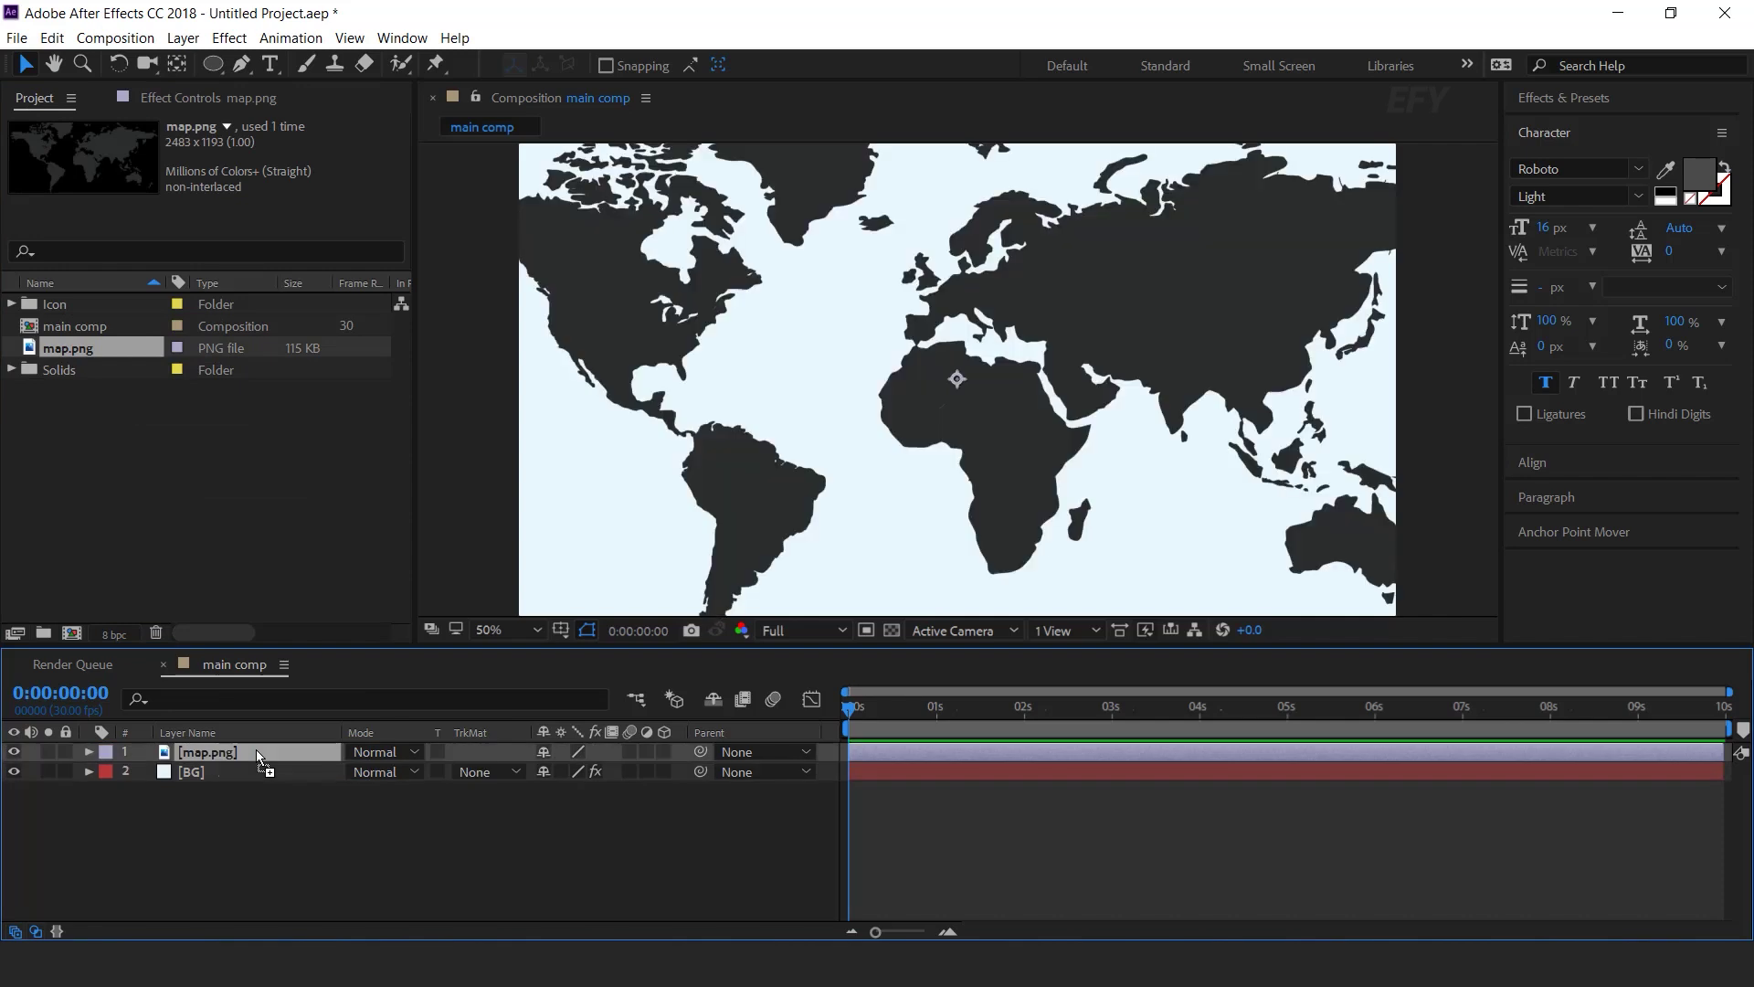
# - Scale down the map layer so the whole world map fits inside the frame, and set its opacity to 15%
pyautogui.press('s')
pyautogui.moveTo(589, 771); pyautogui.dragTo(282, 770)
pyautogui.click(224, 751)
pyautogui.press('t')
pyautogui.click(553, 772)
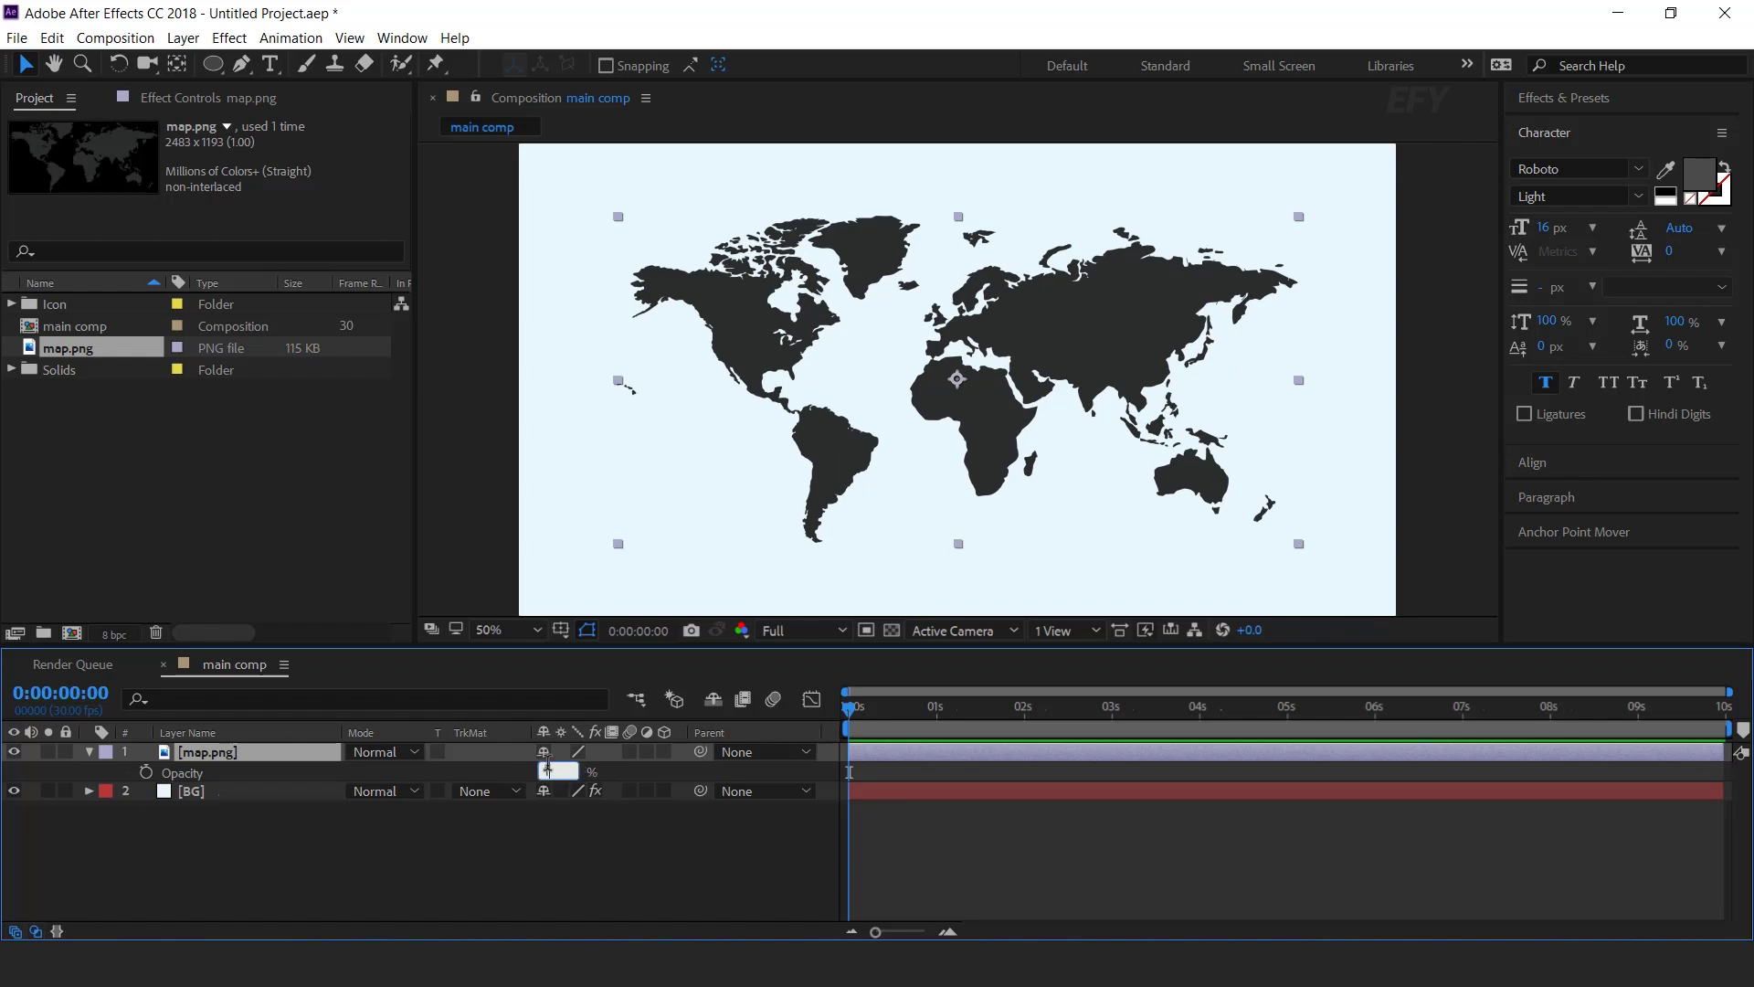
pyautogui.write('15')
pyautogui.press('Return')
pyautogui.click(421, 850)
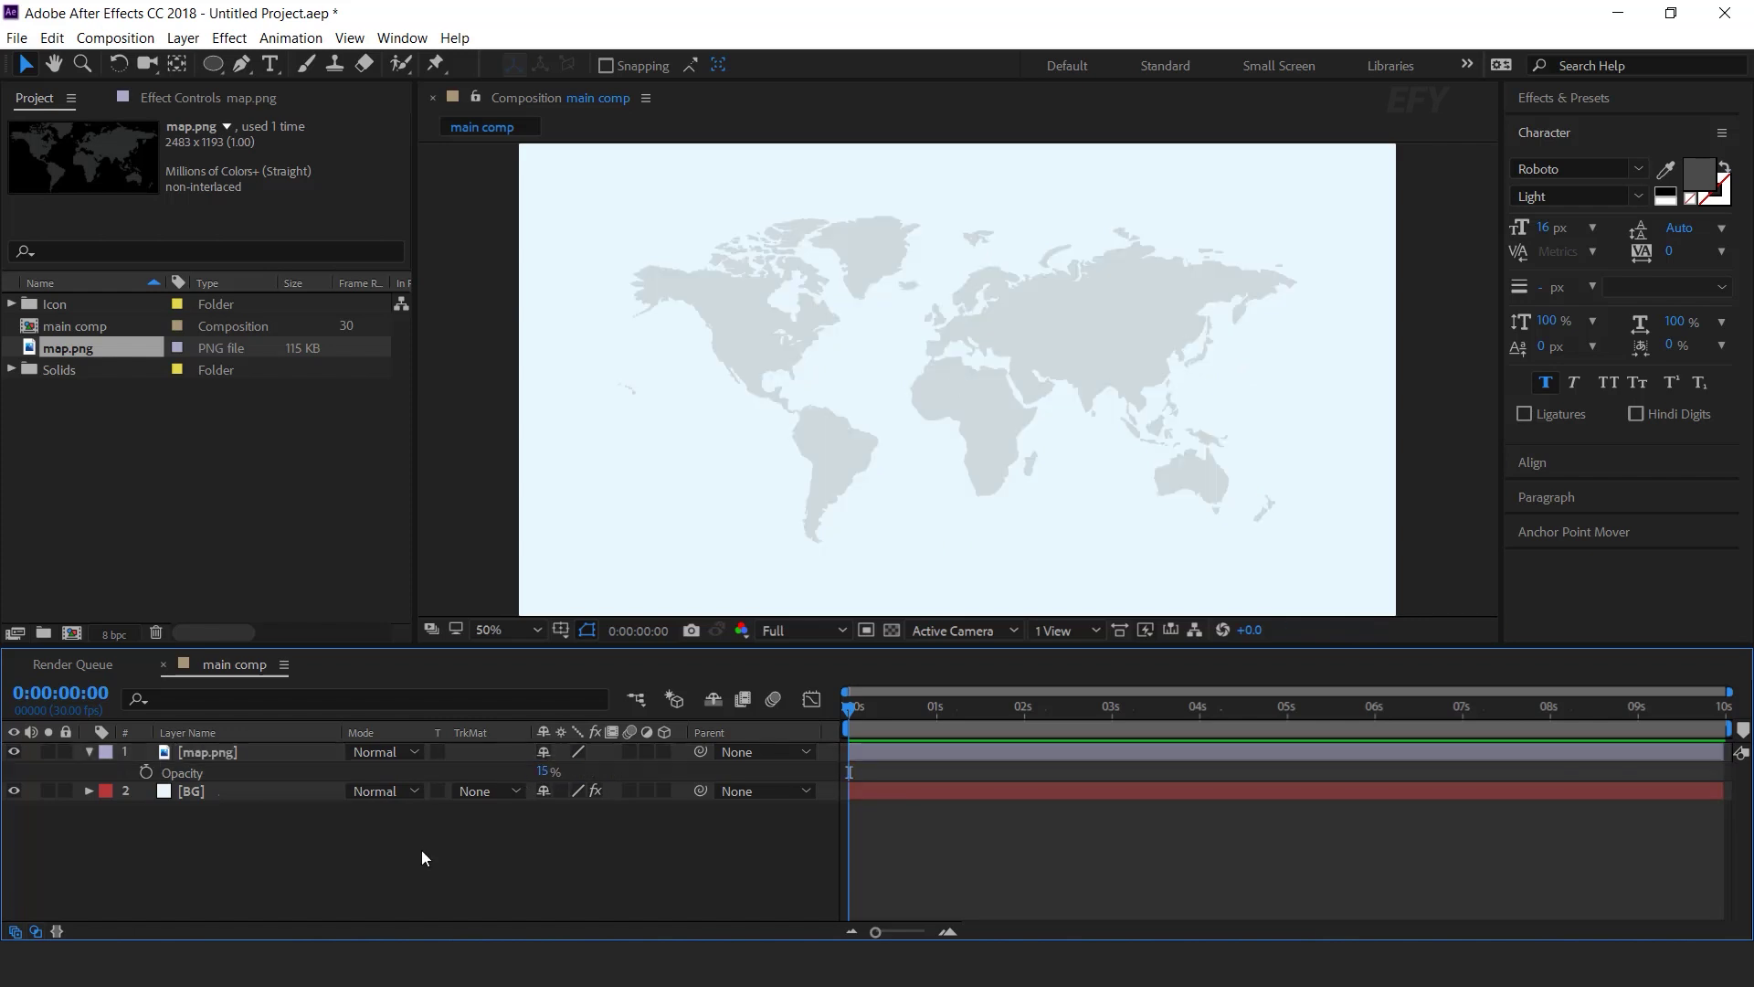
pyautogui.click(117, 750)
pyautogui.press('t')
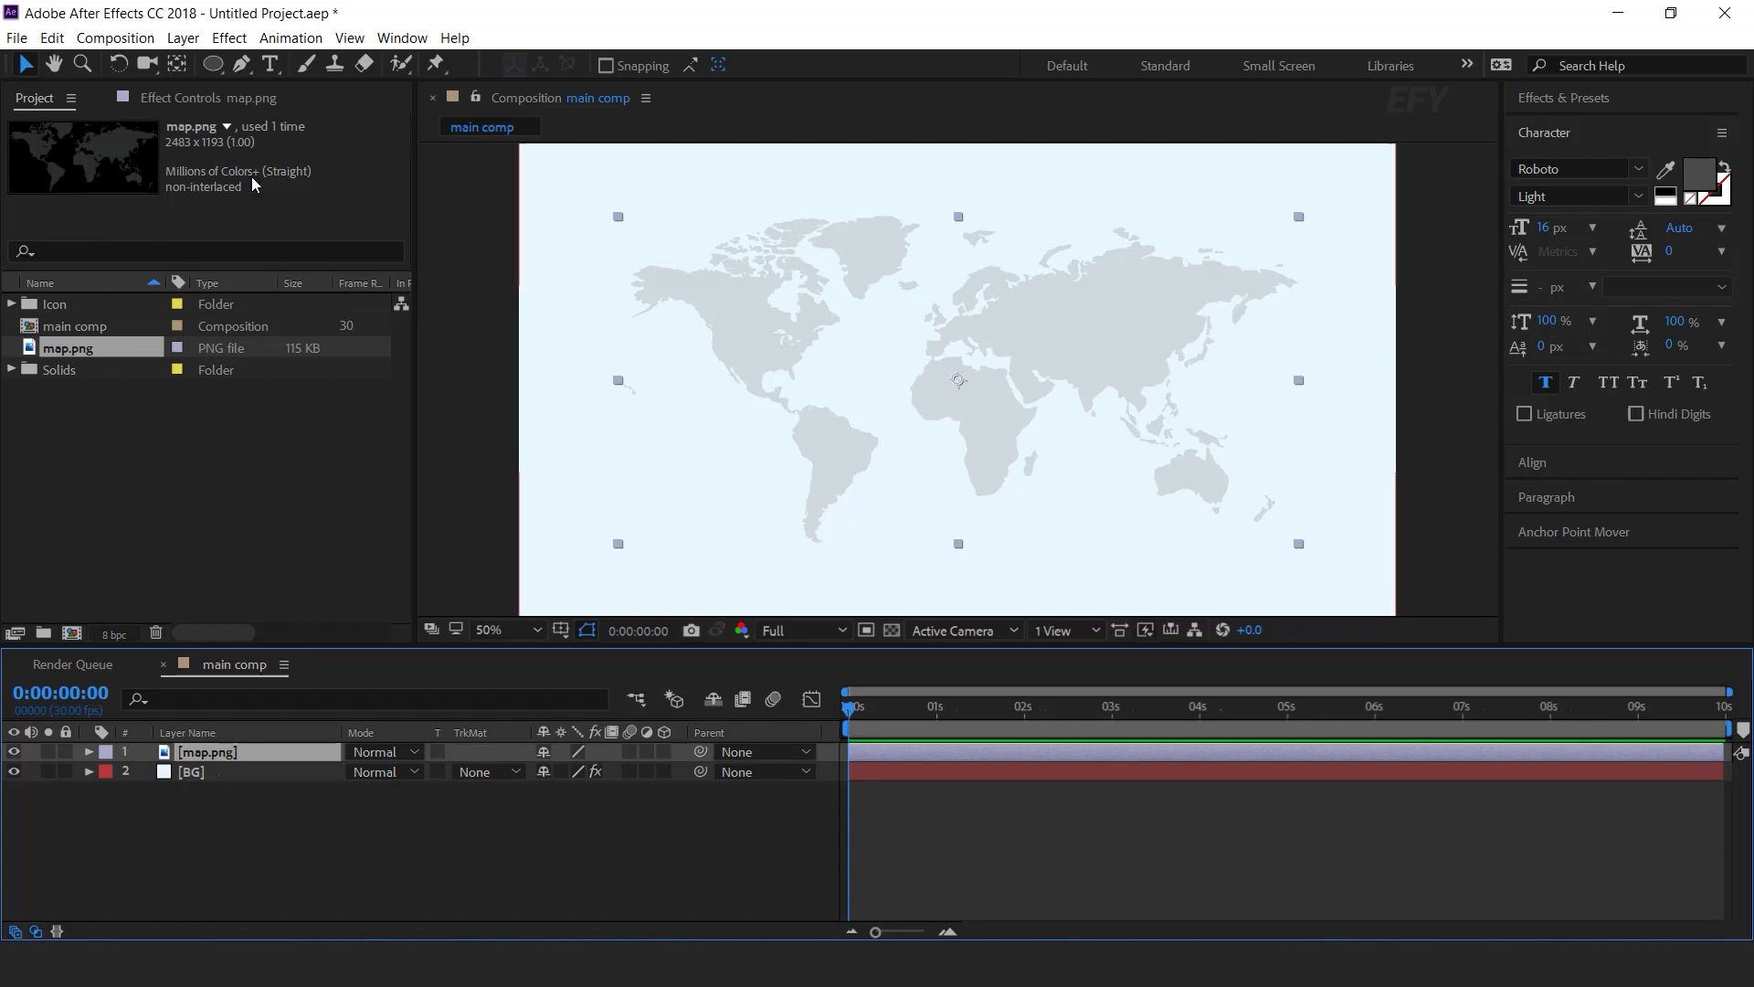
# - Draw a rectangular mask enclosing the whole world map on the map layer and reveal the mask's properties
pyautogui.moveTo(213, 63); pyautogui.dragTo(345, 71)
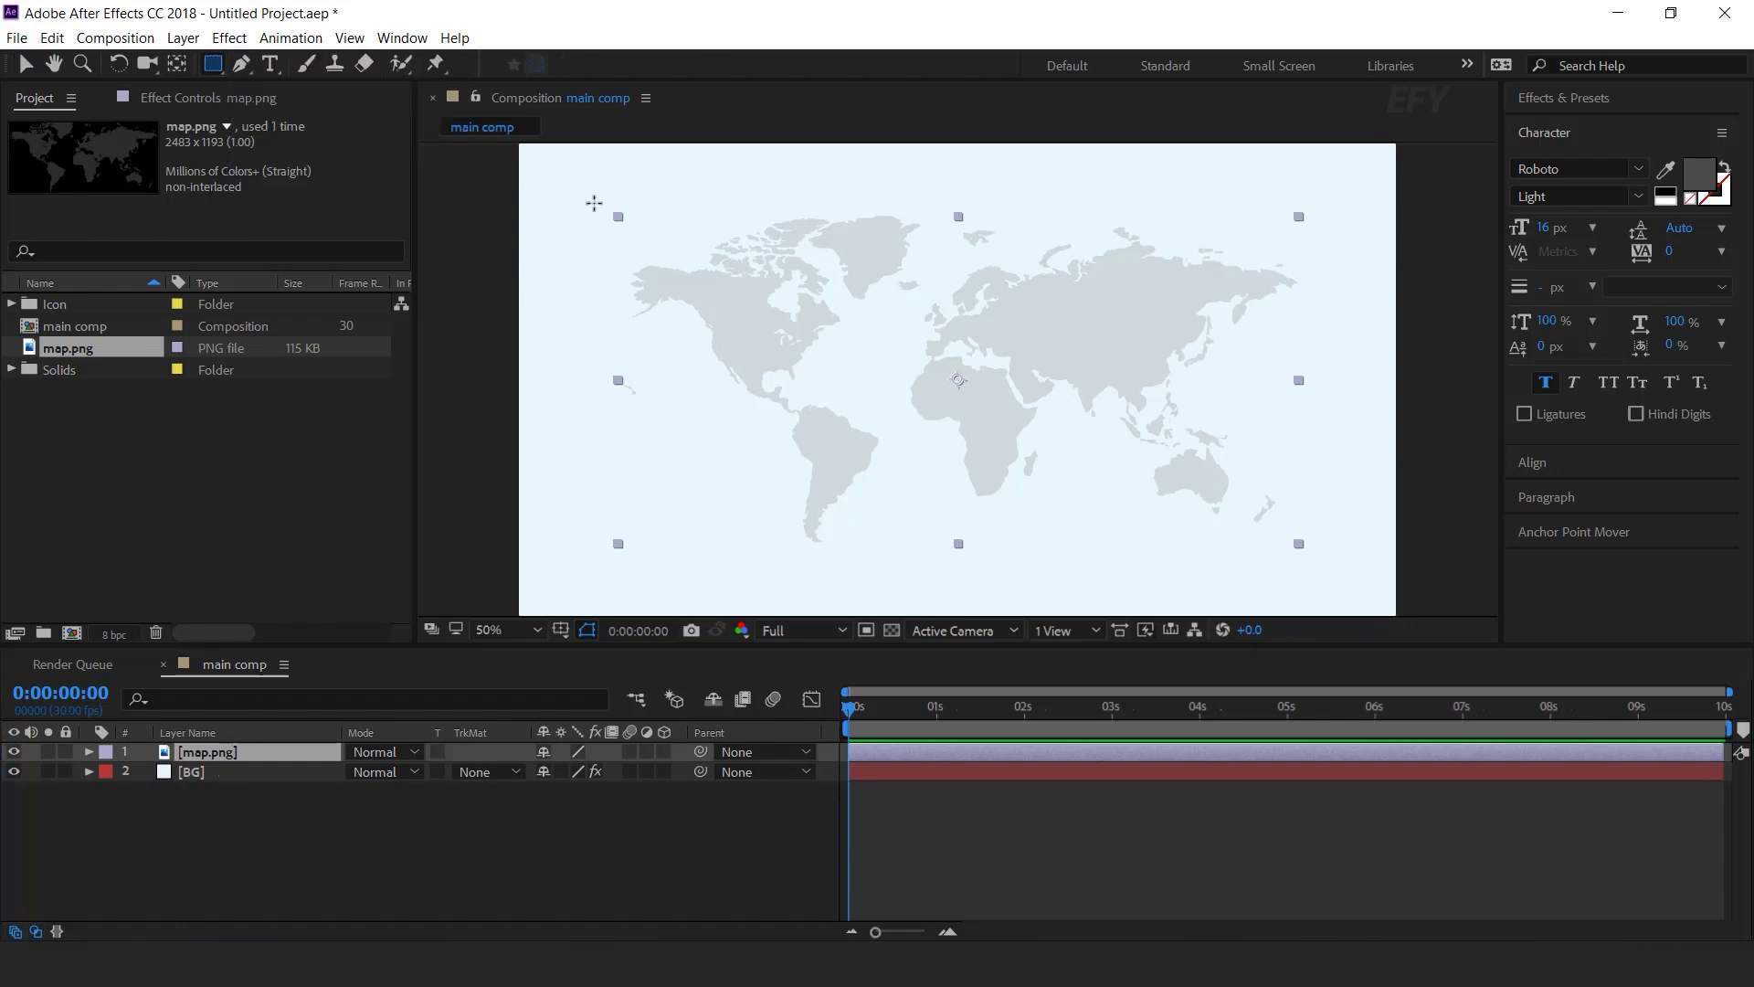
pyautogui.moveTo(581, 190)
pyautogui.mouseDown()
pyautogui.moveTo(1379, 611)
pyautogui.moveTo(1348, 600)
pyautogui.mouseUp()
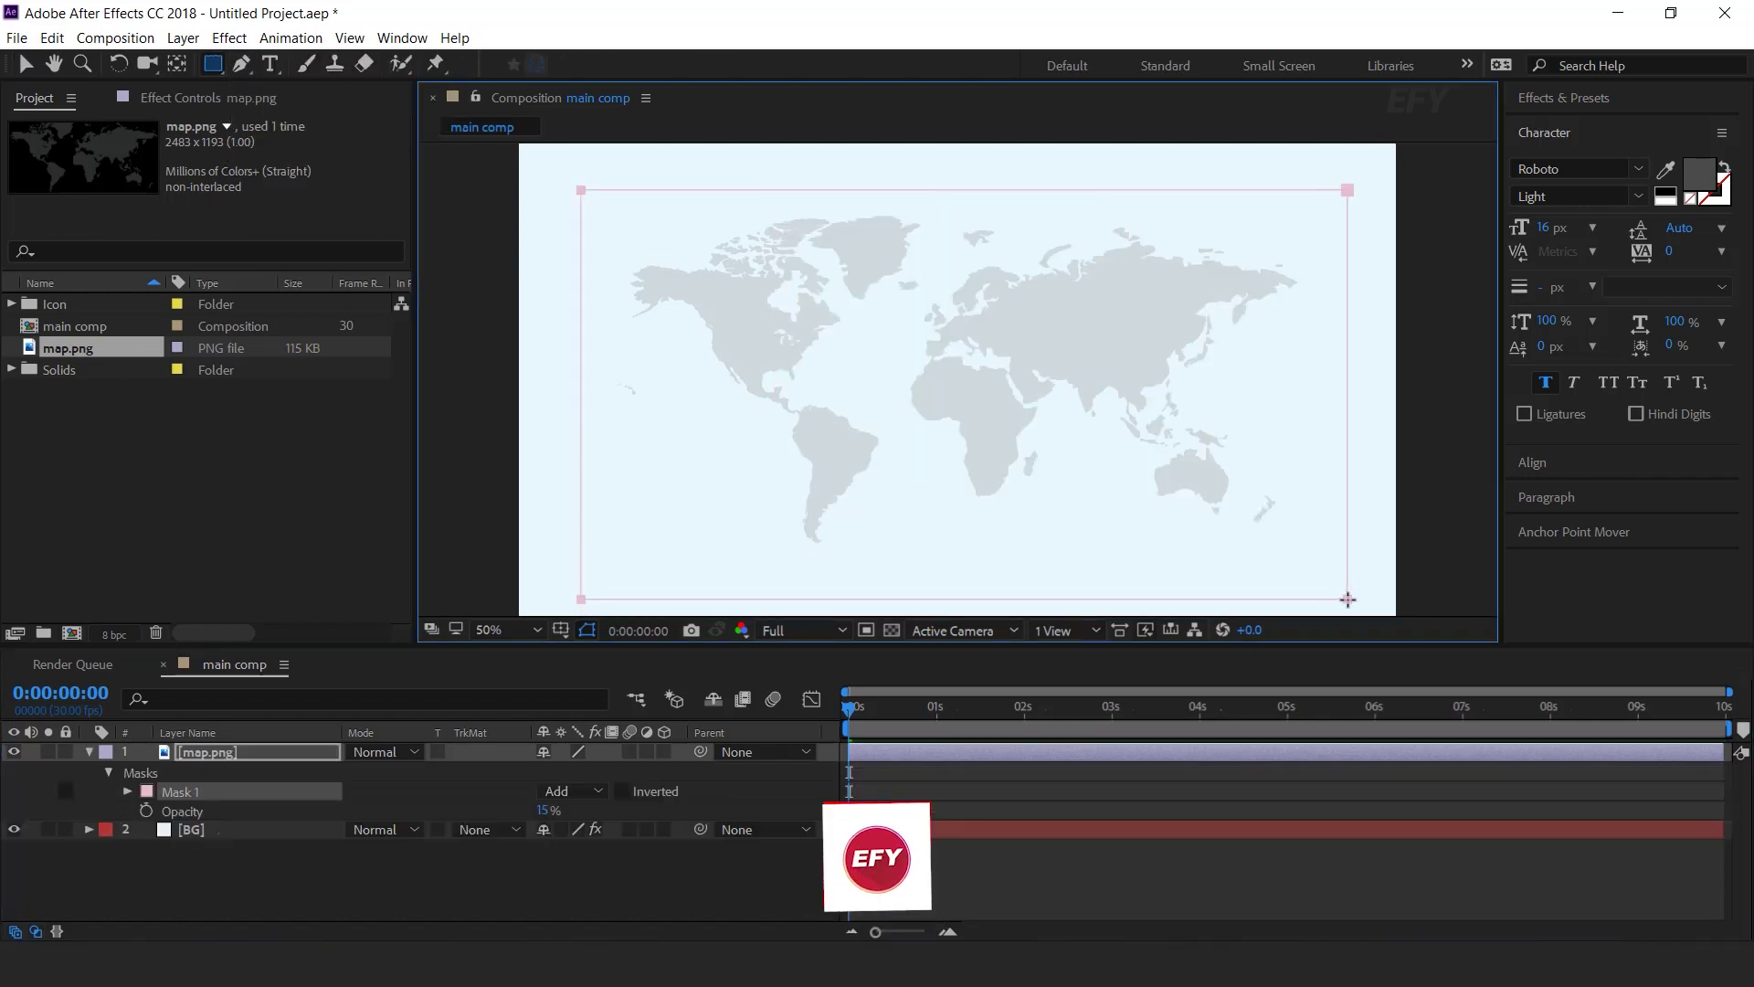
pyautogui.click(128, 791)
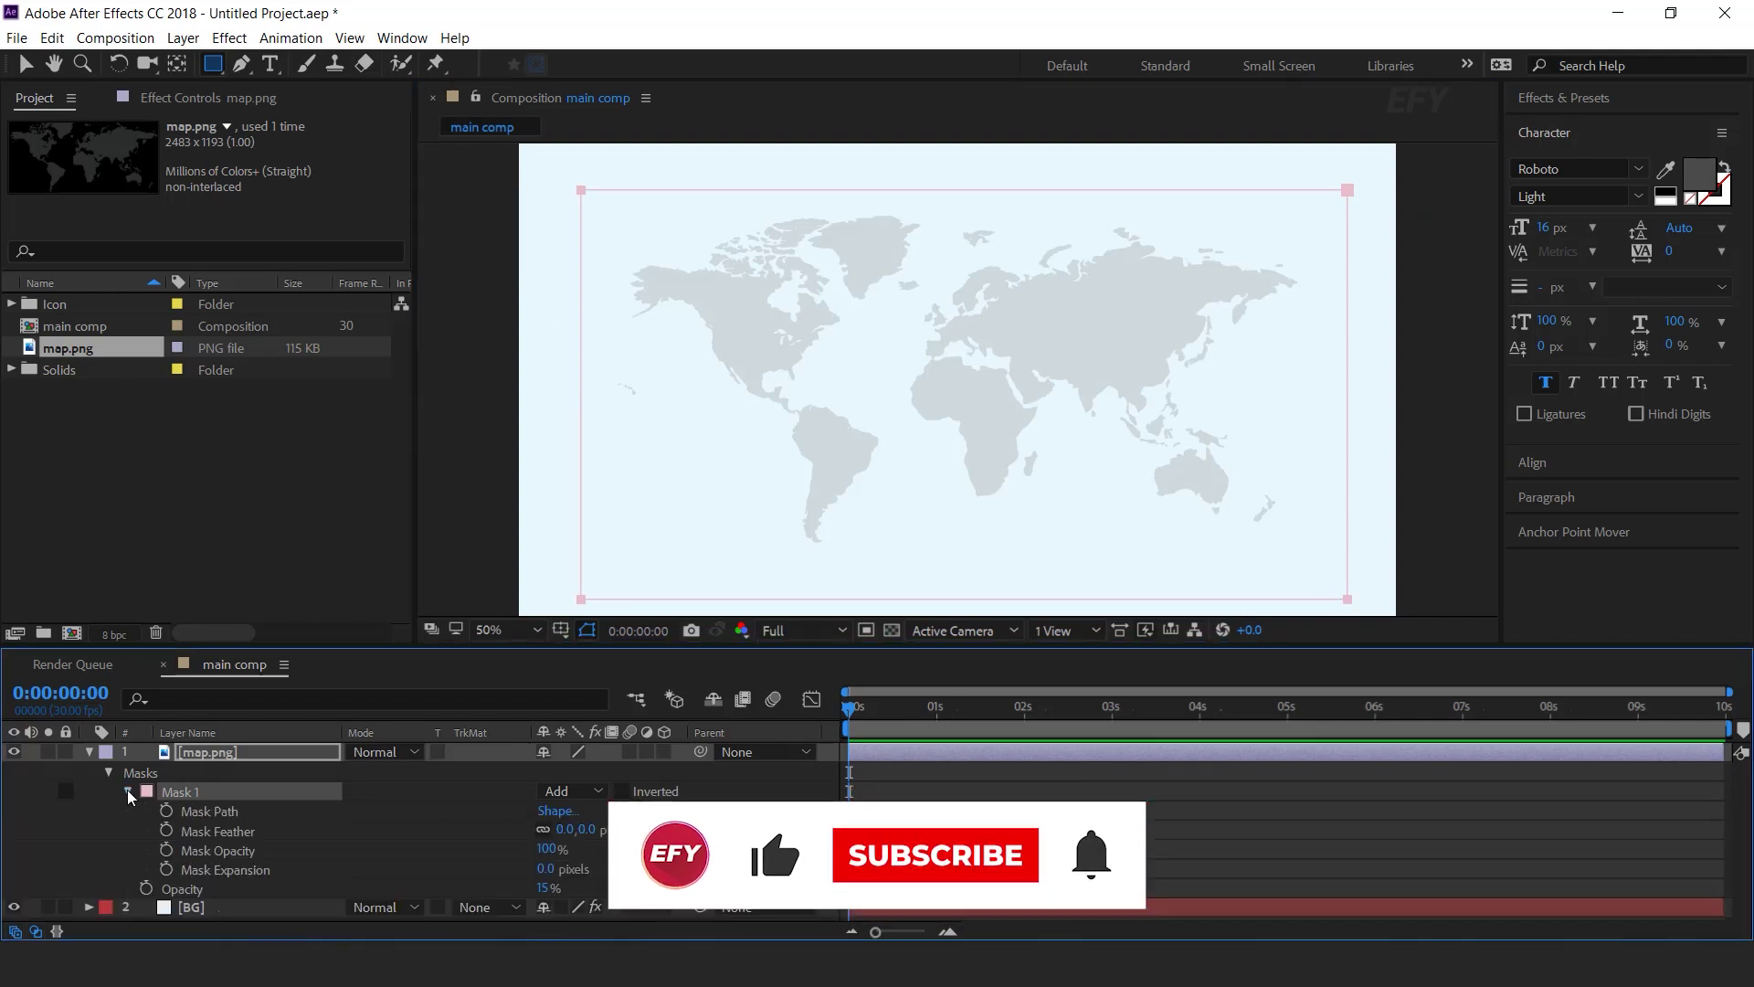
# - Keyframe the Mask Path at 1 second, and at frame 0 shift the mask left until it uncovers none of the map
pyautogui.click(947, 931)
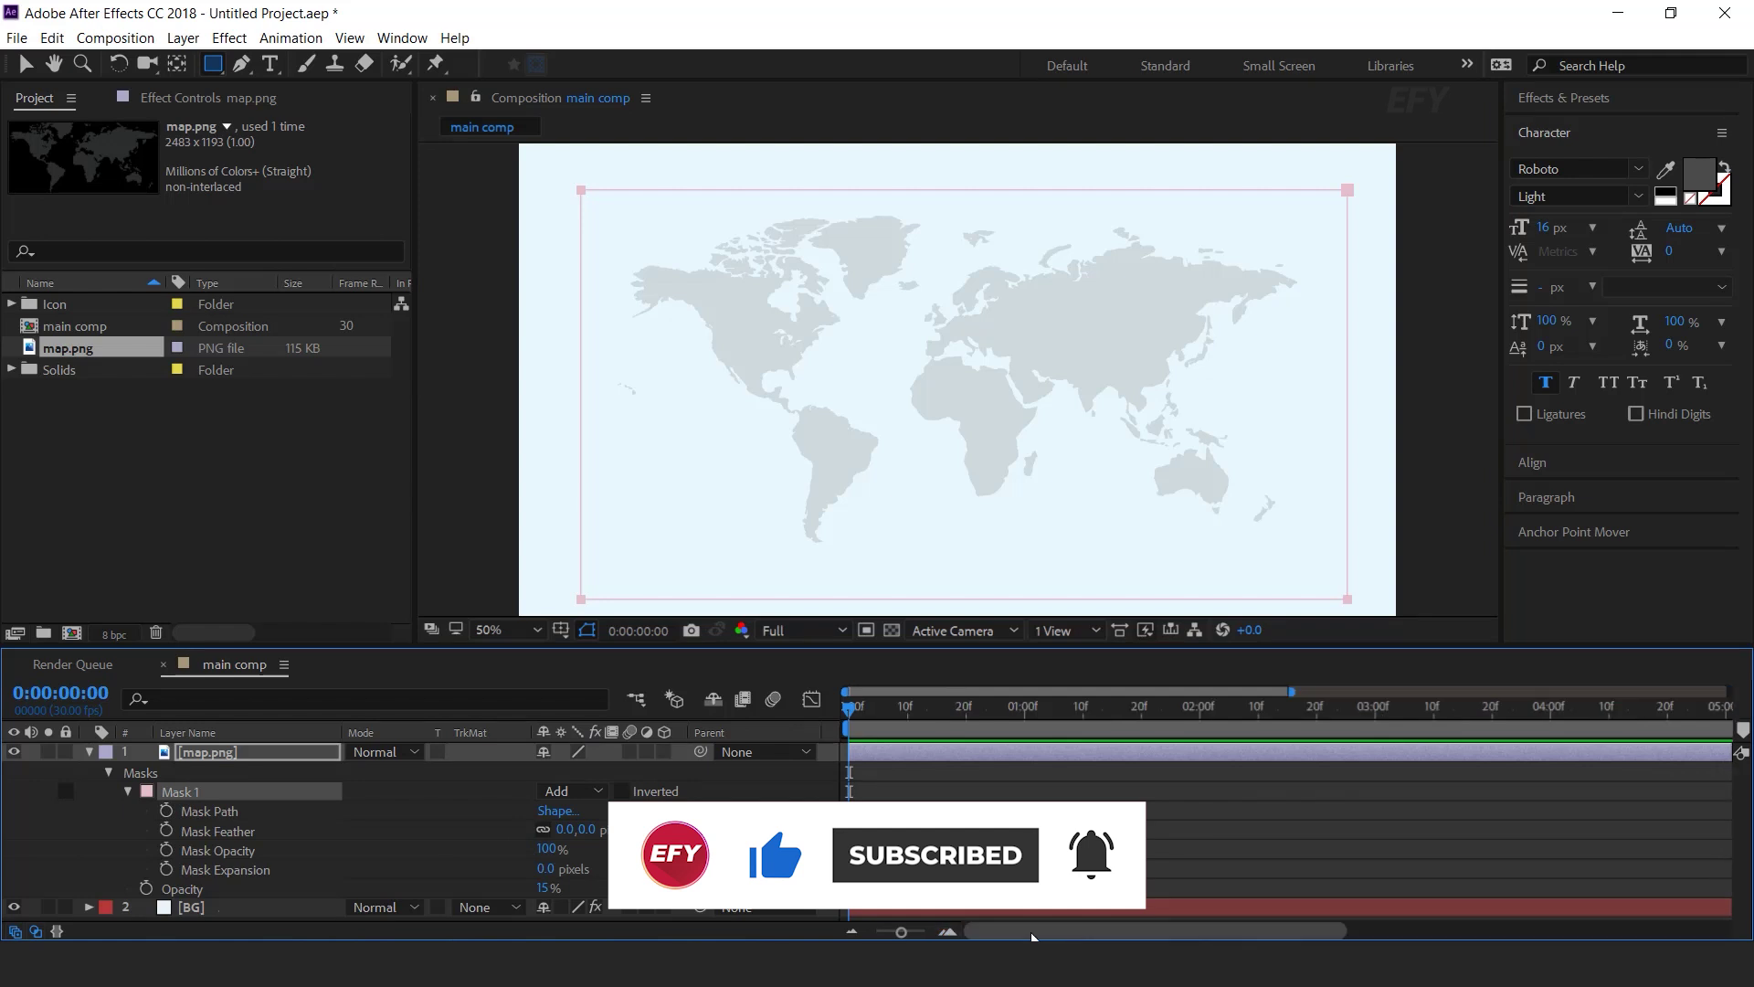
pyautogui.moveTo(999, 709); pyautogui.dragTo(768, 733)
pyautogui.click(166, 811)
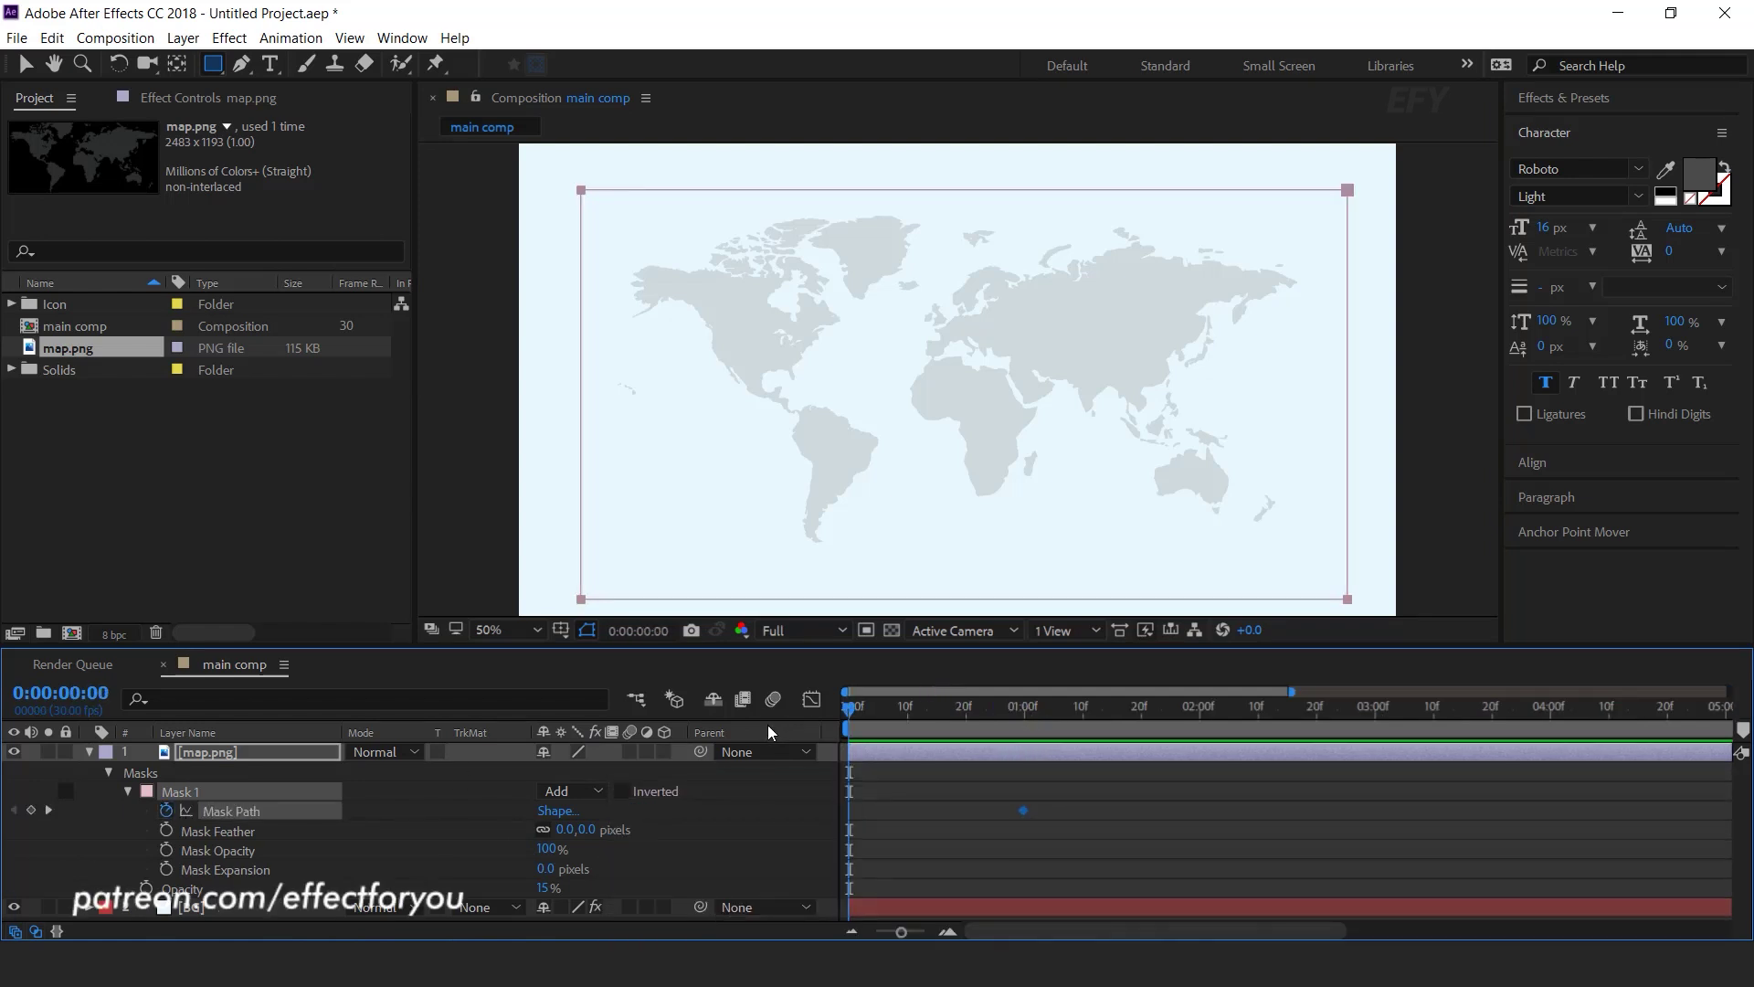
pyautogui.press('v')
pyautogui.moveTo(1346, 599); pyautogui.dragTo(570, 599)
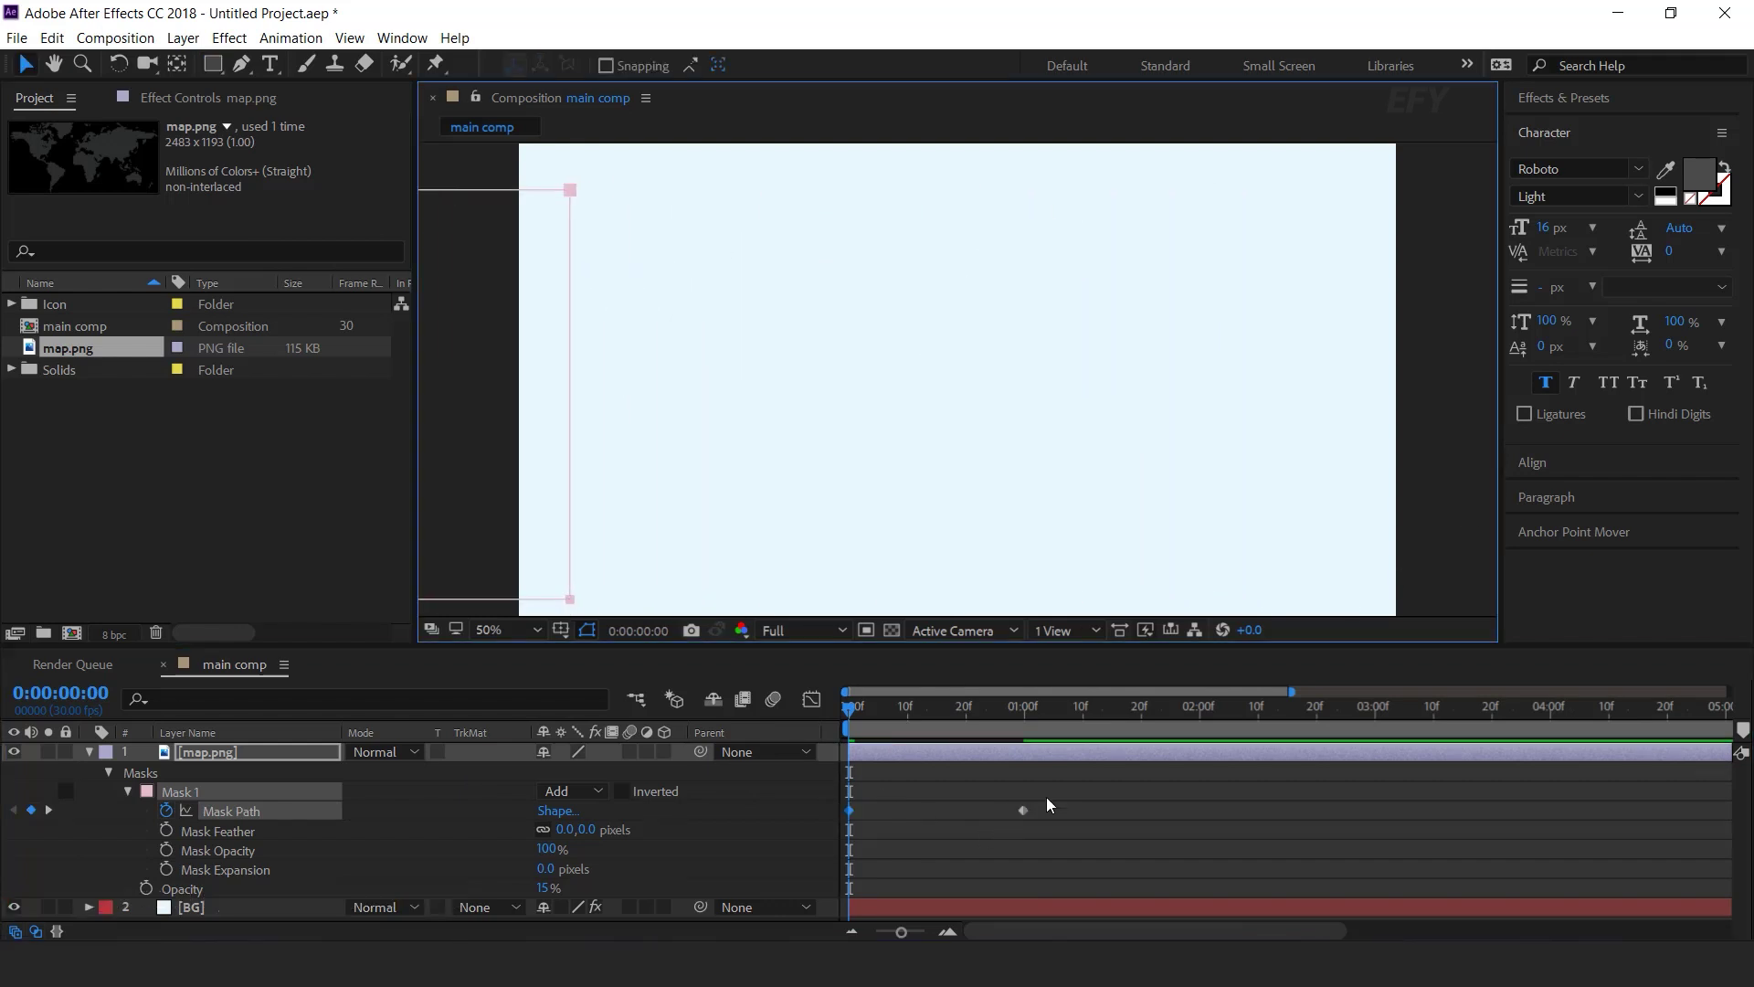
# - Apply Easy Ease to both Mask Path keyframes and shape the speed graph to peak early with a long slowdown
pyautogui.moveTo(1047, 799); pyautogui.dragTo(846, 852)
pyautogui.rightClick(1023, 812)
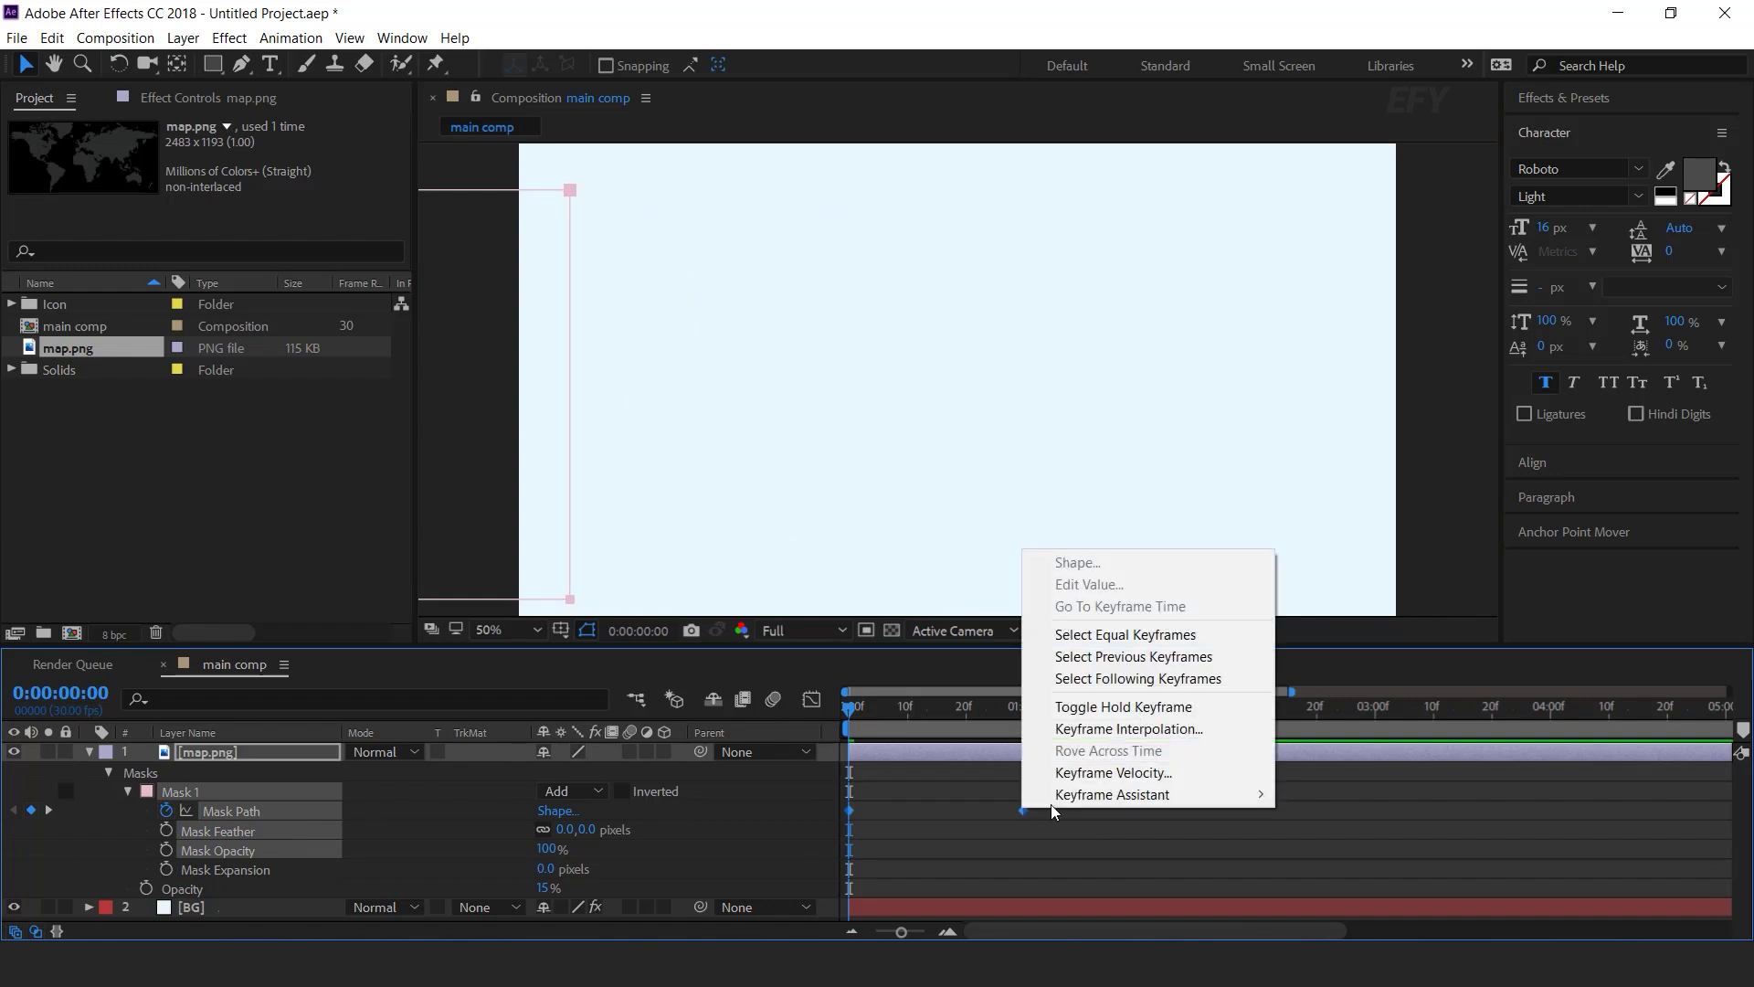
pyautogui.moveTo(1142, 794)
pyautogui.click(1324, 641)
pyautogui.click(810, 700)
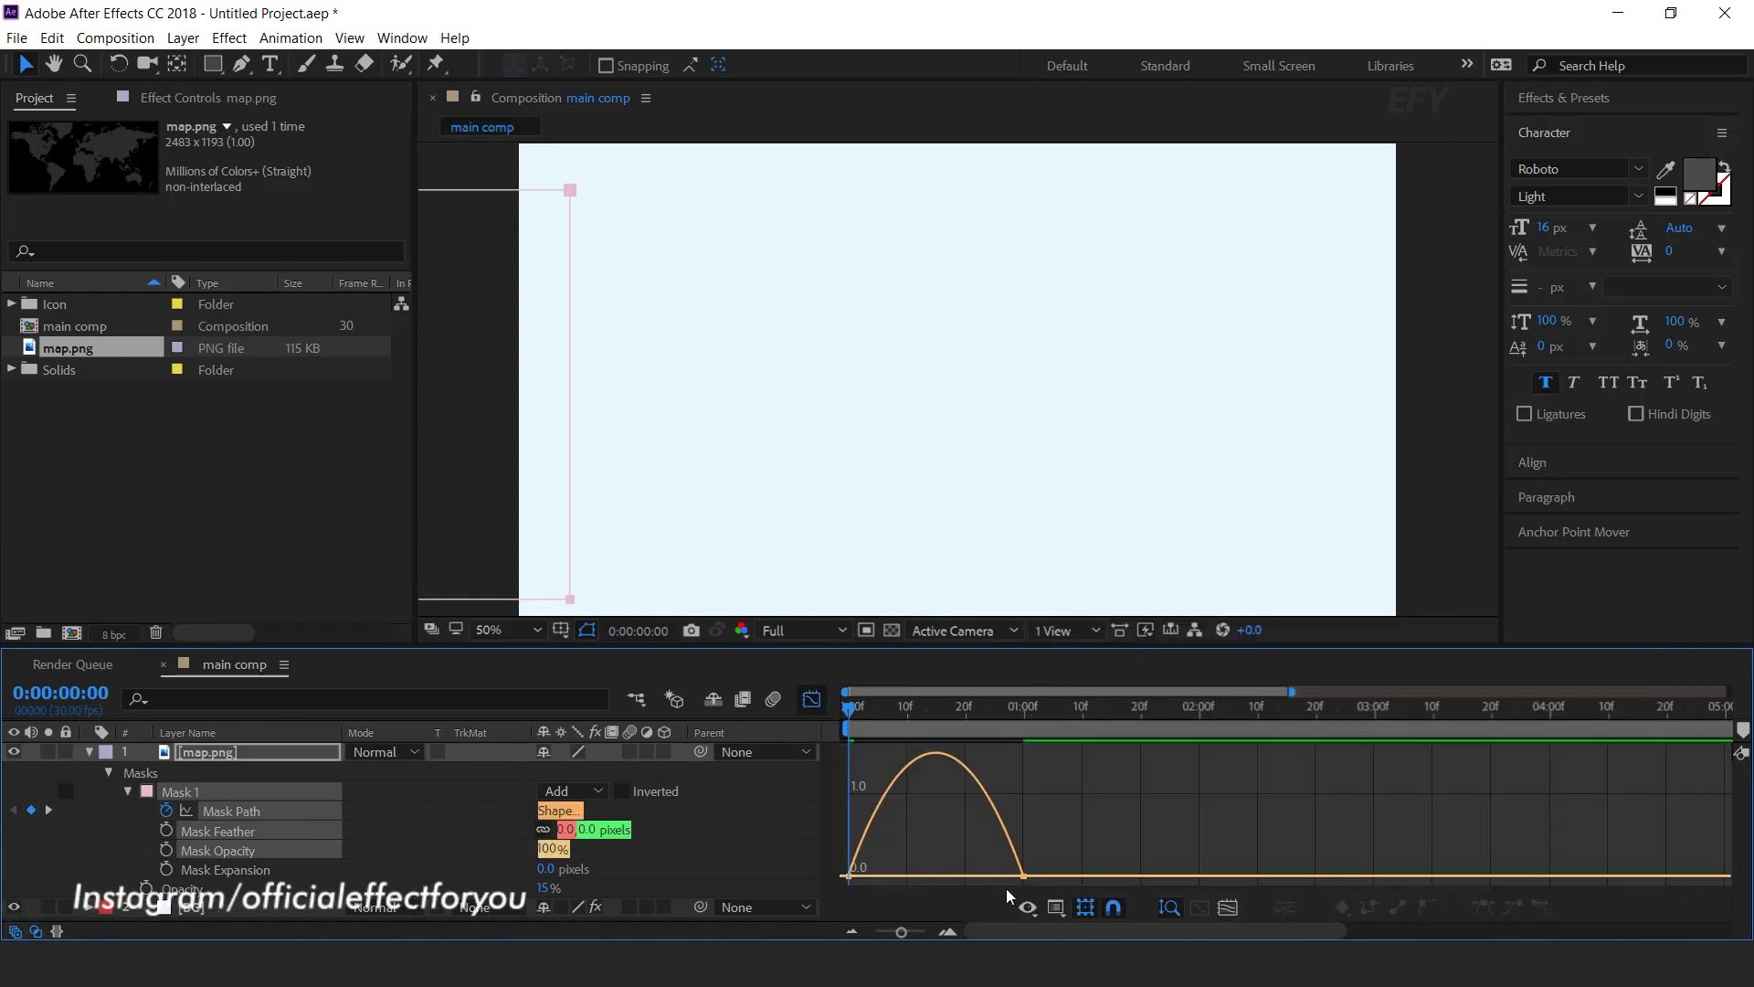
pyautogui.click(1022, 876)
pyautogui.moveTo(966, 876); pyautogui.dragTo(868, 876)
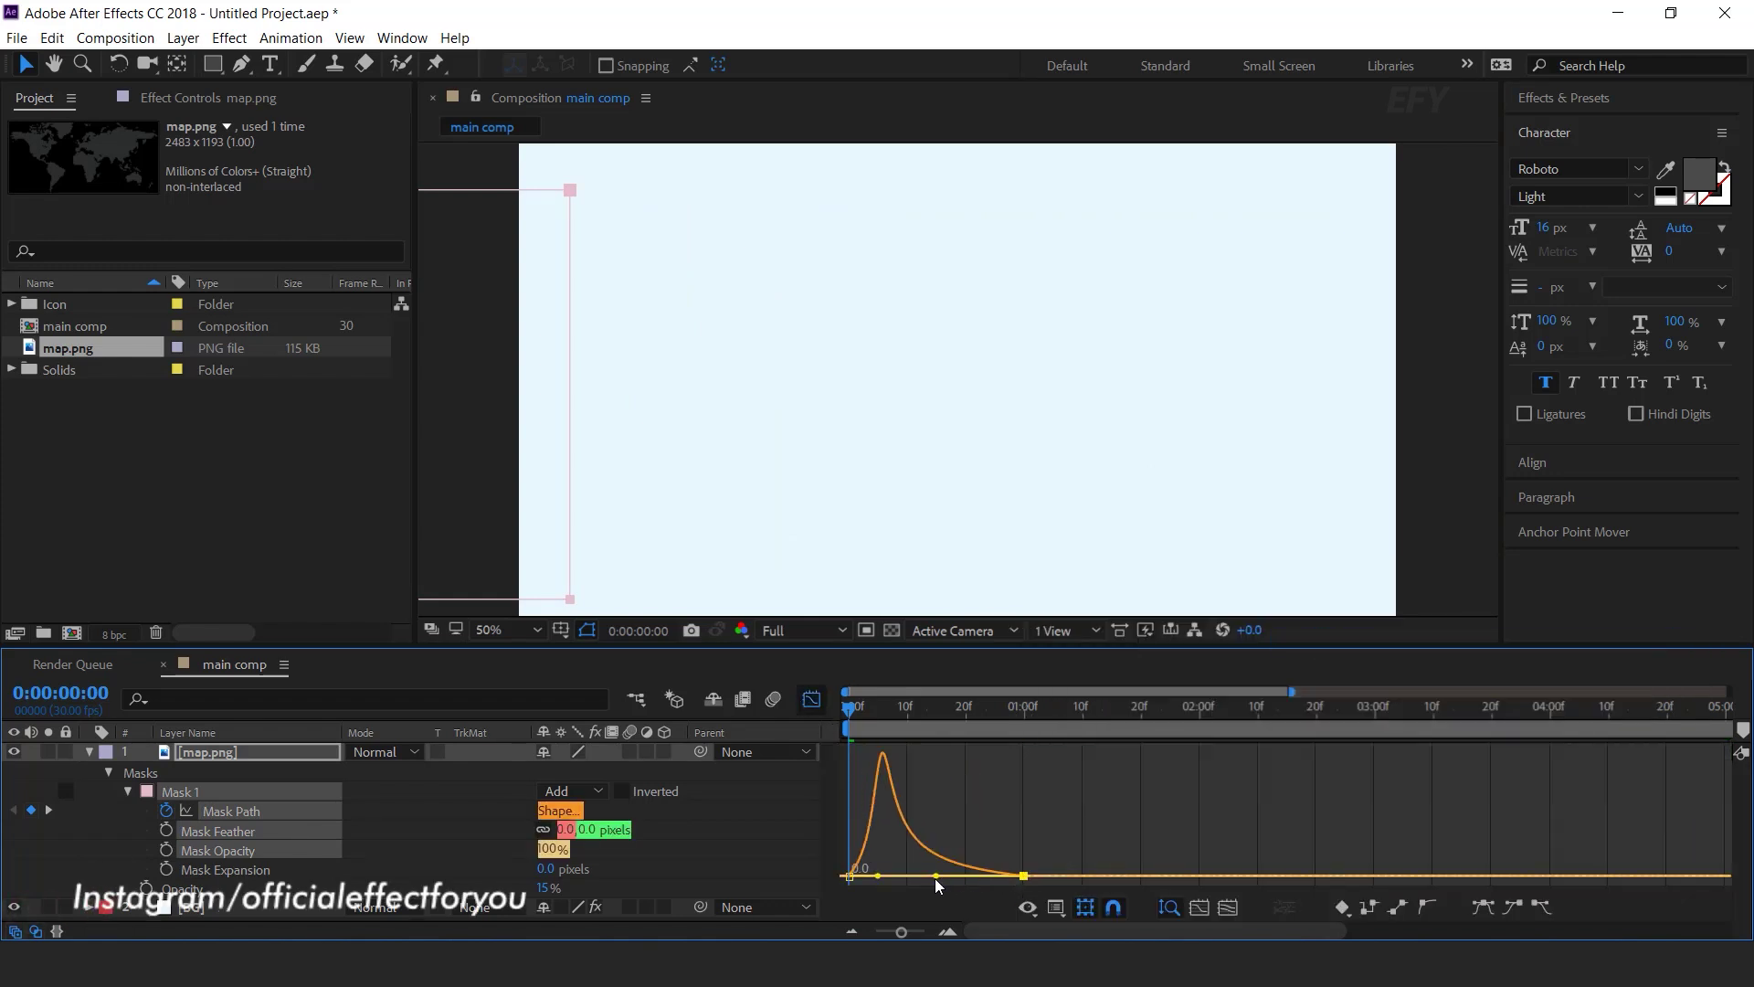
pyautogui.click(811, 700)
# - Preview the map reveal, move the second Mask Path keyframe a few frames earlier, and collapse the map layer
pyautogui.press('space')
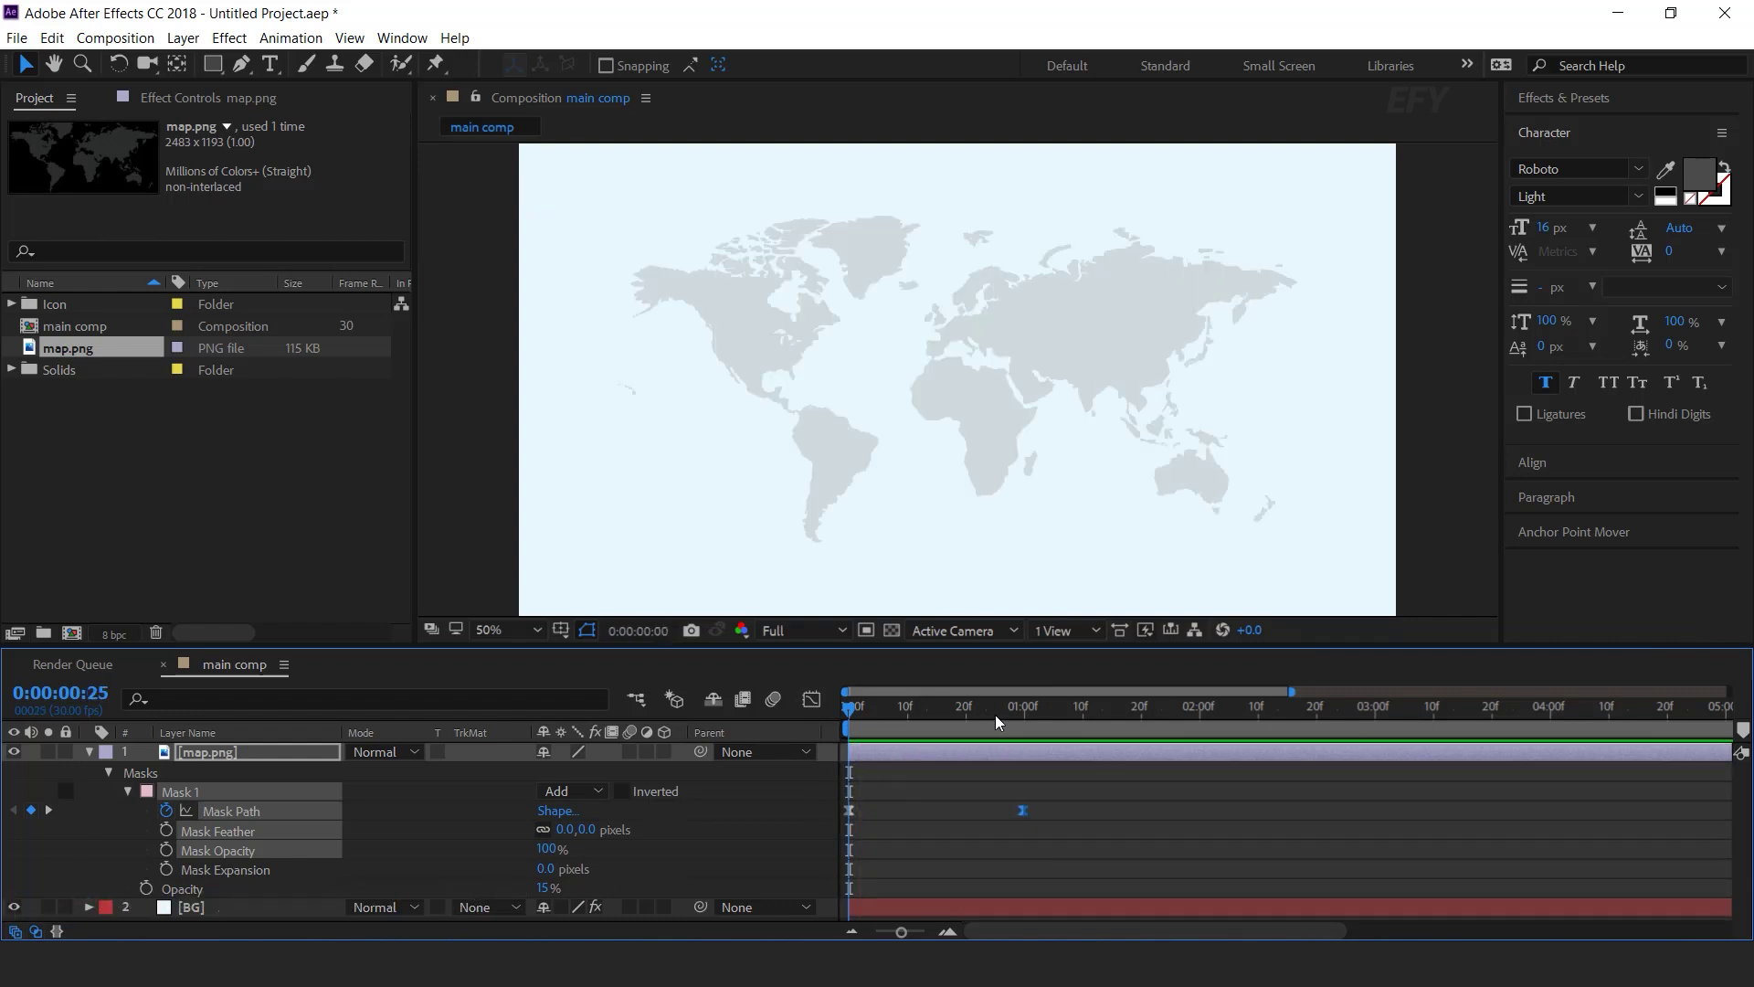
pyautogui.press('space')
pyautogui.moveTo(1025, 813); pyautogui.dragTo(1004, 812)
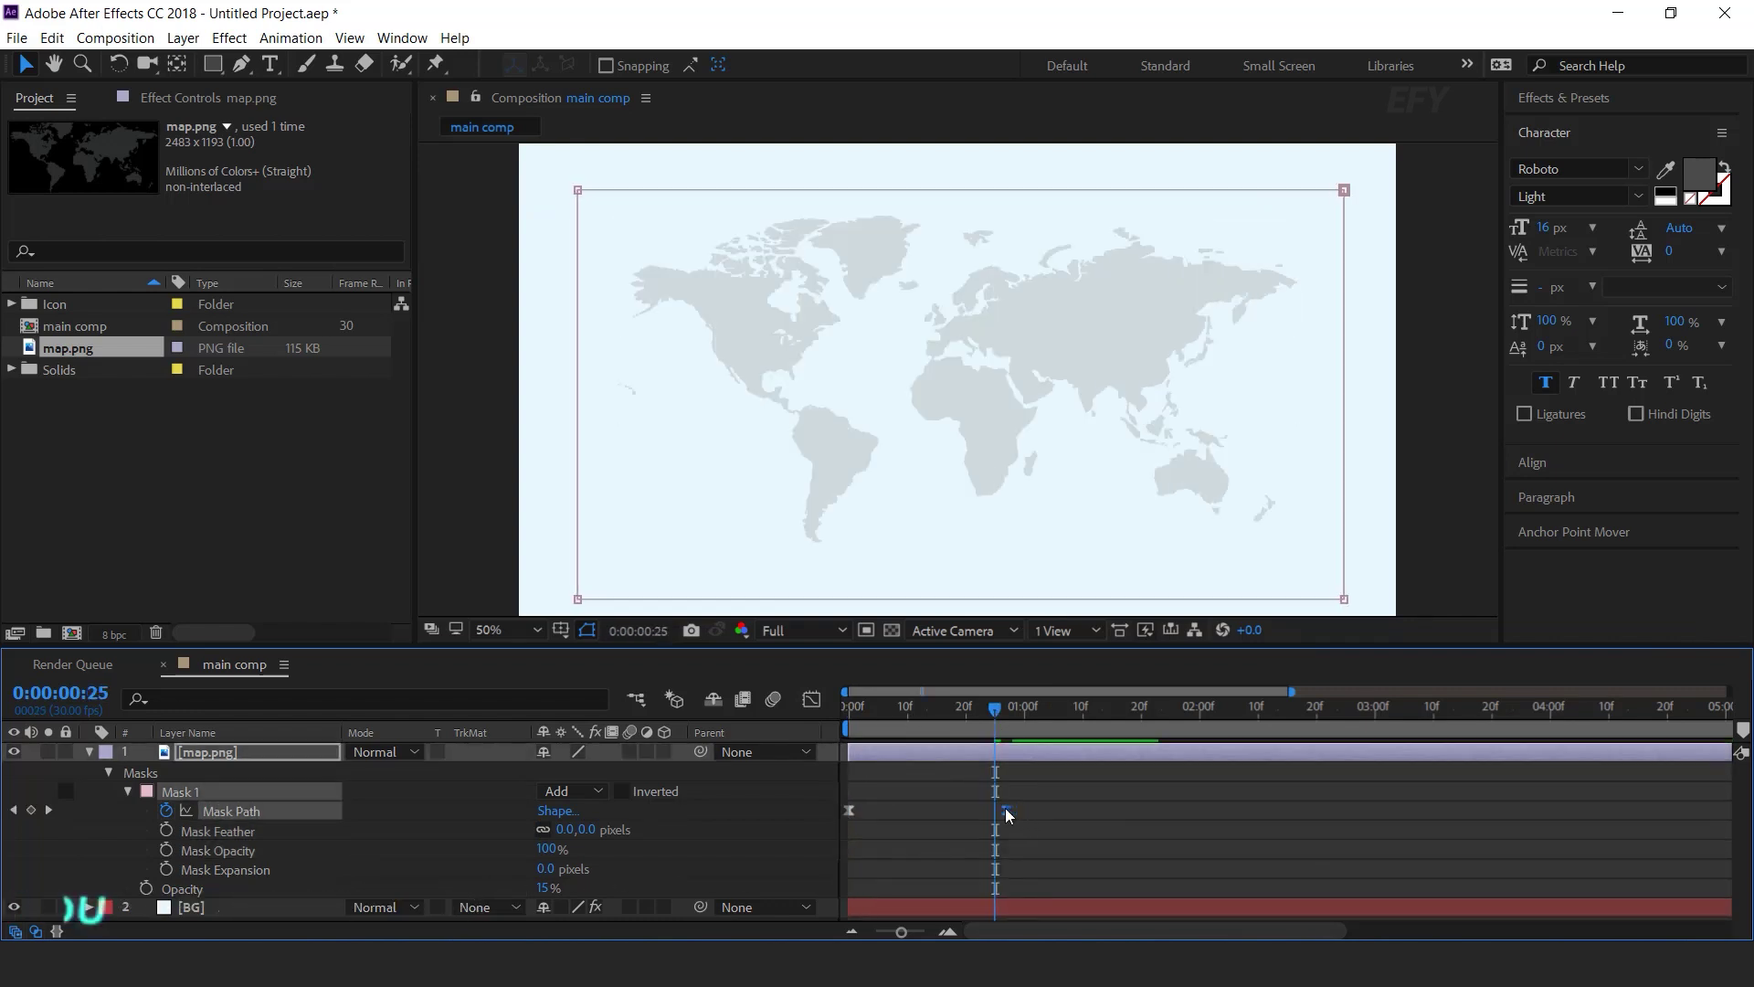
pyautogui.click(88, 751)
pyautogui.click(406, 855)
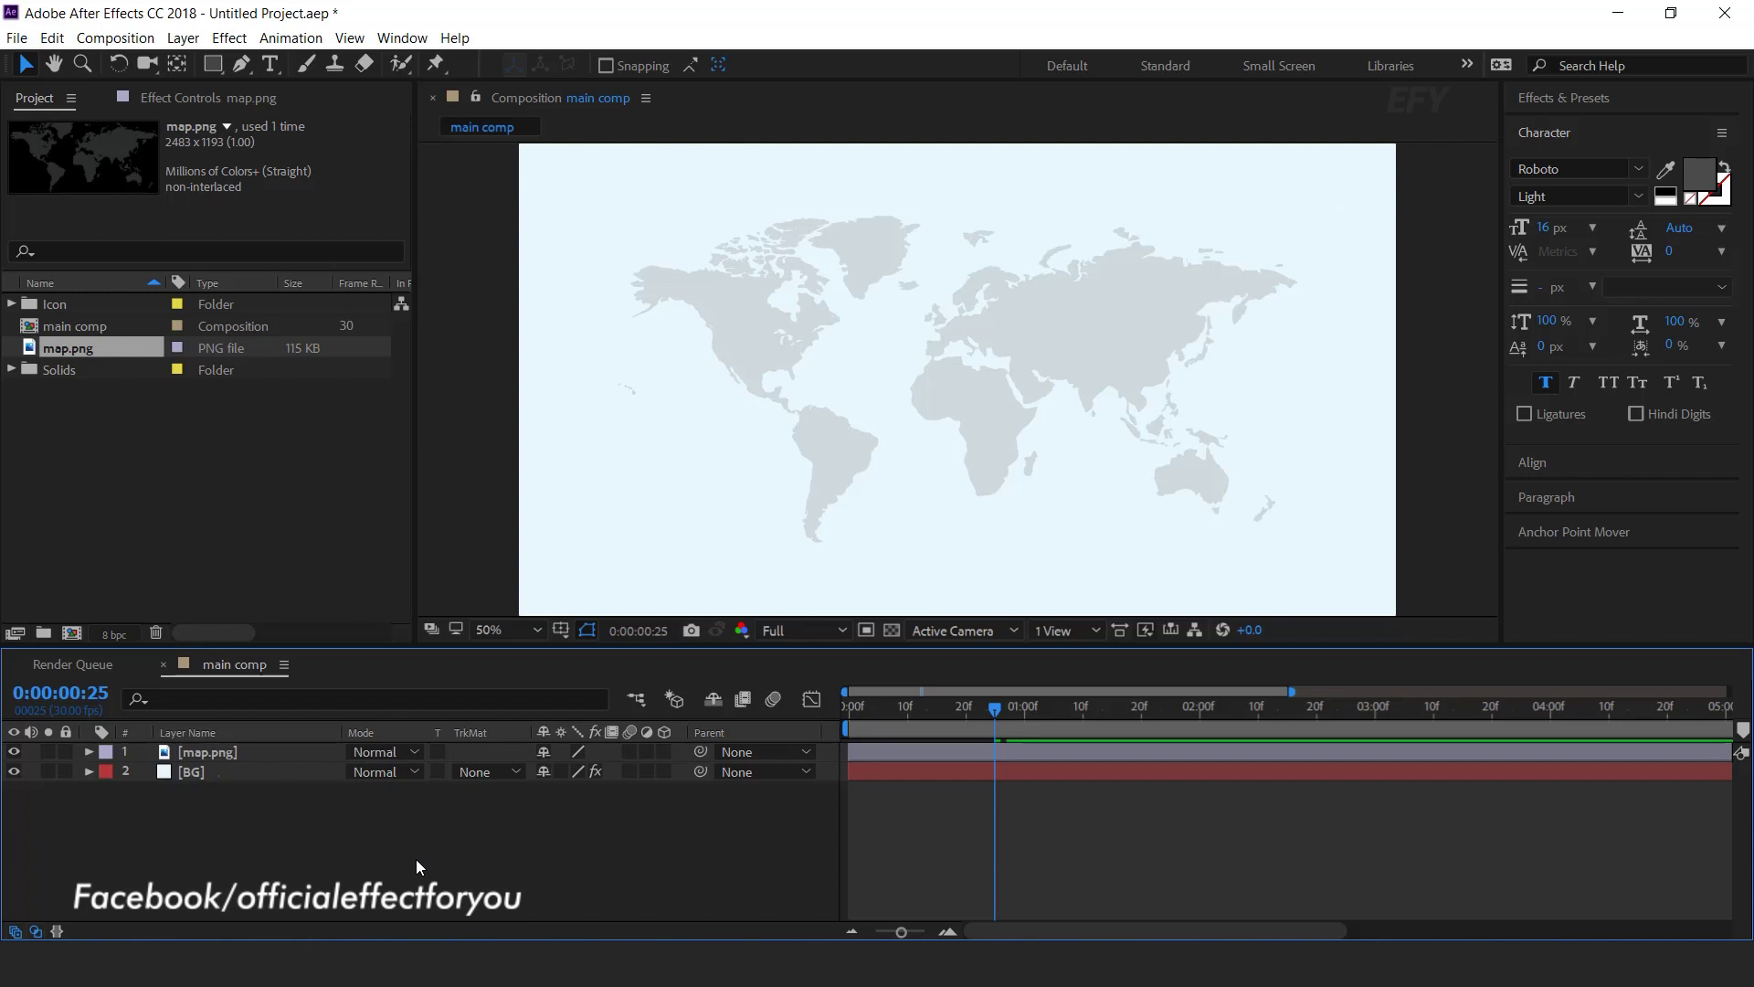
# - Show the title/action safe guides and draw a white circle centred in the composition as a new shape layer
pyautogui.click(561, 629)
pyautogui.click(621, 652)
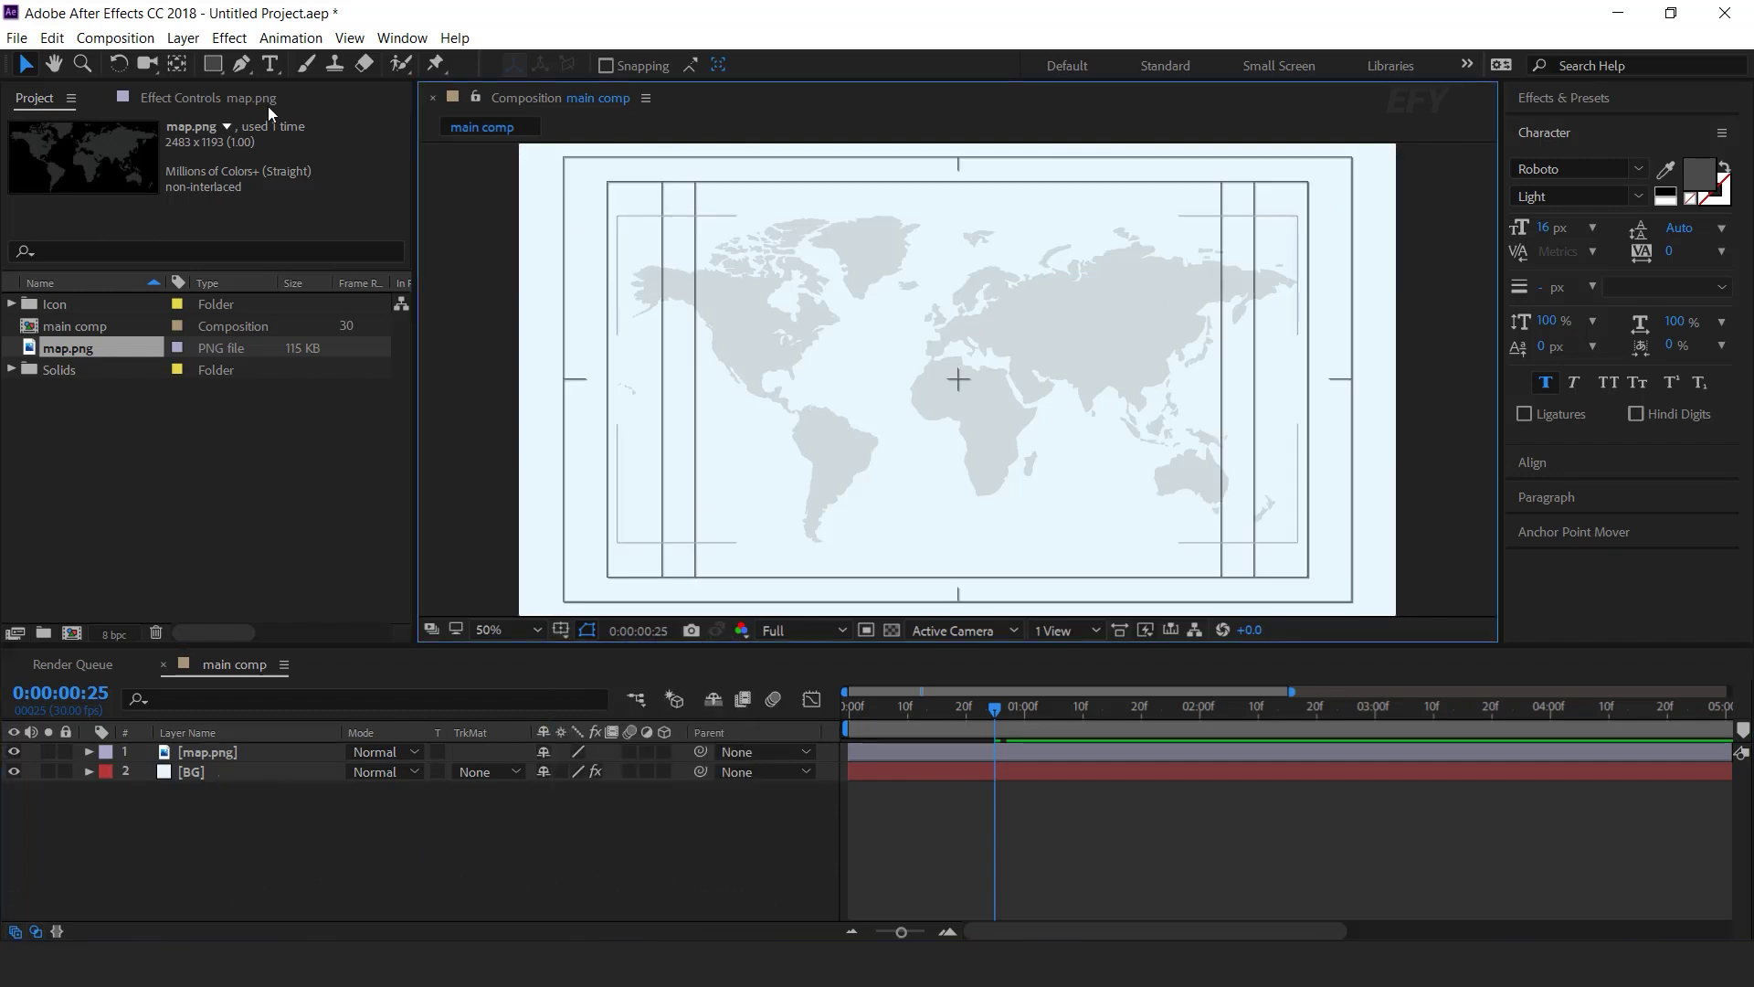
pyautogui.moveTo(213, 63)
pyautogui.mouseDown()
pyautogui.moveTo(313, 125)
pyautogui.moveTo(329, 115)
pyautogui.mouseUp()
pyautogui.moveTo(951, 374); pyautogui.dragTo(1008, 411)
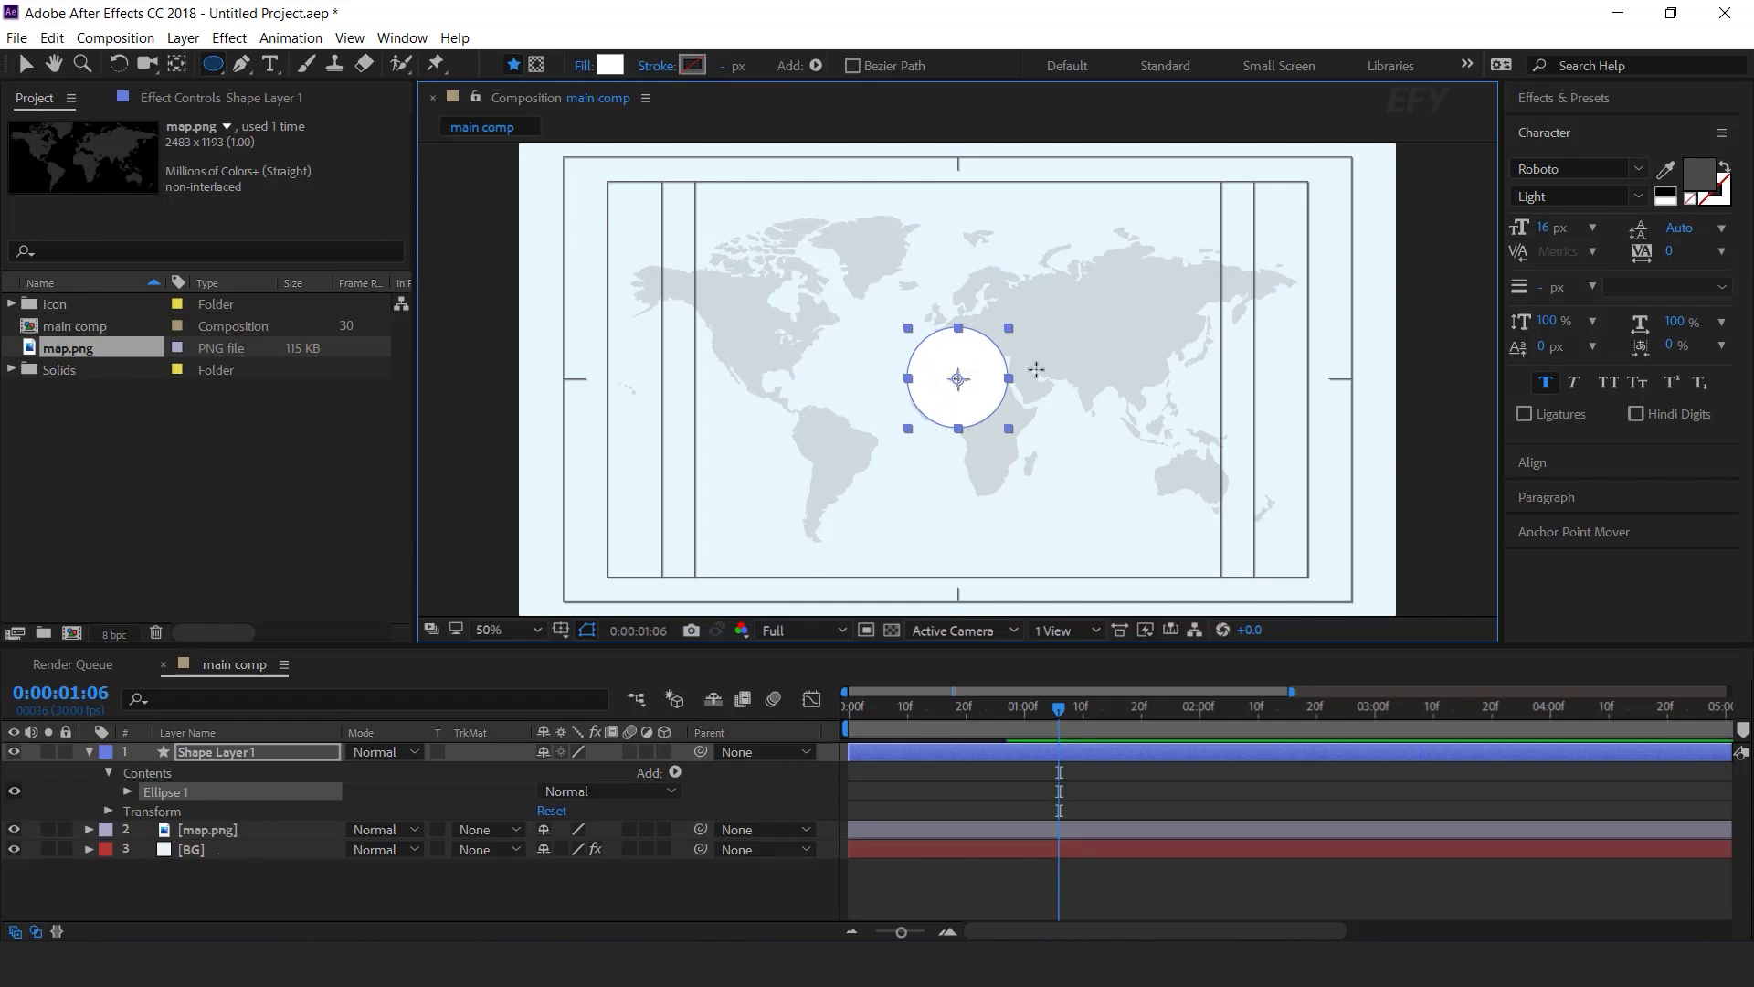
# - Animate the circle layer's Scale from 0% at frame 0 to 100% at 0:00:00:24
pyautogui.press('s')
pyautogui.click(989, 710)
pyautogui.click(146, 773)
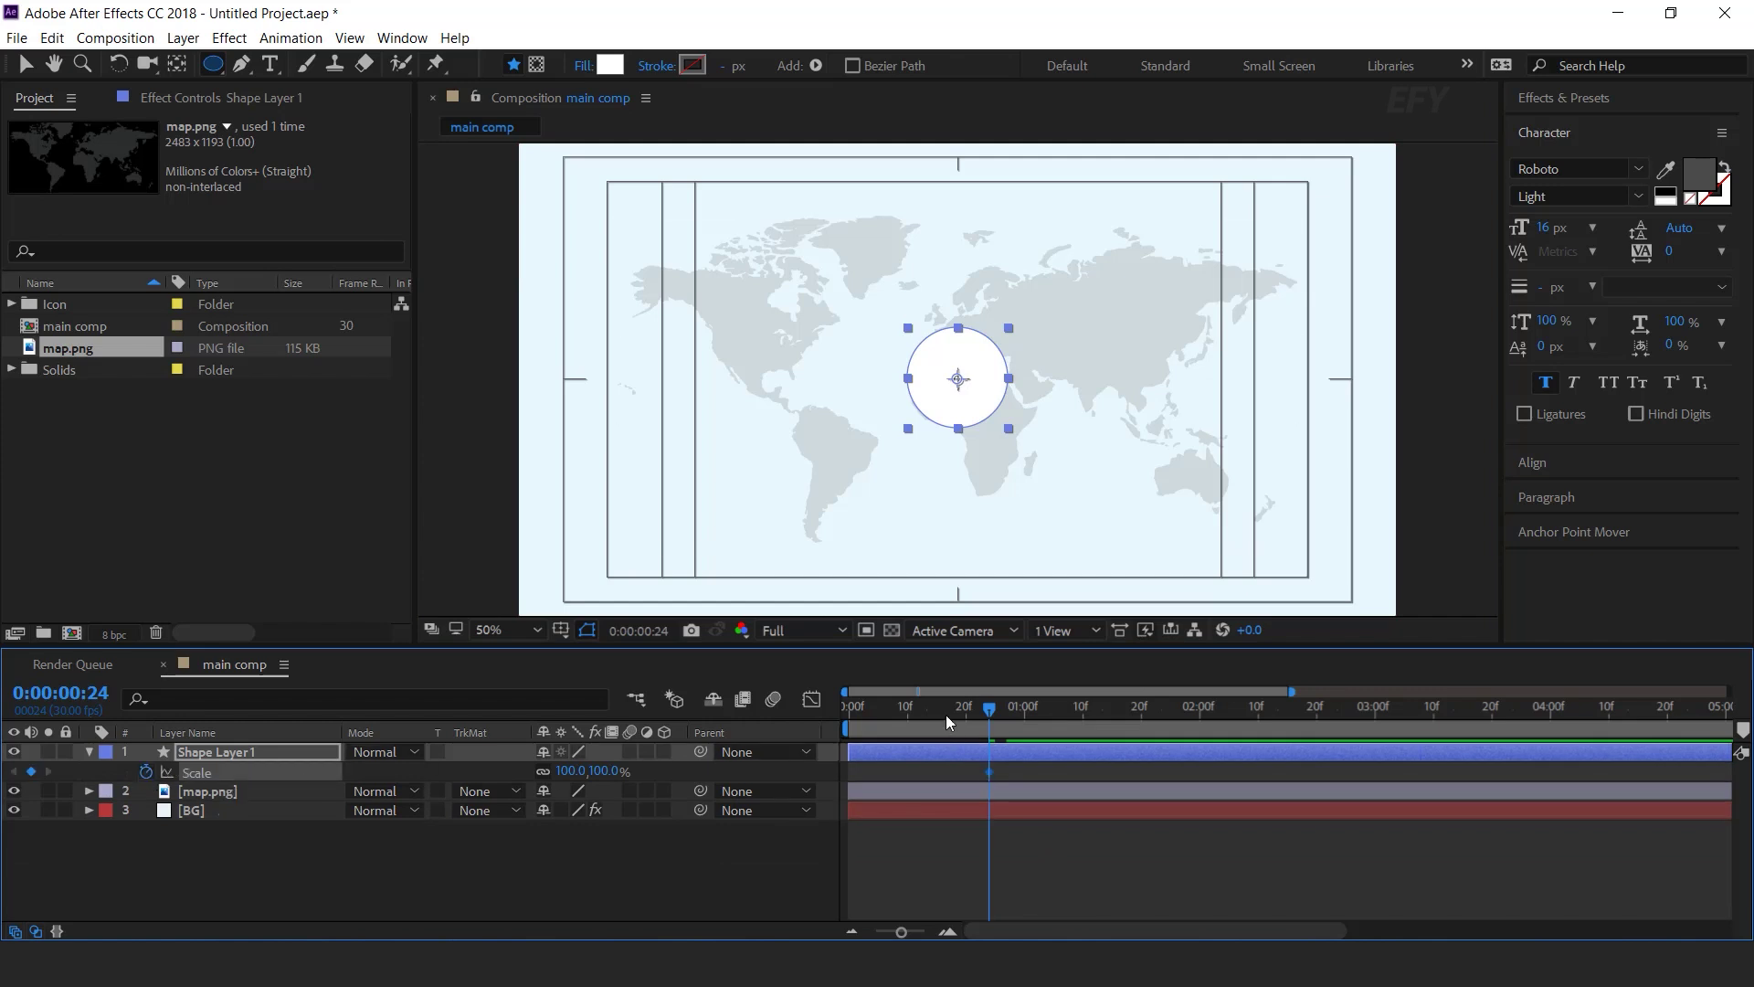
pyautogui.press('Home')
pyautogui.click(606, 771)
pyautogui.write('0')
pyautogui.press('Return')
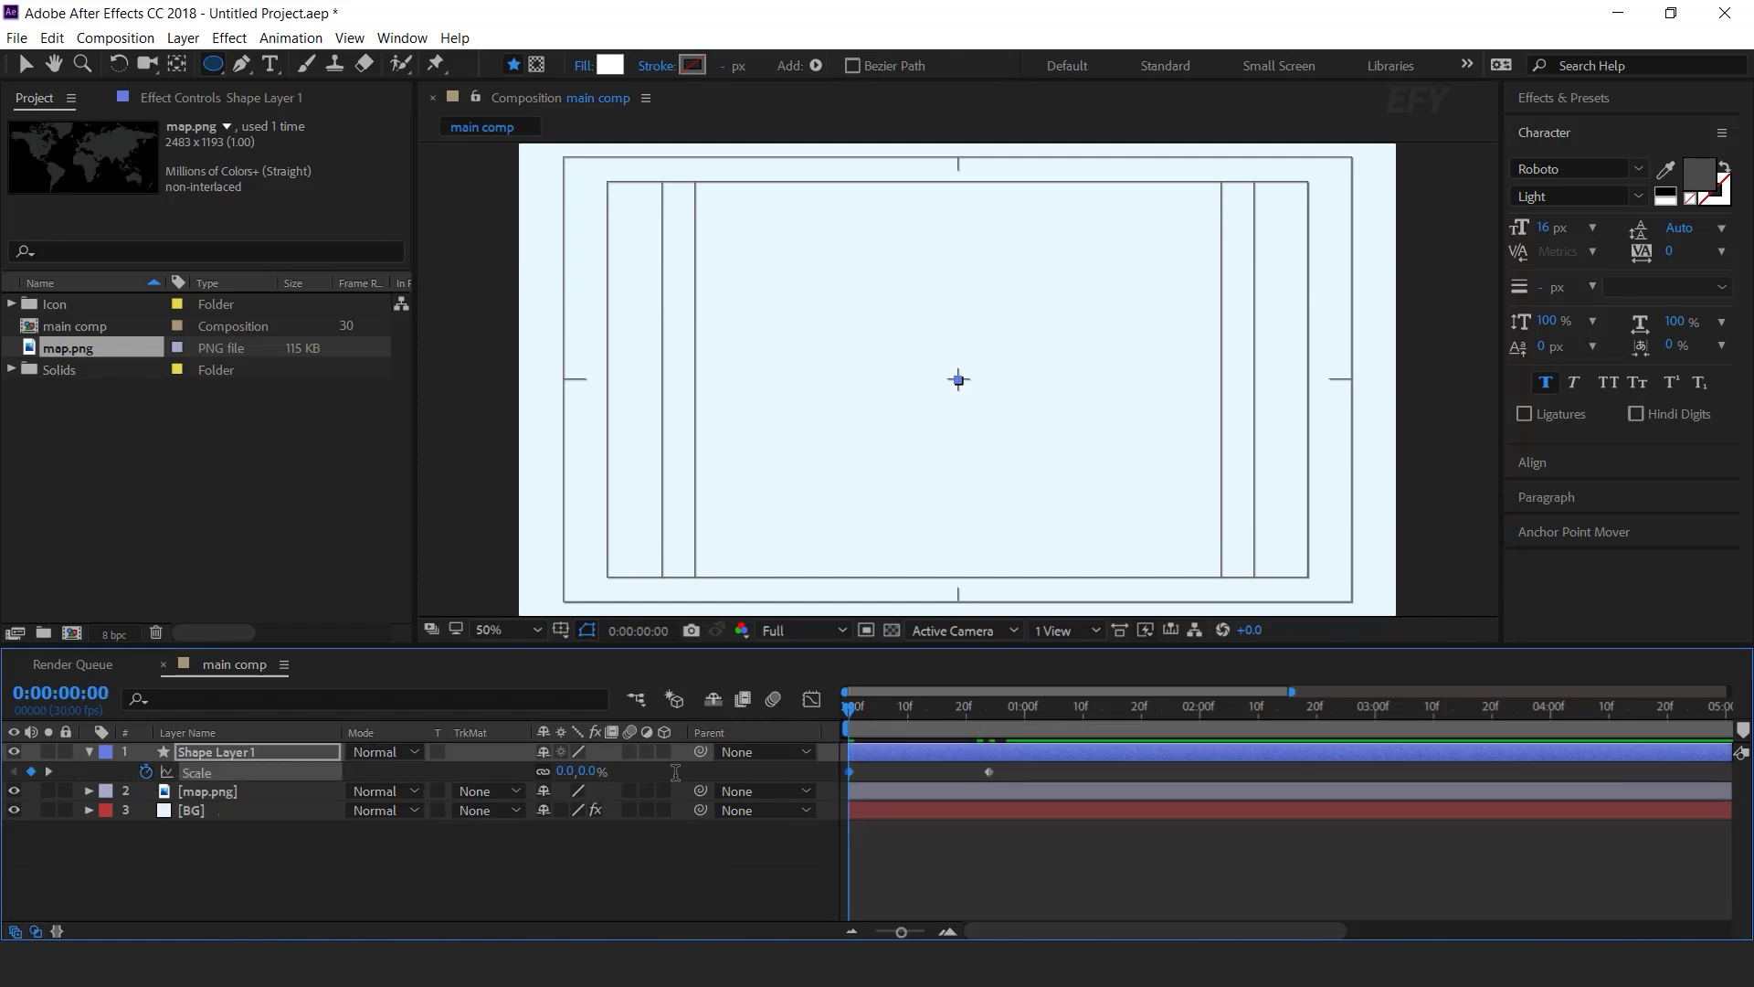
# - Apply Easy Ease to the circle's Scale keyframes and skew the speed graph so the growth starts fast and settles slowly
pyautogui.rightClick(989, 772)
pyautogui.moveTo(1070, 759)
pyautogui.click(1374, 603)
pyautogui.click(811, 699)
pyautogui.moveTo(983, 878); pyautogui.dragTo(895, 879)
pyautogui.hotkey('shift', 'F3')
# - Delay the circle layer to start at about frame 11 and move its last Scale keyframe earlier, previewing the timing
pyautogui.moveTo(965, 754); pyautogui.dragTo(1076, 754)
pyautogui.press('space')
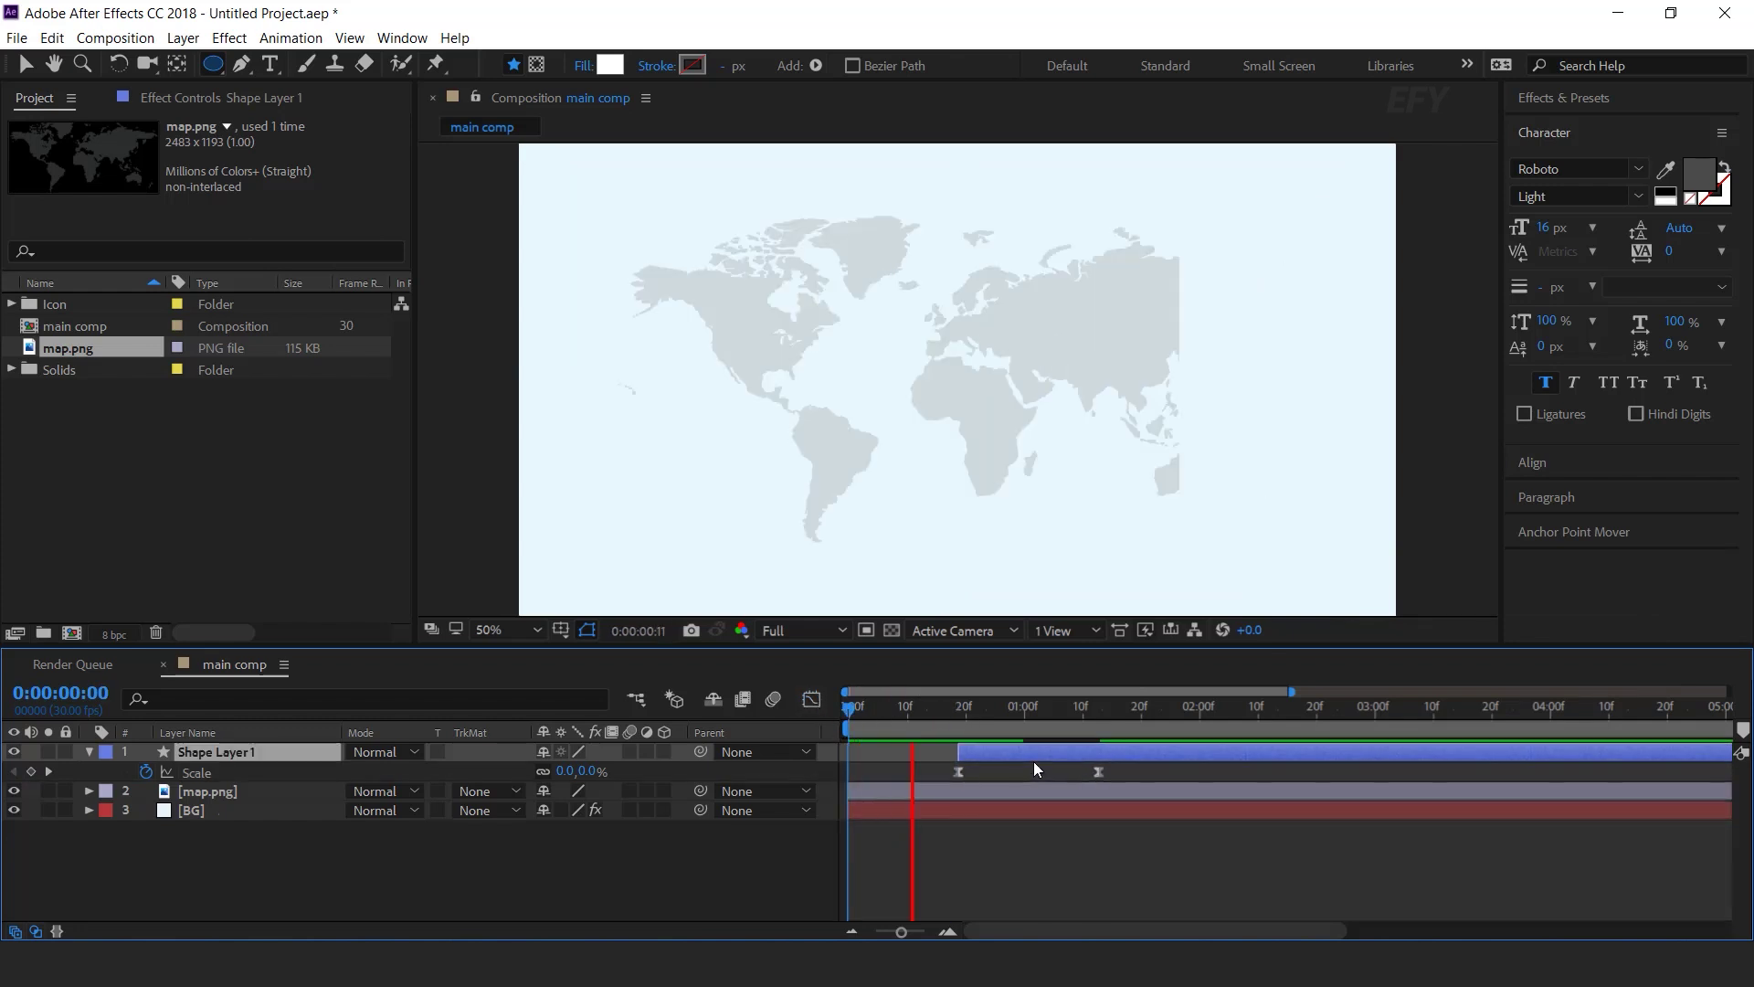
pyautogui.click(924, 708)
pyautogui.press('[')
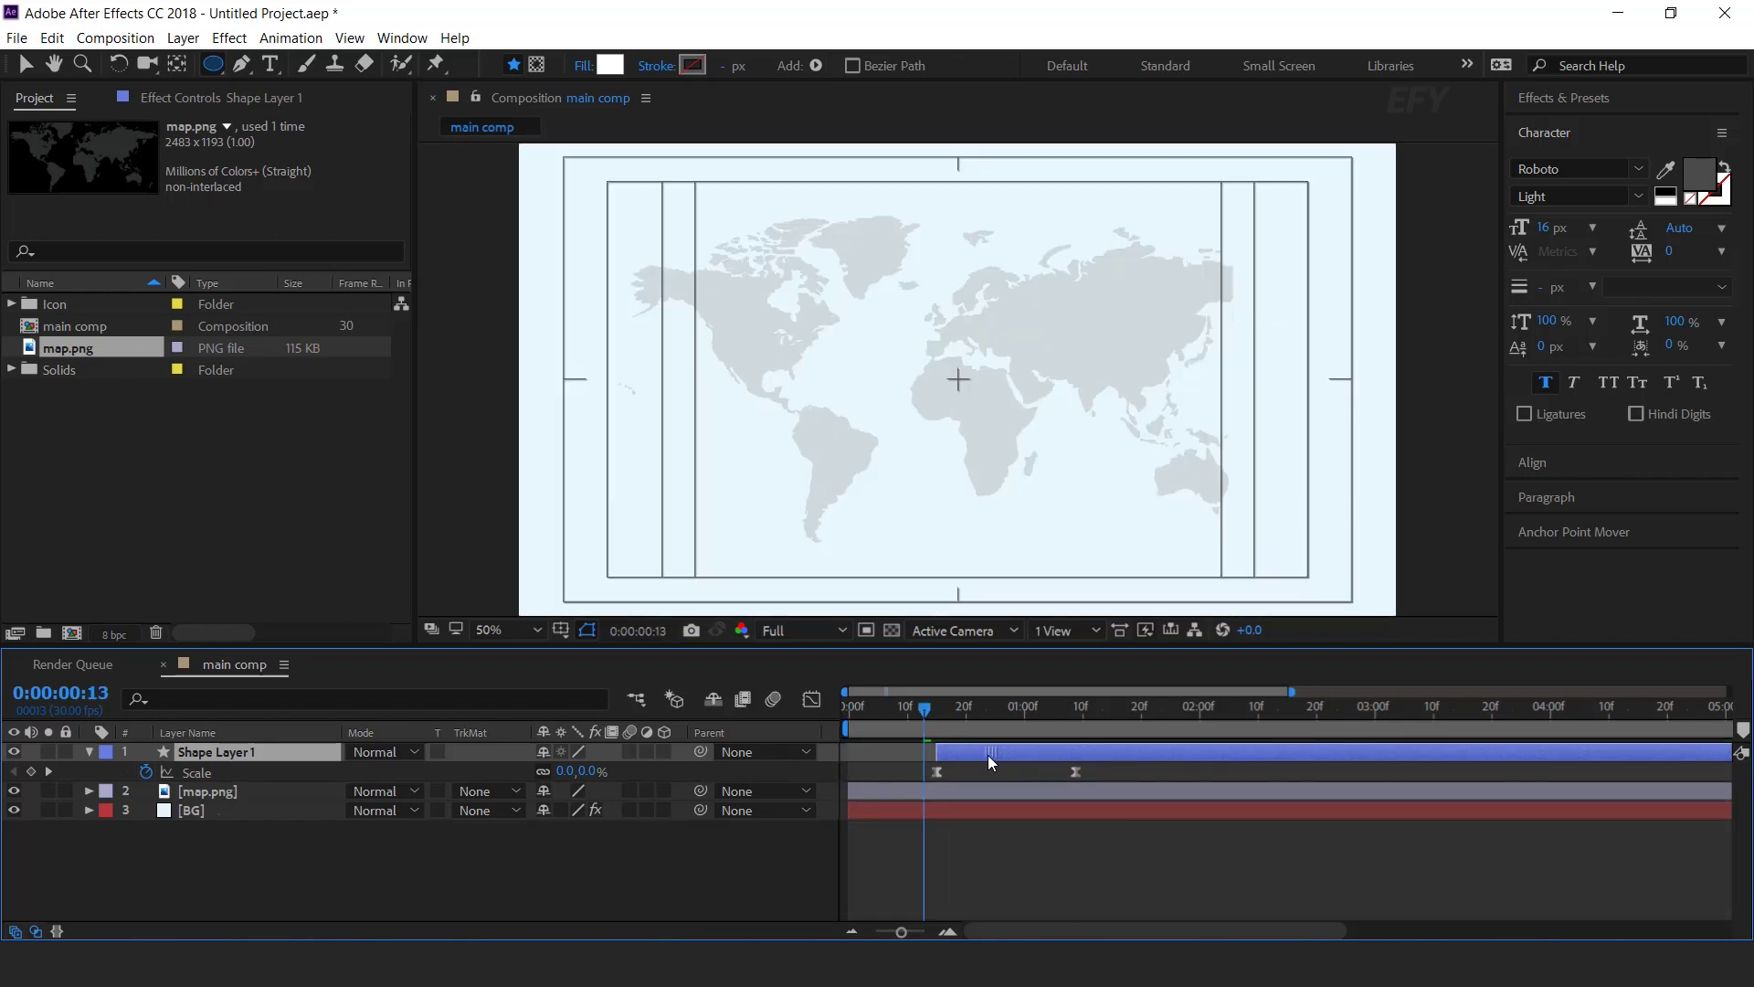
pyautogui.click(857, 709)
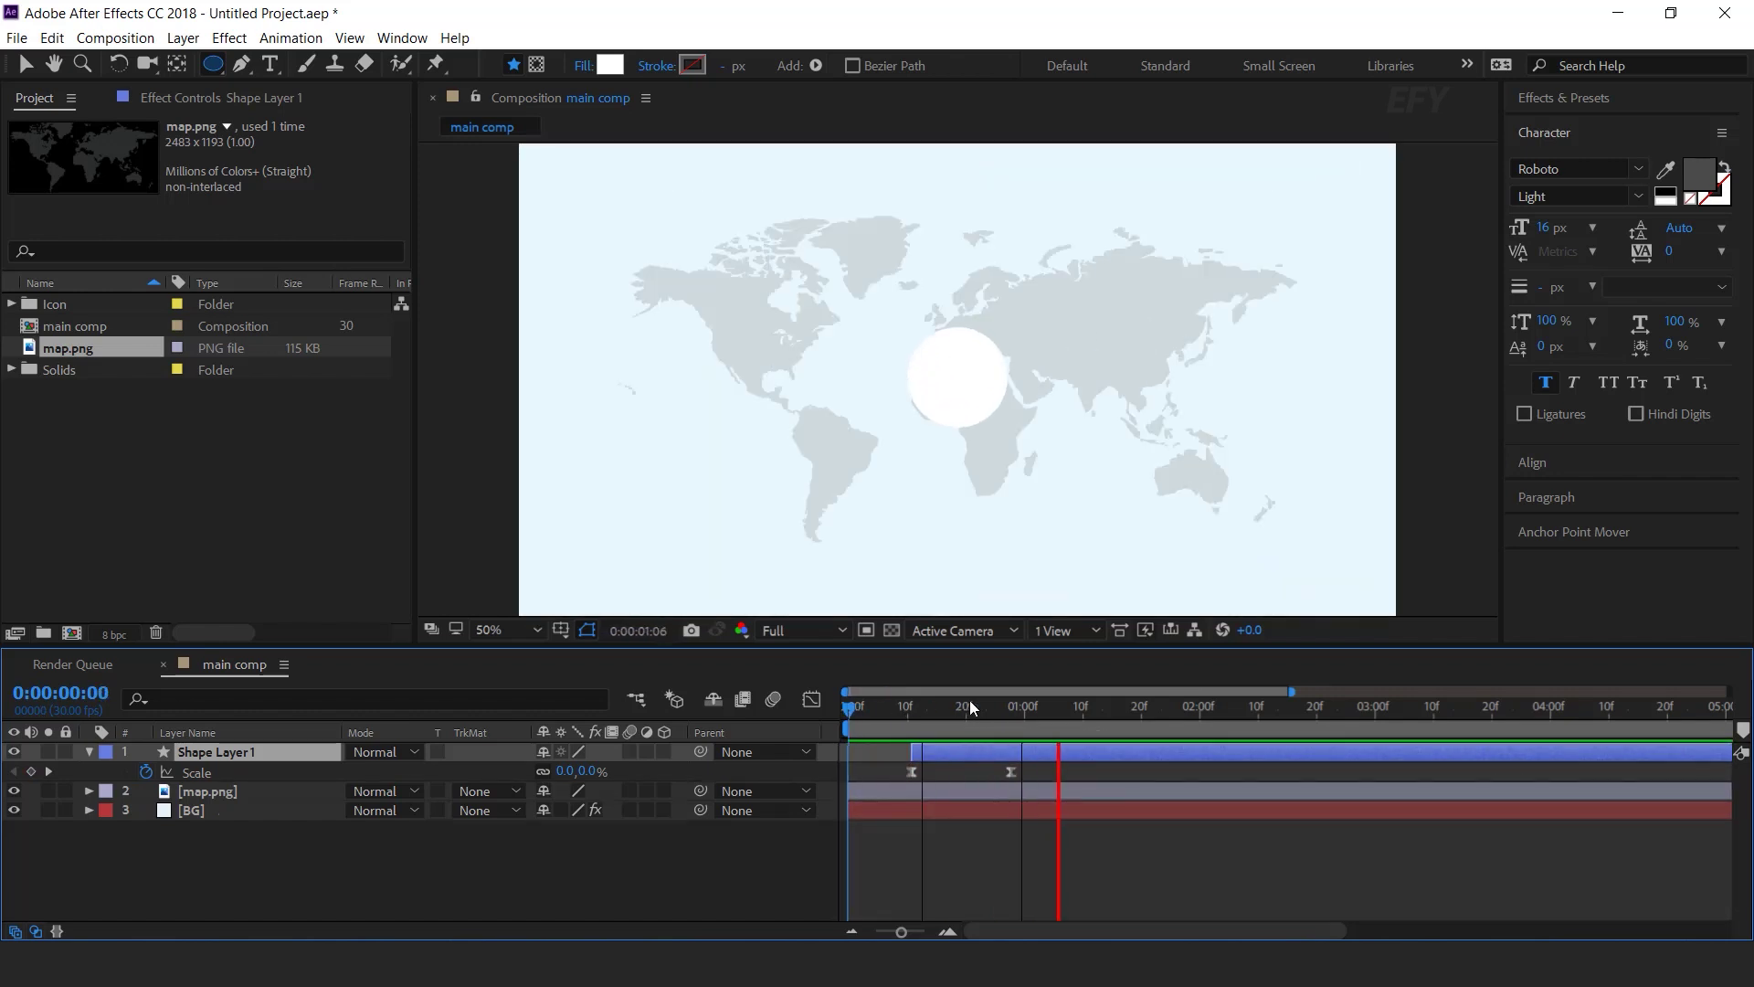
pyautogui.moveTo(968, 706); pyautogui.dragTo(1087, 714)
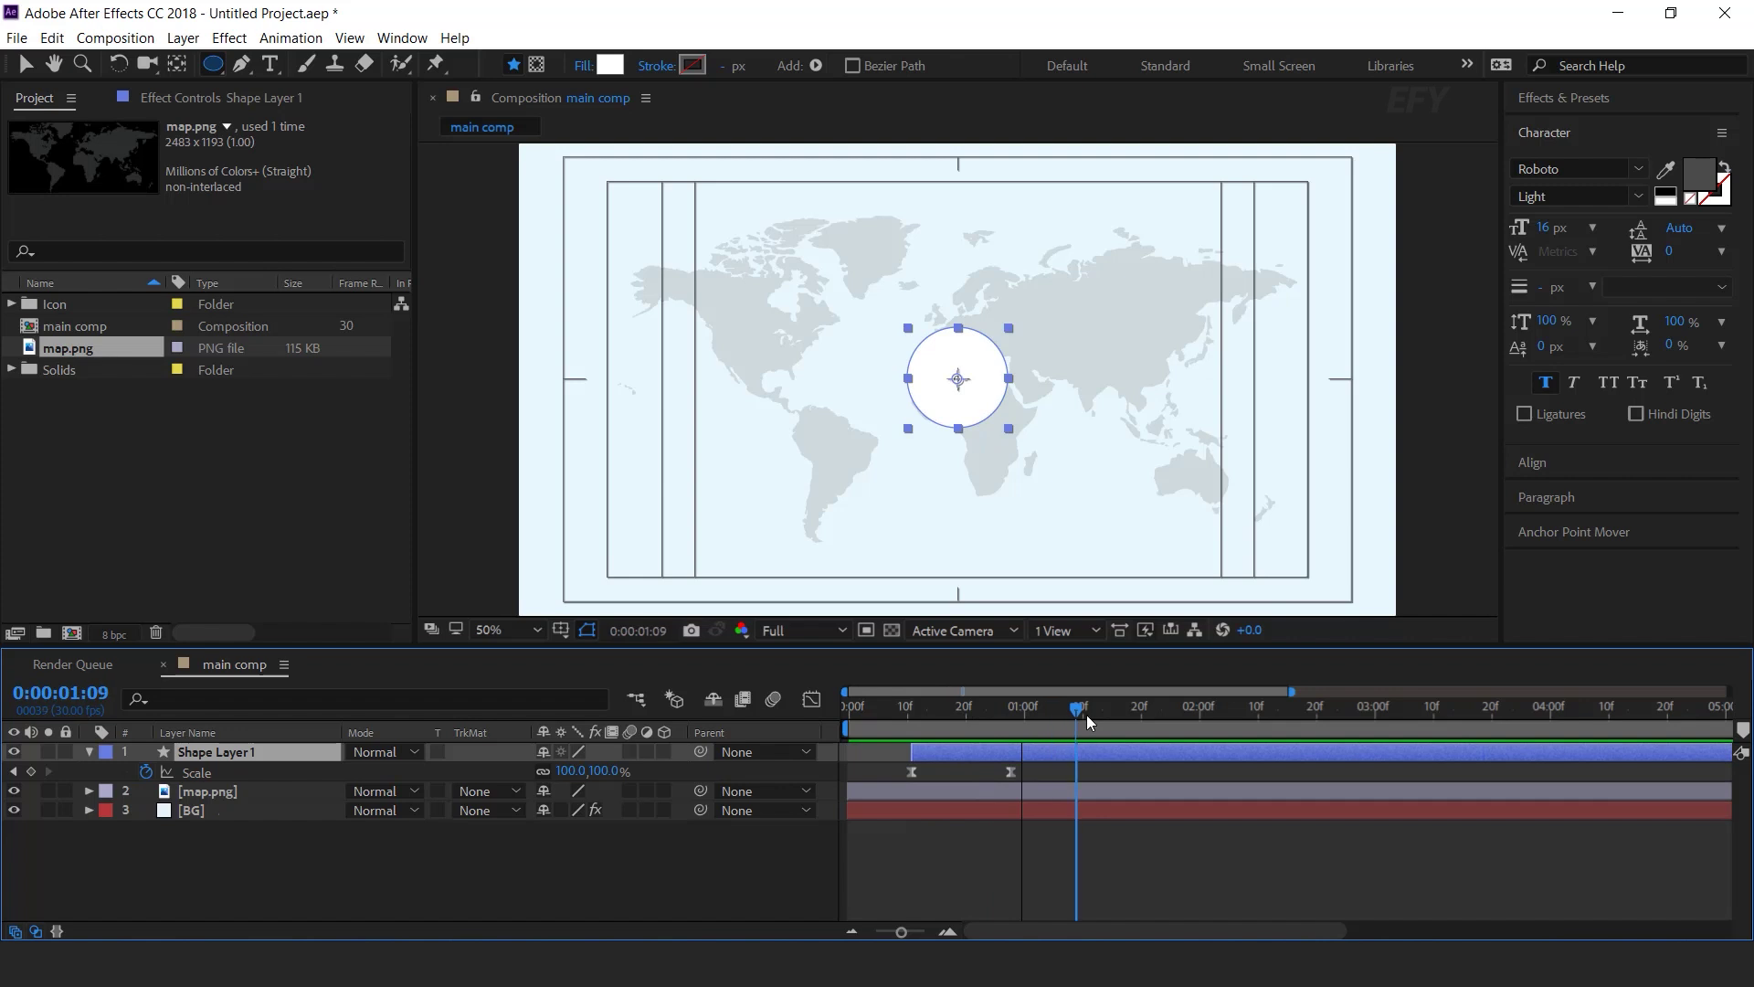
# - Add a Drop Shadow effect to the circle's shape layer
pyautogui.click(678, 850)
pyautogui.click(258, 761)
pyautogui.hotkey('ctrl', 'space')
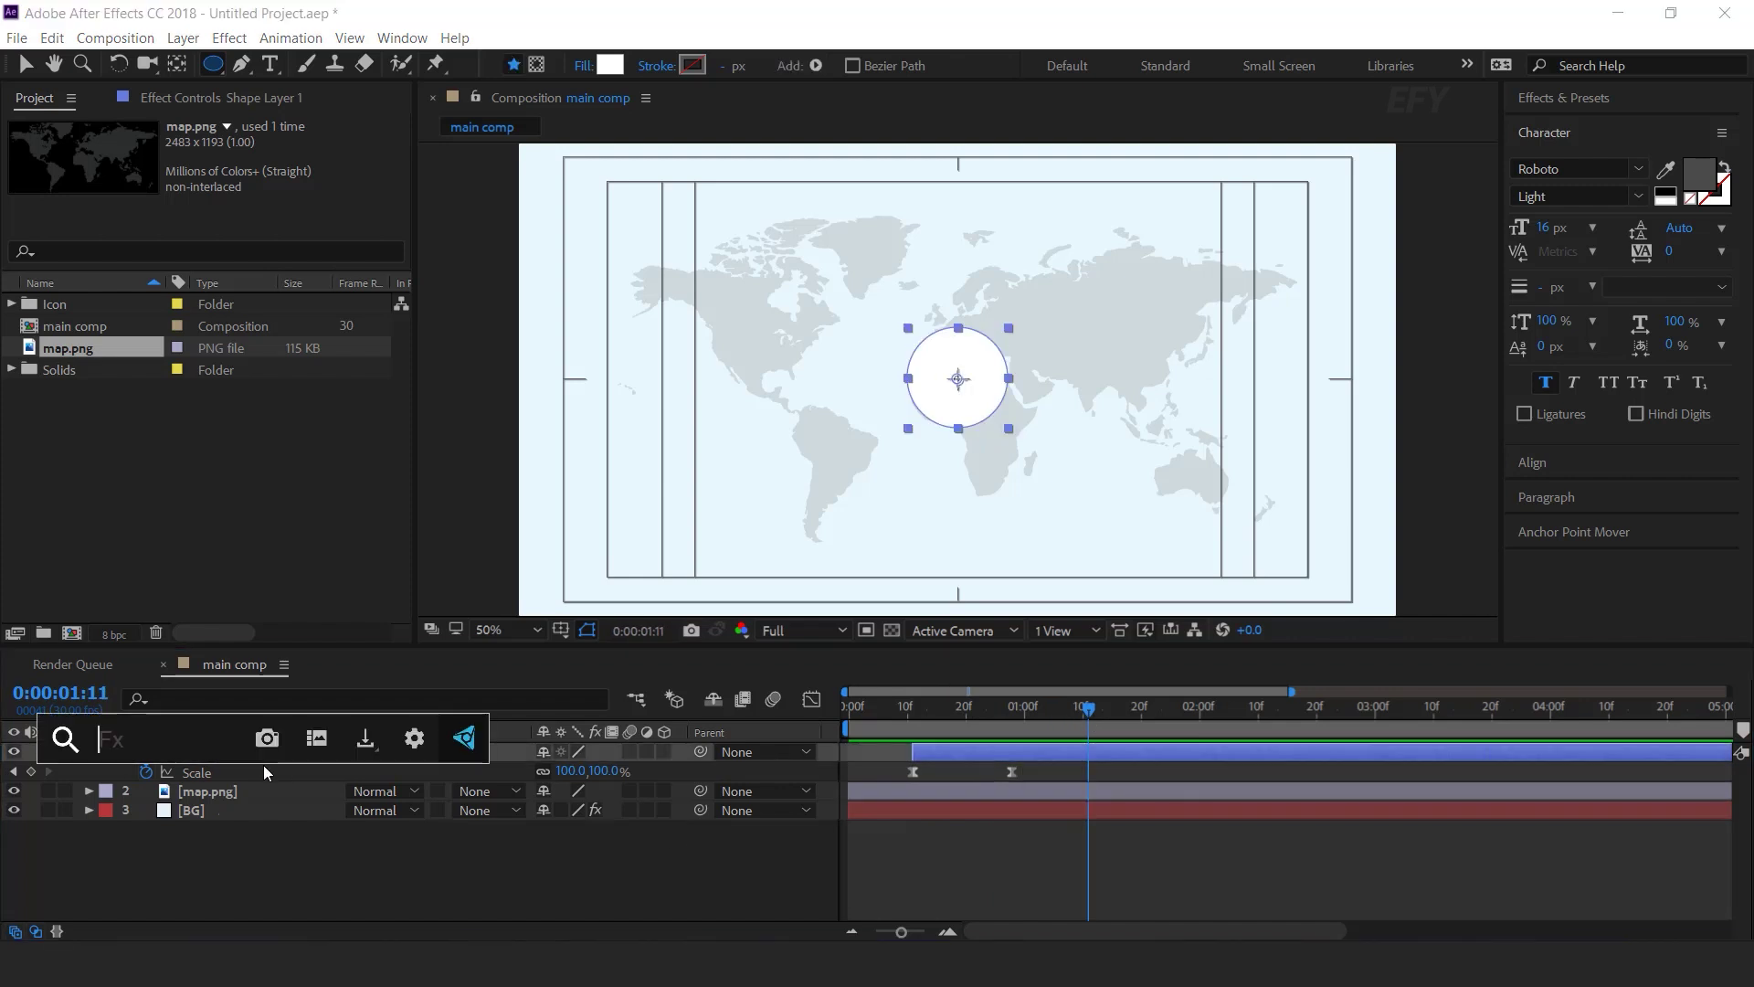
pyautogui.write('drop')
pyautogui.press('Return')
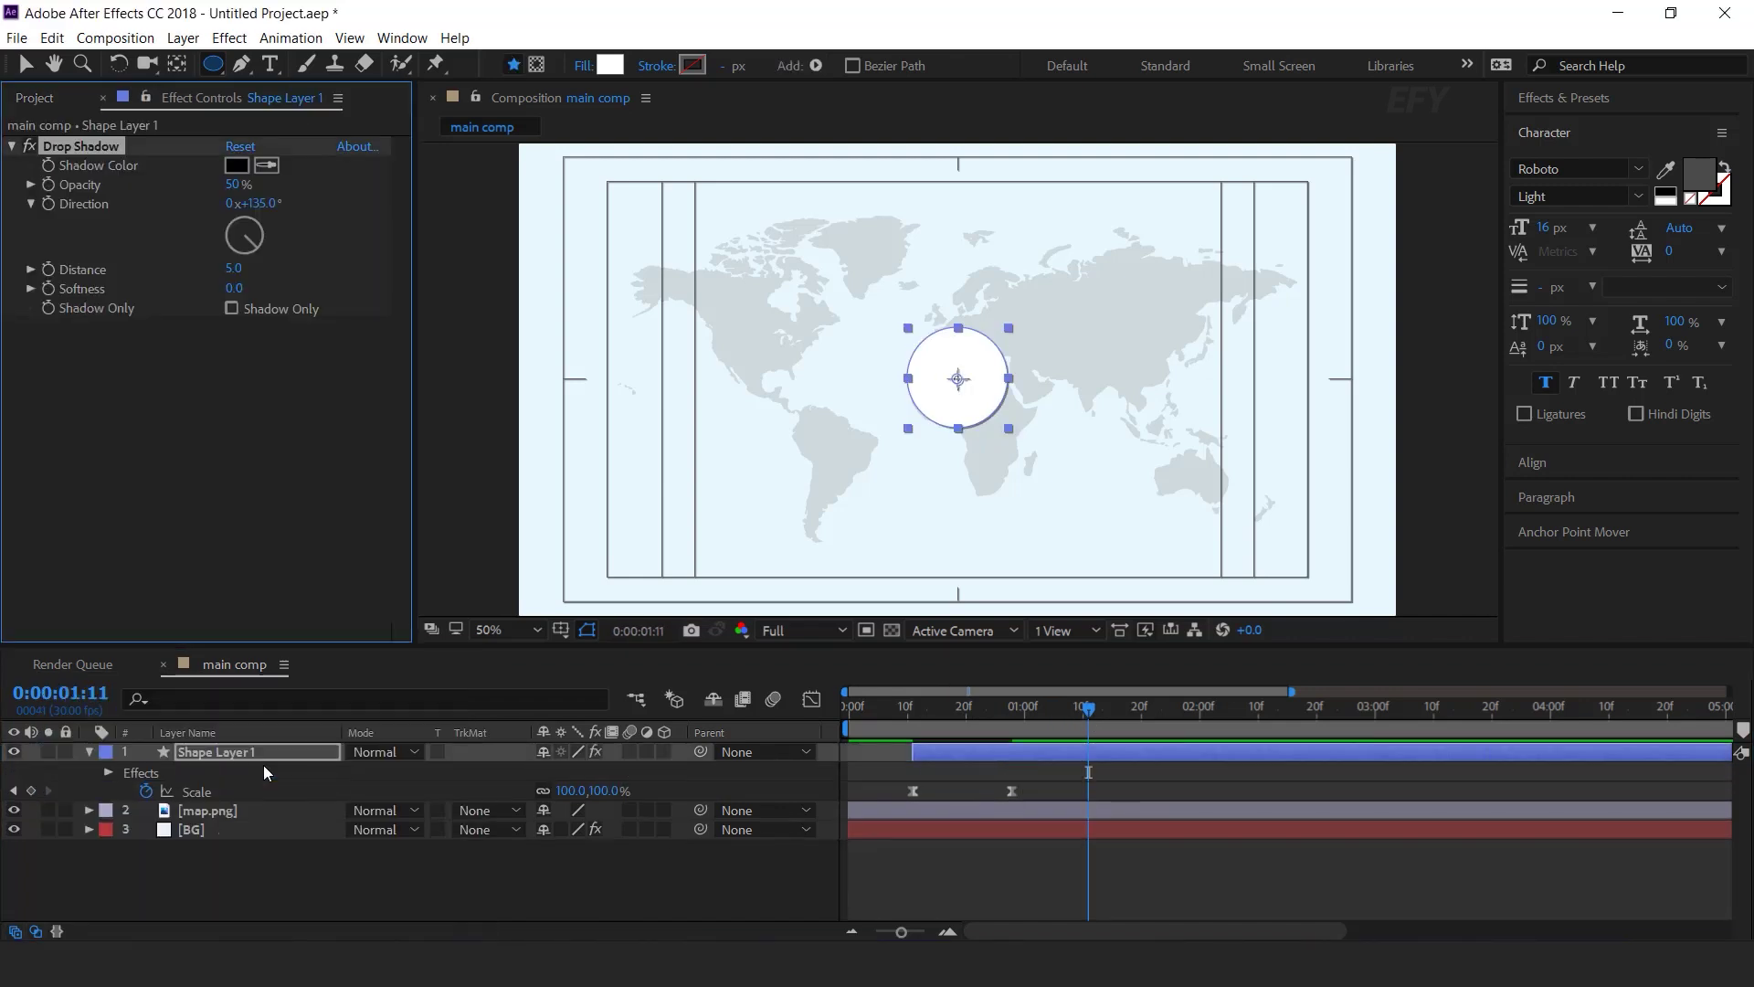
# - Set the circle's drop shadow to softness 58, opacity 30% and distance 0
pyautogui.press('v')
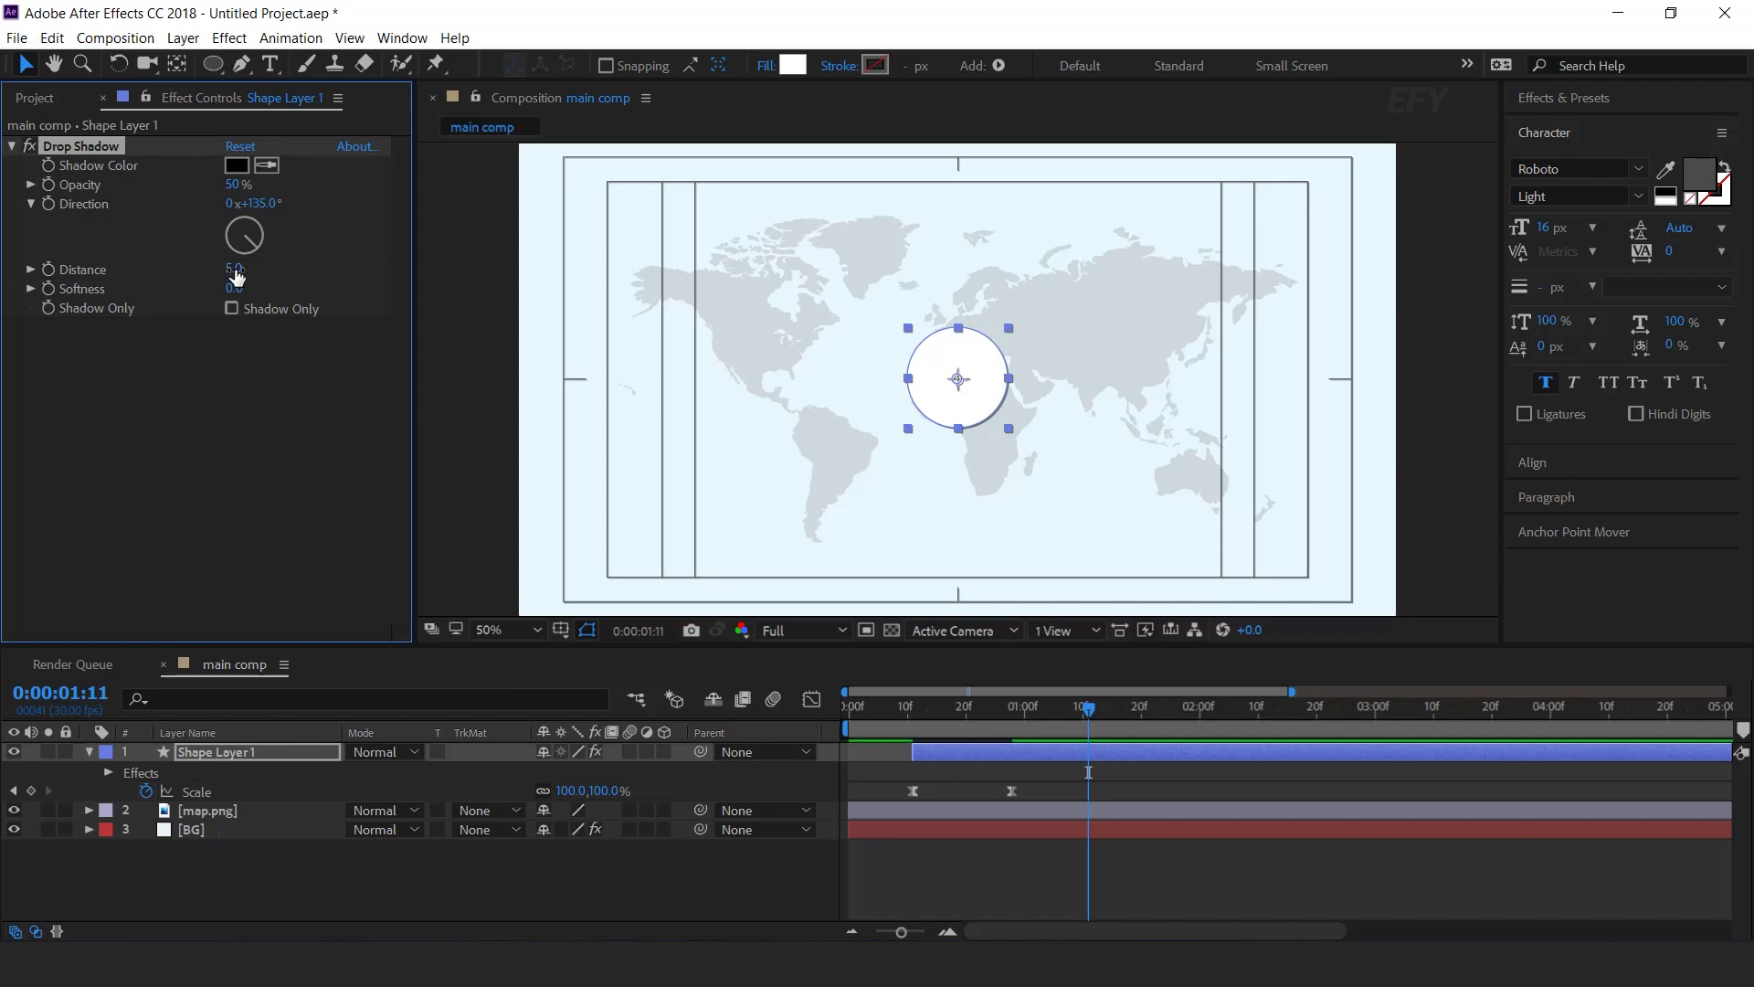
pyautogui.moveTo(234, 288); pyautogui.dragTo(282, 290)
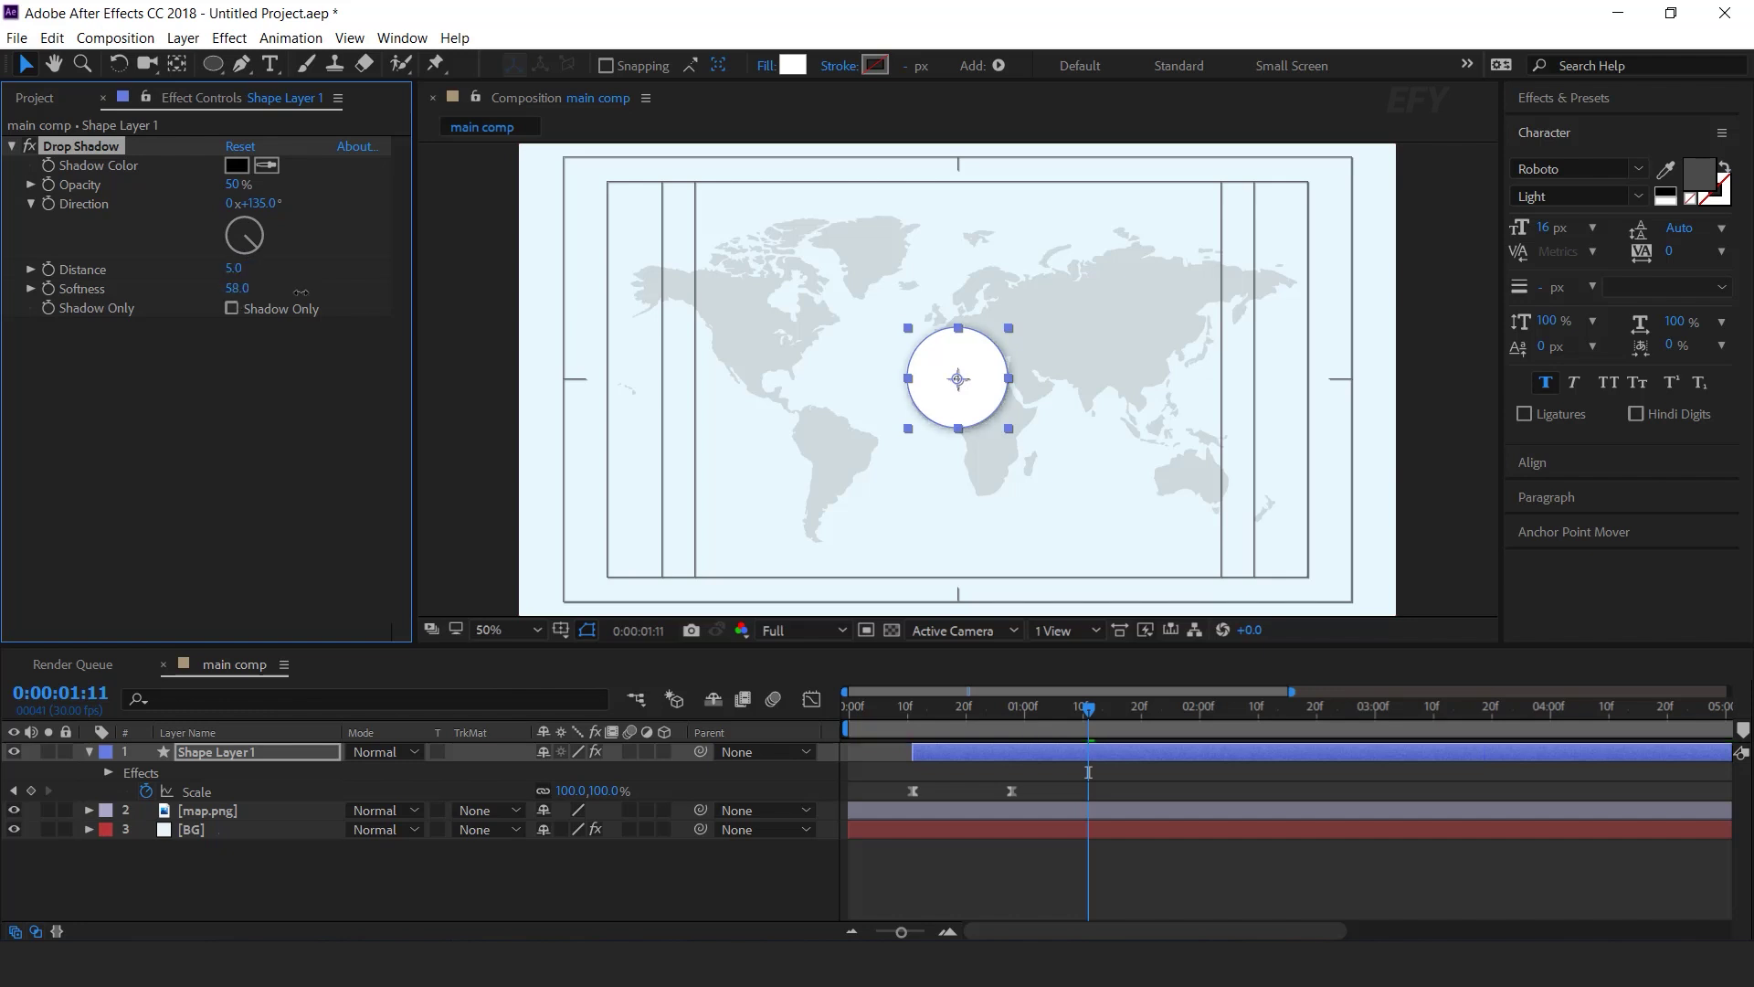
pyautogui.click(232, 185)
pyautogui.write('30')
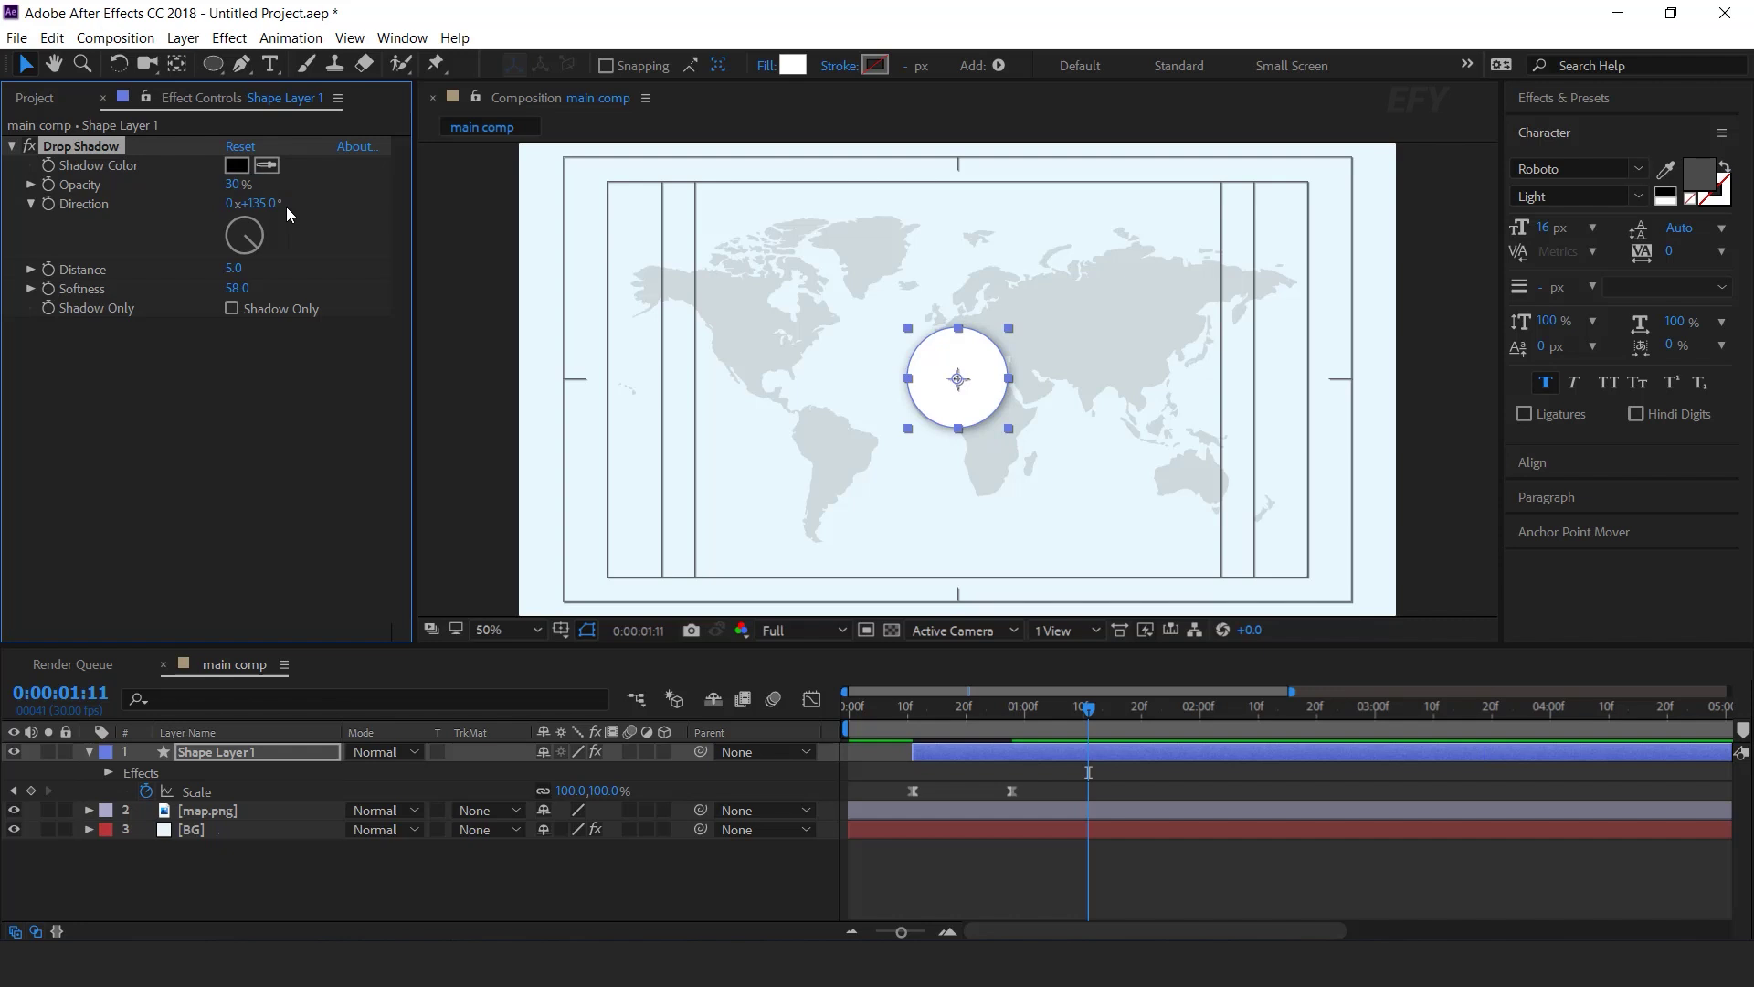
pyautogui.click(234, 269)
pyautogui.write('0')
pyautogui.press('Return')
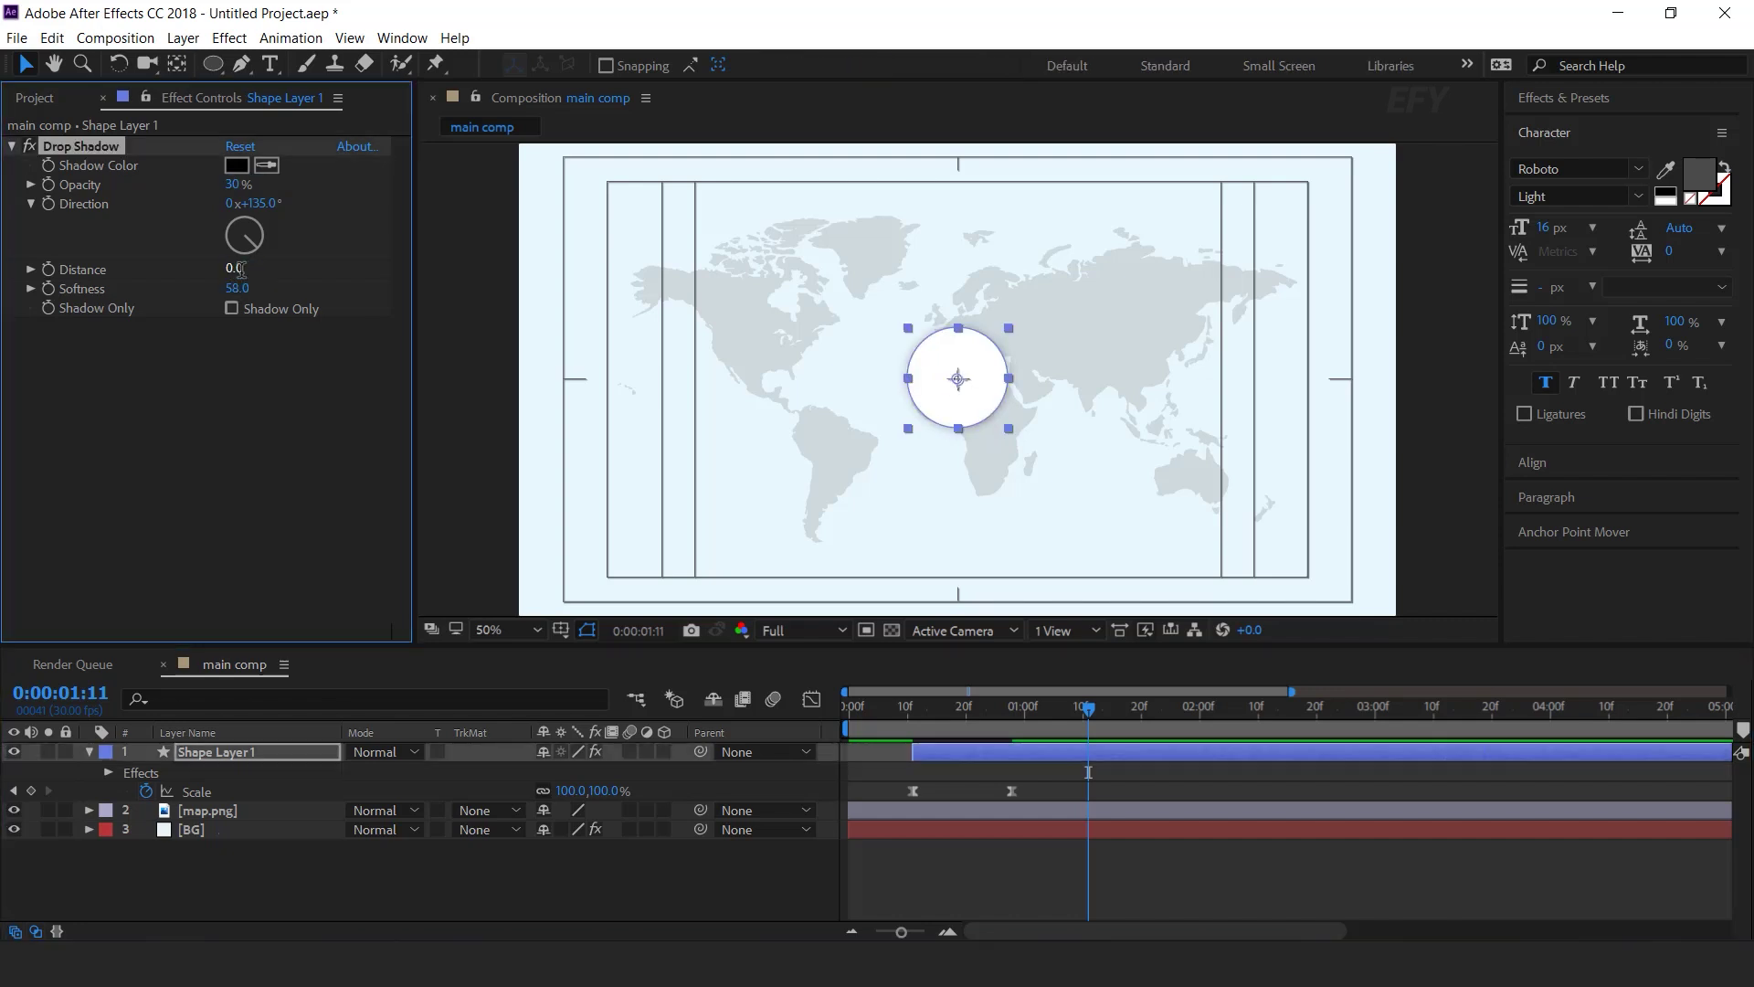
pyautogui.click(984, 862)
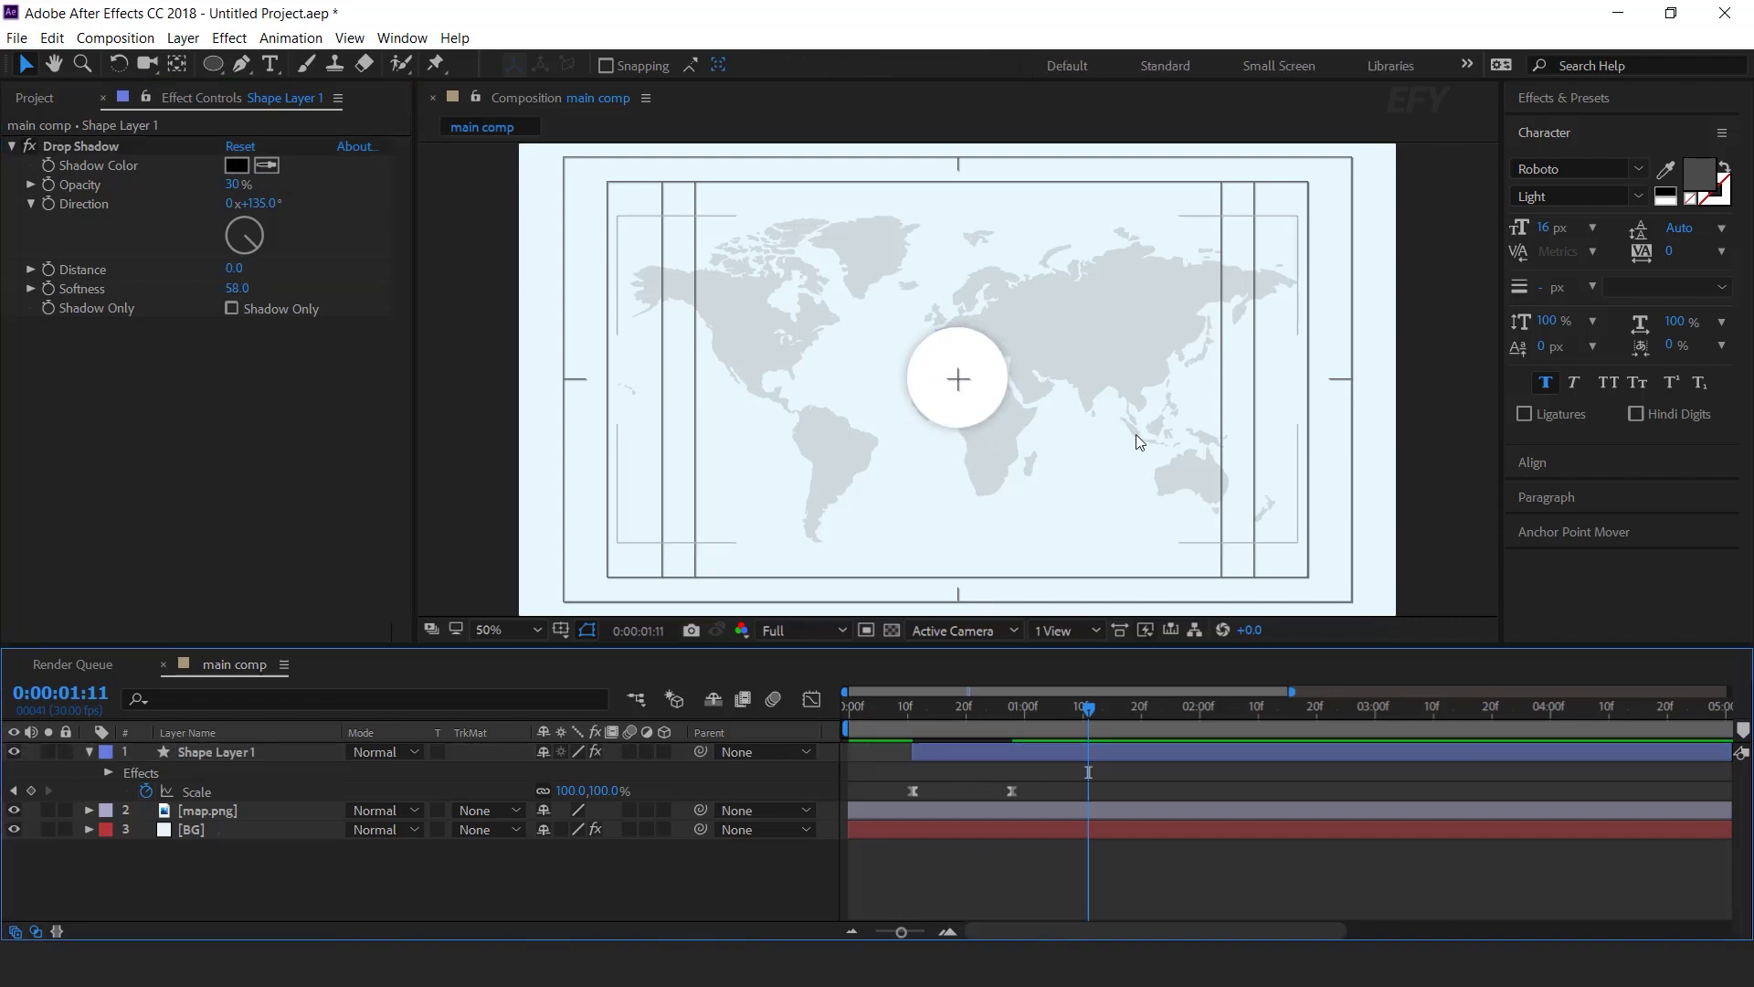
# - Increase the drop shadow's softness to 70 and preview the composition
pyautogui.press('.')
pyautogui.moveTo(237, 287); pyautogui.dragTo(254, 287)
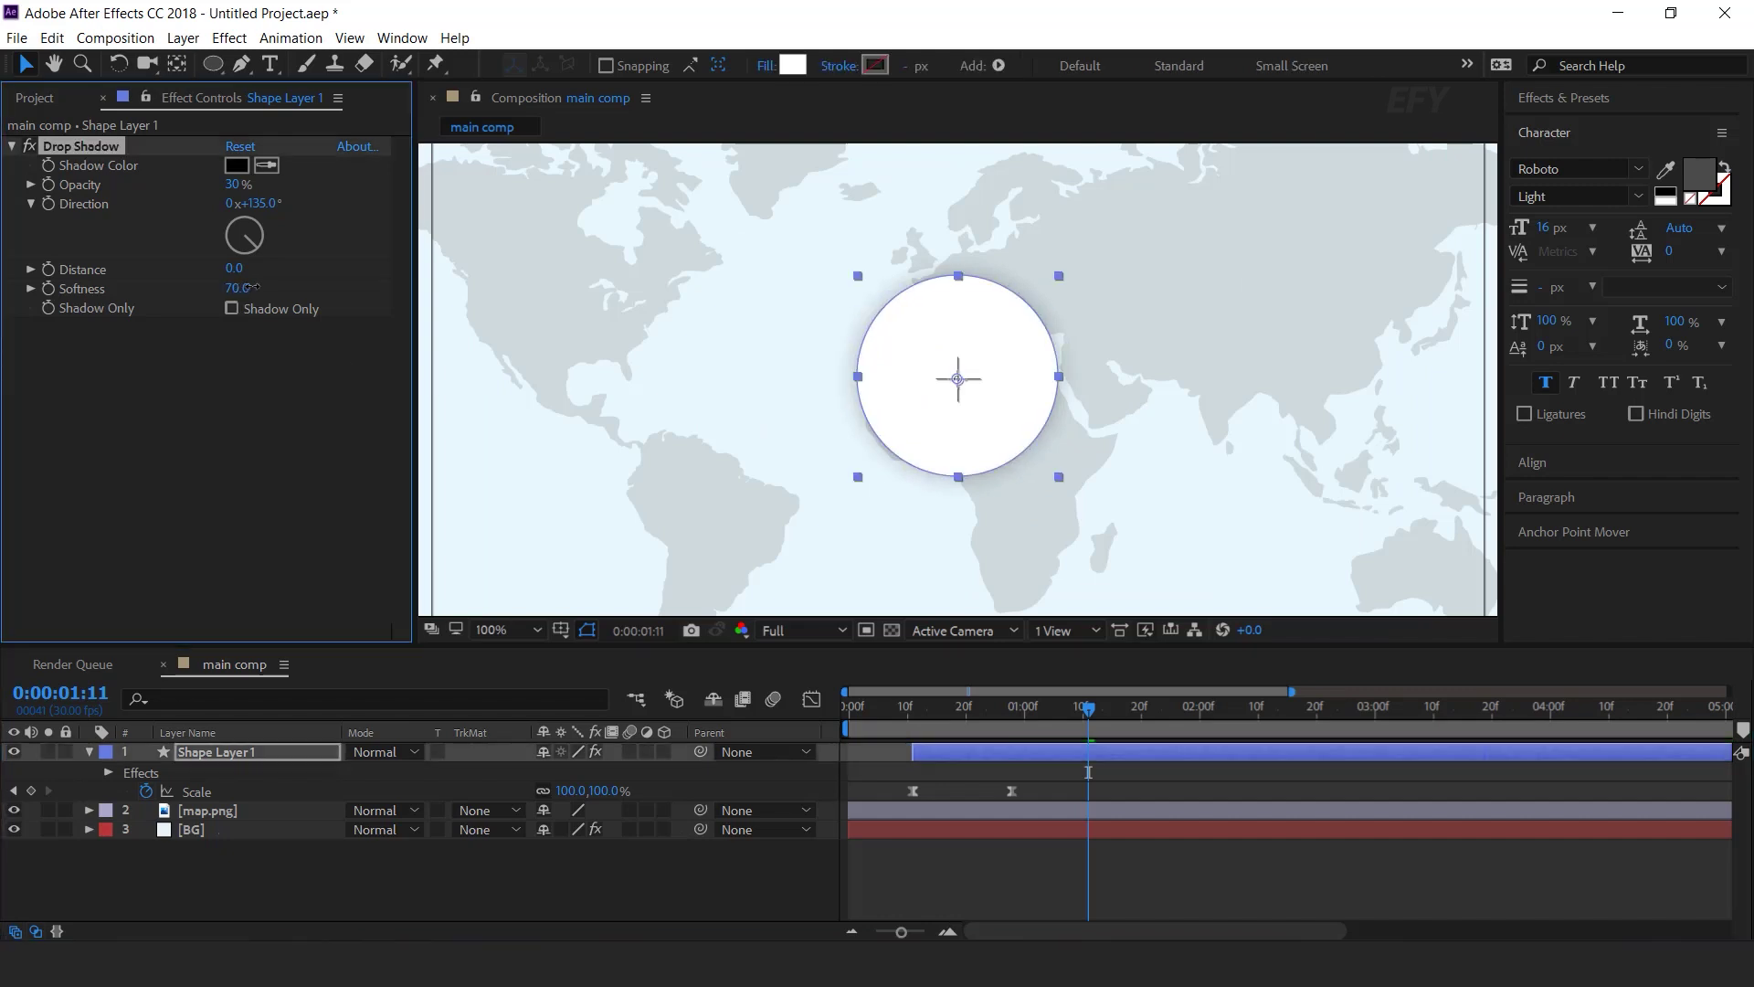
pyautogui.click(985, 867)
pyautogui.press(',')
pyautogui.press("'")
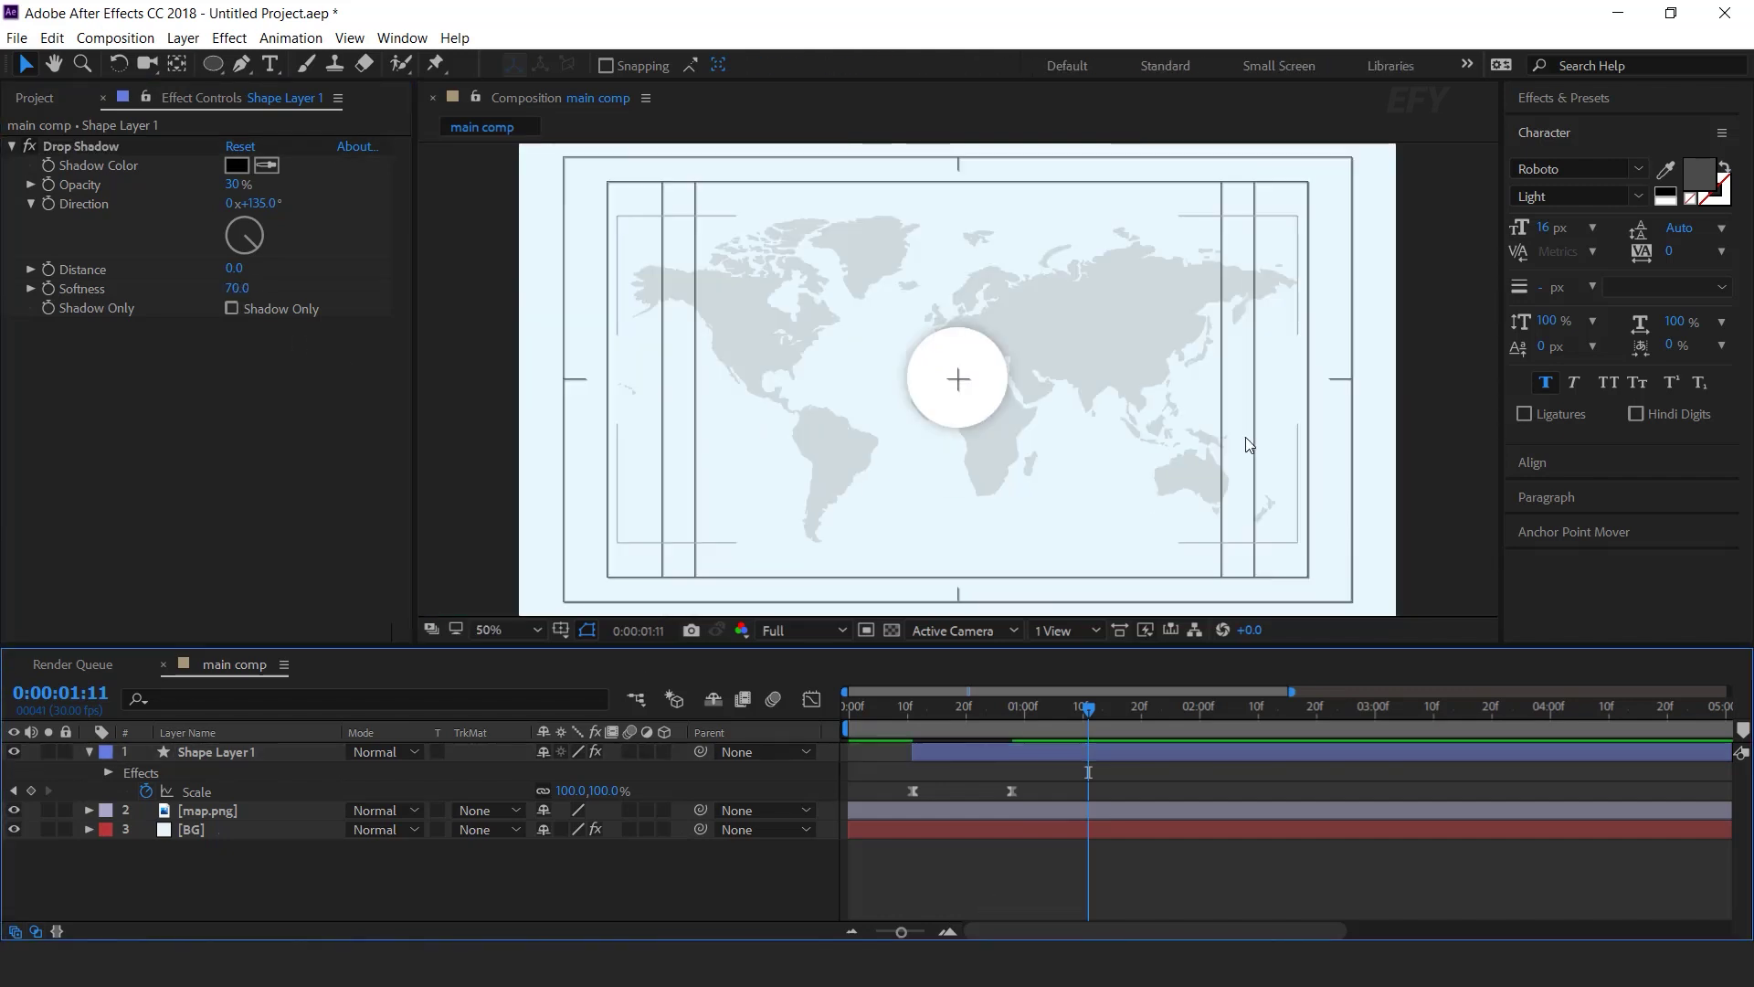
pyautogui.press('space')
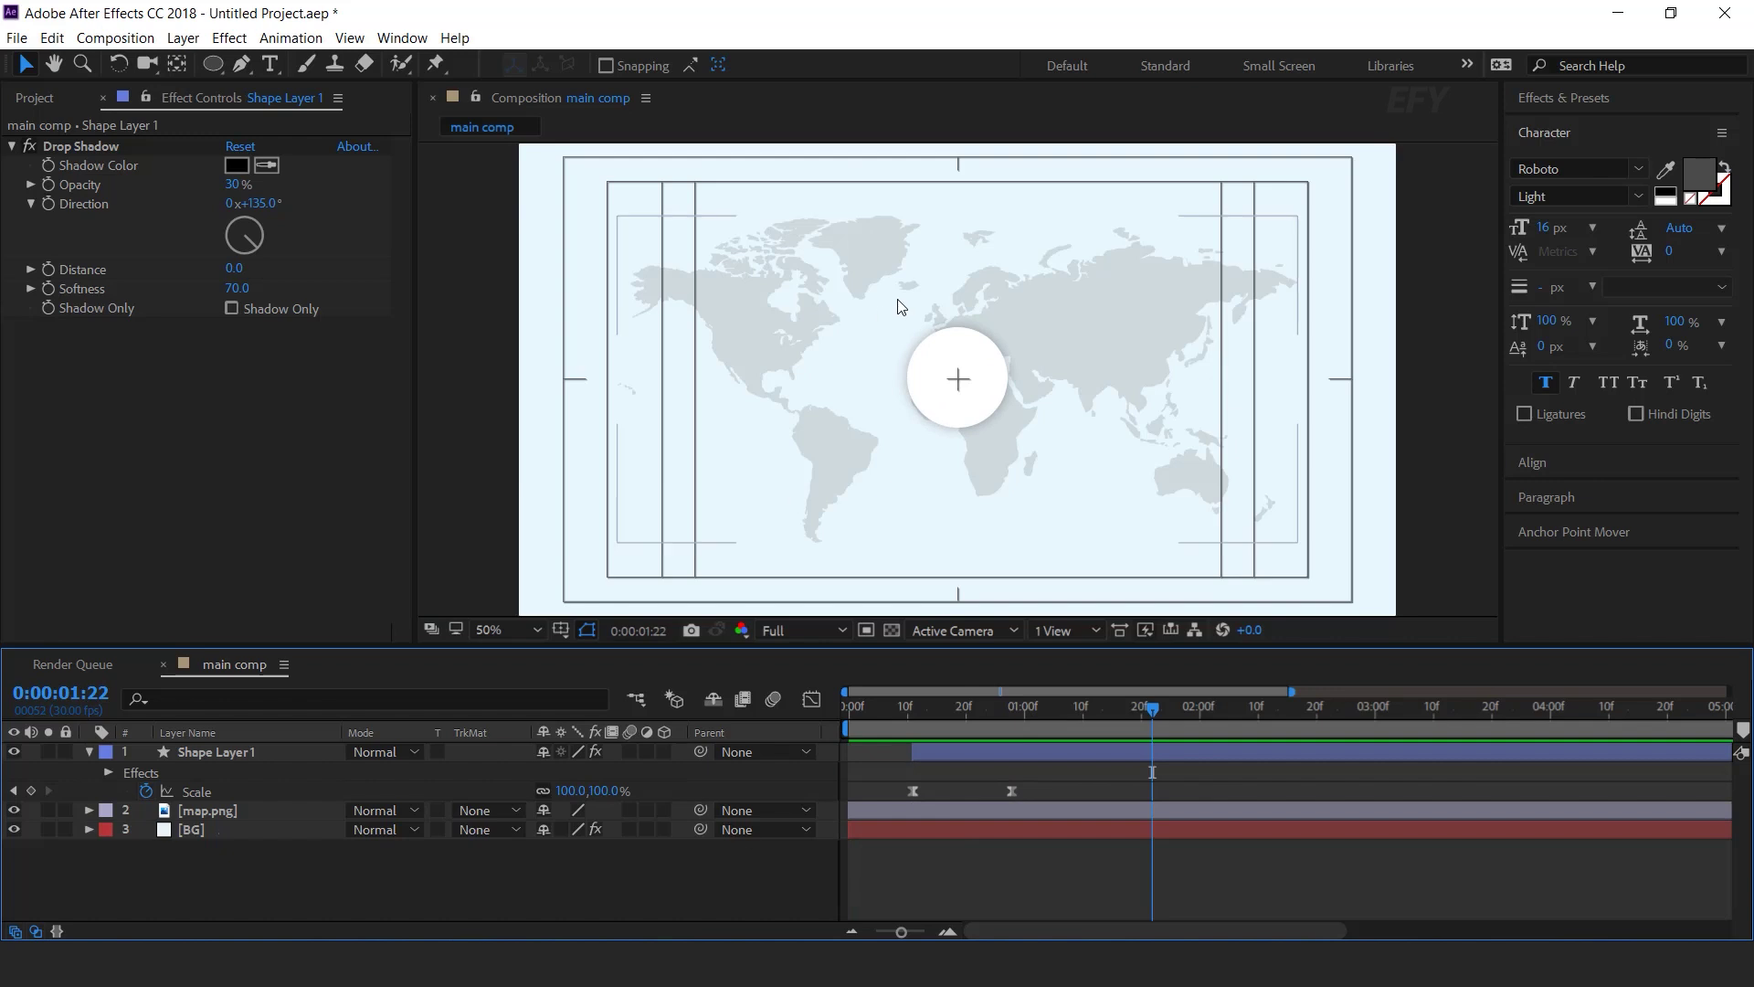
# - With no layer selected, set the Ellipse tool to no fill and a dark grey stroke of 6 px
pyautogui.hotkey('ctrl', 'shift', 'a')
pyautogui.click(213, 63)
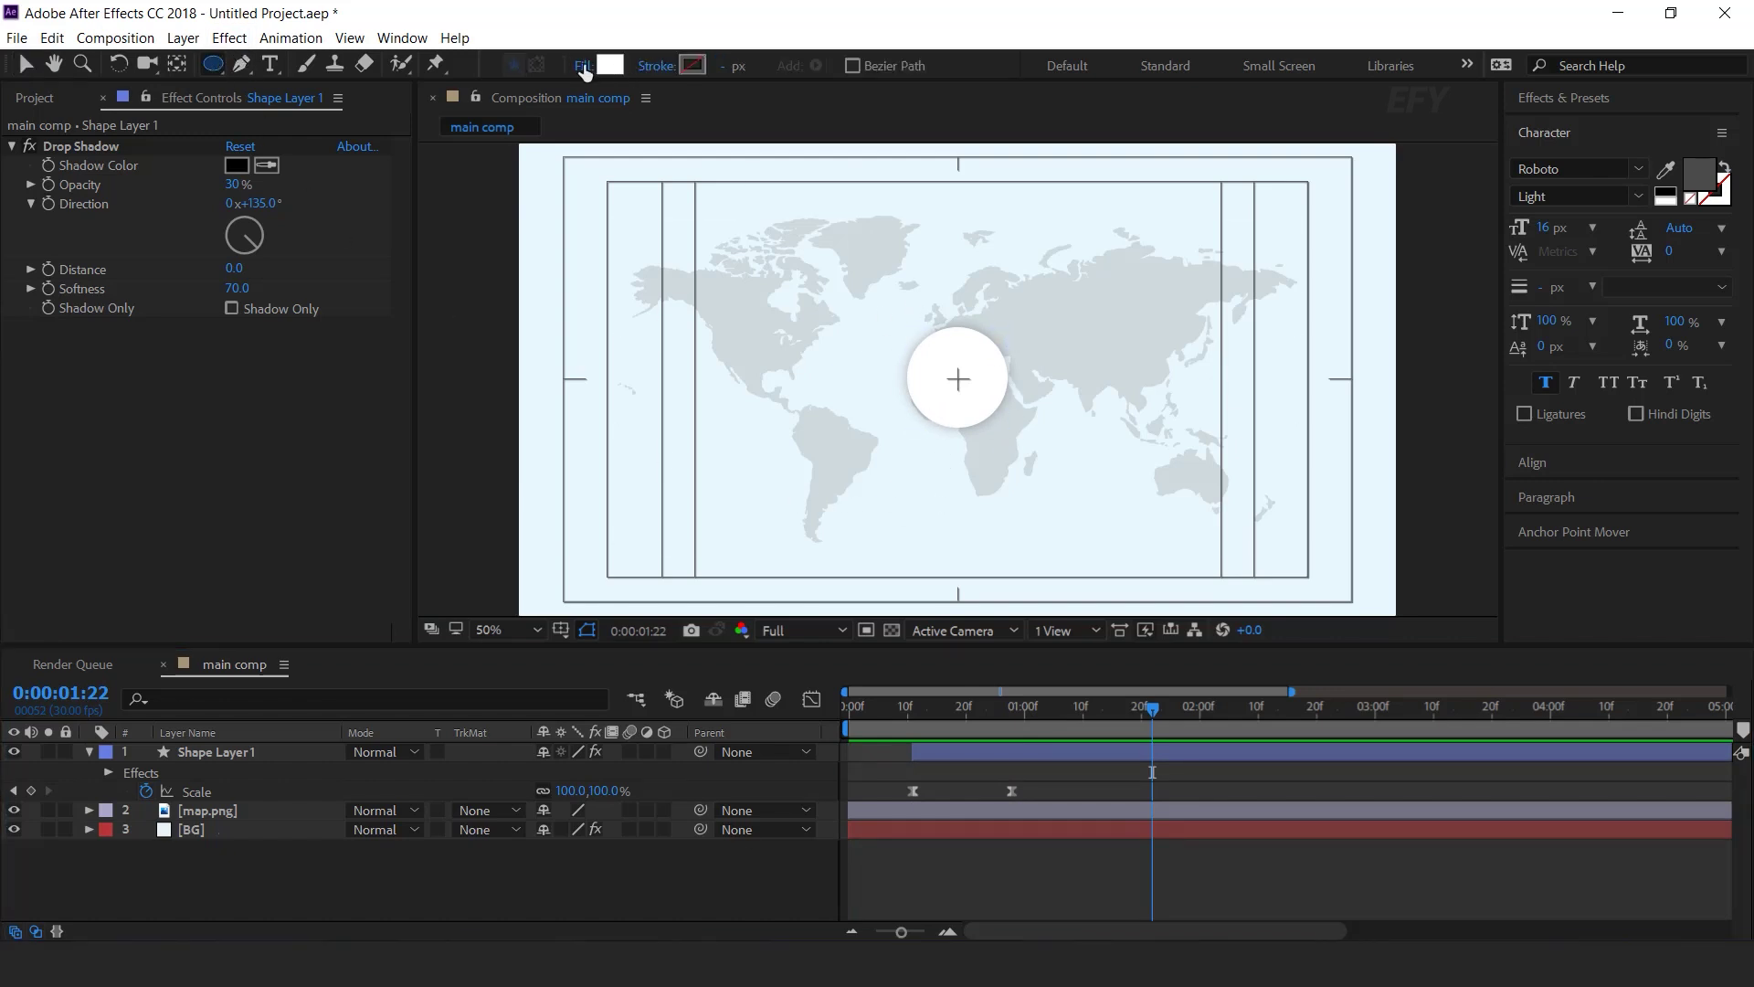
pyautogui.click(585, 65)
pyautogui.click(266, 156)
pyautogui.click(351, 289)
pyautogui.click(743, 67)
pyautogui.write('6')
pyautogui.press('Return')
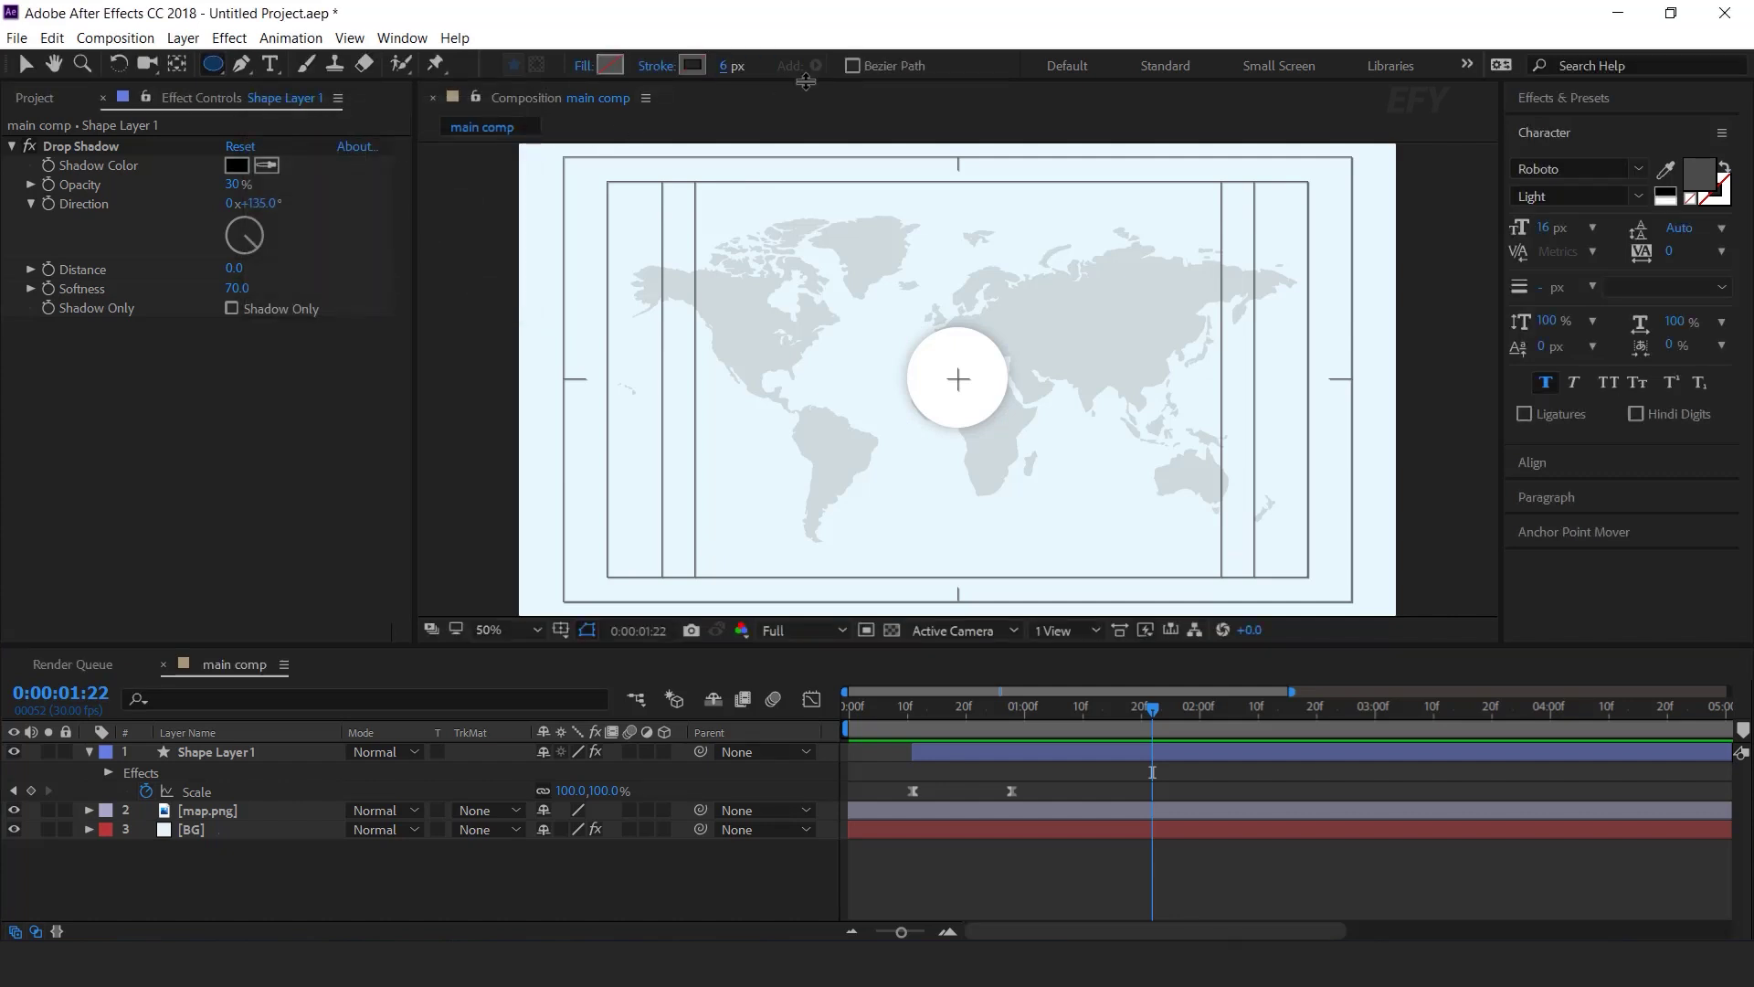
# - Adjust the dark grey stroke colour and draw an unfilled ring around the central white circle with the Ellipse tool
pyautogui.click(694, 65)
pyautogui.moveTo(99, 512); pyautogui.dragTo(98, 514)
pyautogui.click(594, 305)
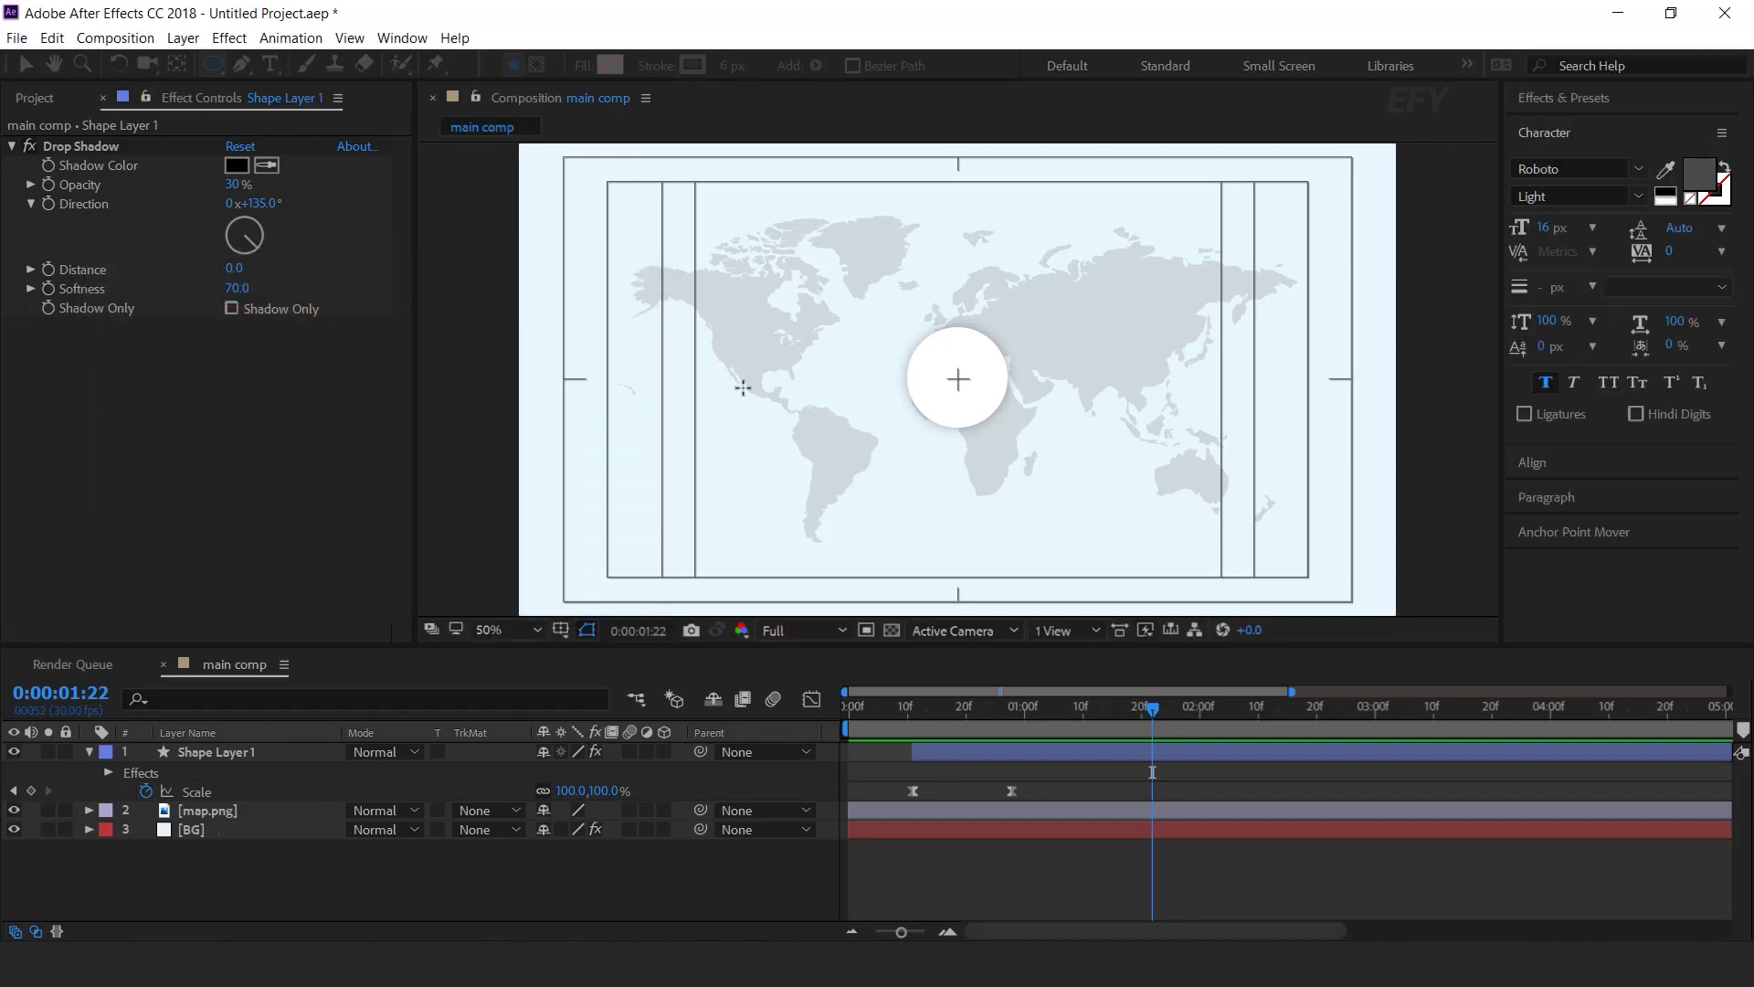
pyautogui.moveTo(958, 378); pyautogui.dragTo(1023, 410)
pyautogui.press('v')
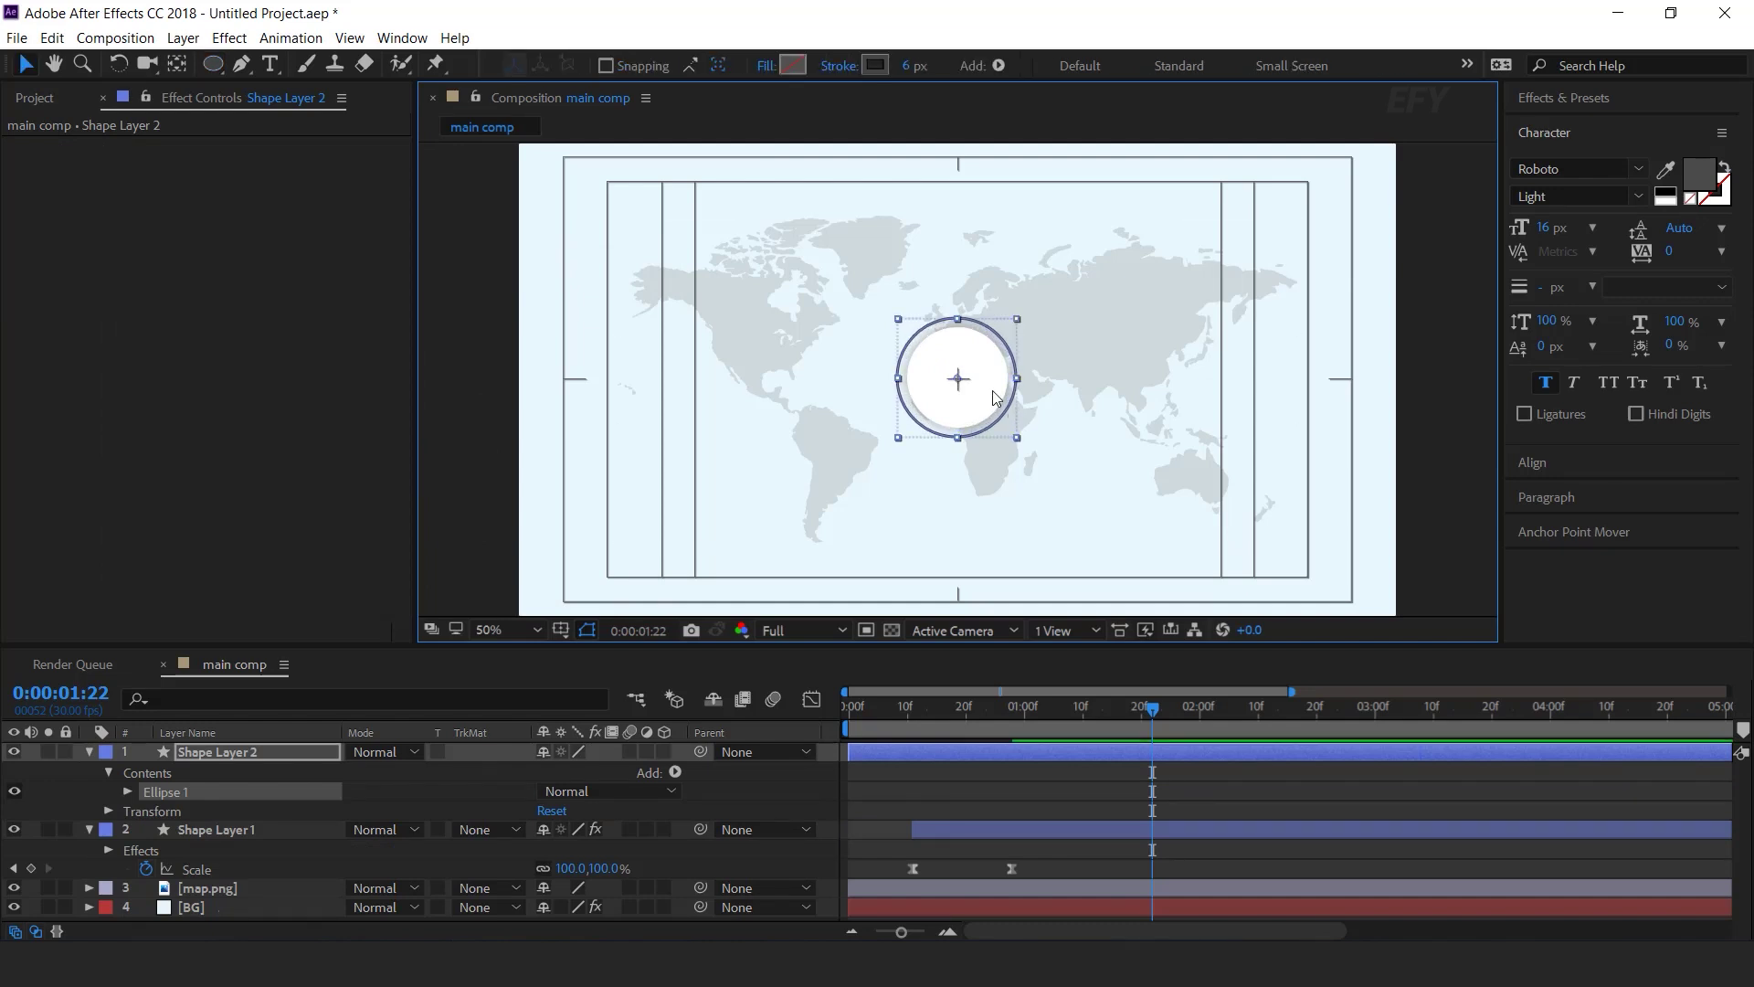
# - Centre the ring horizontally and vertically in the composition
pyautogui.press('.')
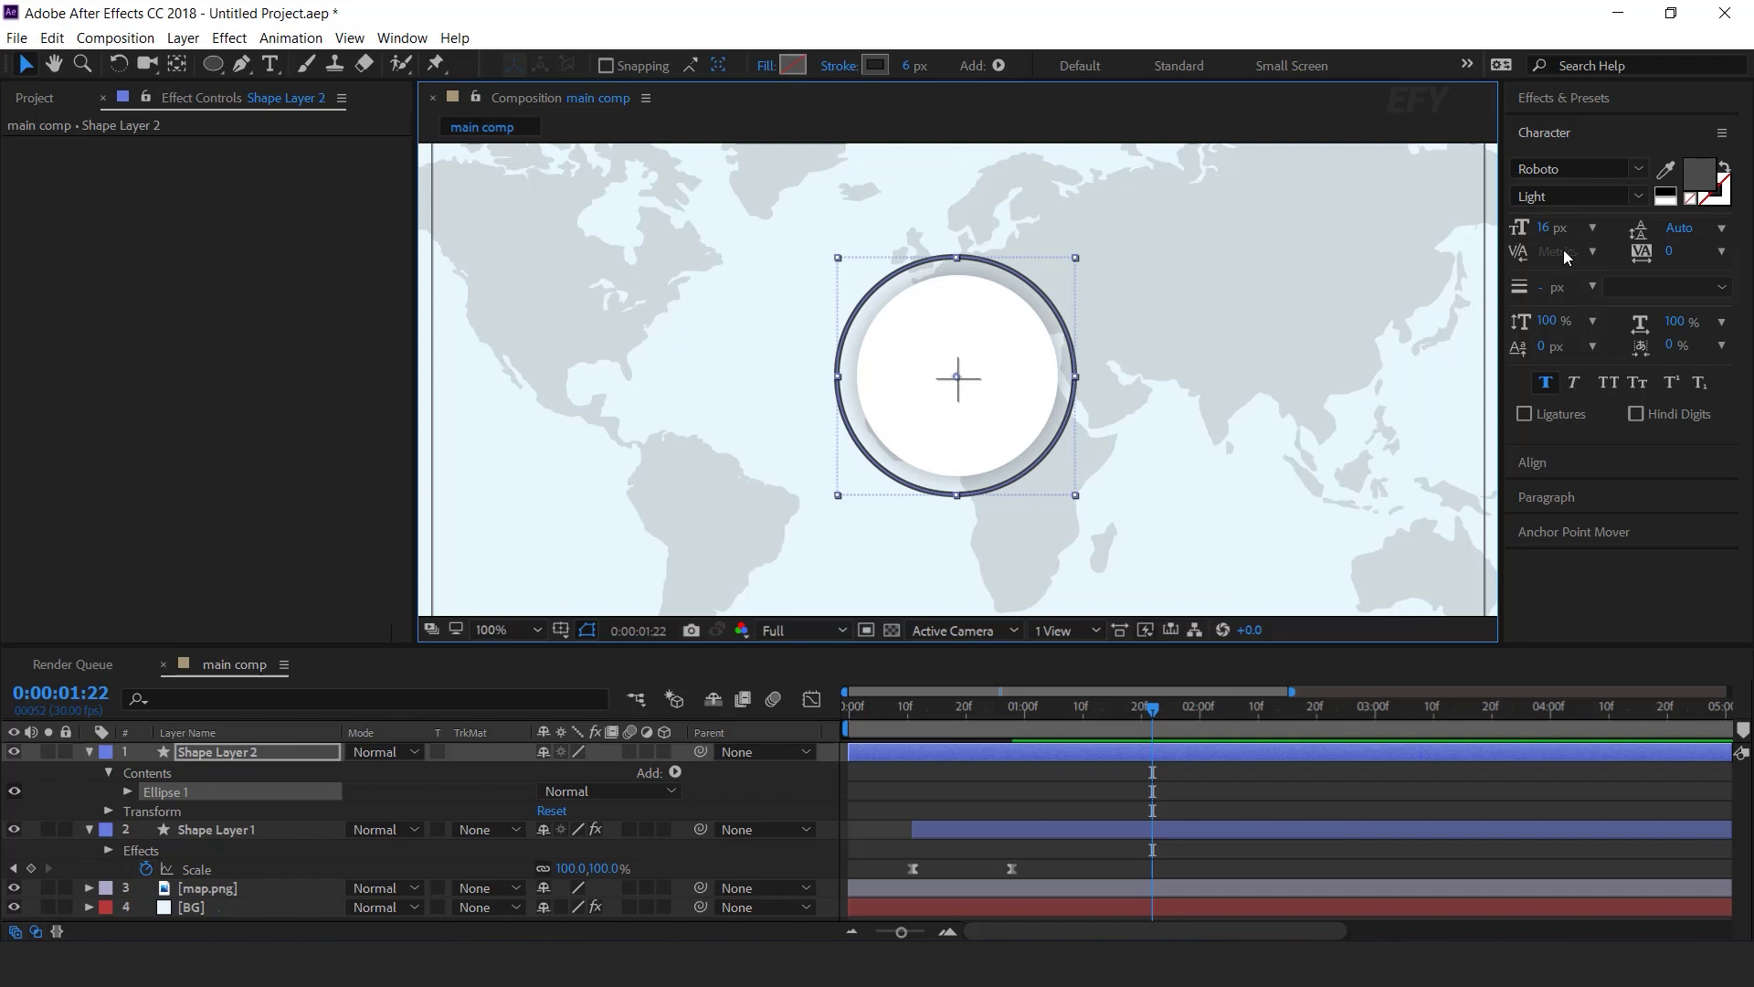
pyautogui.click(1567, 462)
pyautogui.click(1564, 223)
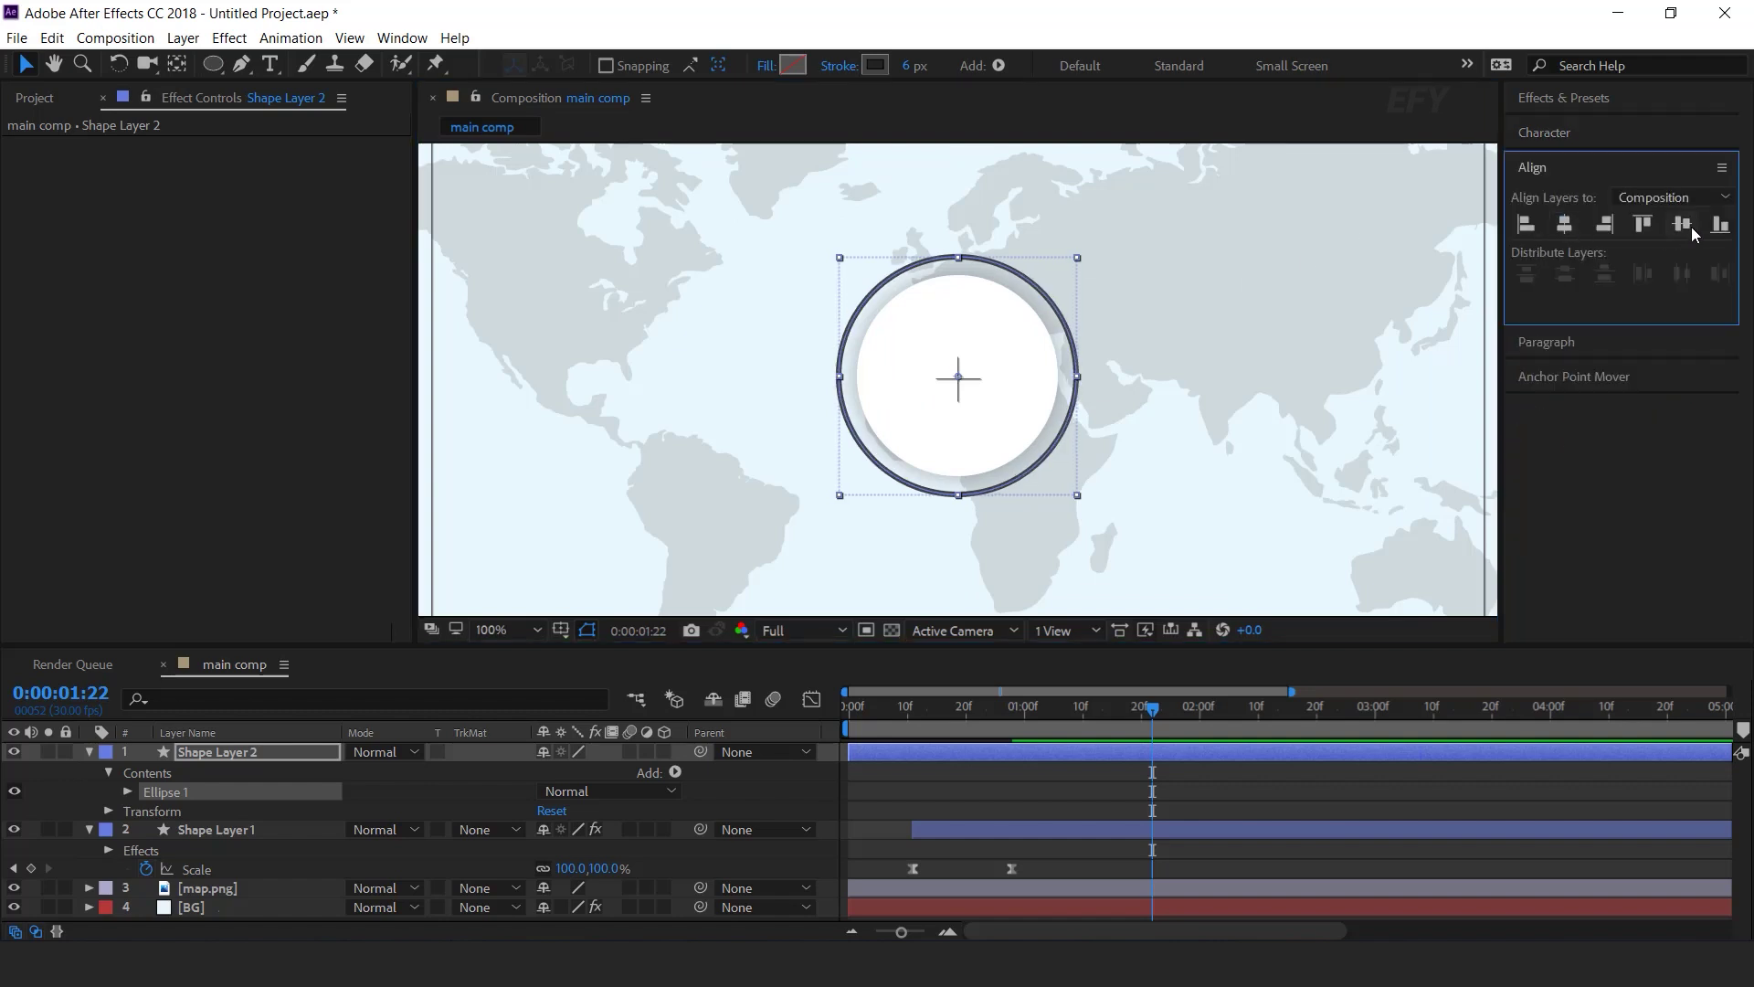
pyautogui.click(1682, 224)
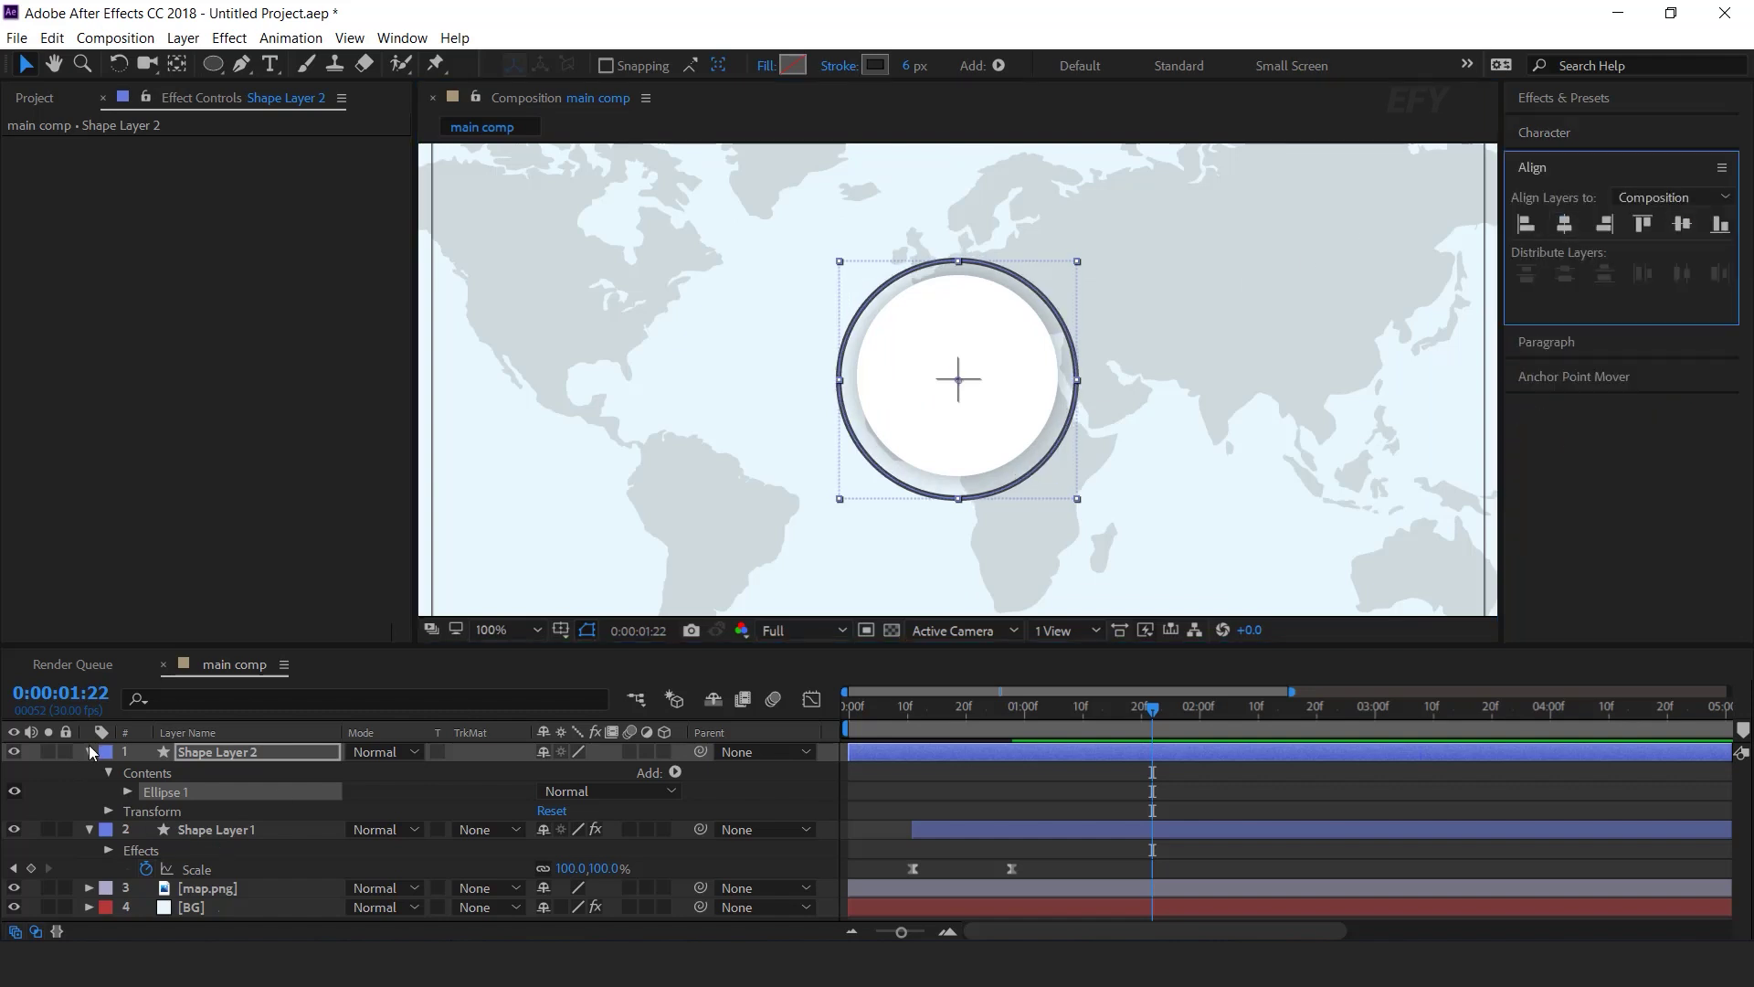
# - Centre the white circle's shape layer horizontally and vertically in the composition, leaving no layer selected
pyautogui.click(89, 751)
pyautogui.click(259, 773)
pyautogui.click(1564, 224)
pyautogui.click(1682, 224)
pyautogui.click(1684, 225)
pyautogui.click(777, 892)
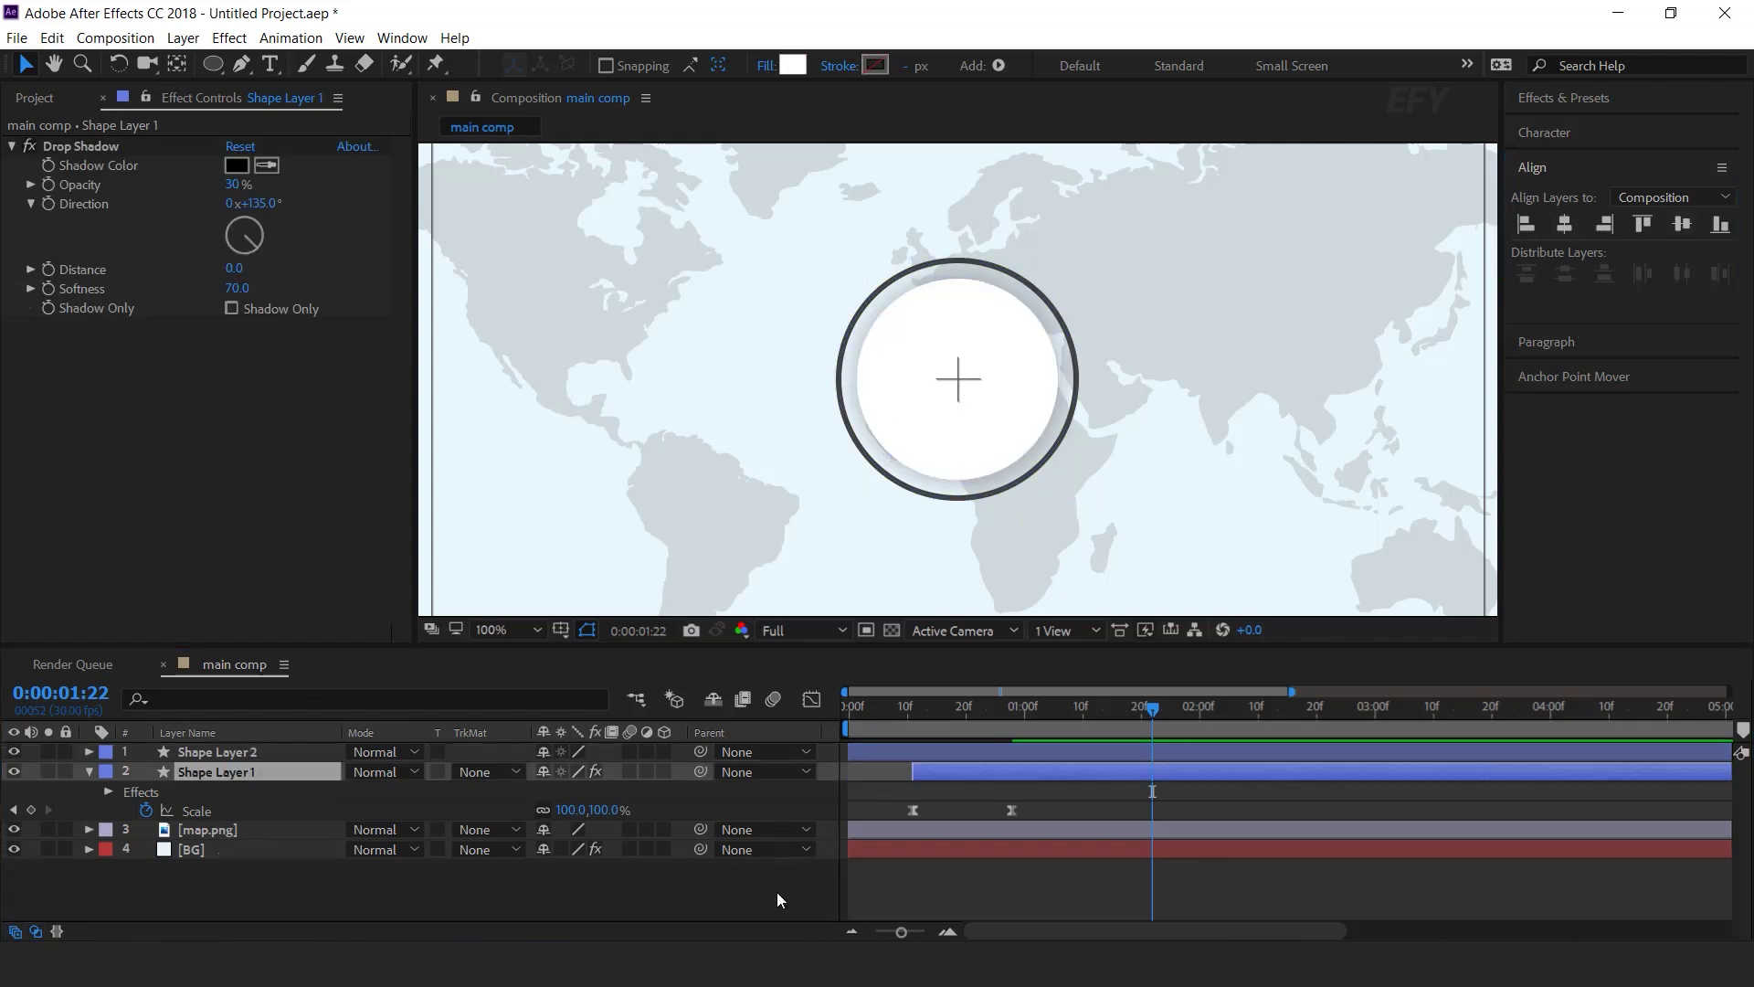
pyautogui.press("'")
pyautogui.press("'")
pyautogui.press('.')
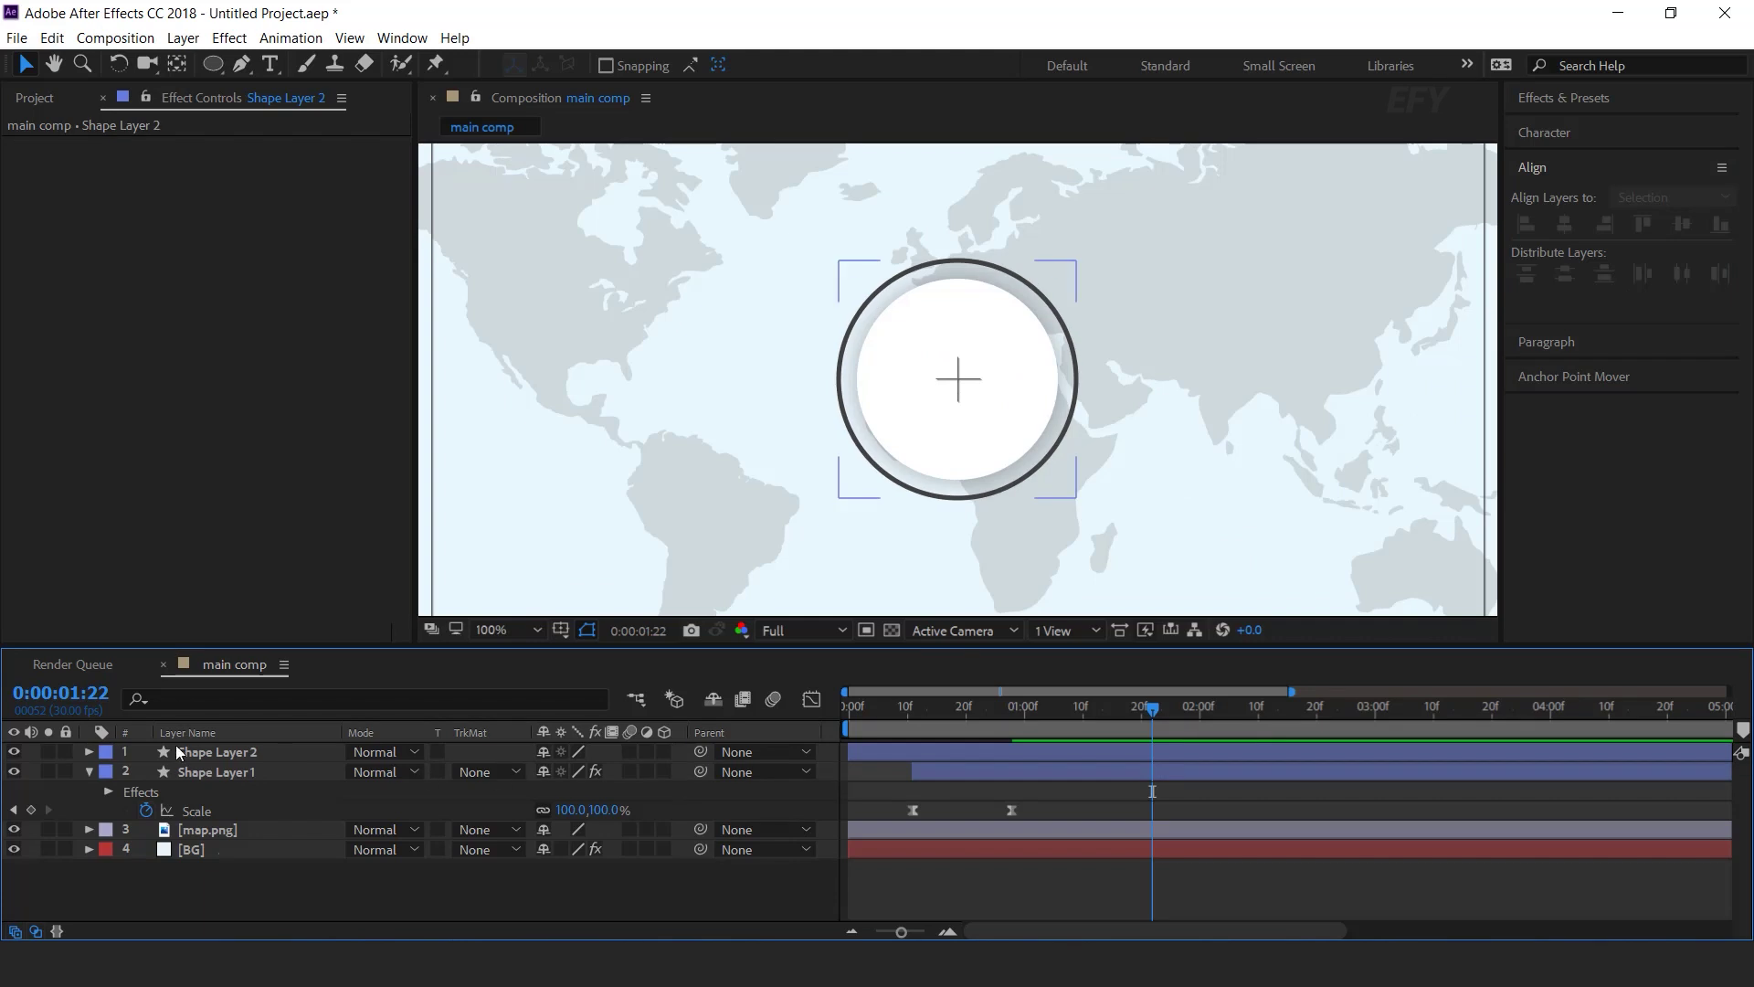
# - Add Trim Paths to the ring's shape layer and expand its properties
pyautogui.click(193, 755)
pyautogui.click(87, 752)
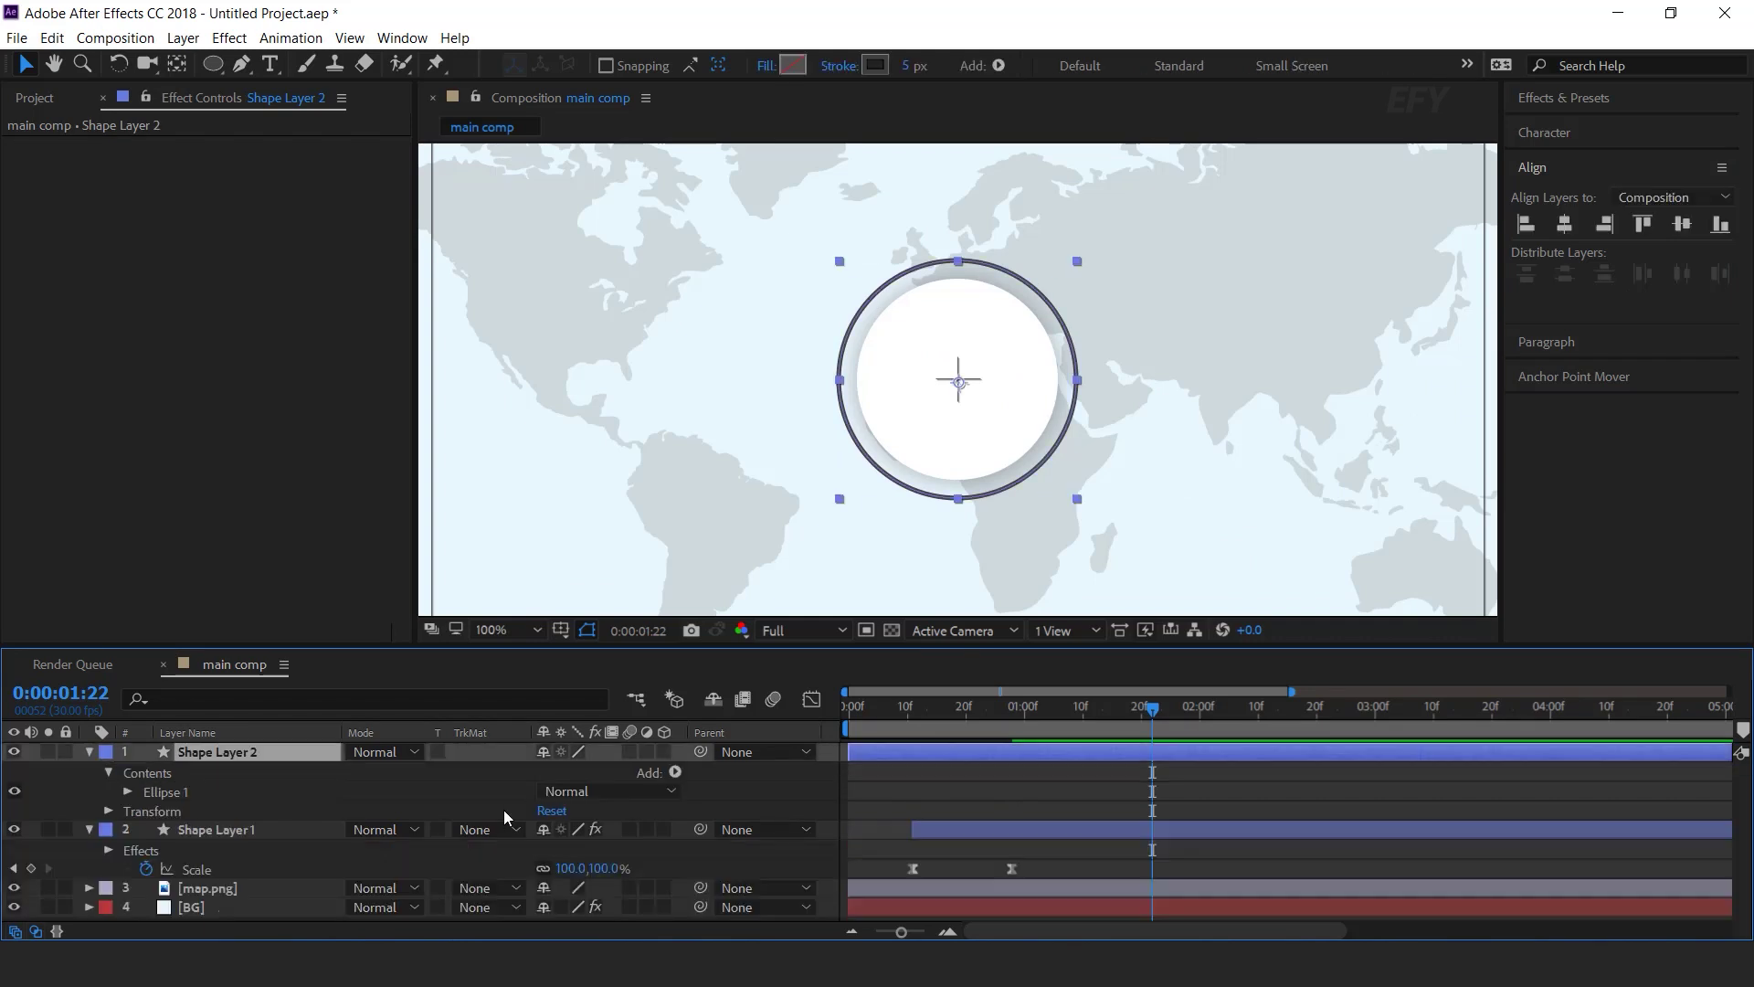
pyautogui.click(675, 772)
pyautogui.click(647, 645)
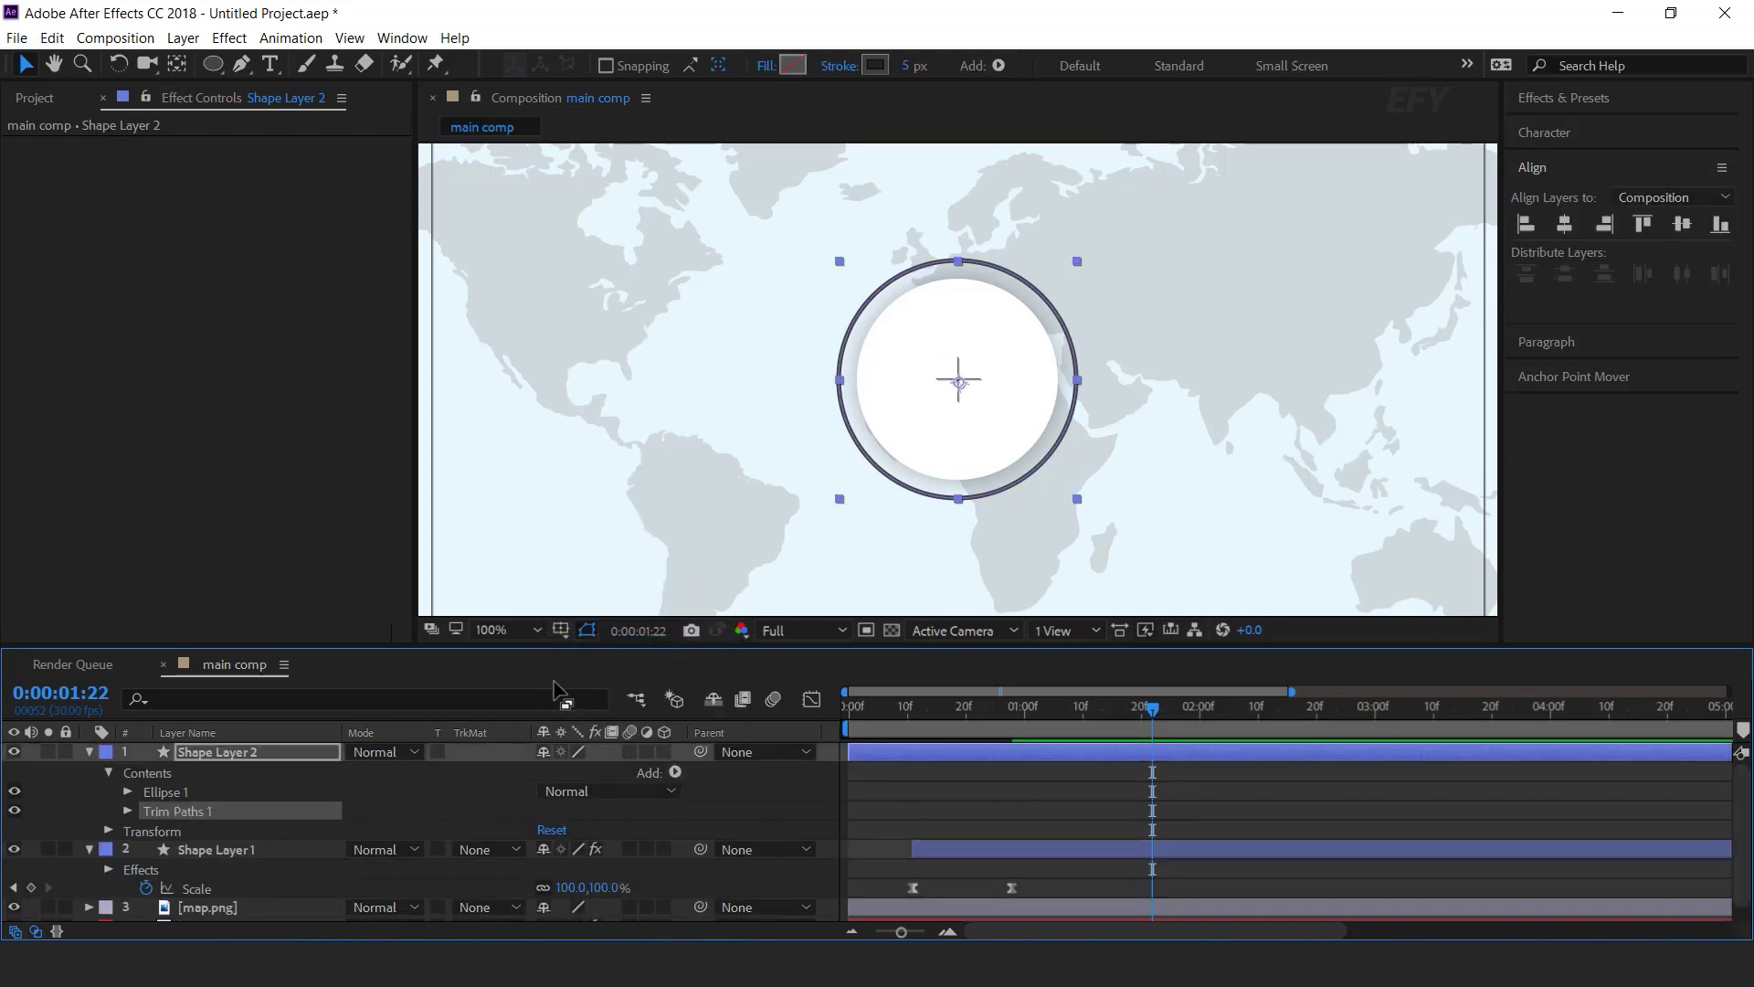
pyautogui.click(128, 811)
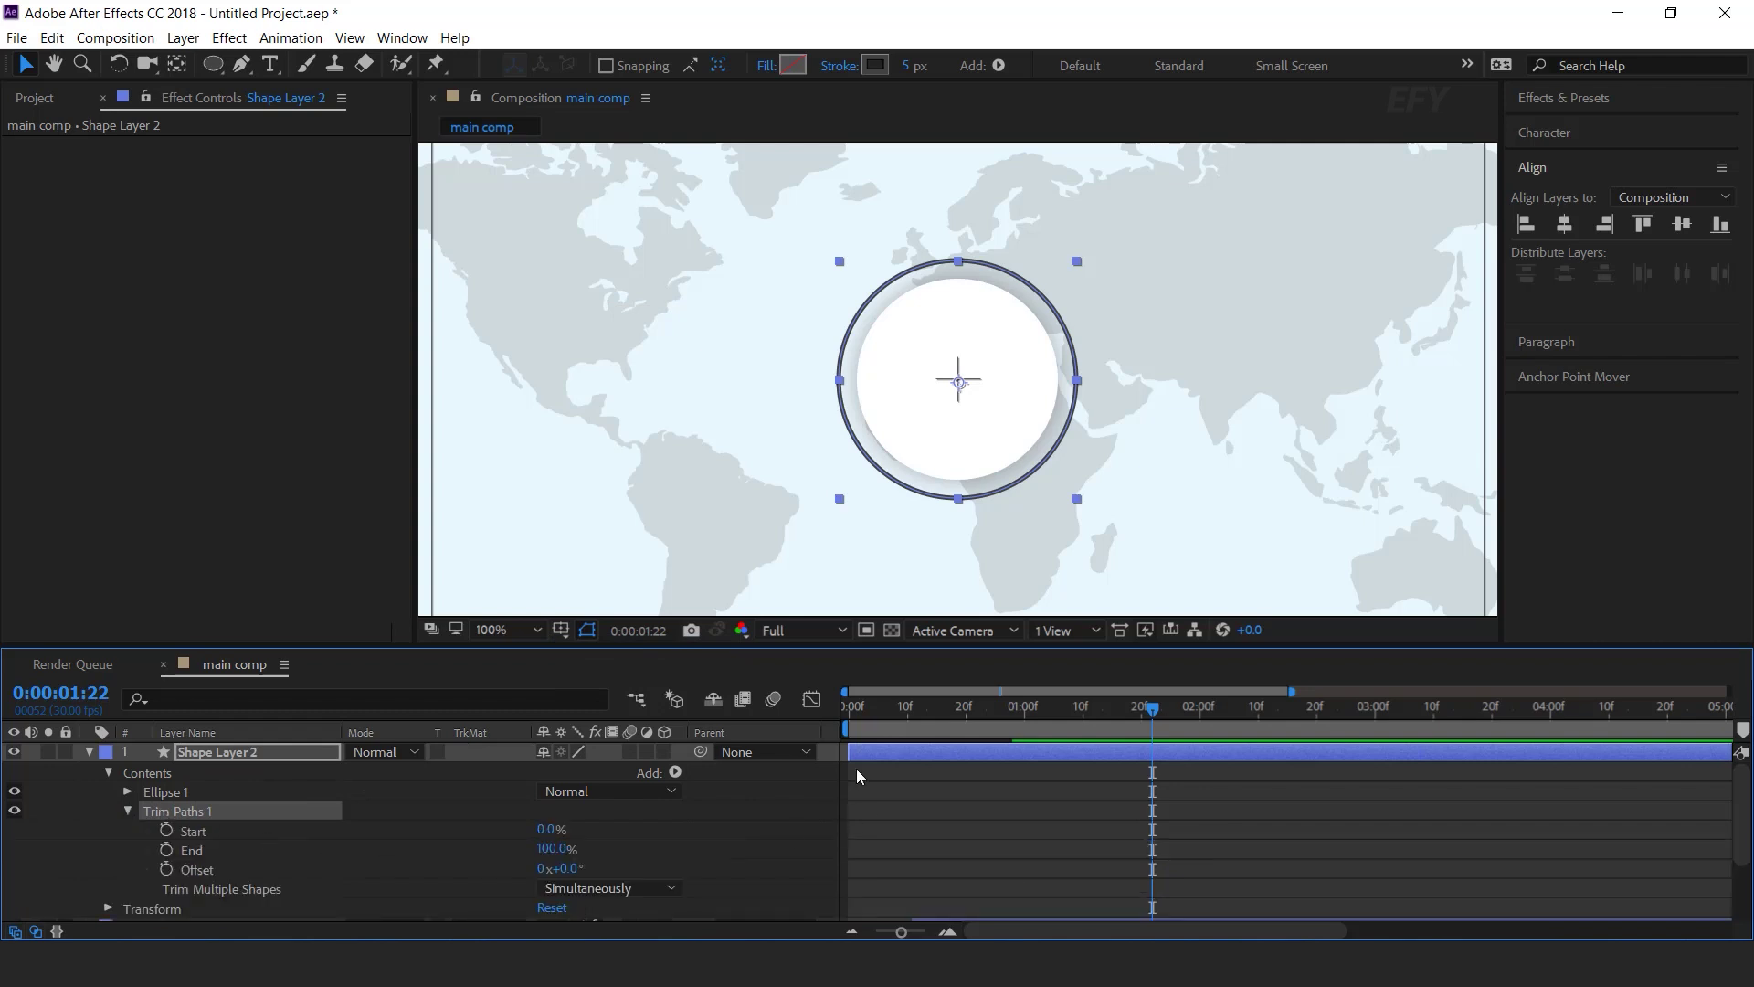
# - Keyframe the ring's Trim Paths End at 100% at 0:00:01:00 and 0% at the composition's start
pyautogui.moveTo(848, 707); pyautogui.dragTo(1023, 722)
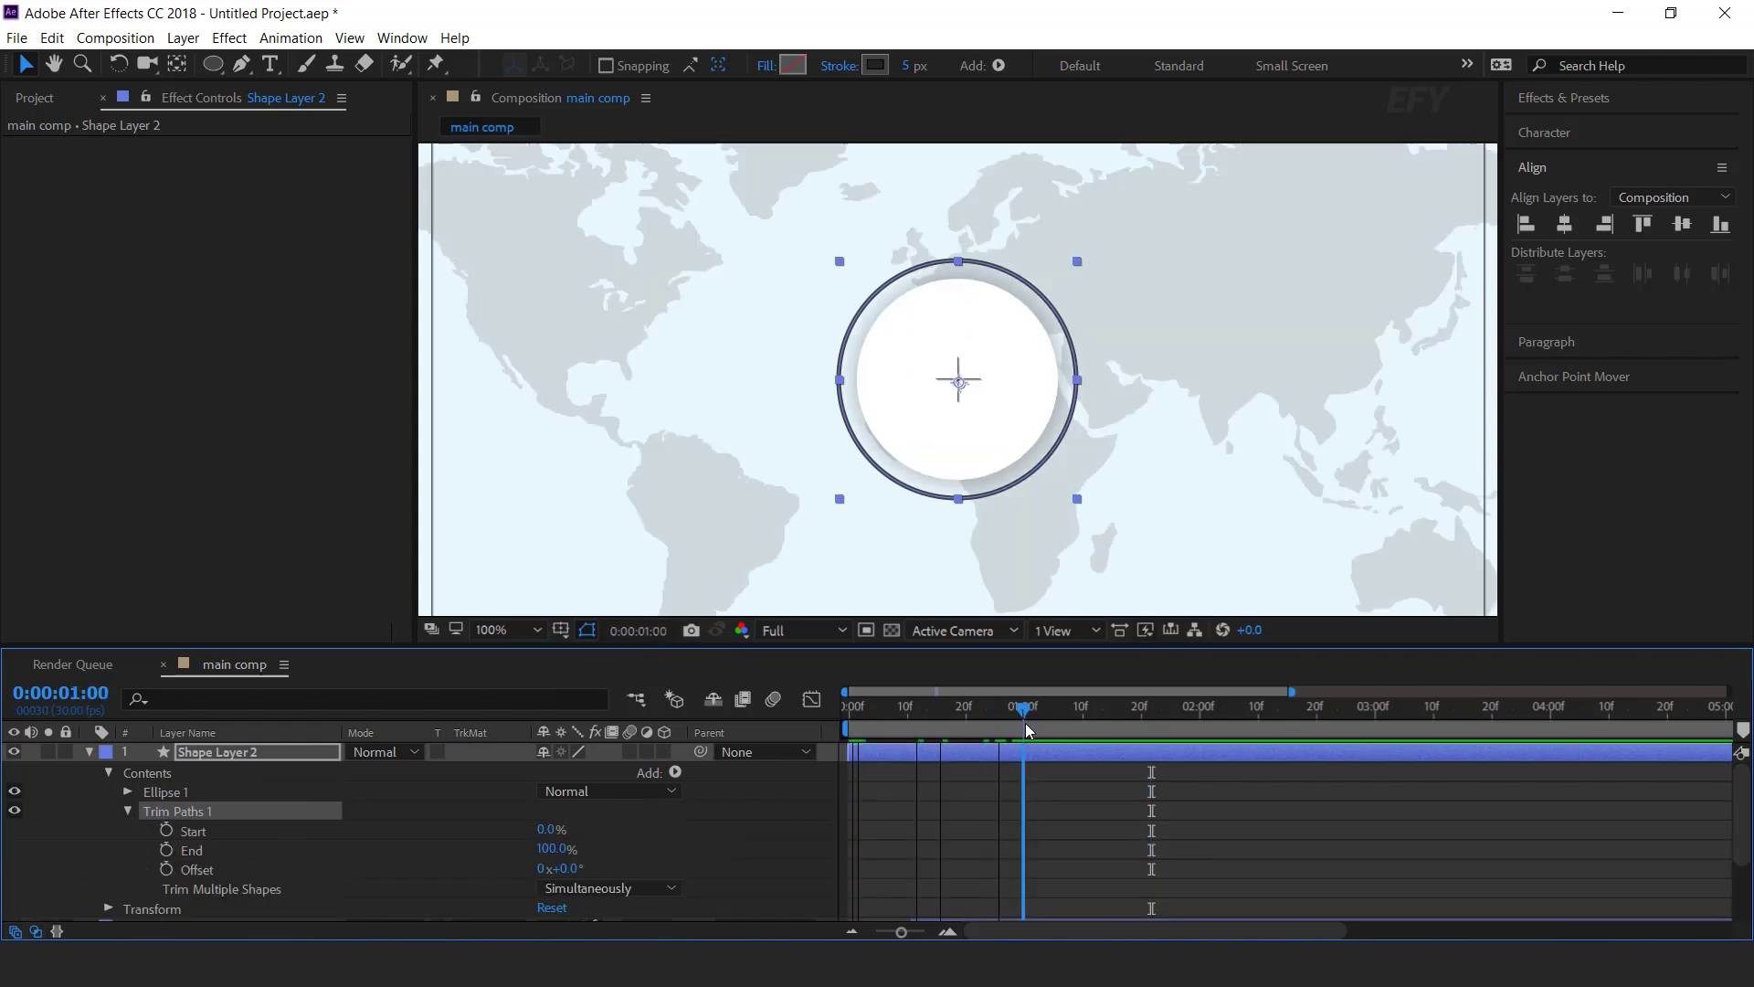
pyautogui.click(165, 850)
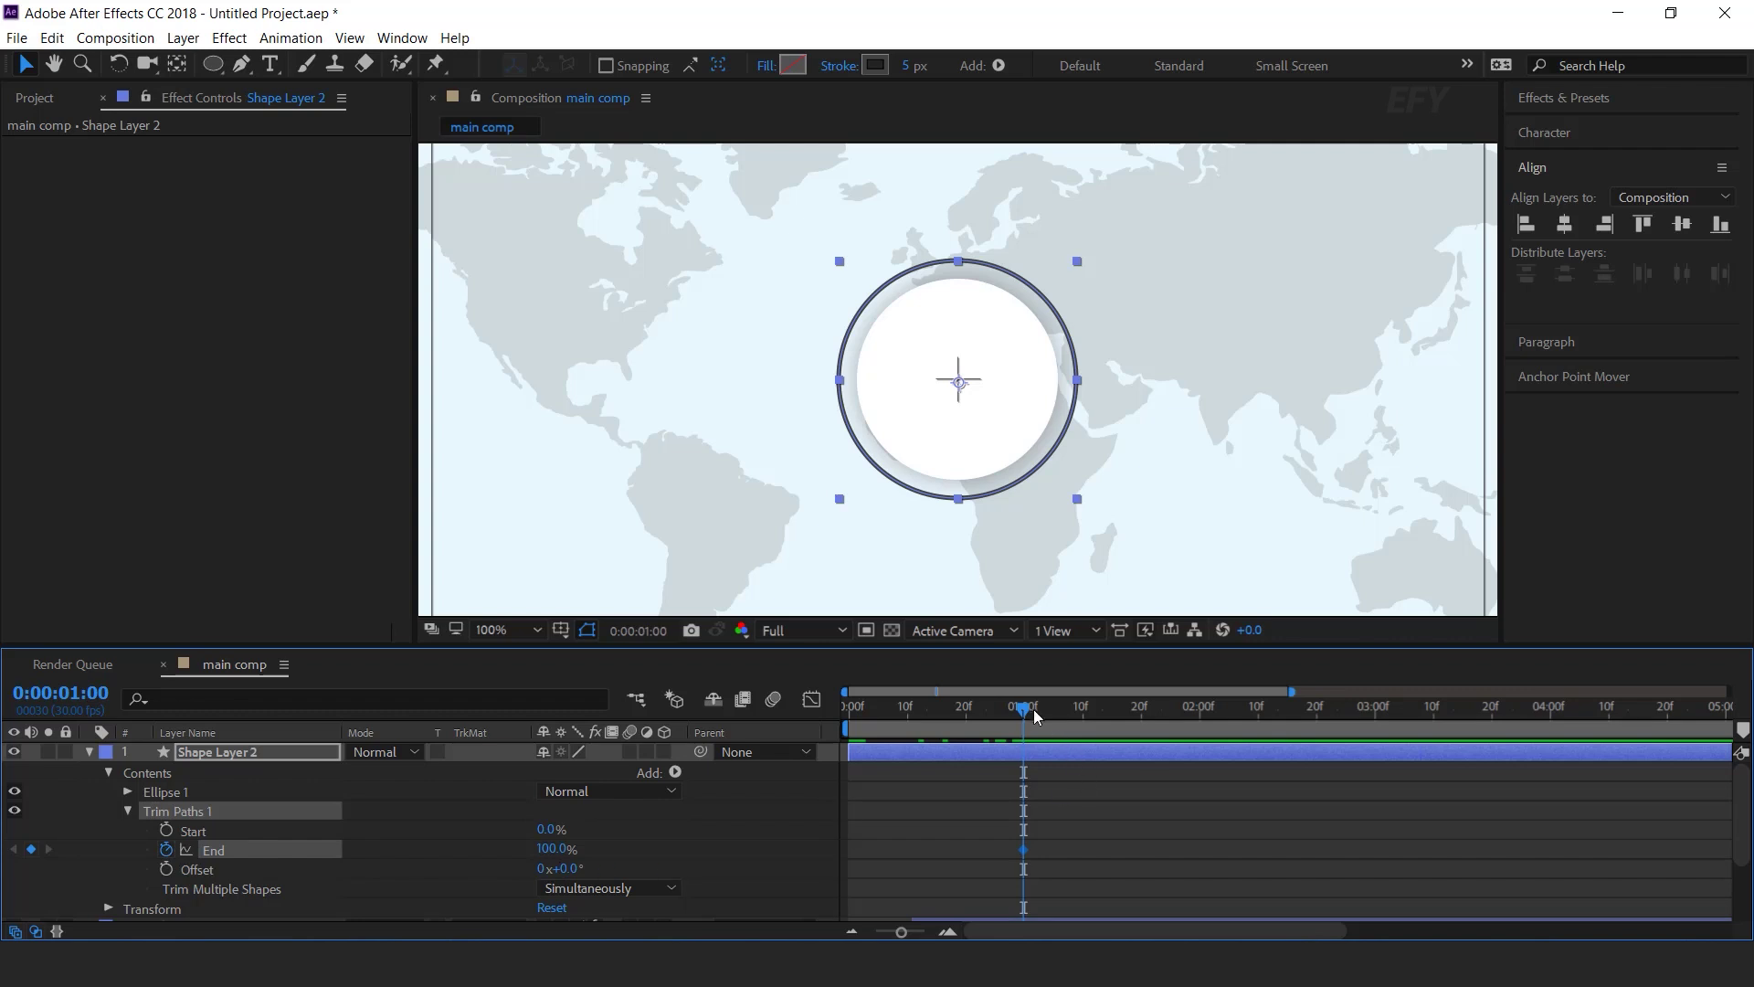
pyautogui.press('Home')
pyautogui.moveTo(542, 859); pyautogui.dragTo(411, 854)
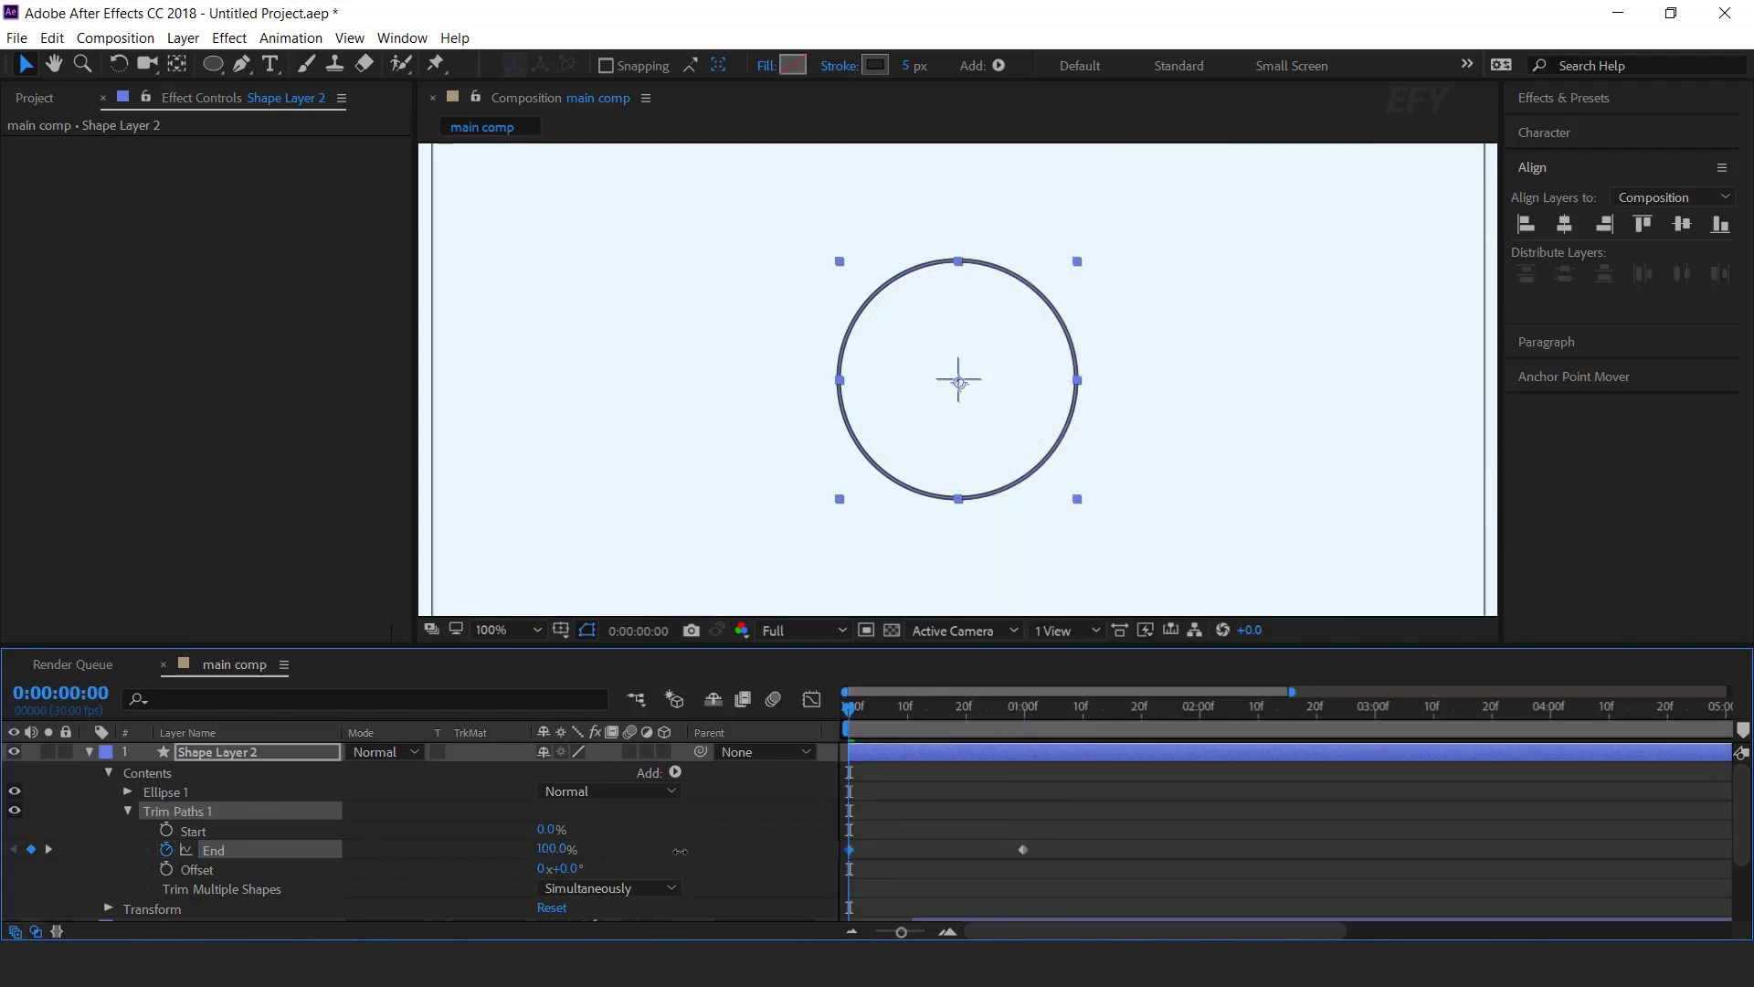
# - Apply Easy Ease to both Trim Paths End keyframes of the ring
pyautogui.moveTo(1180, 829); pyautogui.dragTo(846, 891)
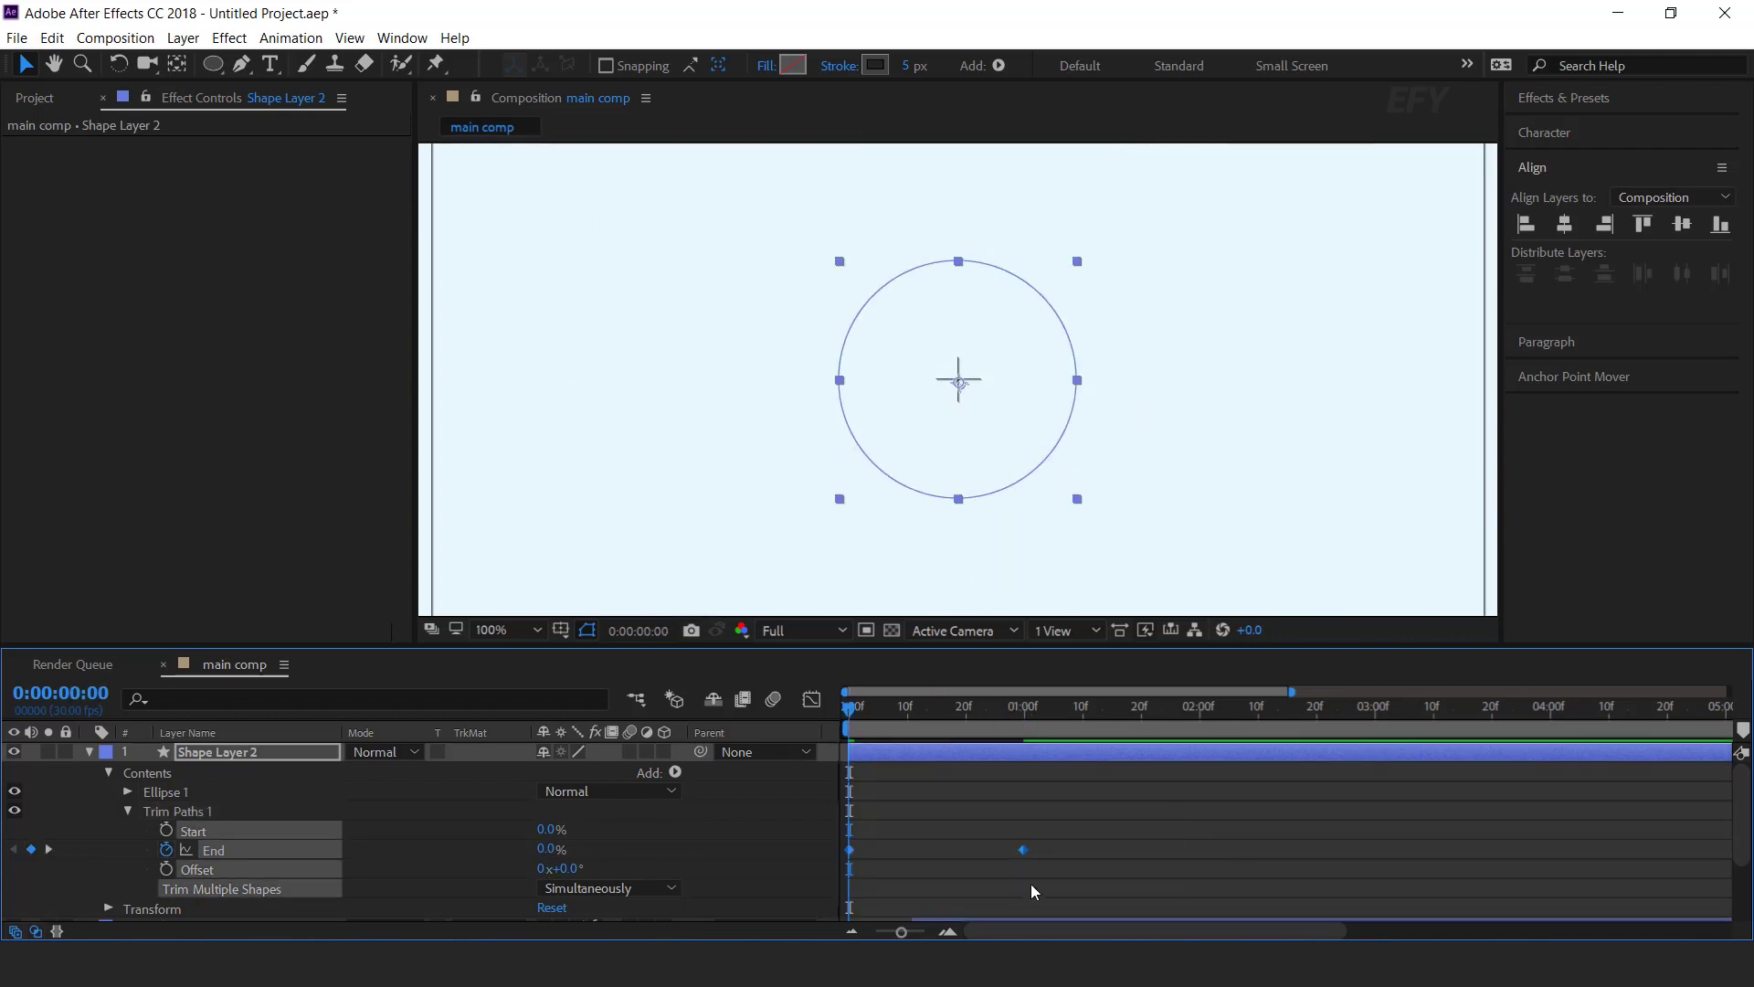
pyautogui.rightClick(1023, 848)
pyautogui.moveTo(1214, 833)
pyautogui.click(1363, 680)
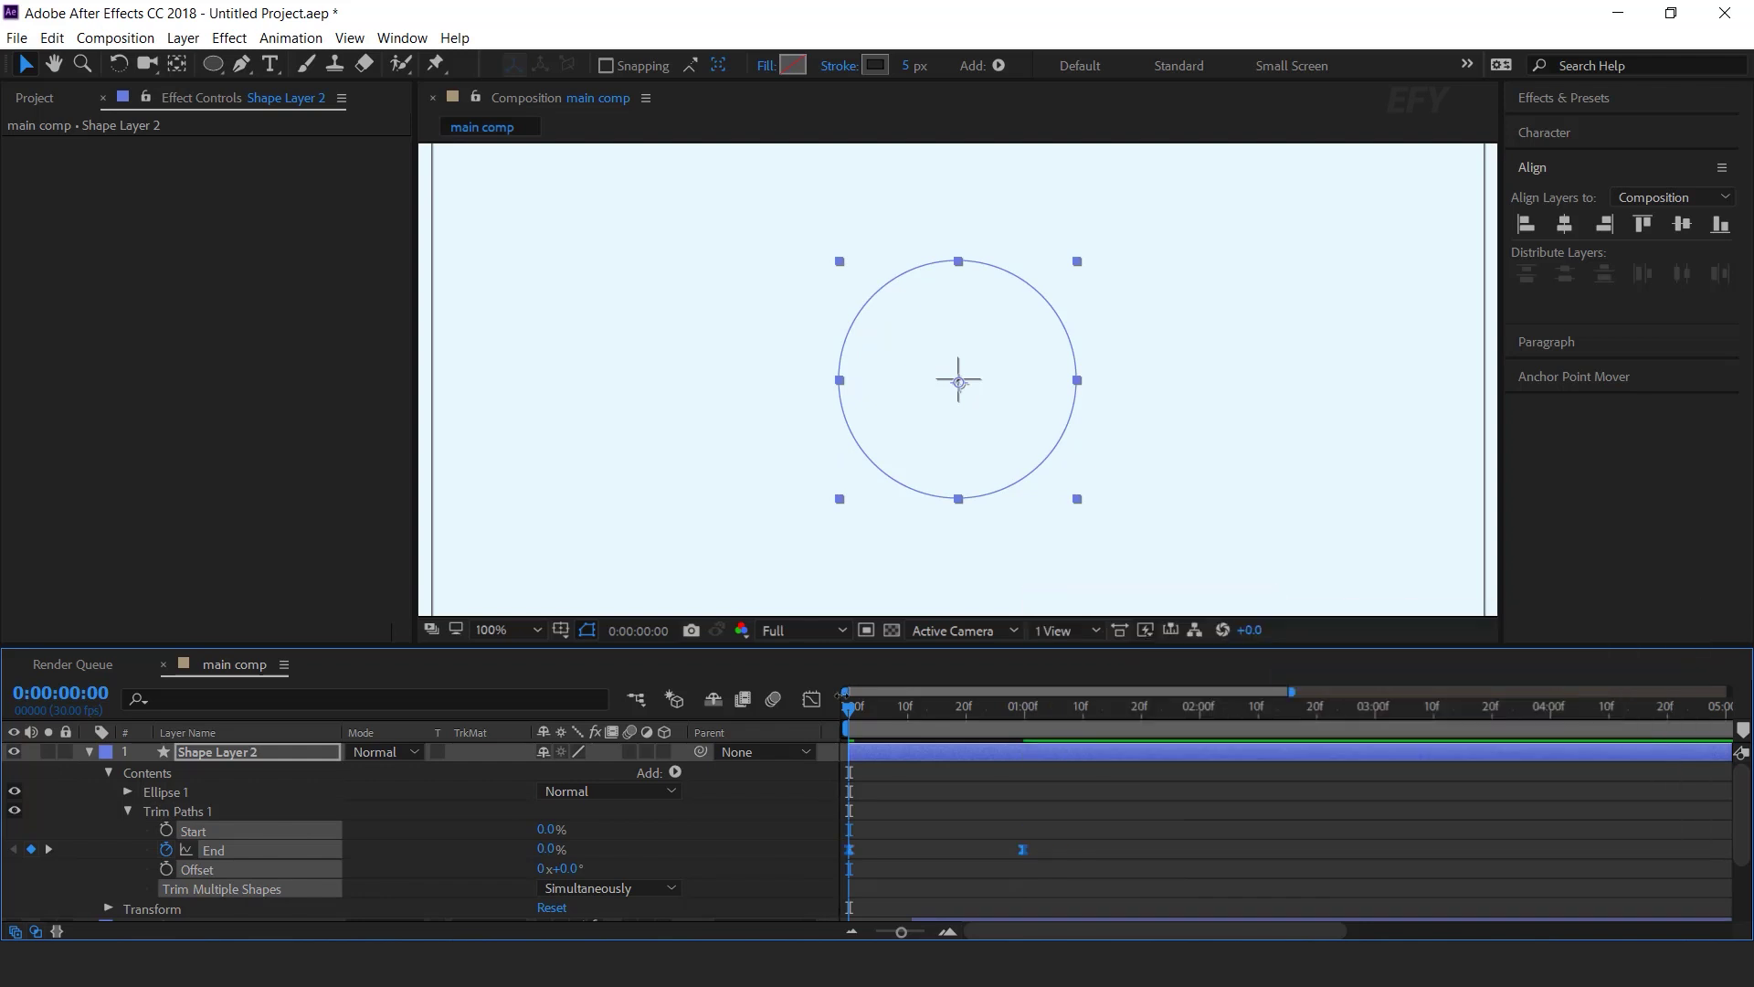
# - Shape the End speed graph so the ring draws quickly at first and slows down, and preview the animation
pyautogui.click(811, 699)
pyautogui.moveTo(992, 873); pyautogui.dragTo(890, 878)
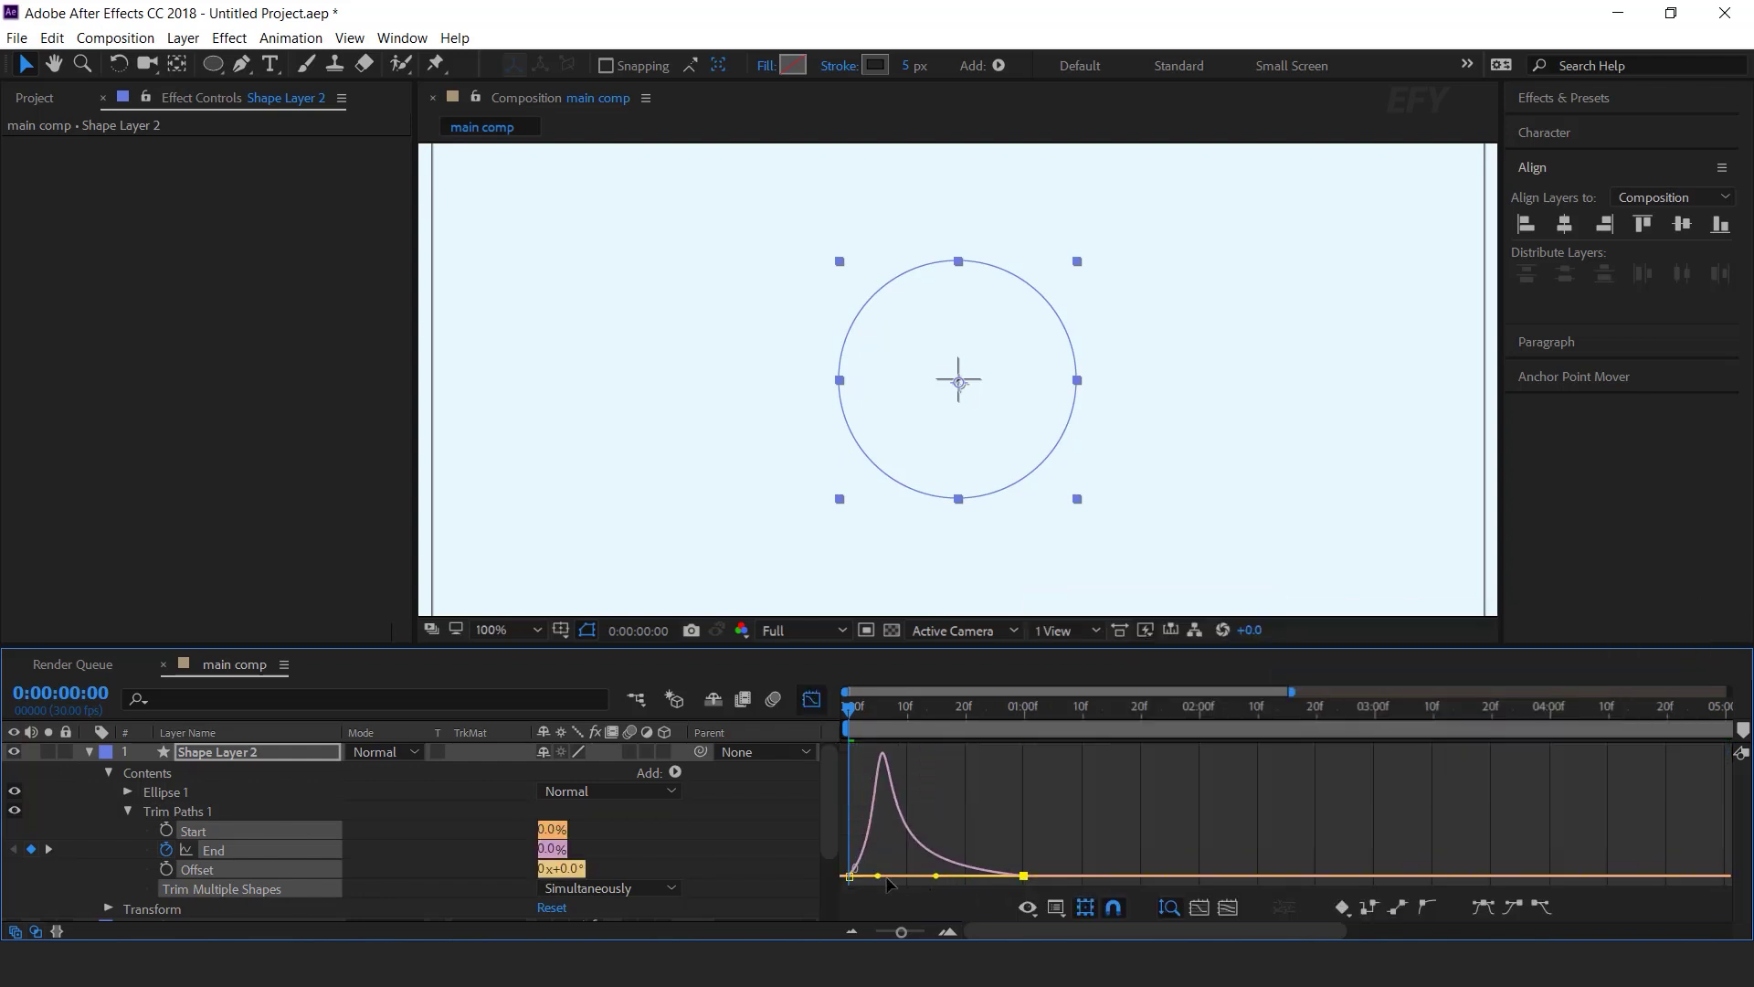
pyautogui.click(811, 699)
pyautogui.press('space')
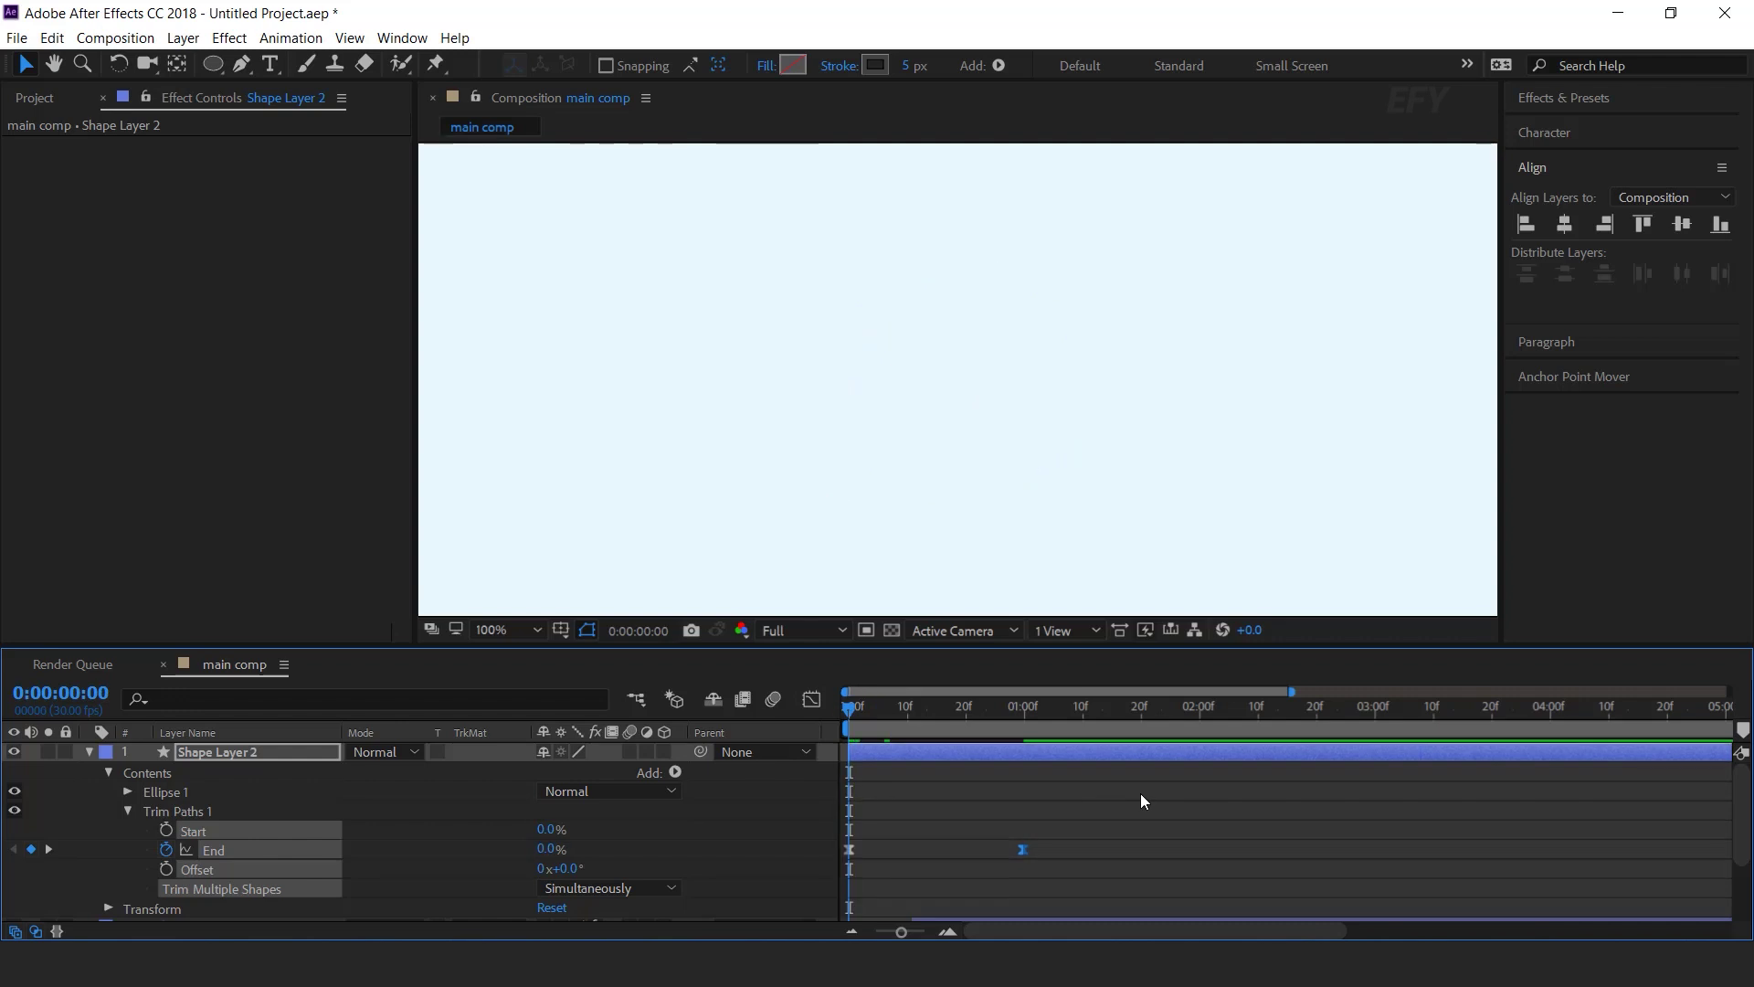
pyautogui.press('space')
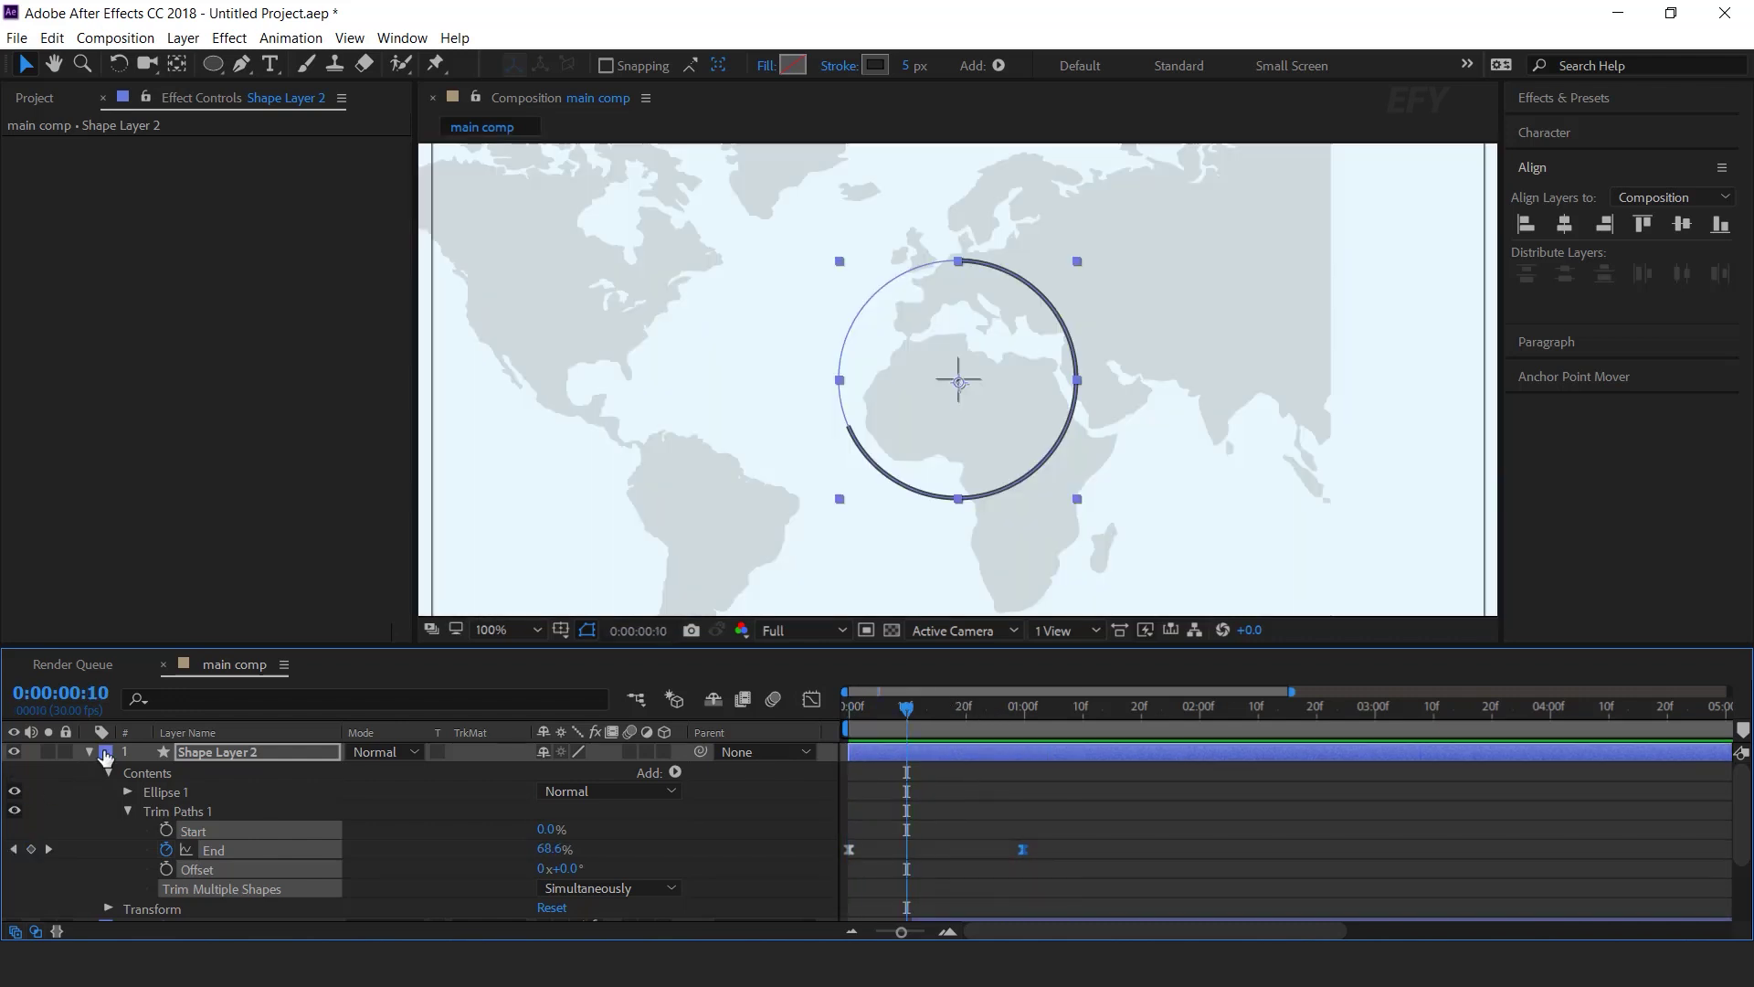
# - Shift the ring's layer to start at about frame 13, just after the white circle's layer, and preview the timing
pyautogui.click(89, 751)
pyautogui.click(968, 770)
pyautogui.press('u')
pyautogui.moveTo(1087, 747); pyautogui.dragTo(1130, 791)
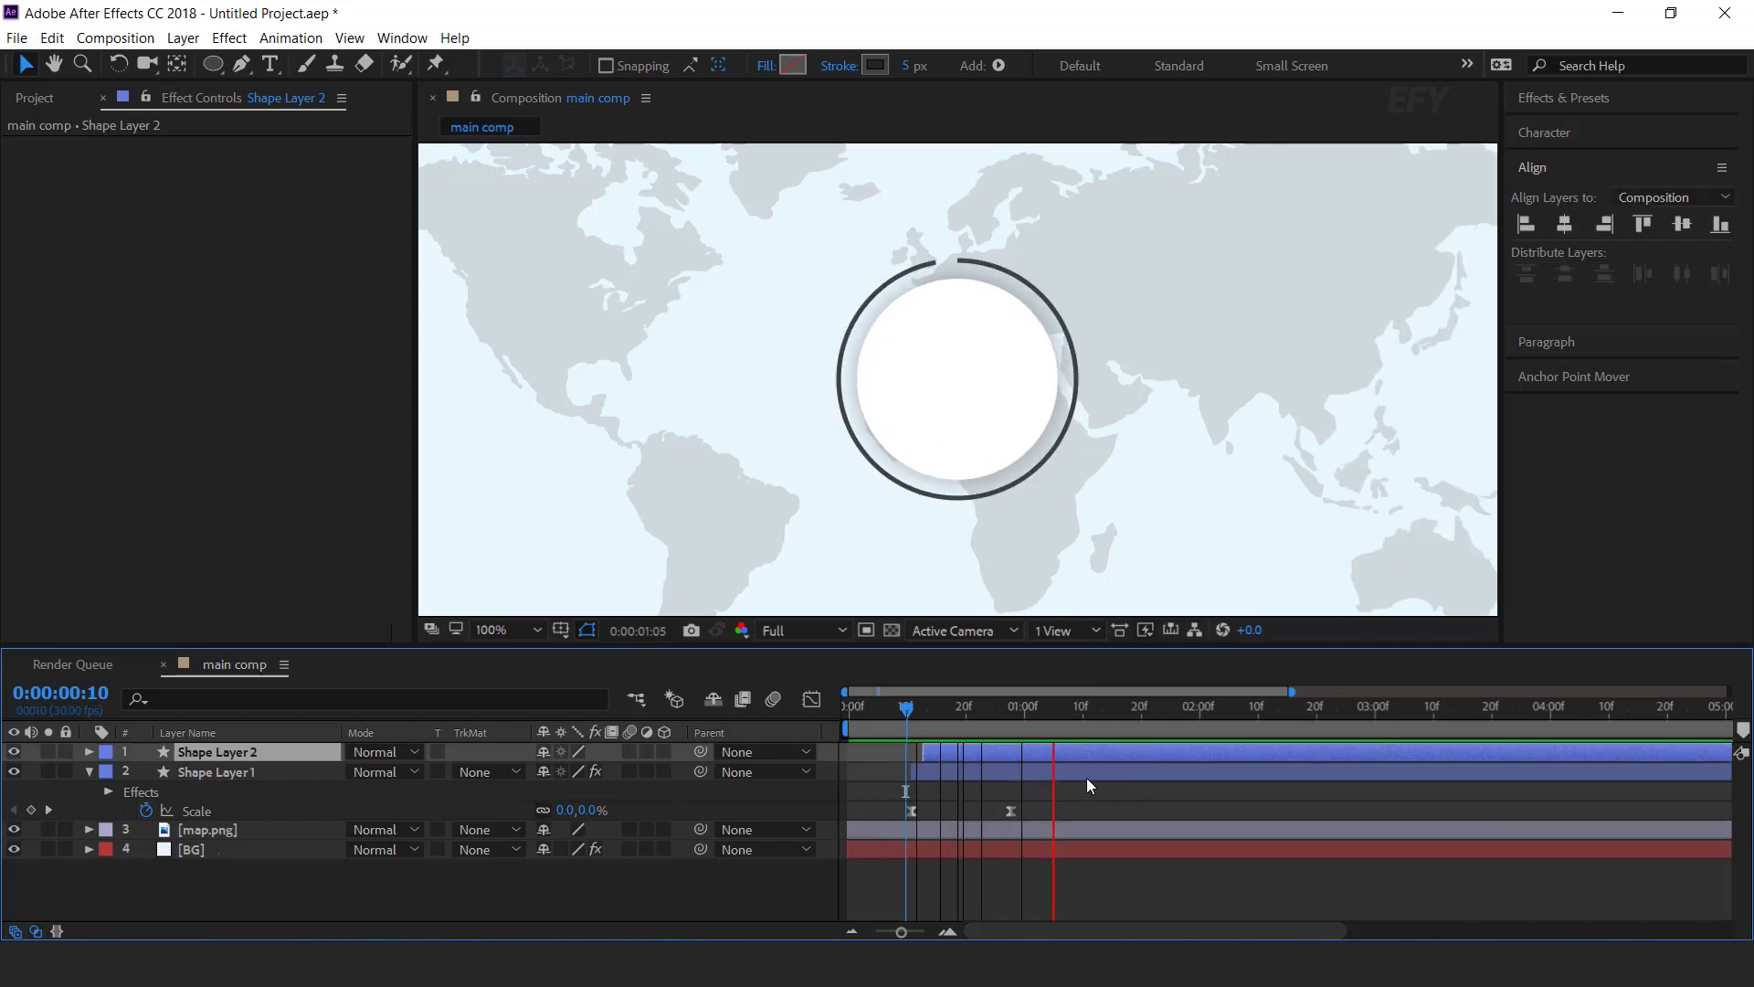
pyautogui.click(883, 710)
pyautogui.press('space')
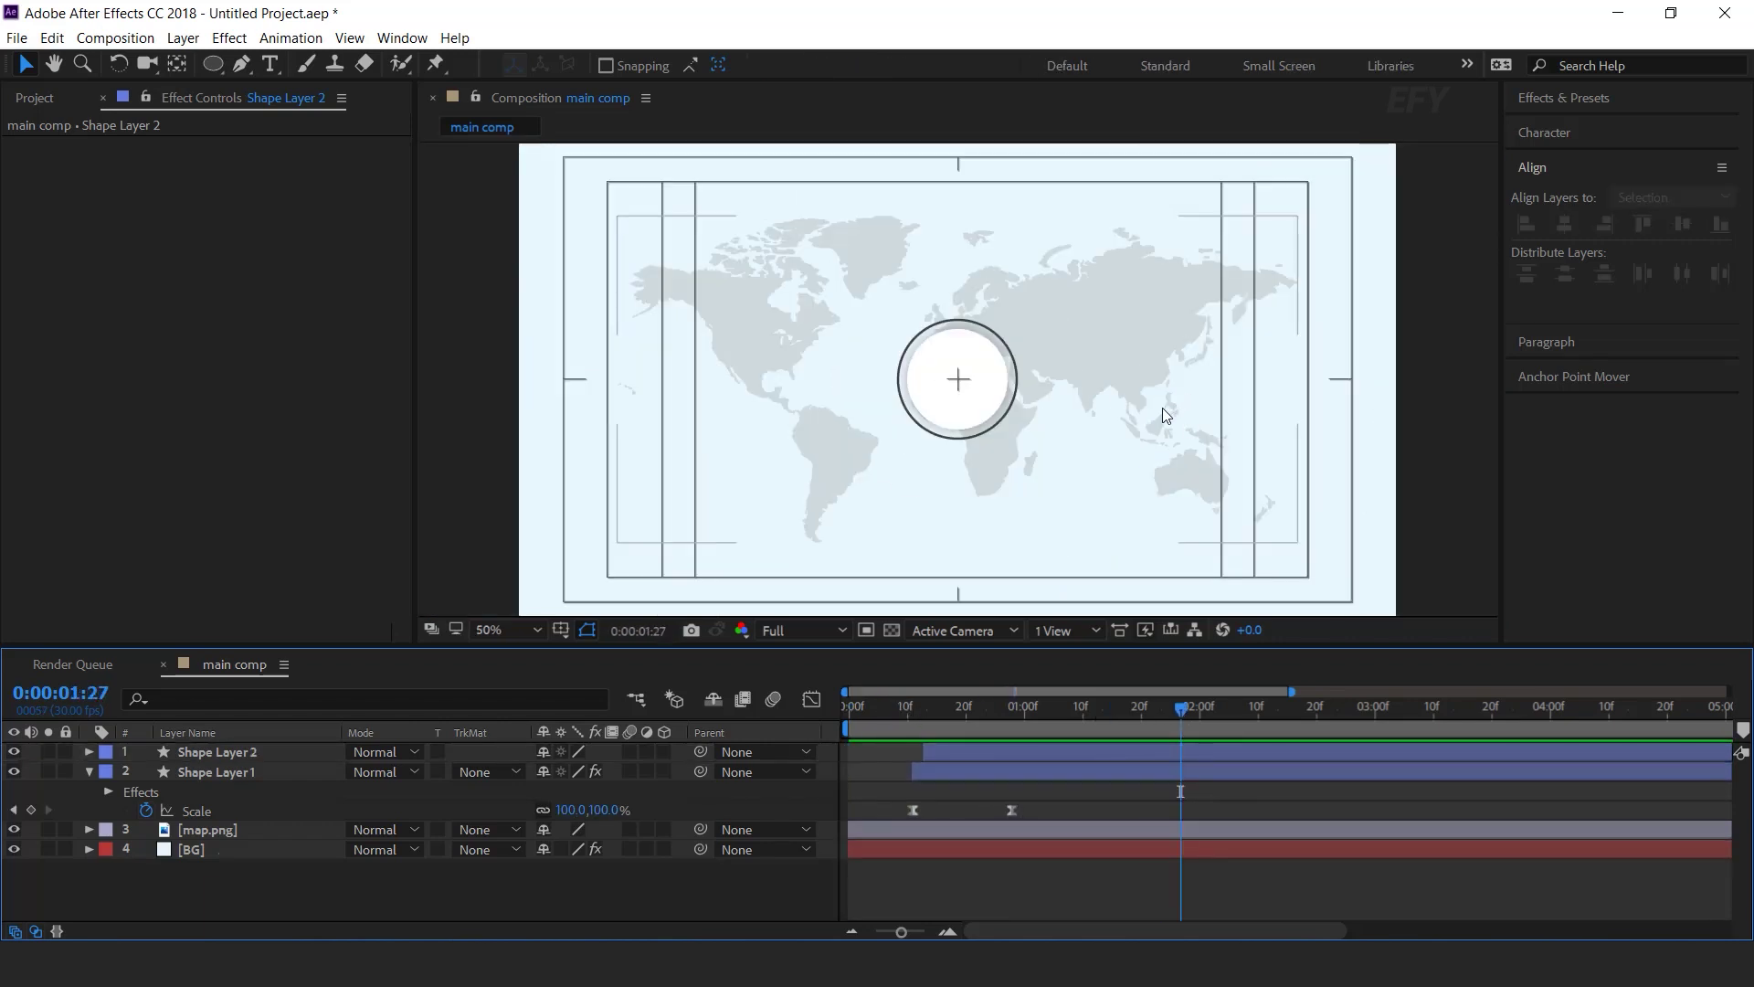
# - Rename the white circle's shape layer to "middle circle"
pyautogui.moveTo(1142, 391); pyautogui.dragTo(1139, 423)
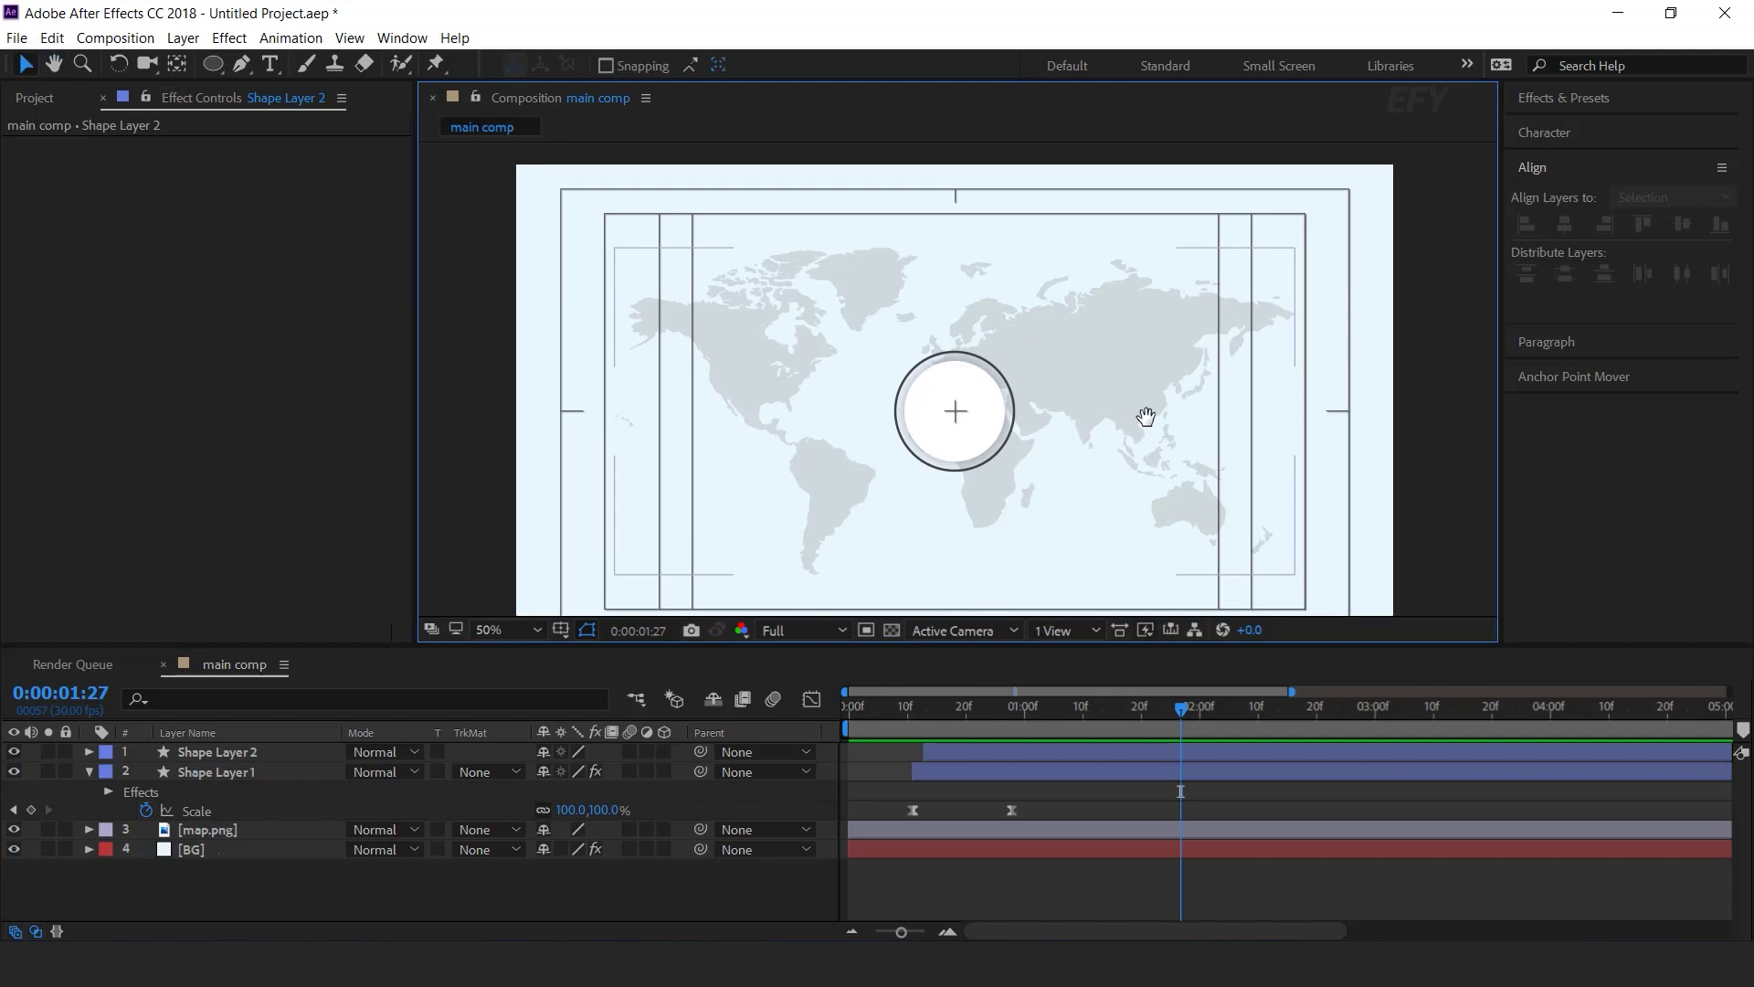
pyautogui.click(89, 772)
pyautogui.click(241, 772)
pyautogui.press('Return')
pyautogui.write('middle circle')
pyautogui.press('Return')
# - Rename the ring's shape layer to "outline" and deselect it
pyautogui.click(248, 752)
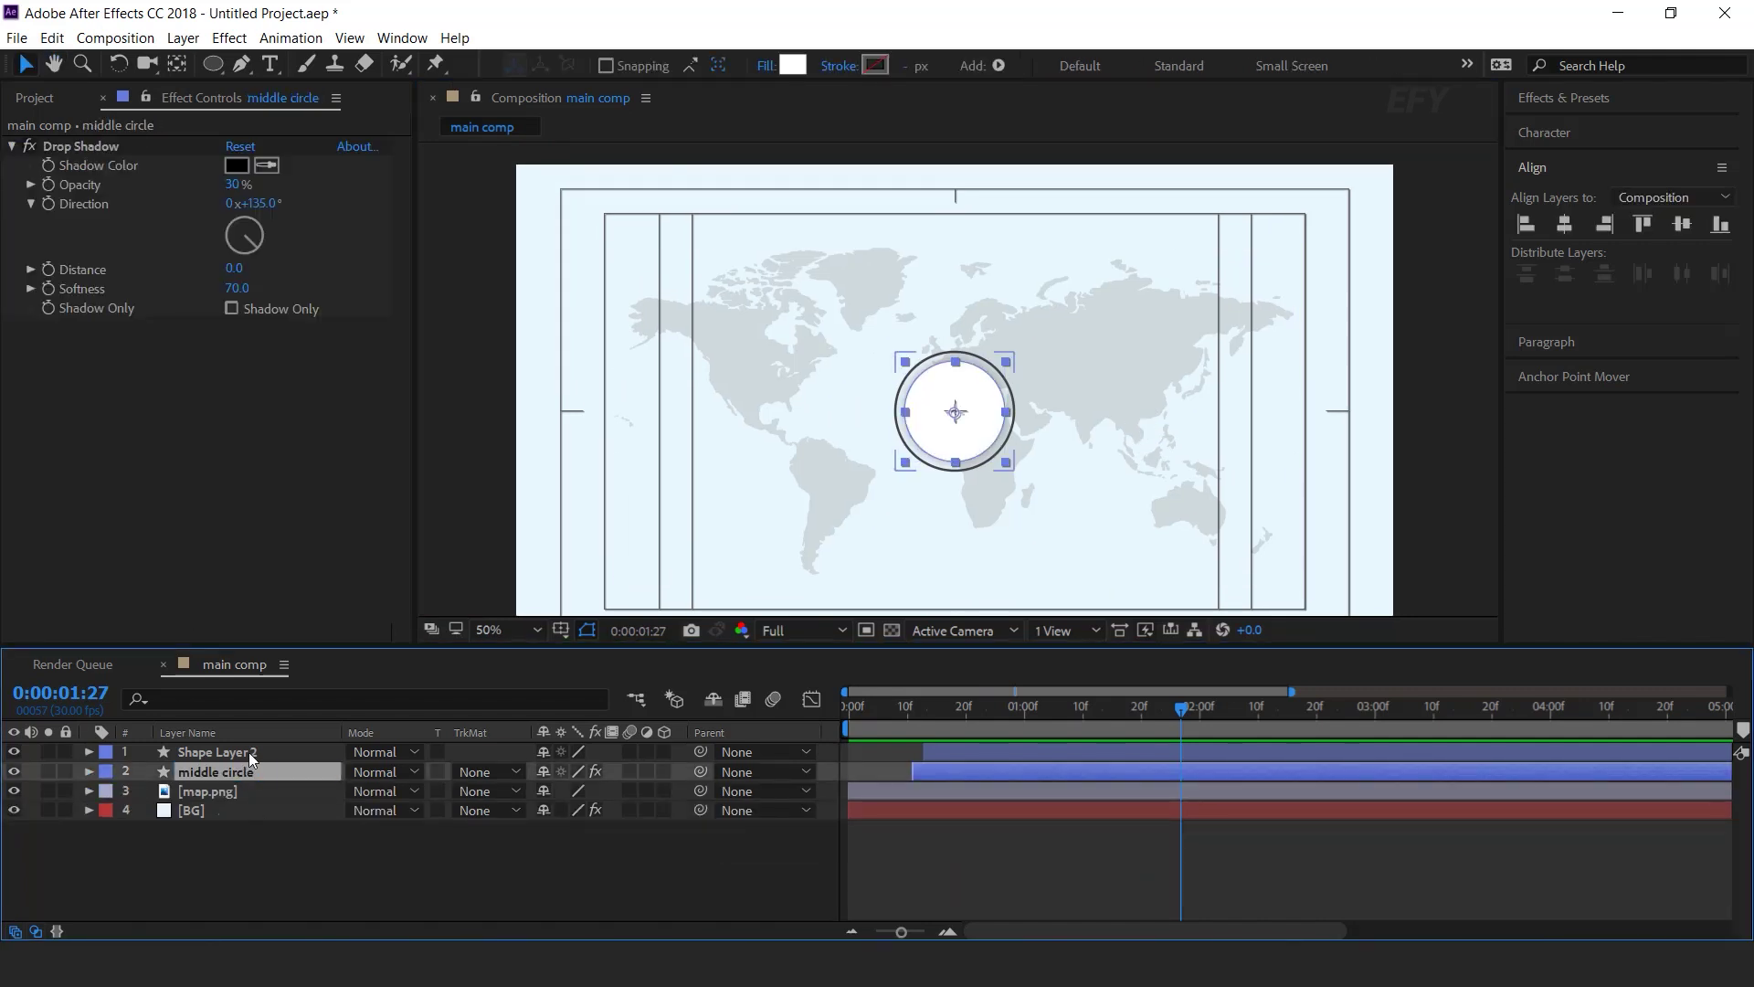
pyautogui.press('Return')
pyautogui.write('out')
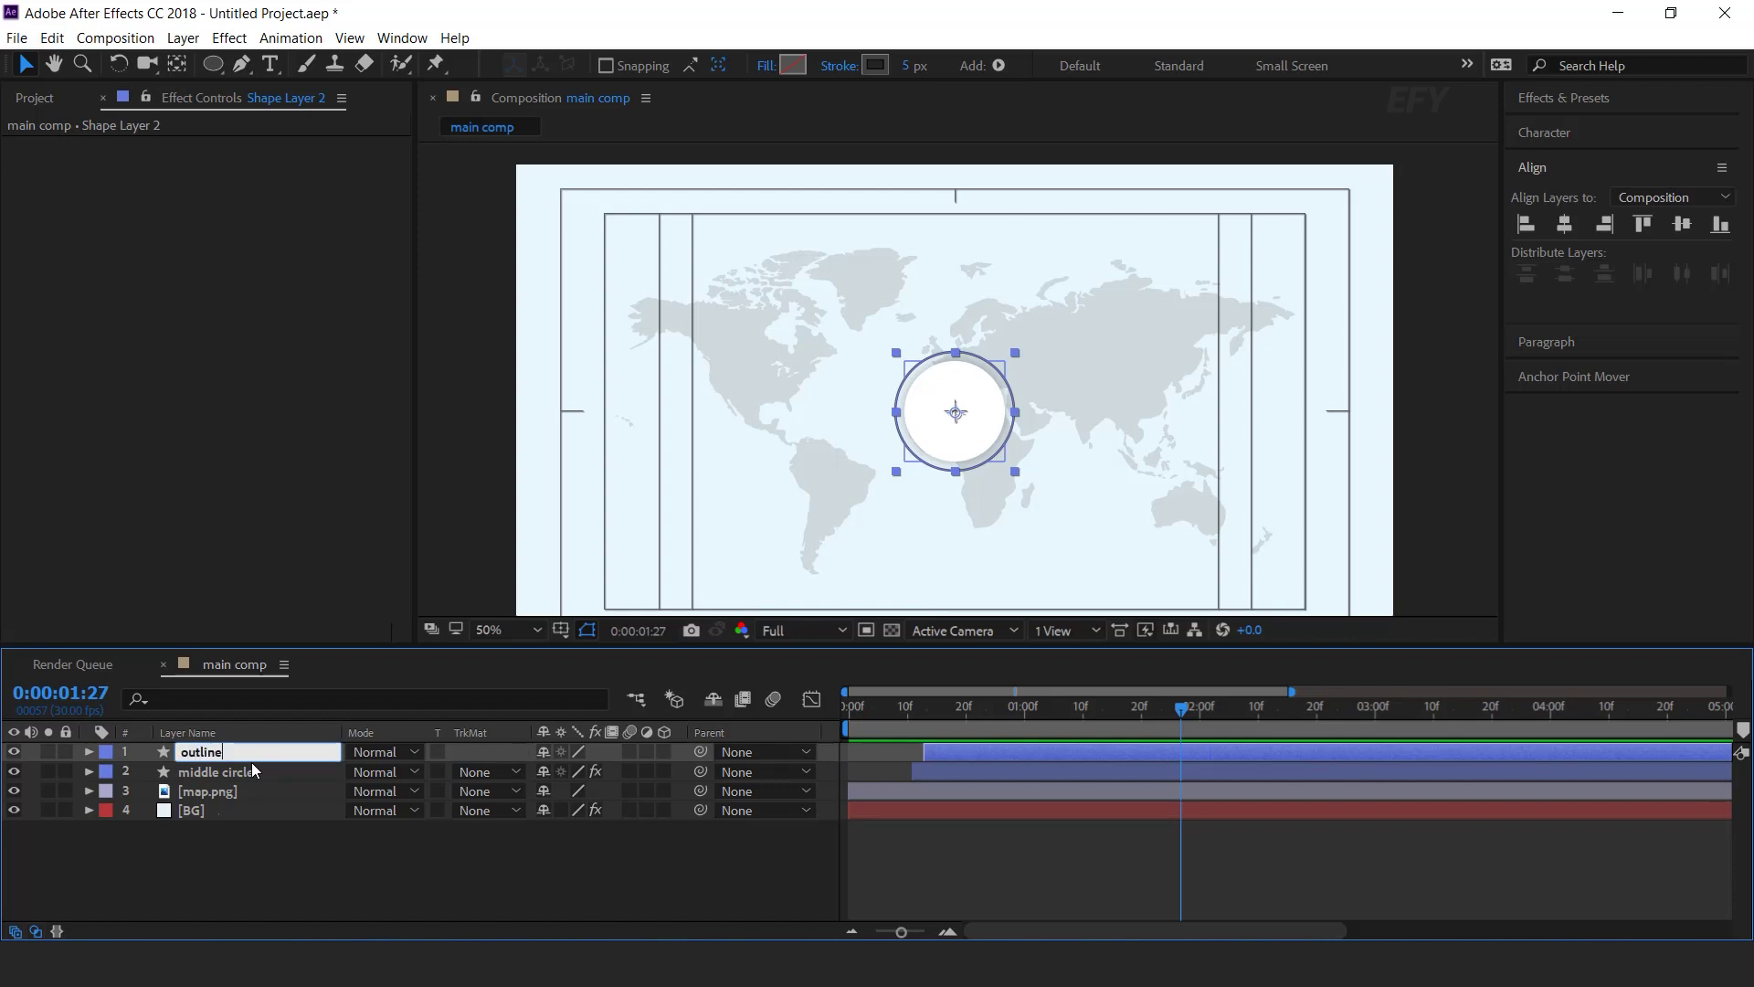
pyautogui.write('line')
pyautogui.press('Return')
pyautogui.click(382, 852)
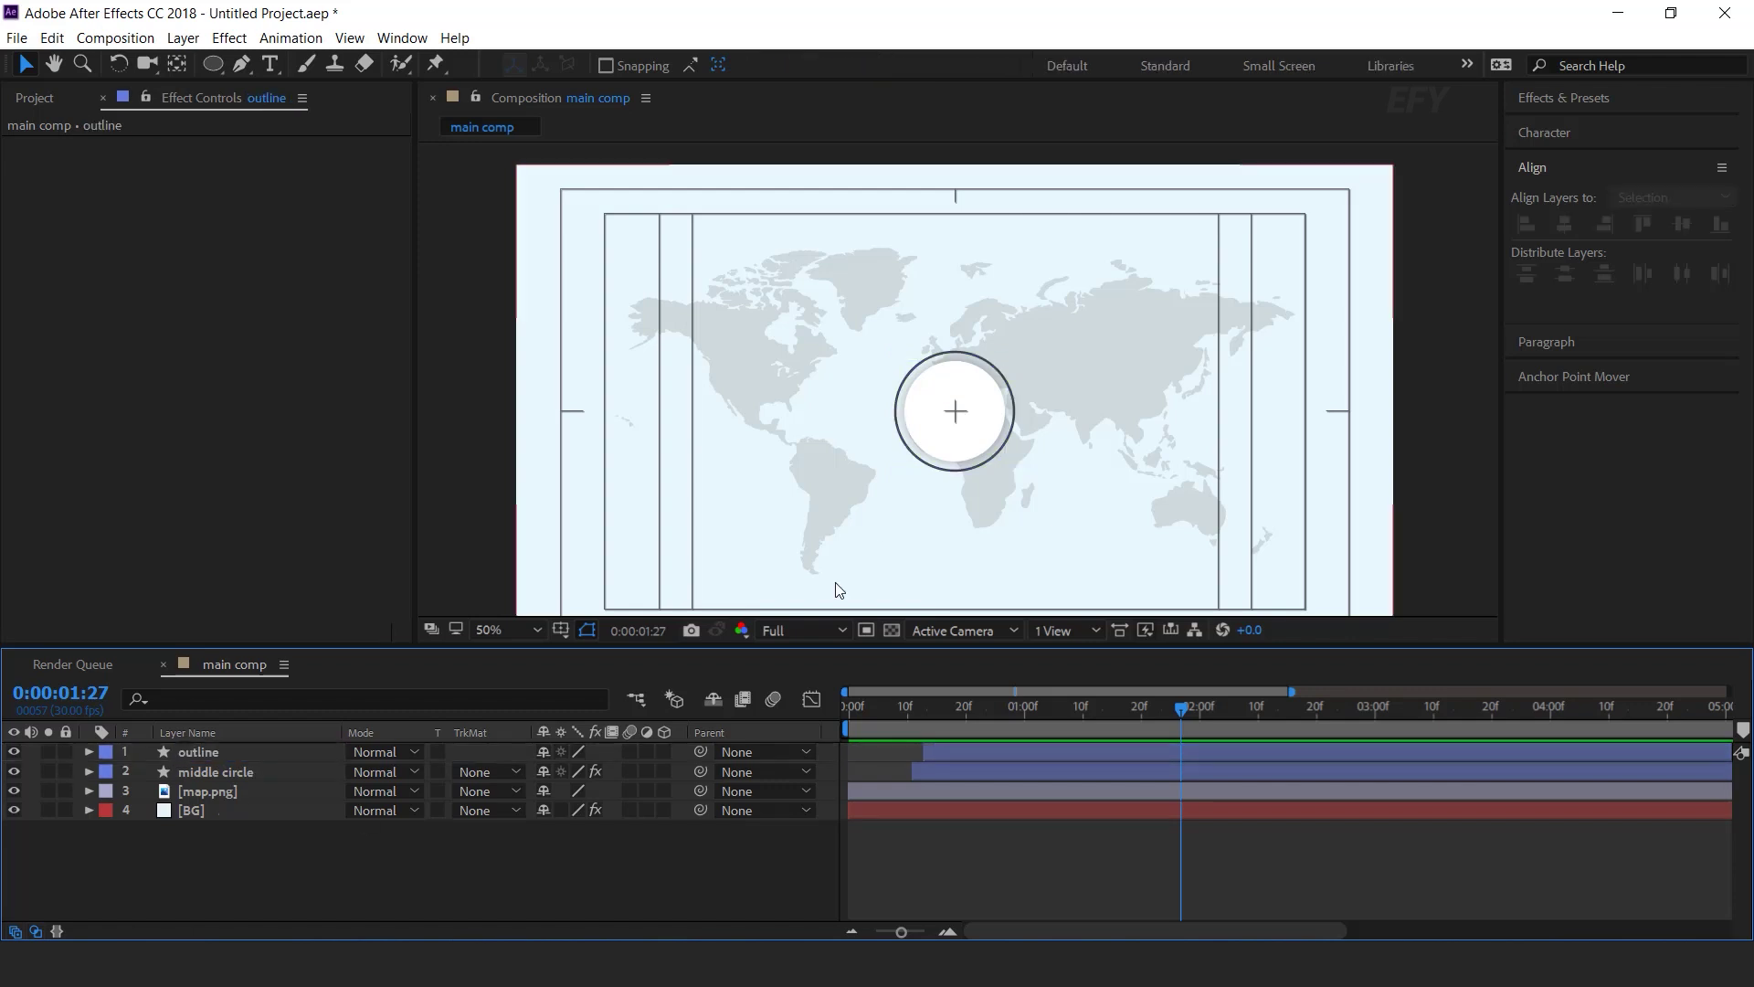
# - Draw a second circle above the central one on a new shape layer, about as large as the outline ring
pyautogui.click(216, 64)
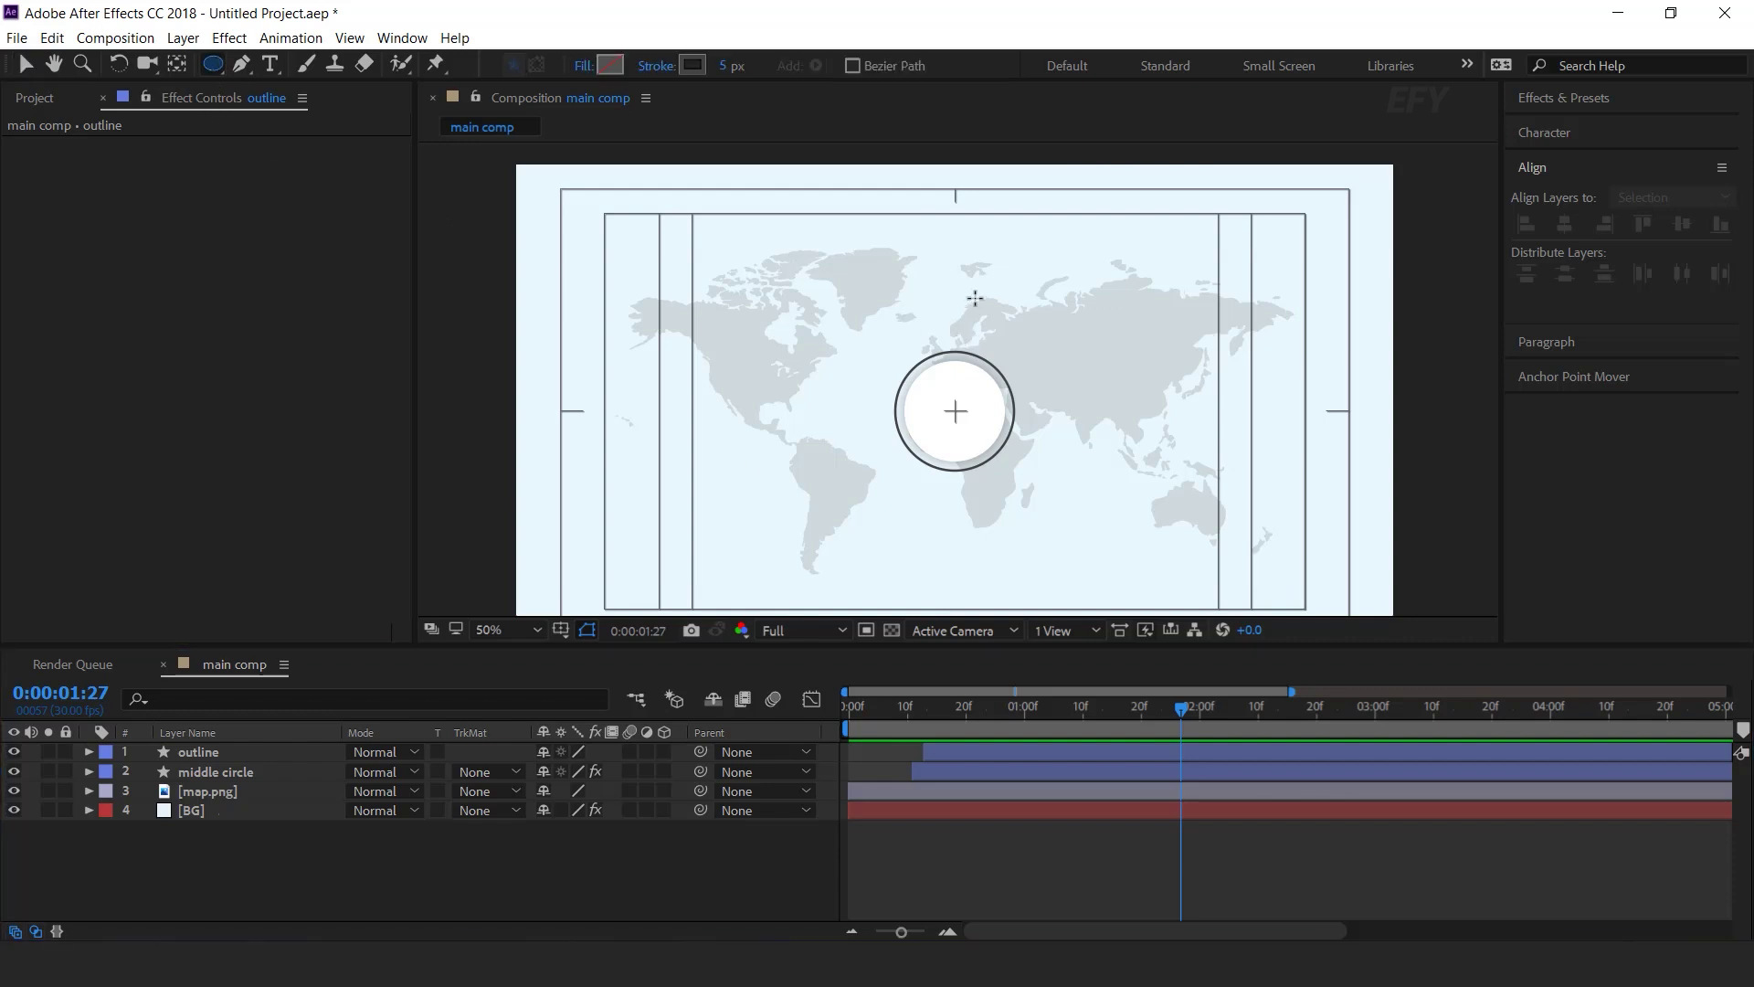
pyautogui.moveTo(952, 249); pyautogui.dragTo(1012, 295)
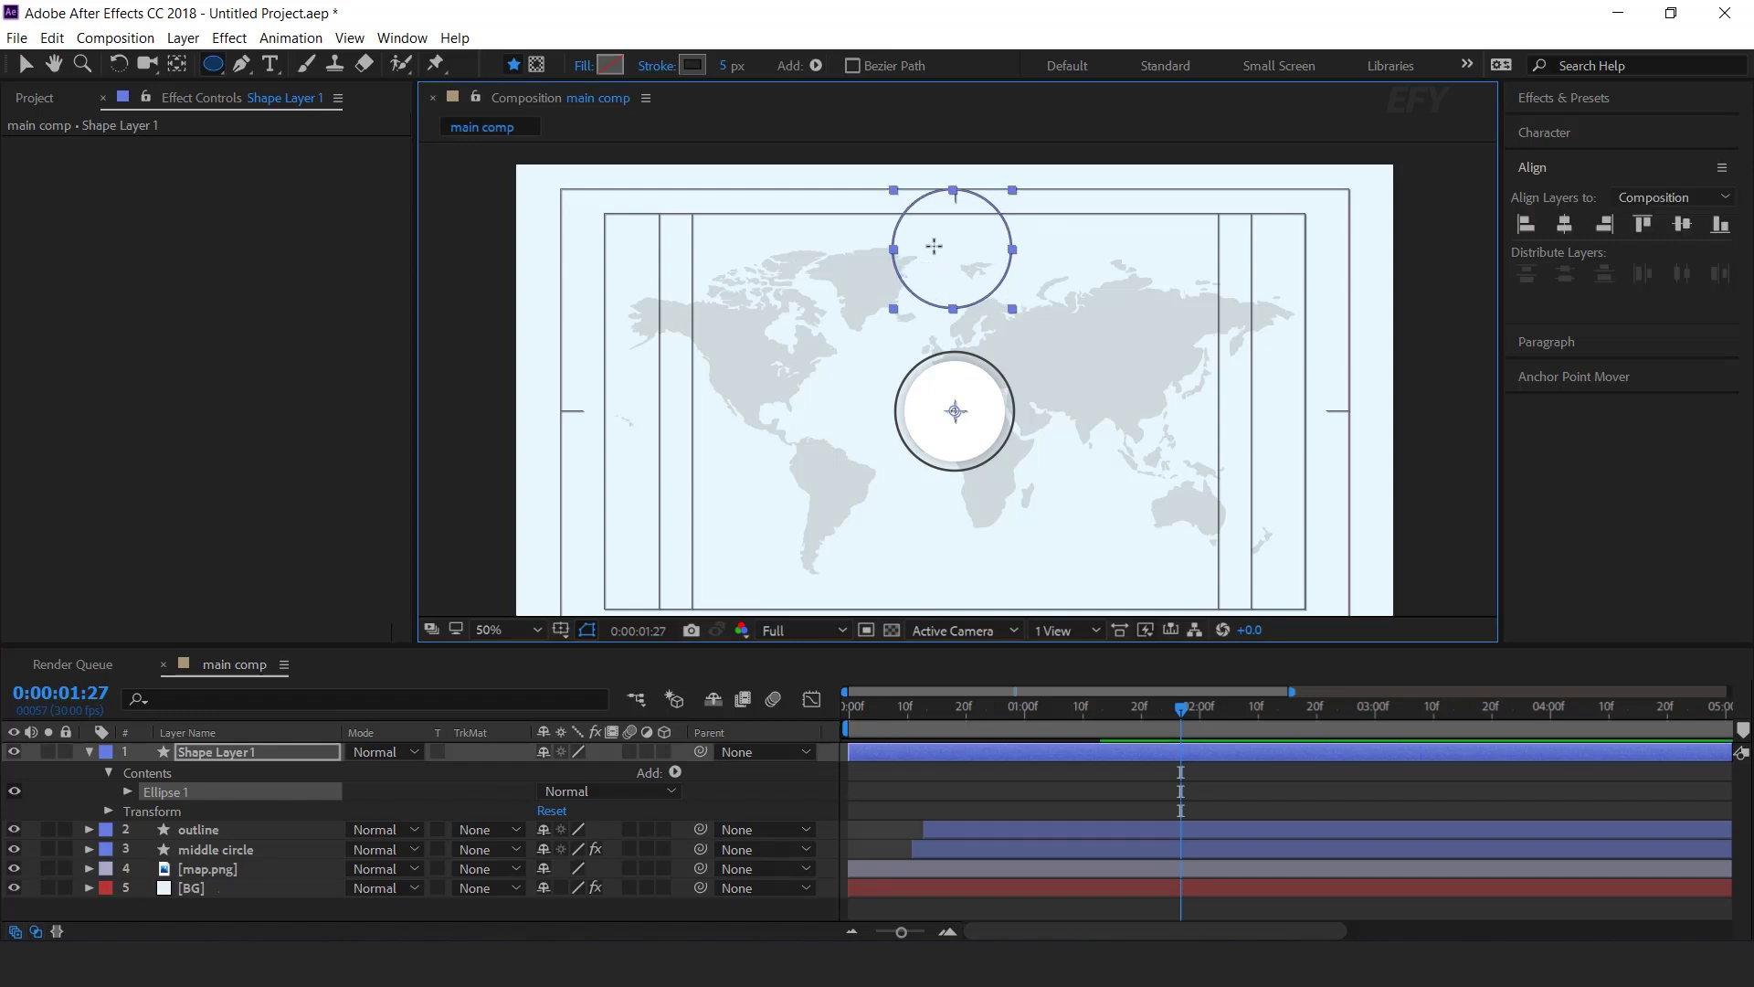
pyautogui.press('v')
# - Give the upper circle a solid white fill and no stroke, and move it down slightly
pyautogui.click(792, 65)
pyautogui.moveTo(222, 304); pyautogui.dragTo(58, 228)
pyautogui.click(612, 313)
pyautogui.click(873, 70)
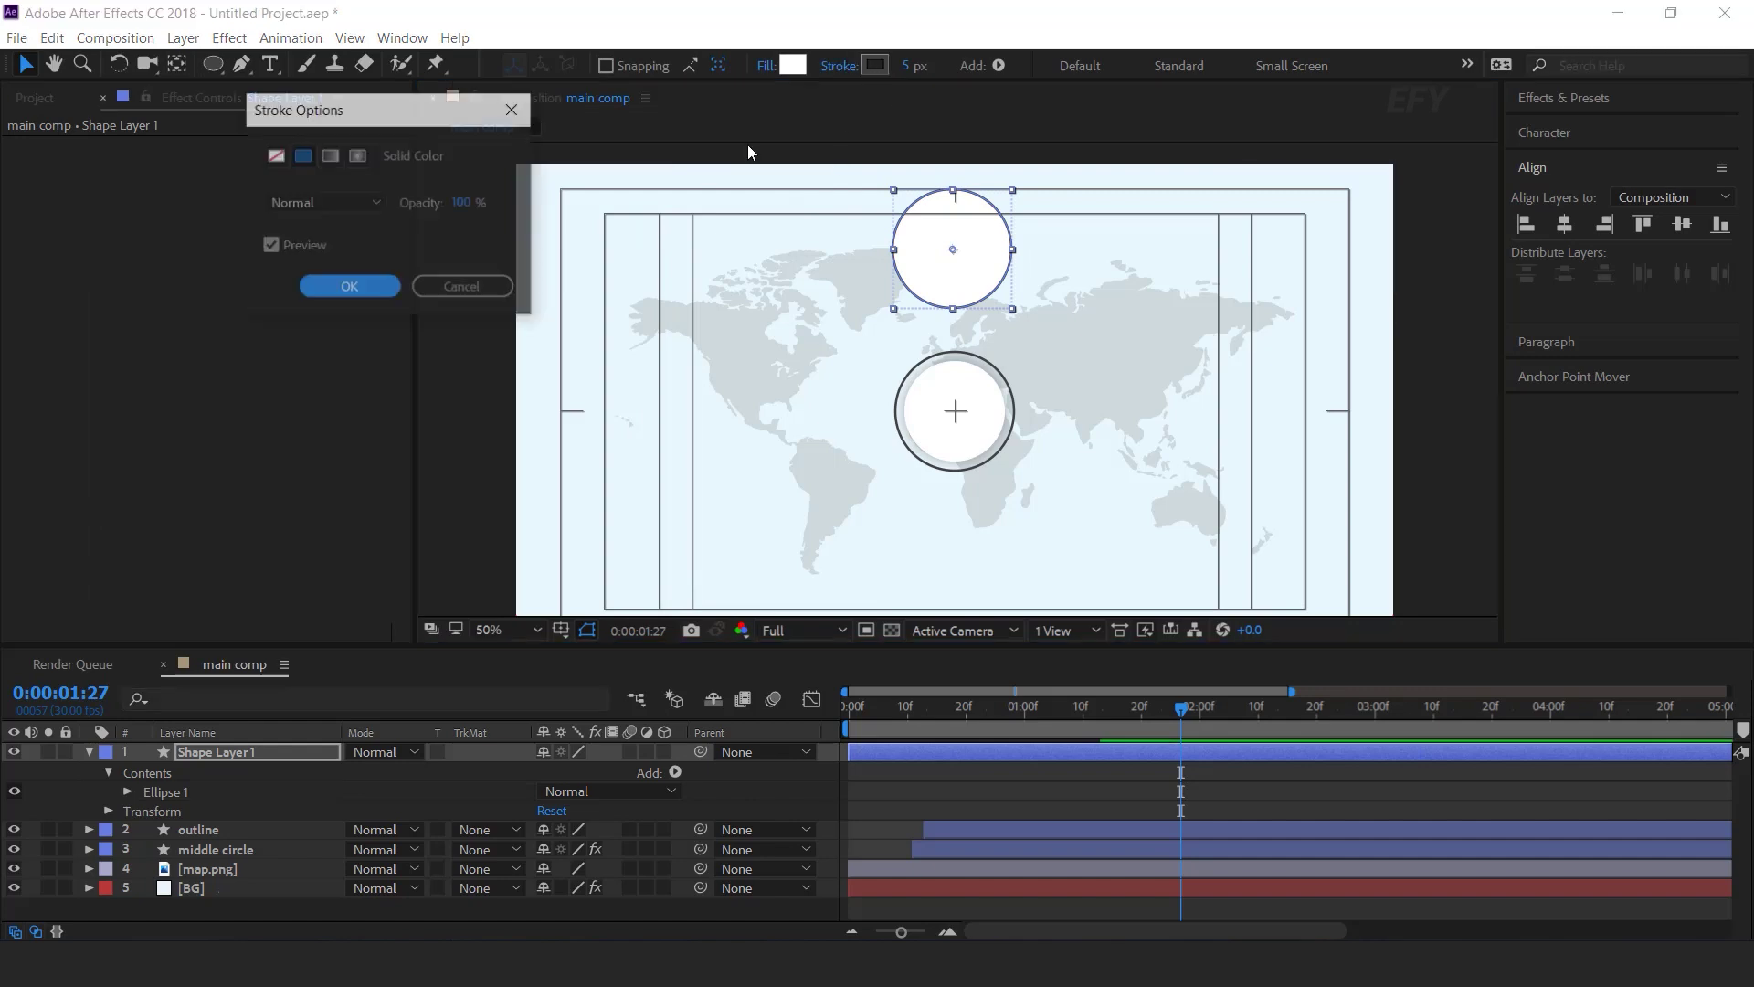
pyautogui.click(274, 159)
pyautogui.click(351, 288)
pyautogui.moveTo(980, 268); pyautogui.dragTo(980, 271)
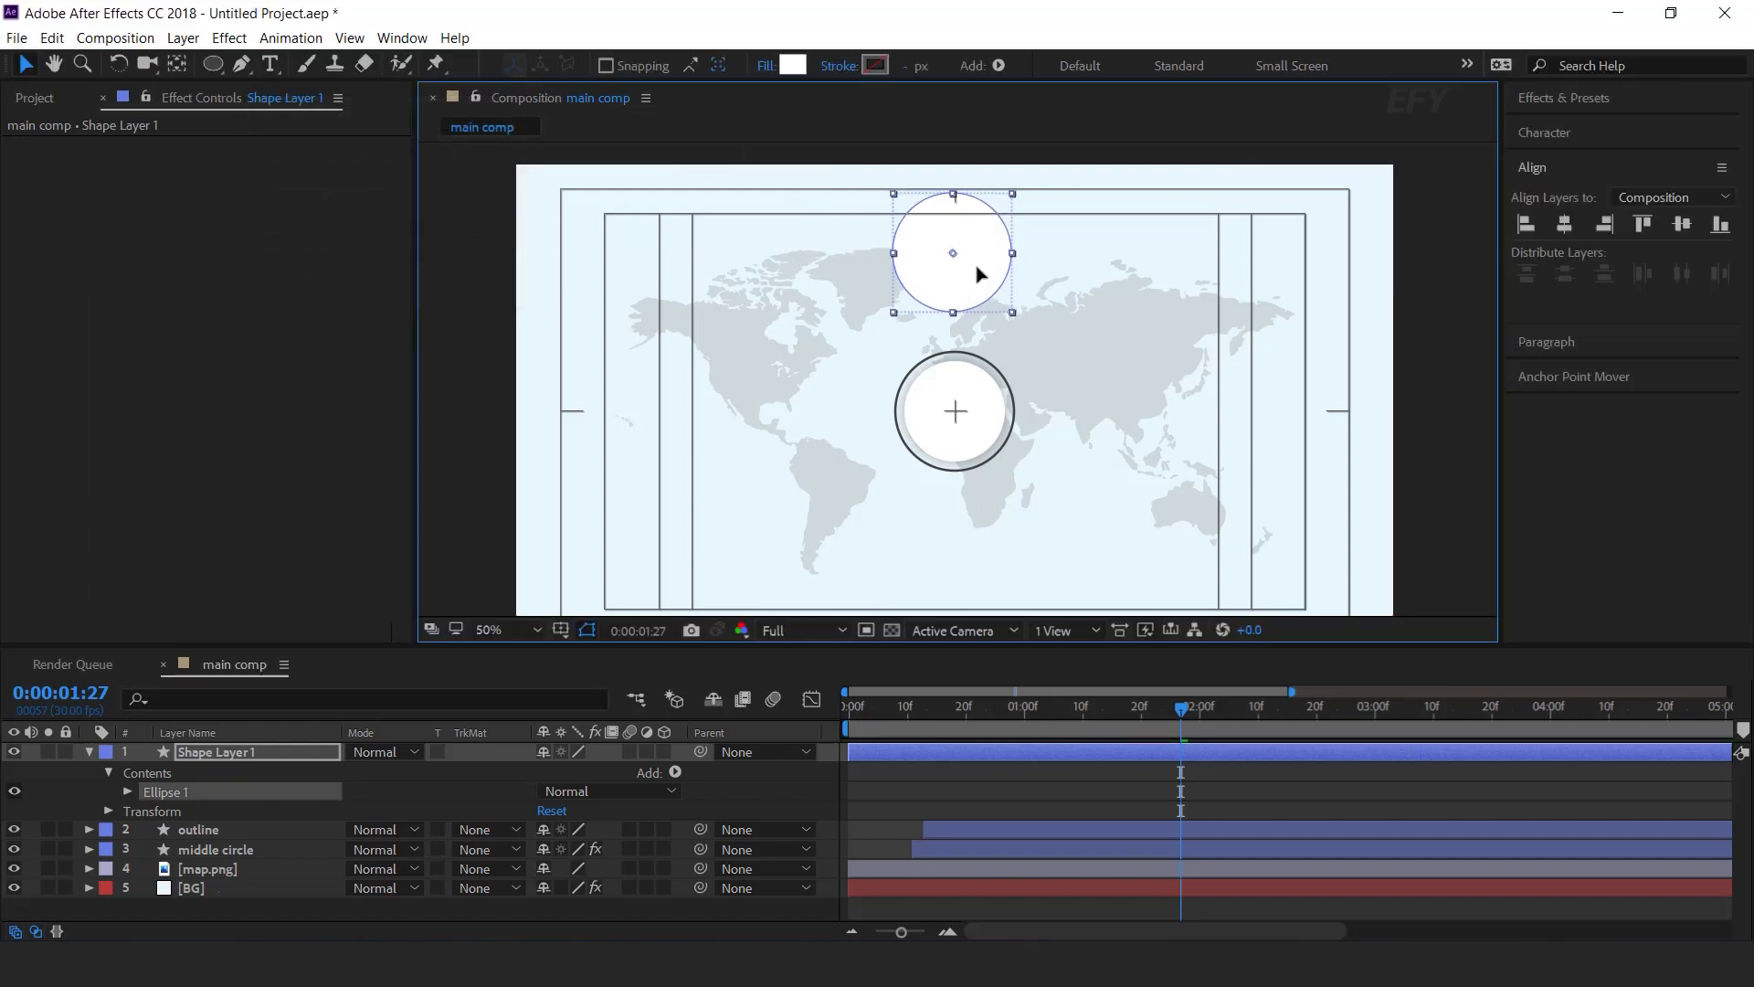
# - Rename the upper circle's shape layer to "BG 1"
pyautogui.click(1010, 224)
pyautogui.scroll(3, 963, 444)
pyautogui.moveTo(972, 245); pyautogui.dragTo(1000, 438)
pyautogui.scroll(-4, 923, 402)
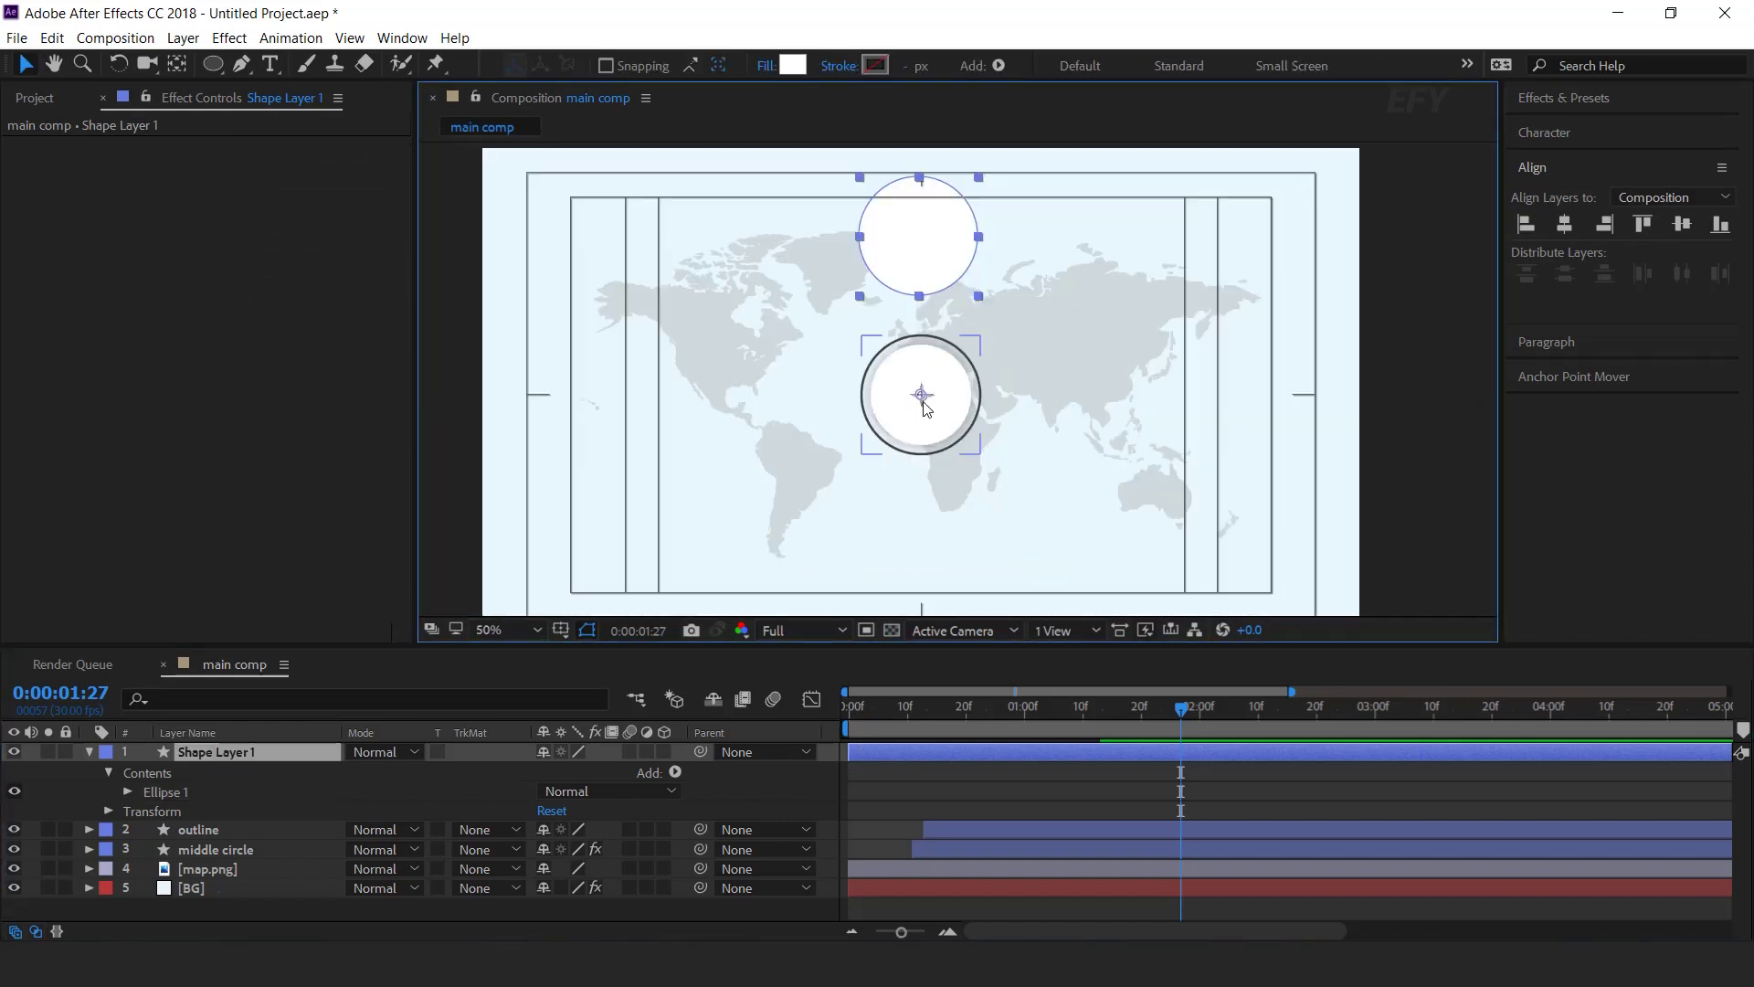
pyautogui.click(255, 773)
pyautogui.click(248, 749)
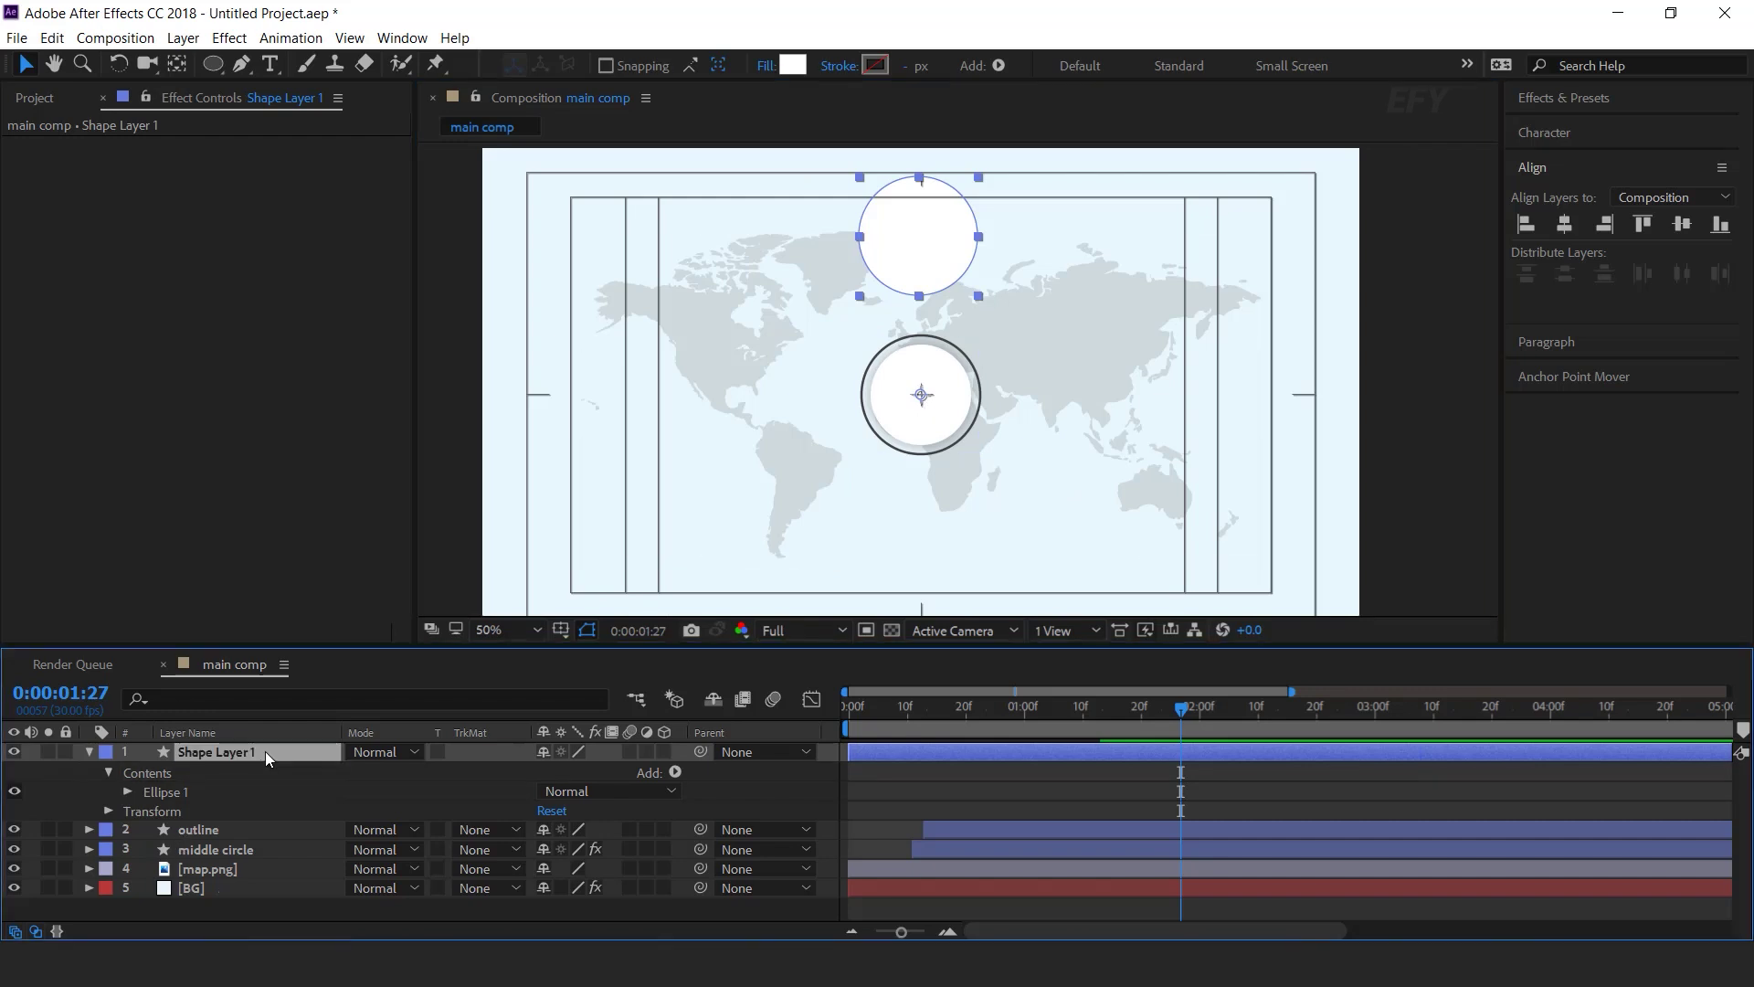
pyautogui.press('Return')
pyautogui.write('BG')
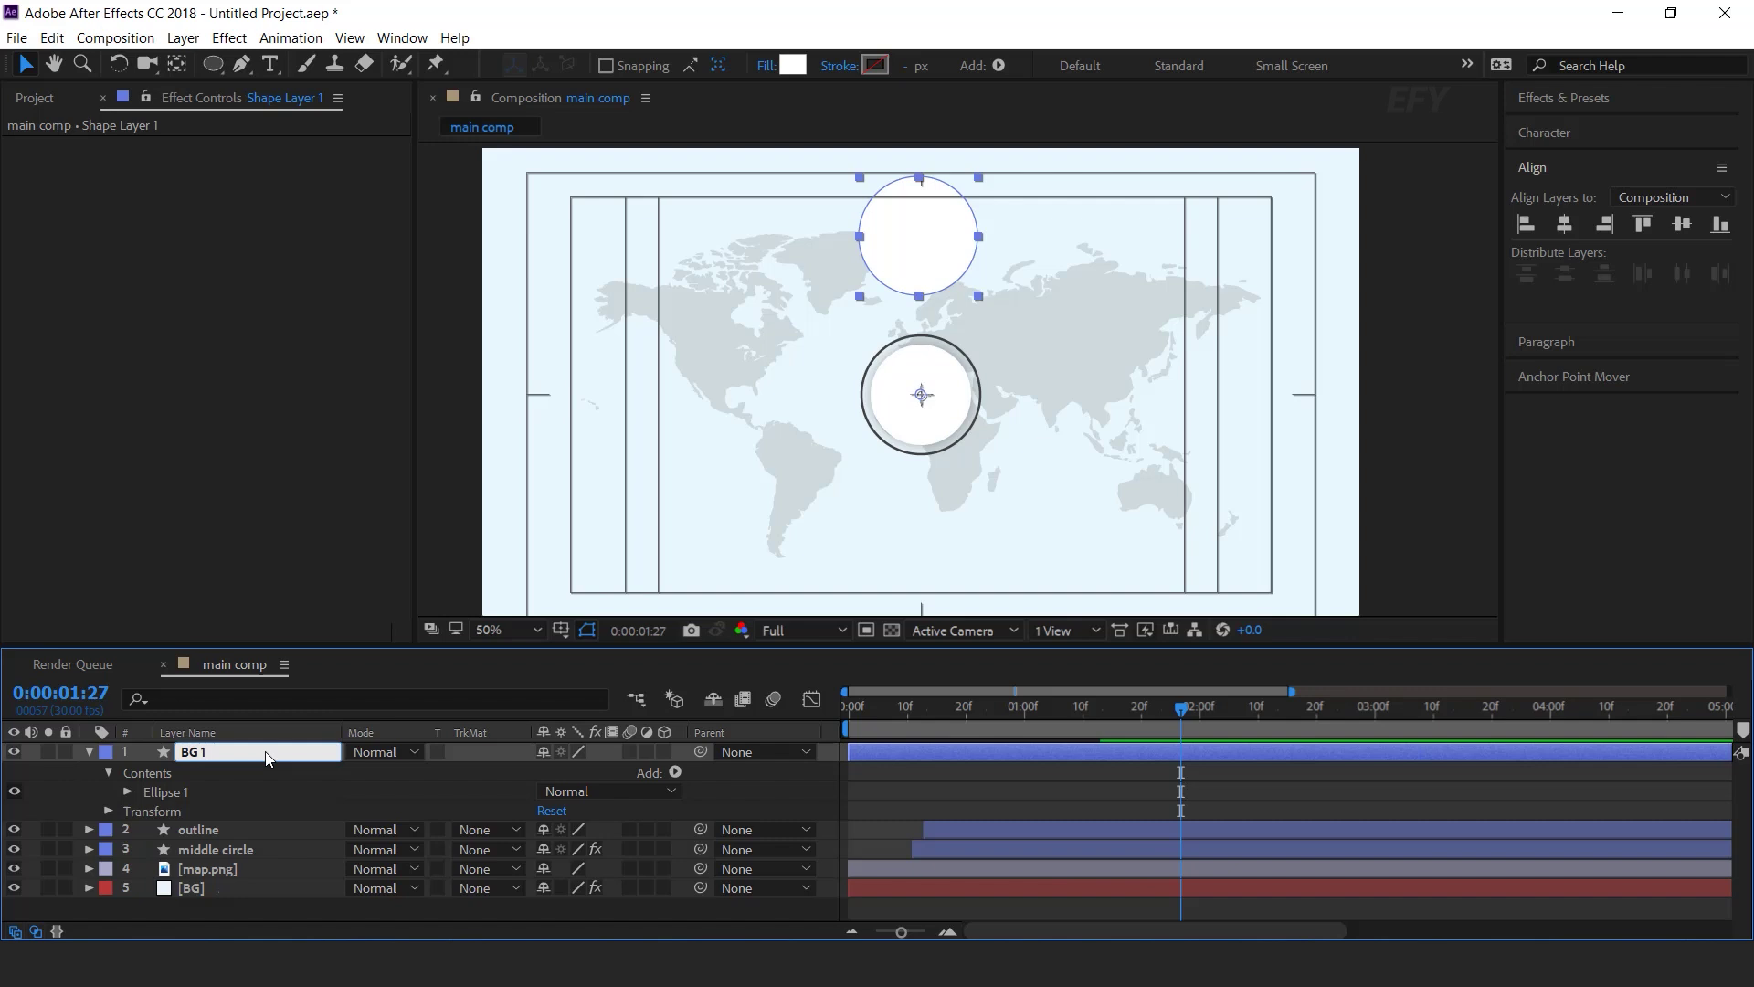
pyautogui.press('Return')
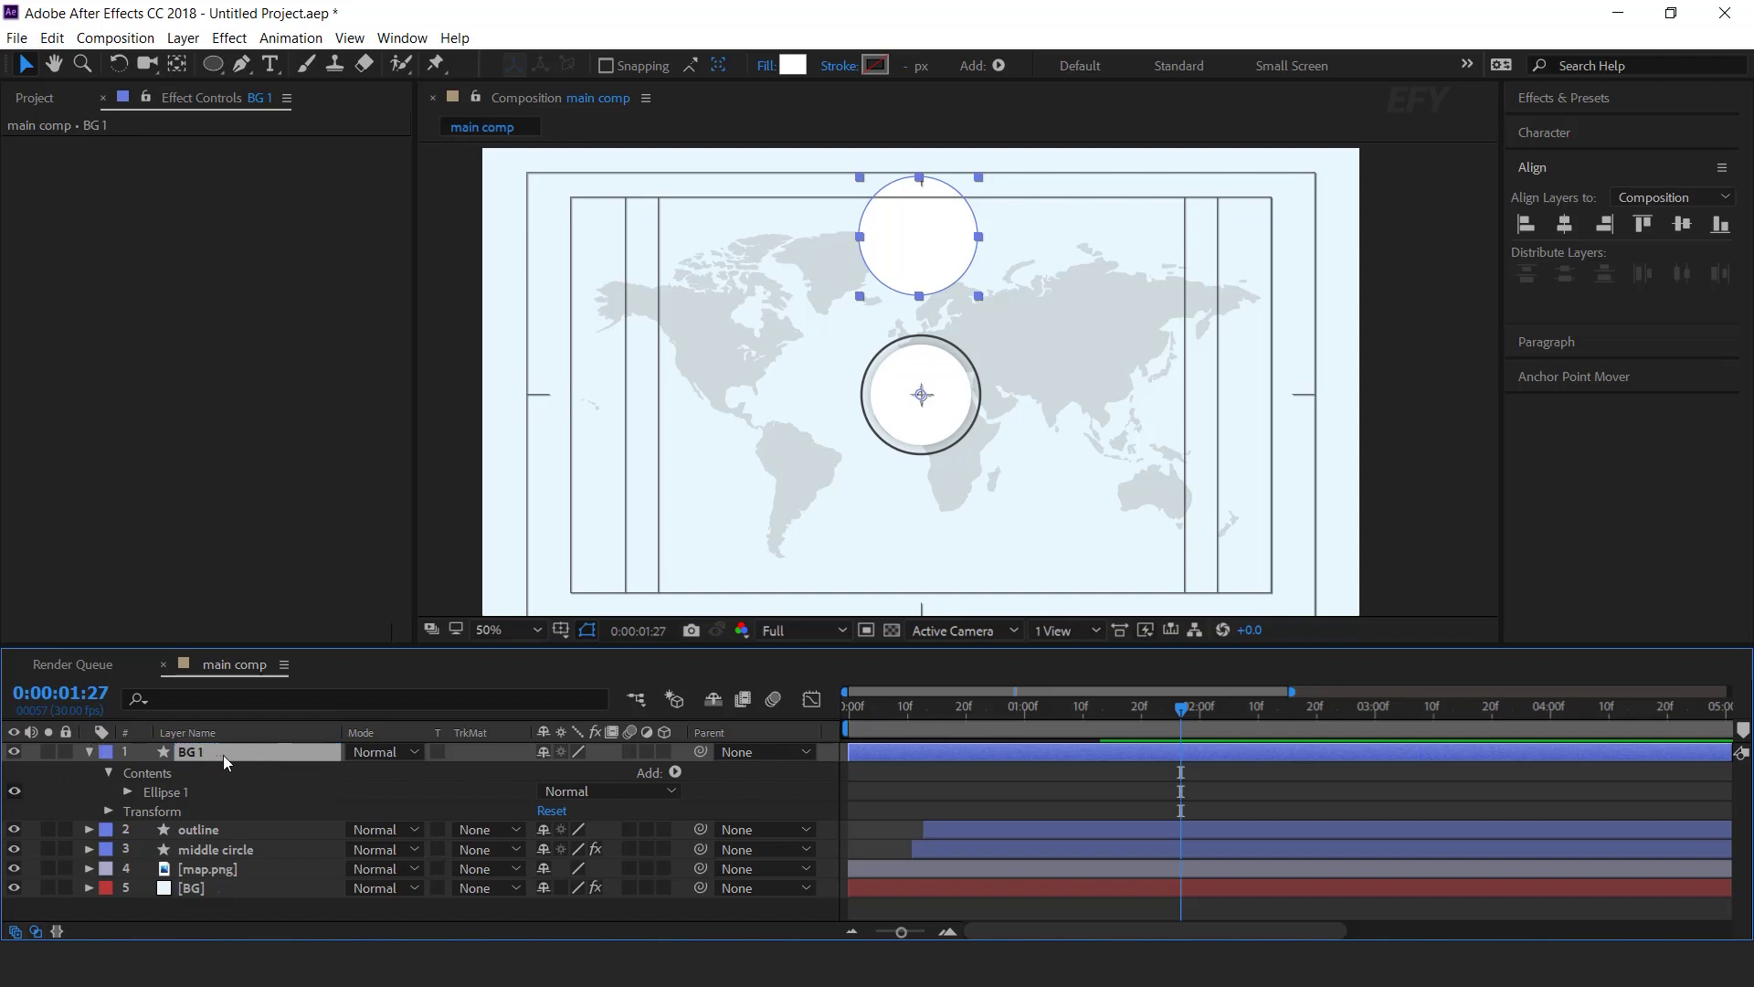
# - Keyframe the BG 1 layer's Scale at 100% at 0:00:00:21 and 0% at the composition's start
pyautogui.press('s')
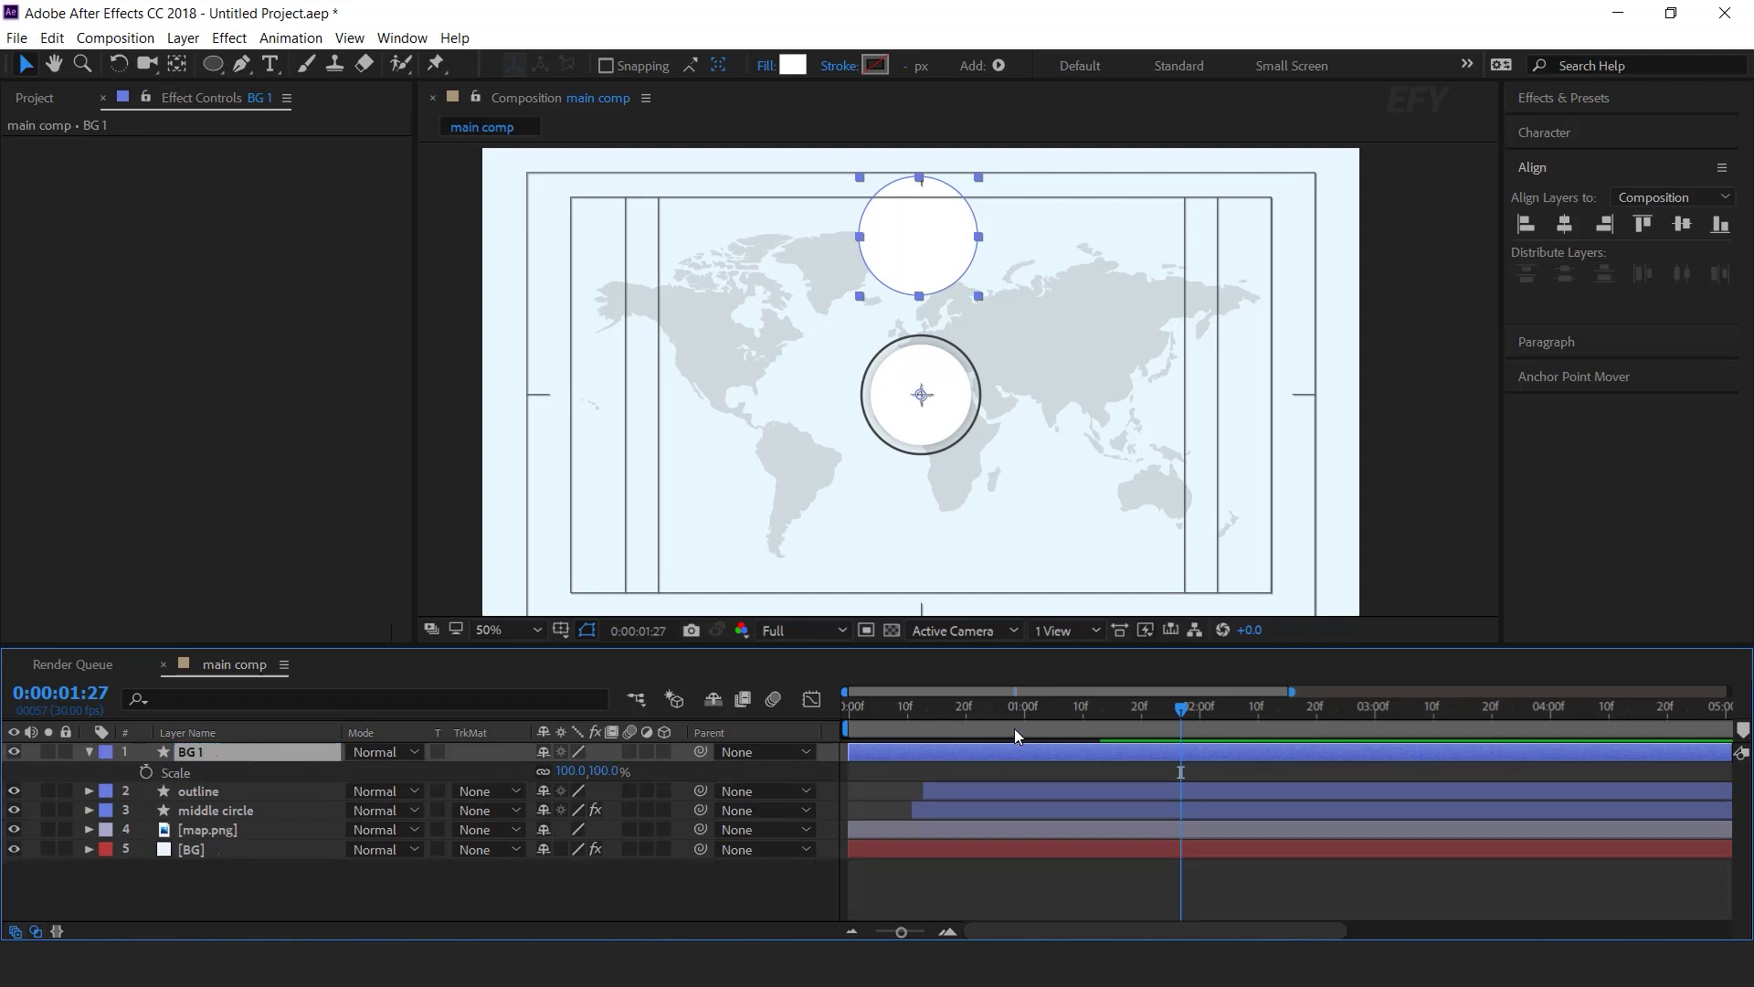
pyautogui.click(970, 710)
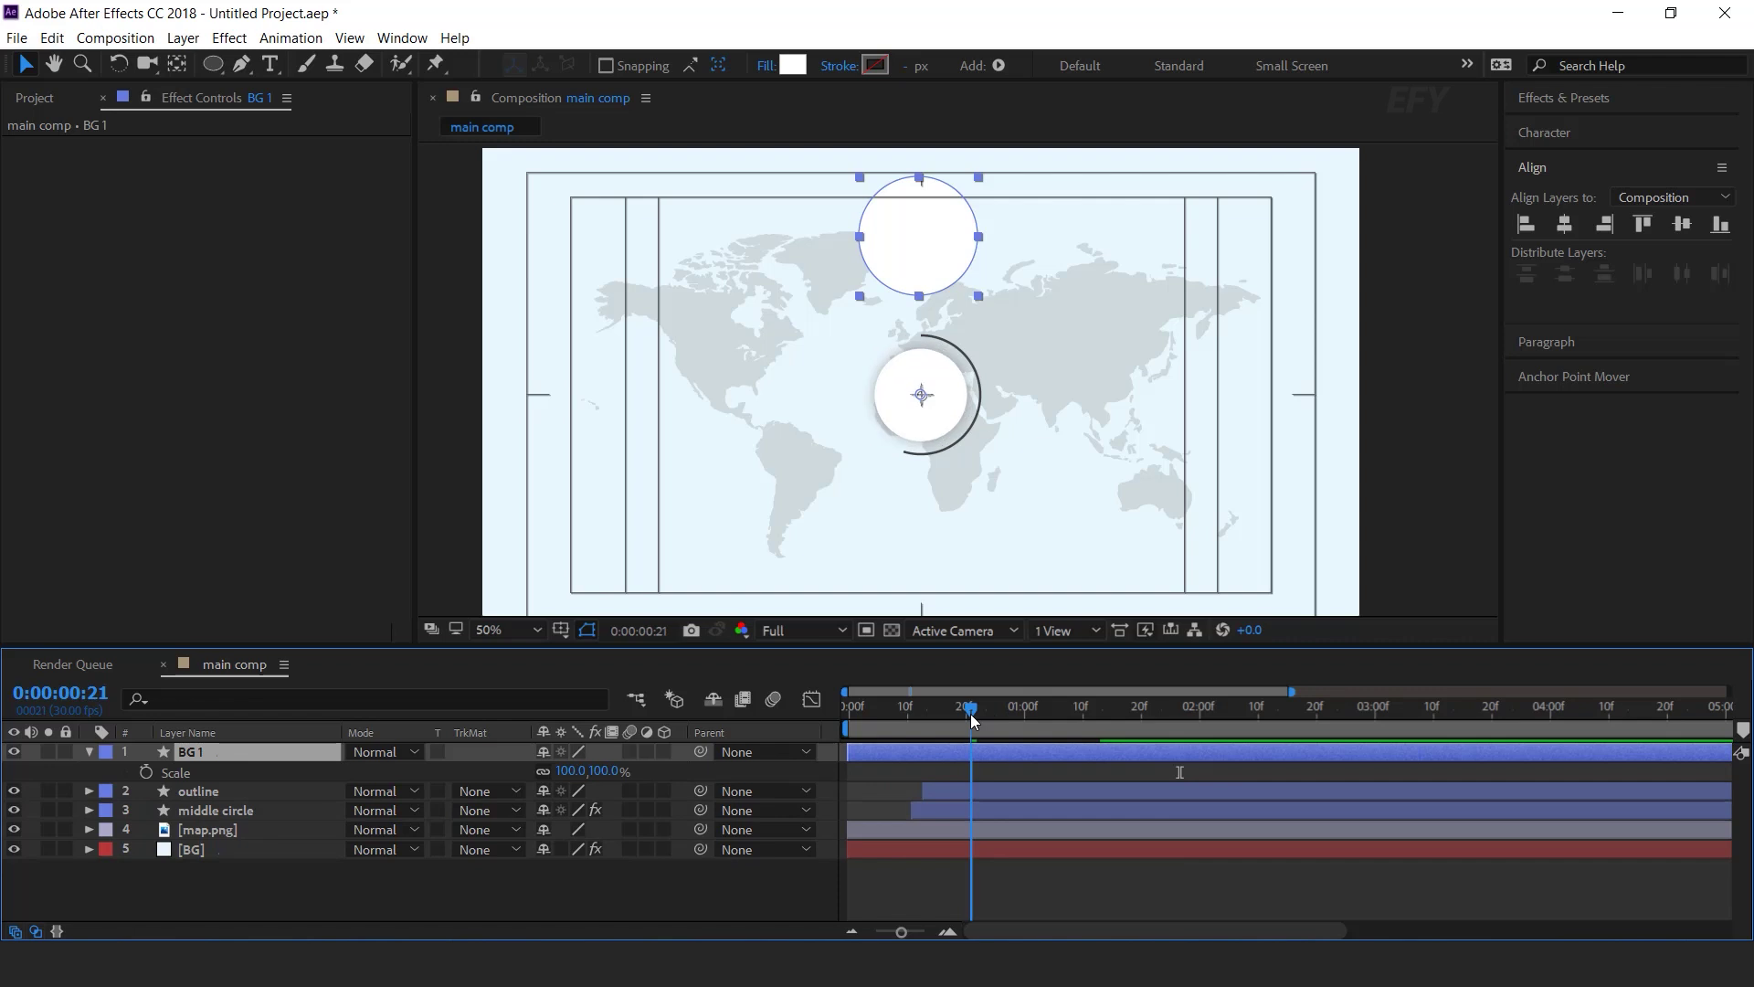
pyautogui.click(145, 772)
pyautogui.press('Home')
pyautogui.click(614, 772)
pyautogui.write('0')
pyautogui.press('Return')
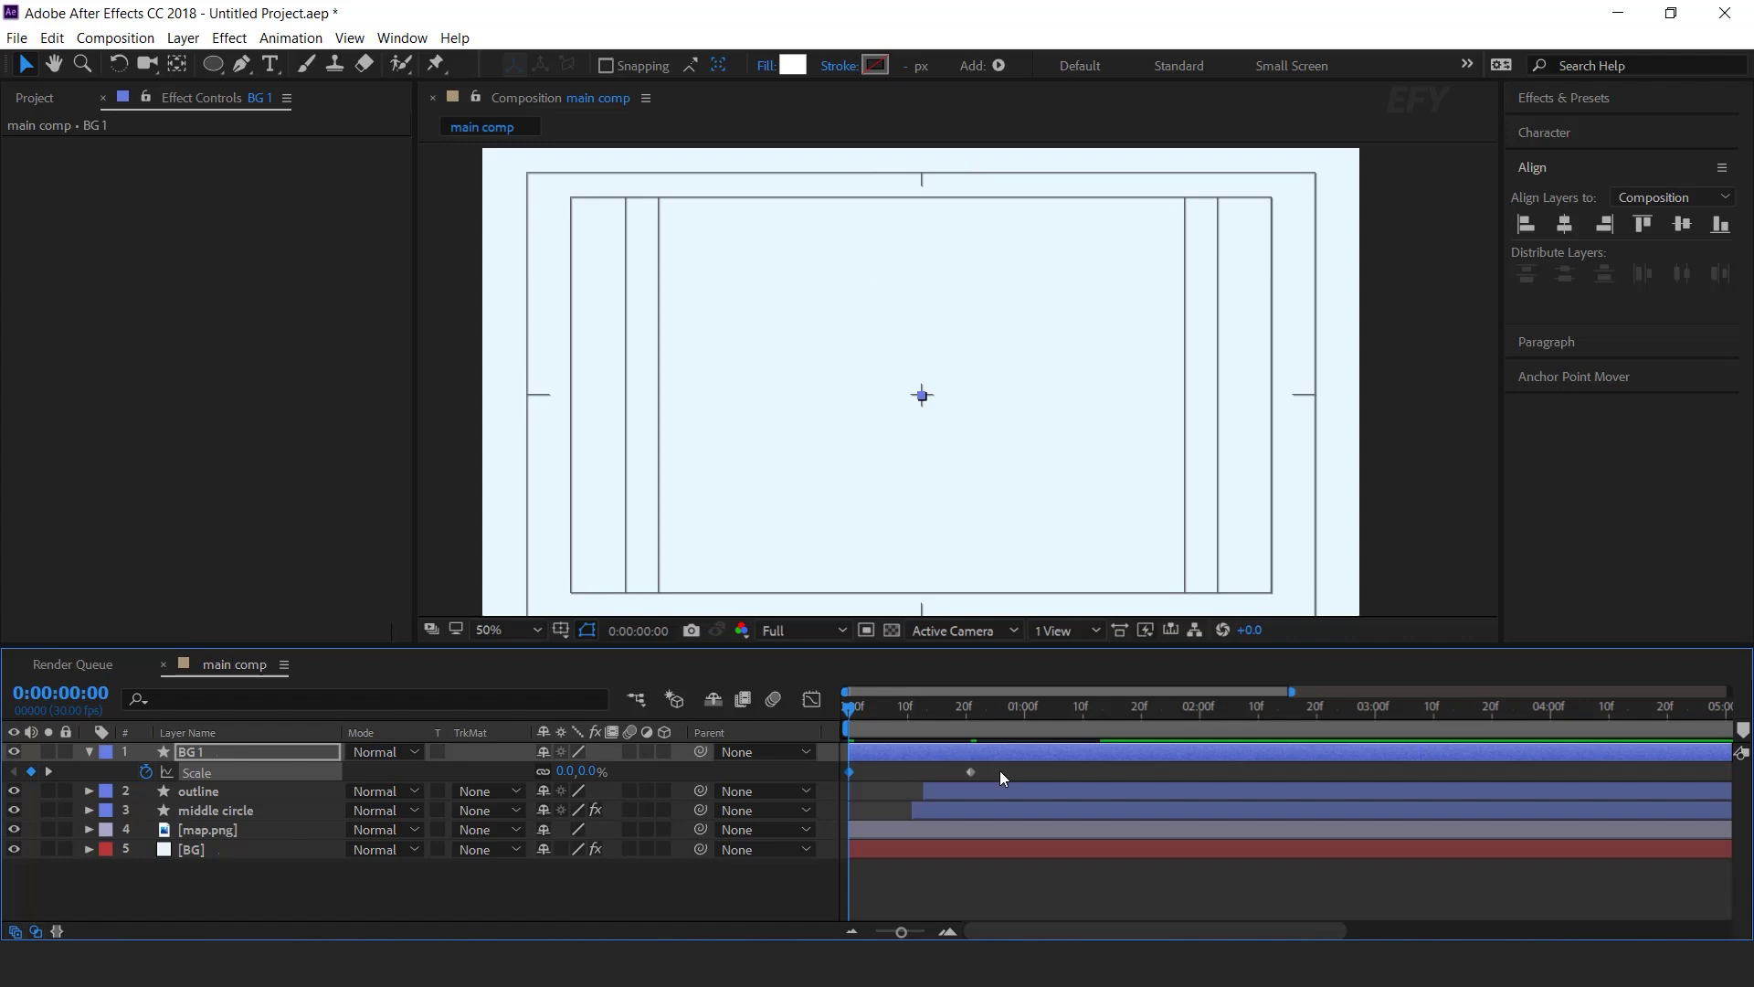
# - Ease both BG 1 Scale keyframes and stretch the last keyframe's influence in the speed graph for a fast start and slow finish
pyautogui.moveTo(1060, 749)
pyautogui.click(1301, 813)
pyautogui.click(812, 700)
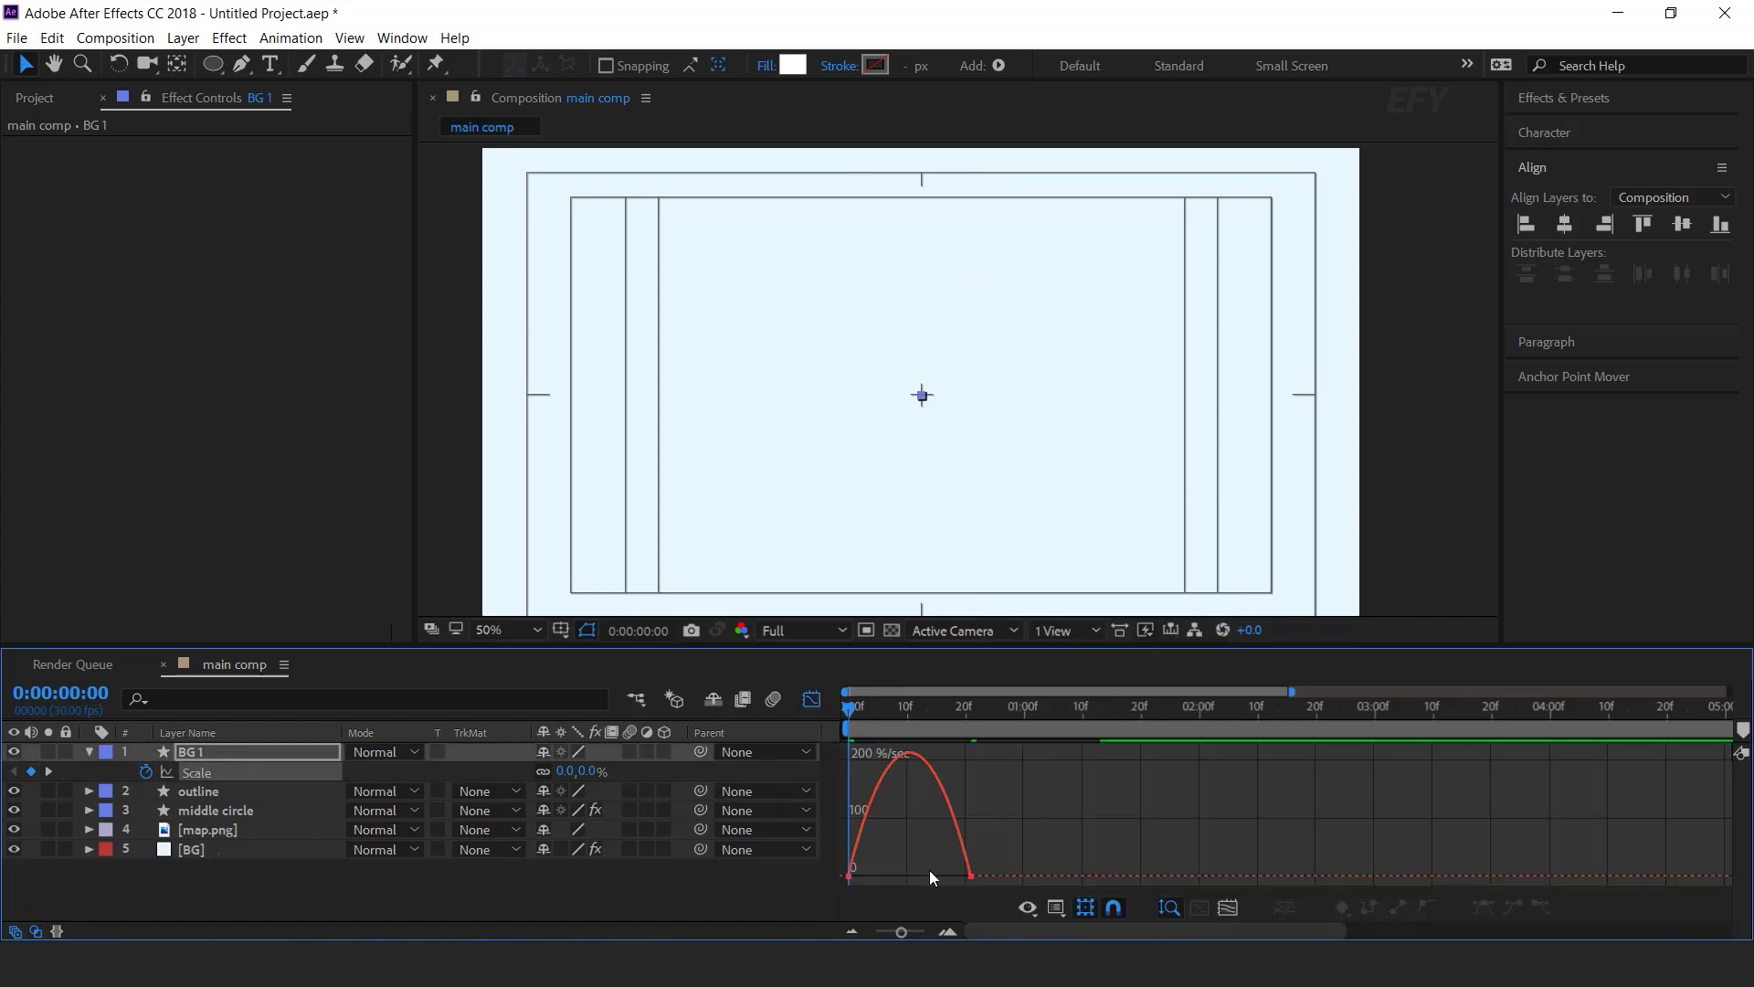
pyautogui.click(970, 875)
pyautogui.moveTo(930, 875); pyautogui.dragTo(866, 875)
pyautogui.click(811, 700)
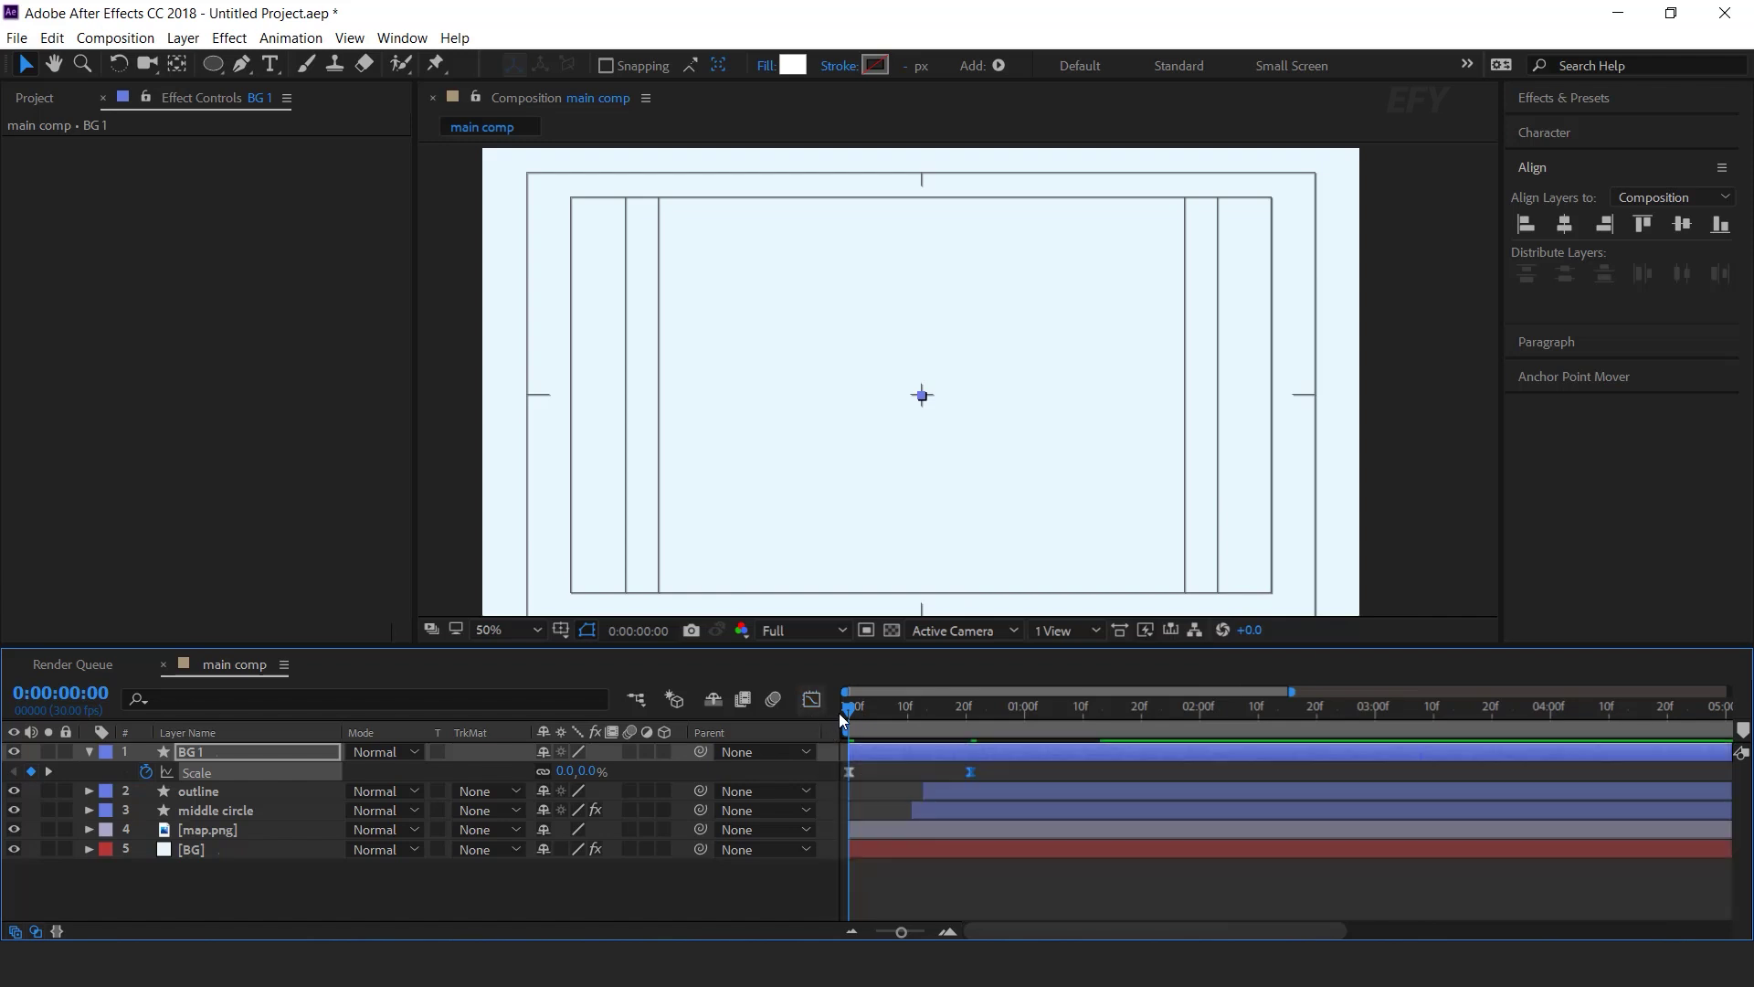
# - Shift the BG 1 layer to start at about frame 15 and preview the circle's scale-in animation
pyautogui.moveTo(912, 755); pyautogui.dragTo(1010, 751)
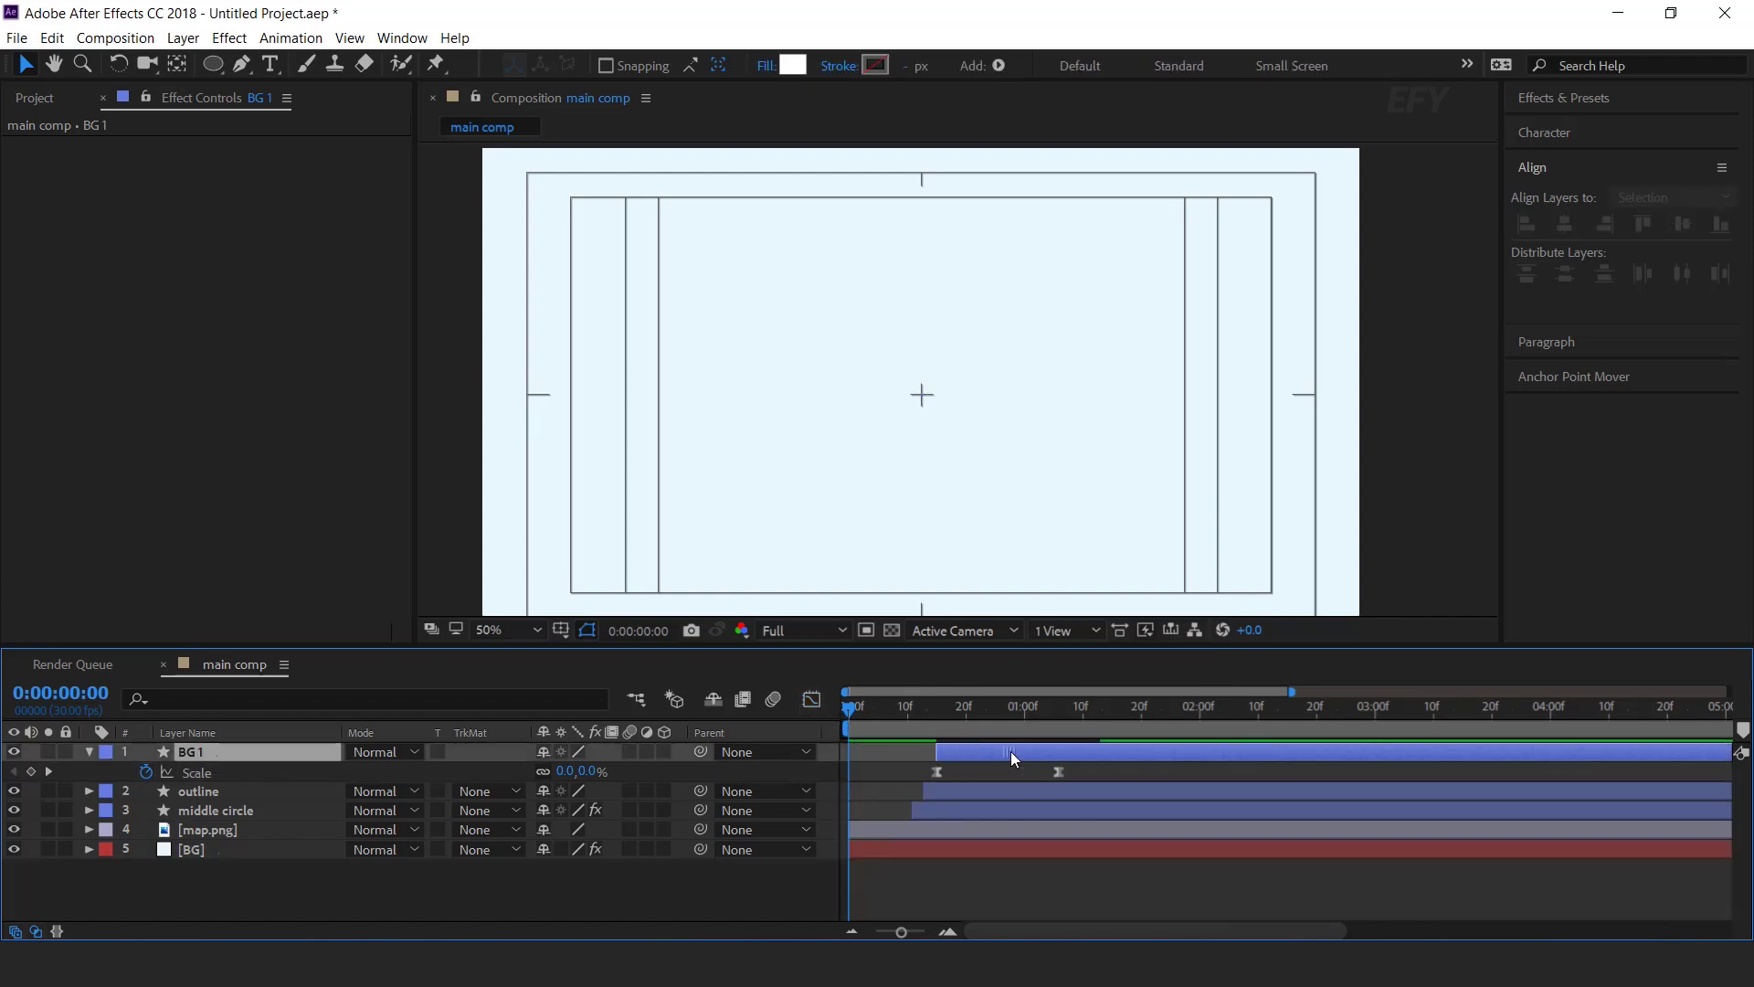
pyautogui.click(88, 753)
pyautogui.press('space')
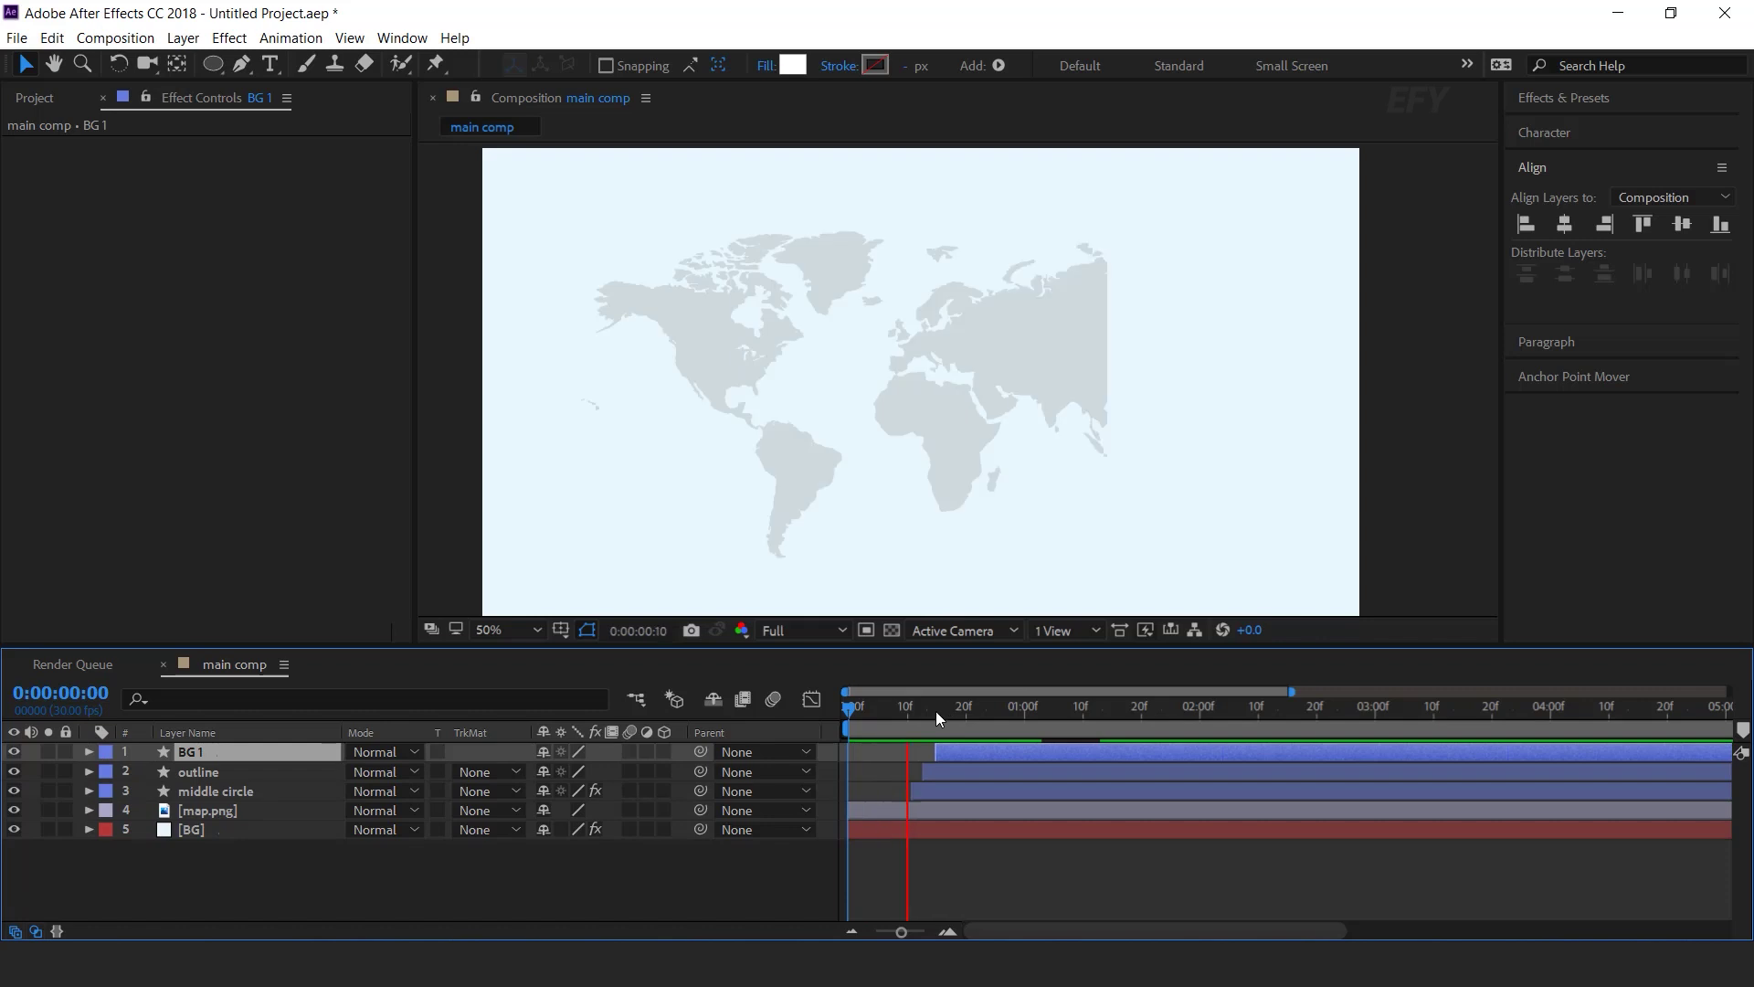
pyautogui.moveTo(934, 711); pyautogui.dragTo(1048, 722)
pyautogui.press('space')
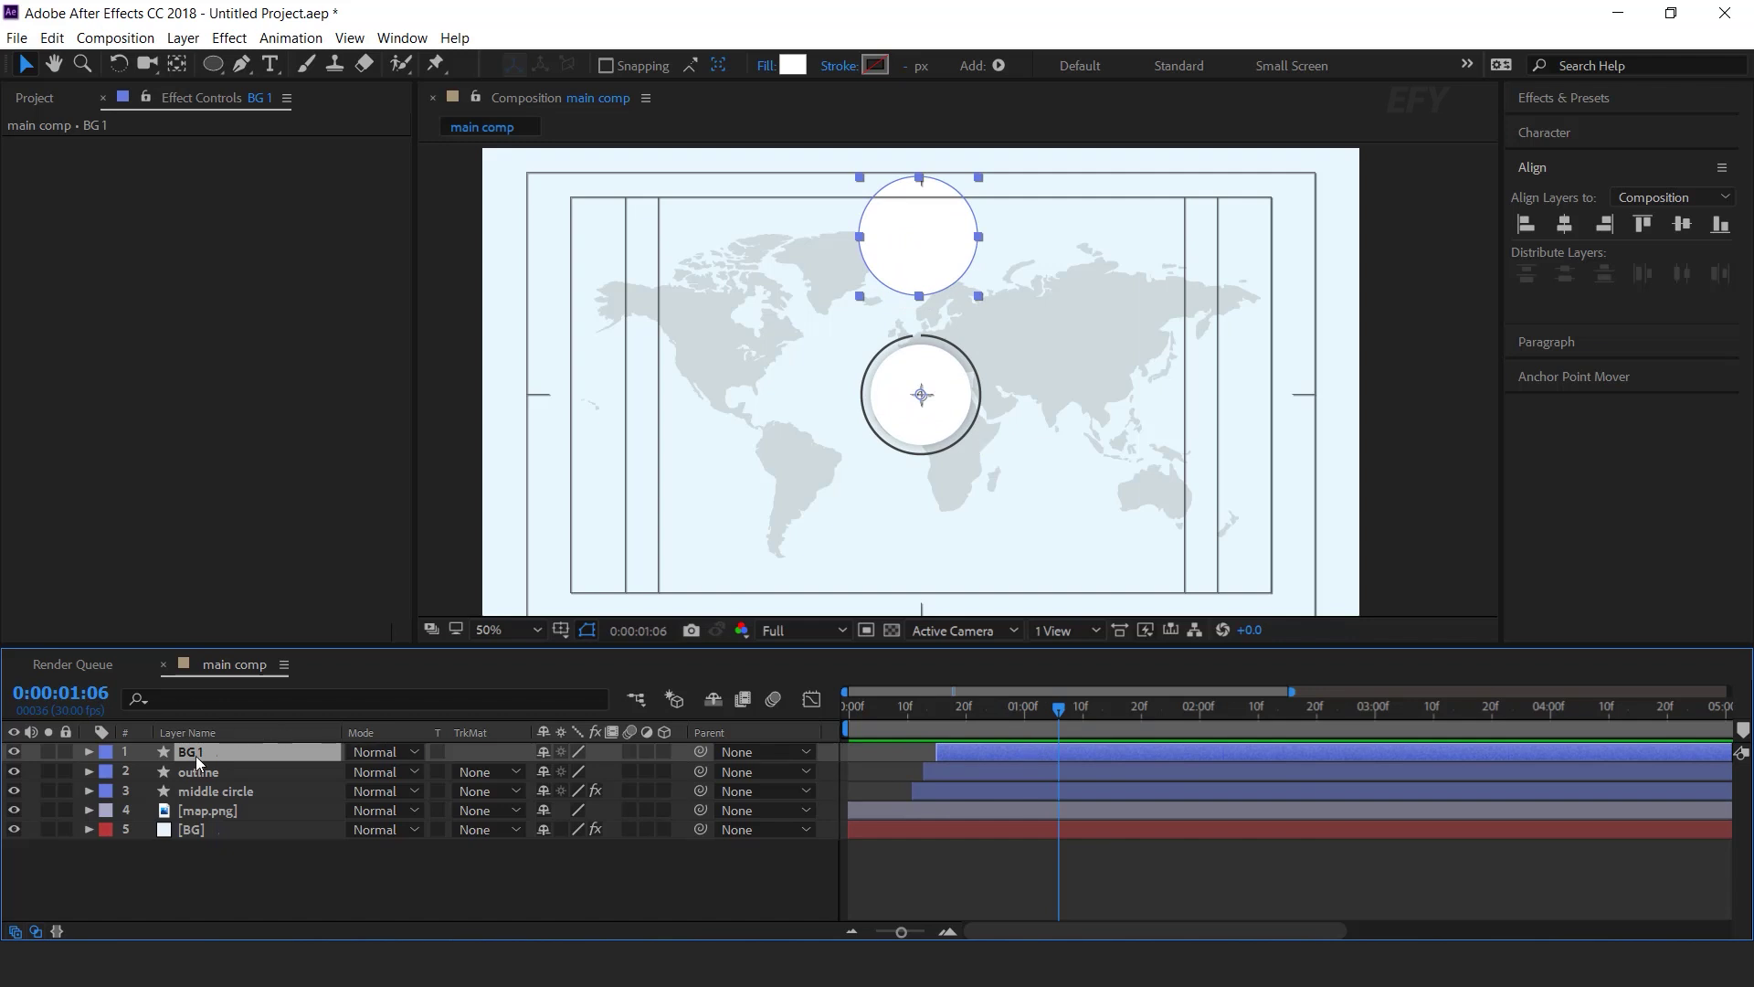
# - Apply a Fill effect to BG 1 and set its colour to light red FF6767
pyautogui.hotkey('ctrl', 'space')
pyautogui.write('fil')
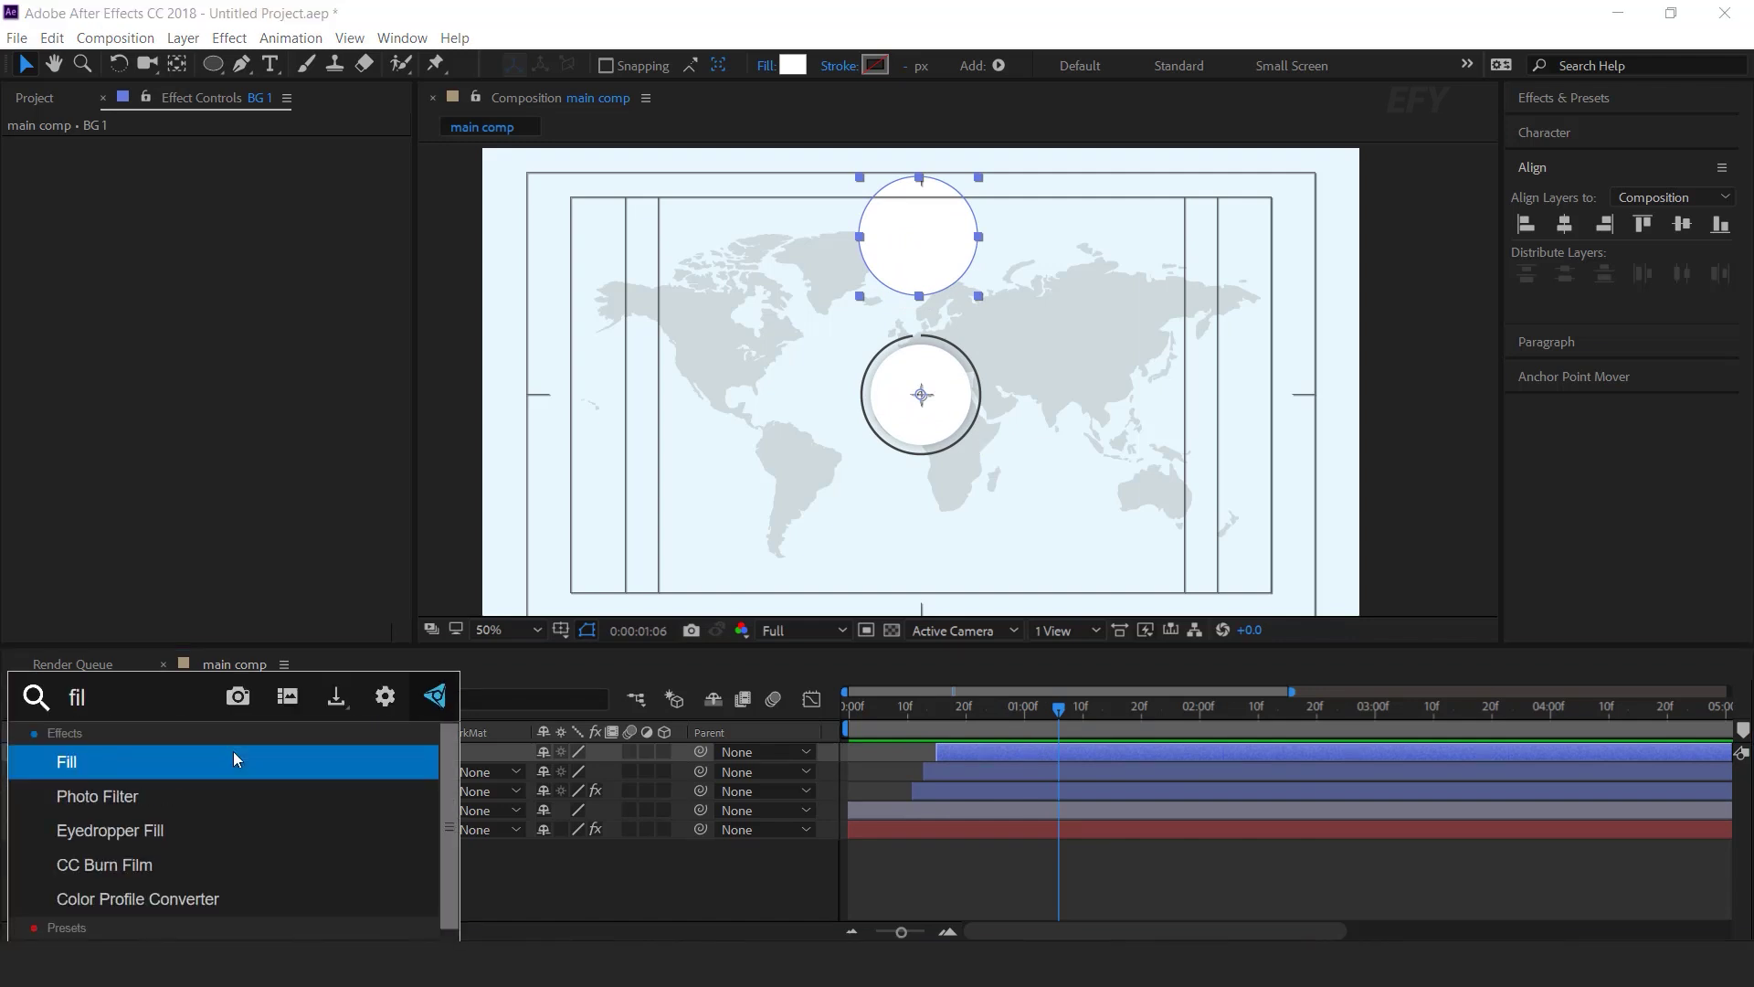
pyautogui.click(233, 752)
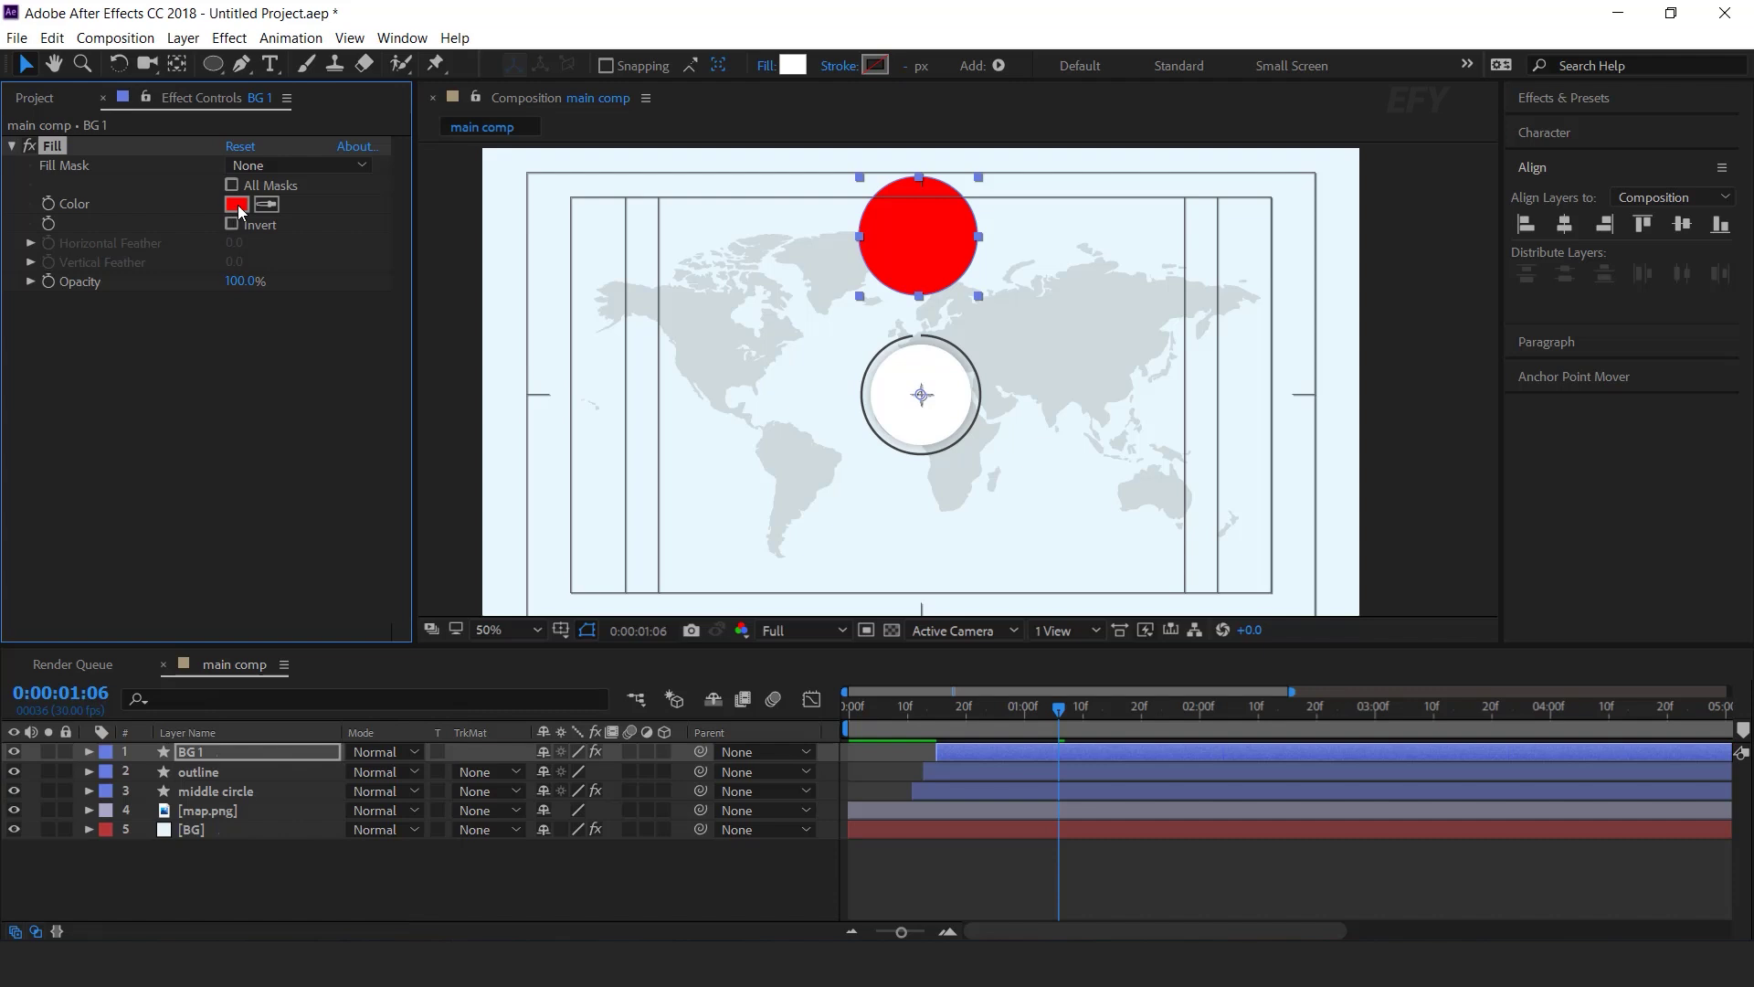
pyautogui.click(236, 204)
pyautogui.click(270, 296)
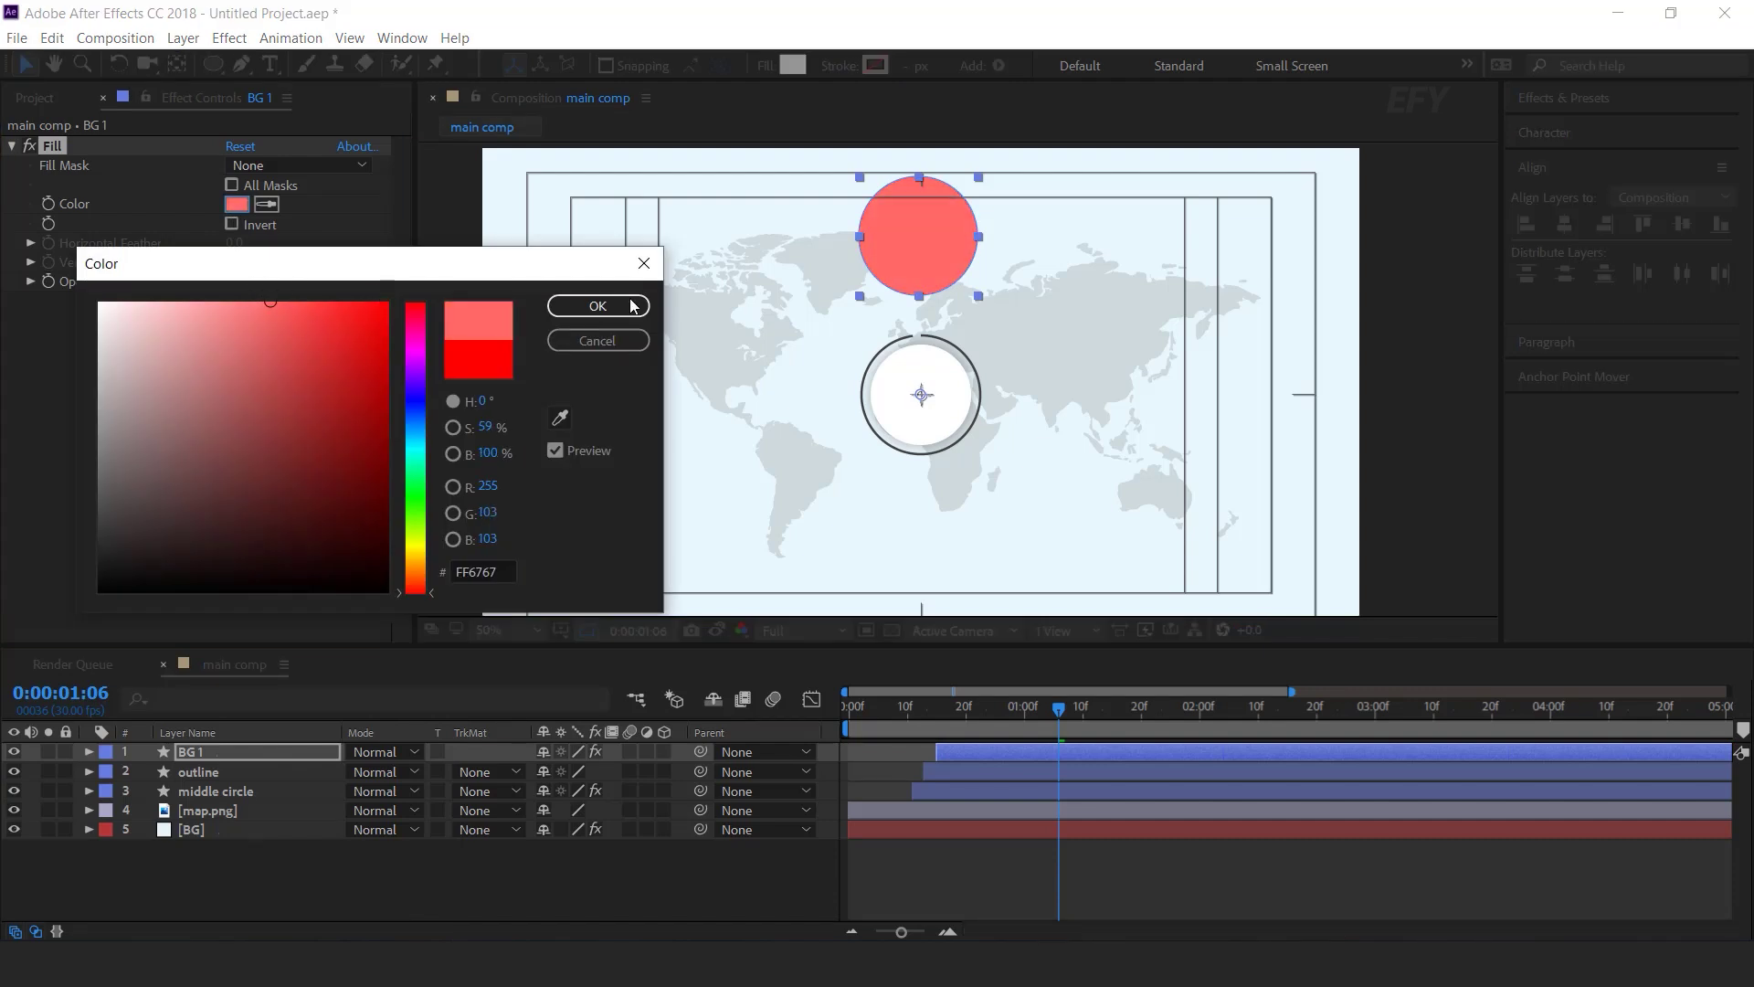
pyautogui.click(597, 306)
# - Move the BG 1 layer below the middle circle layer and preview the animation
pyautogui.moveTo(182, 753); pyautogui.dragTo(228, 805)
pyautogui.moveTo(1002, 710); pyautogui.dragTo(1088, 731)
pyautogui.press('space')
pyautogui.press('space')
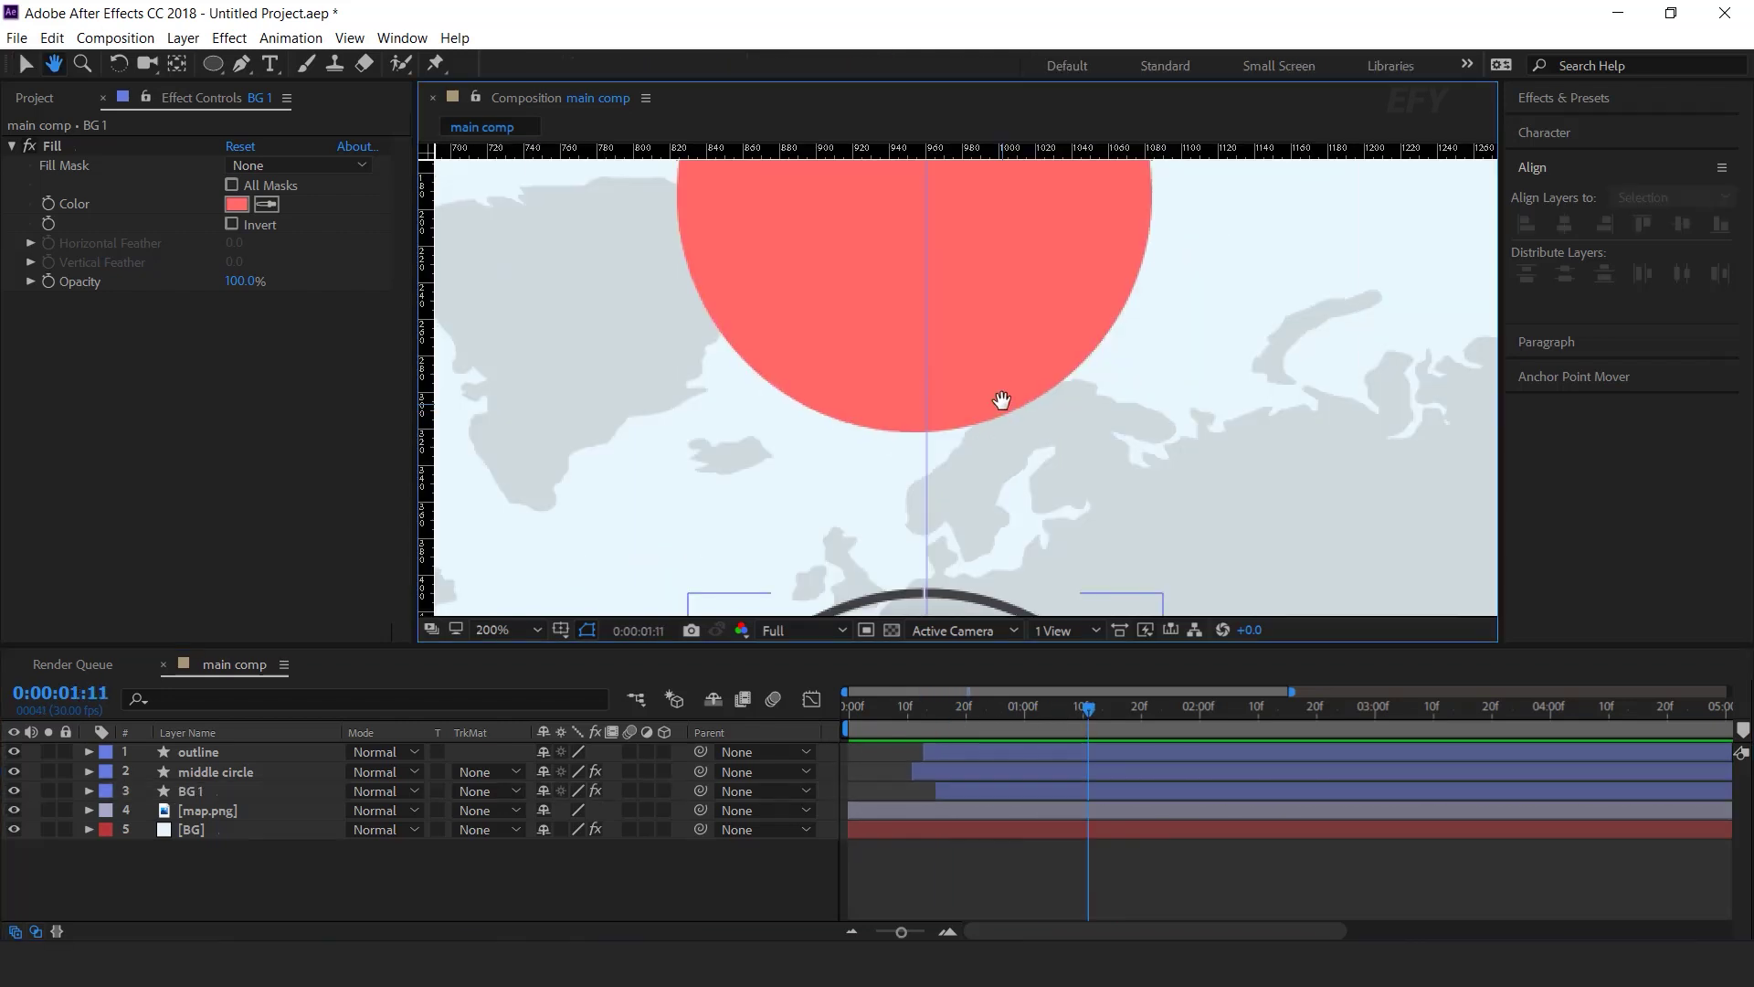
# - Draw a downward-pointing triangle with the Pen tool at the red circle's lower edge, its tip on the vertical centre guide
pyautogui.moveTo(1001, 400); pyautogui.dragTo(1006, 354)
pyautogui.scroll(1, 946, 411)
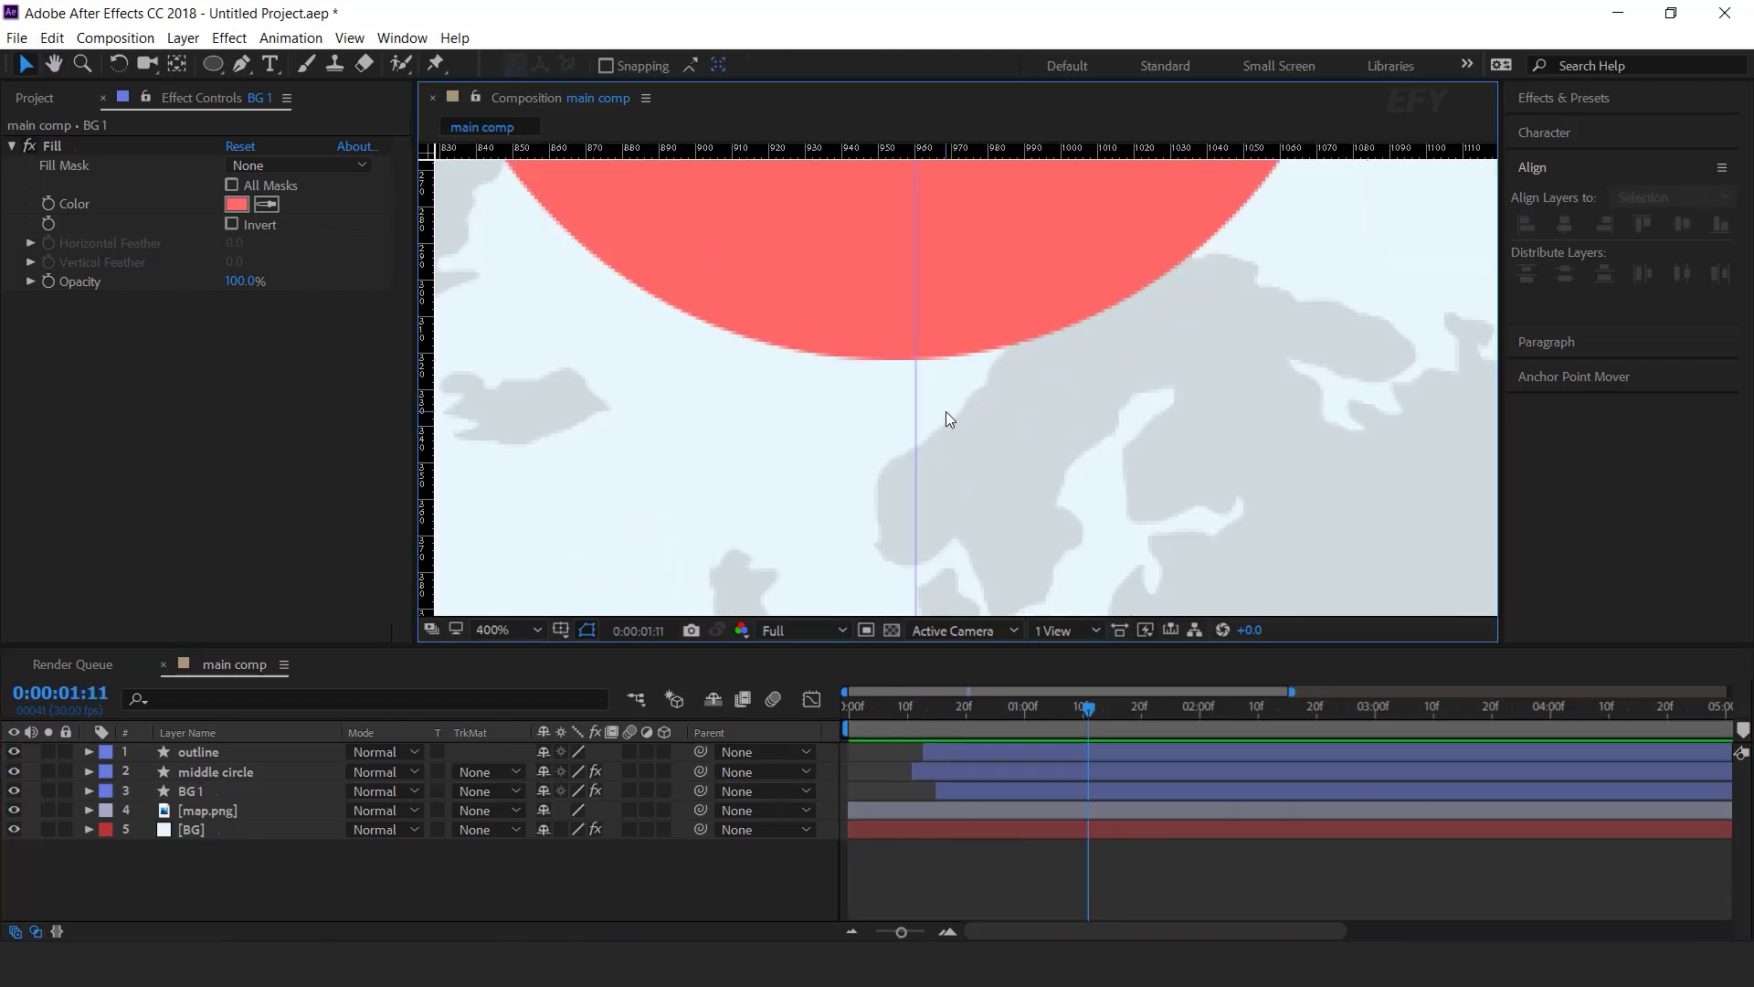
pyautogui.press('g')
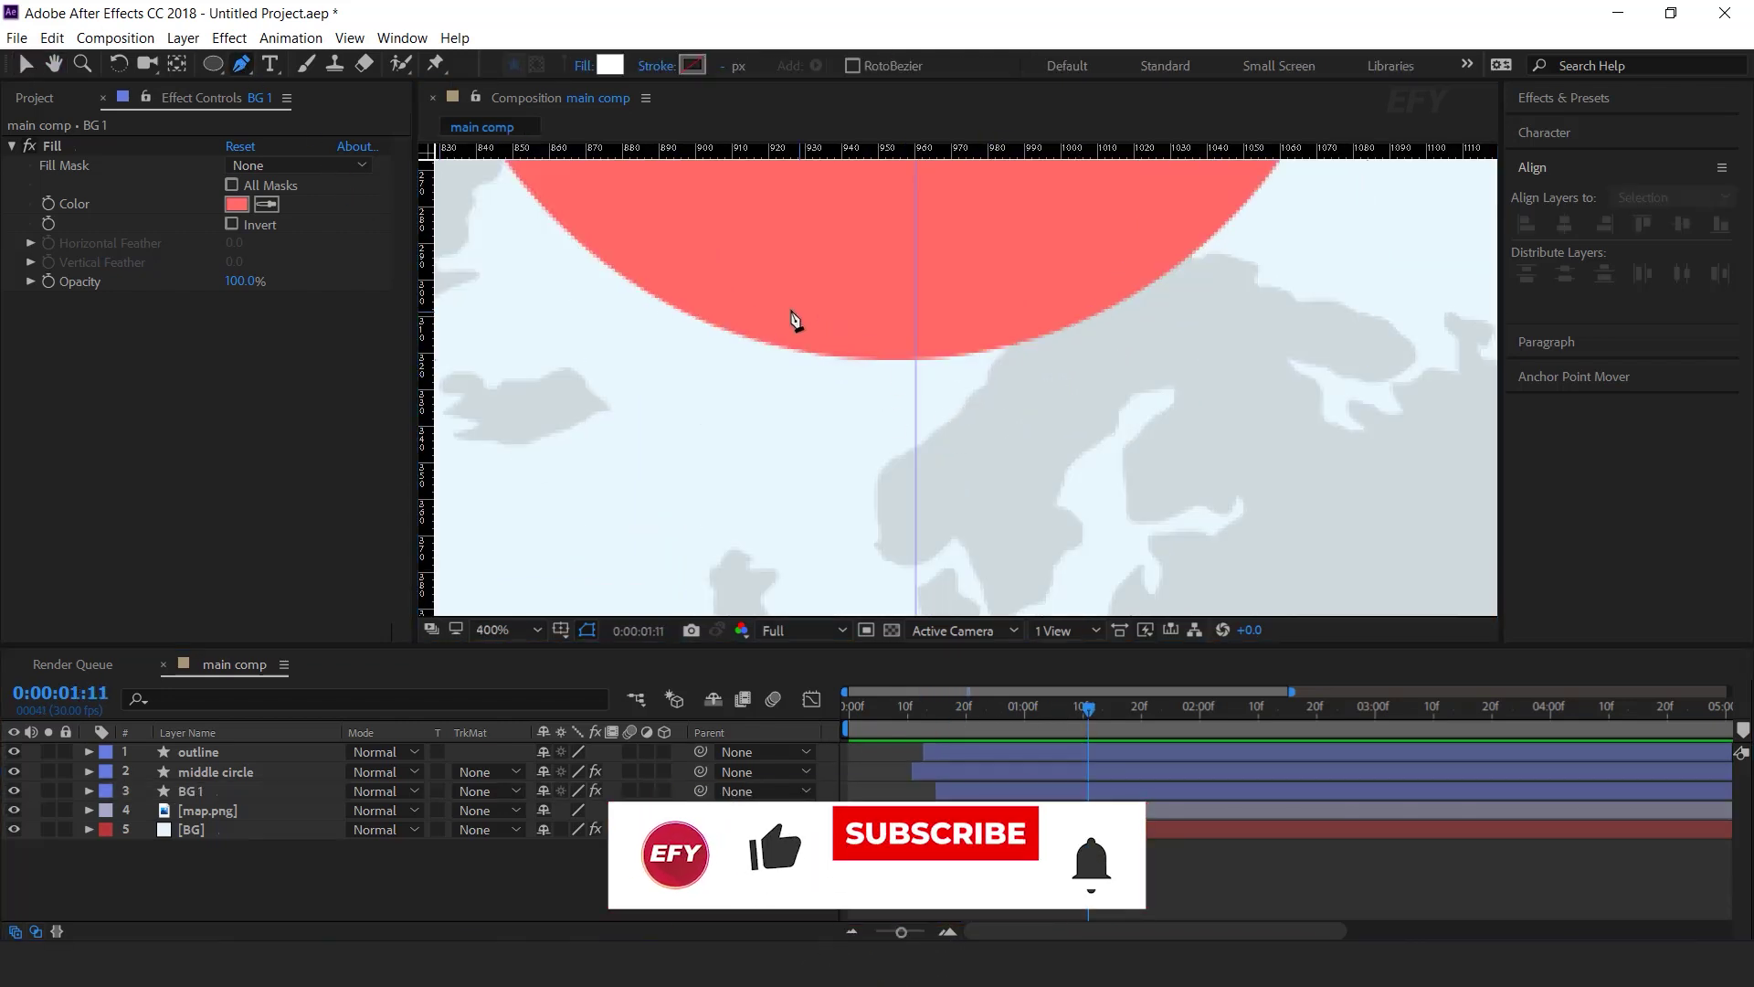
pyautogui.click(781, 308)
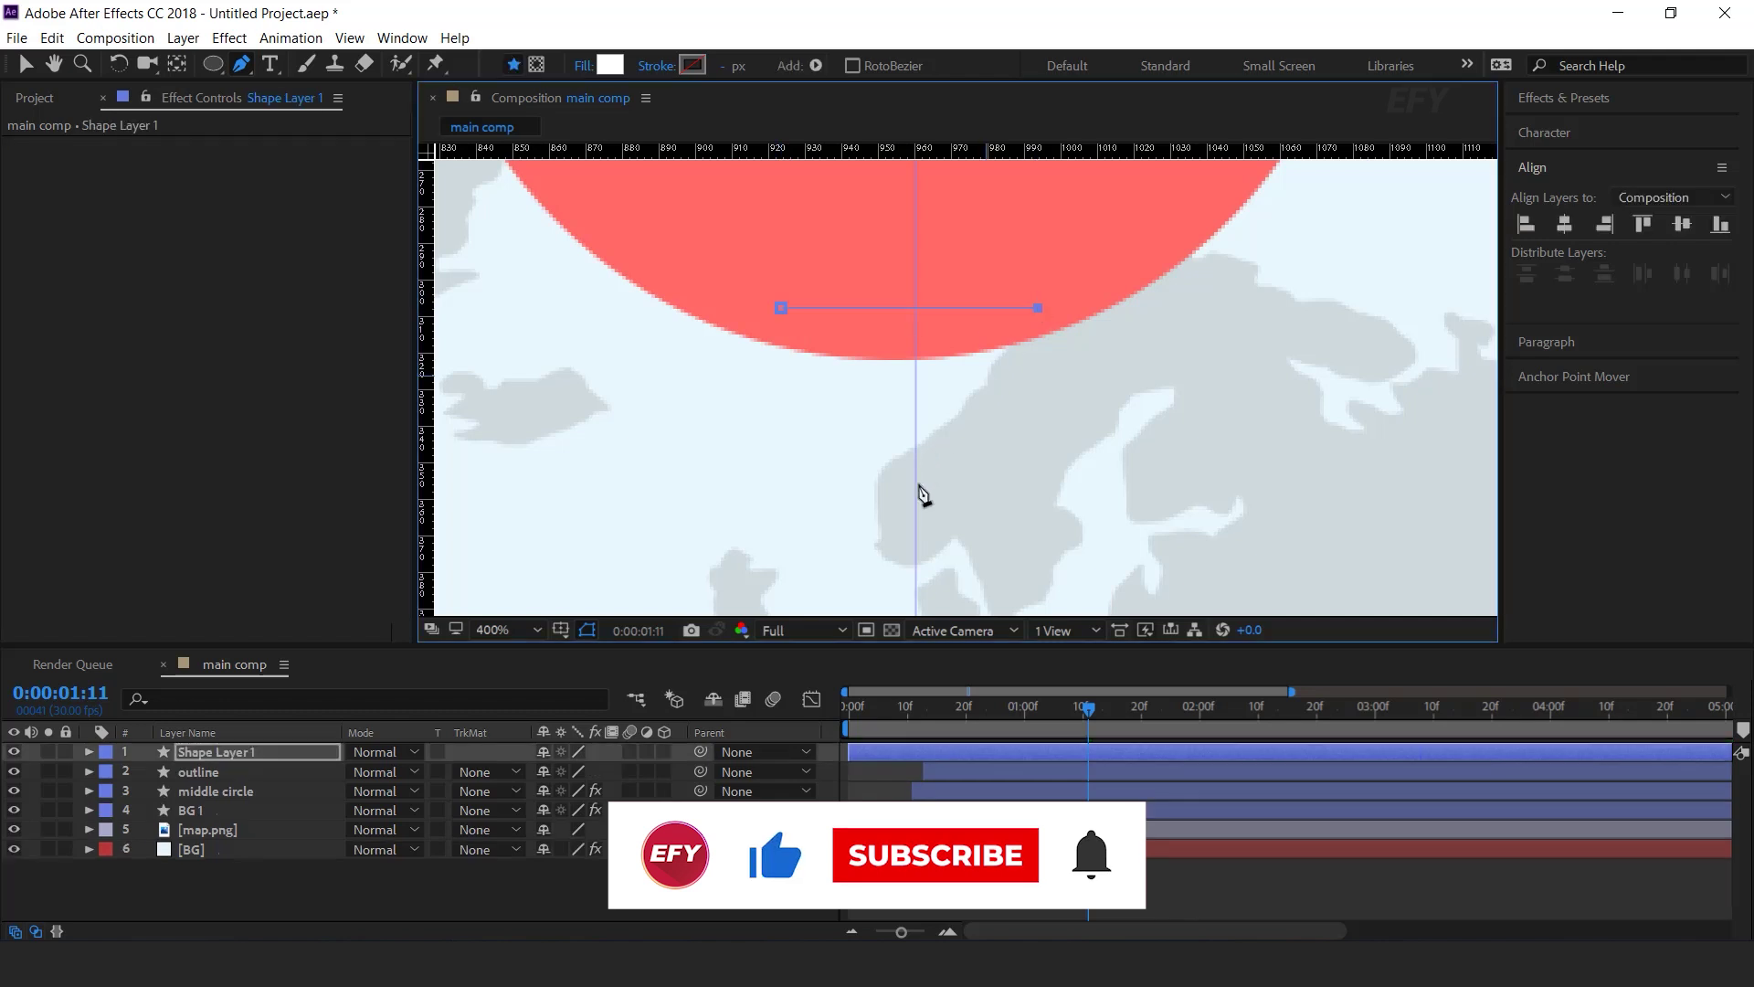
pyautogui.click(781, 309)
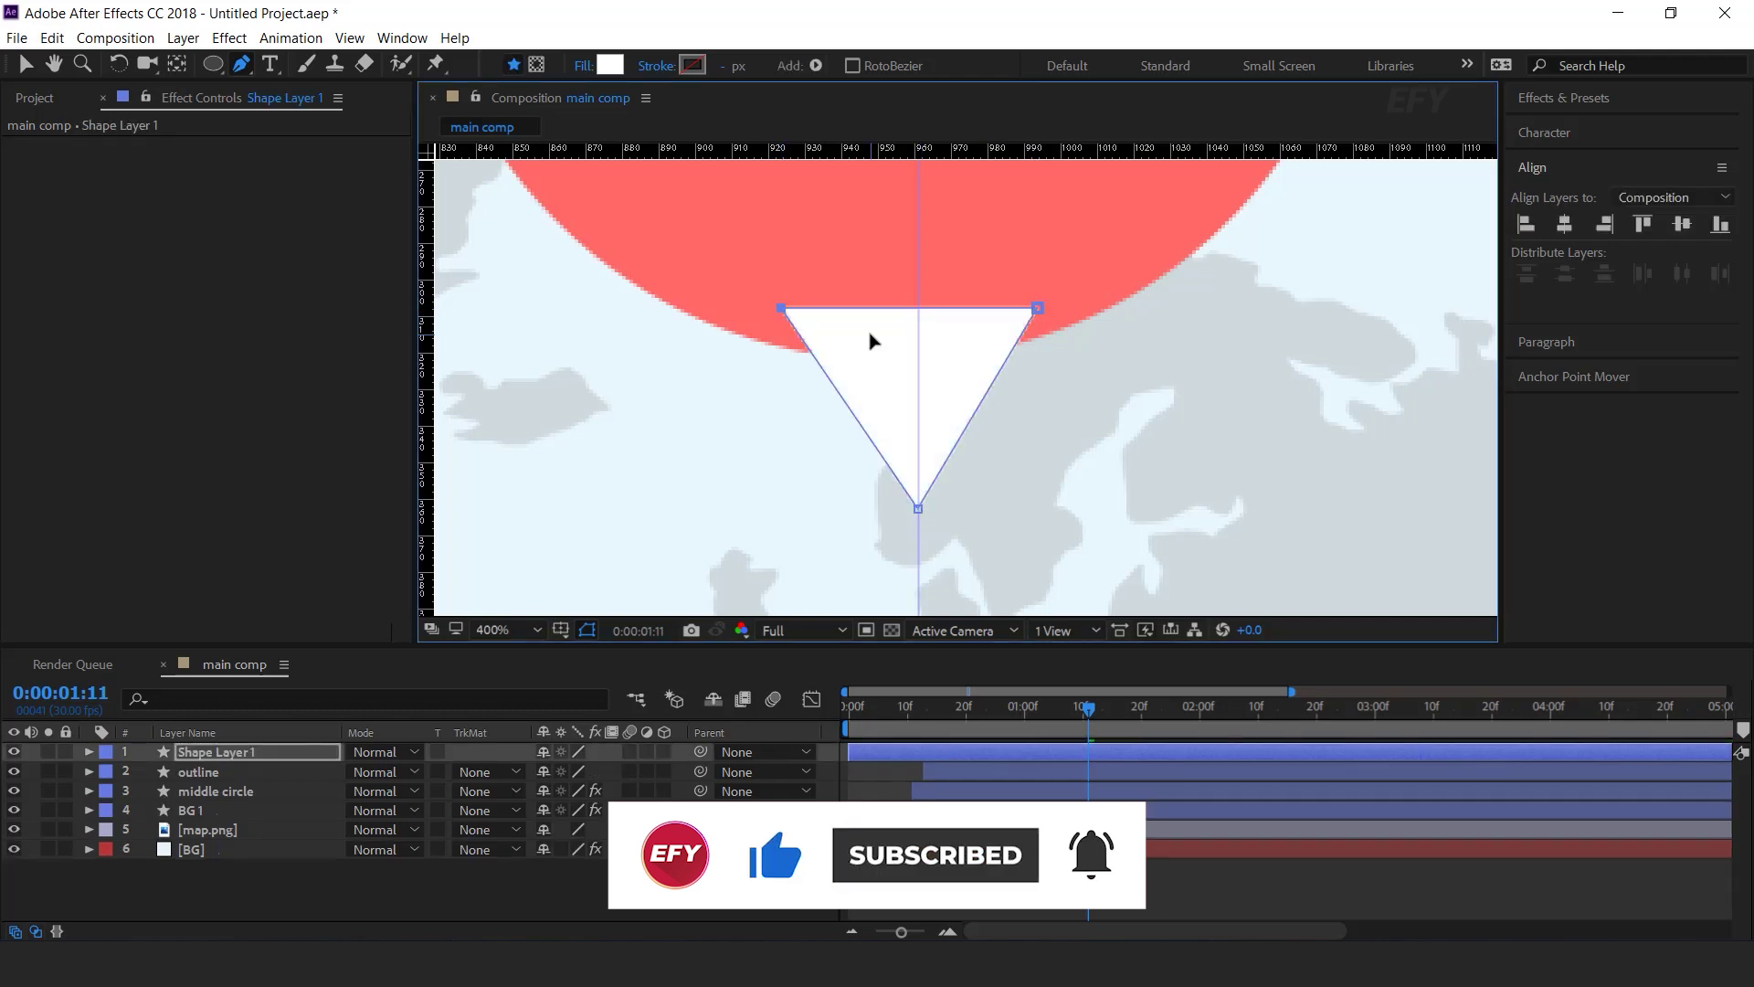
# - Adjust the triangle's corner points so it is slightly wider and symmetric about the vertical guide
pyautogui.press('v')
pyautogui.press('/')
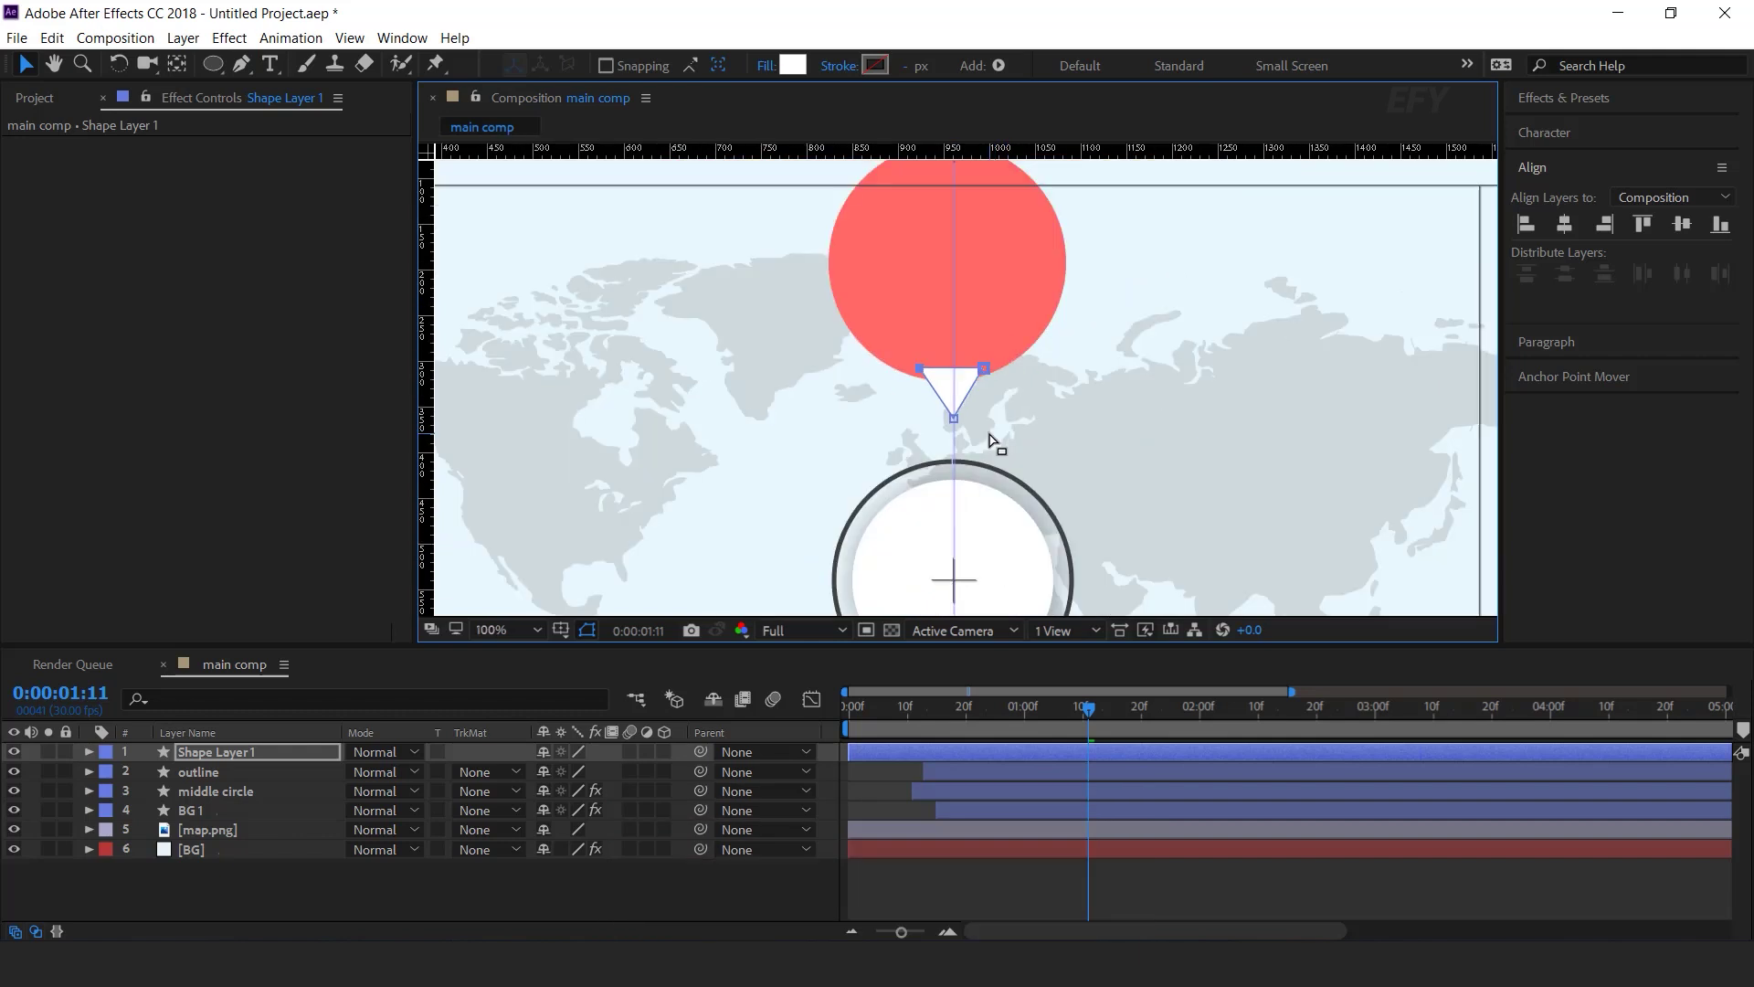
pyautogui.scroll(2, 970, 506)
pyautogui.moveTo(960, 539); pyautogui.dragTo(947, 368)
pyautogui.press('space')
pyautogui.moveTo(1022, 170); pyautogui.dragTo(1054, 388)
pyautogui.scroll(4, 996, 415)
pyautogui.click(942, 387)
pyautogui.scroll(-5, 960, 402)
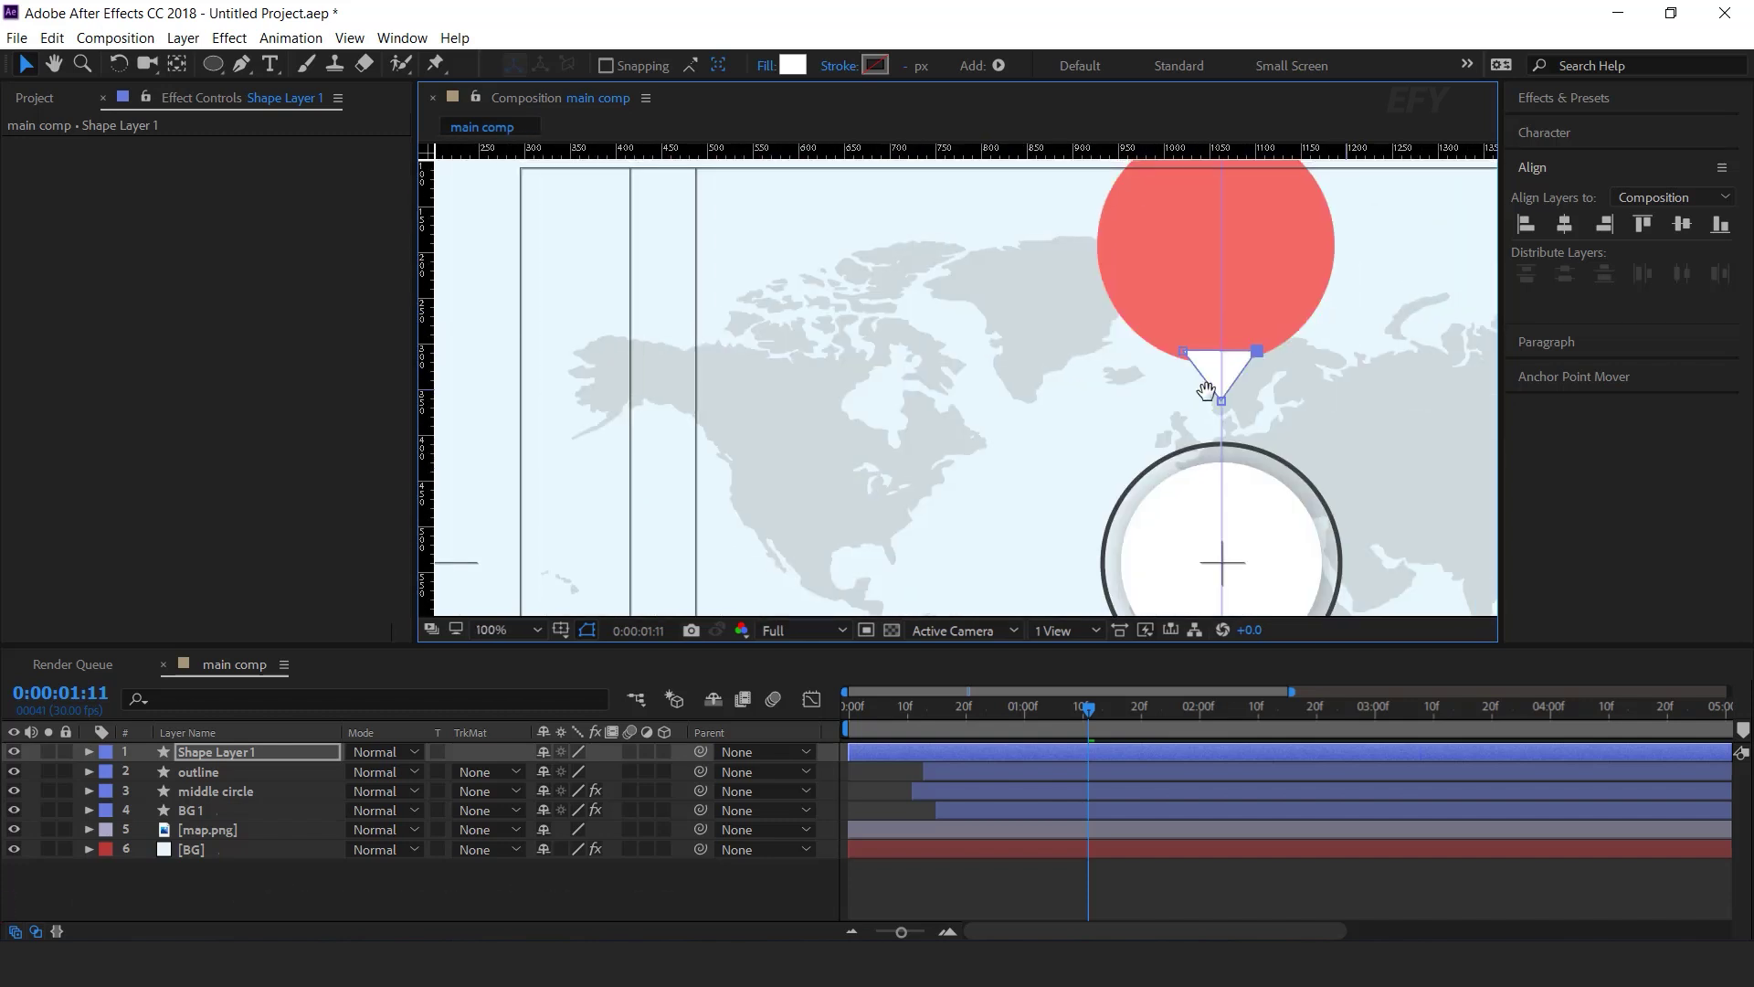
pyautogui.moveTo(1206, 392); pyautogui.dragTo(1090, 389)
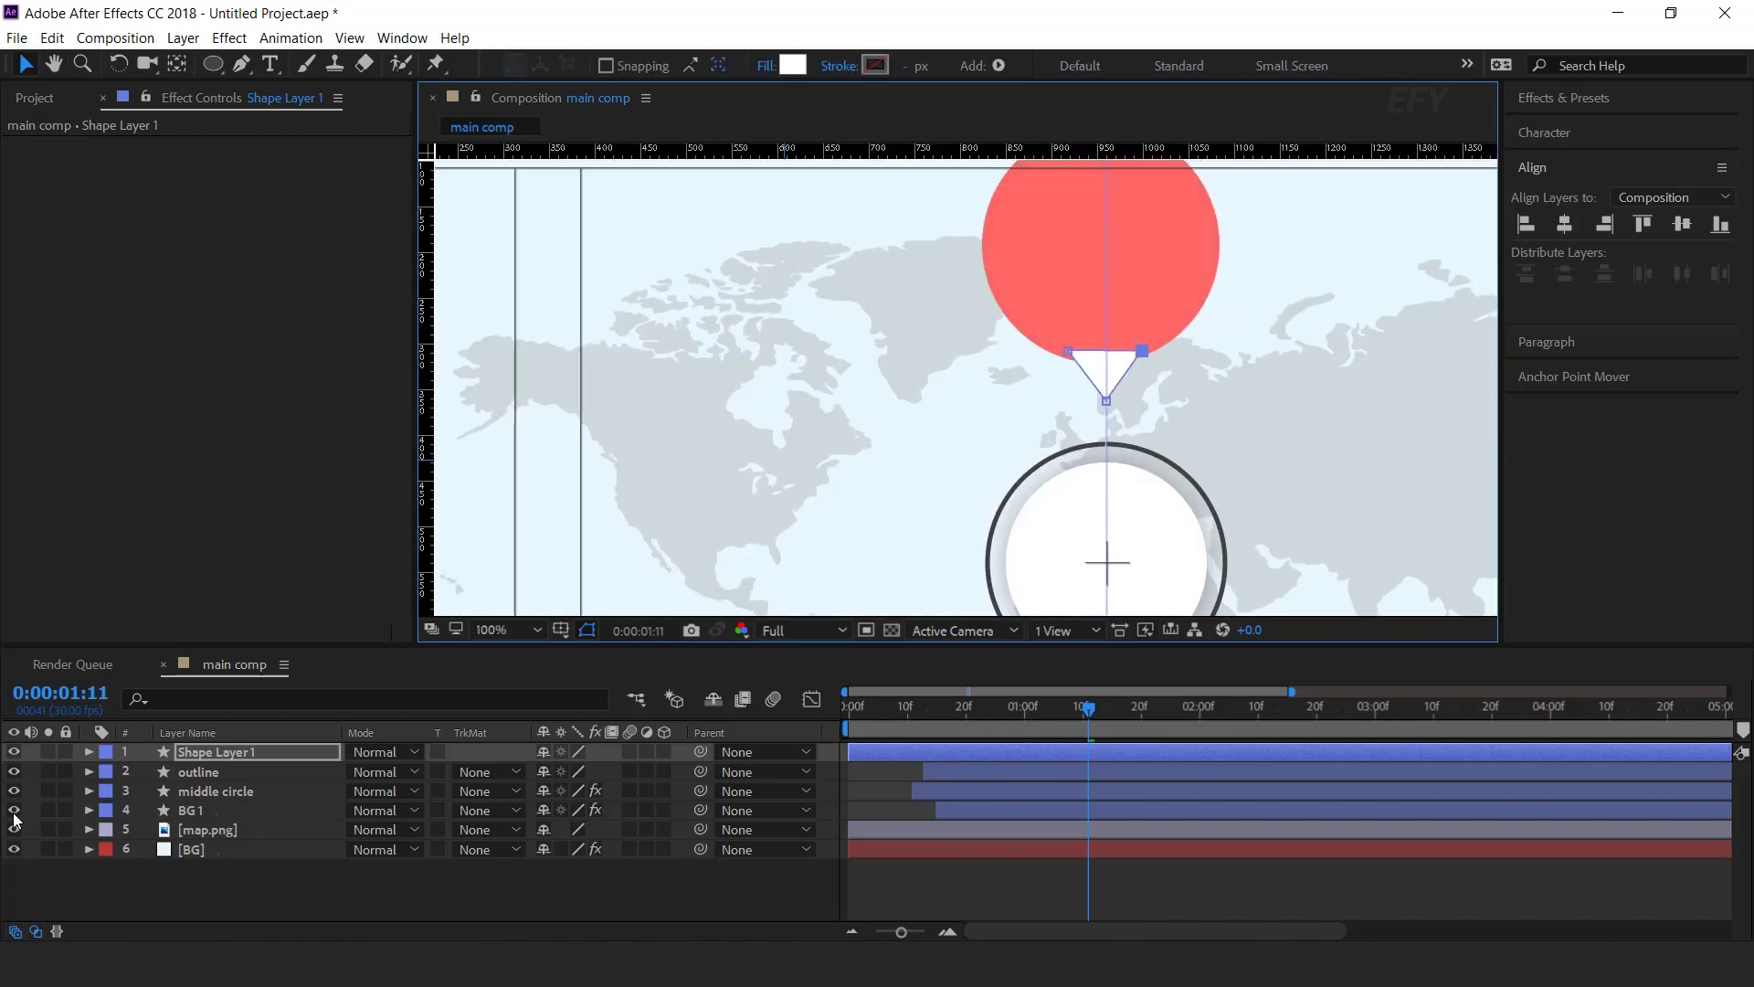
# - Rename the new shape layer to "triangle" and place it directly below BG 1
pyautogui.click(213, 755)
pyautogui.press('Return')
pyautogui.write('triangle')
pyautogui.press('Return')
pyautogui.moveTo(241, 749); pyautogui.dragTo(256, 813)
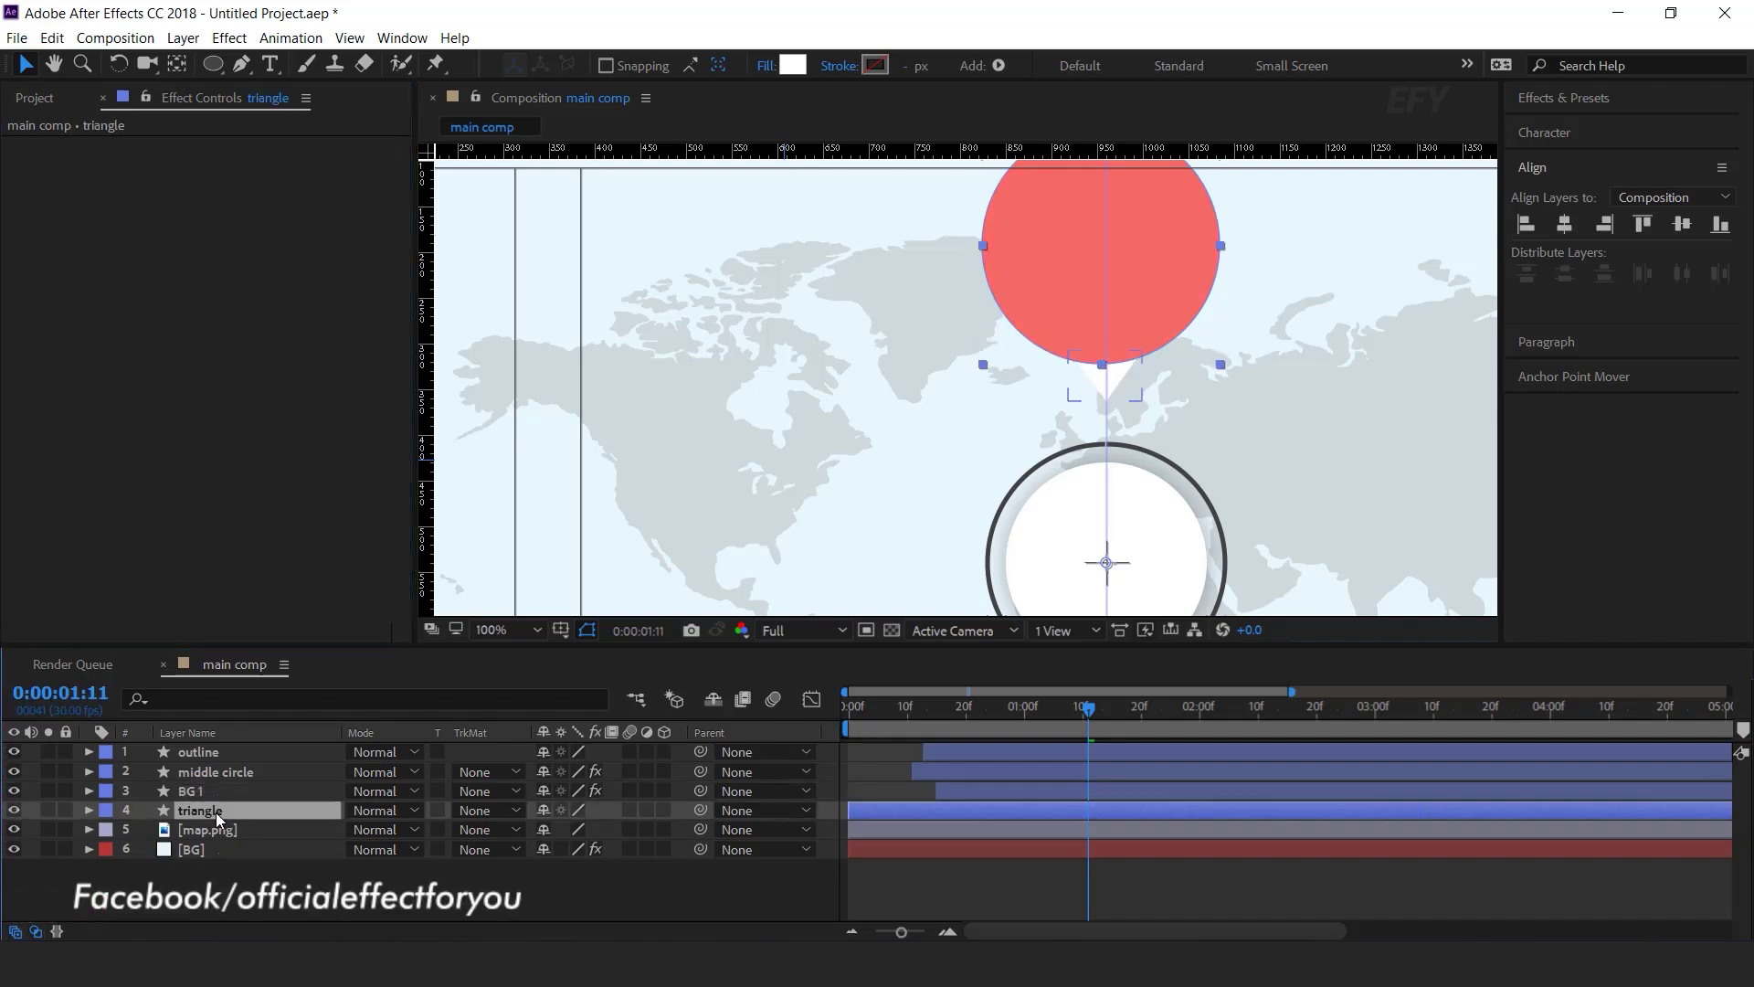
# - Copy BG 1's Fill effect to the triangle layer and change its colour to a darker red, about C71818
pyautogui.hotkey('ctrl', 'v')
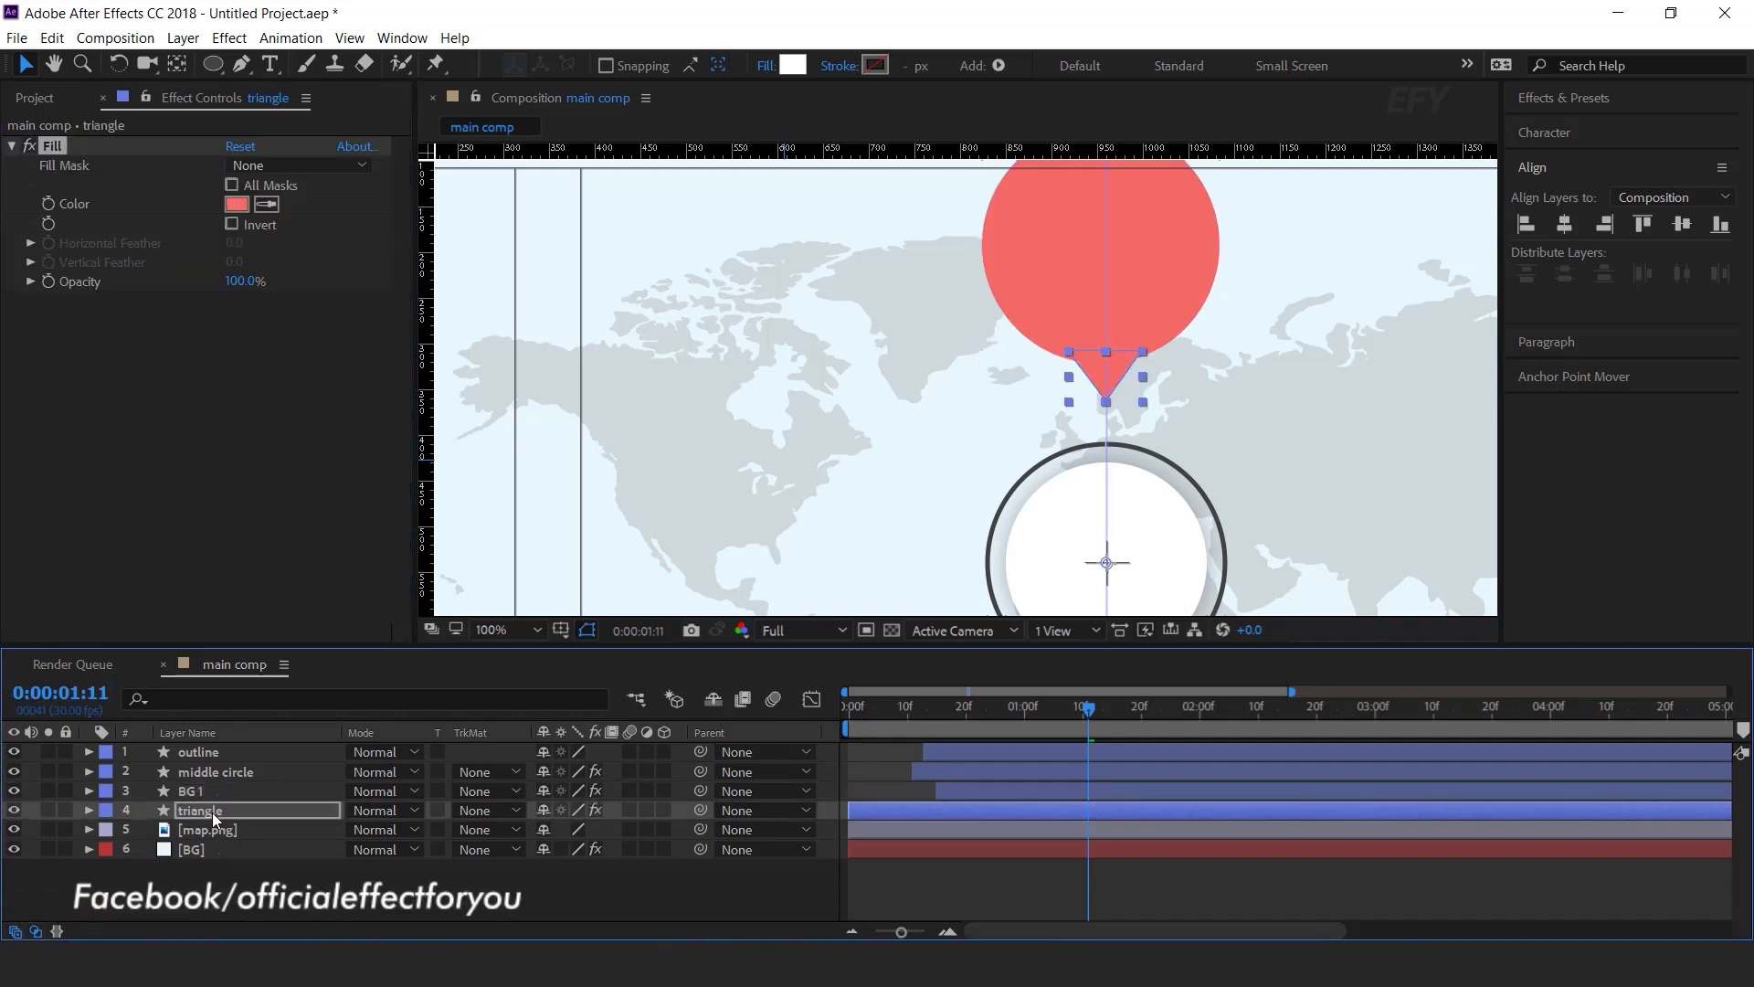
pyautogui.click(236, 203)
pyautogui.click(354, 365)
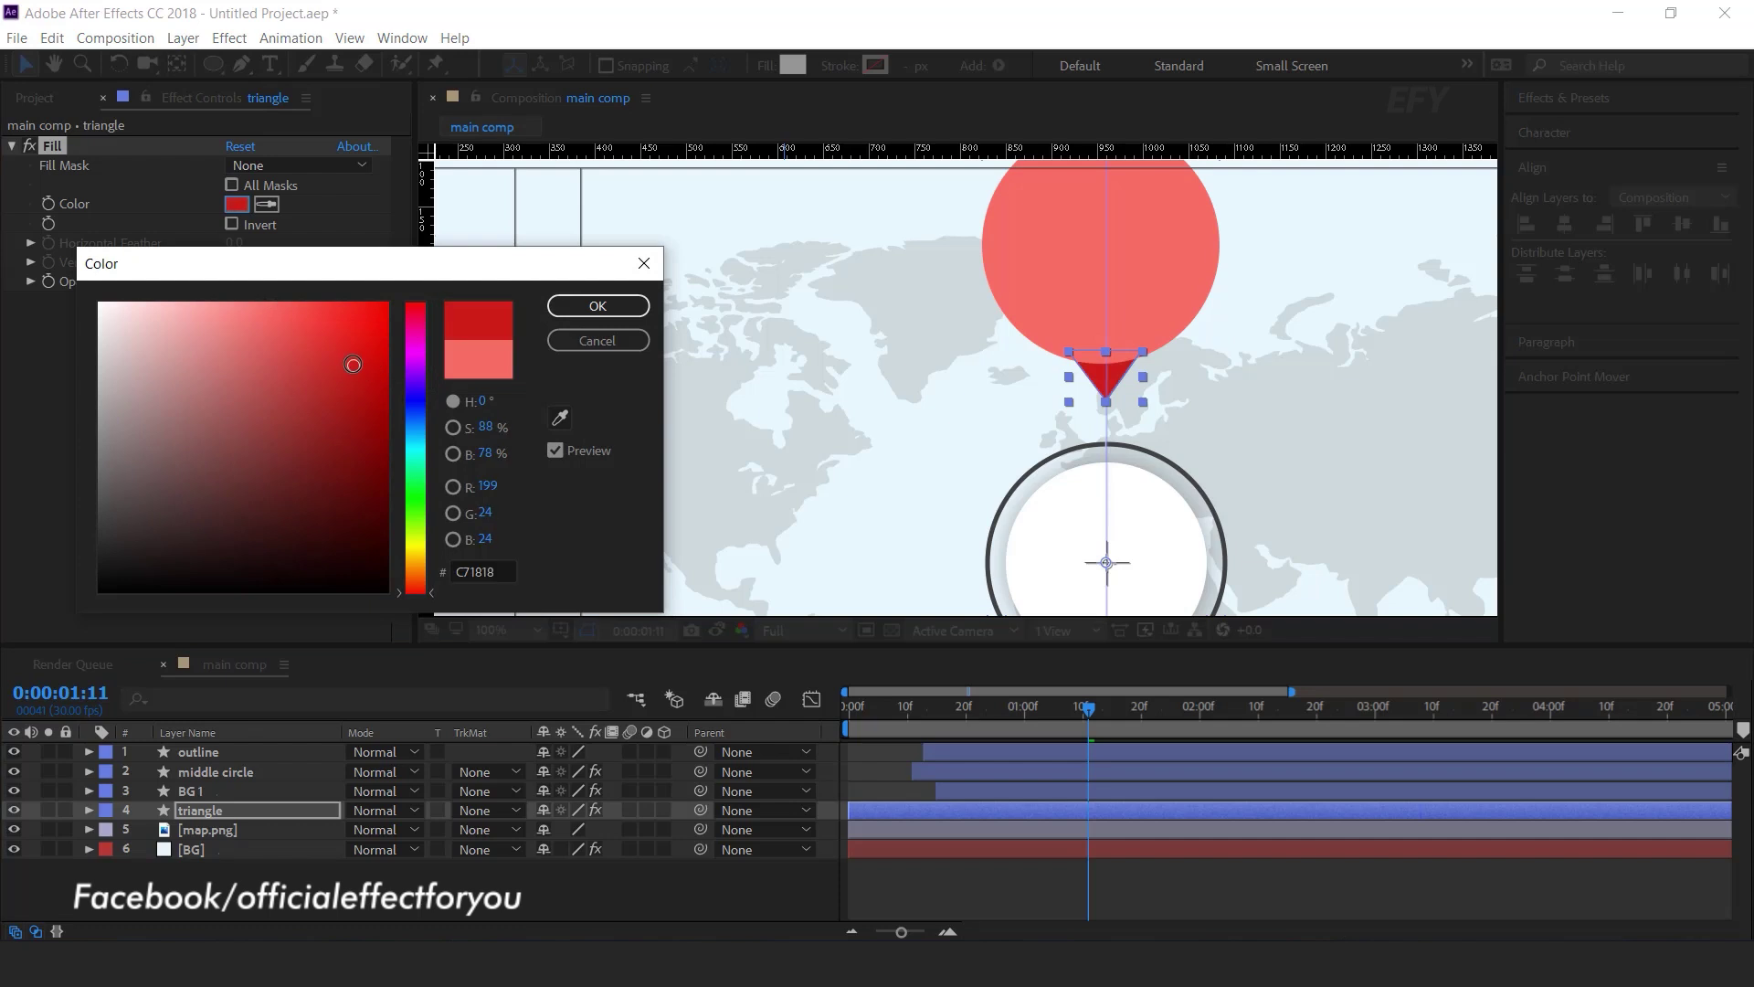
pyautogui.click(598, 305)
pyautogui.click(711, 897)
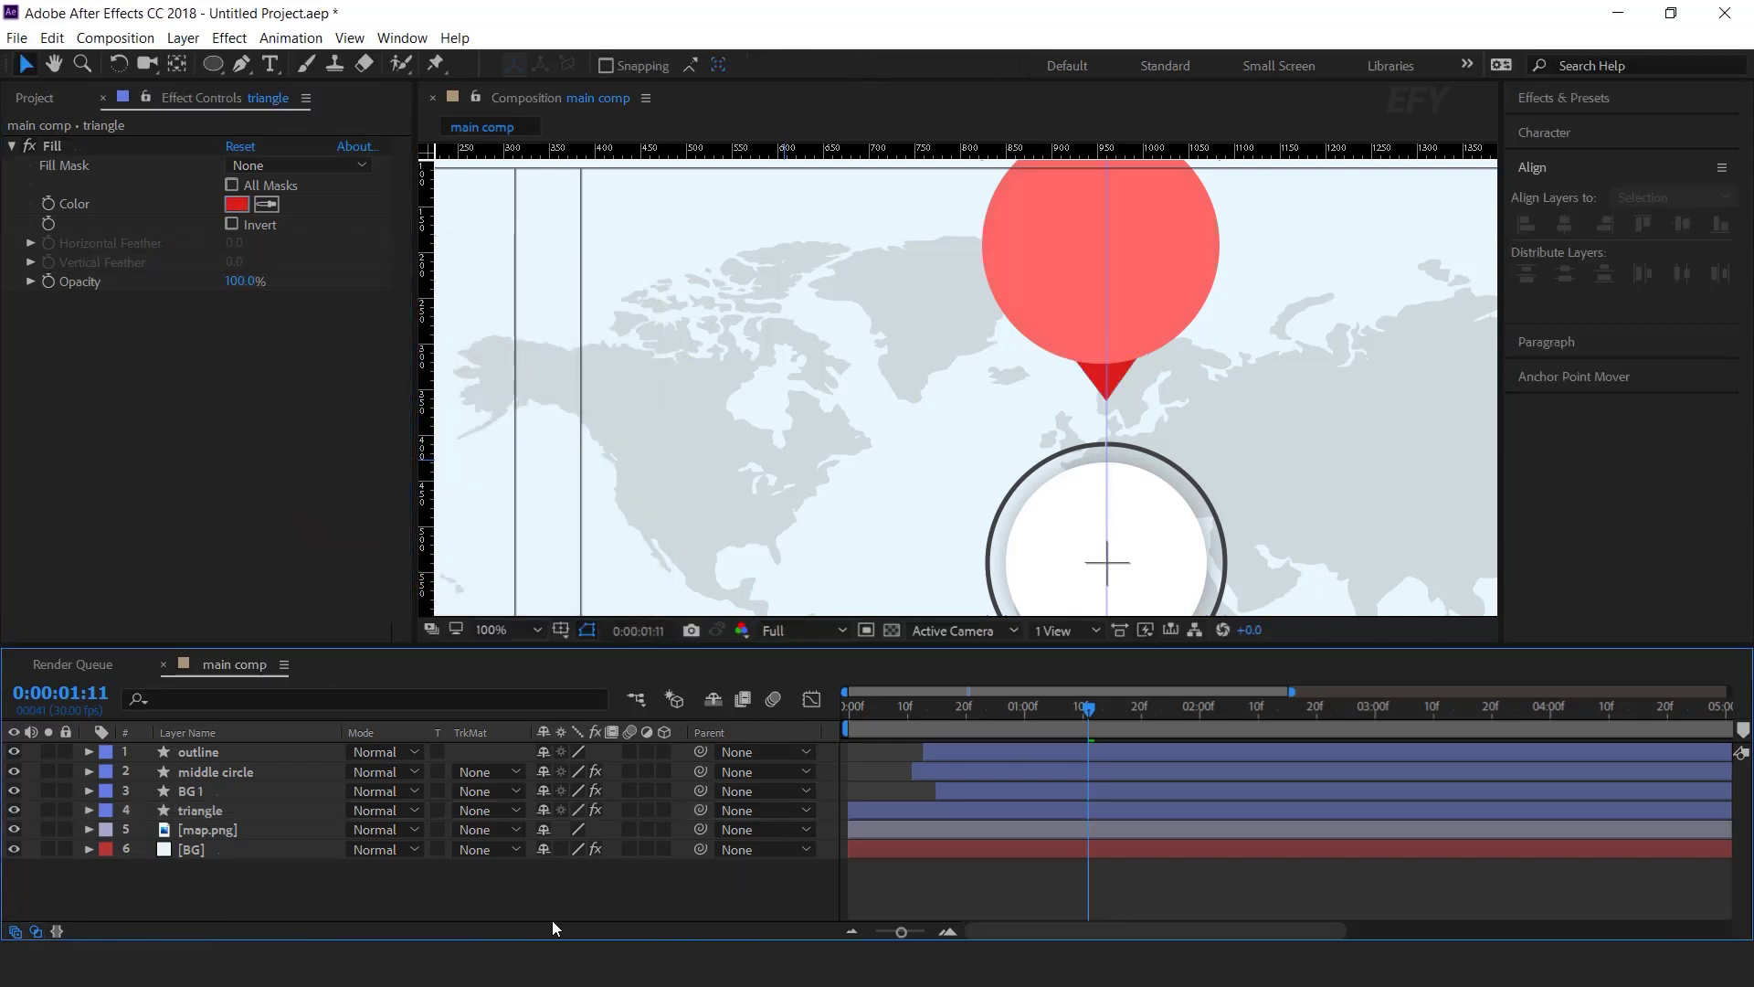
# - Apply a Drop Shadow to BG 1 with 40% opacity, distance 0 and softness 47
pyautogui.click(199, 787)
pyautogui.hotkey('ctrl', 'space')
pyautogui.write('drop')
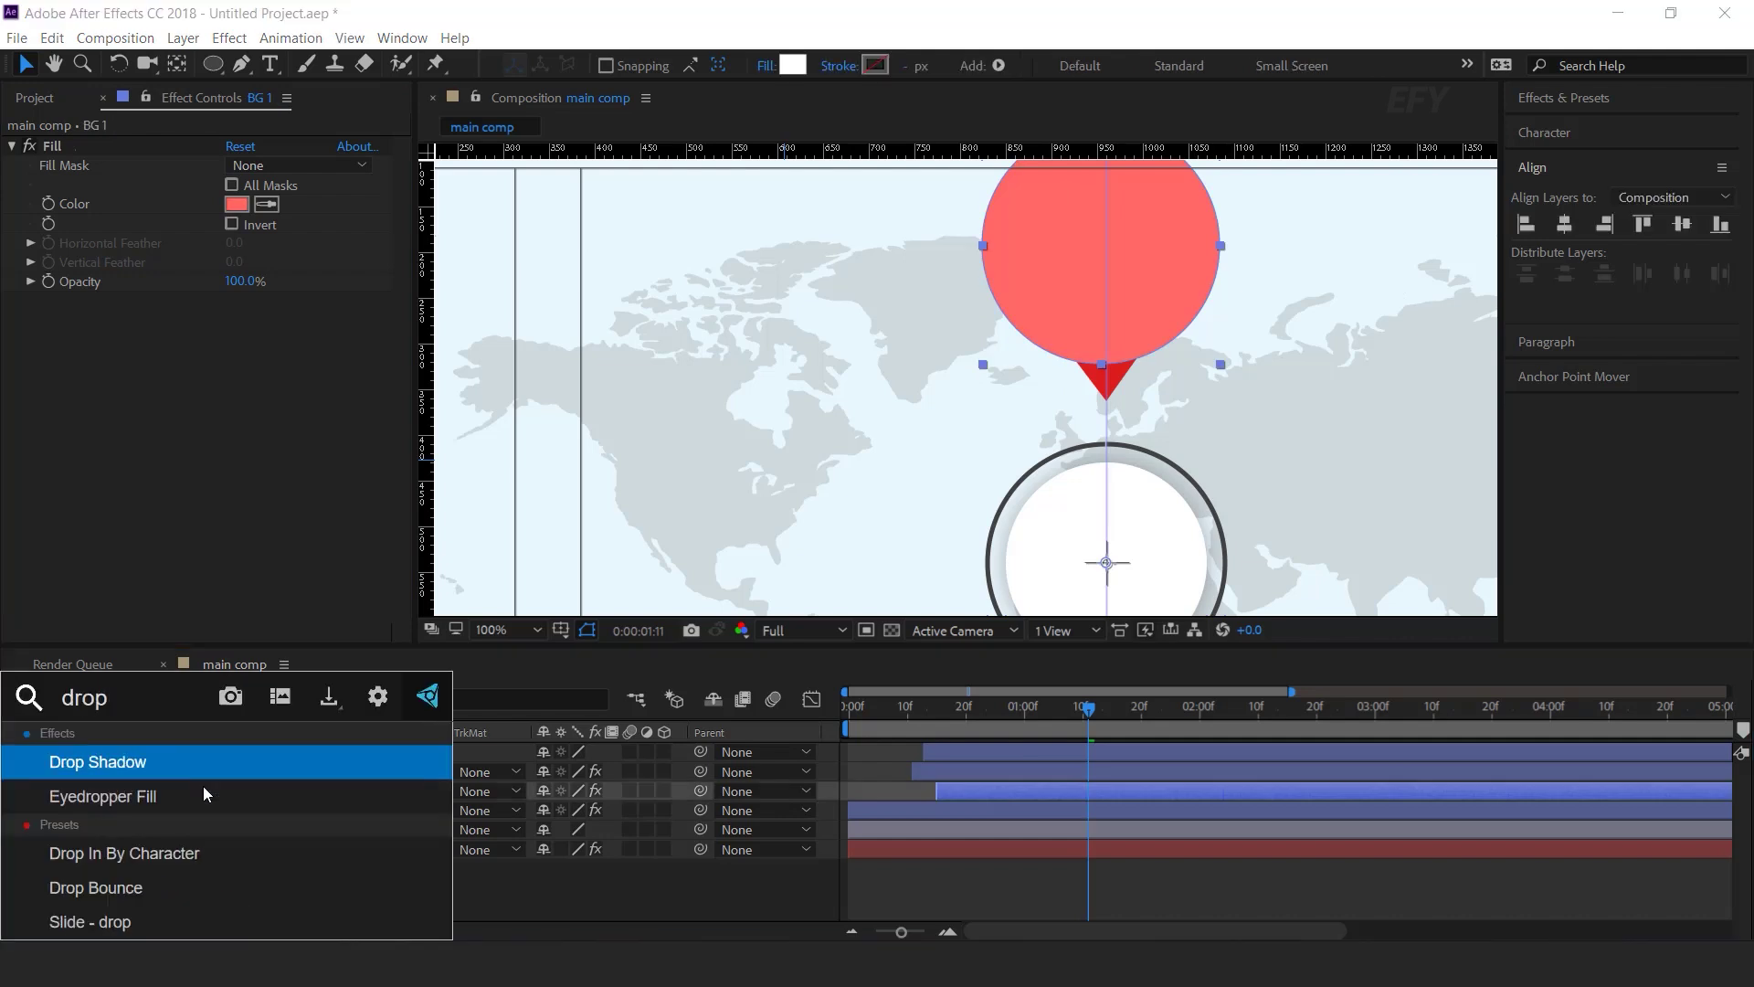
pyautogui.press('Return')
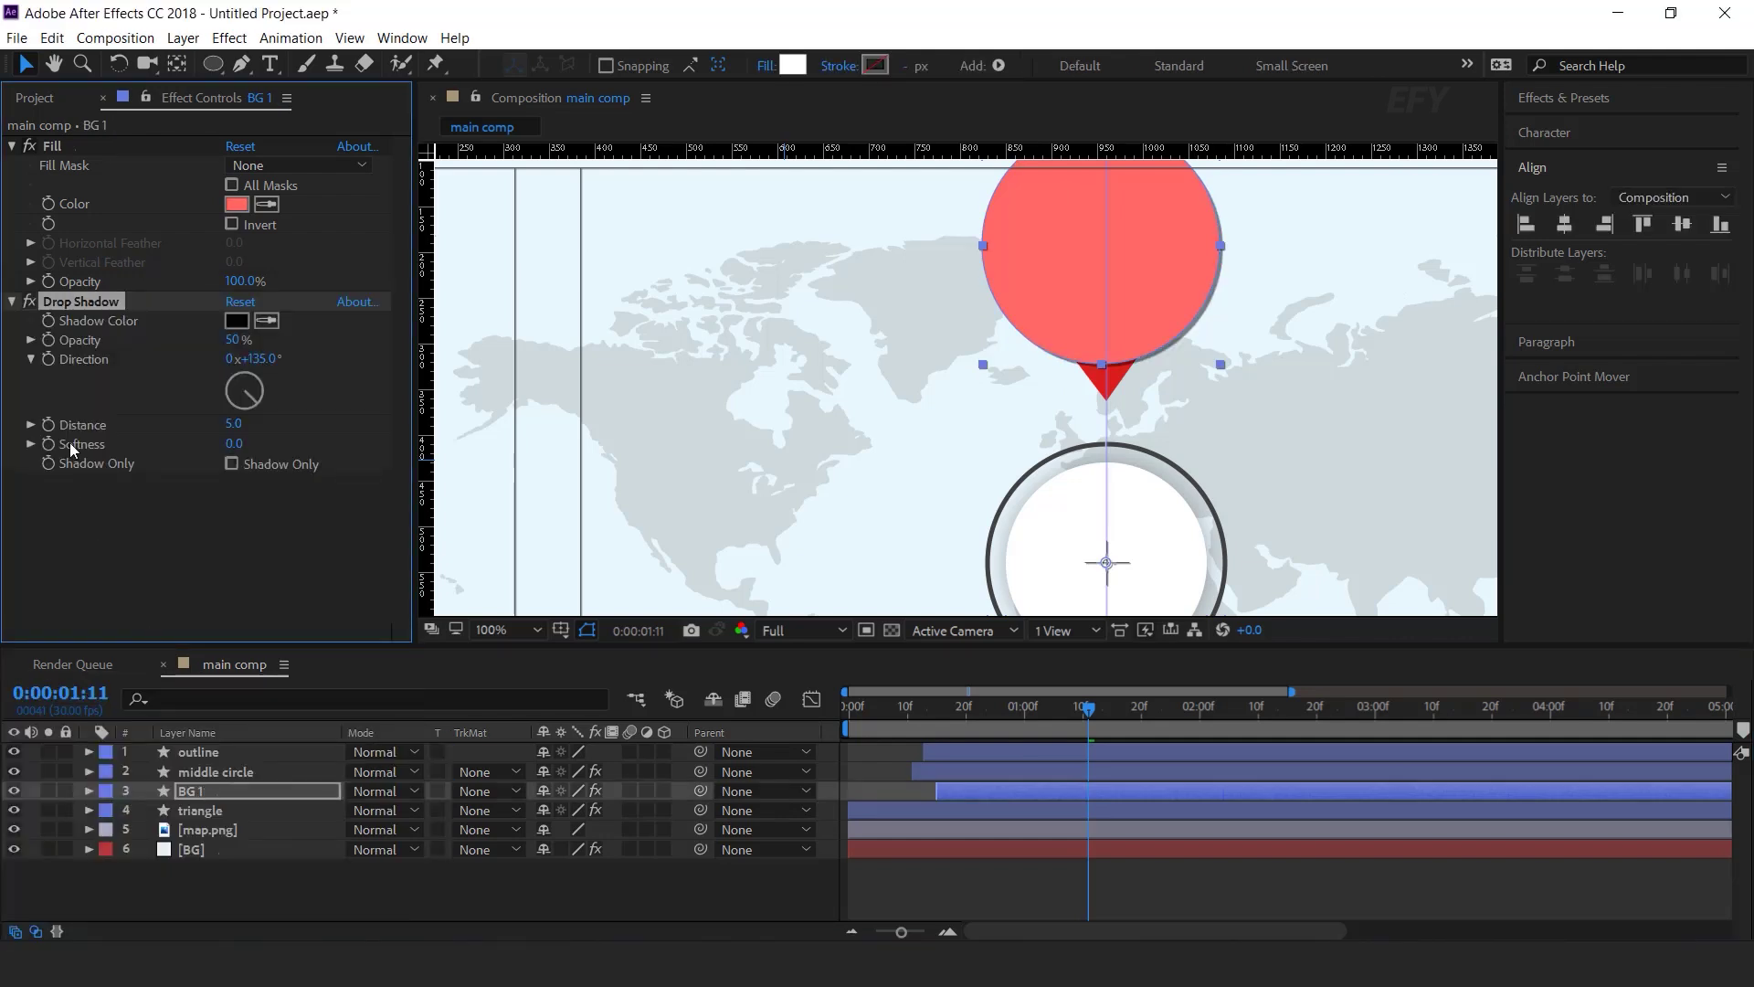
pyautogui.moveTo(254, 445); pyautogui.dragTo(275, 445)
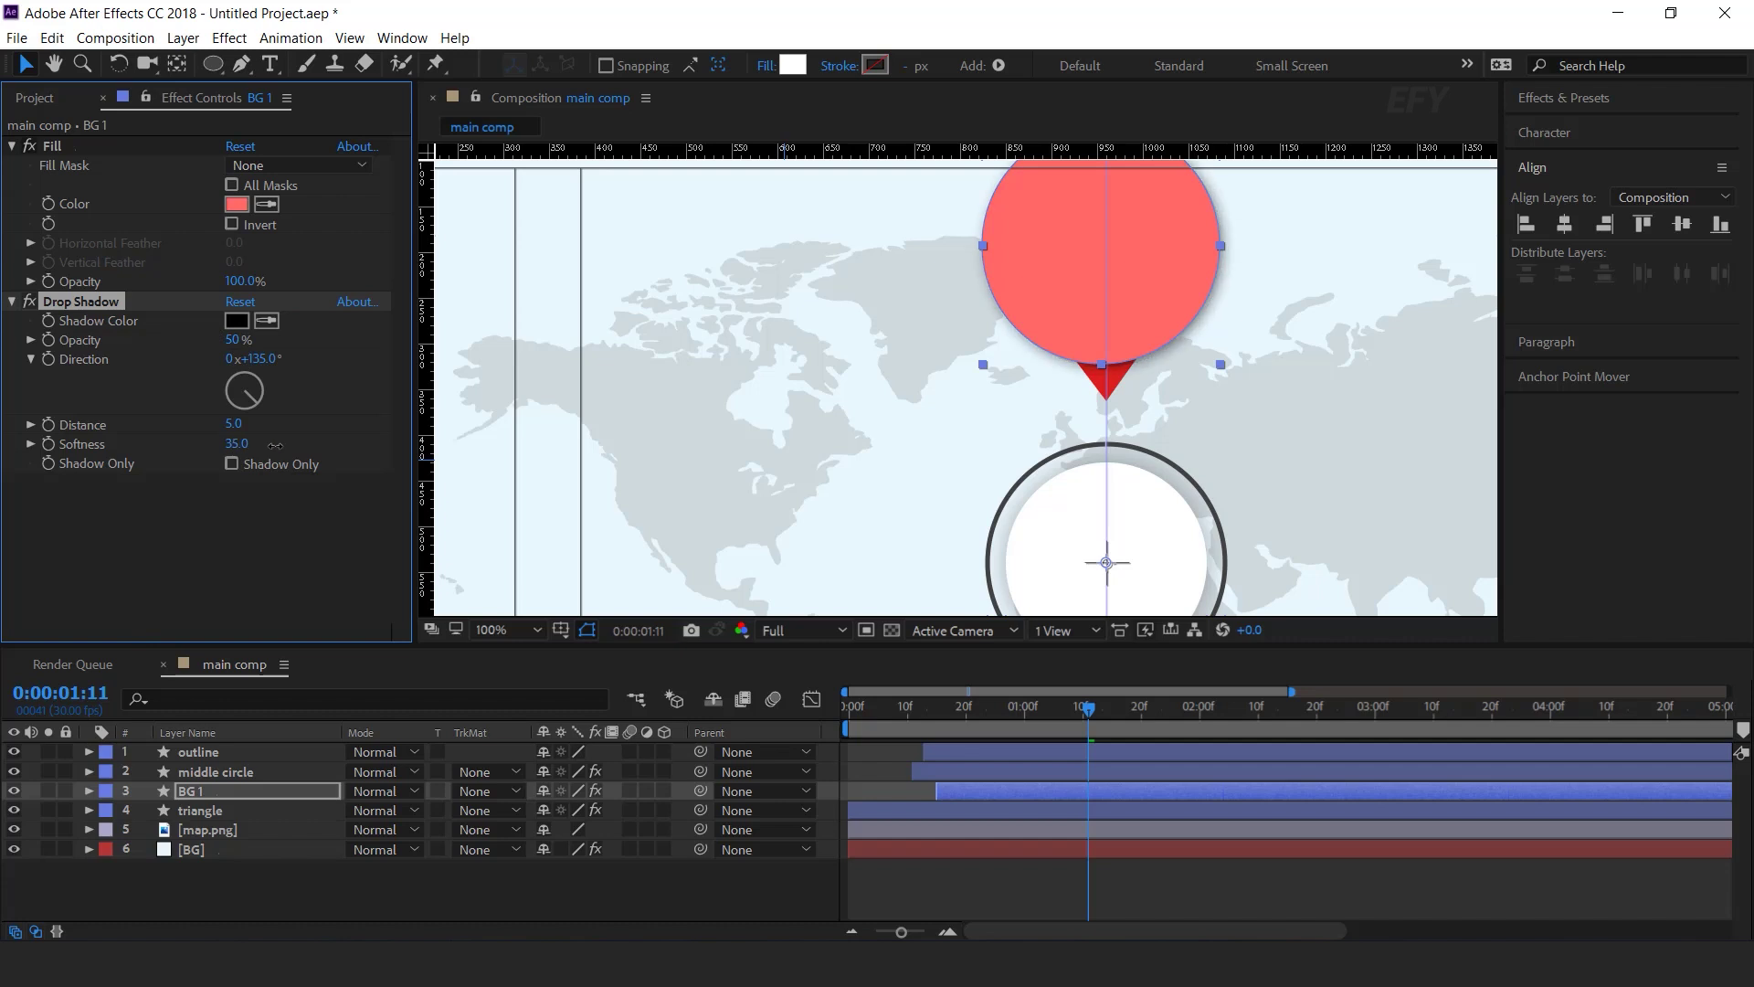
pyautogui.press('Return')
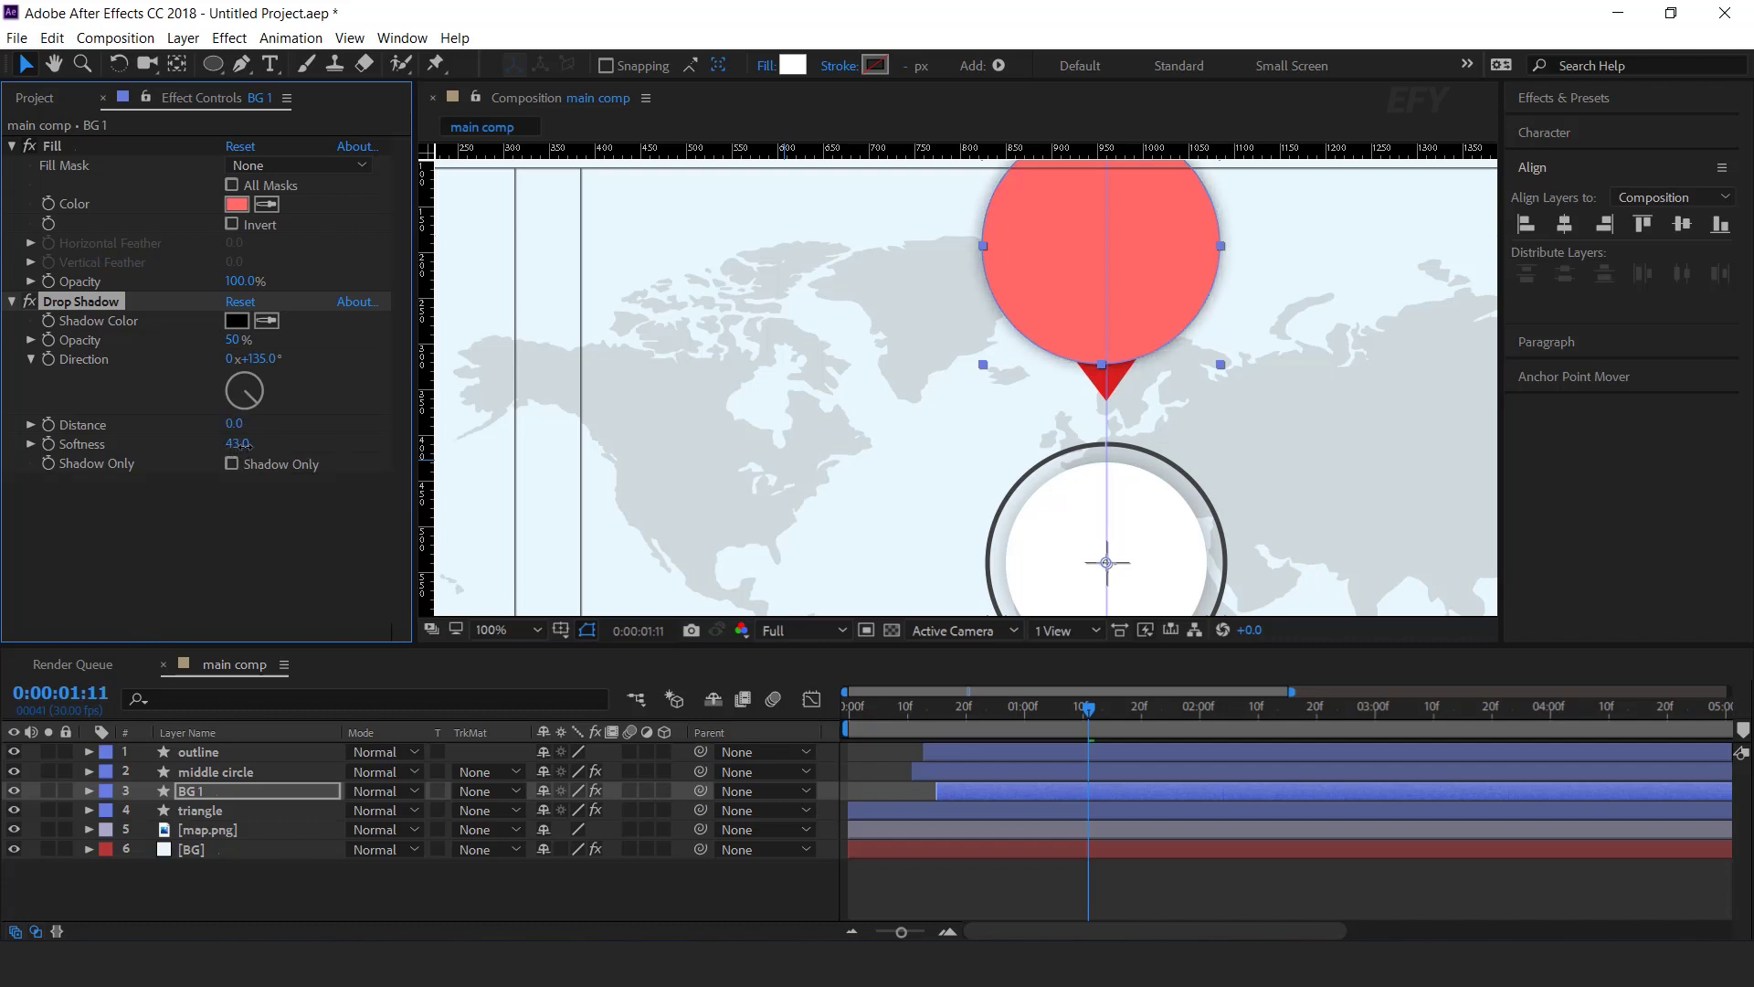
pyautogui.click(241, 337)
pyautogui.write('3')
pyautogui.write('40')
pyautogui.click(663, 885)
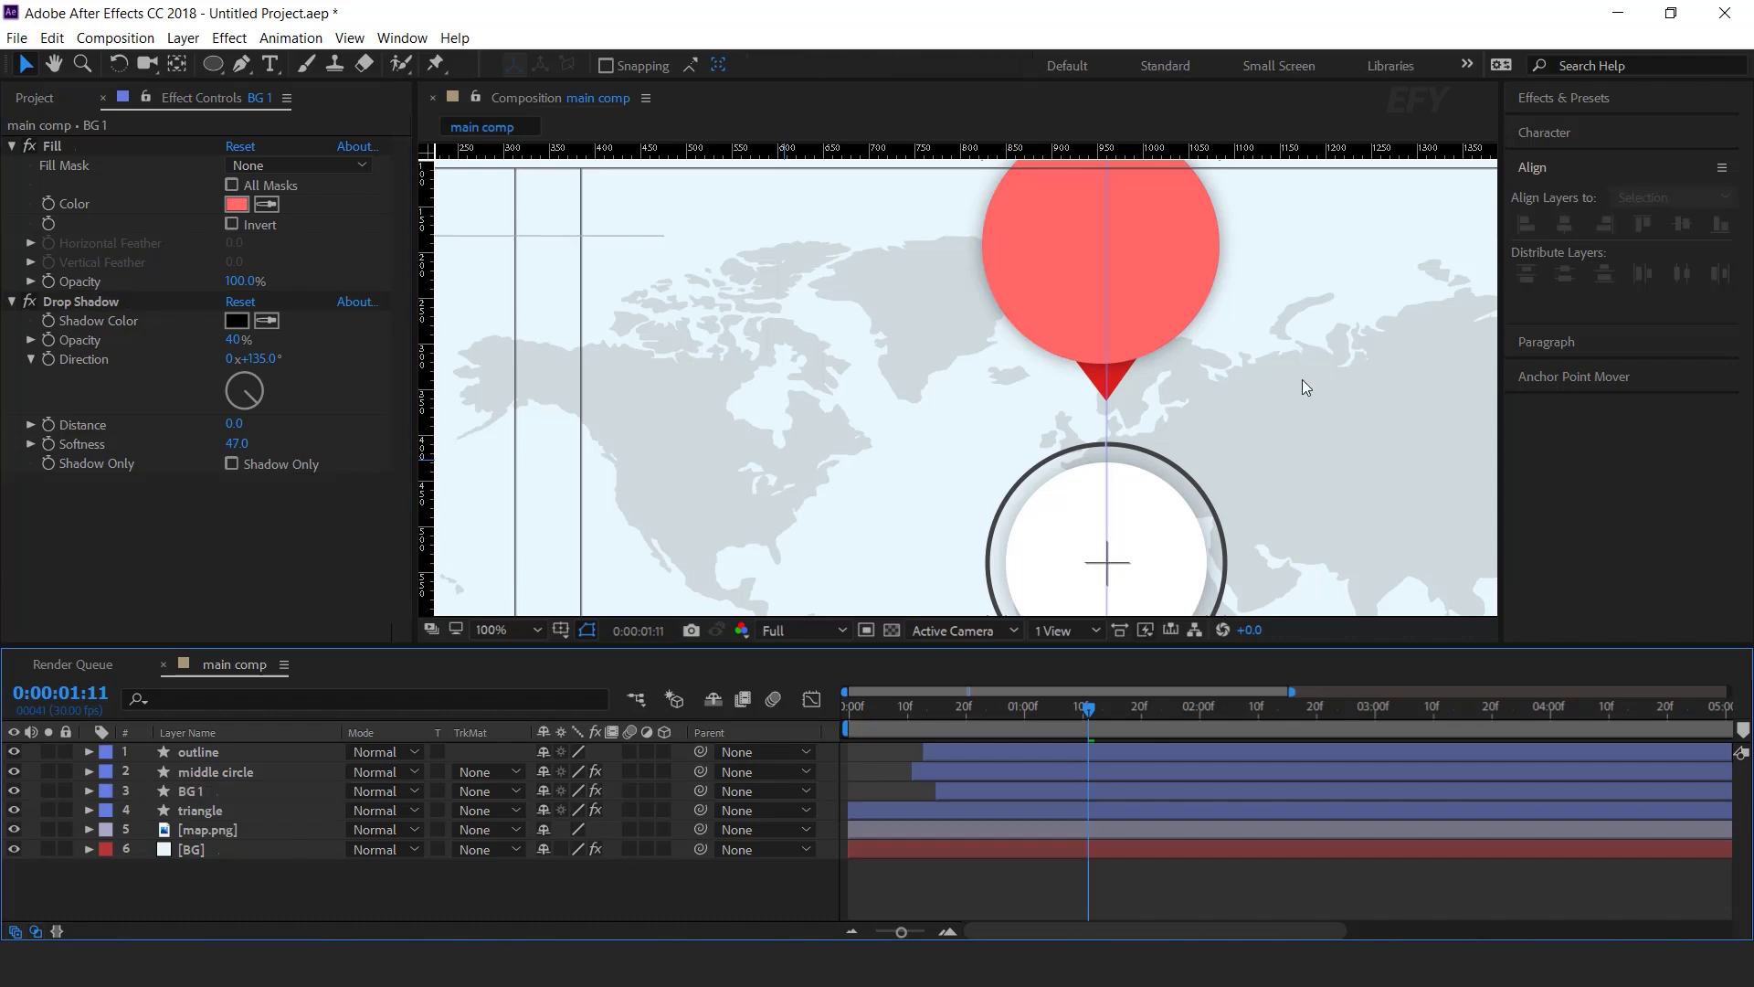
# - Parent the triangle layer to BG 1 and preview the animation from the start
pyautogui.moveTo(1302, 380); pyautogui.dragTo(1221, 392)
pyautogui.click(221, 812)
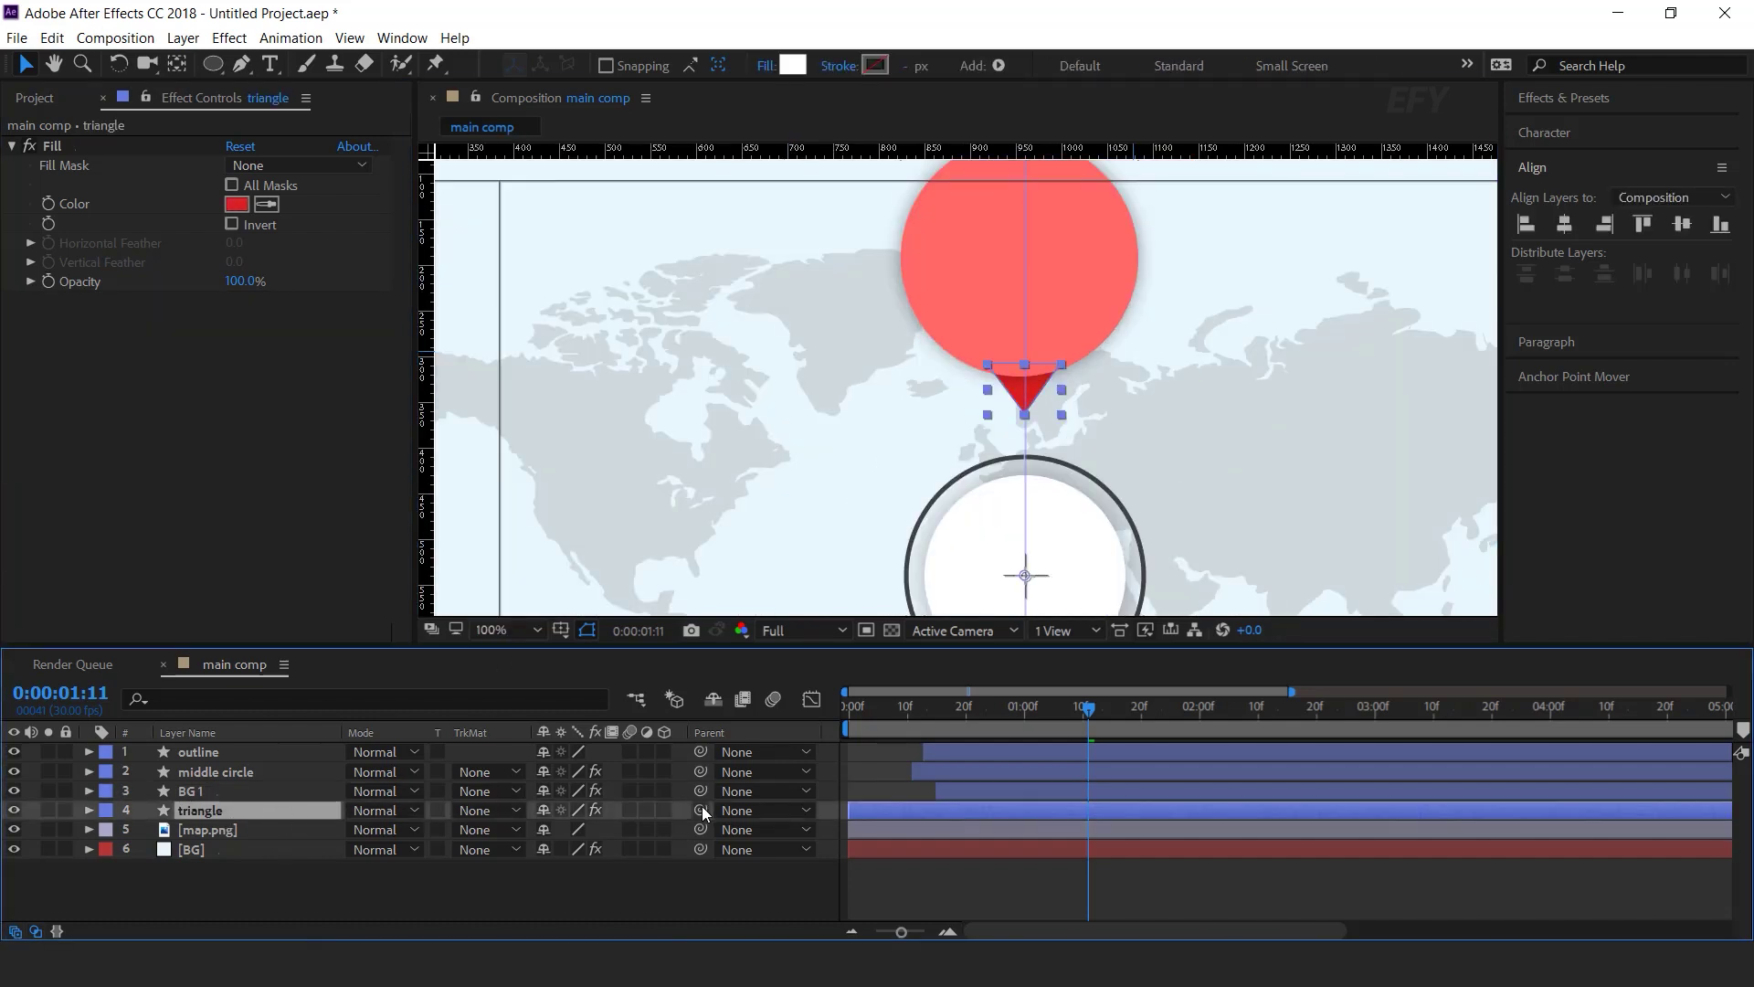
pyautogui.moveTo(701, 811); pyautogui.dragTo(196, 791)
pyautogui.moveTo(862, 705); pyautogui.dragTo(837, 712)
pyautogui.press('space')
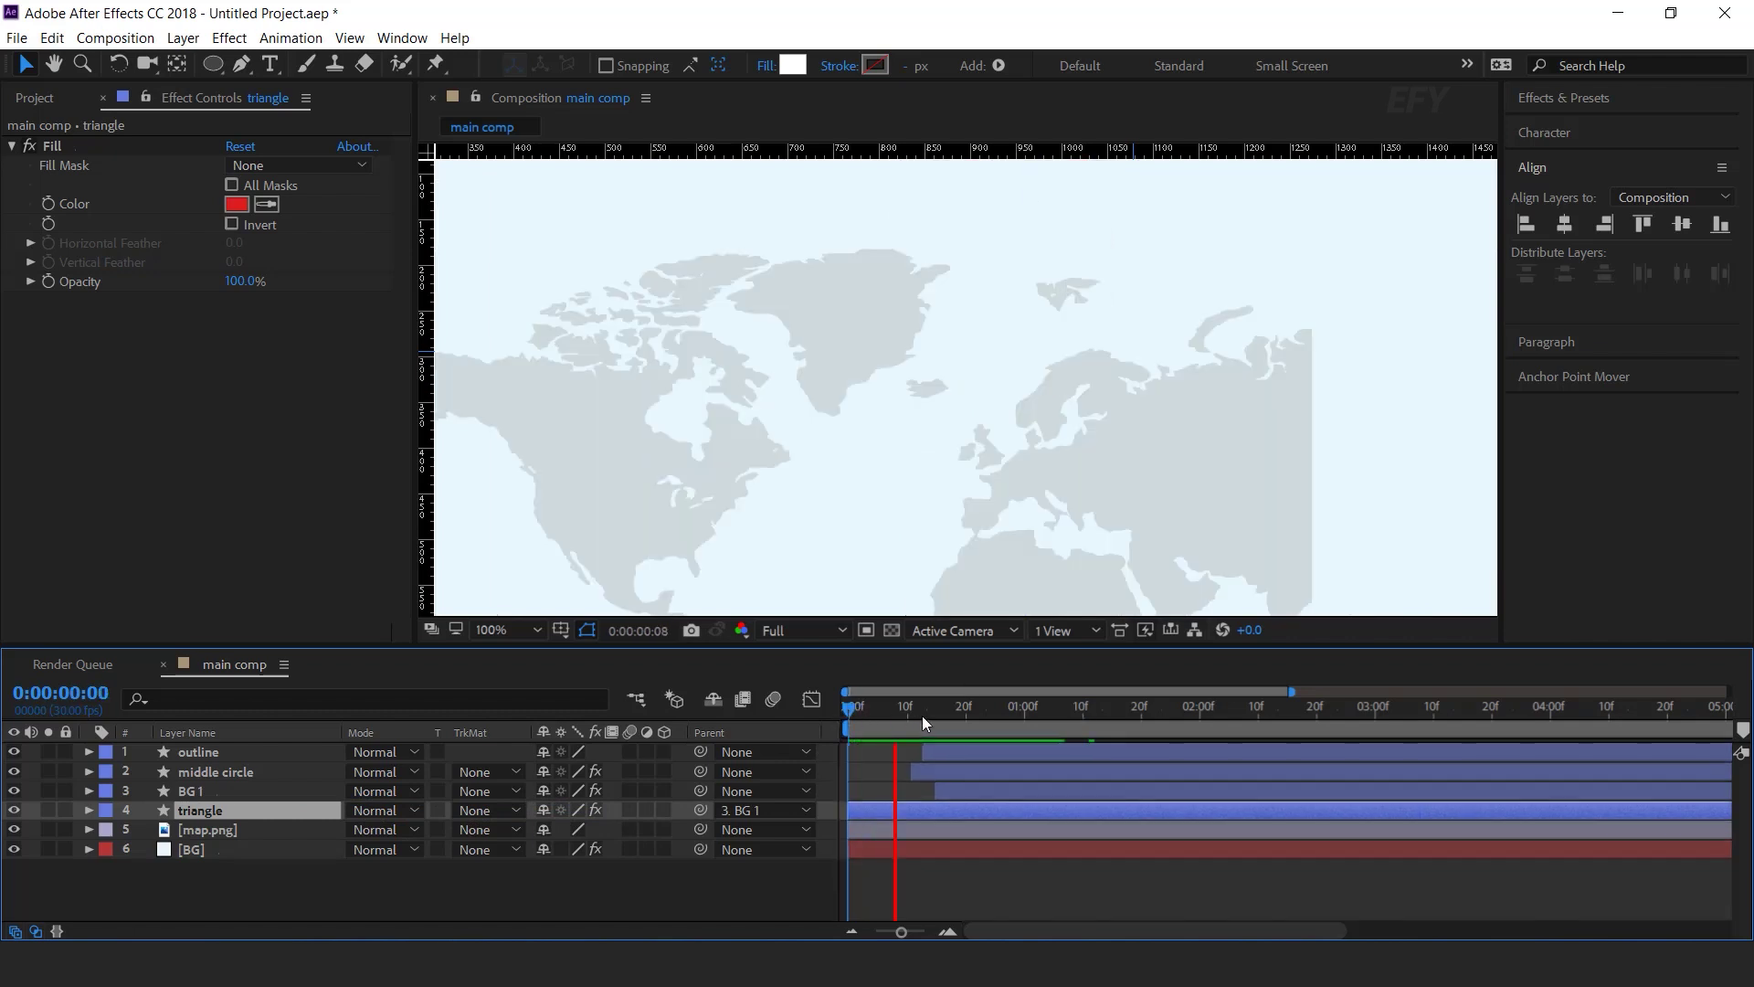
pyautogui.press('space')
# - Make the triangle layer start at the same frame as BG 1 and preview up to 0:00:01:12
pyautogui.moveTo(1022, 803); pyautogui.dragTo(1049, 803)
pyautogui.click(913, 713)
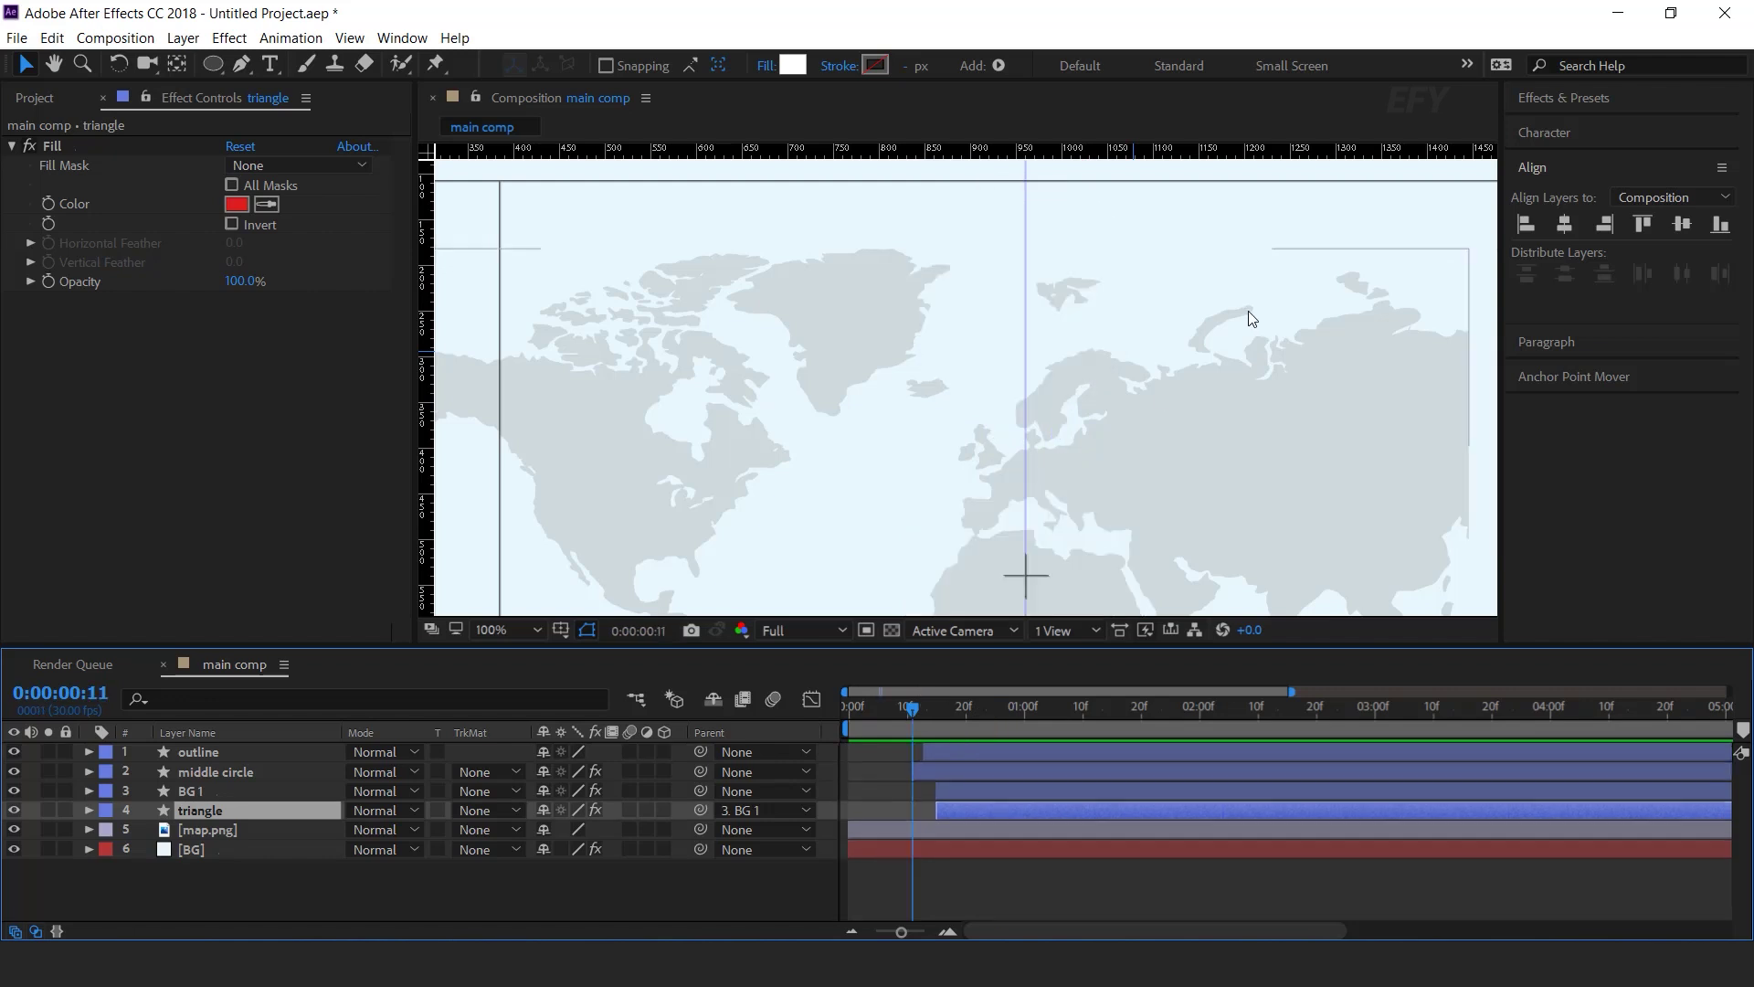
pyautogui.scroll(-2, 1248, 311)
pyautogui.press('space')
pyautogui.moveTo(943, 705); pyautogui.dragTo(1092, 710)
pyautogui.click(969, 879)
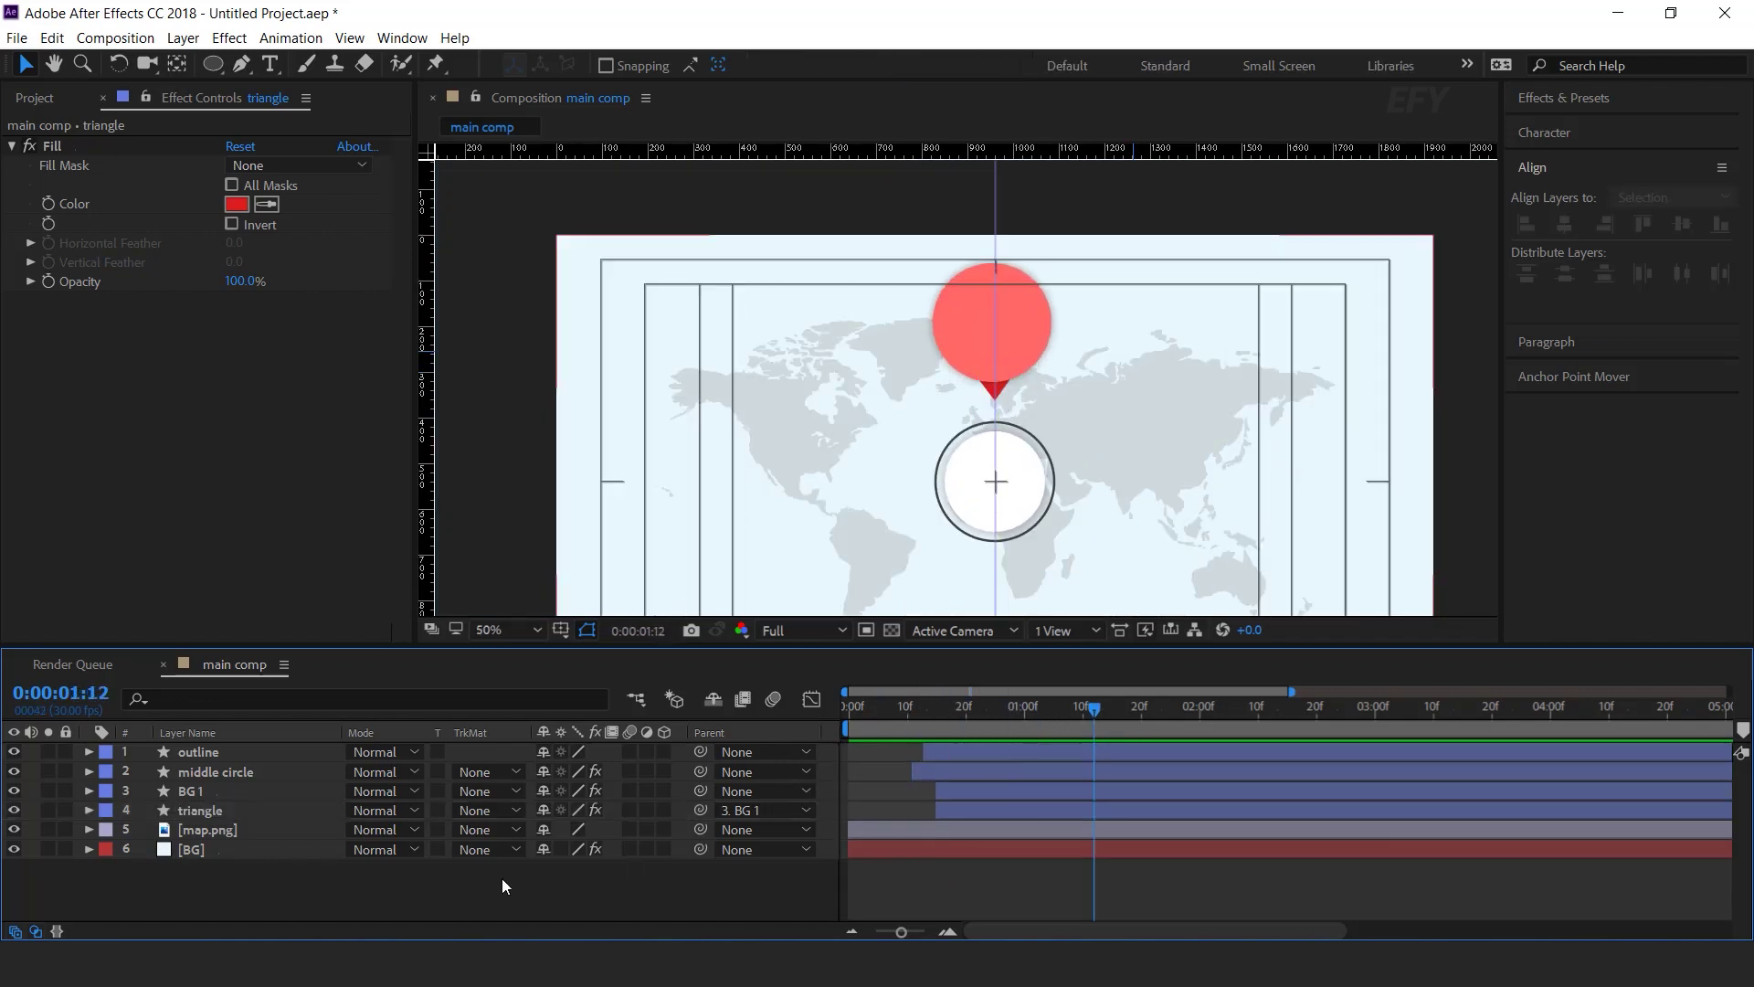
# - Draw a white circle on a new shape layer inside the red circle, slightly smaller so a red rim remains
pyautogui.click(214, 66)
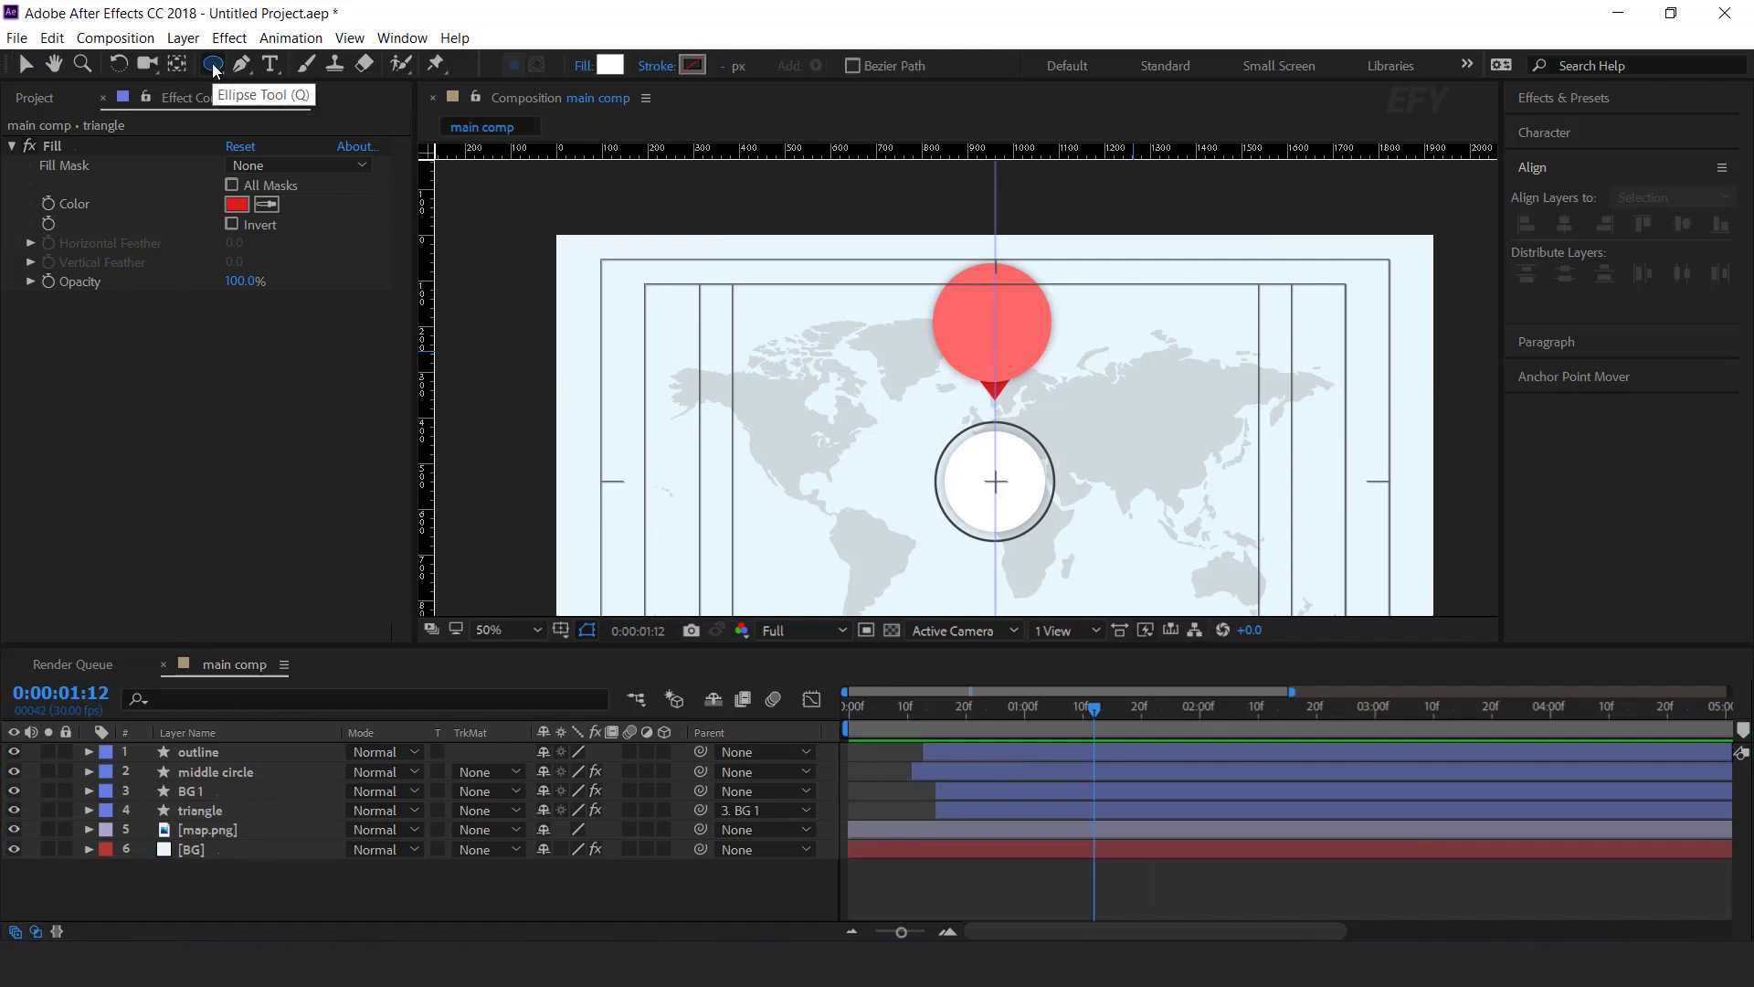
pyautogui.scroll(2, 1022, 334)
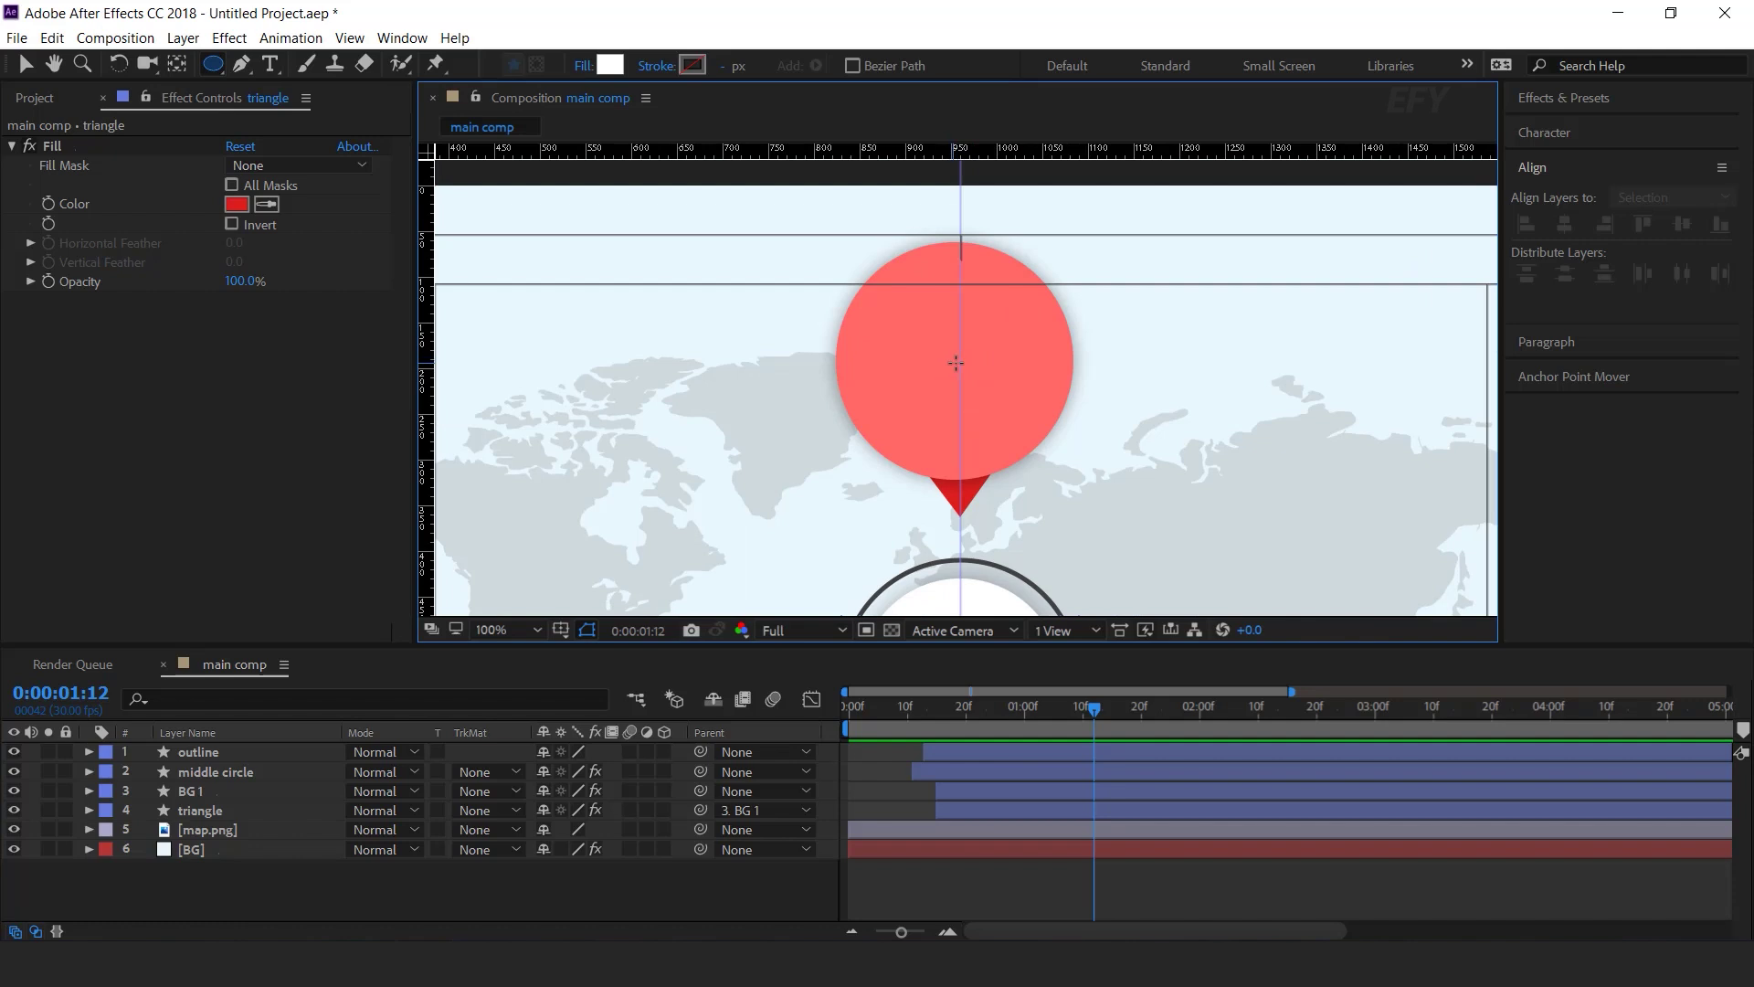
pyautogui.moveTo(961, 359); pyautogui.dragTo(1066, 429)
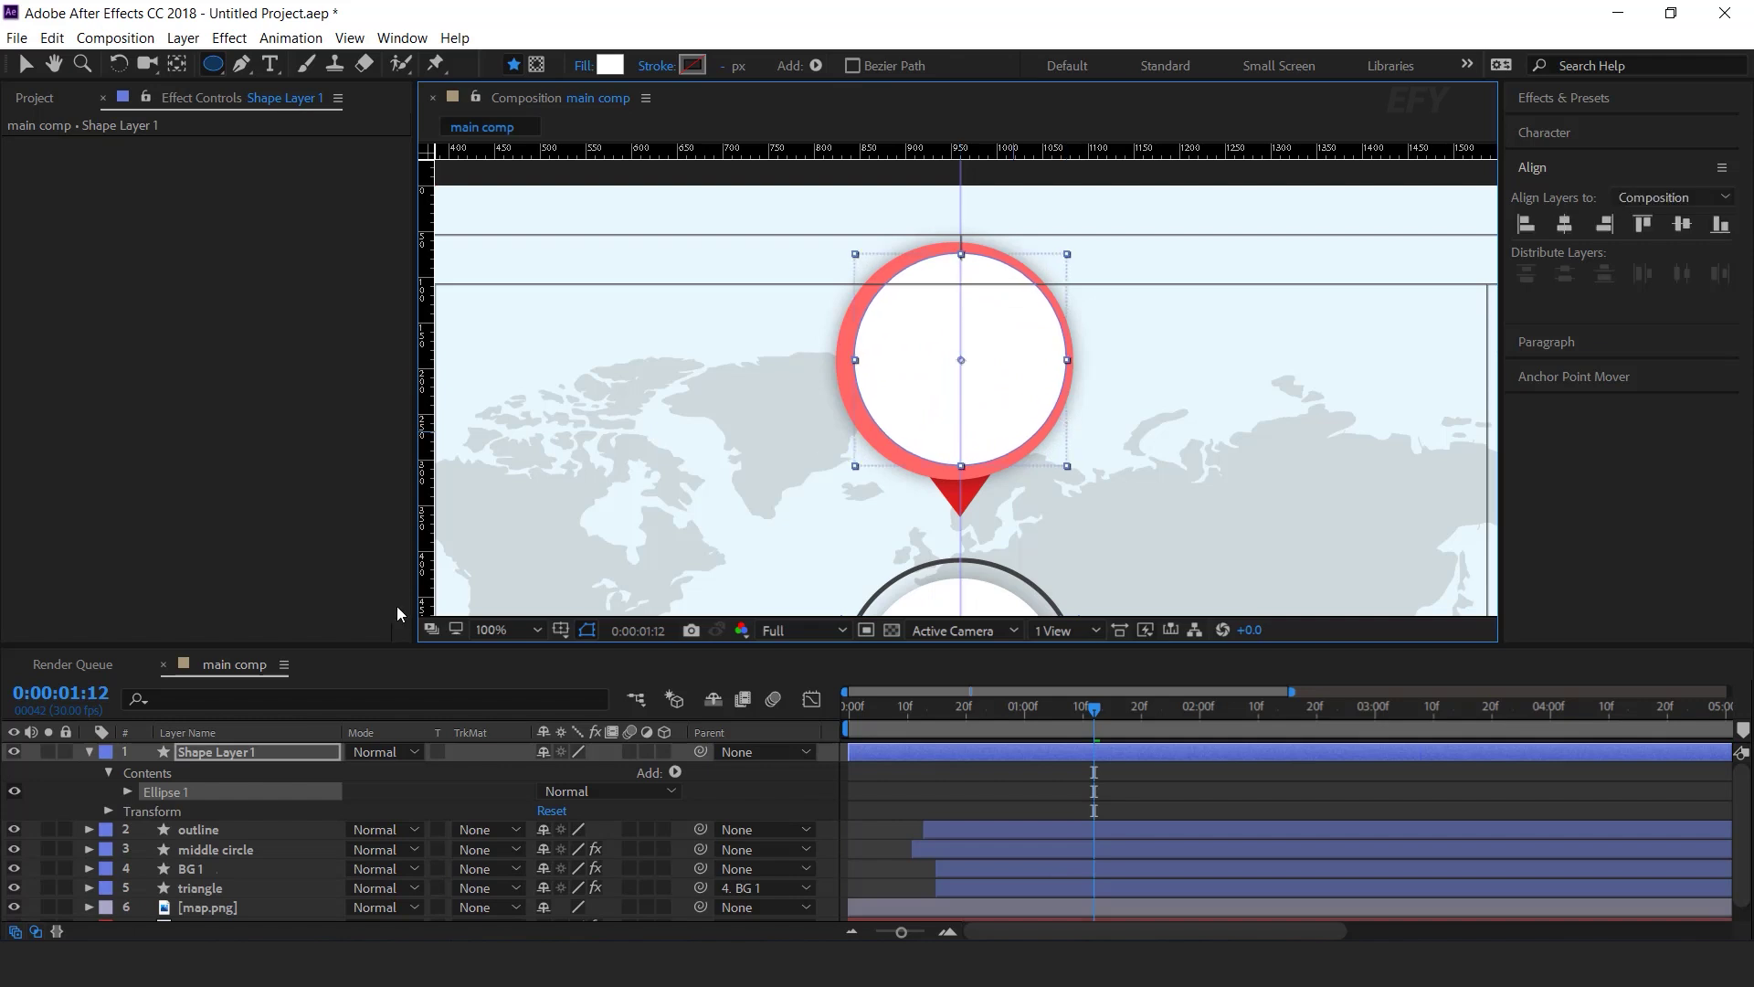
pyautogui.press('v')
# - Rename the new circle's layer to "white" and place it between the middle circle and BG 1 layers
pyautogui.click(90, 752)
pyautogui.press('Return')
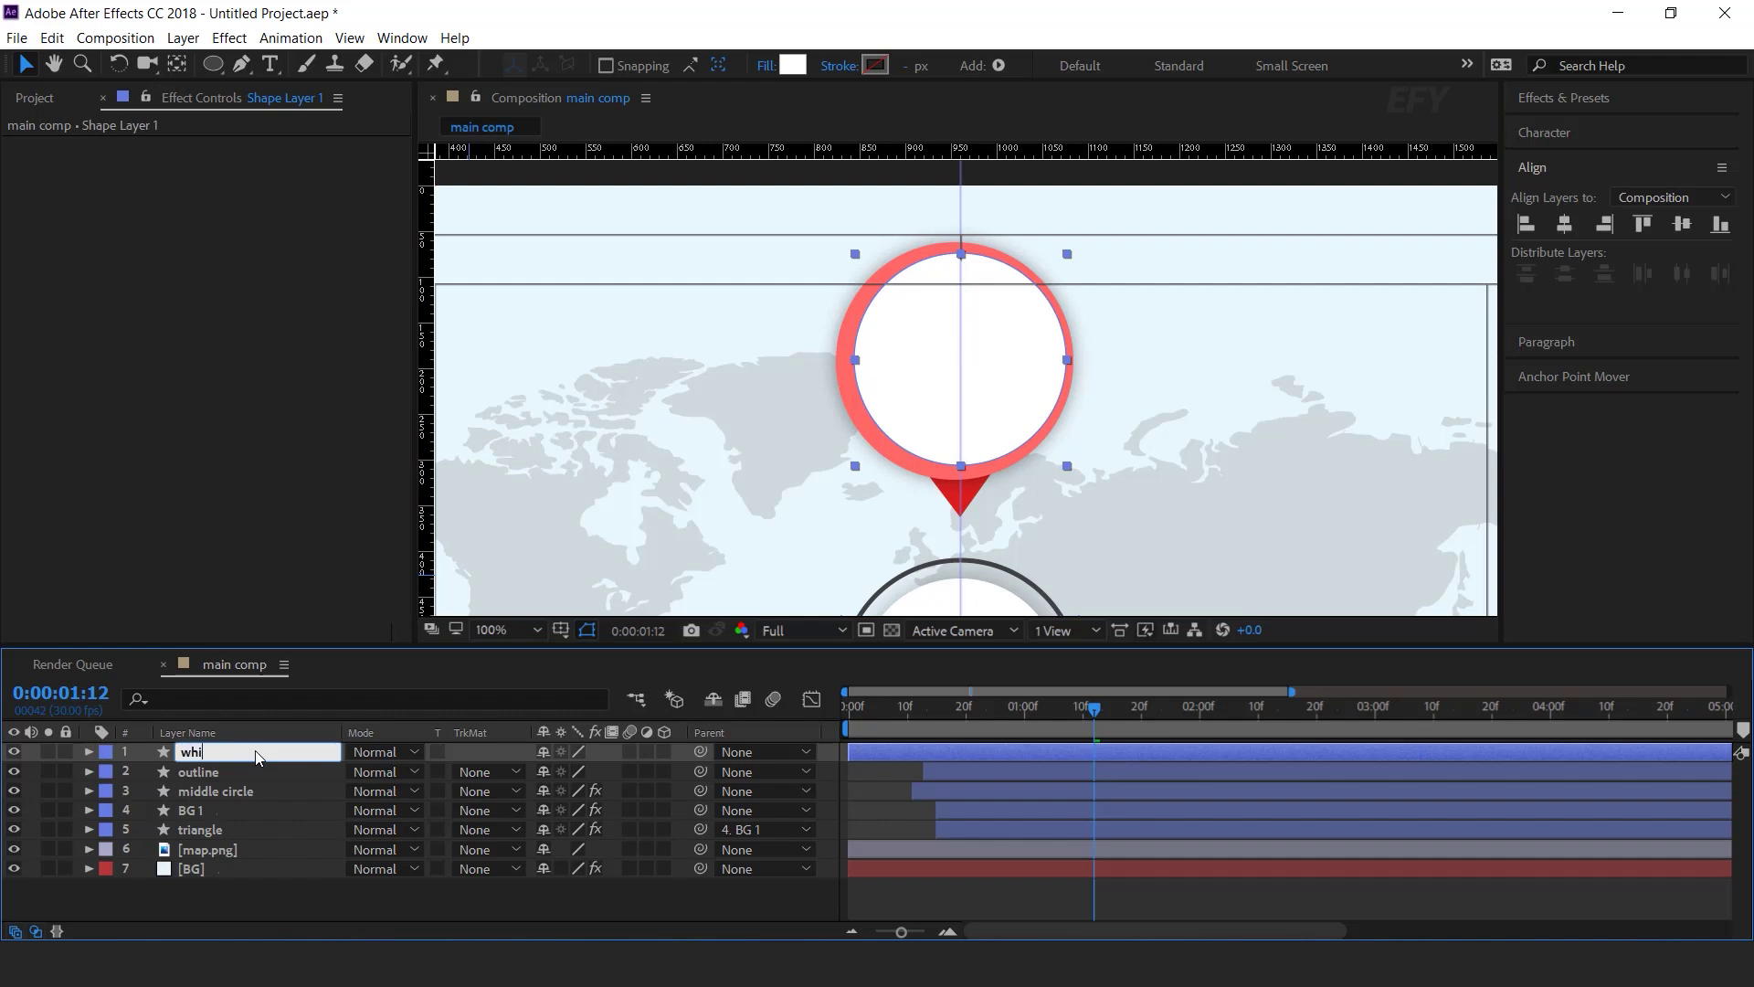
pyautogui.press('Return')
pyautogui.moveTo(255, 750); pyautogui.dragTo(260, 801)
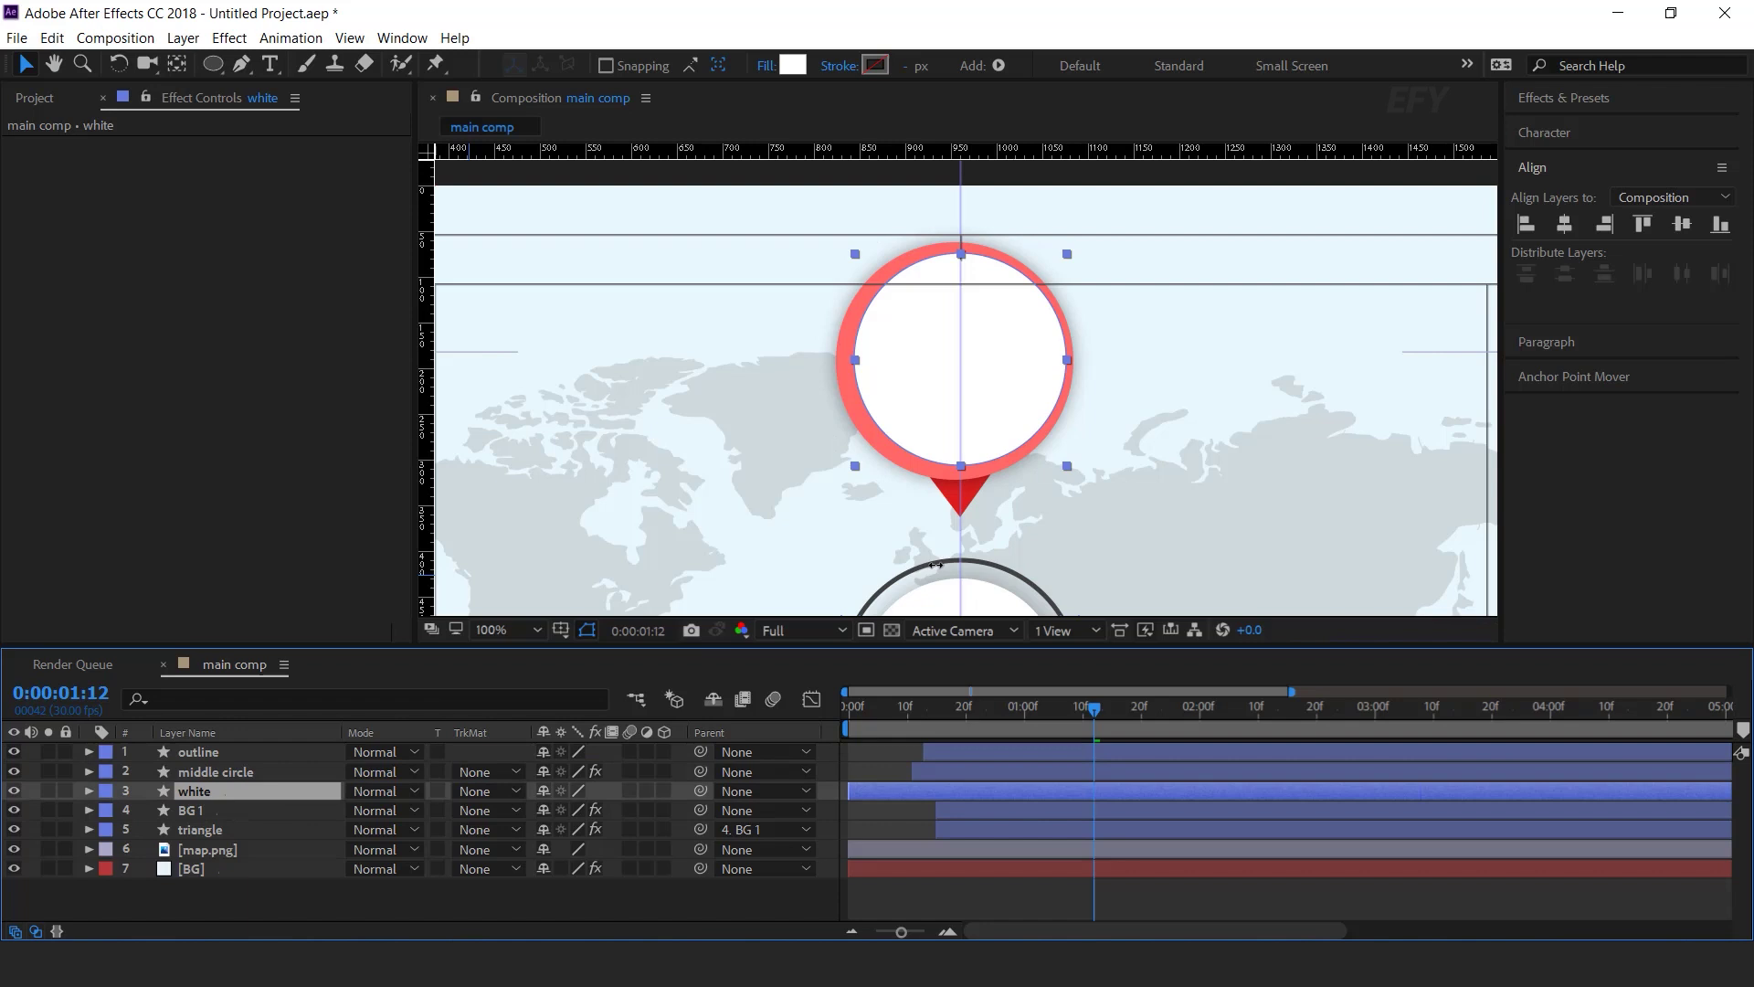
# - Align the white and BG 1 layers to each other by their horizontal centres
pyautogui.keyDown('ctrl'); pyautogui.click(196, 809); pyautogui.keyUp('ctrl')
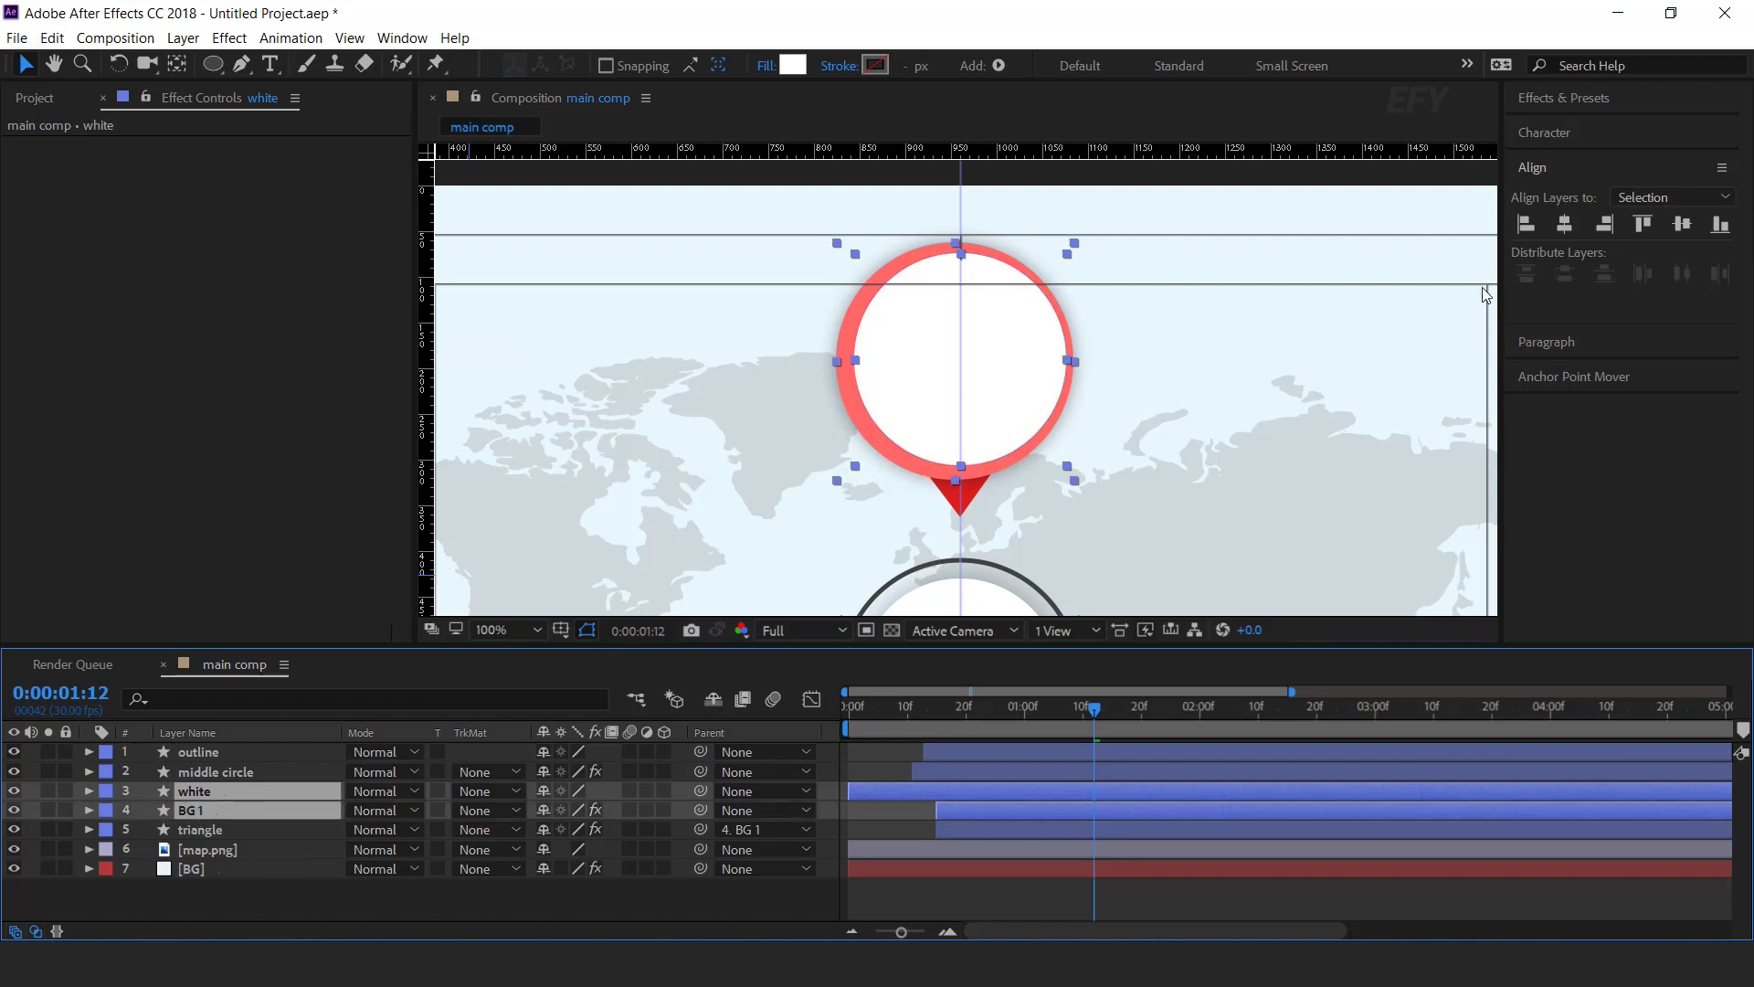
pyautogui.keyDown('ctrl'); pyautogui.click(261, 811); pyautogui.keyUp('ctrl')
pyautogui.keyDown('ctrl'); pyautogui.click(260, 811); pyautogui.keyUp('ctrl')
pyautogui.click(1564, 224)
pyautogui.scroll(1, 960, 443)
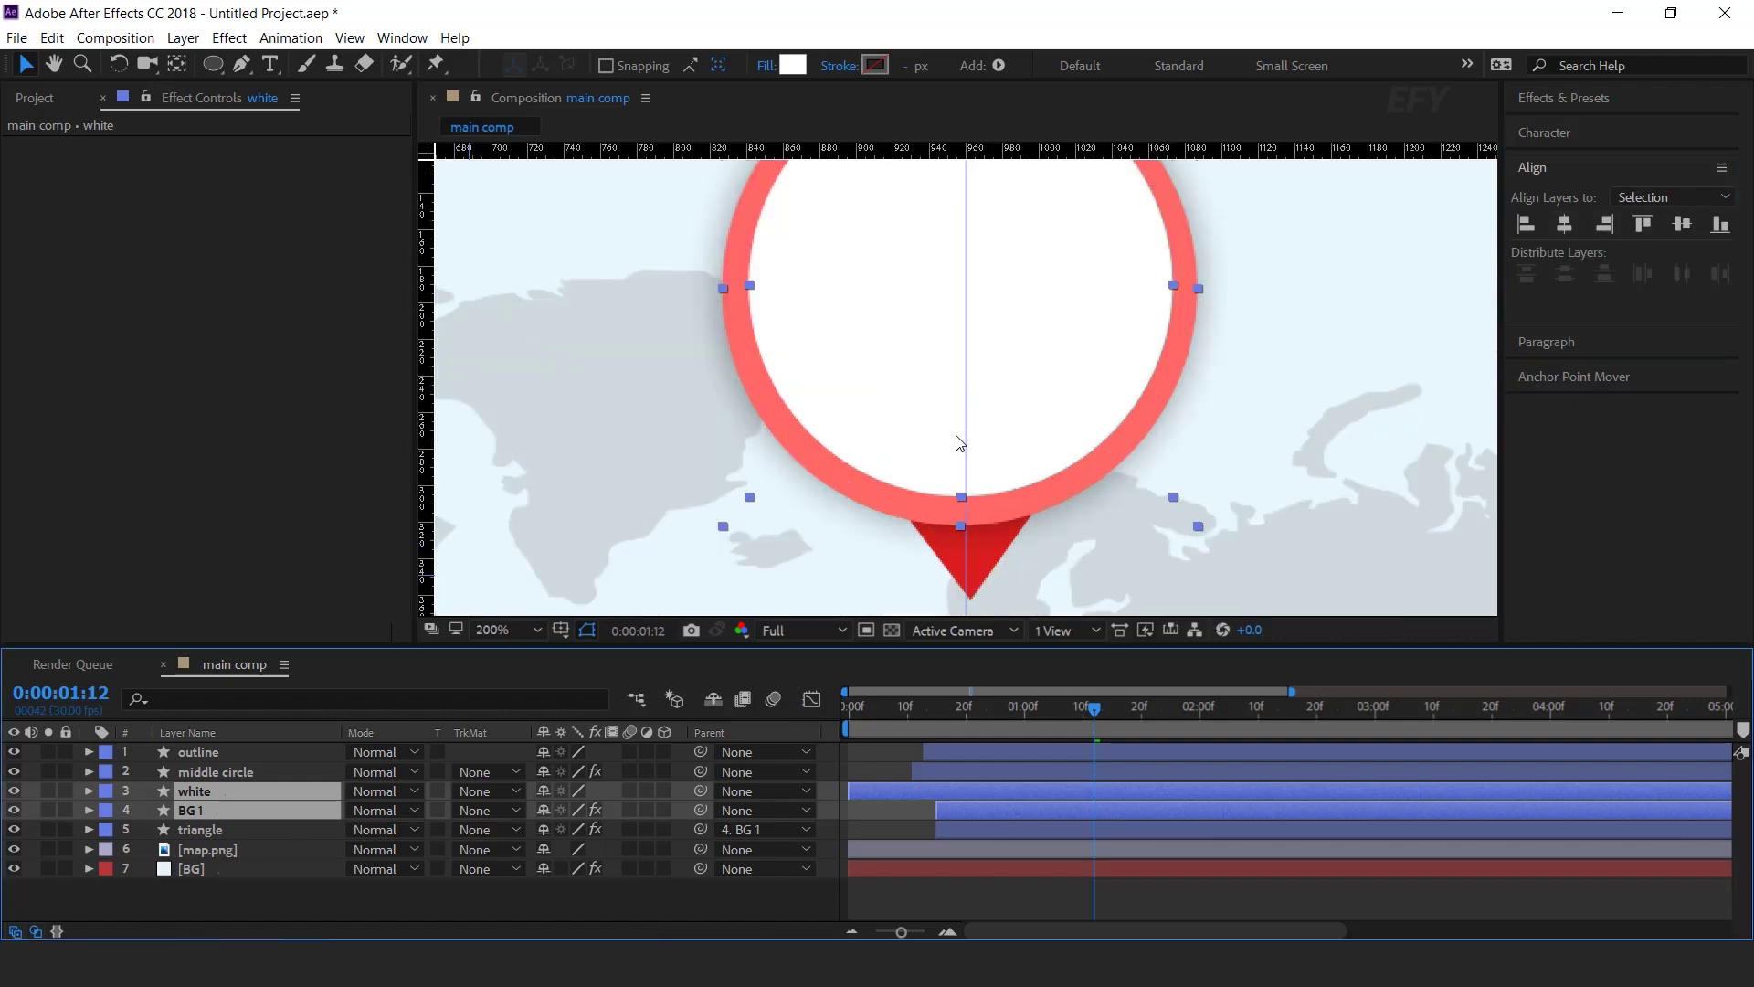
# - Move the triangle so its tip sits on the vertical centre guide
pyautogui.scroll(3, 999, 497)
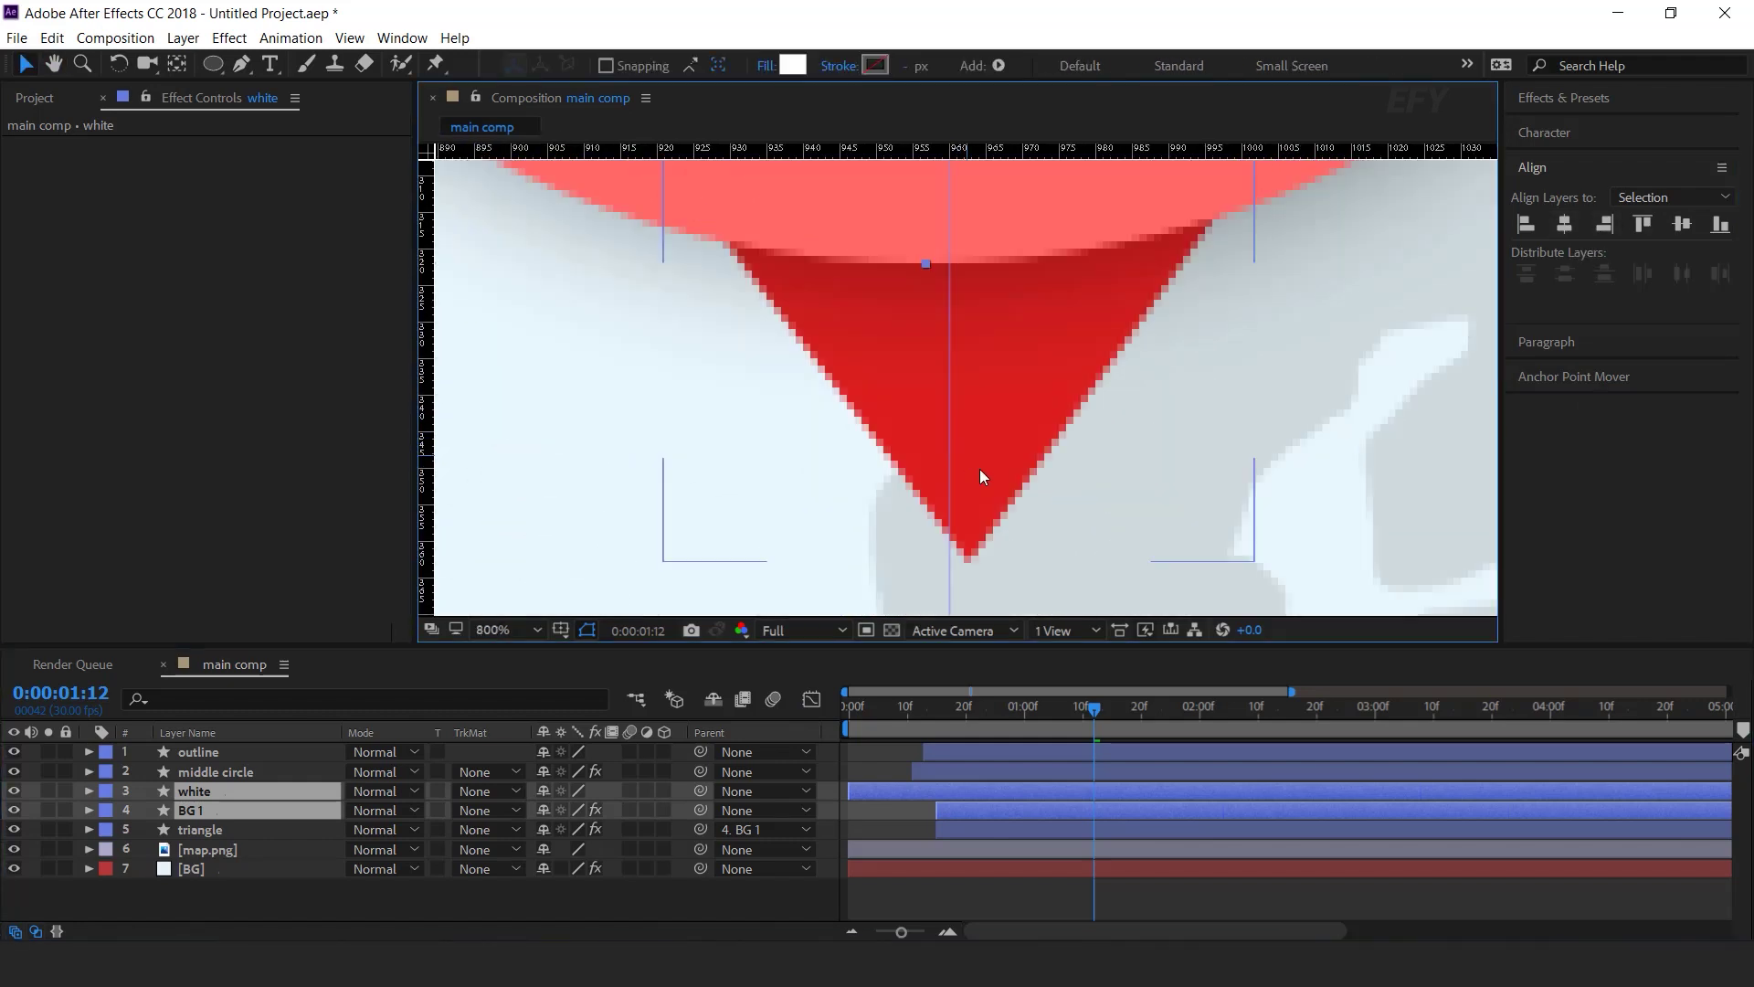
pyautogui.moveTo(1001, 486); pyautogui.dragTo(990, 492)
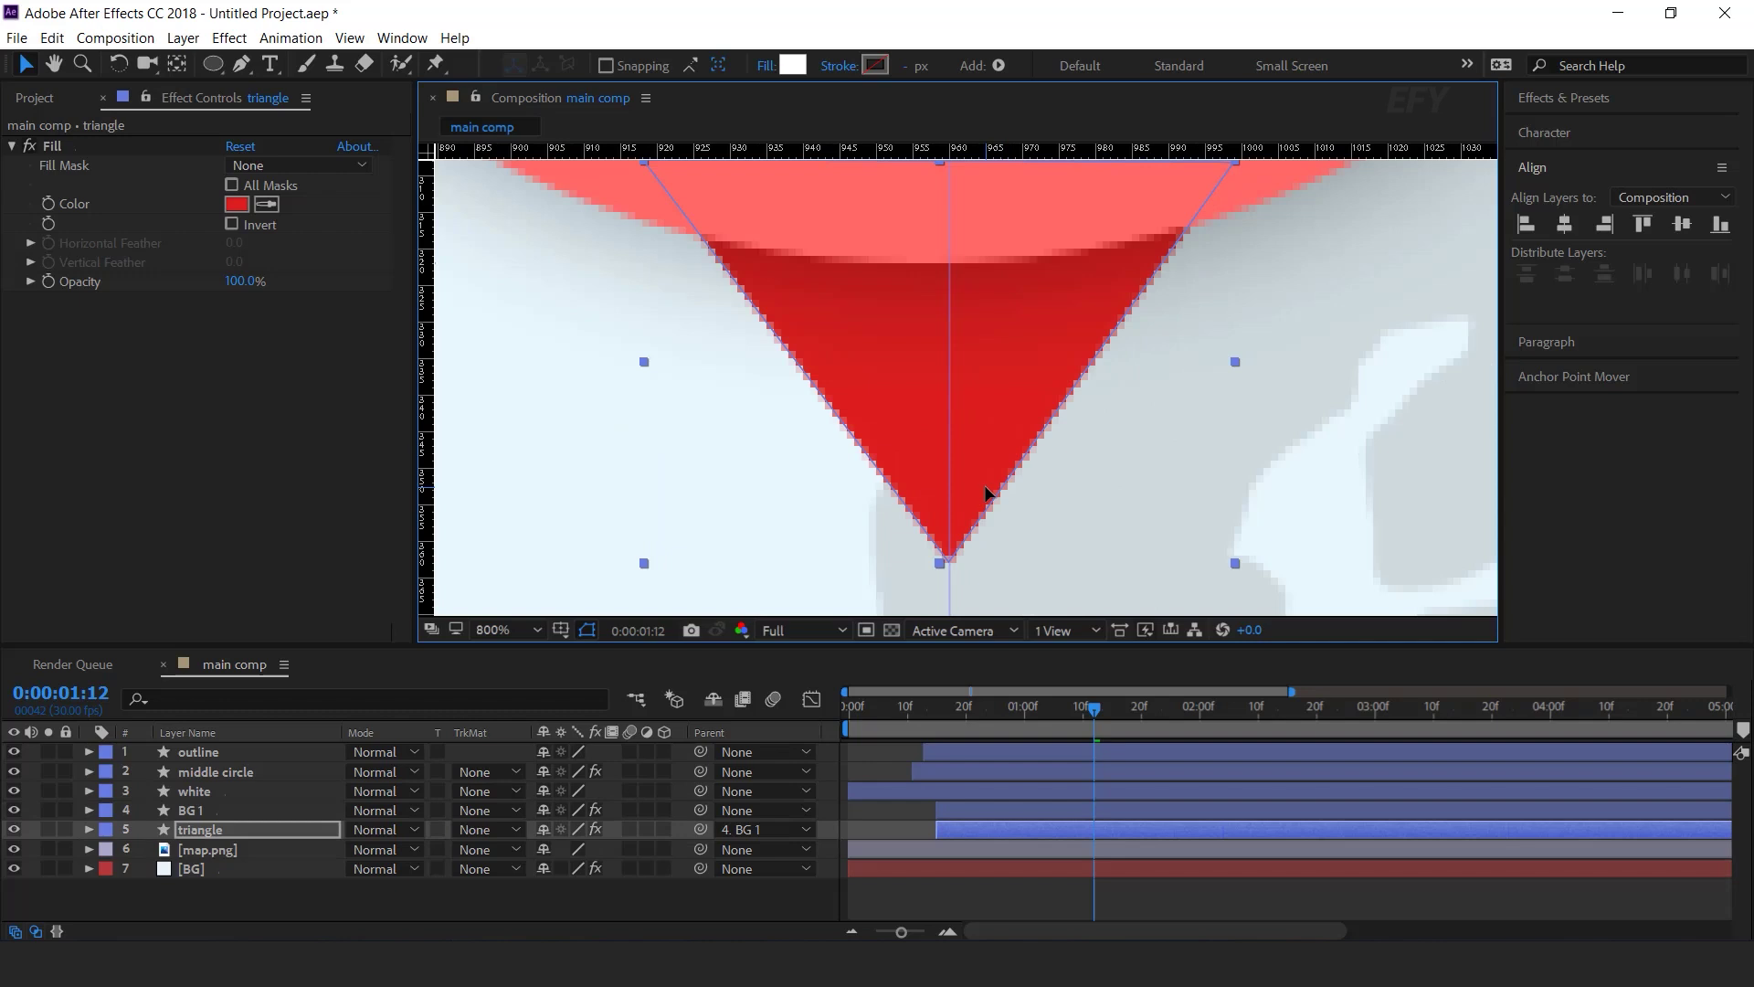
pyautogui.scroll(-5, 990, 492)
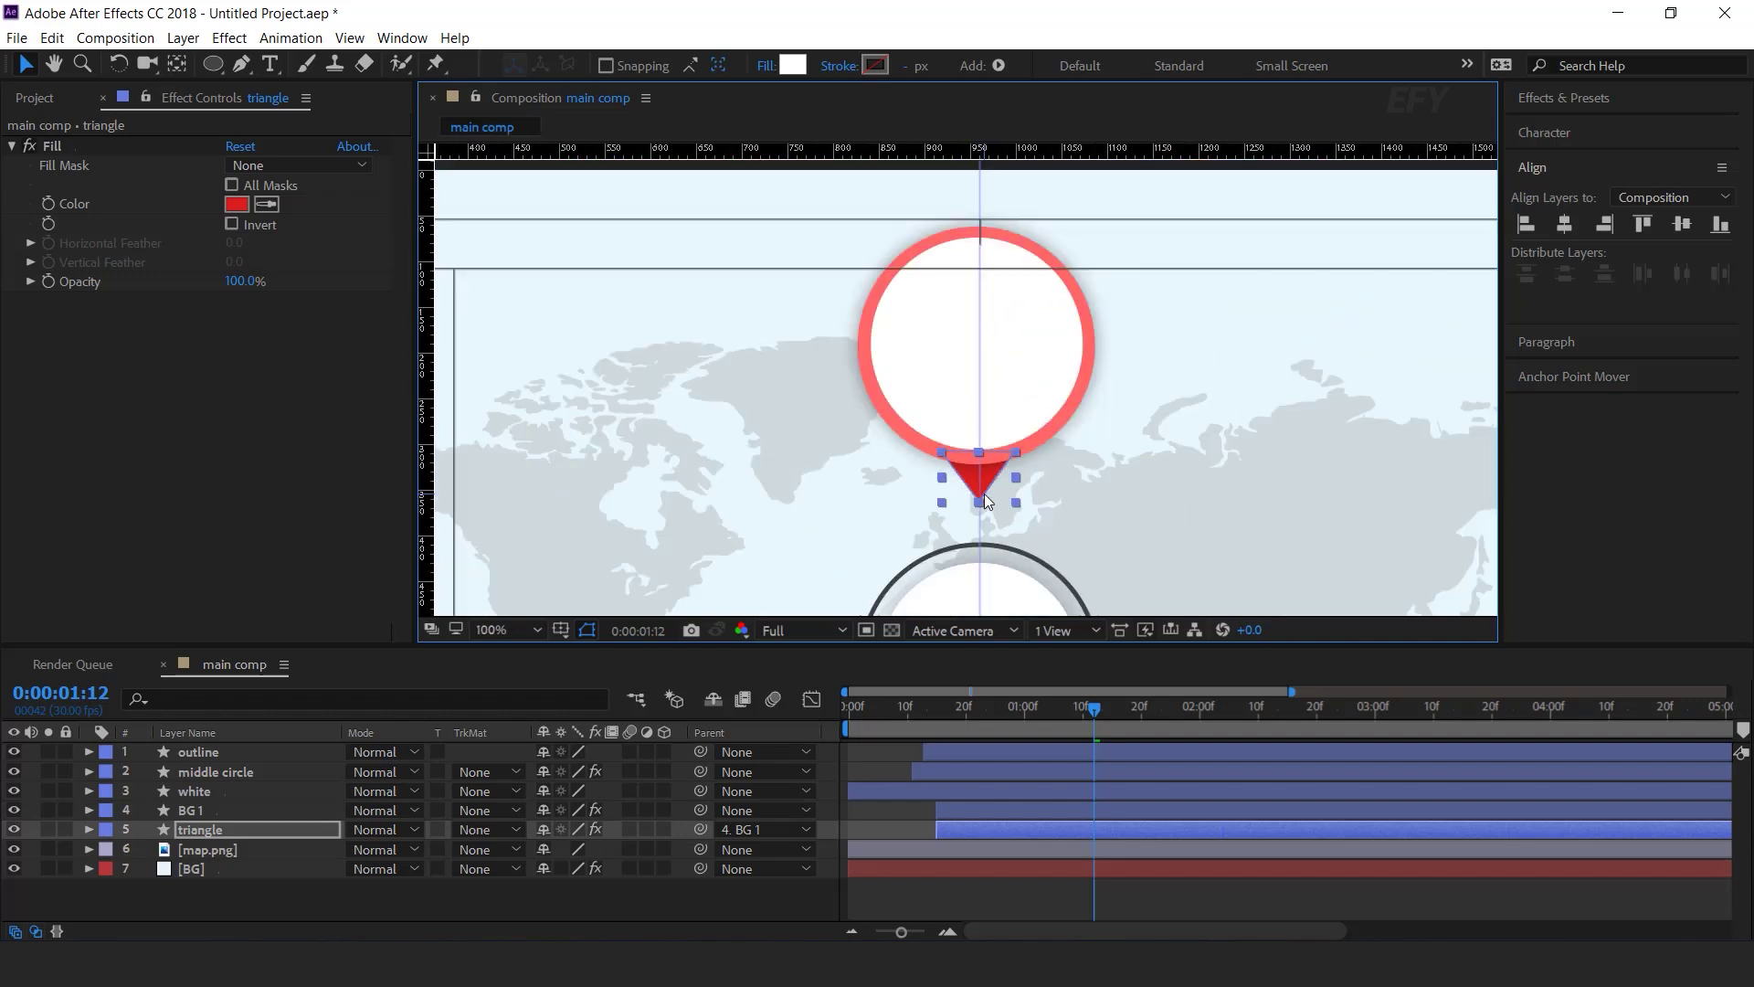
pyautogui.click(1014, 893)
# - Parent the white layer to BG 1, start it at the same frame as BG 1, and preview the animation
pyautogui.click(199, 813)
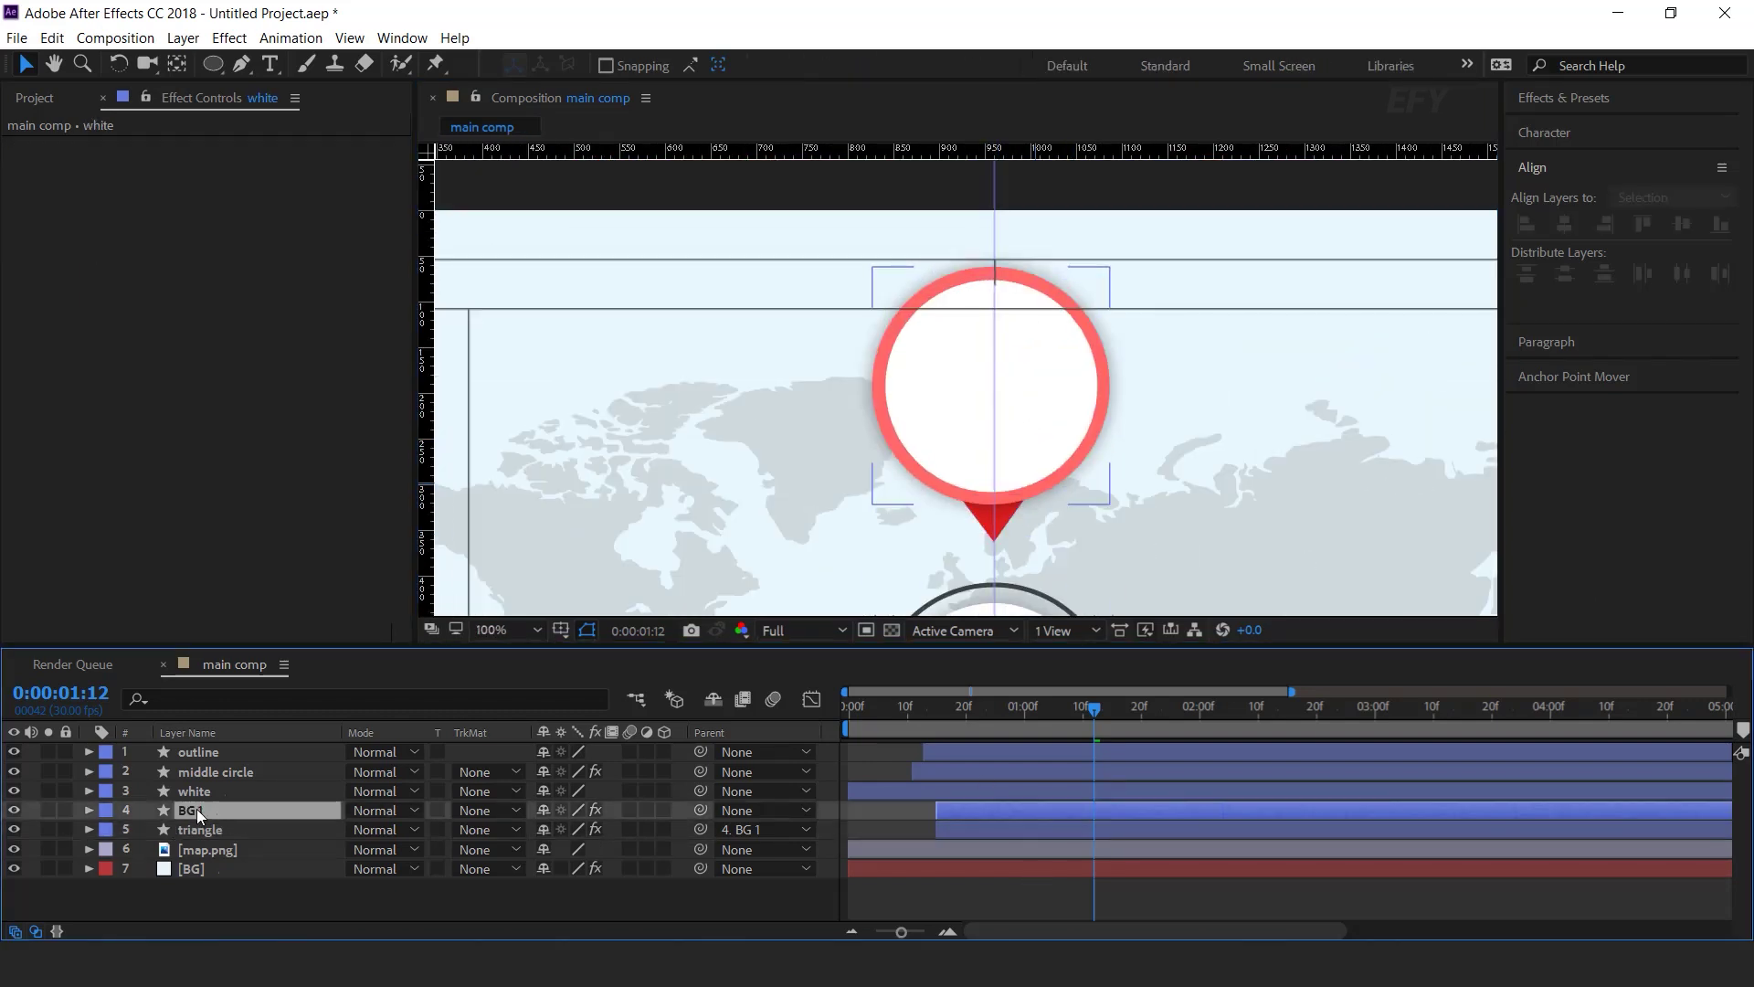
pyautogui.click(203, 792)
pyautogui.moveTo(701, 797); pyautogui.dragTo(235, 811)
pyautogui.moveTo(903, 797); pyautogui.dragTo(1000, 792)
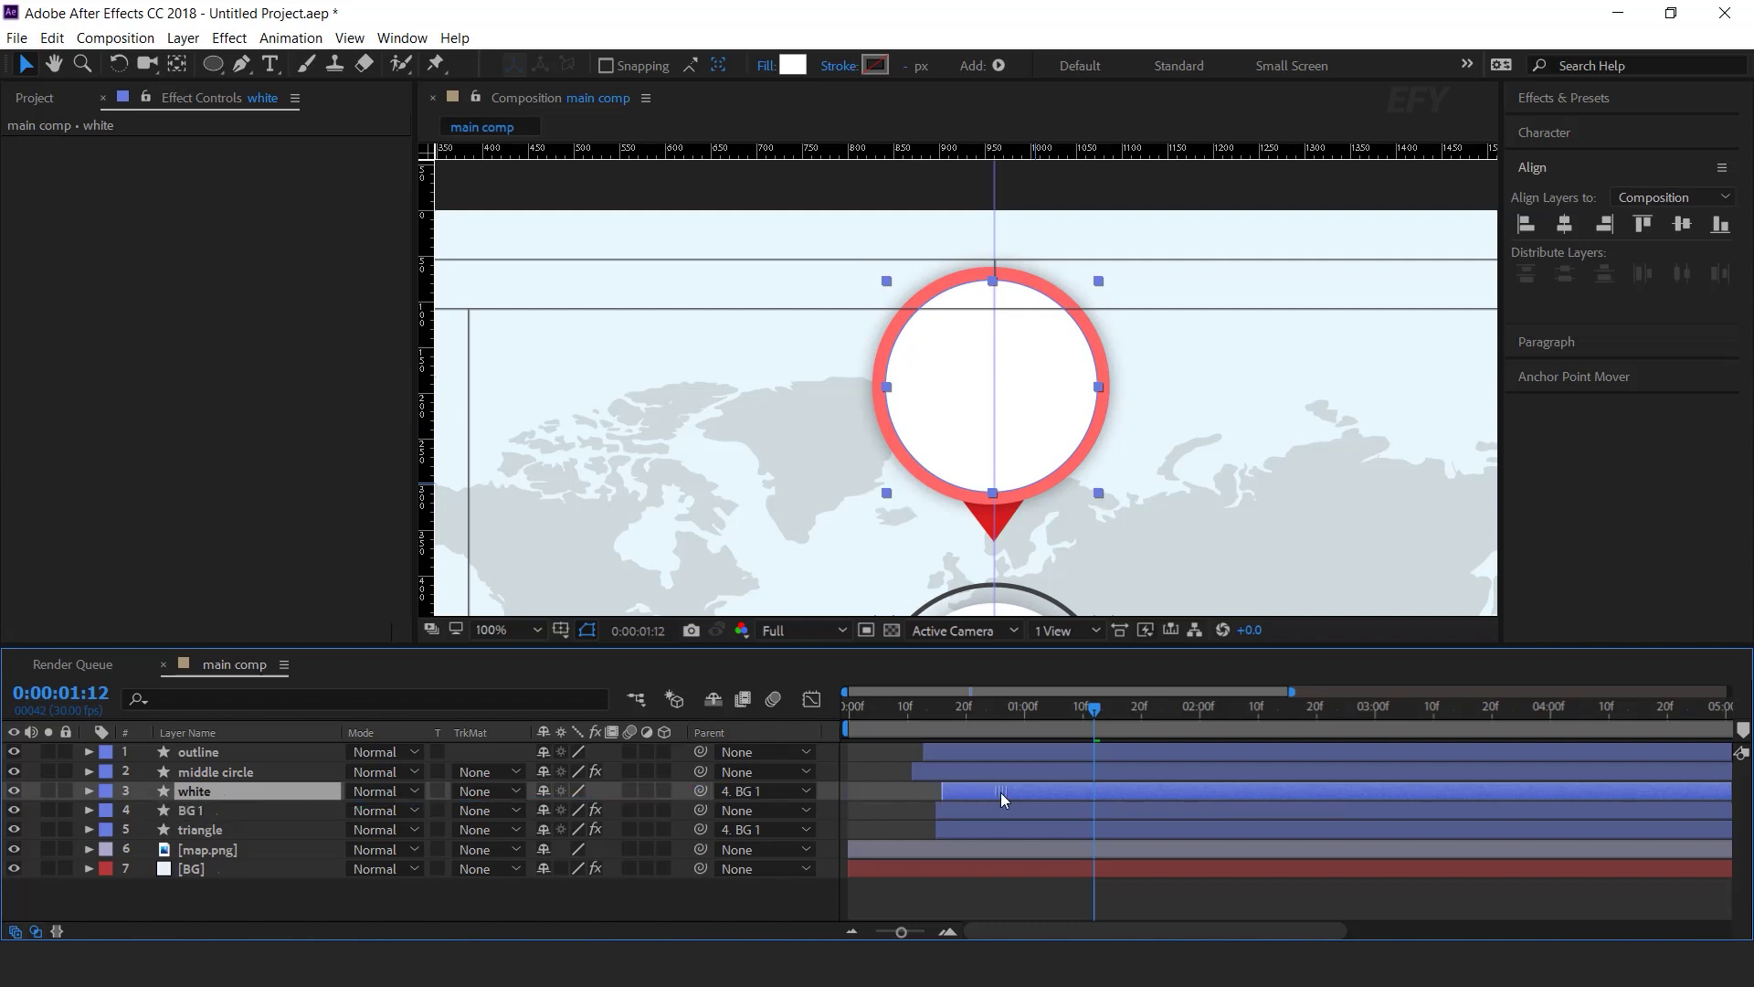
pyautogui.click(842, 716)
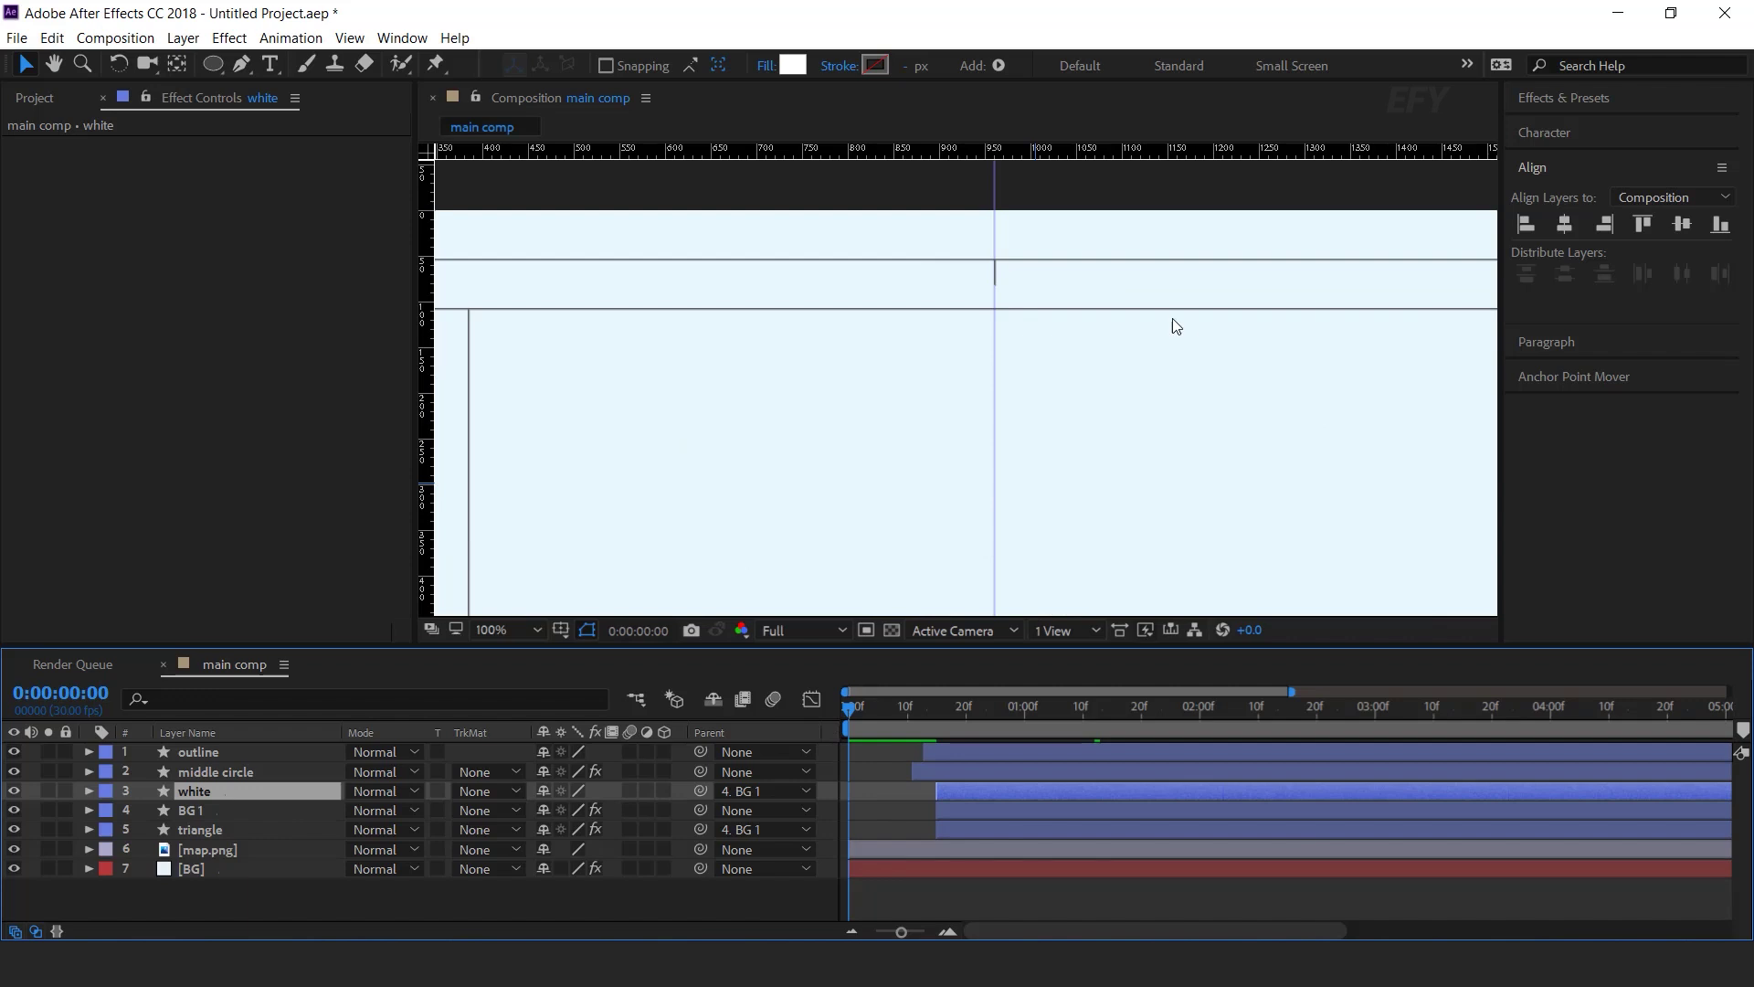
pyautogui.press('space')
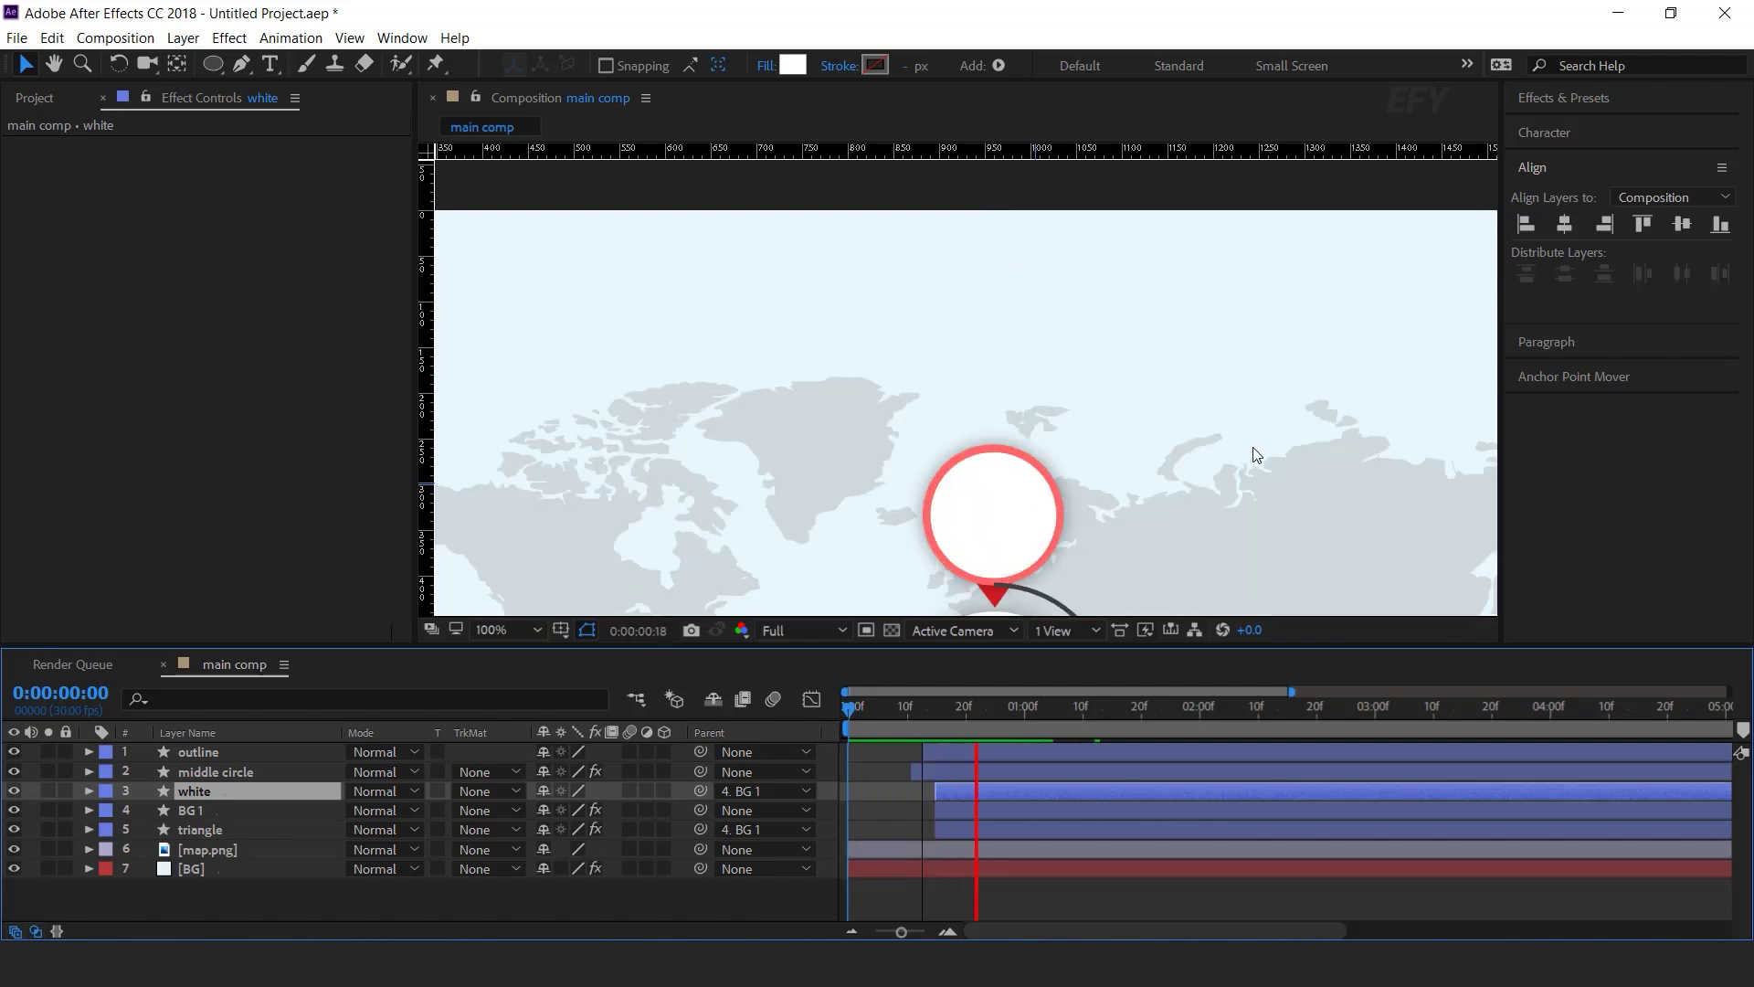
pyautogui.press('space')
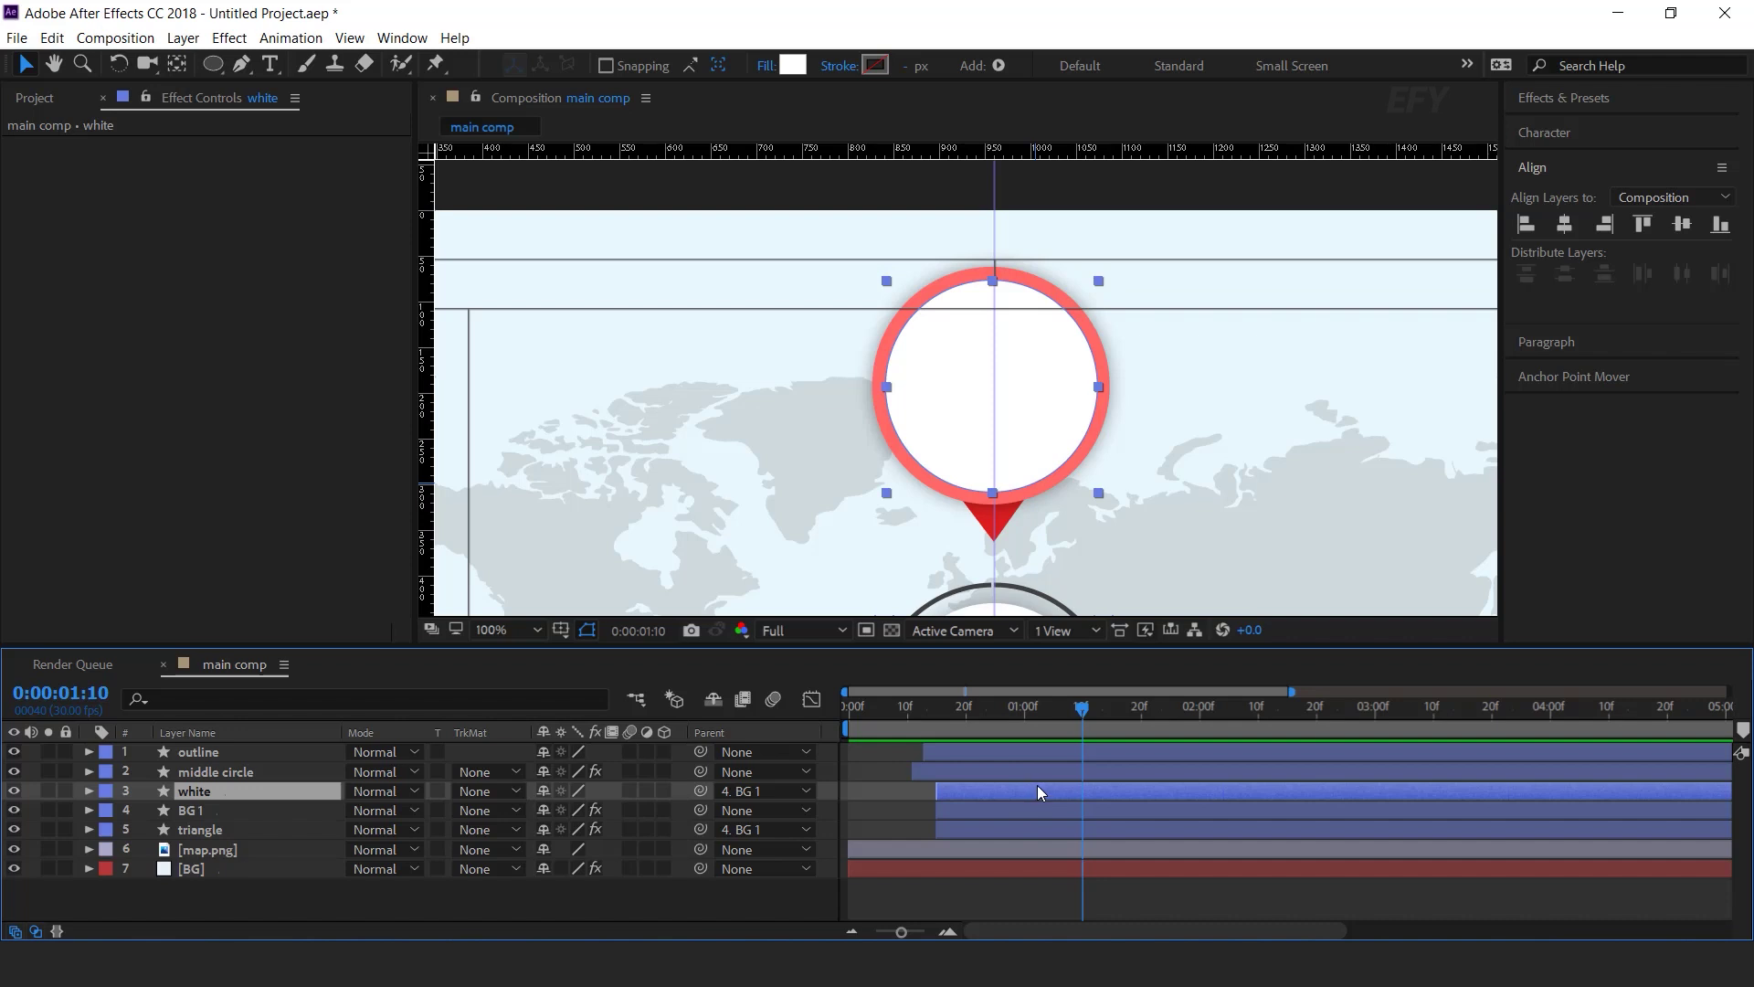
# - Keyframe the white layer's scale at 100% at 0:00:01:14 and 0% at 0:00:00:16
pyautogui.press('s')
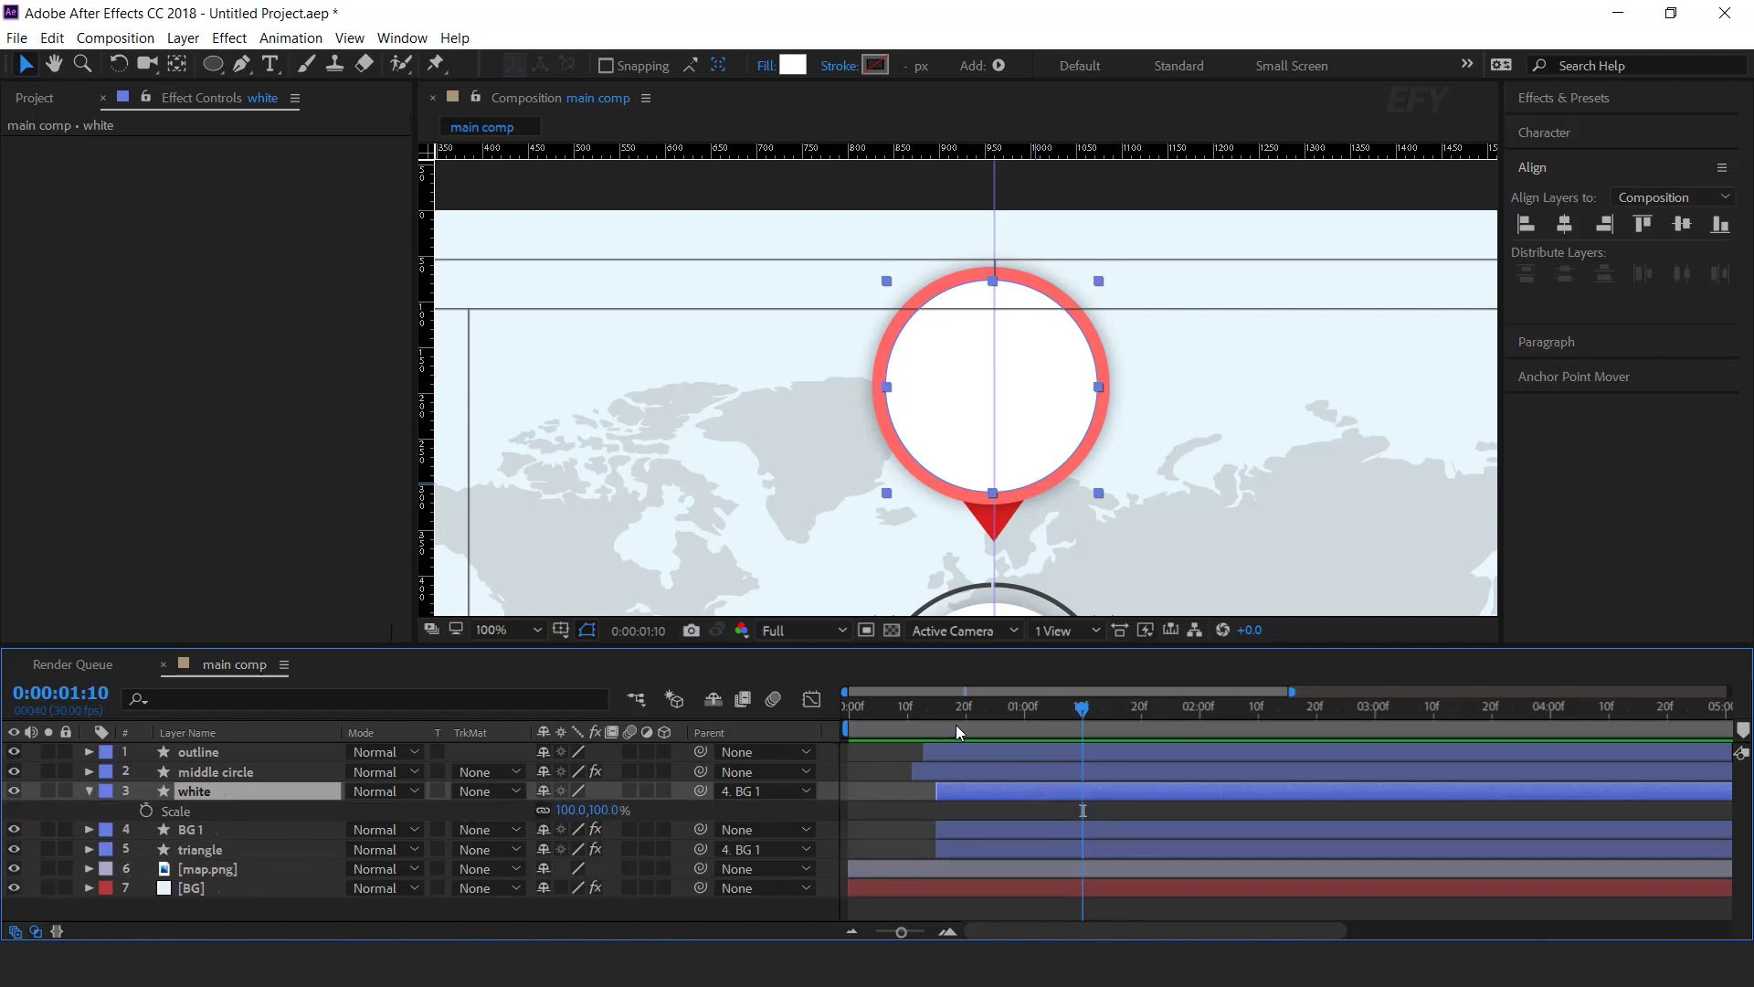
pyautogui.click(1106, 705)
pyautogui.click(145, 810)
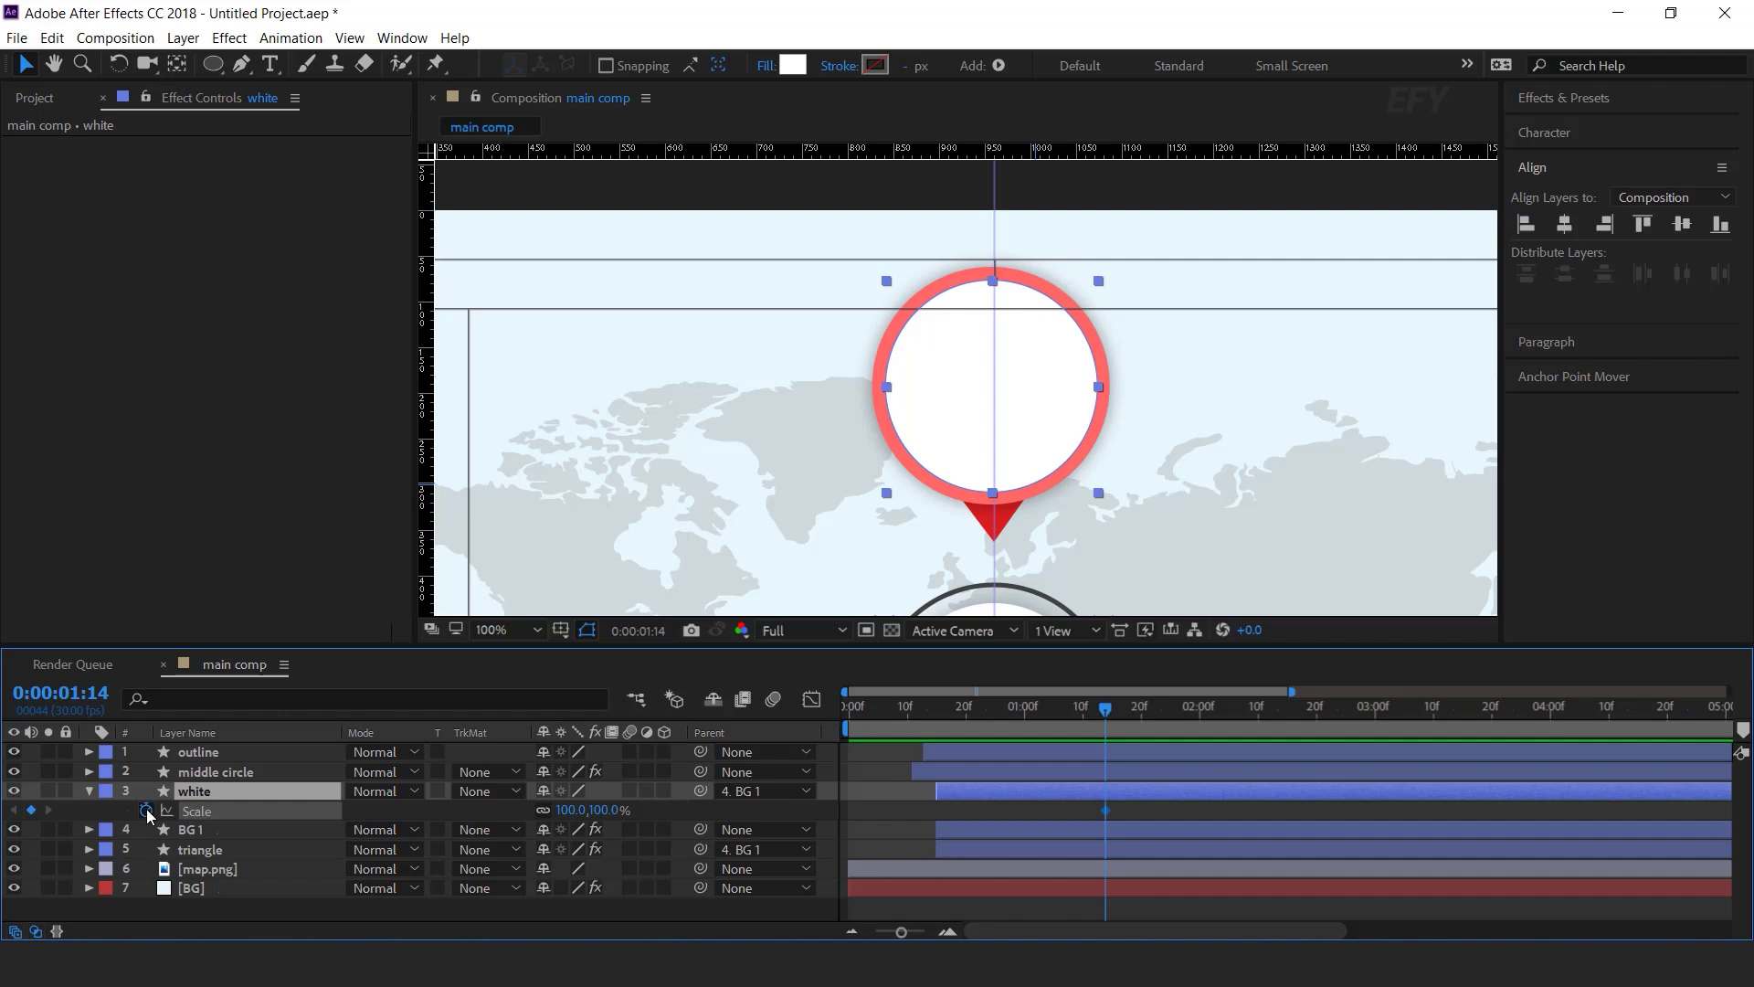
pyautogui.click(943, 722)
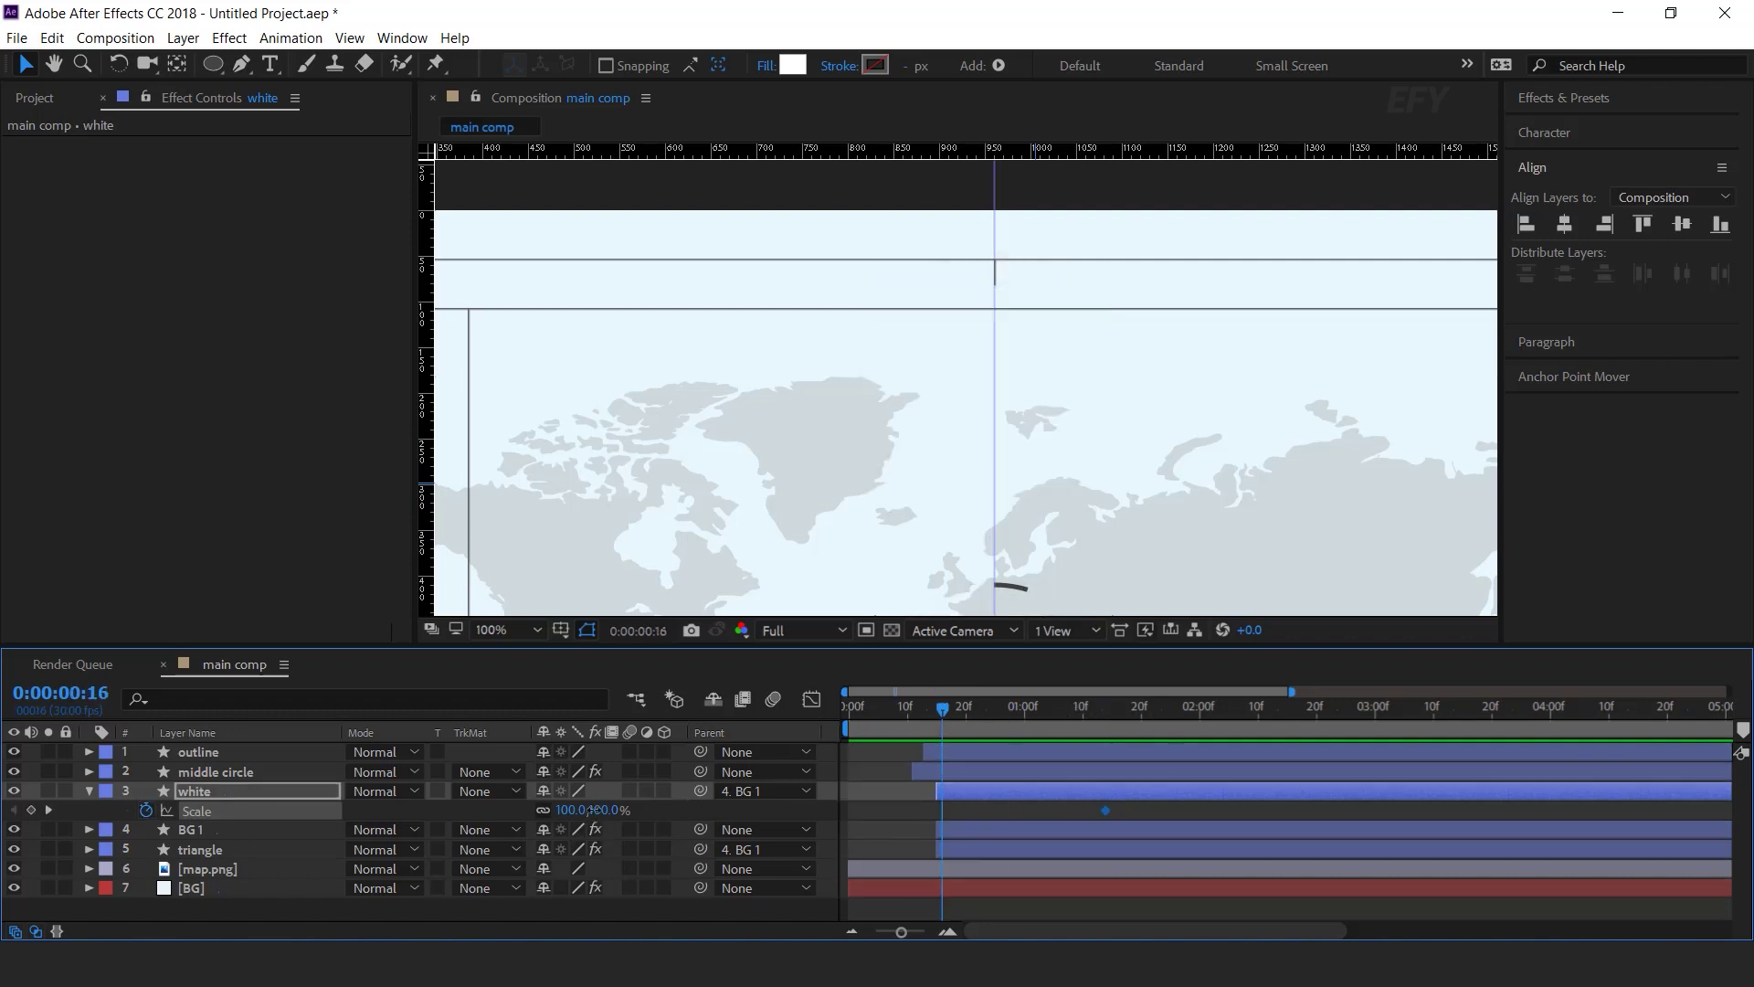
pyautogui.write('0')
pyautogui.press('Return')
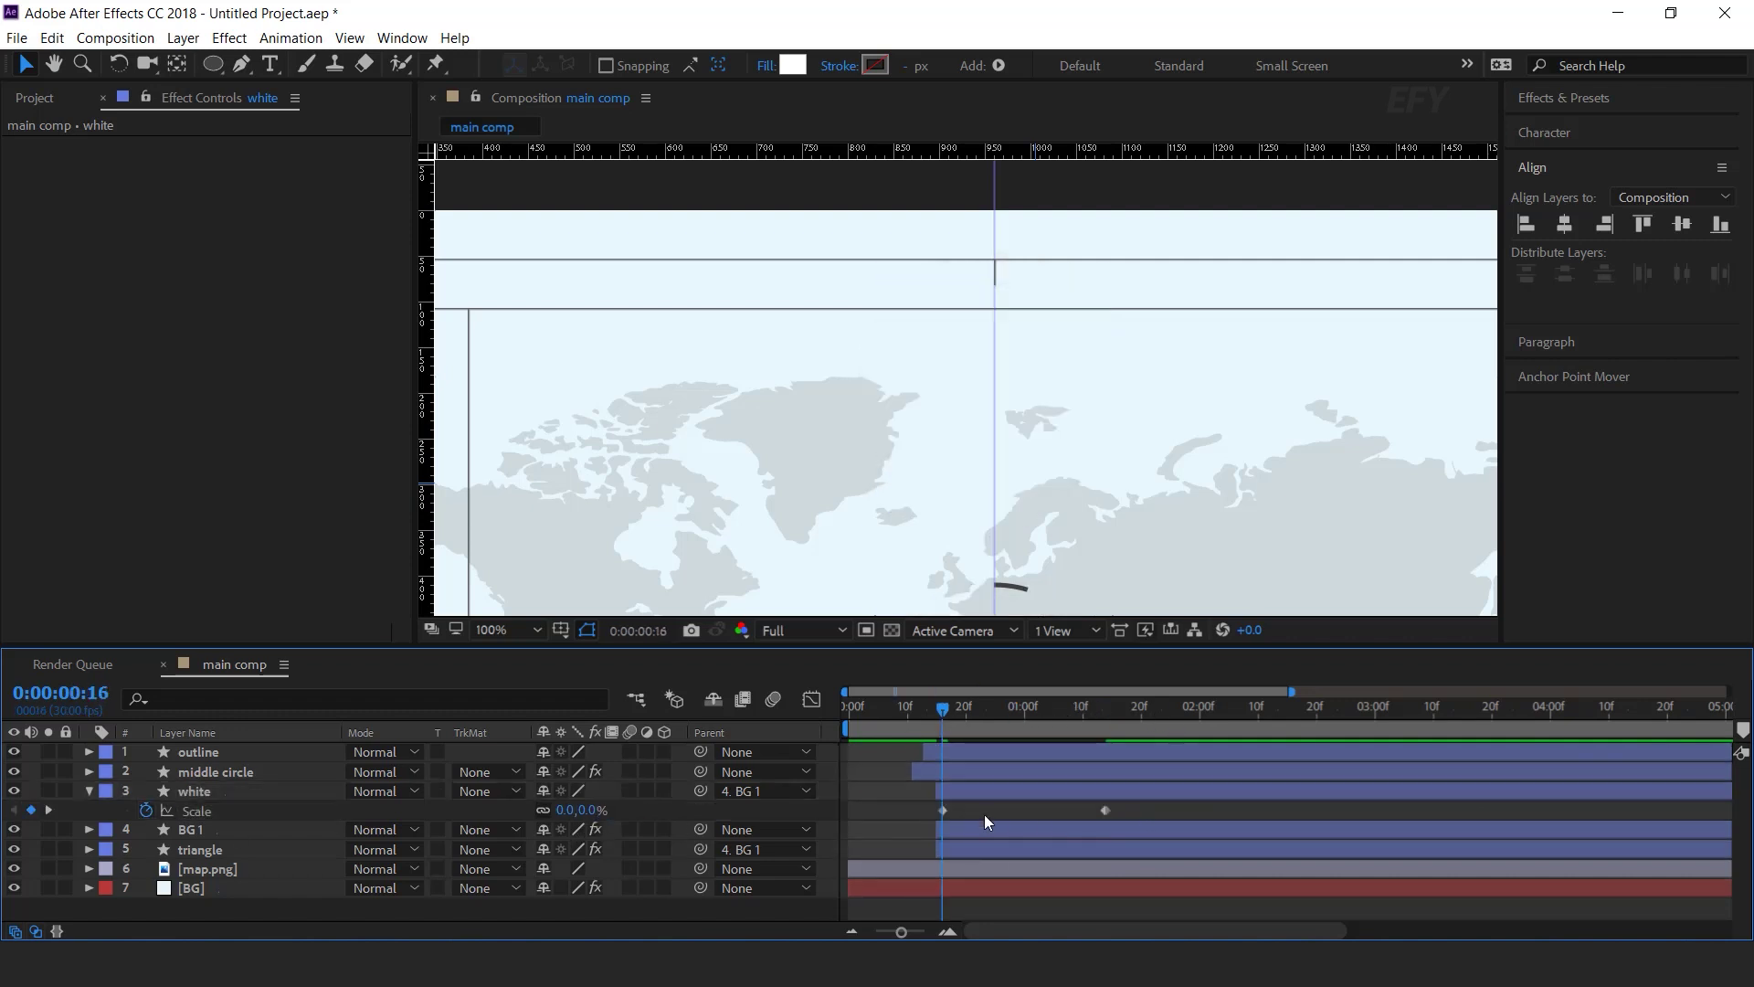
# - Apply Easy Ease to both white scale keyframes and move the 100% keyframe earlier to about 0:00:01:06
pyautogui.rightClick(1103, 809)
pyautogui.moveTo(1120, 796)
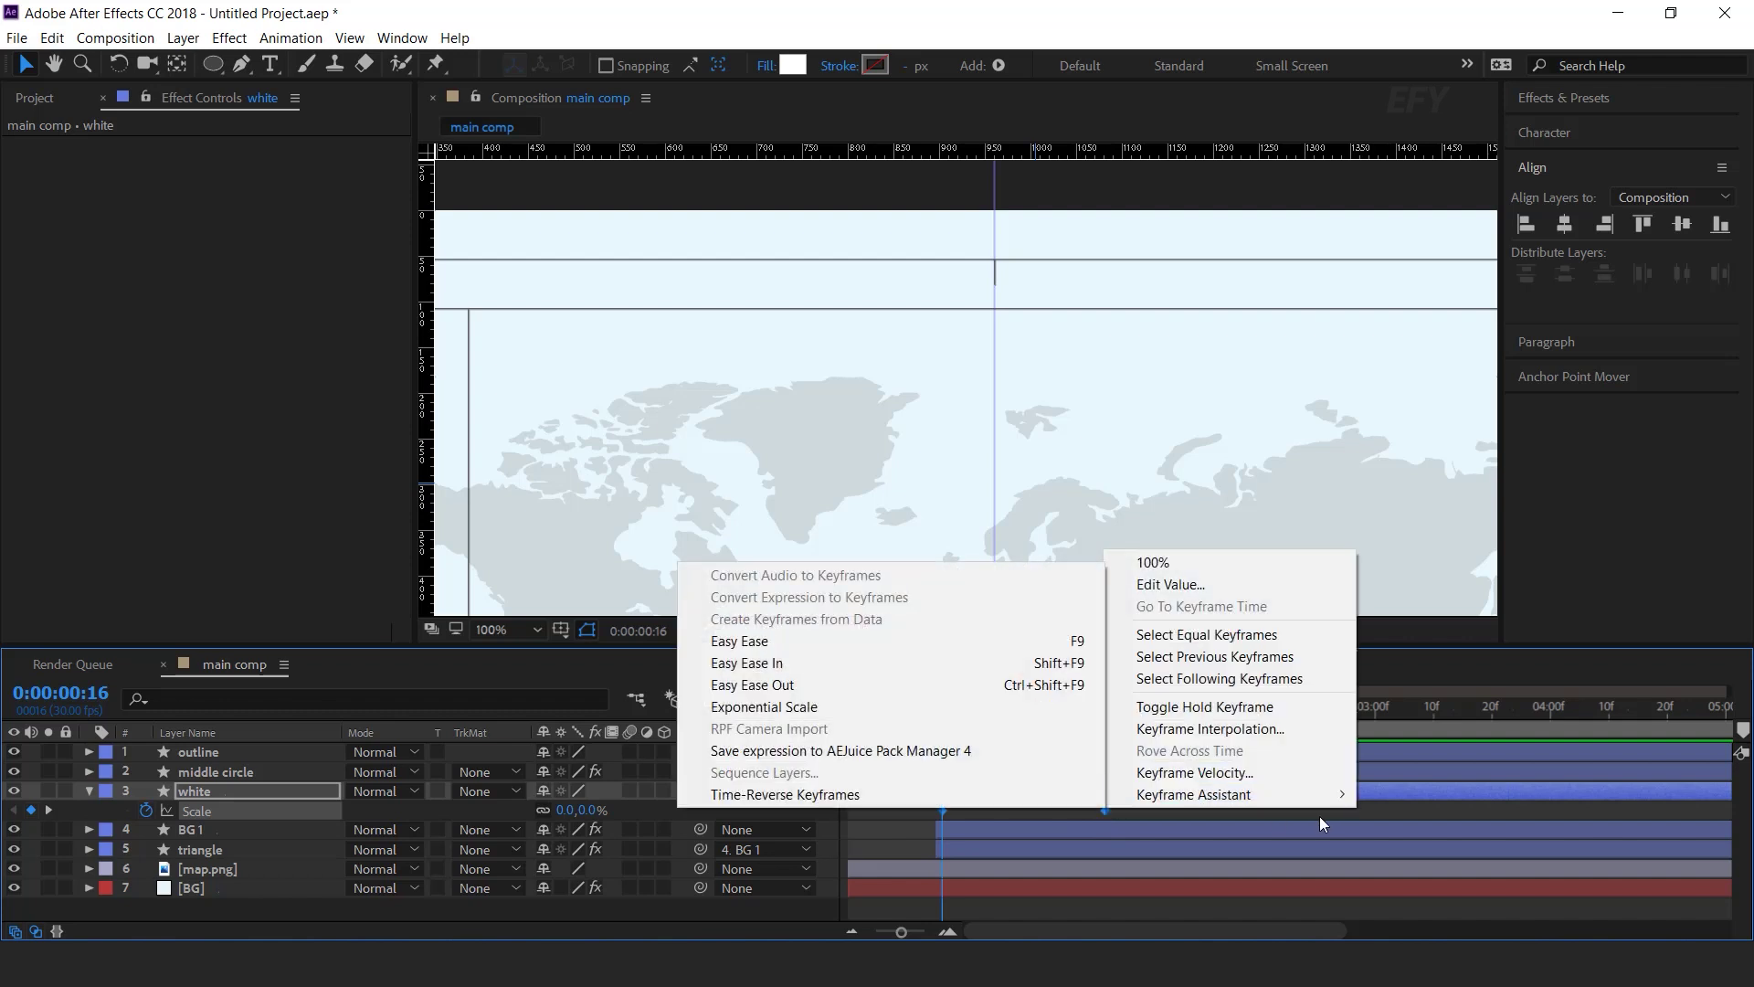
pyautogui.click(731, 635)
pyautogui.click(1106, 875)
pyautogui.moveTo(1079, 877); pyautogui.dragTo(998, 879)
pyautogui.click(810, 702)
pyautogui.moveTo(1103, 811); pyautogui.dragTo(1062, 813)
pyautogui.press('space')
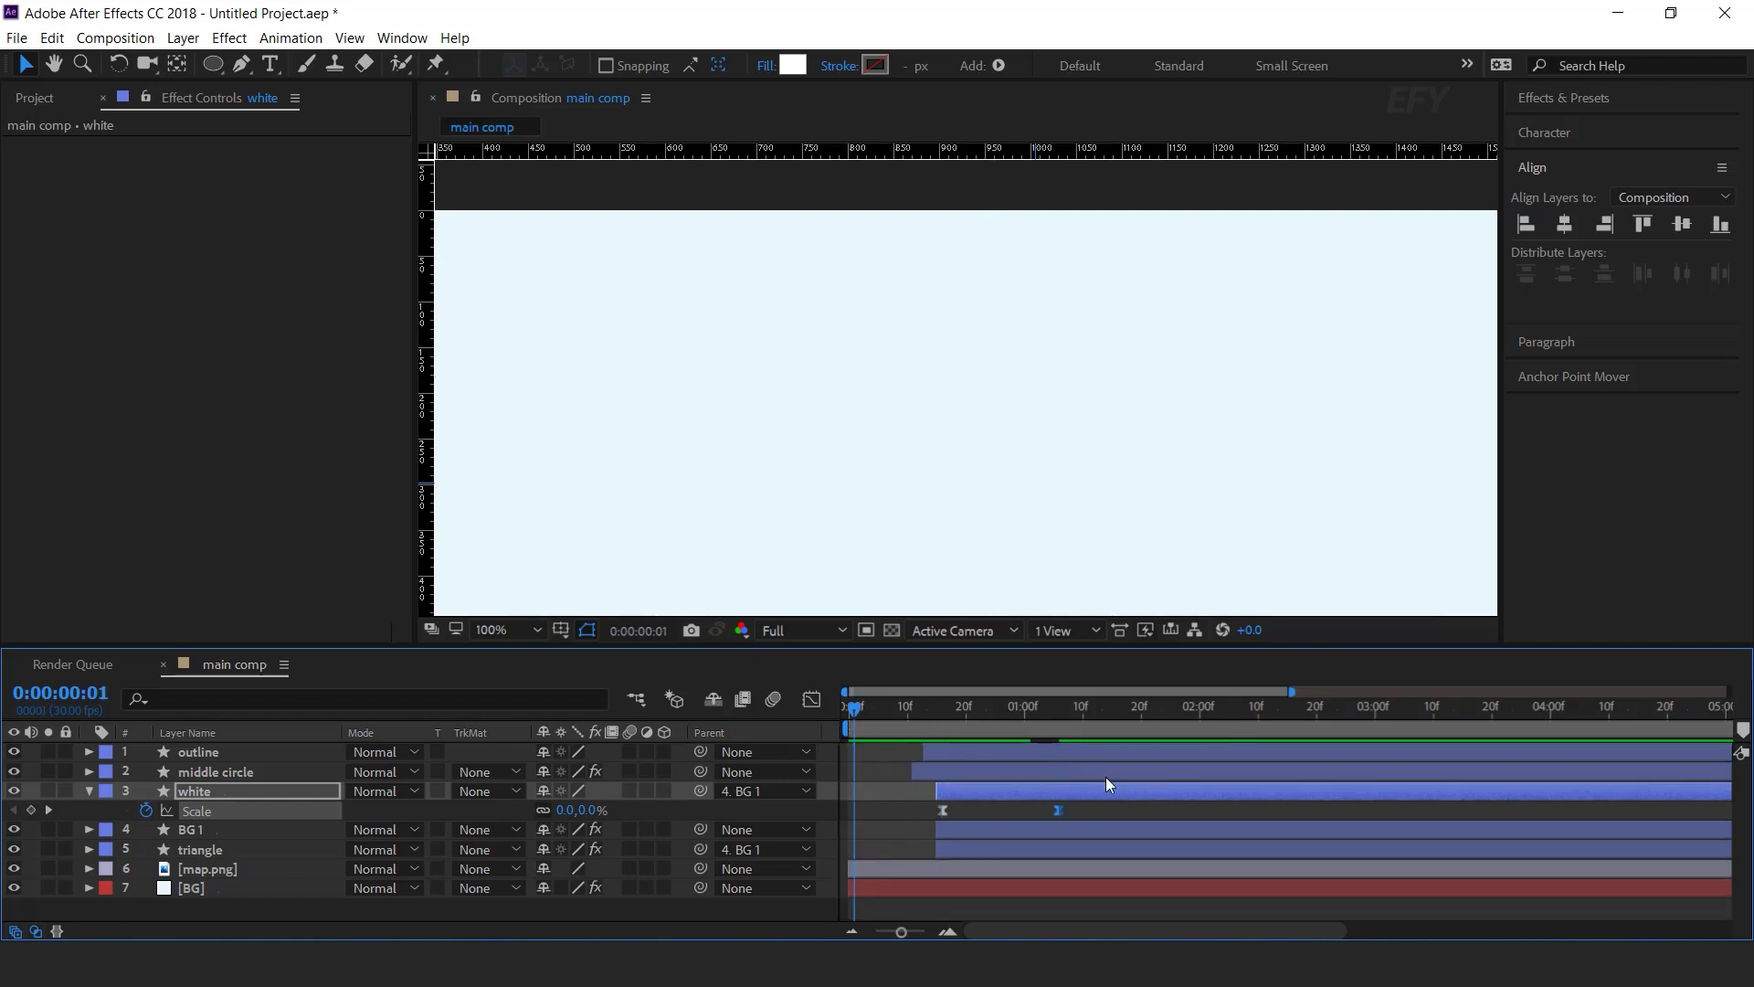
# - Move the white layer's anchor point to the centre of its own circle on the vertical guide
pyautogui.moveTo(961, 710)
pyautogui.mouseDown()
pyautogui.moveTo(1089, 712)
pyautogui.moveTo(971, 718)
pyautogui.moveTo(987, 717)
pyautogui.mouseUp()
pyautogui.press('h')
pyautogui.moveTo(1178, 452); pyautogui.dragTo(1133, 353)
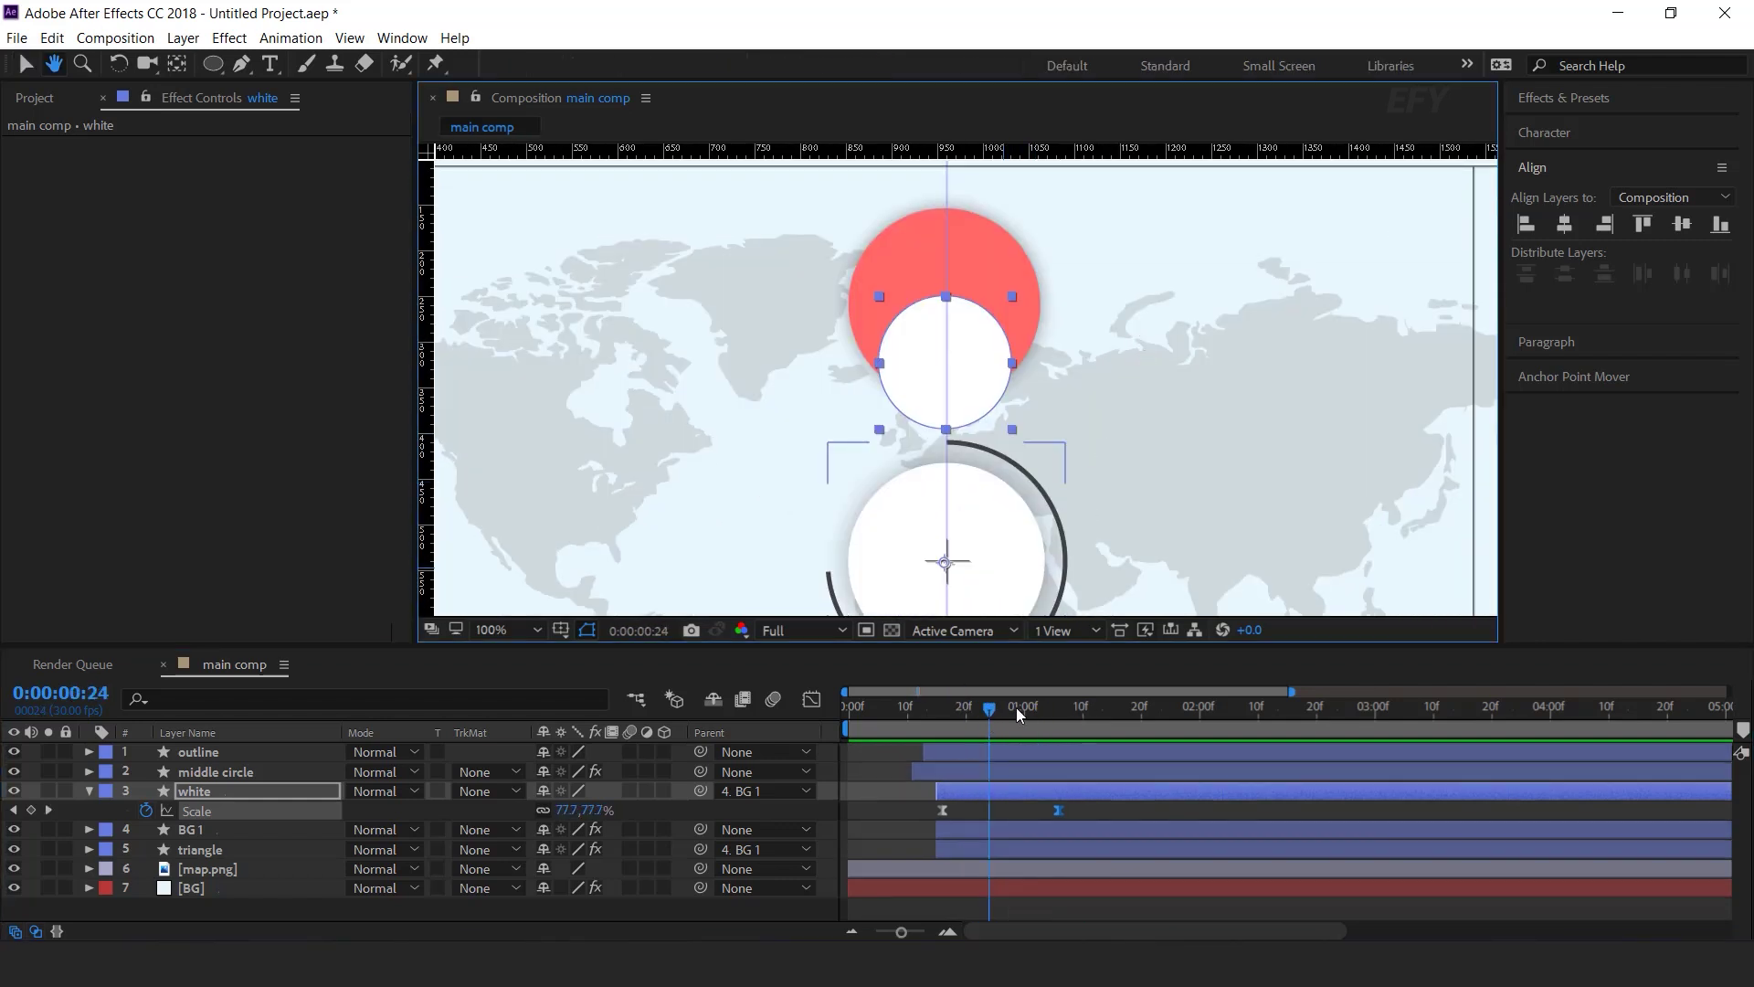
pyautogui.press('v')
pyautogui.click(1011, 792)
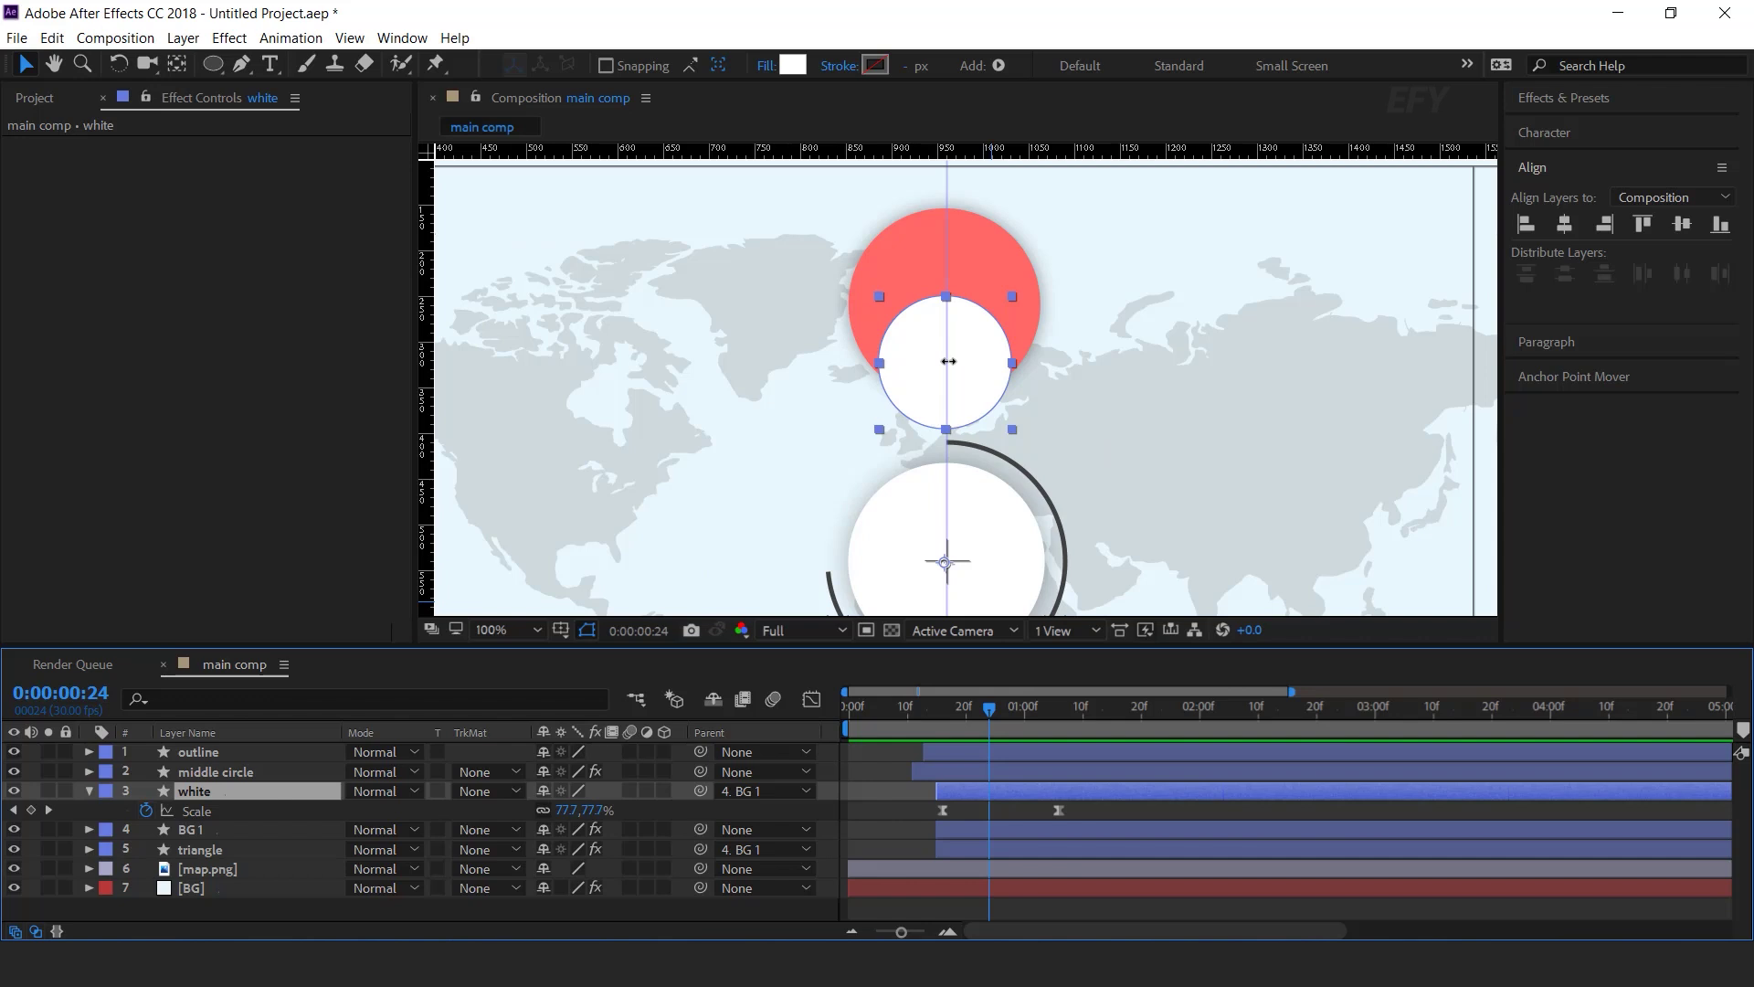
pyautogui.click(1146, 707)
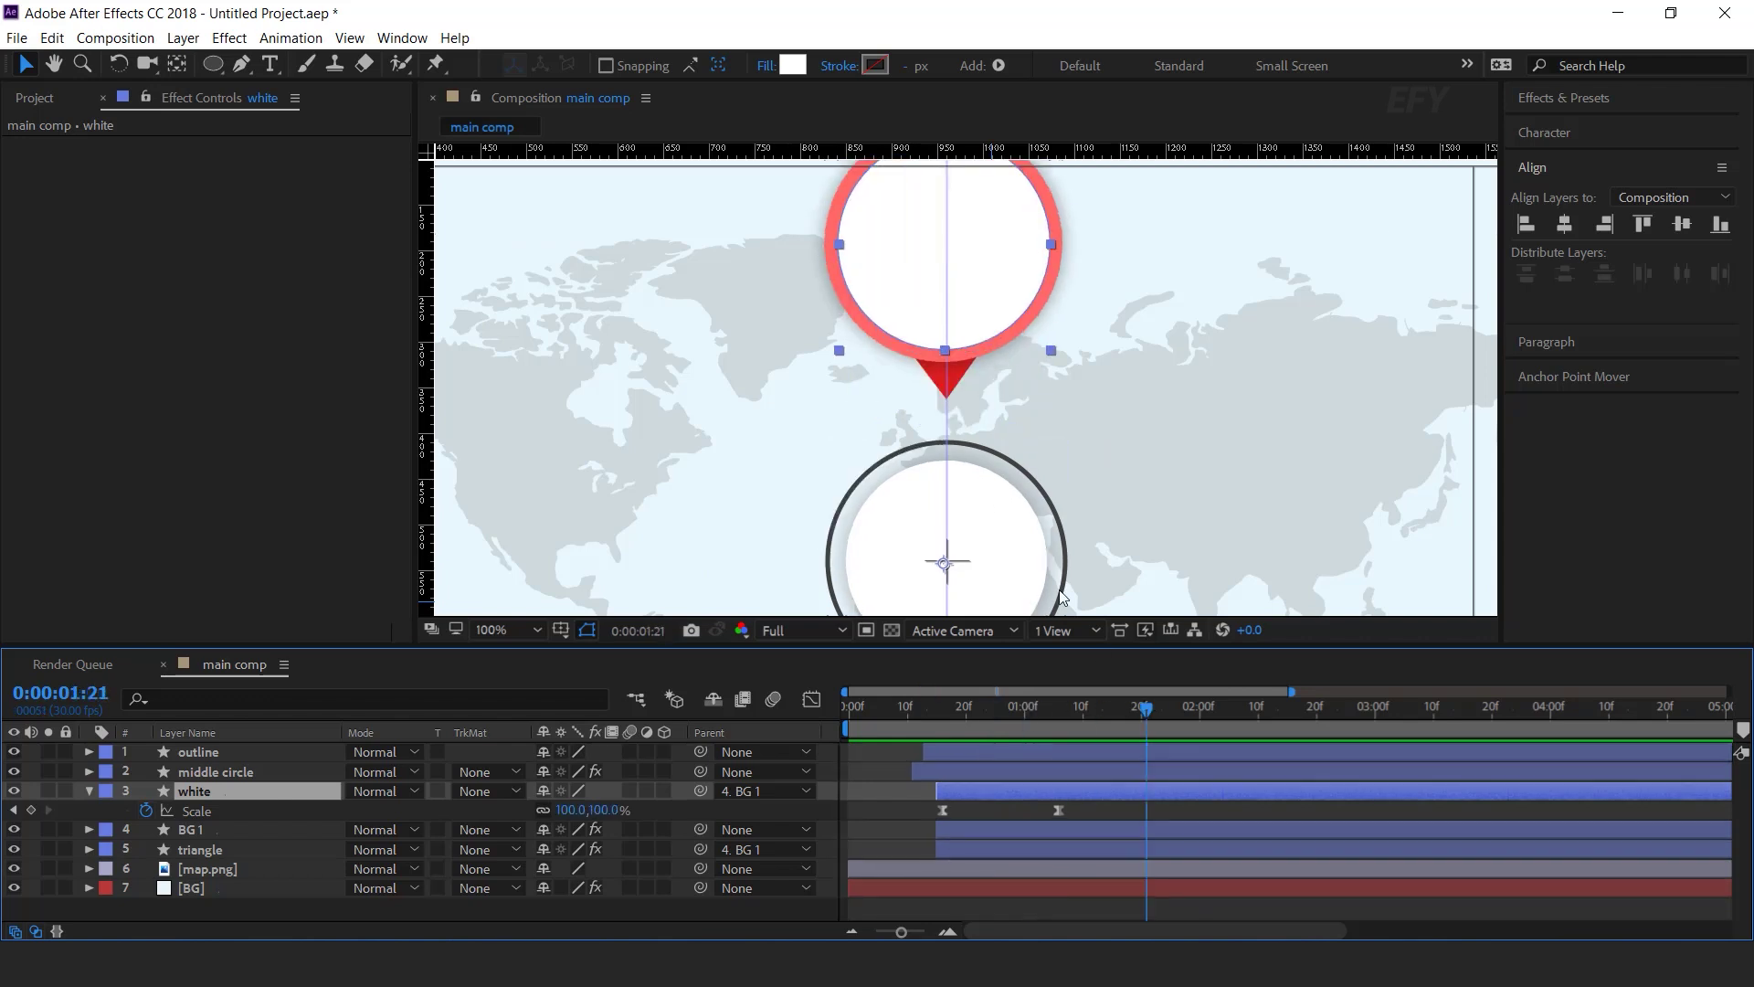
pyautogui.click(194, 66)
pyautogui.moveTo(944, 564); pyautogui.dragTo(898, 431)
pyautogui.moveTo(929, 241); pyautogui.dragTo(969, 431)
pyautogui.scroll(1, 947, 239)
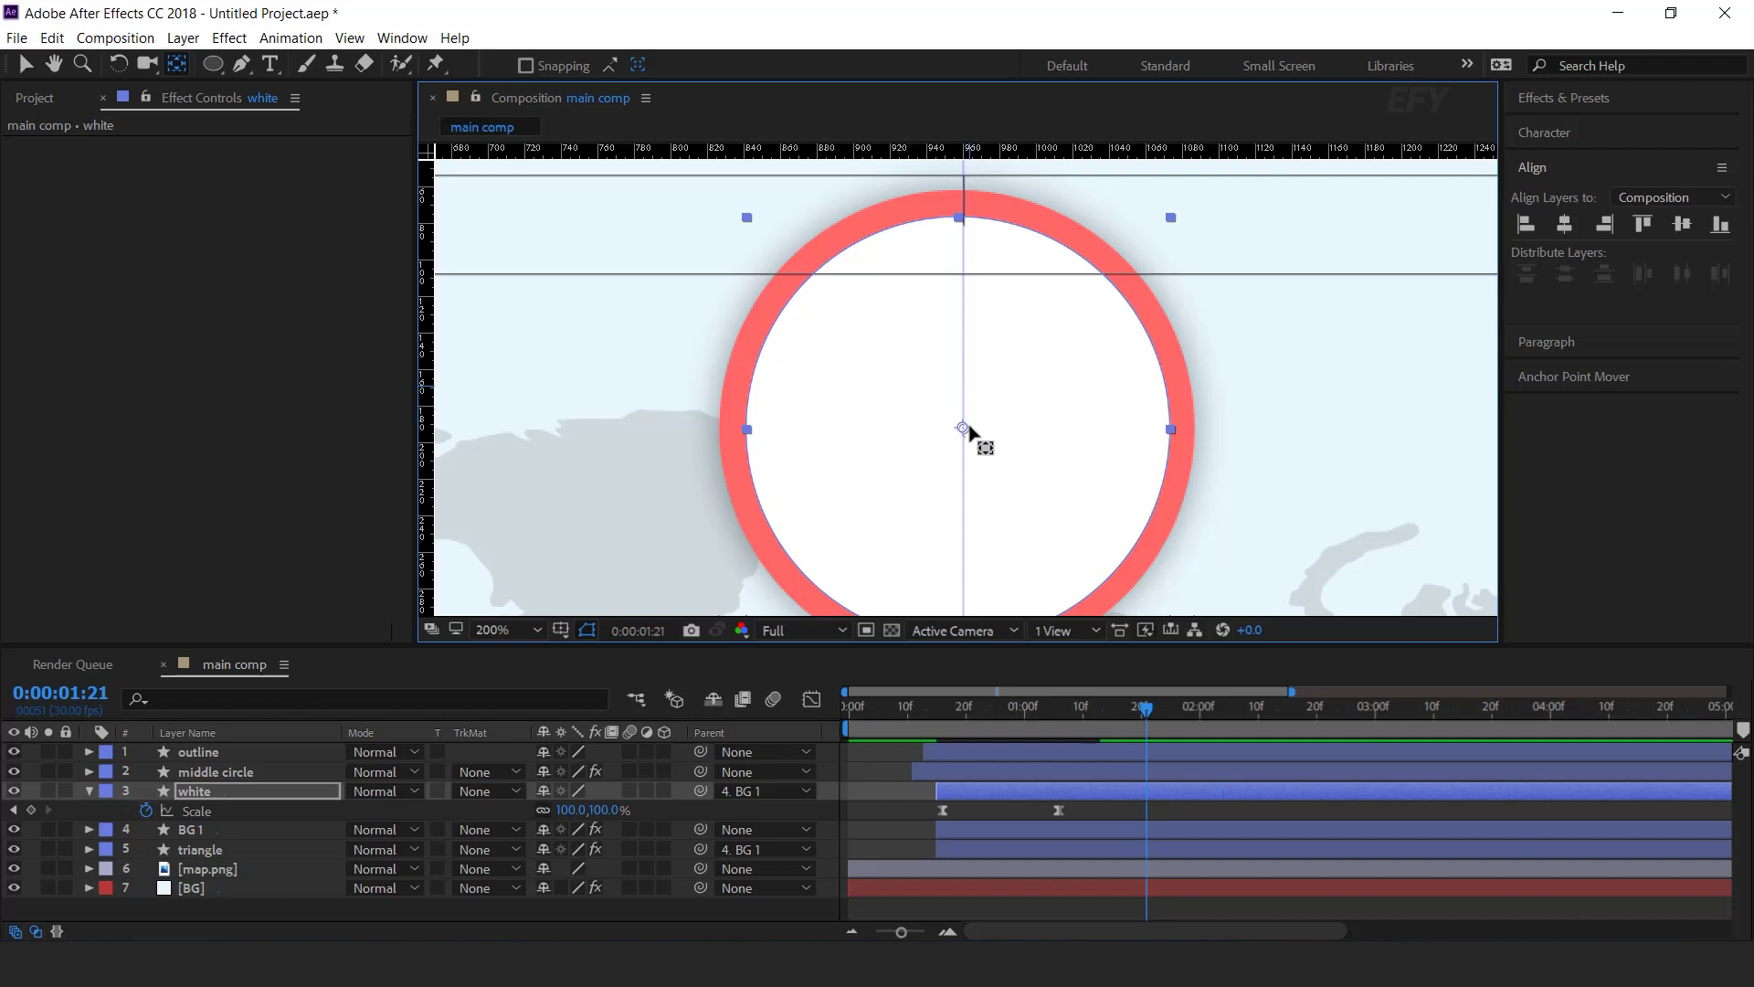
pyautogui.press('v')
pyautogui.scroll(-4, 971, 455)
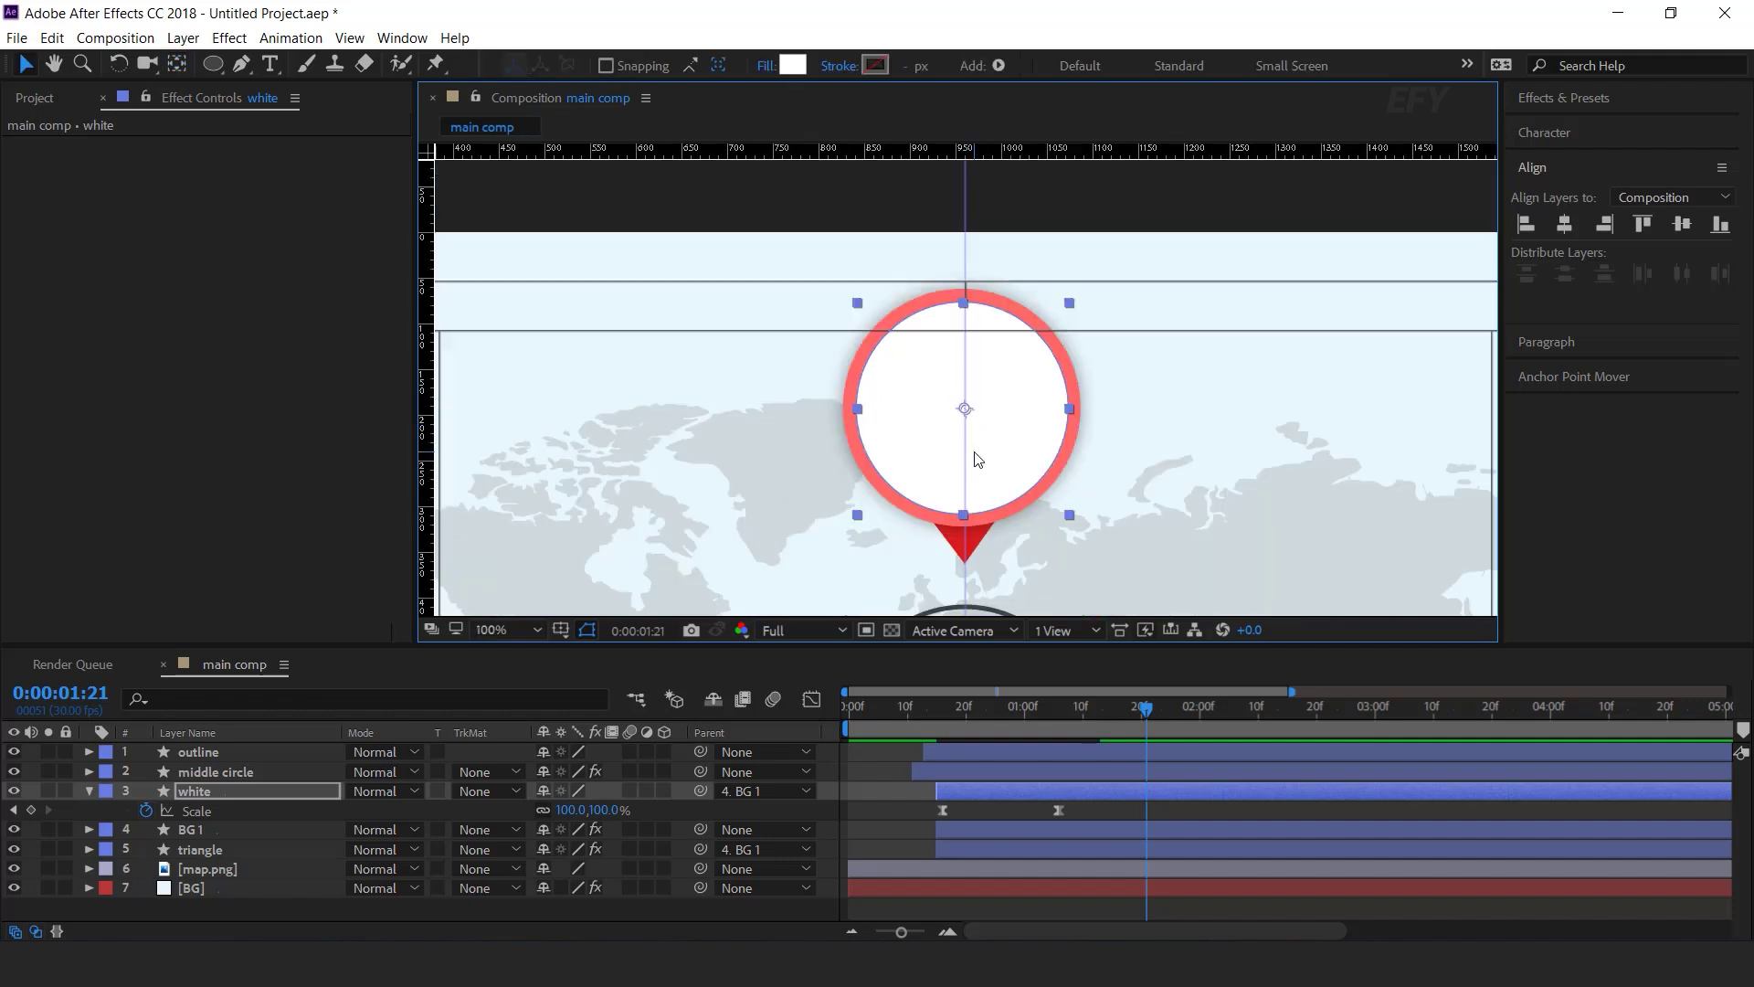
# - Delay the white layer's start to about 0:00:00:18, slightly after BG 1, and preview the timing
pyautogui.click(898, 709)
pyautogui.moveTo(994, 792); pyautogui.dragTo(1034, 794)
pyautogui.press('space')
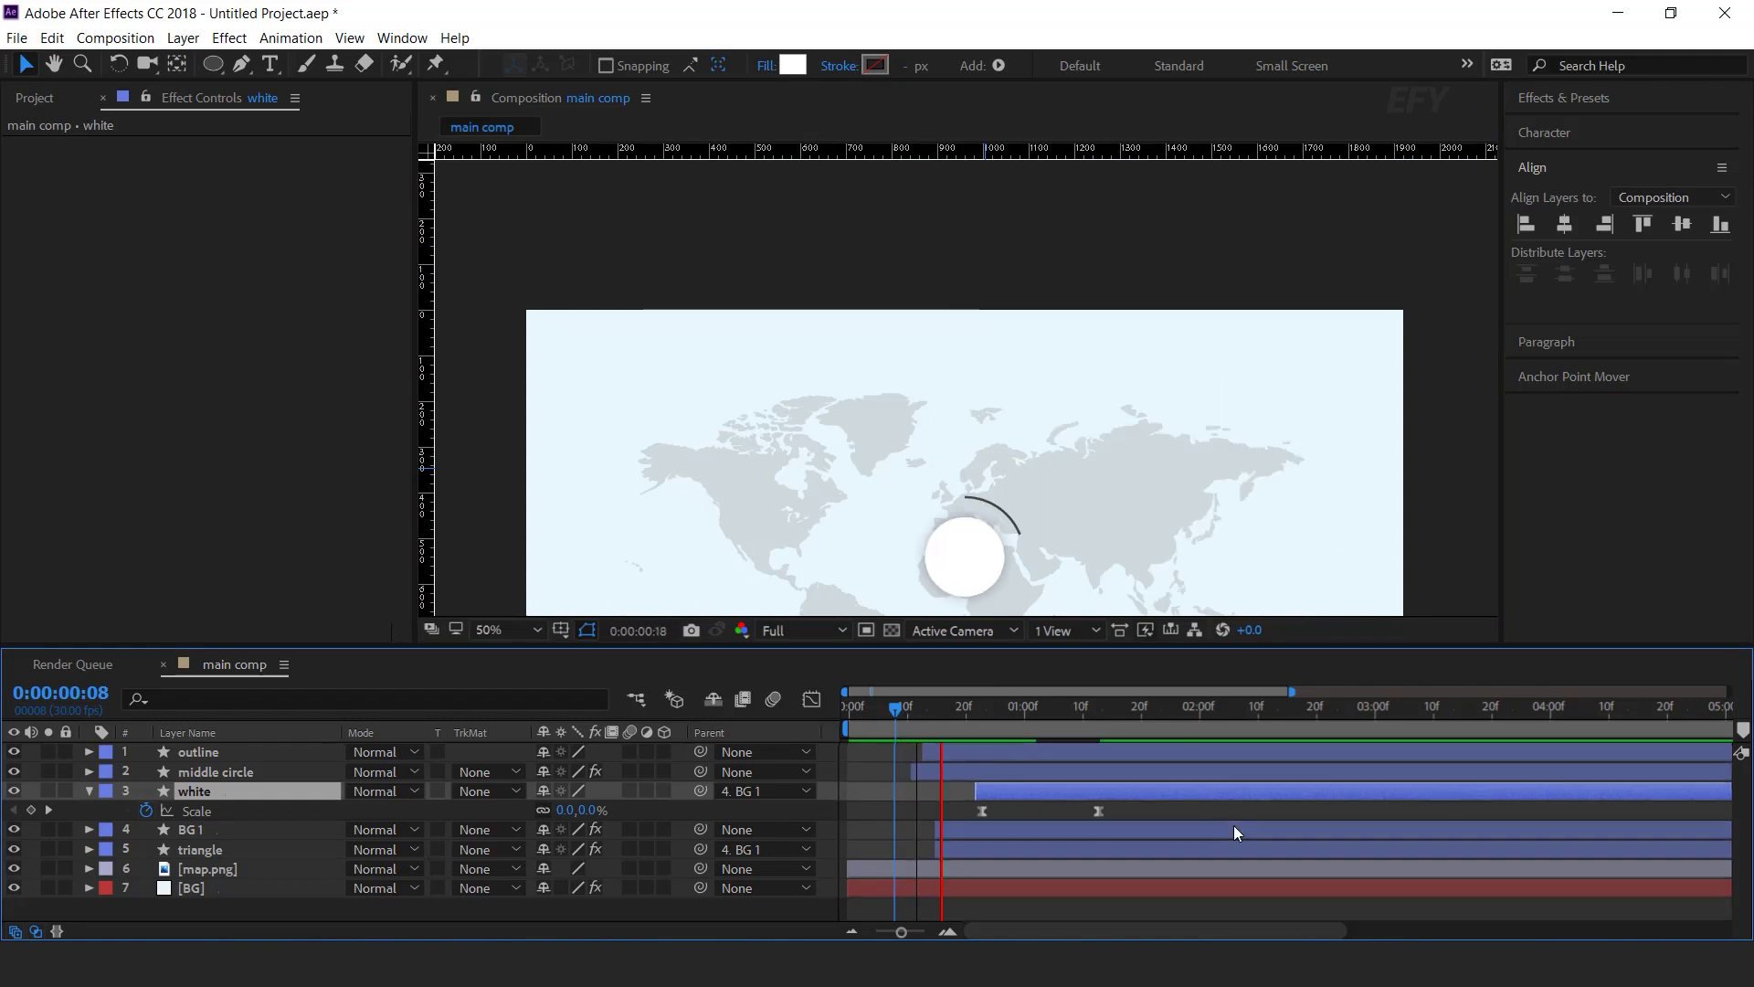
pyautogui.click(948, 709)
pyautogui.press('space')
pyautogui.moveTo(914, 705); pyautogui.dragTo(983, 707)
pyautogui.moveTo(1023, 795); pyautogui.dragTo(995, 789)
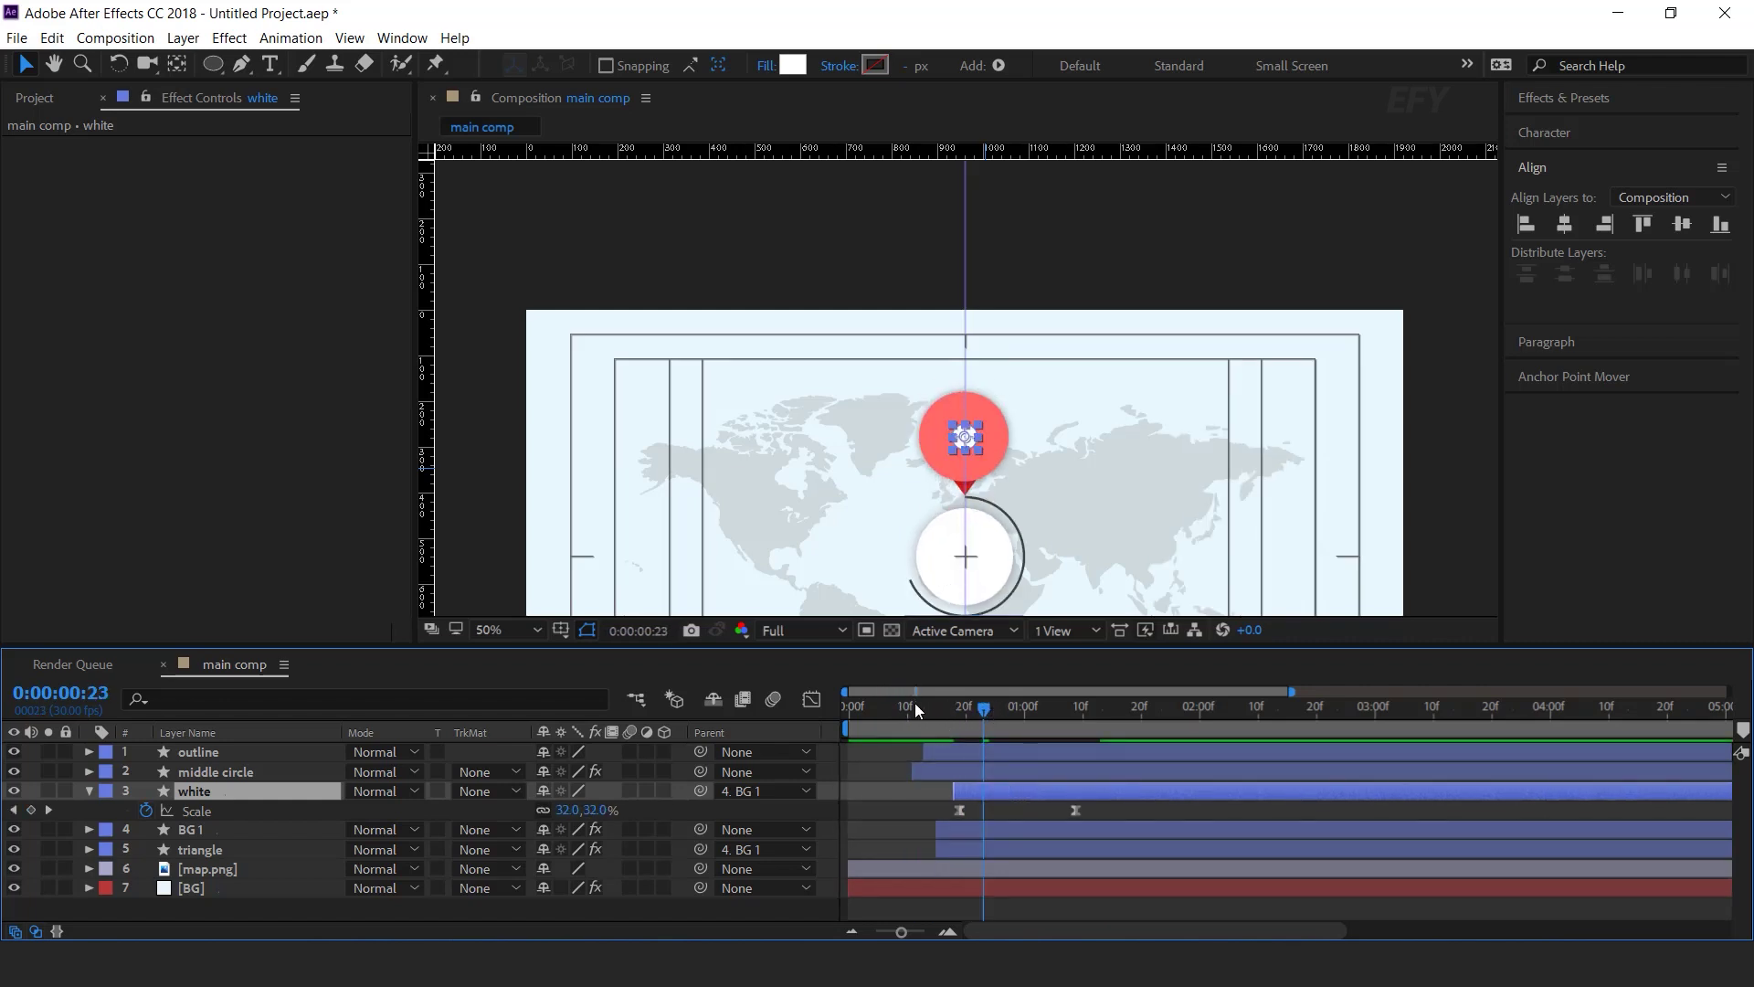
pyautogui.click(913, 703)
pyautogui.press('space')
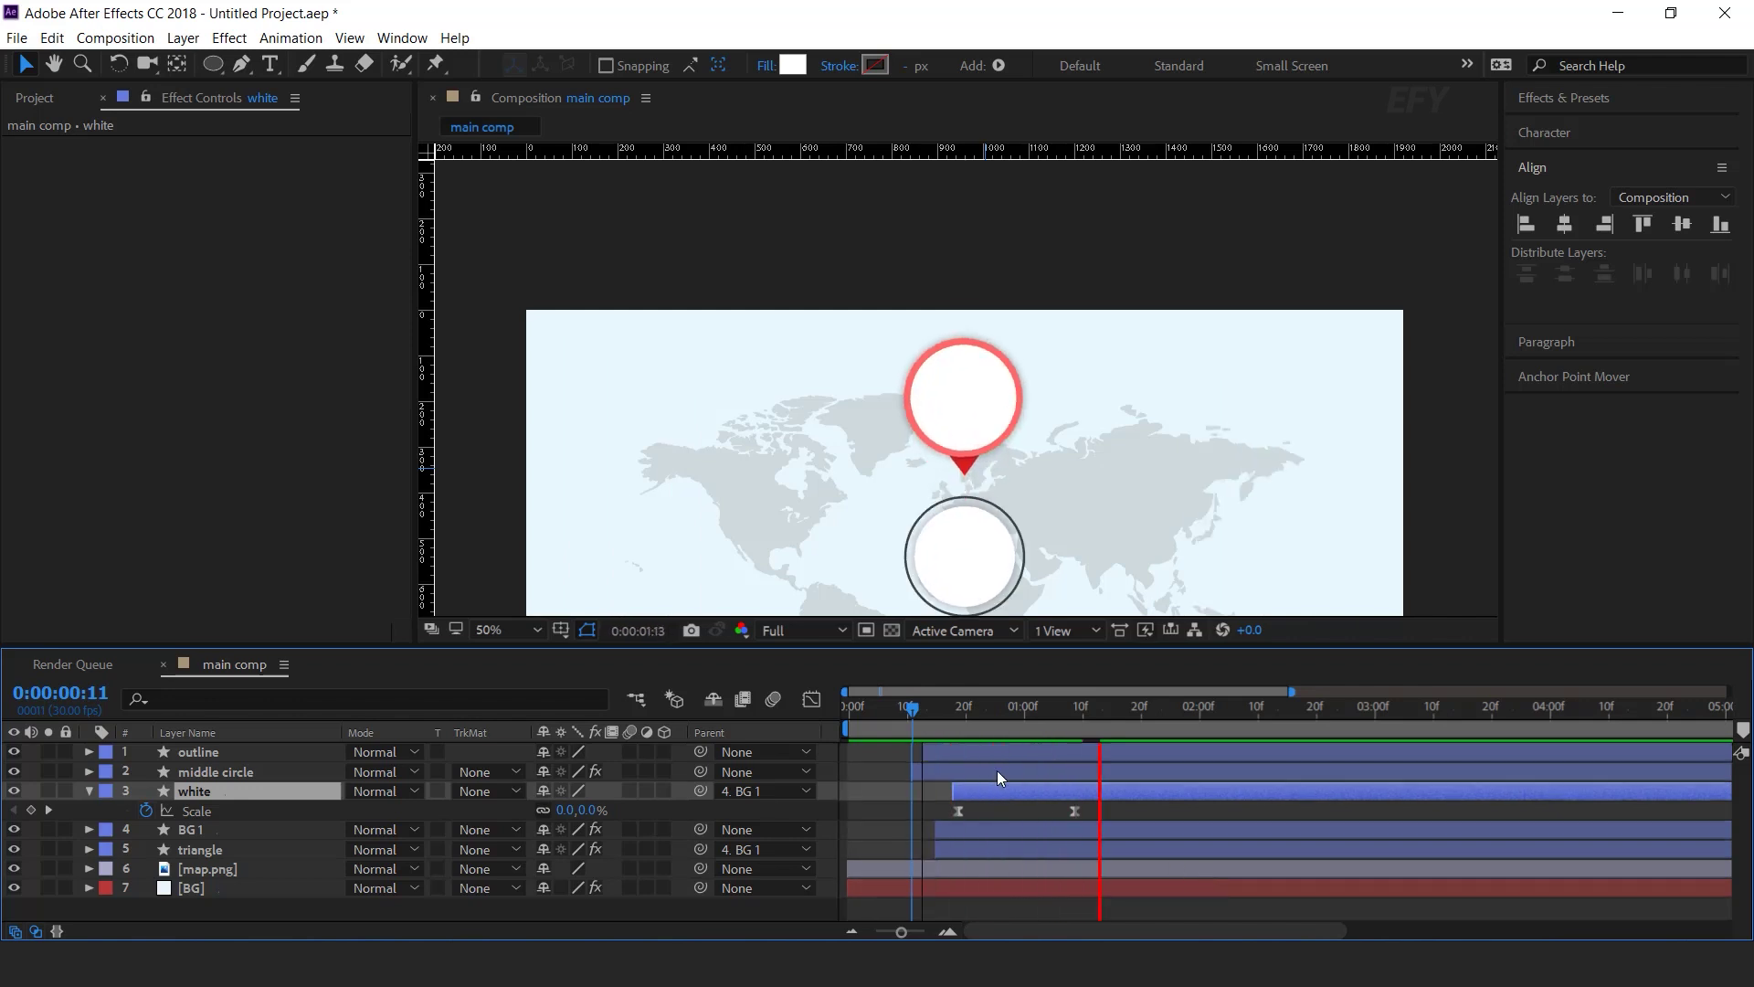
pyautogui.moveTo(952, 710); pyautogui.dragTo(1024, 708)
pyautogui.click(1111, 732)
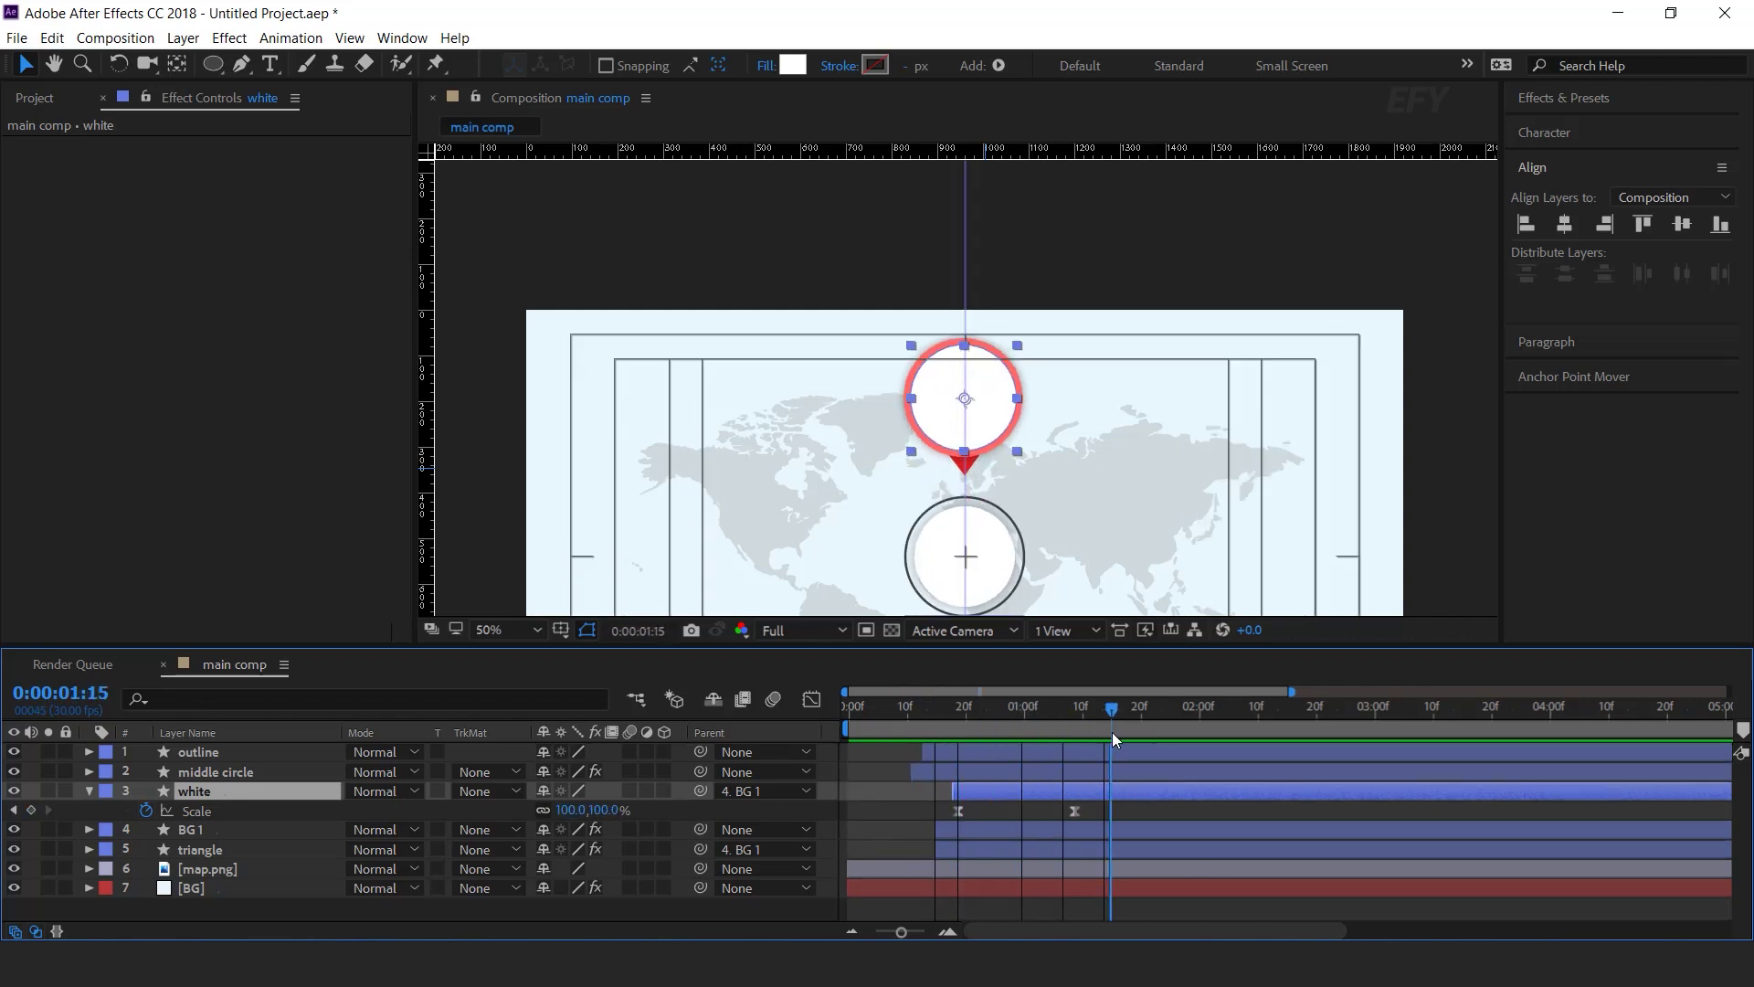
# - Duplicate the white, BG 1 and triangle layers together, keeping the copies above the originals
pyautogui.click(1166, 804)
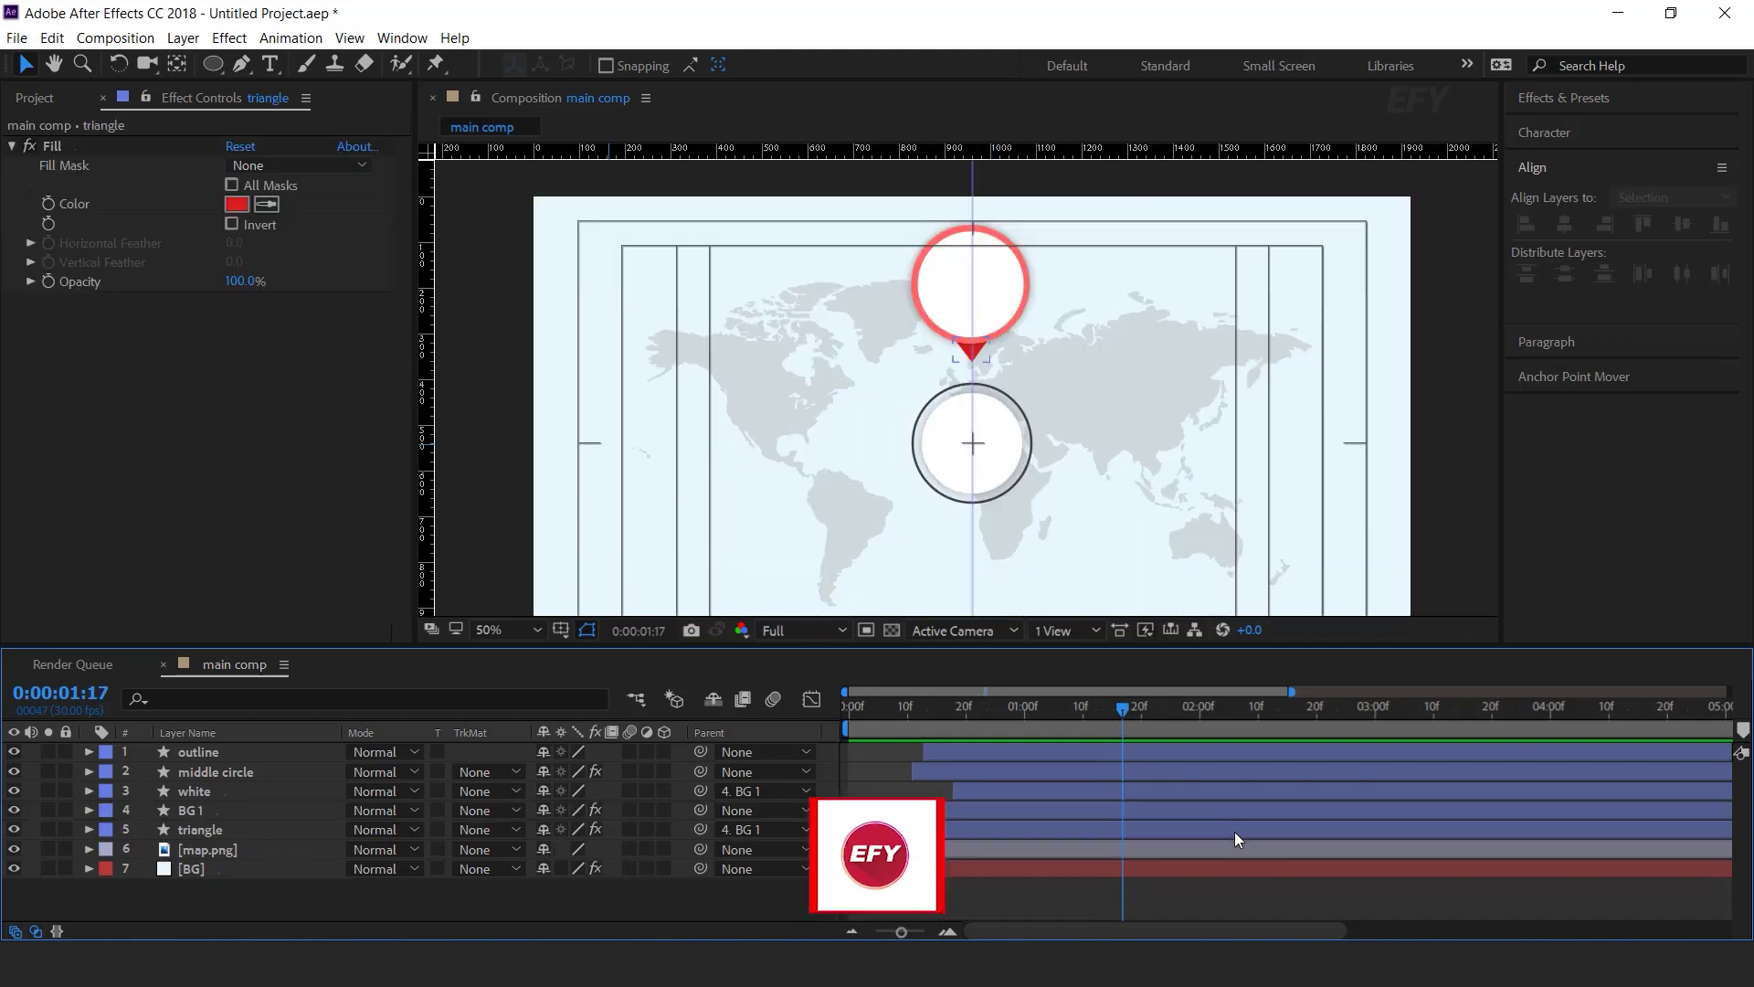
pyautogui.click(217, 825)
pyautogui.keyDown('shift'); pyautogui.click(195, 795); pyautogui.keyUp('shift')
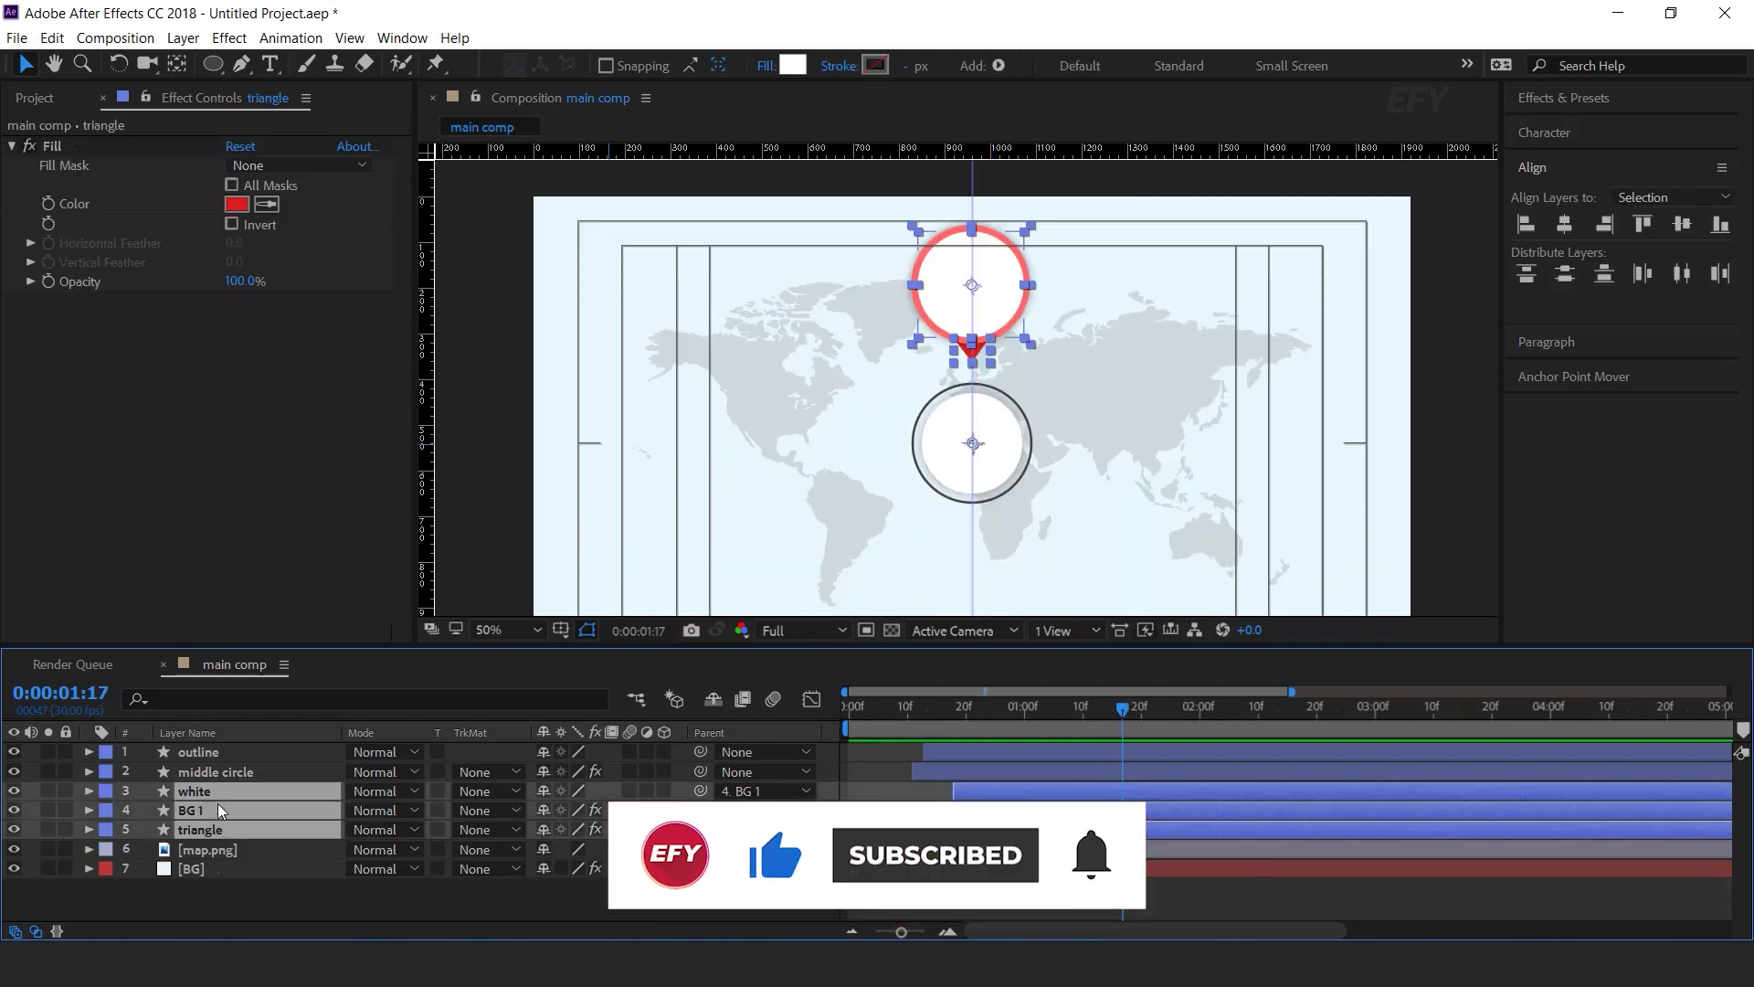
pyautogui.hotkey('ctrl', 'd')
pyautogui.moveTo(209, 821); pyautogui.dragTo(209, 802)
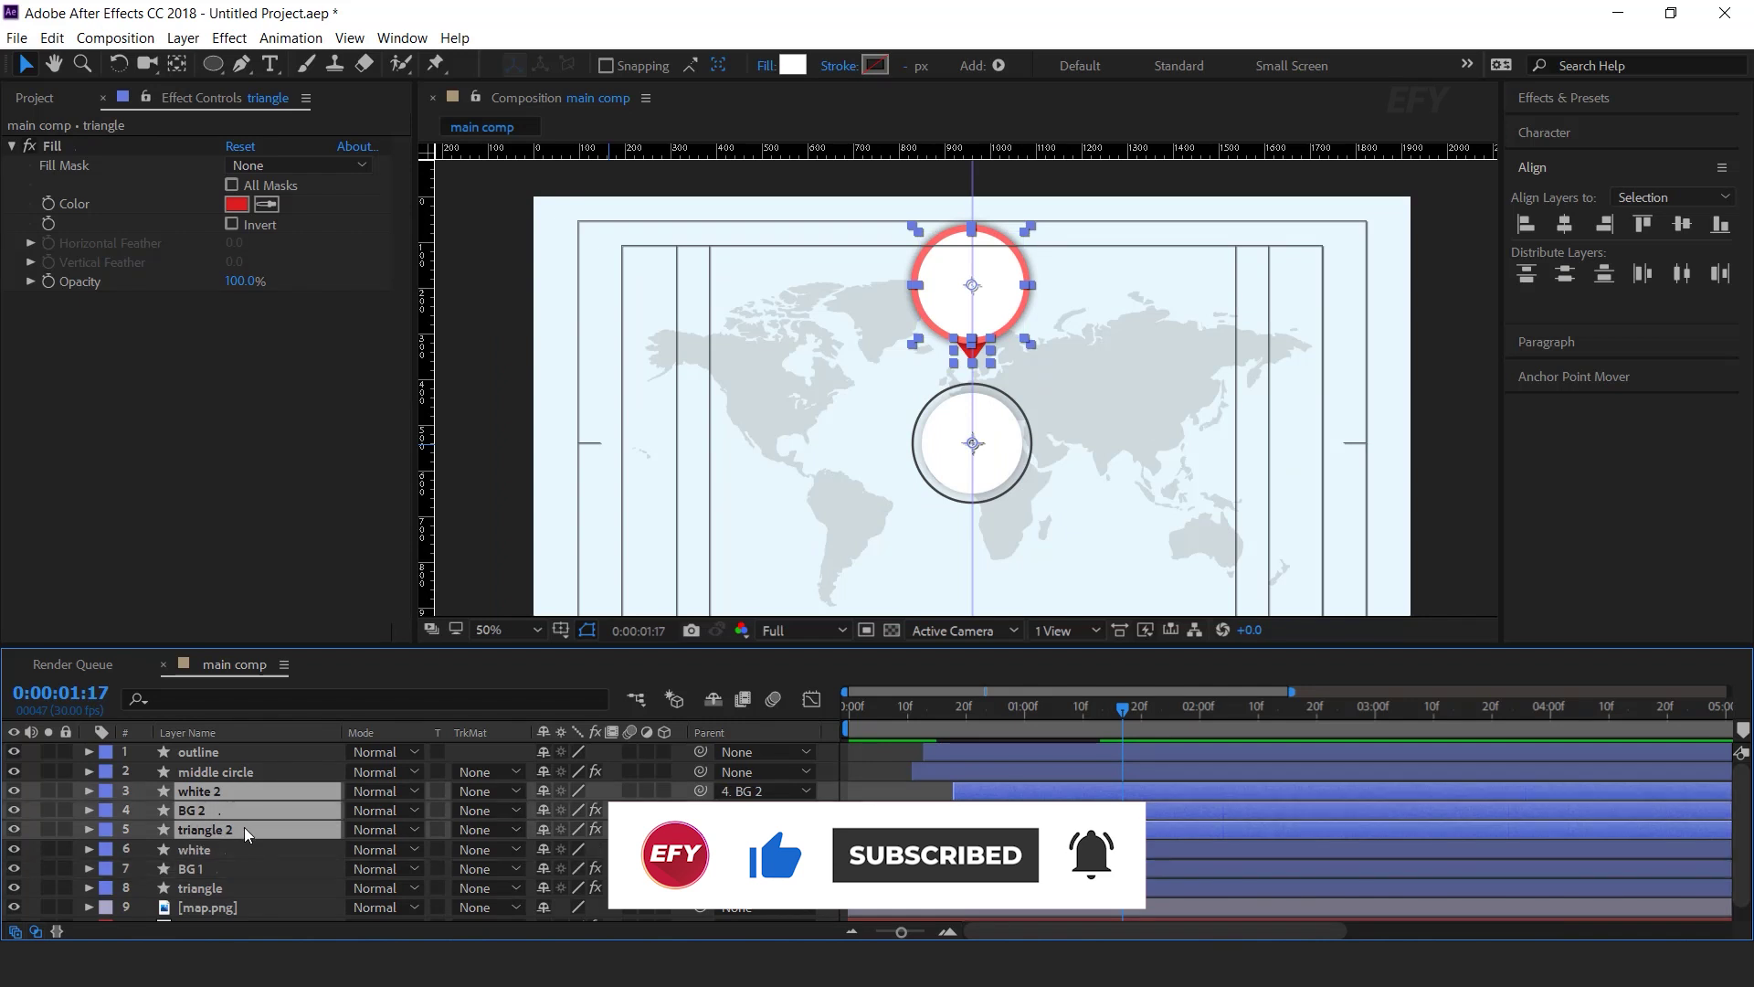
# - Change the BG 2 layer's Fill colour to pink-magenta F067FF
pyautogui.press('F2')
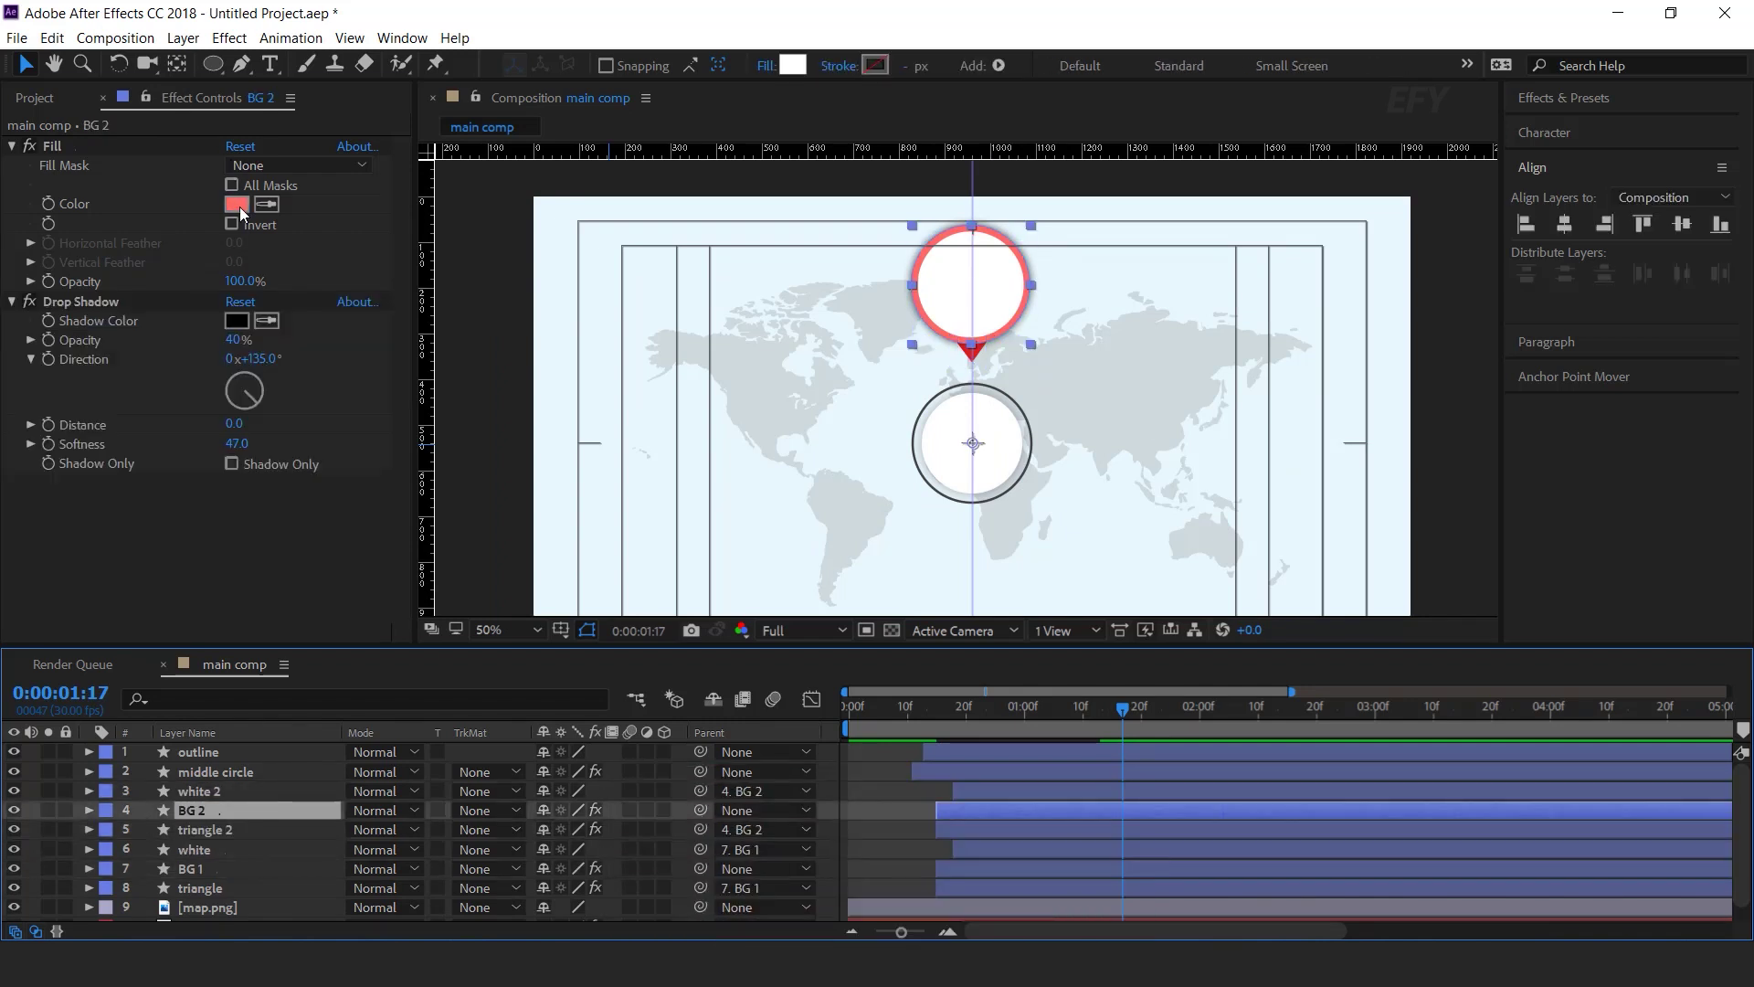
pyautogui.click(237, 204)
pyautogui.click(413, 355)
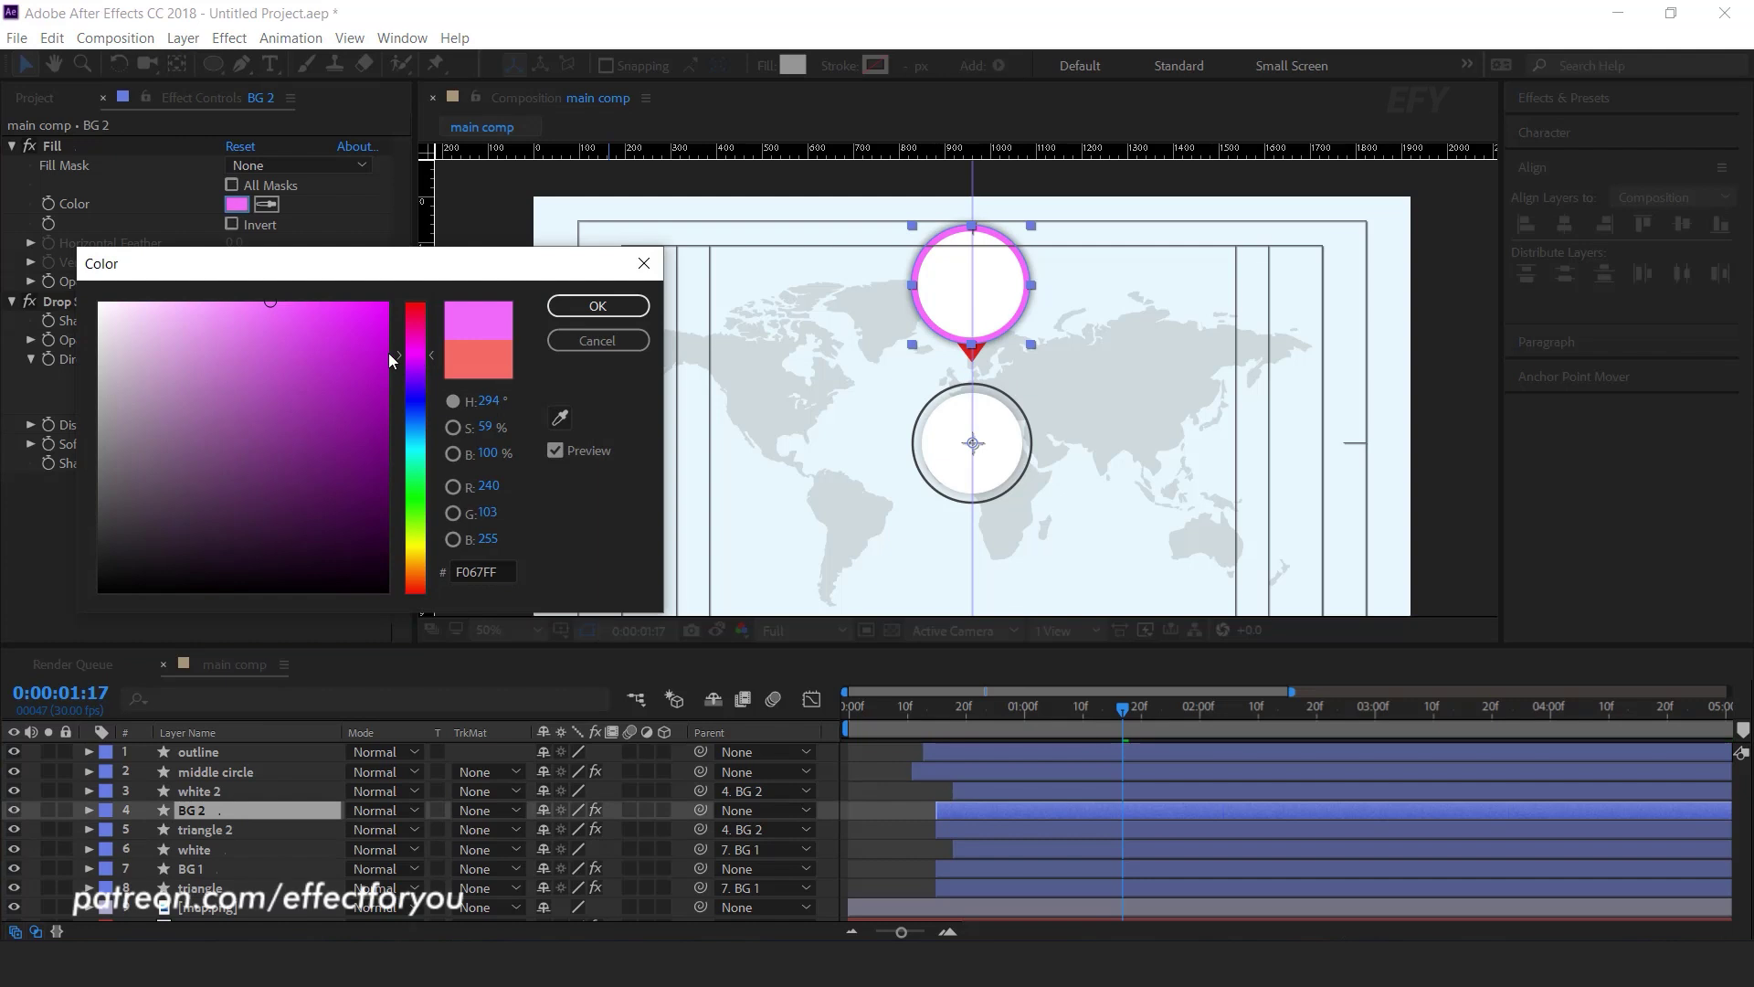
pyautogui.click(611, 316)
# - Sample the pink ring colour for the triangle 2 layer's Fill and darken it to purple BB1BCD
pyautogui.click(211, 831)
pyautogui.click(266, 205)
pyautogui.click(928, 264)
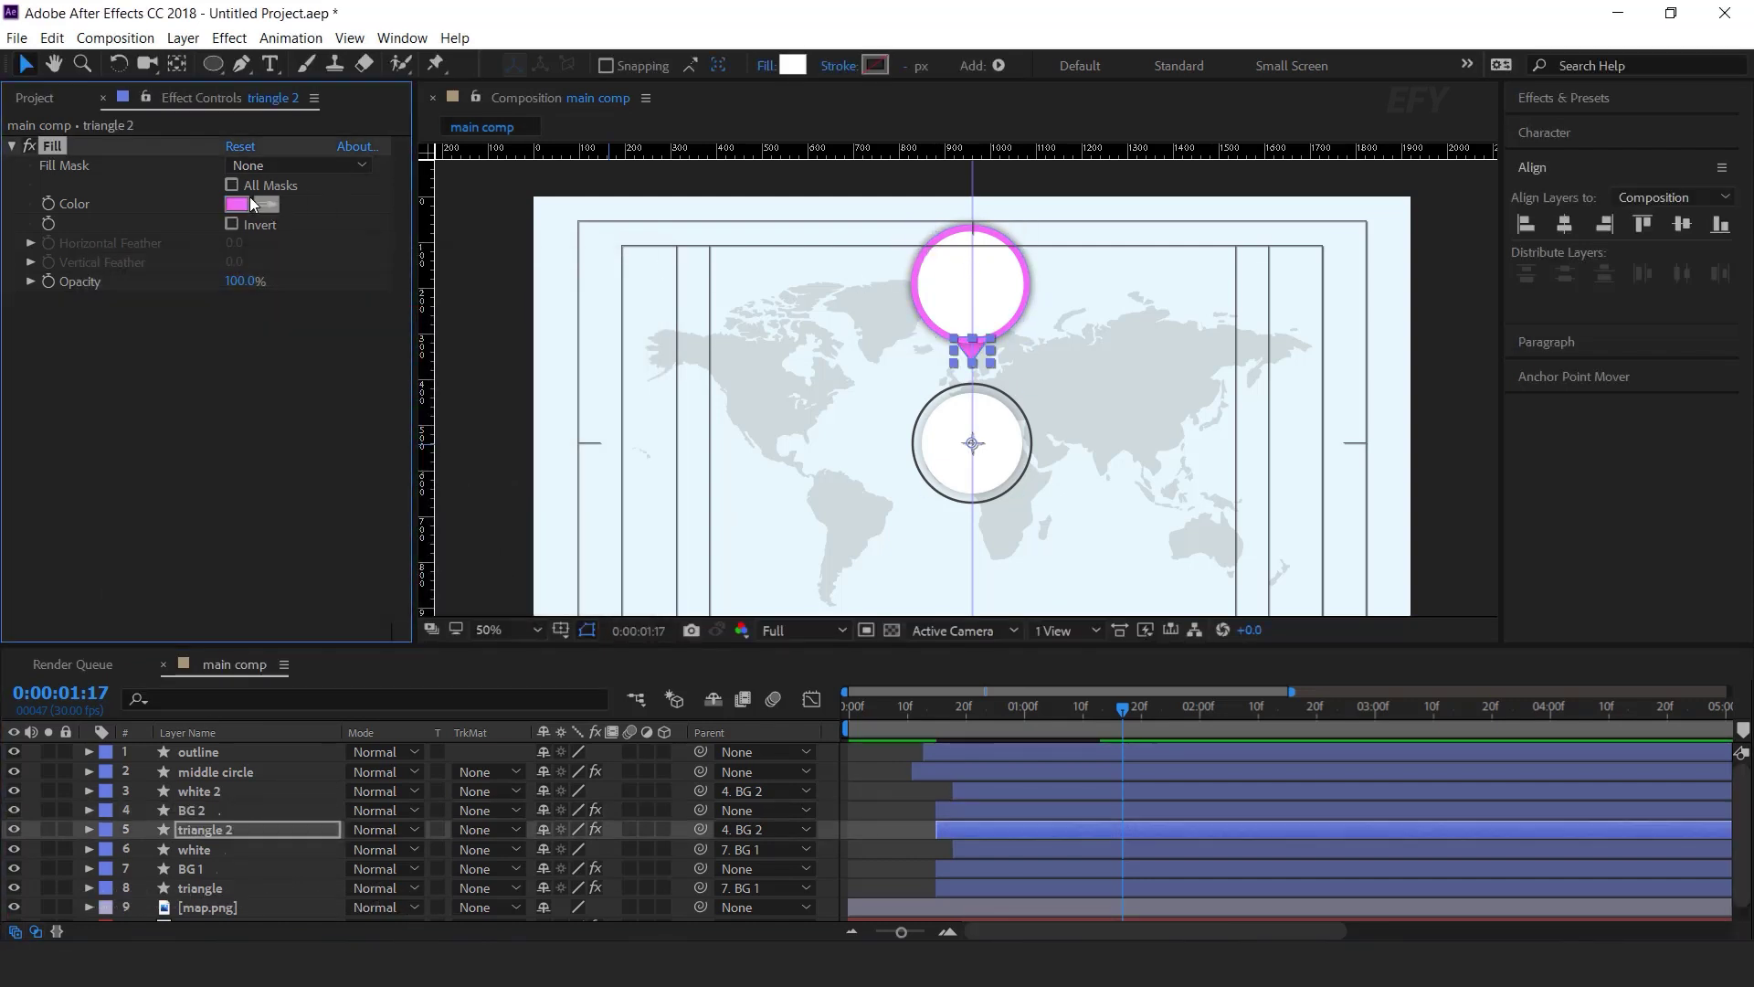
pyautogui.click(239, 203)
pyautogui.click(346, 357)
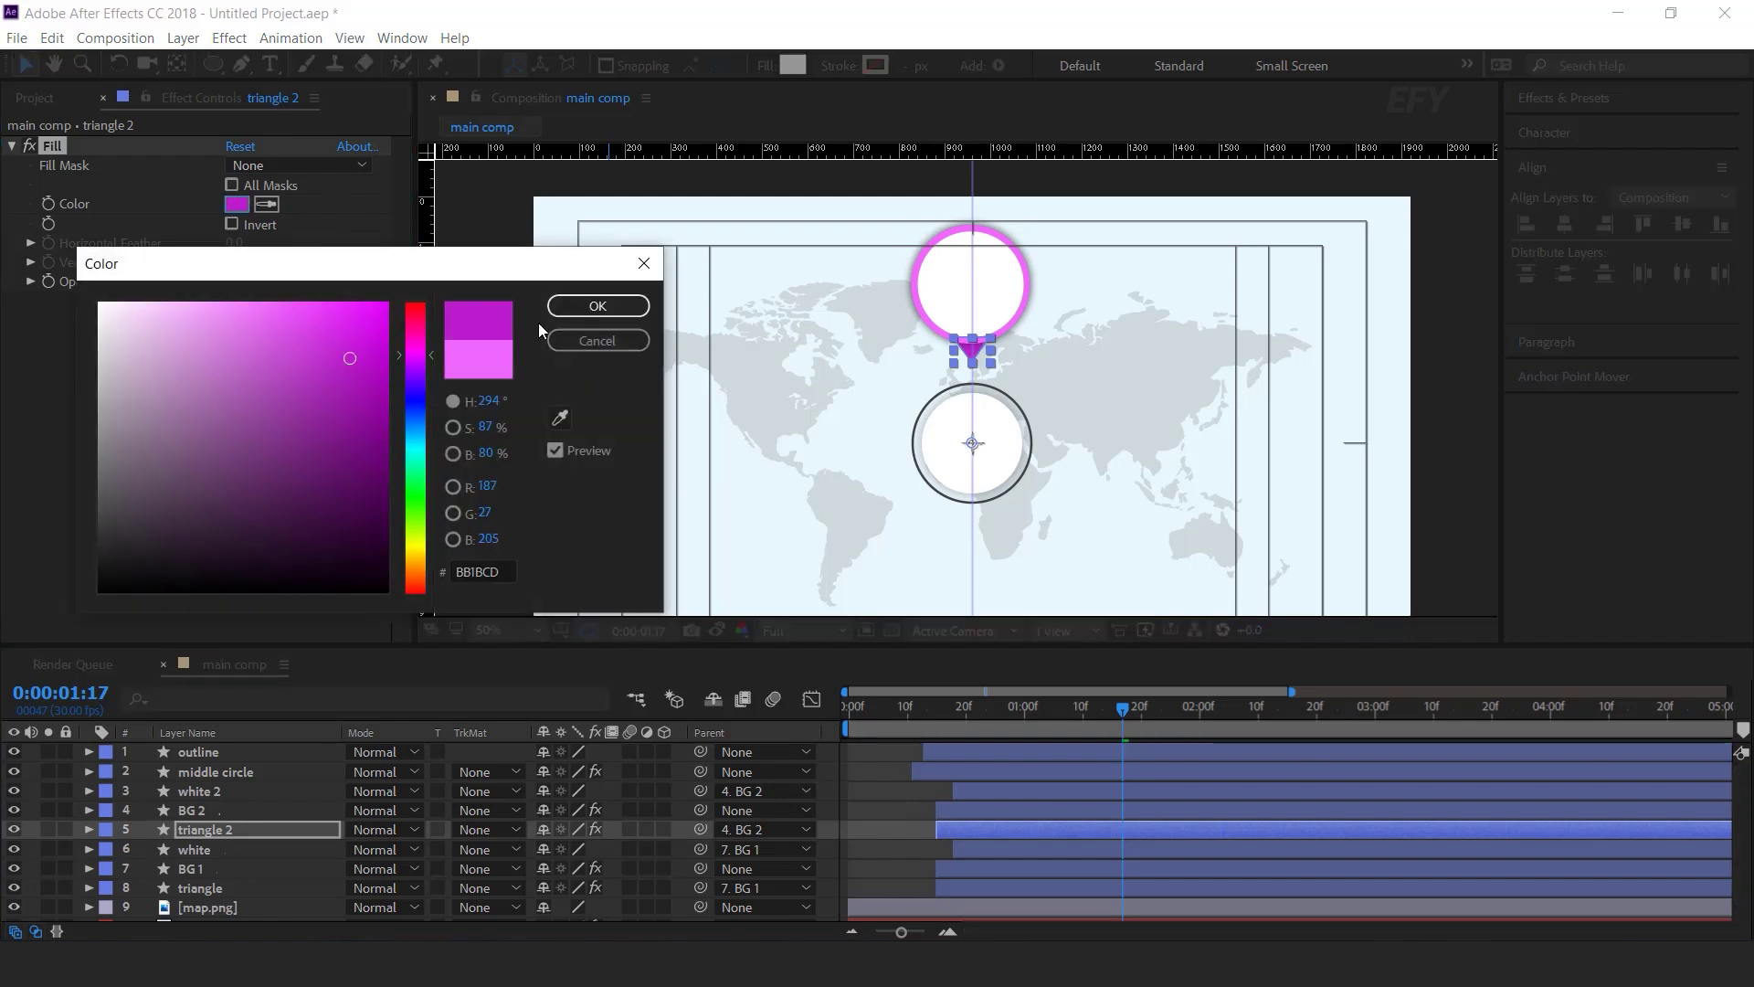
pyautogui.click(597, 306)
pyautogui.click(827, 835)
# - Rotate the BG 2 layer to 67°
pyautogui.scroll(2, 1012, 354)
pyautogui.click(204, 811)
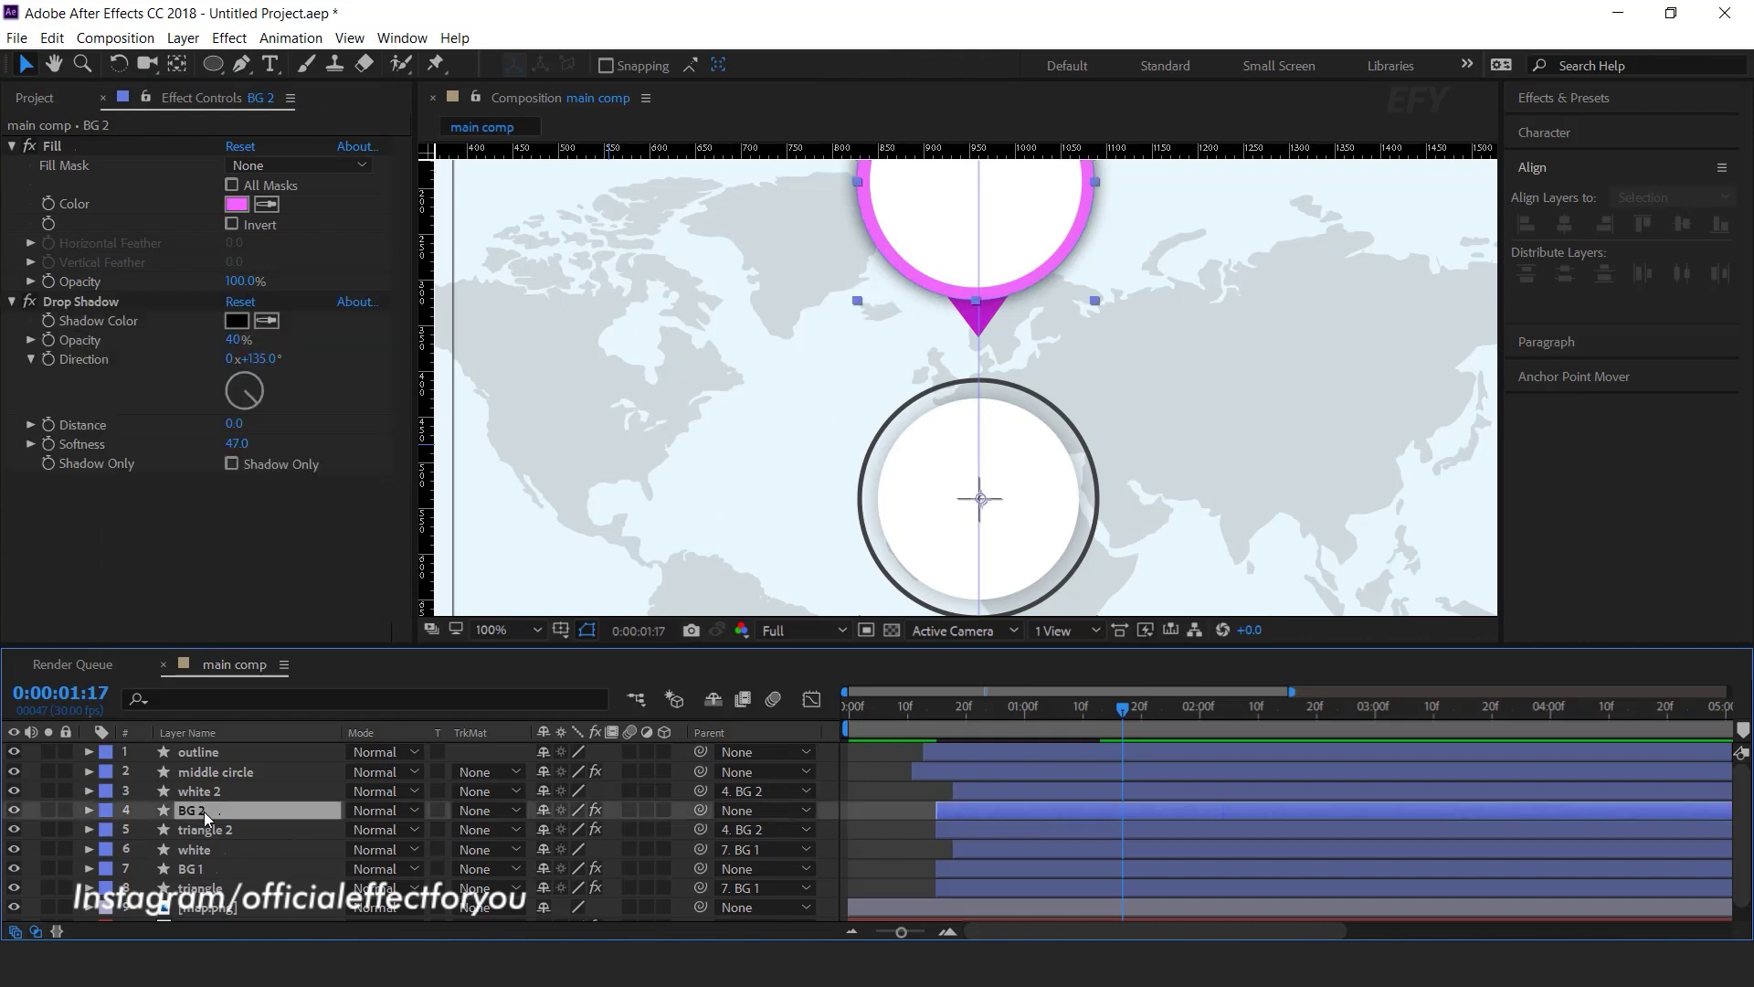
pyautogui.press('r')
pyautogui.moveTo(563, 829); pyautogui.dragTo(653, 851)
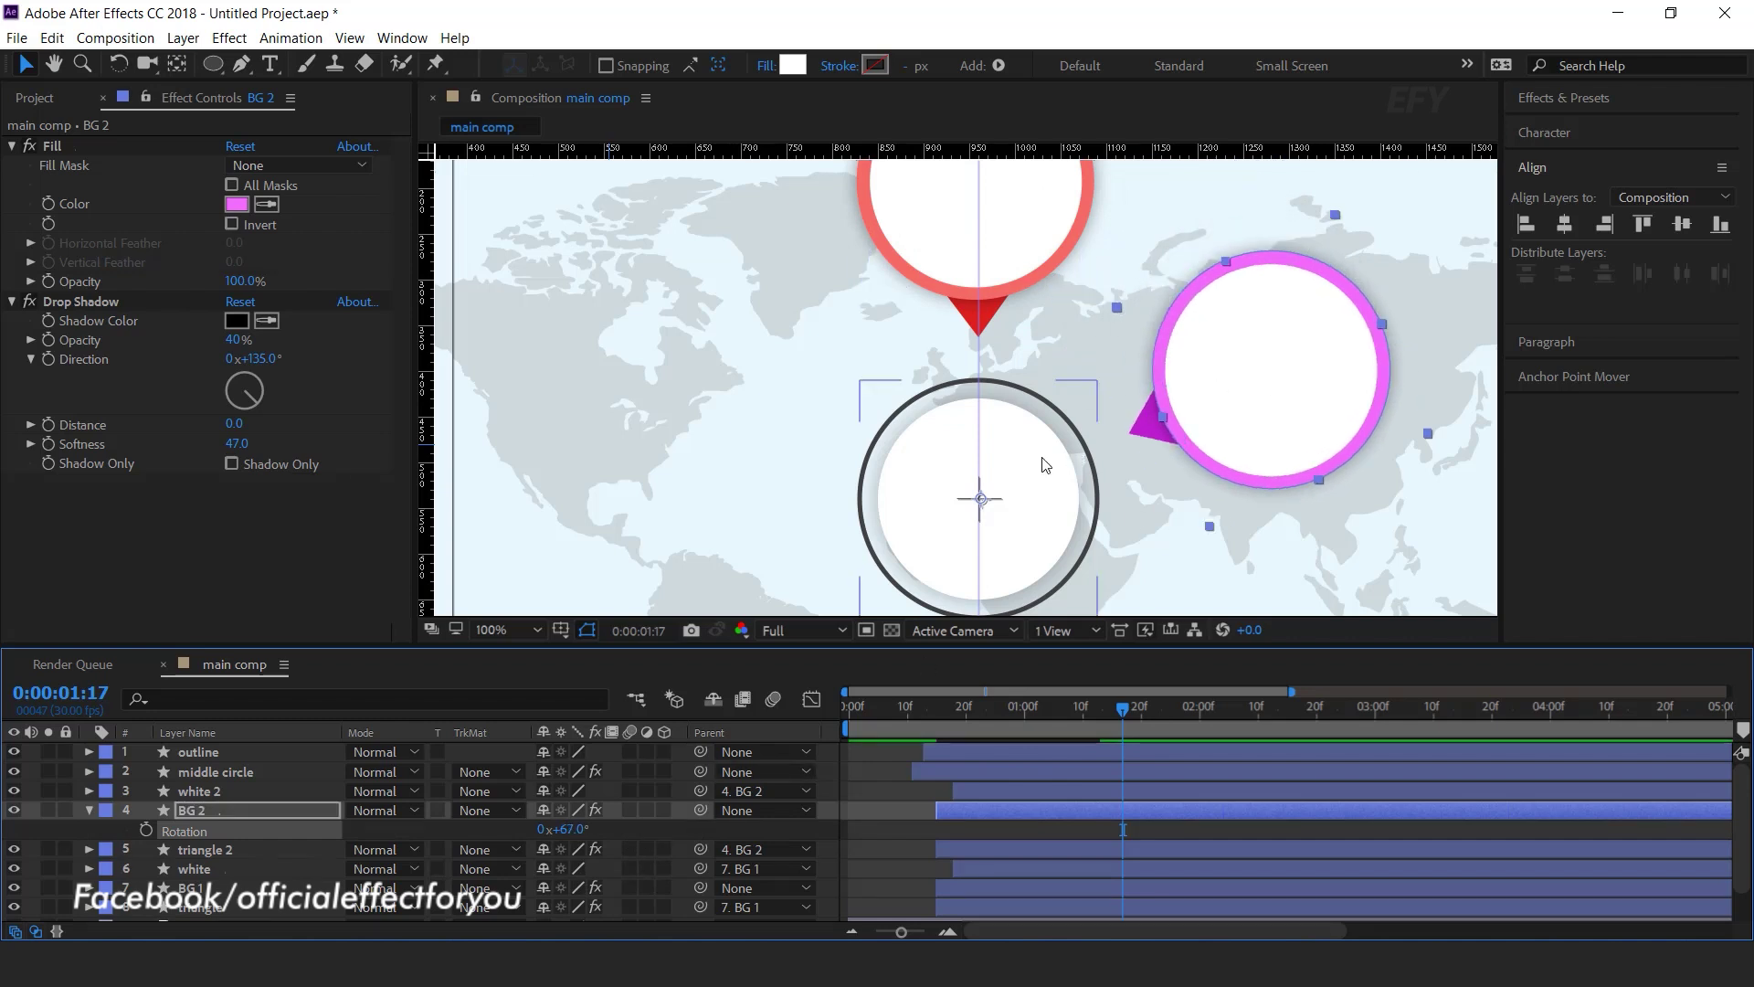
# - Place a horizontal guide through the composition centre and move BG 2's anchor point to where the guides cross
pyautogui.scroll(3, 1039, 464)
pyautogui.moveTo(921, 523); pyautogui.dragTo(1221, 106)
pyautogui.moveTo(991, 158)
pyautogui.mouseDown()
pyautogui.moveTo(990, 339)
pyautogui.moveTo(1003, 148)
pyautogui.mouseUp()
pyautogui.scroll(1, 869, 342)
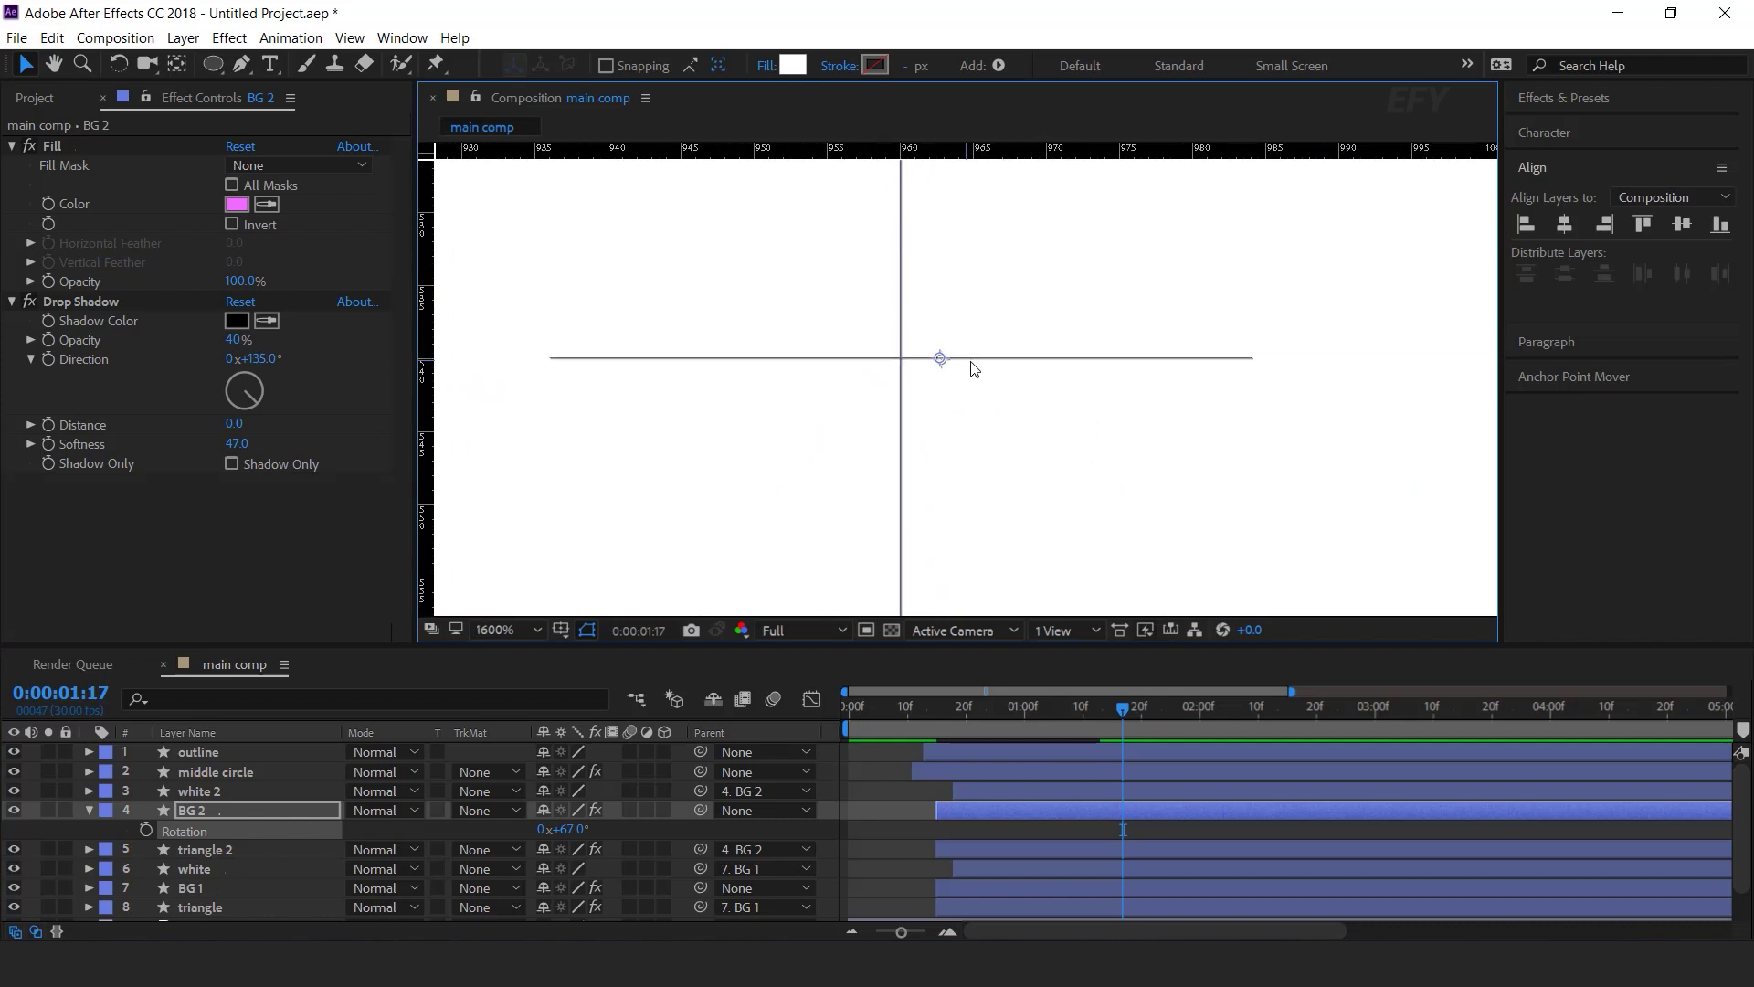
pyautogui.press('y')
pyautogui.moveTo(941, 358)
pyautogui.mouseDown()
pyautogui.moveTo(902, 358)
pyautogui.moveTo(967, 360)
pyautogui.mouseUp()
pyautogui.press('v')
pyautogui.scroll(-6, 976, 364)
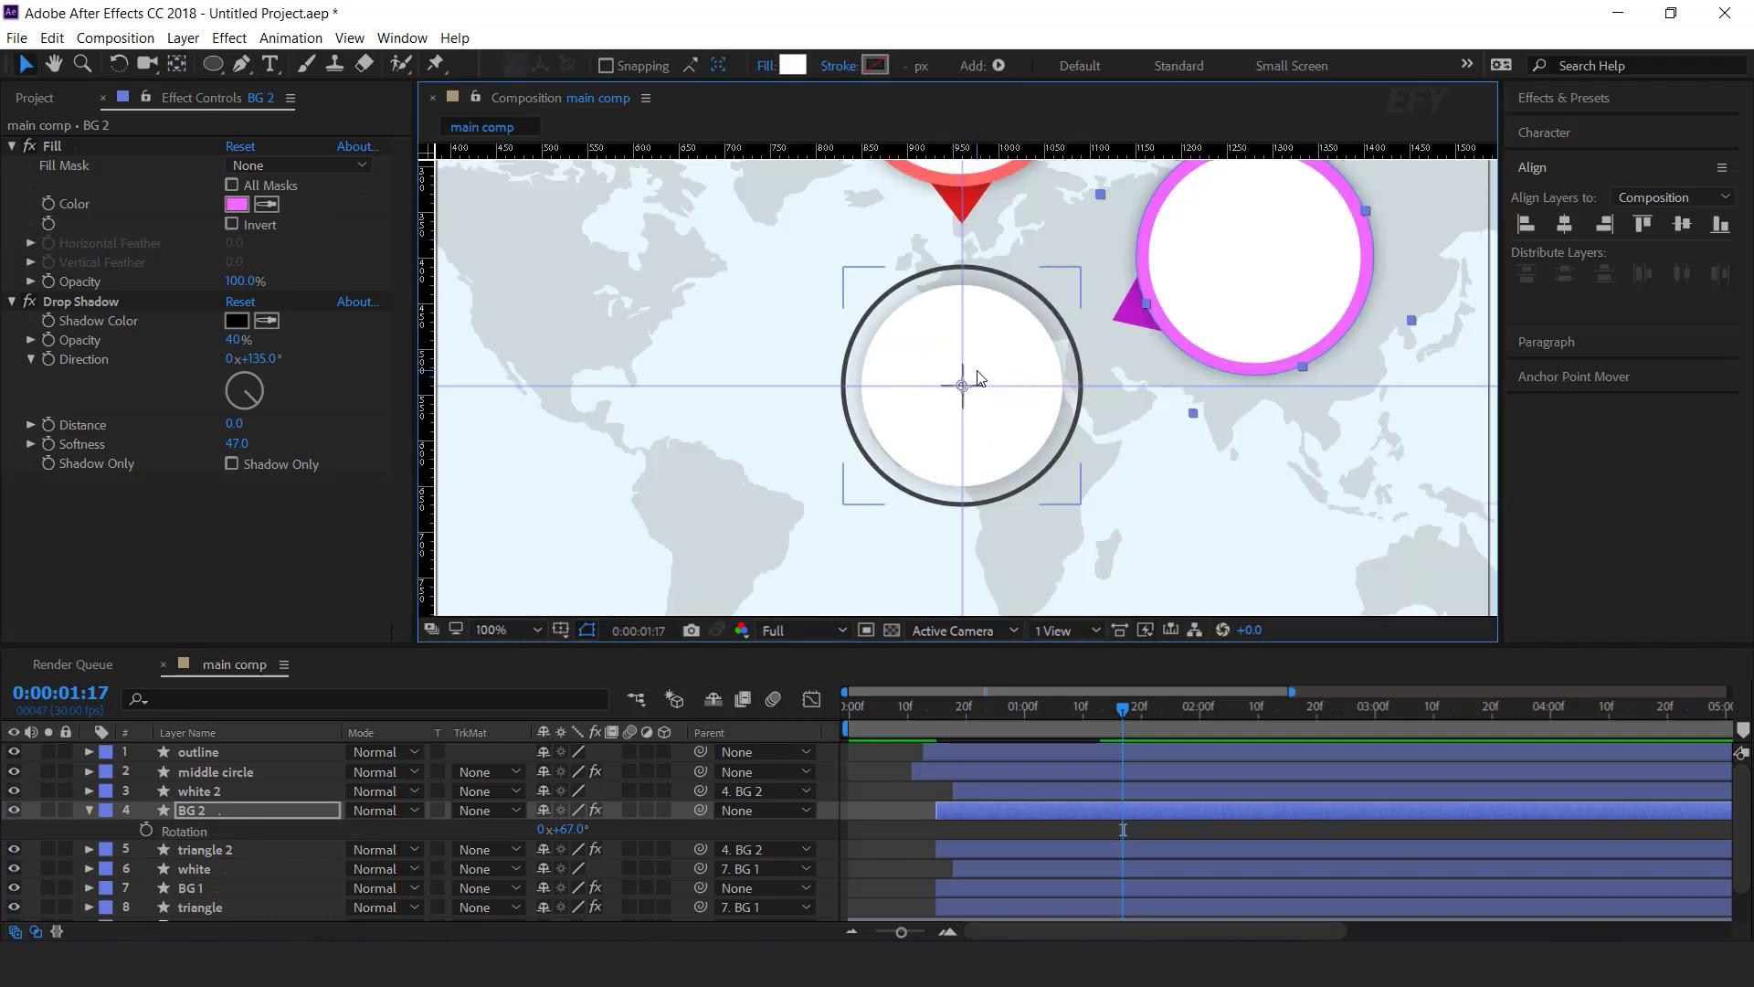
# - Set the BG 2 layer's rotation to 90°
pyautogui.moveTo(1170, 349); pyautogui.dragTo(1149, 485)
pyautogui.click(568, 829)
pyautogui.write('90')
pyautogui.press('Return')
pyautogui.scroll(-1, 1118, 445)
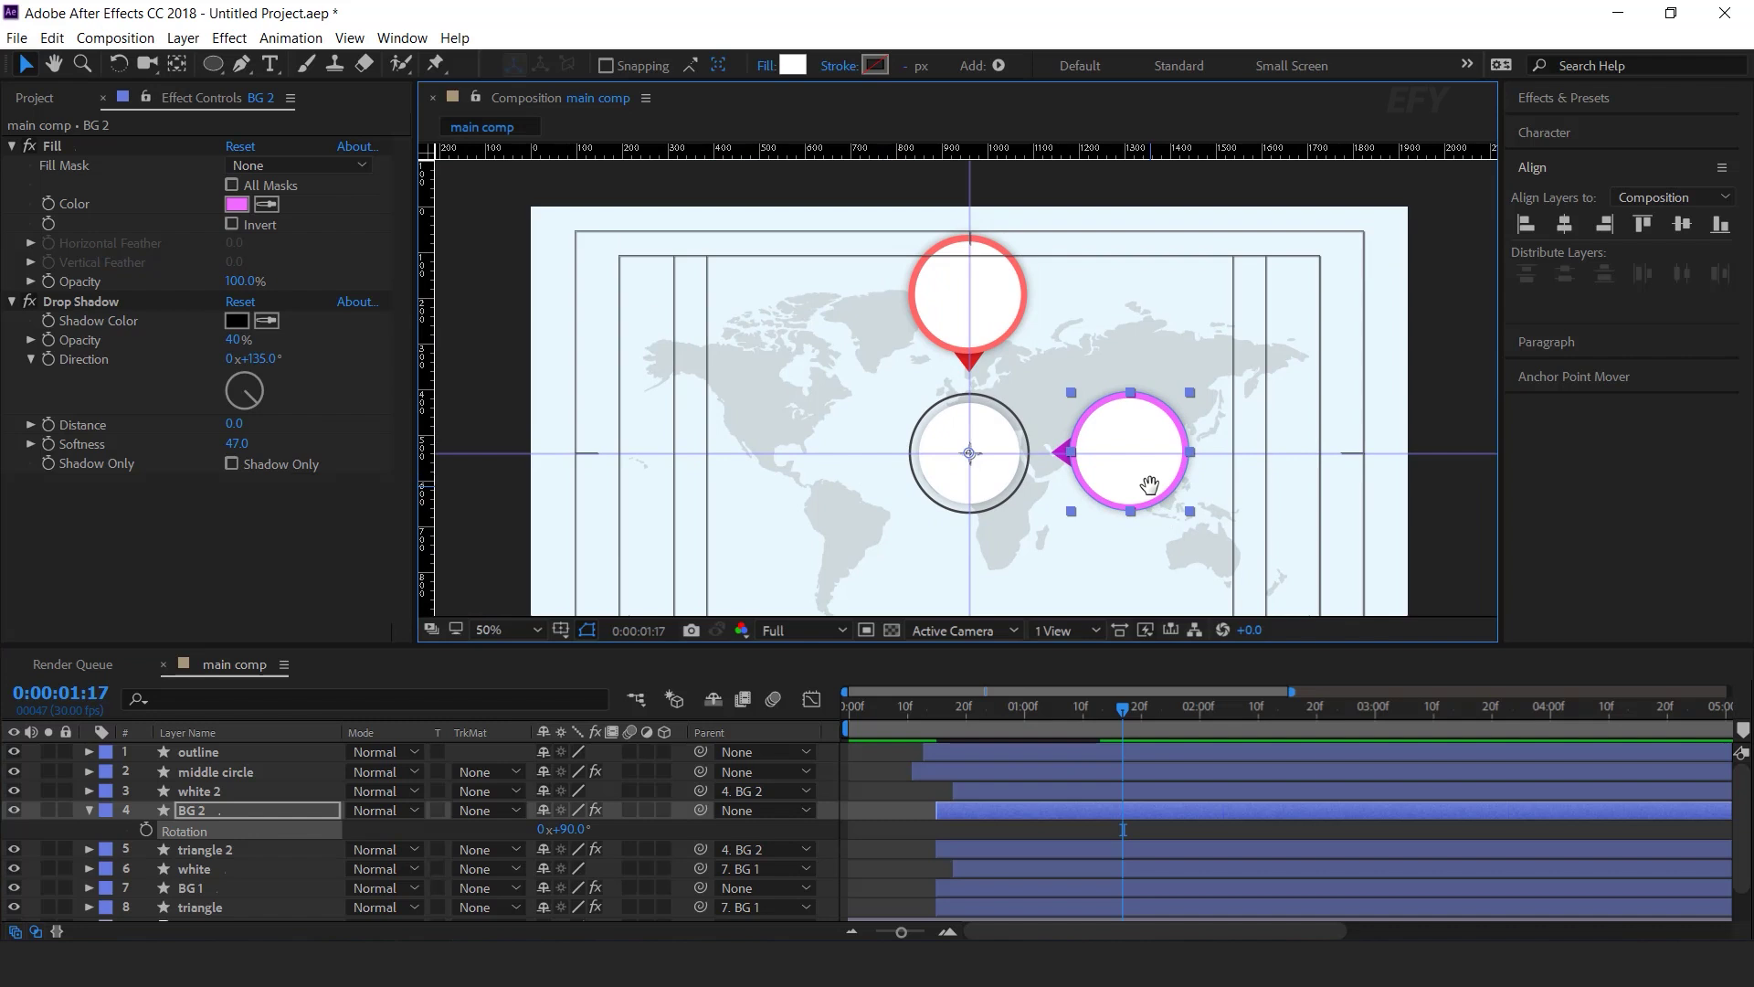
# - Duplicate the triangle 2, BG 2 and white 2 layers and keep the three copies stacked together above the originals
pyautogui.click(87, 810)
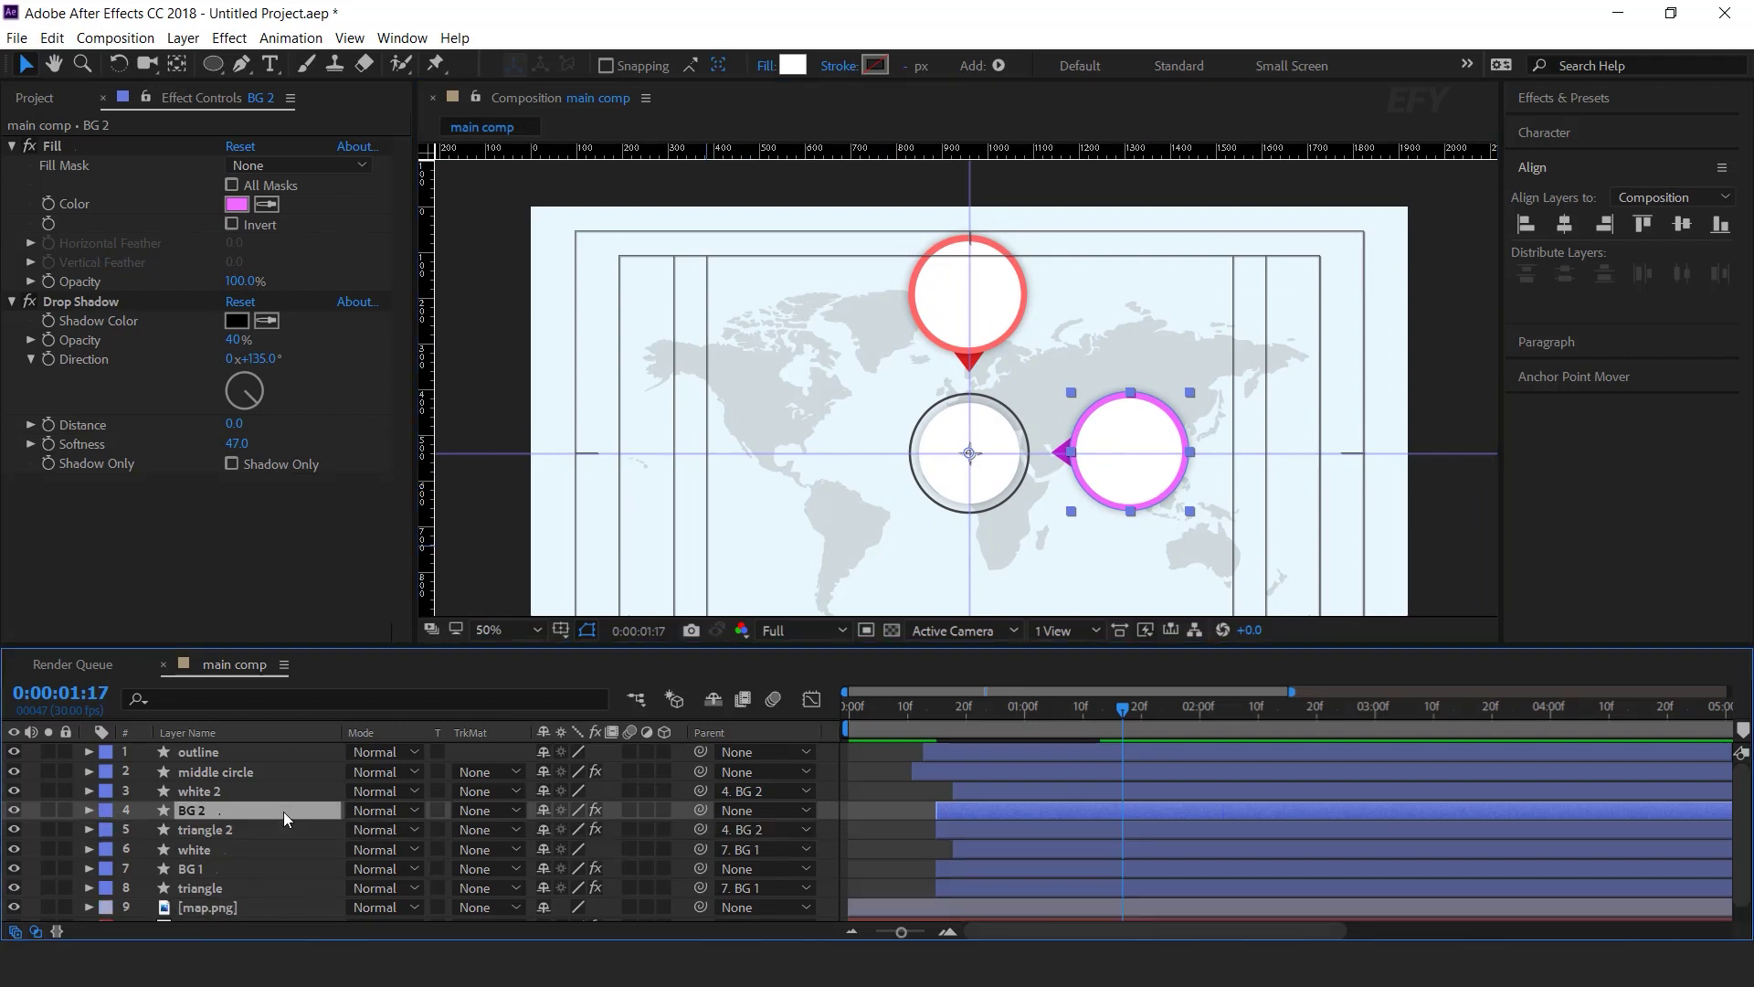
pyautogui.click(221, 832)
pyautogui.keyDown('ctrl'); pyautogui.click(210, 810); pyautogui.keyUp('ctrl')
pyautogui.keyDown('ctrl'); pyautogui.click(222, 793); pyautogui.keyUp('ctrl')
pyautogui.hotkey('ctrl', 'd')
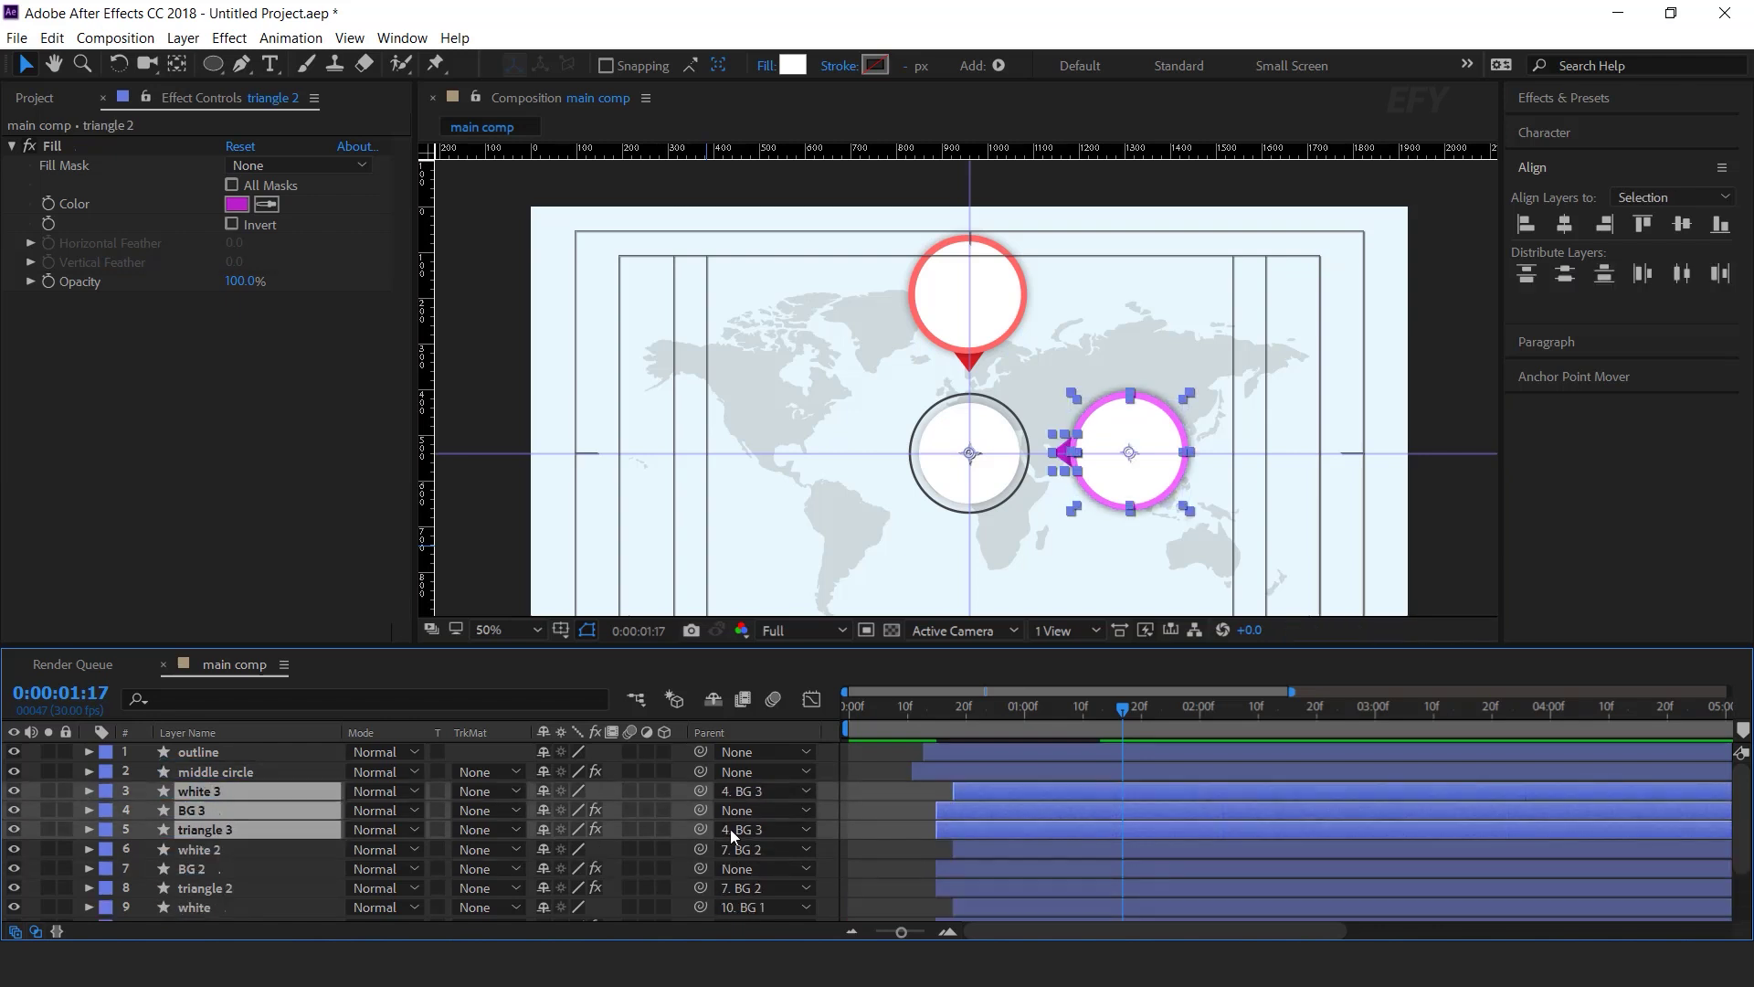
# - Rotate the BG 3 layer to 45°
pyautogui.click(832, 813)
pyautogui.click(189, 810)
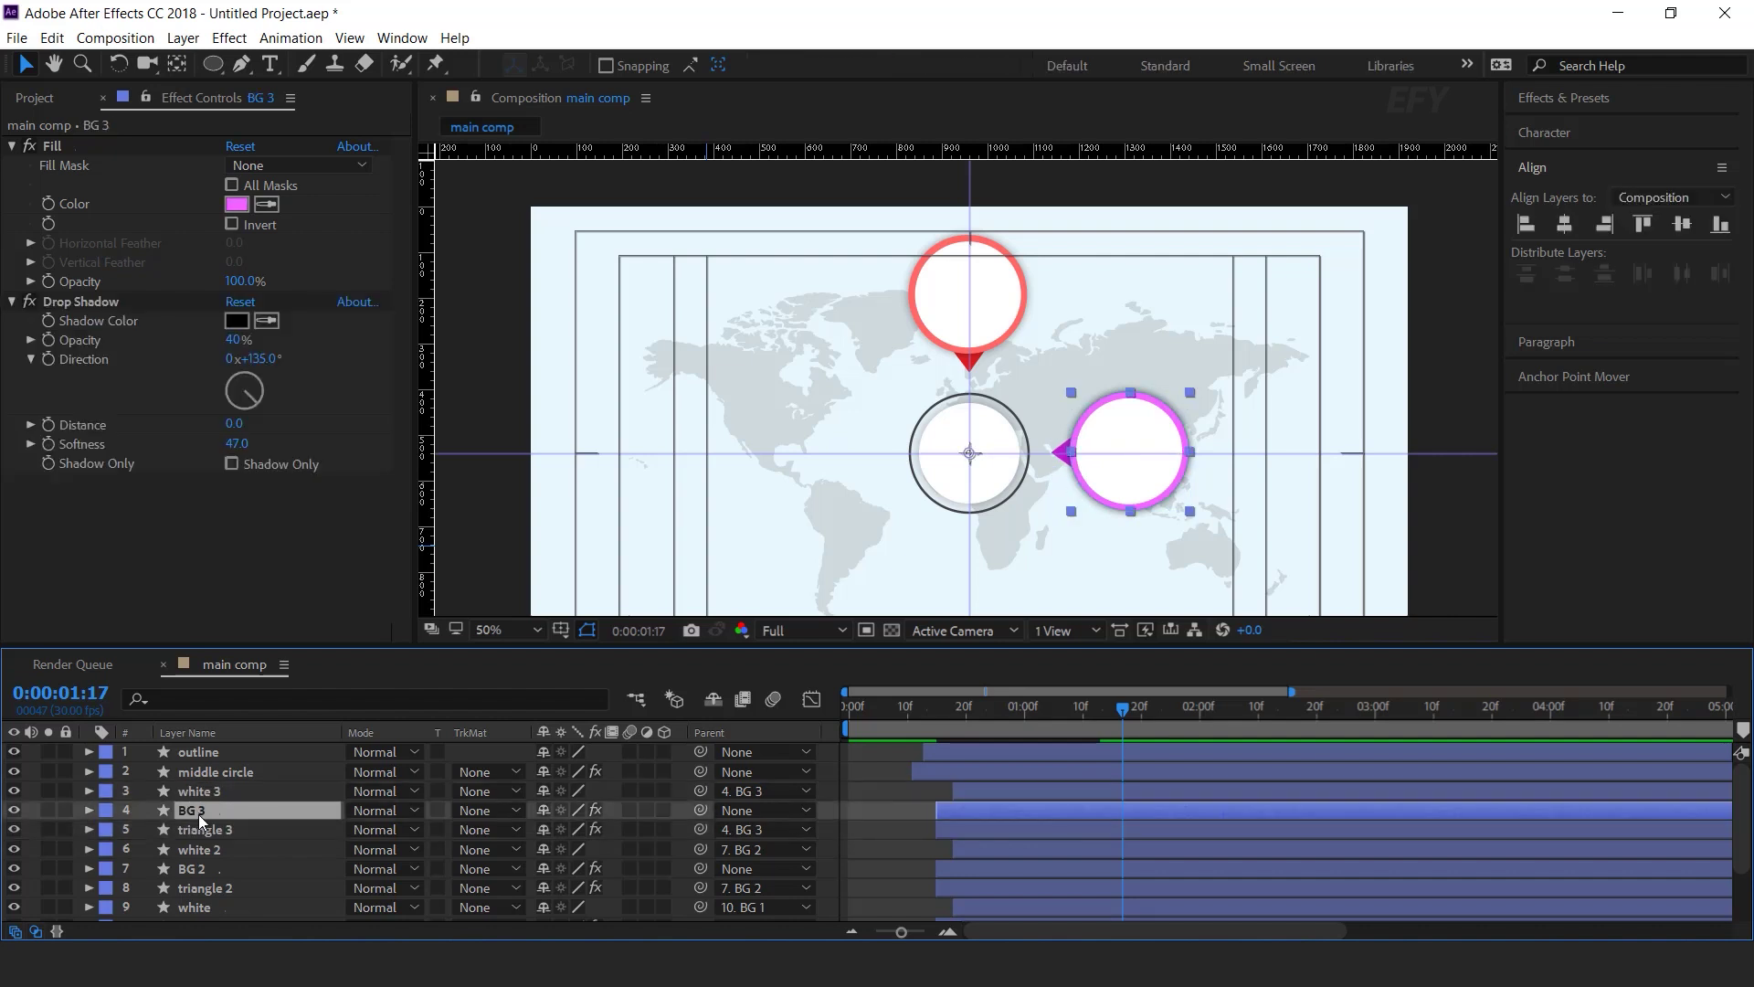
pyautogui.press('r')
pyautogui.moveTo(566, 829); pyautogui.dragTo(523, 833)
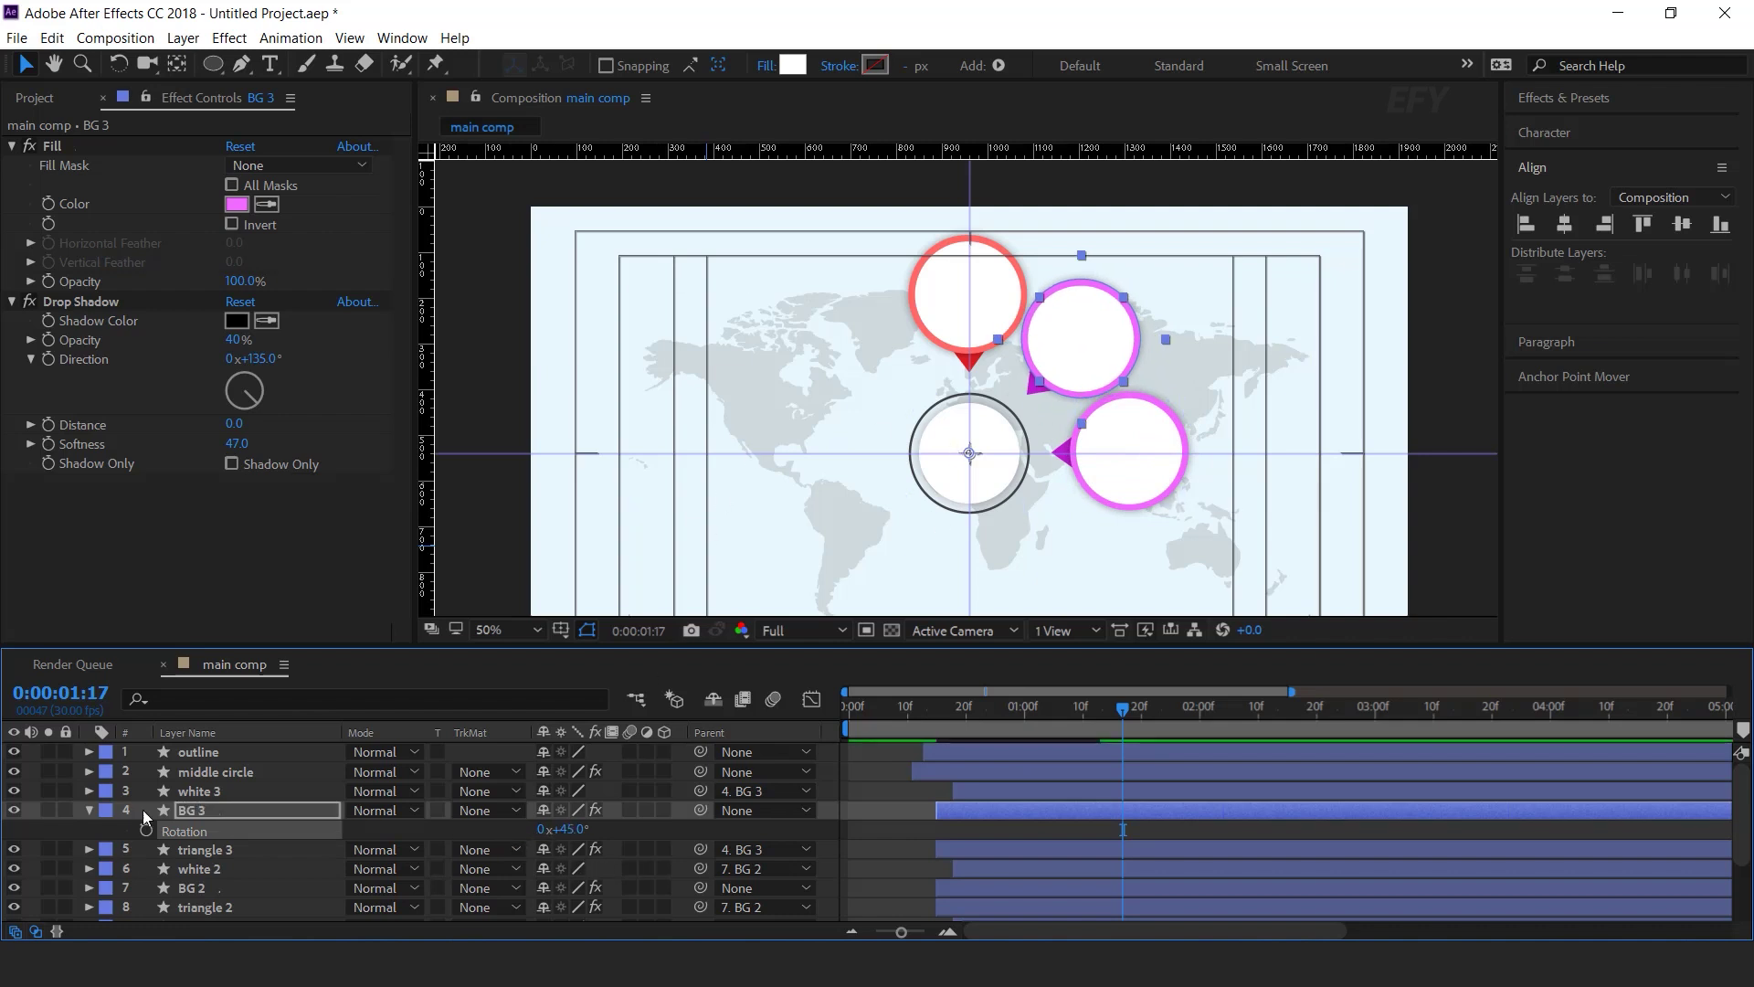
pyautogui.click(88, 809)
# - Change the BG 3 layer's Fill colour from pink to violet by shifting its hue
pyautogui.click(237, 204)
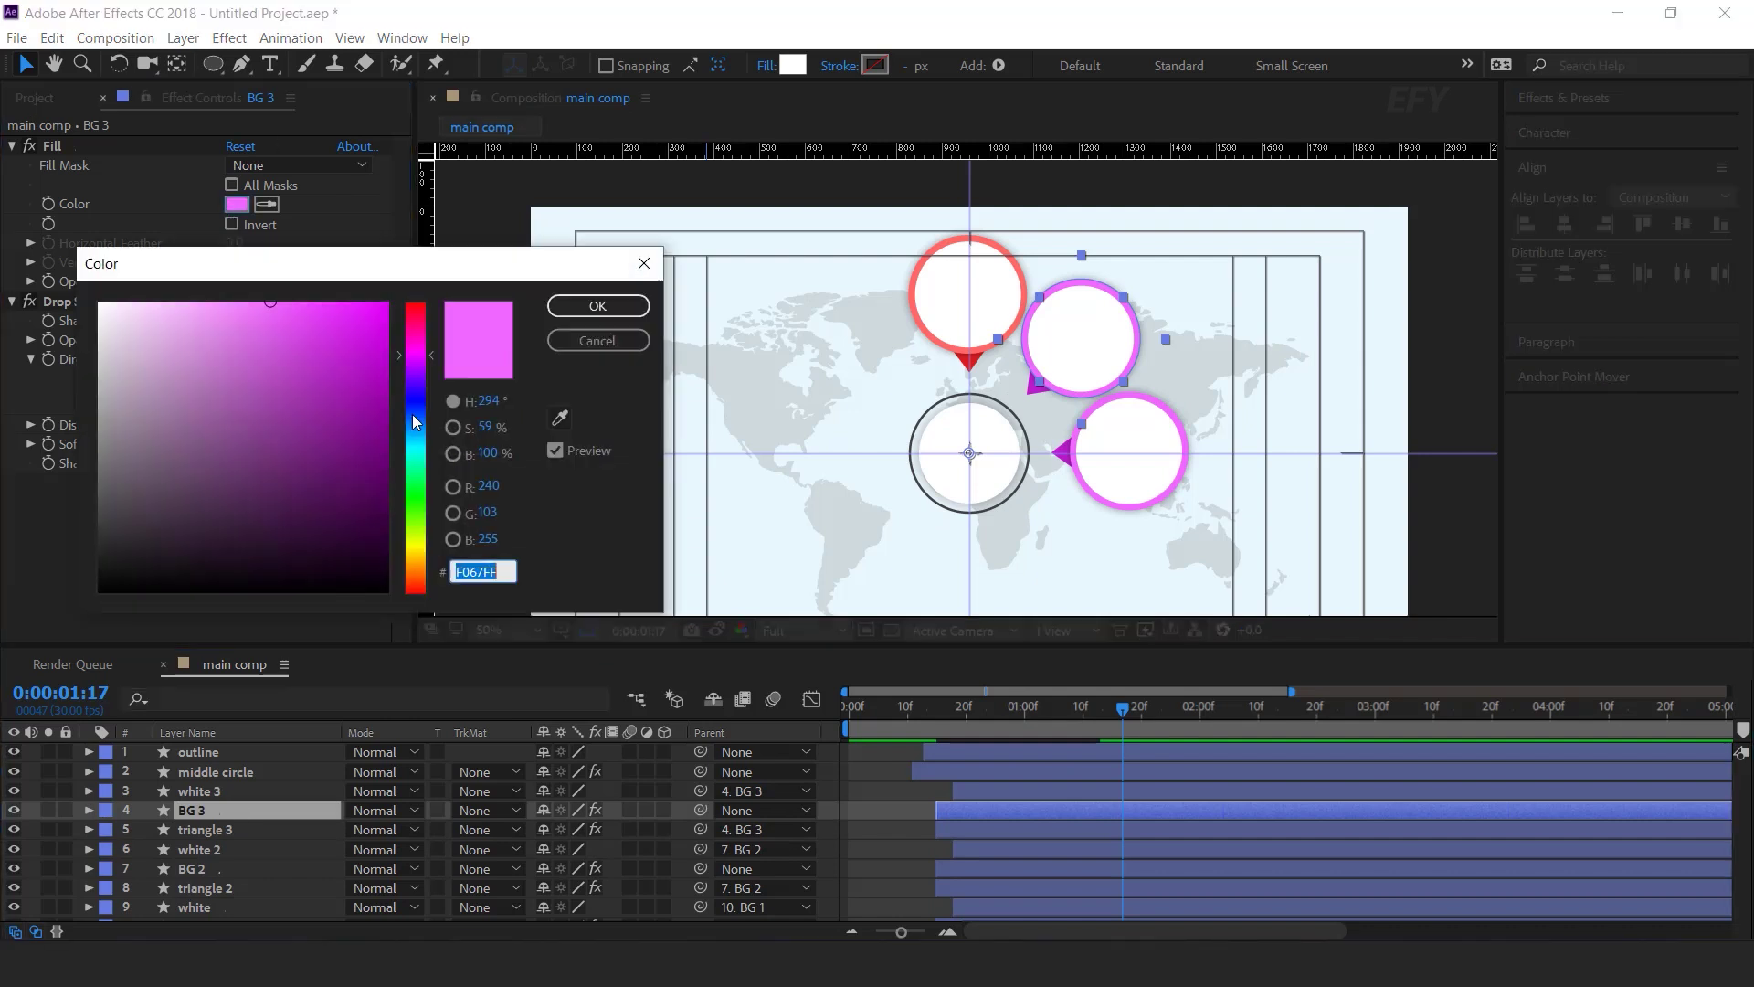
pyautogui.click(414, 394)
pyautogui.click(597, 305)
# - Sample the violet ring colour for the triangle 3 layer's Fill and darken it to a deep blue-violet
pyautogui.press('/')
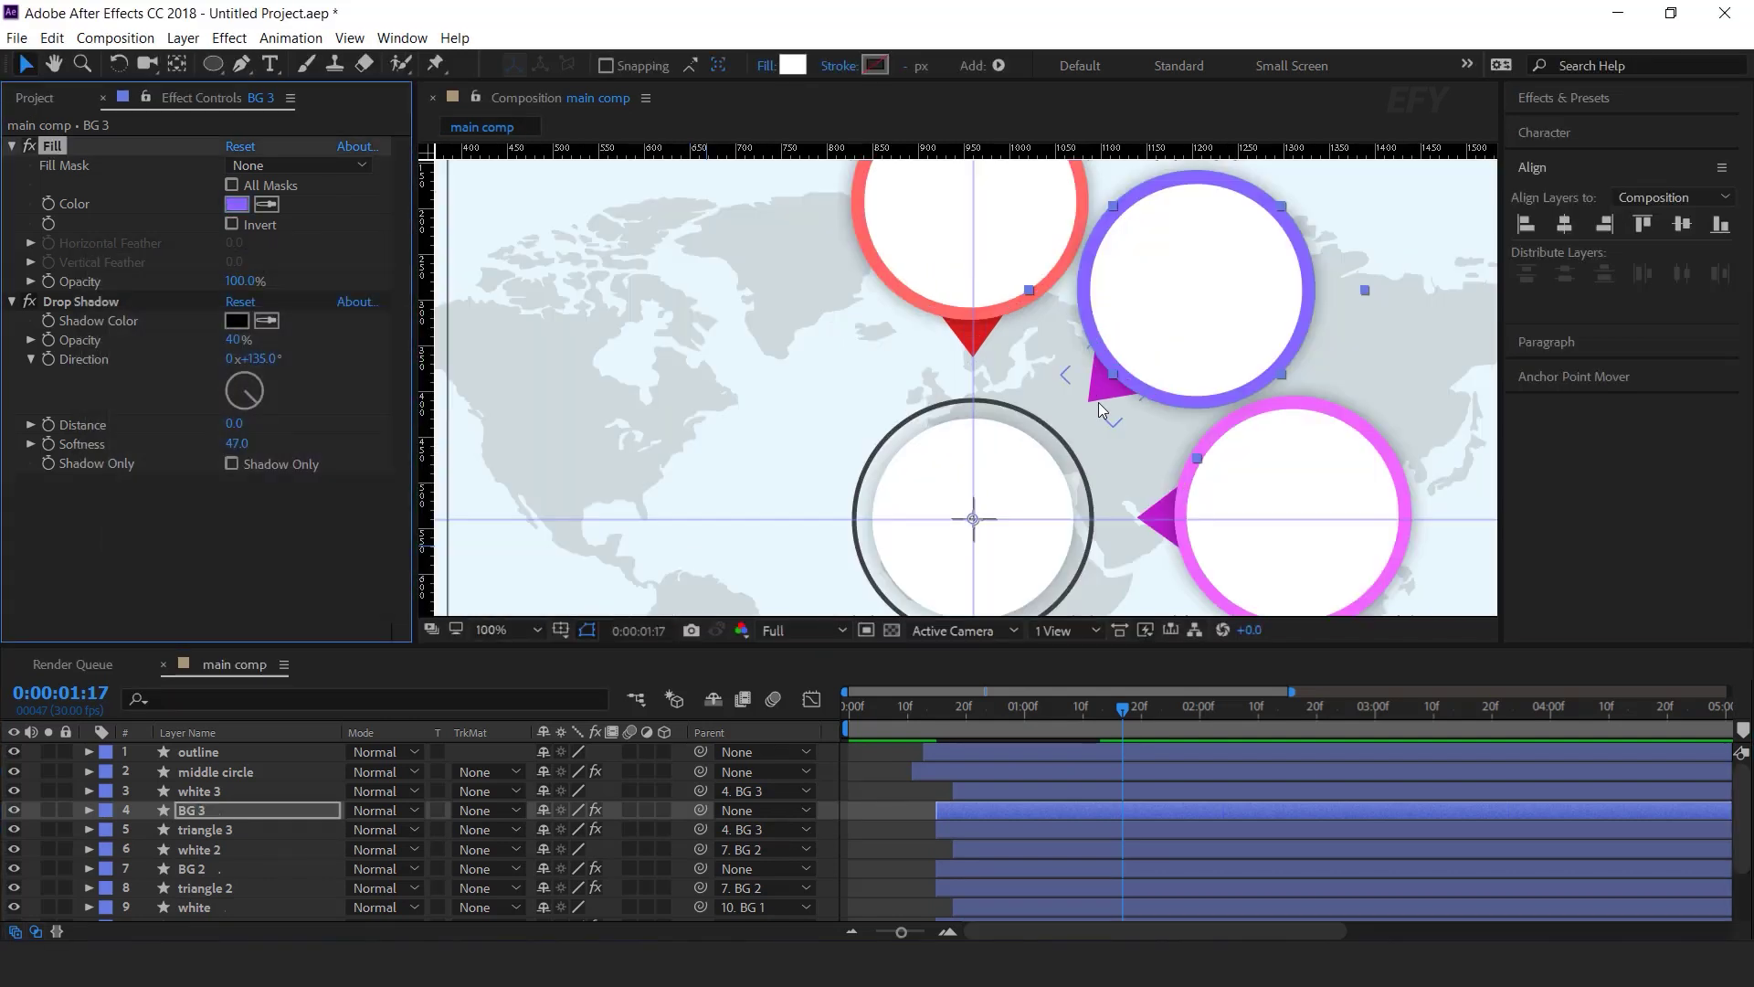
pyautogui.click(1098, 402)
pyautogui.click(269, 205)
pyautogui.click(1096, 266)
pyautogui.click(236, 204)
pyautogui.click(350, 362)
pyautogui.click(598, 306)
pyautogui.click(830, 833)
pyautogui.press(',')
# - Duplicate the triangle 3, BG 3 and white 3 layers and stack the three copies together above the originals
pyautogui.click(212, 813)
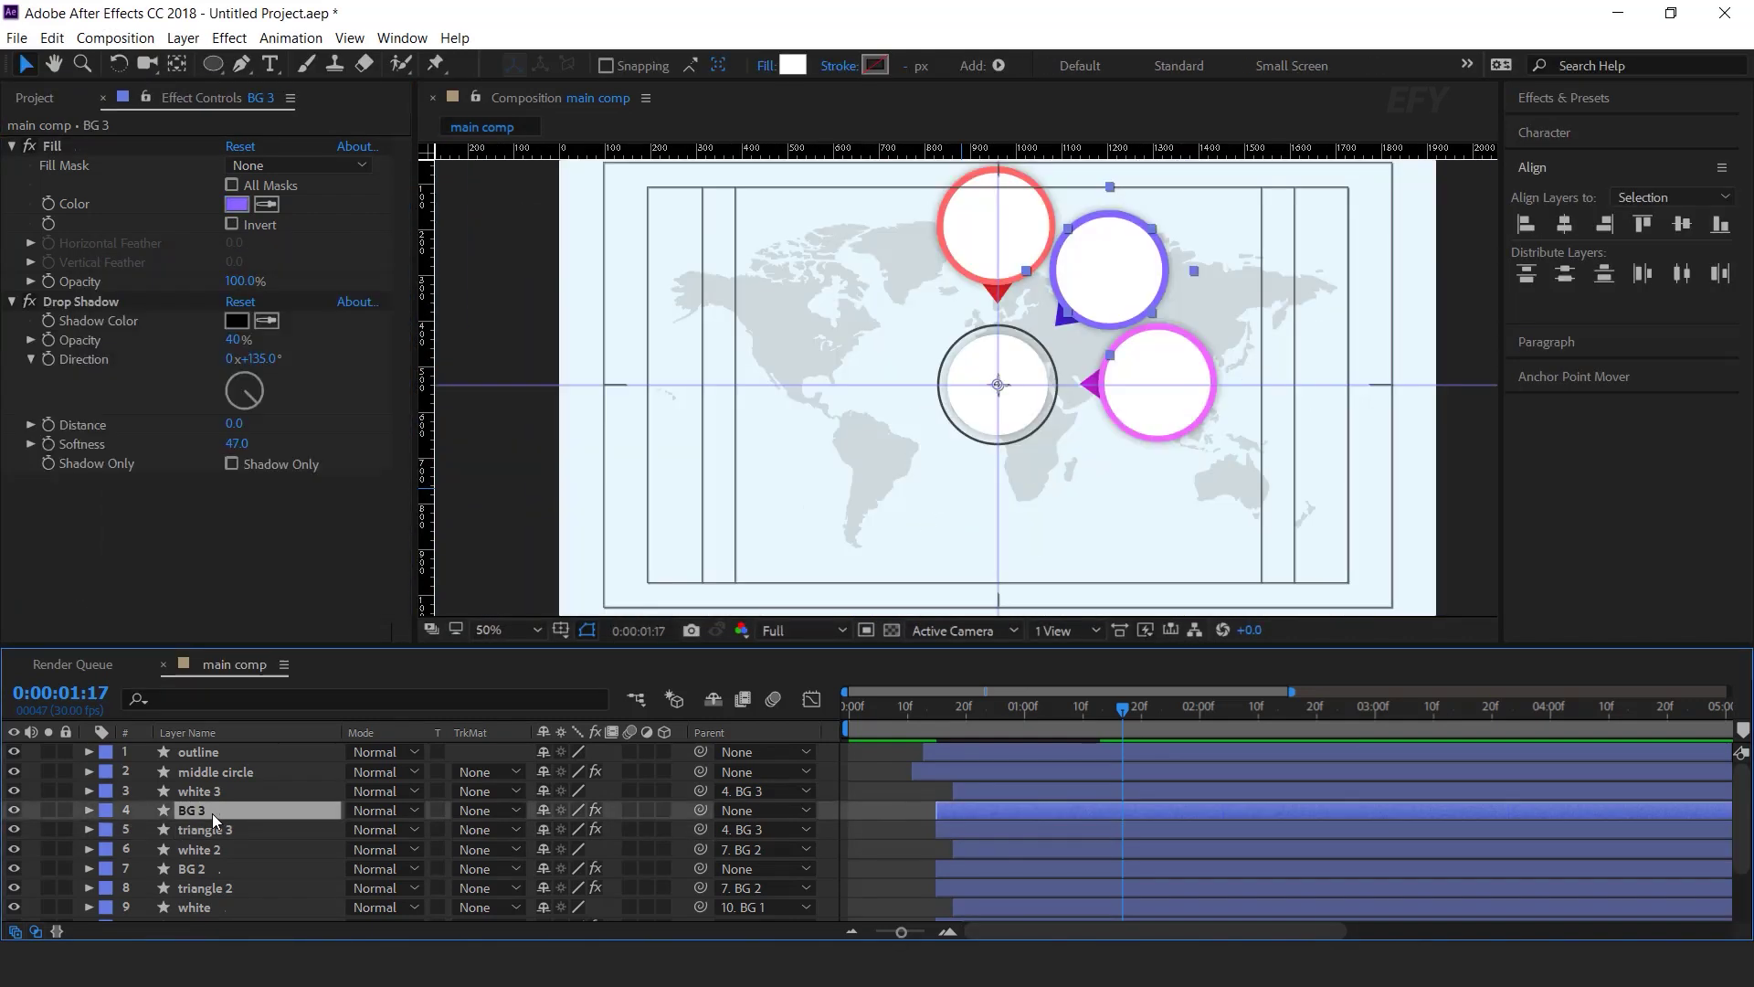
pyautogui.click(214, 830)
pyautogui.keyDown('ctrl'); pyautogui.click(211, 811); pyautogui.keyUp('ctrl')
pyautogui.keyDown('ctrl'); pyautogui.click(228, 792); pyautogui.keyUp('ctrl')
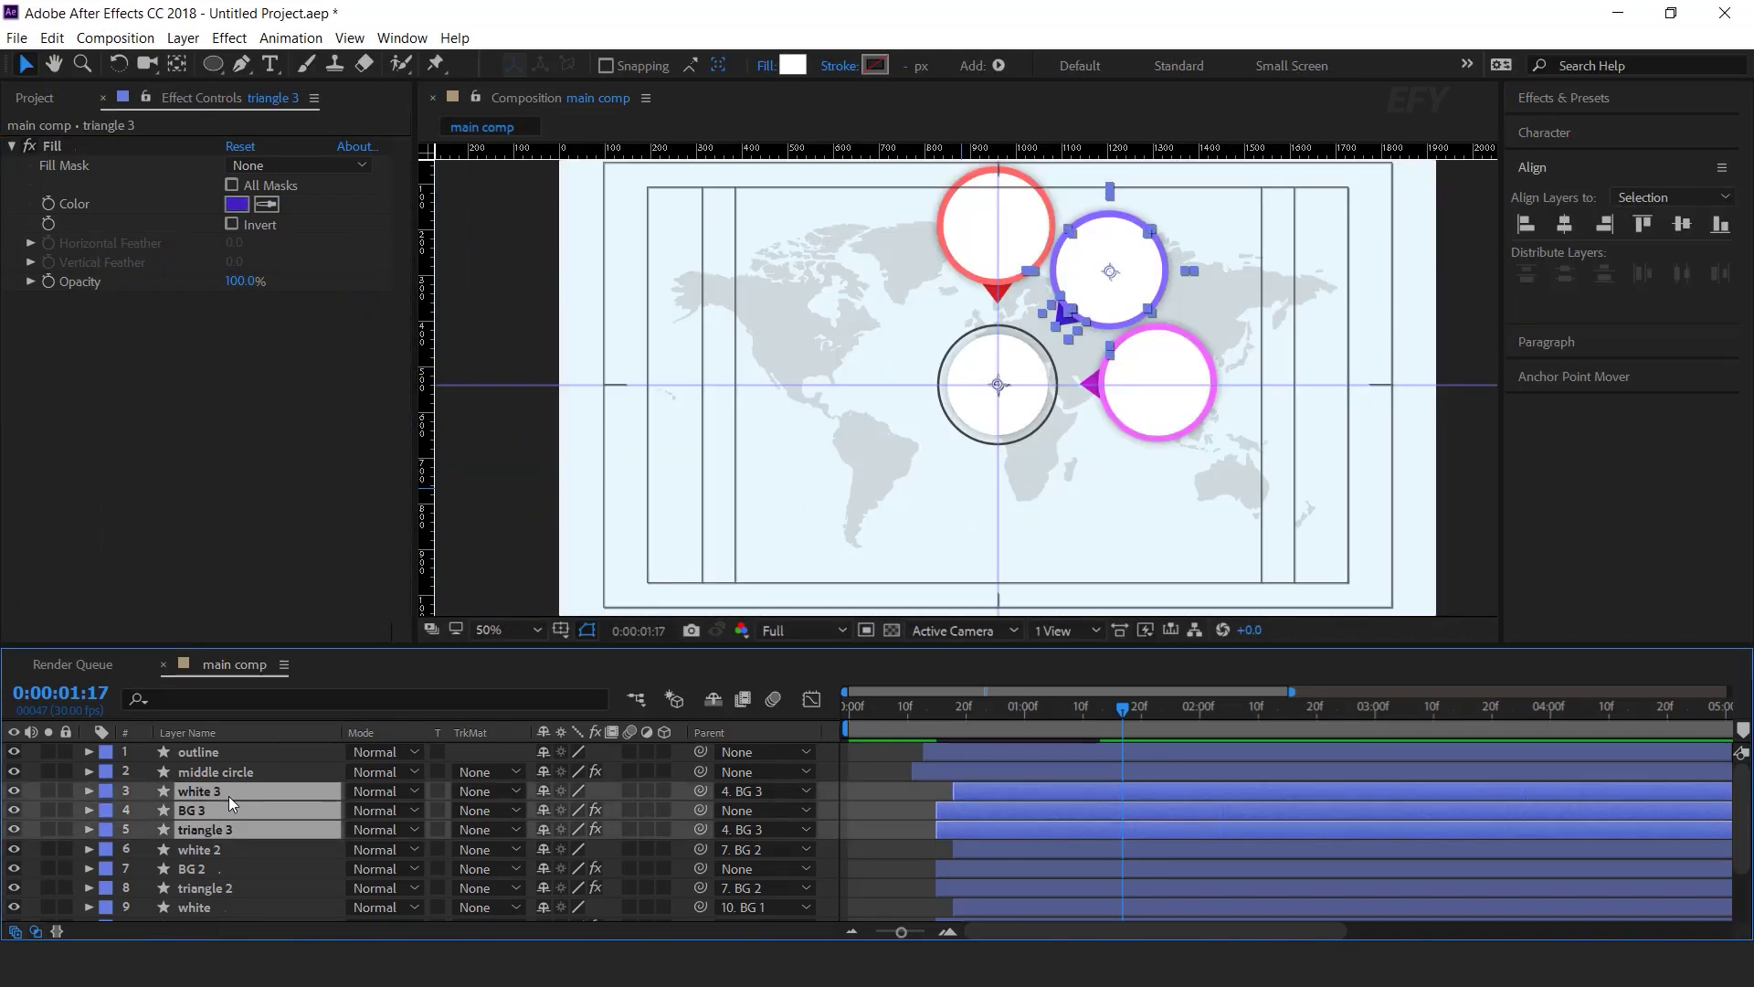
pyautogui.hotkey('ctrl', 'd')
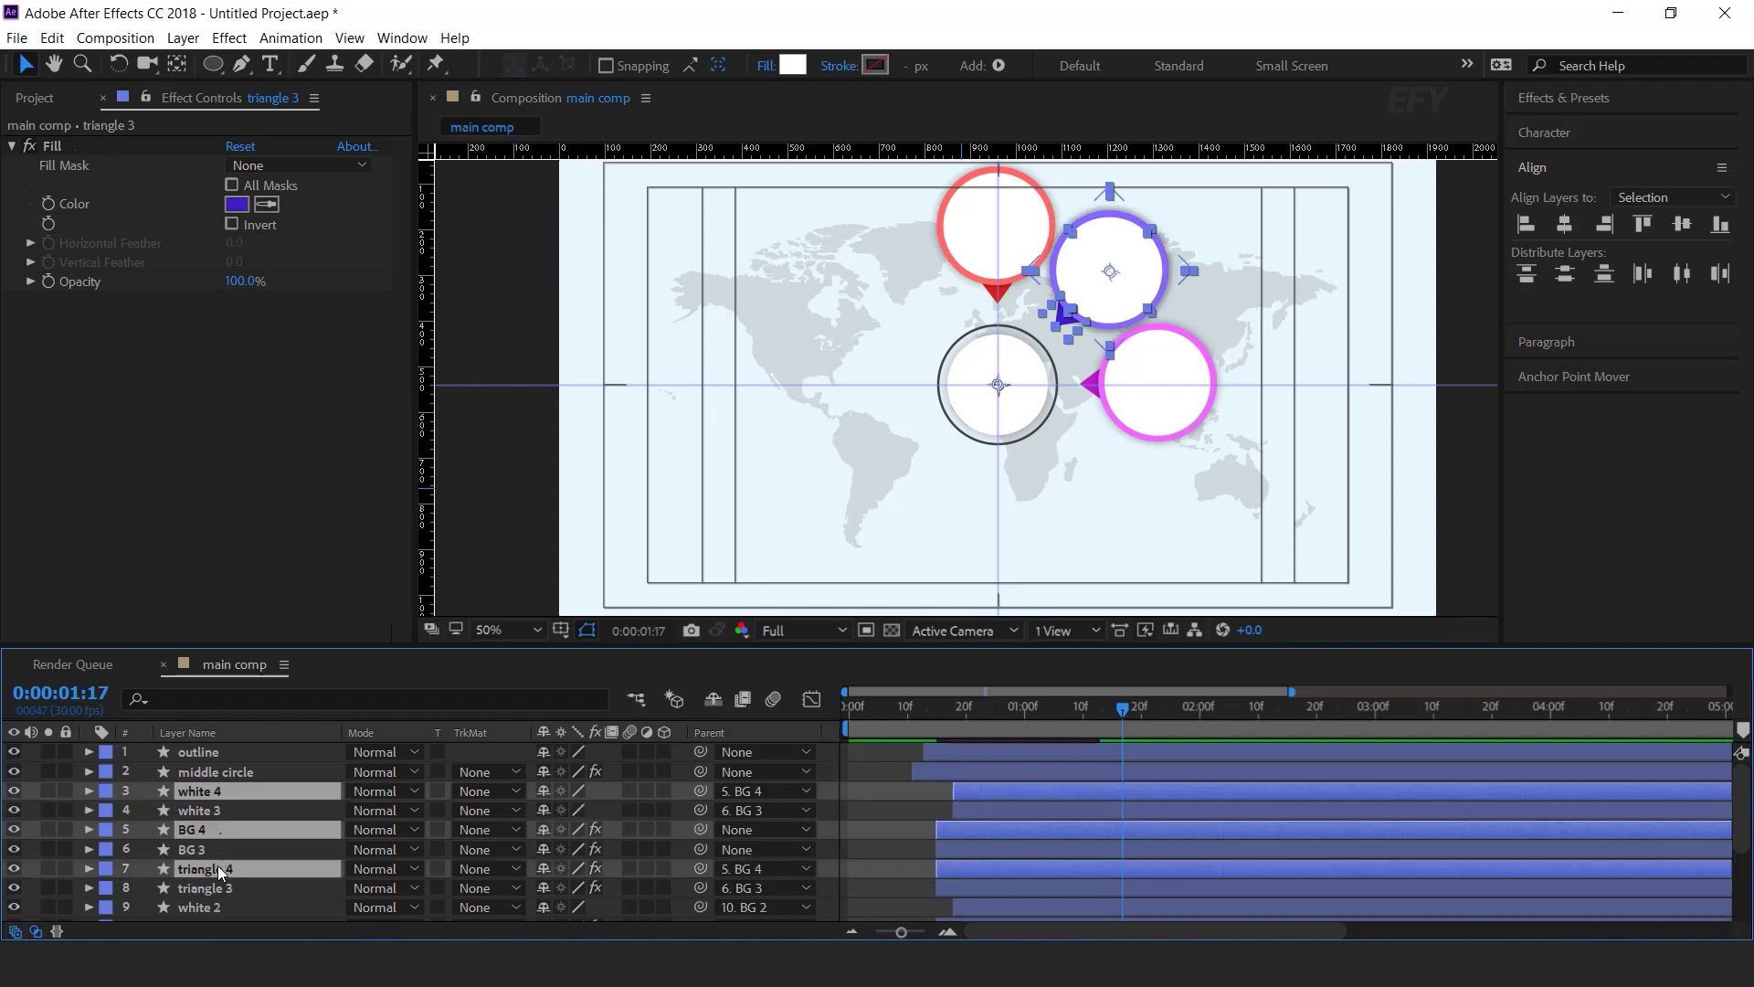
pyautogui.moveTo(206, 824); pyautogui.dragTo(218, 804)
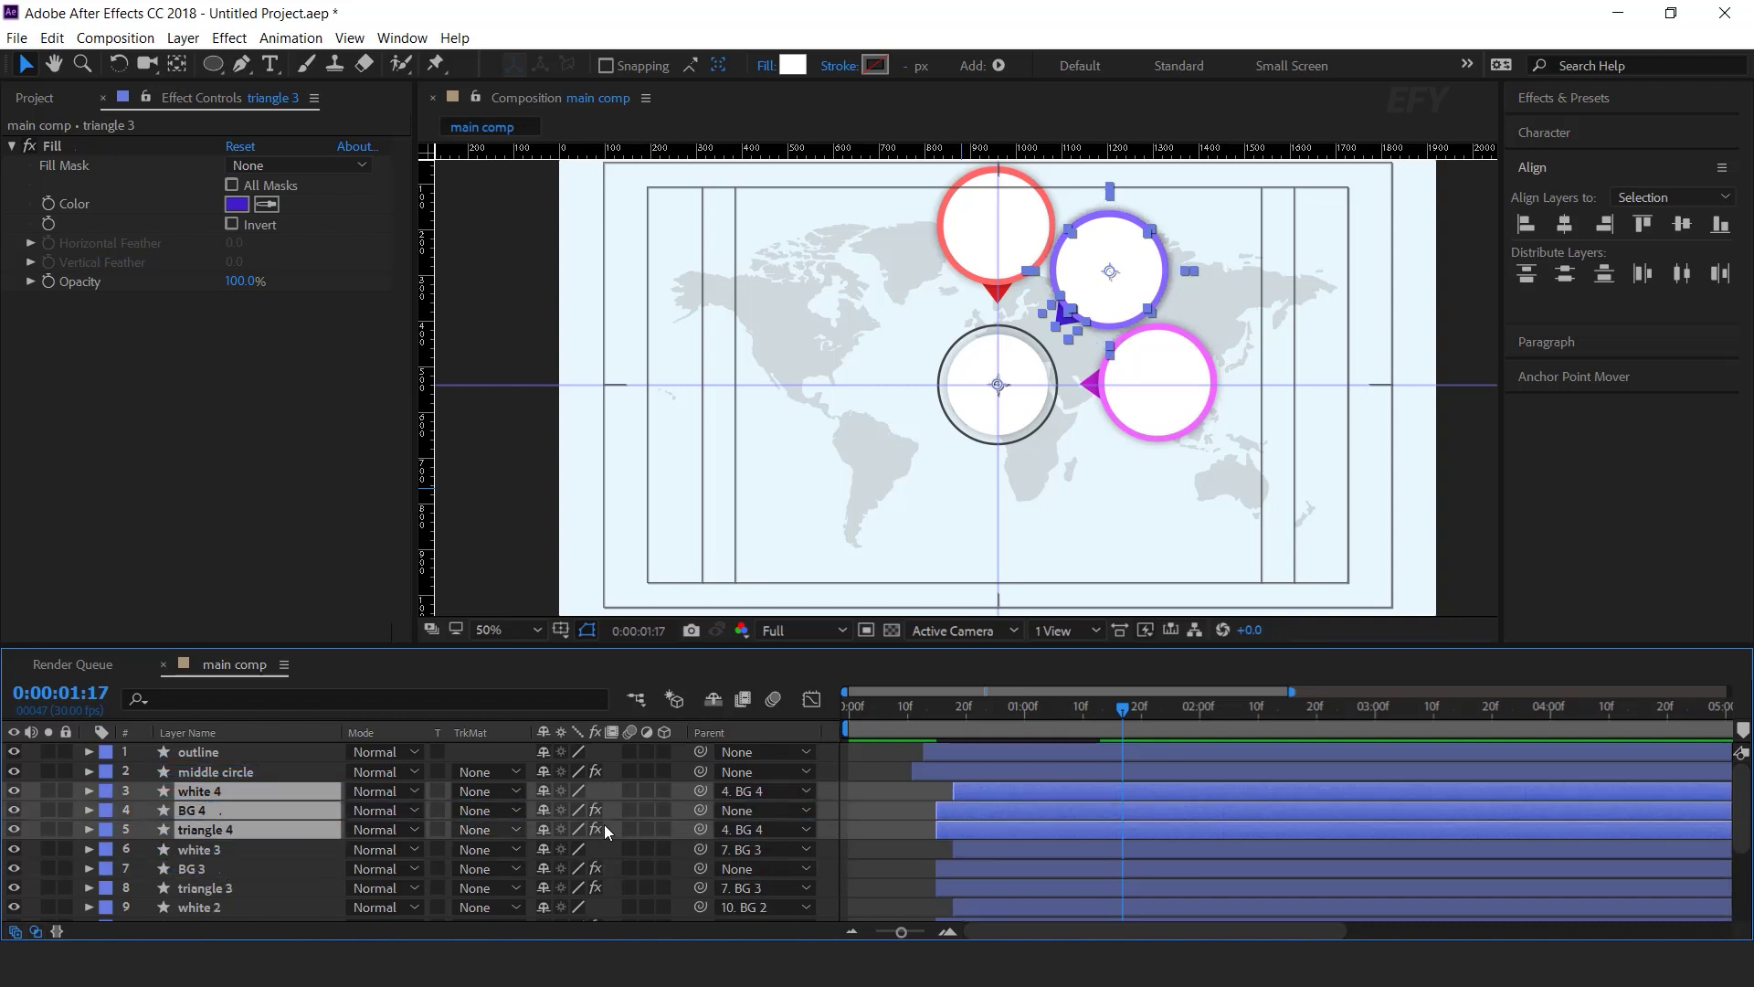
# - Set the BG 4 layer's rotation to 135°
pyautogui.click(831, 808)
pyautogui.click(184, 809)
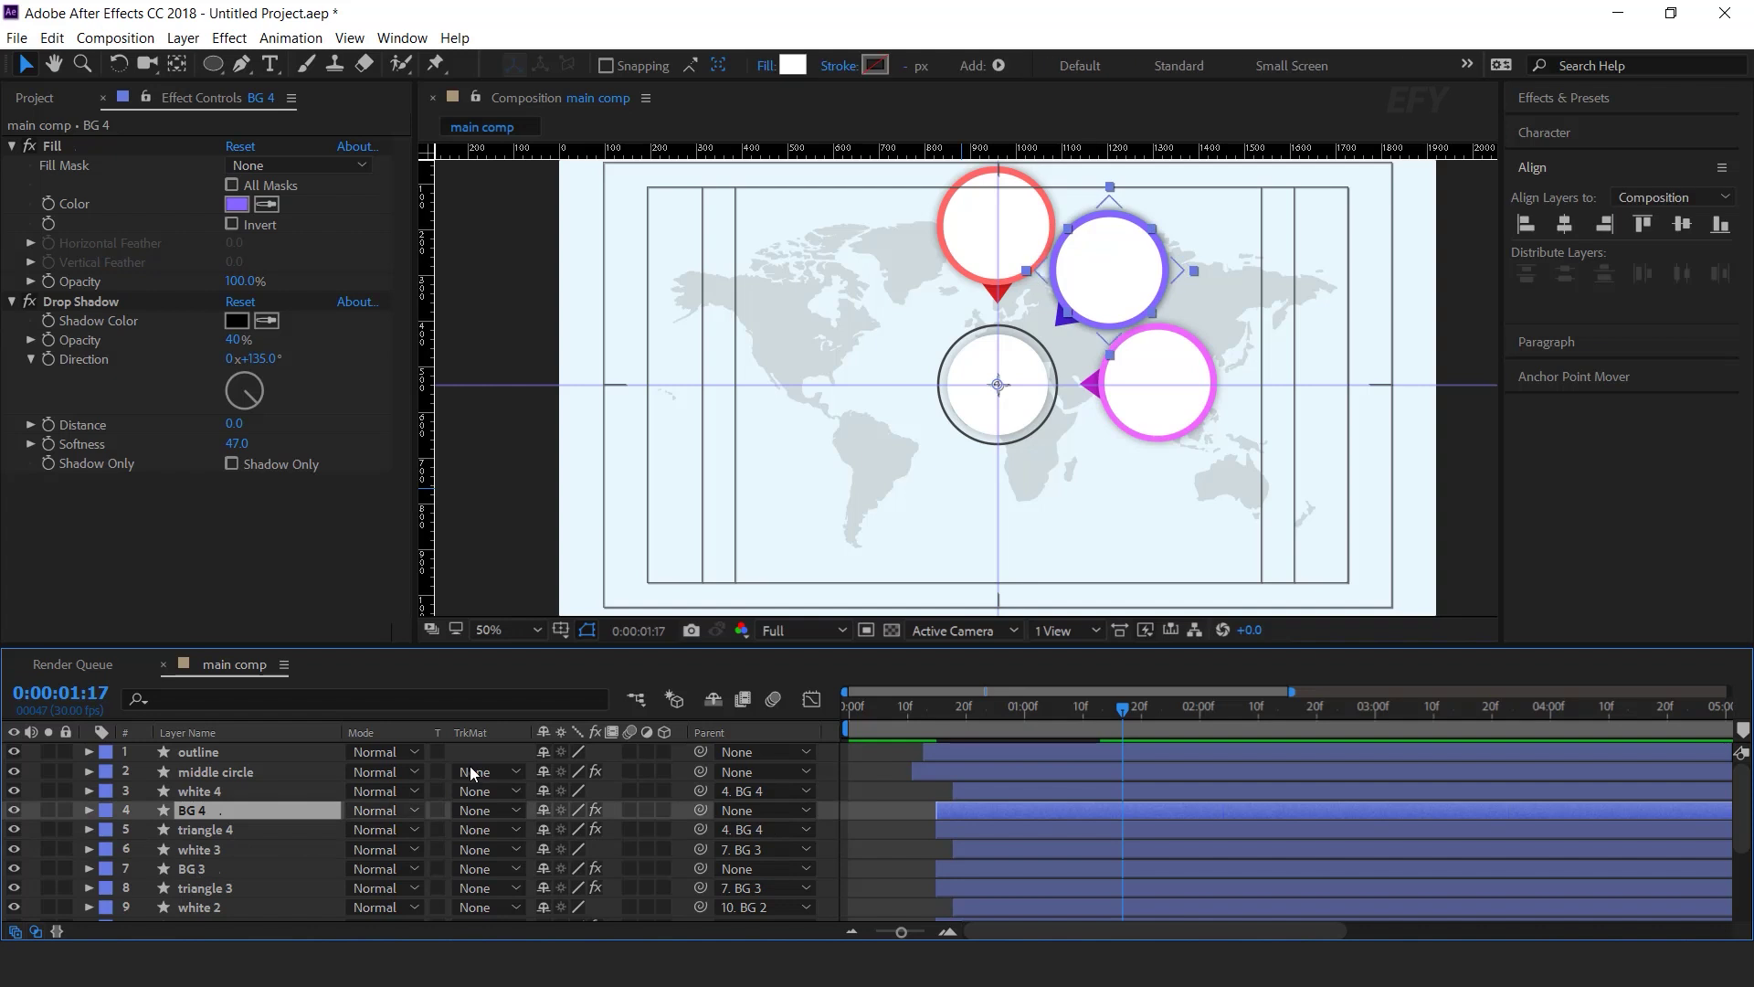
pyautogui.press('r')
pyautogui.moveTo(562, 828); pyautogui.dragTo(665, 825)
pyautogui.click(587, 831)
pyautogui.write('135')
pyautogui.press('Return')
pyautogui.click(86, 809)
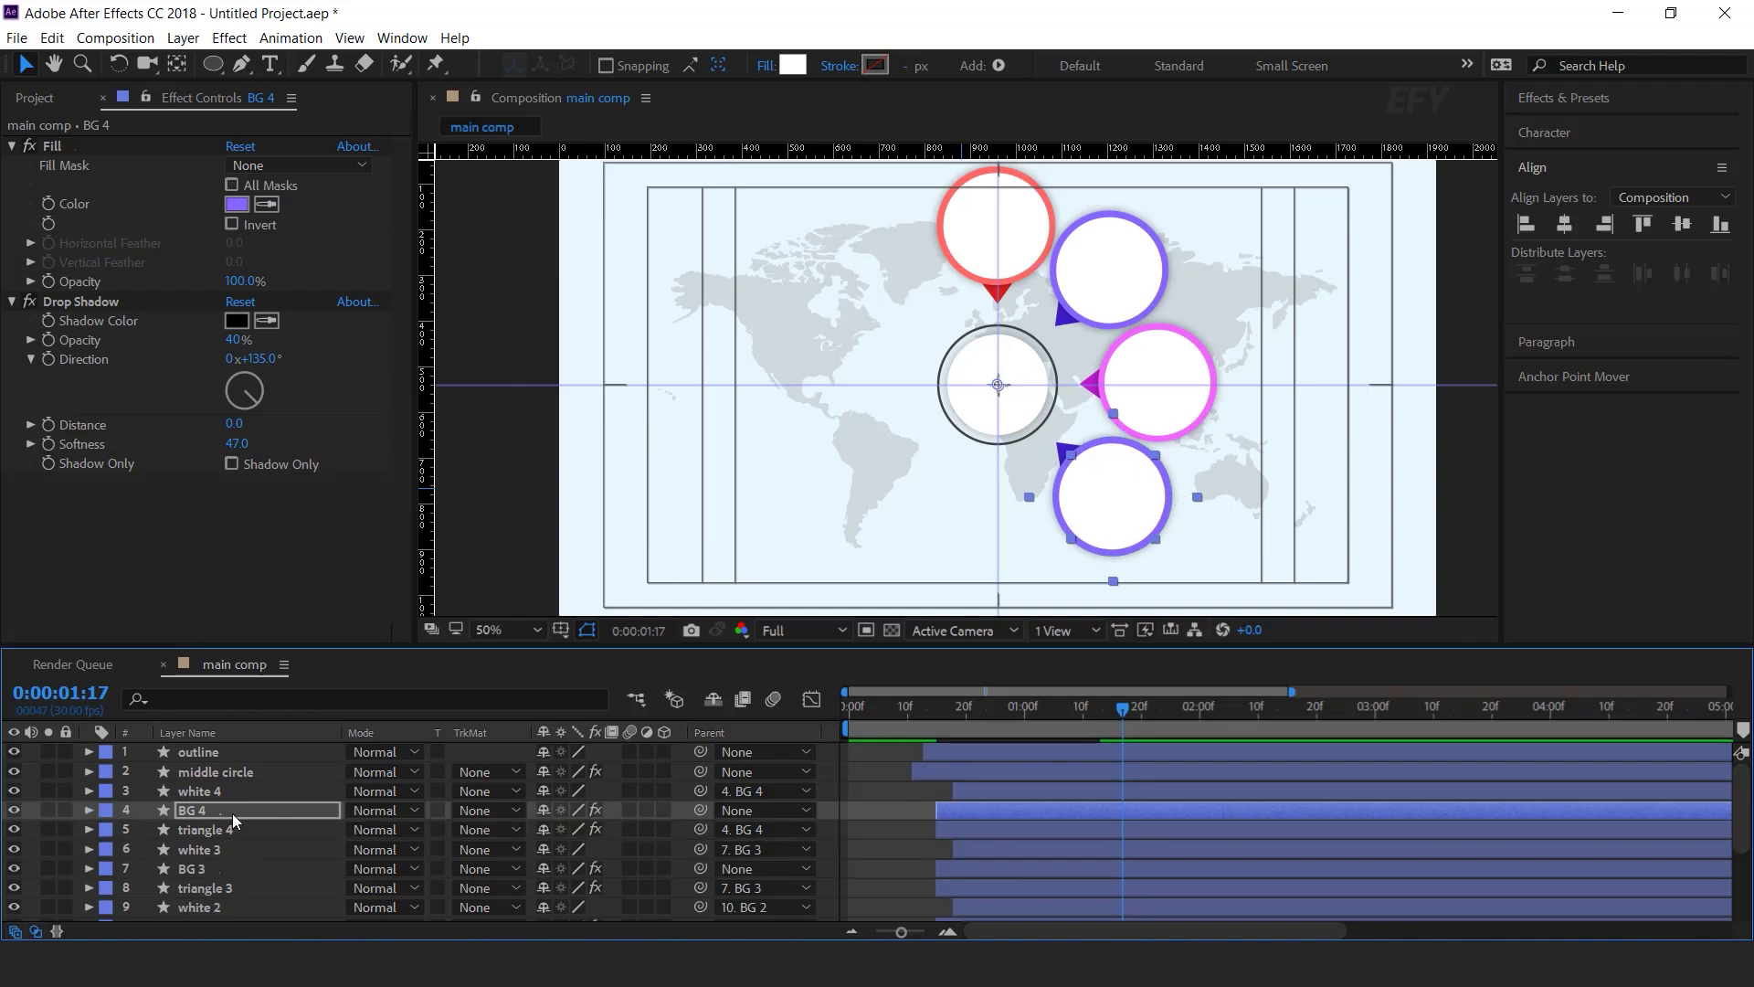
# - Change the BG 4 layer's Fill colour to light blue by shifting its hue
pyautogui.click(237, 204)
pyautogui.moveTo(417, 407); pyautogui.dragTo(429, 437)
pyautogui.click(597, 305)
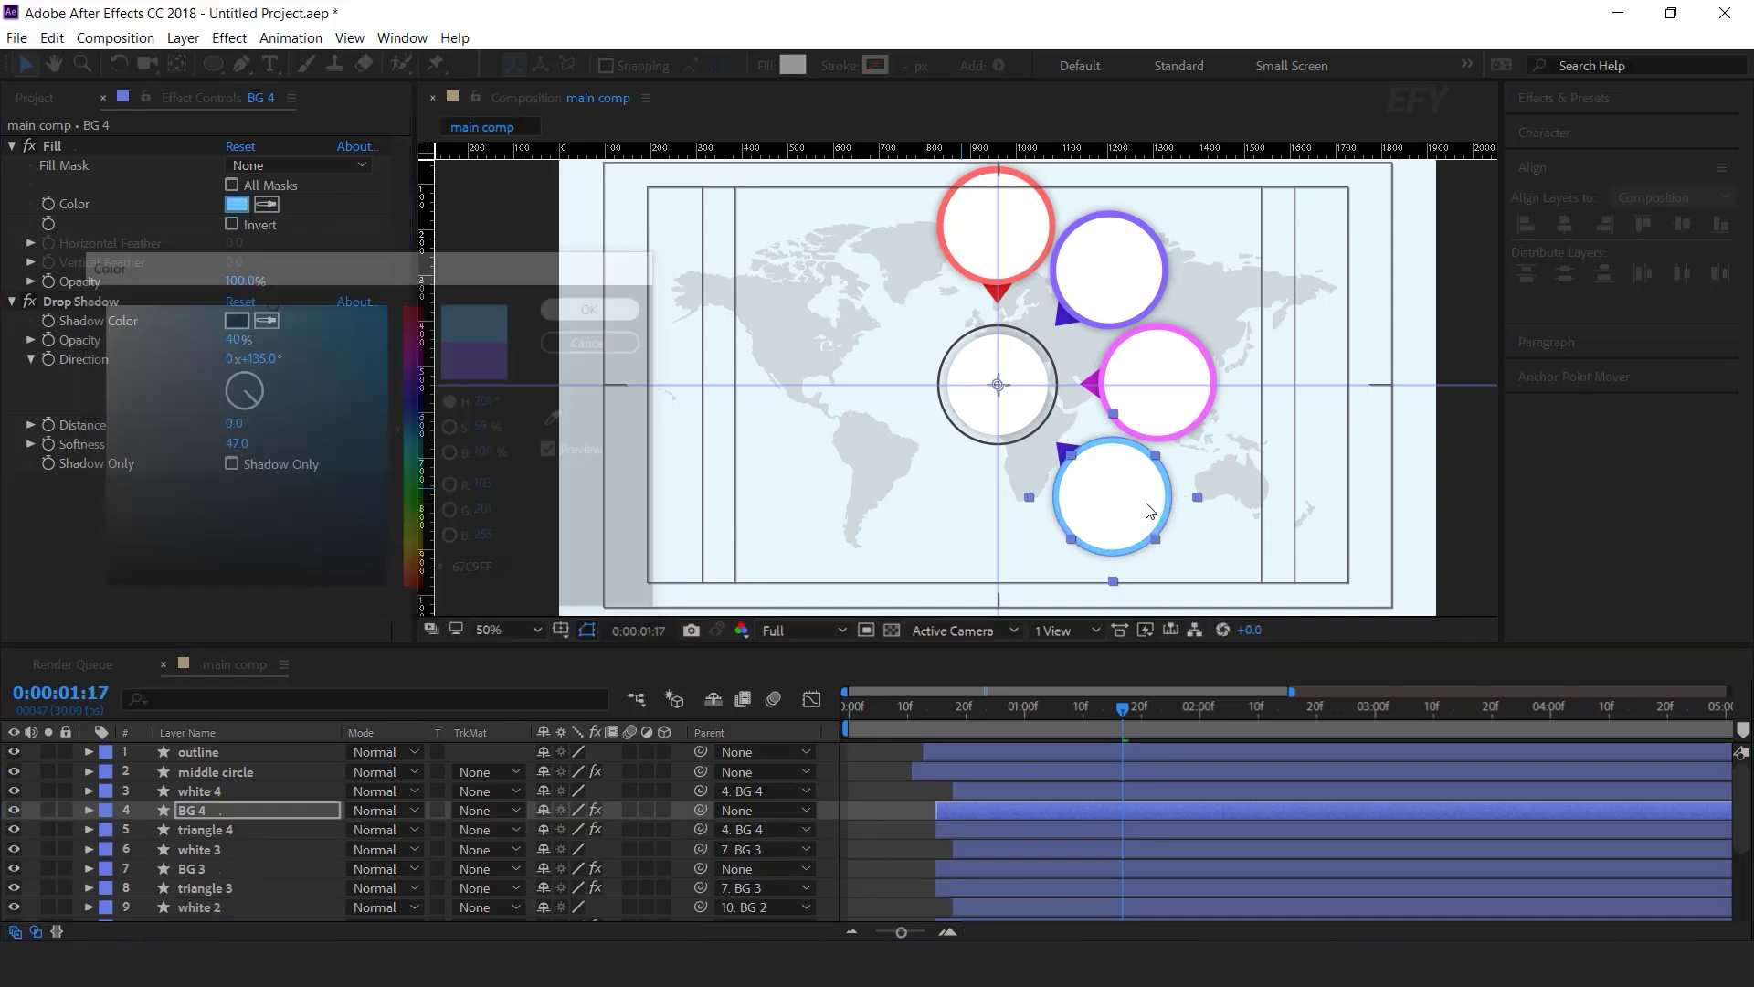
# - Sample the light blue ring colour for the triangle 4 layer's Fill and darken it to a deeper blue
pyautogui.scroll(2, 1157, 529)
pyautogui.click(971, 413)
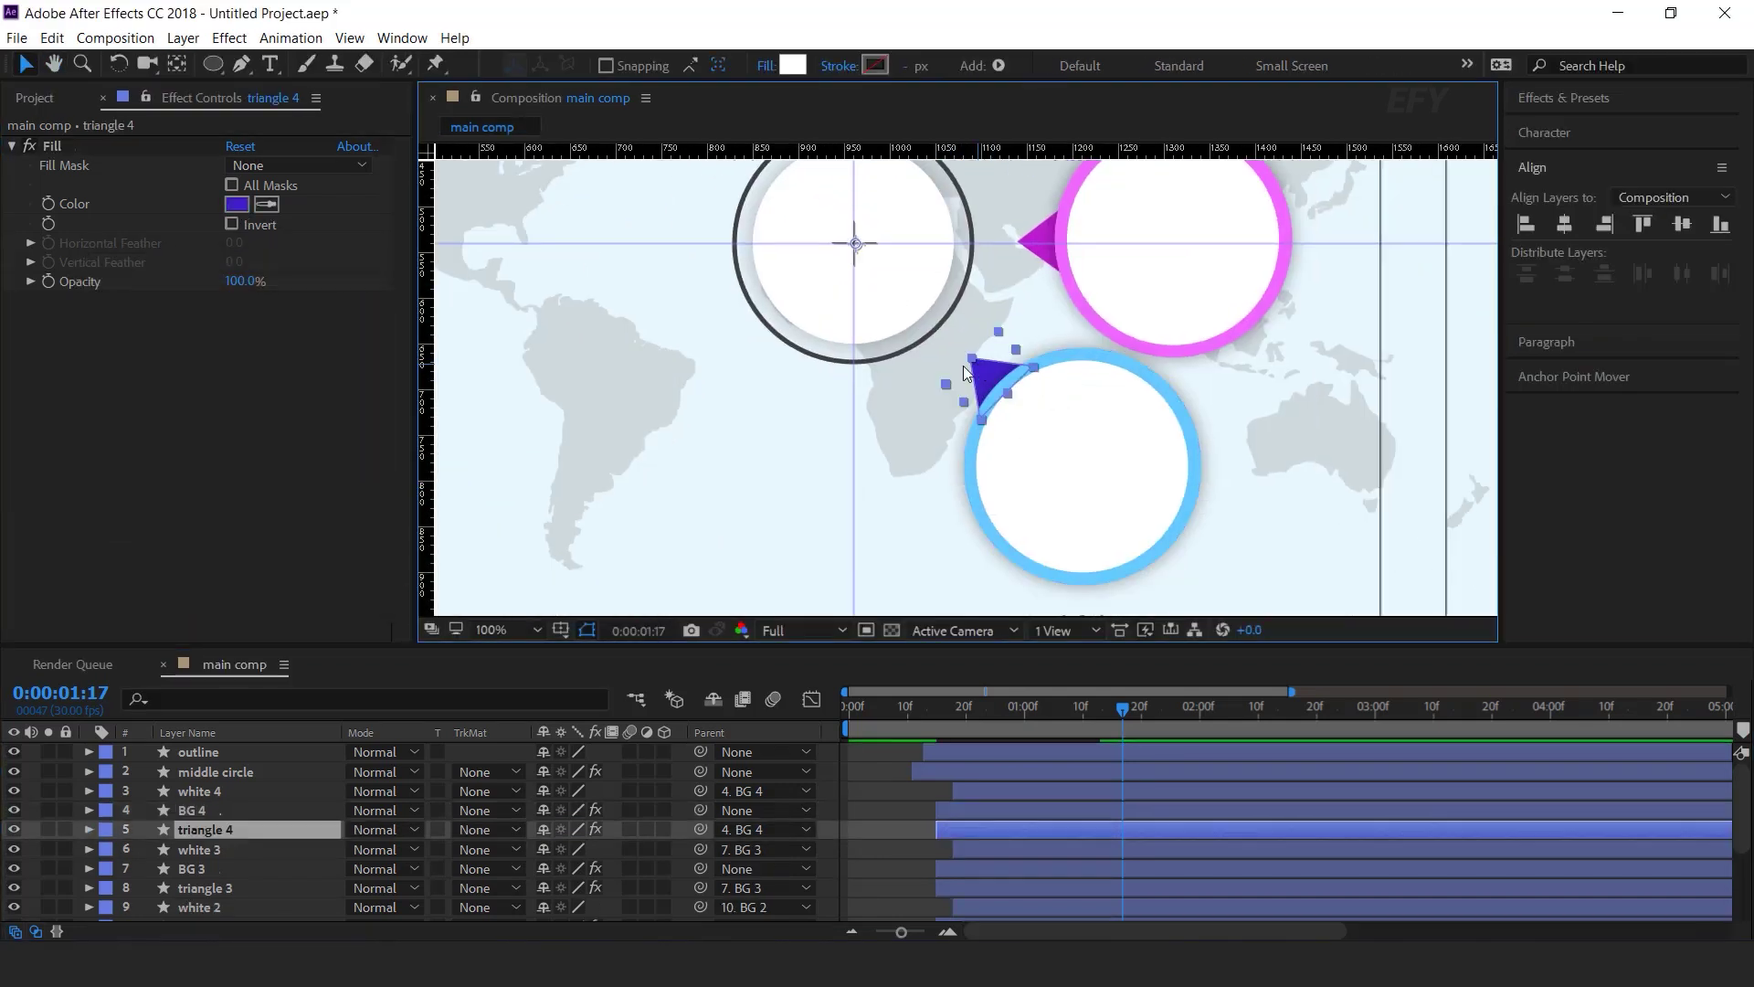
pyautogui.click(970, 461)
pyautogui.click(235, 203)
pyautogui.click(345, 376)
pyautogui.click(596, 305)
pyautogui.click(907, 791)
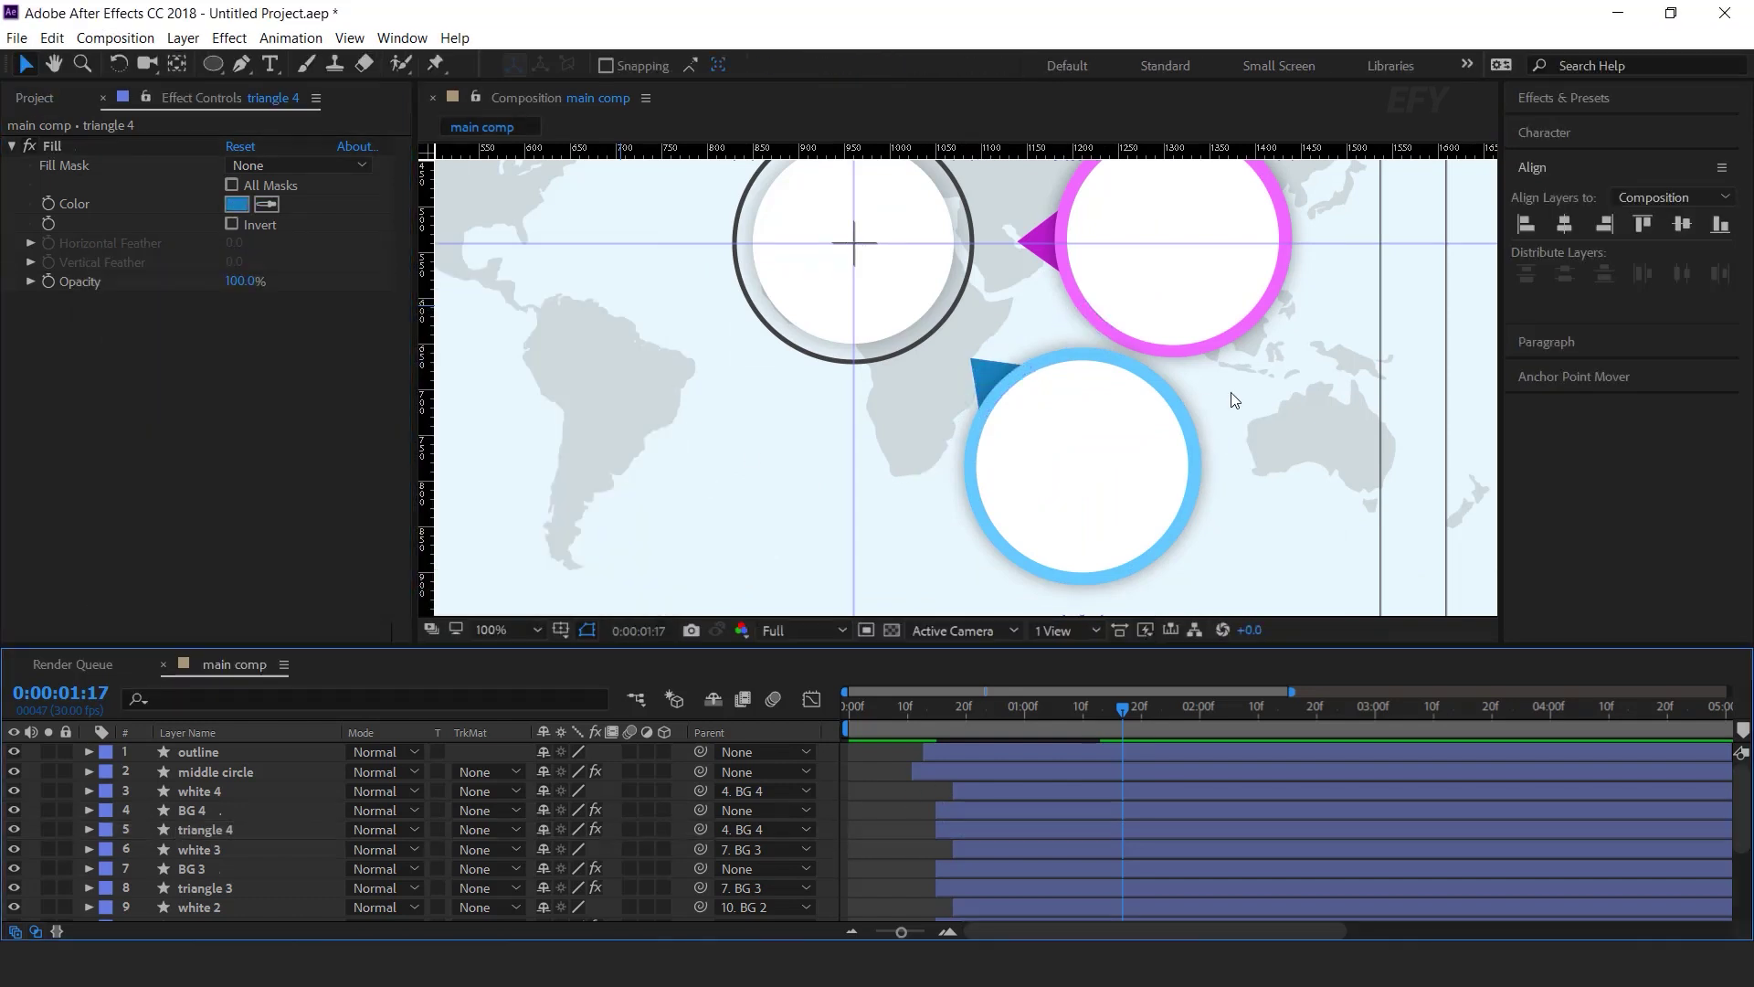
# - Duplicate the triangle 4, BG 4 and white 4 layers and group the three copies above the originals
pyautogui.press(',')
pyautogui.click(236, 828)
pyautogui.keyDown('ctrl'); pyautogui.click(212, 810); pyautogui.keyUp('ctrl')
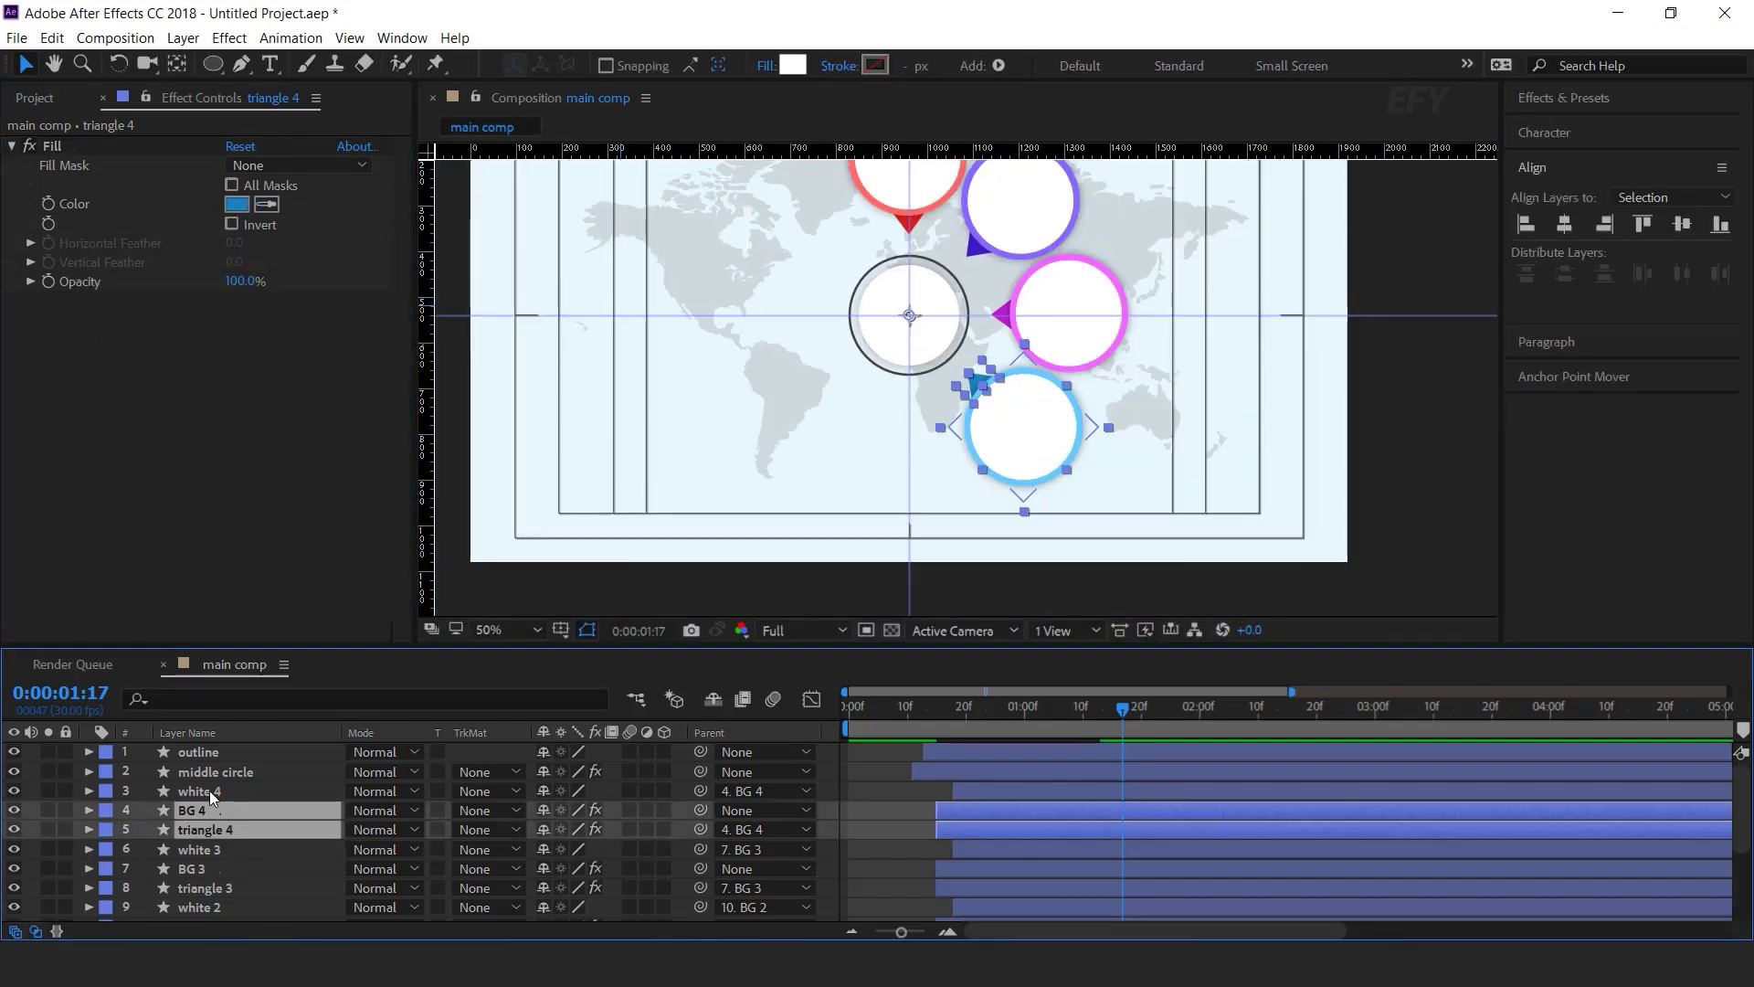
pyautogui.keyDown('ctrl'); pyautogui.click(210, 792); pyautogui.keyUp('ctrl')
pyautogui.hotkey('ctrl', 'd')
pyautogui.moveTo(210, 819); pyautogui.dragTo(225, 809)
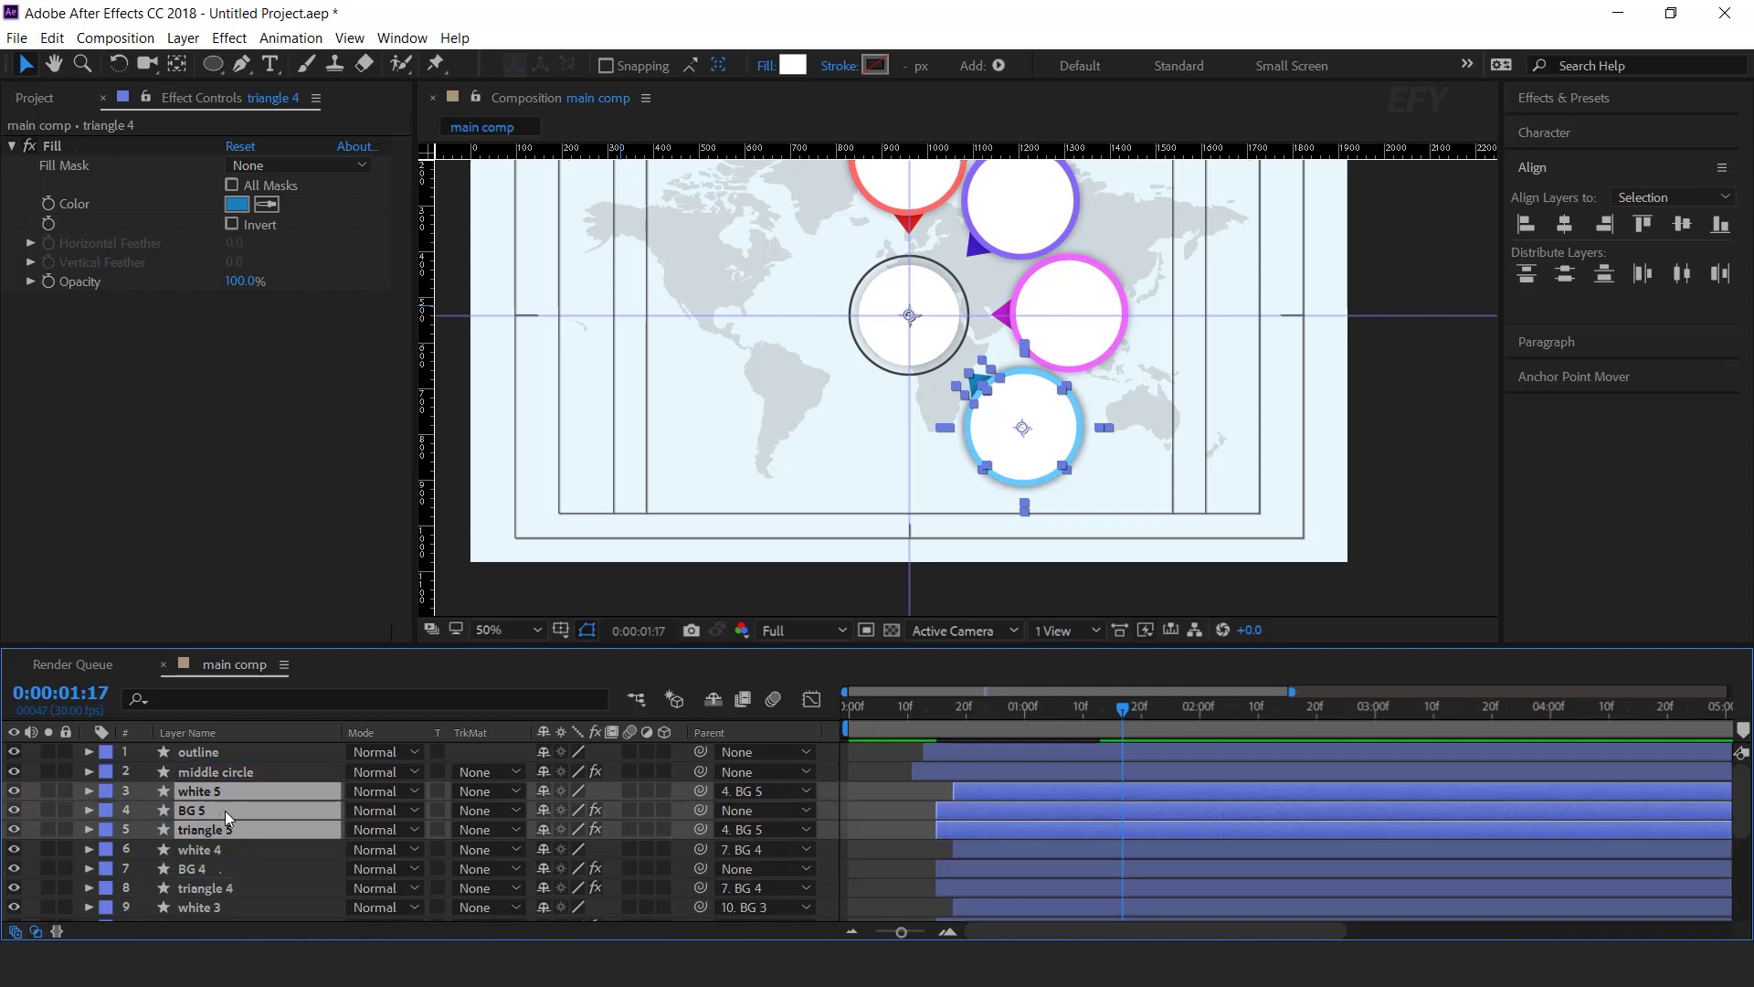
# - Set the BG 5 layer's rotation to 180°
pyautogui.click(834, 809)
pyautogui.click(201, 810)
pyautogui.press('r')
pyautogui.moveTo(575, 830); pyautogui.dragTo(618, 830)
pyautogui.click(568, 830)
pyautogui.write('180')
pyautogui.press('Return')
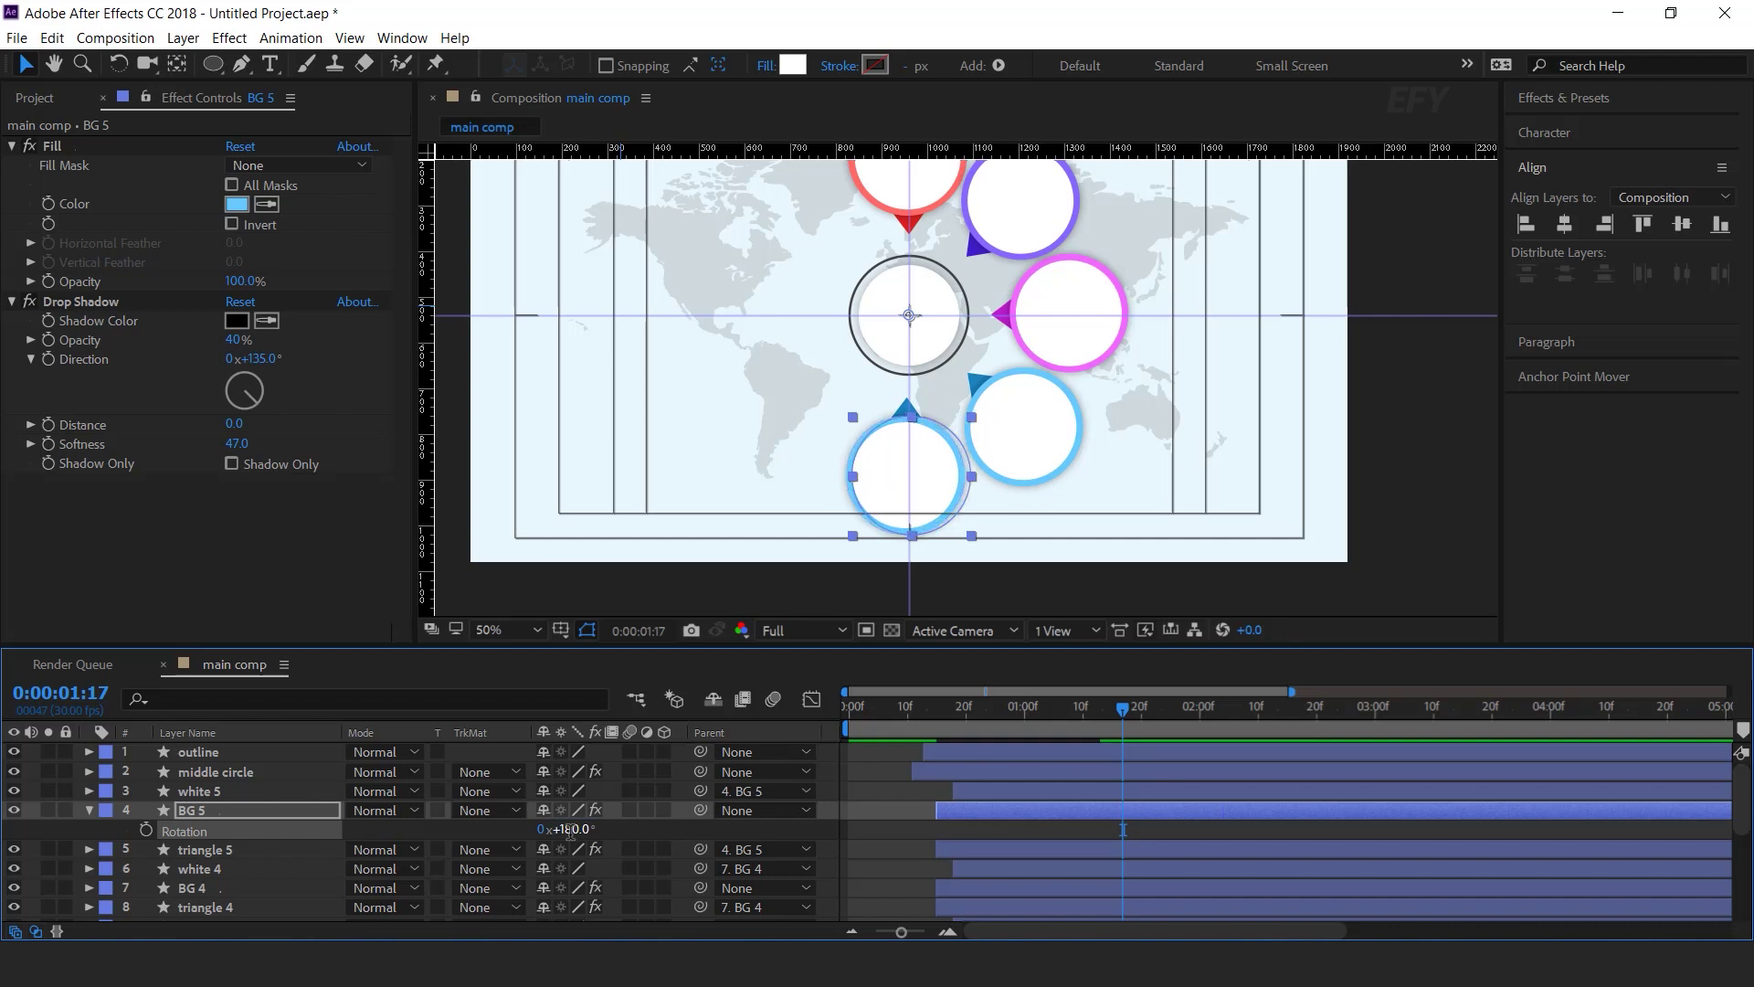
pyautogui.click(832, 820)
# - Change the BG 5 layer's Fill colour to green and give the triangle 5 layer a darker green Fill
pyautogui.click(192, 810)
pyautogui.click(236, 203)
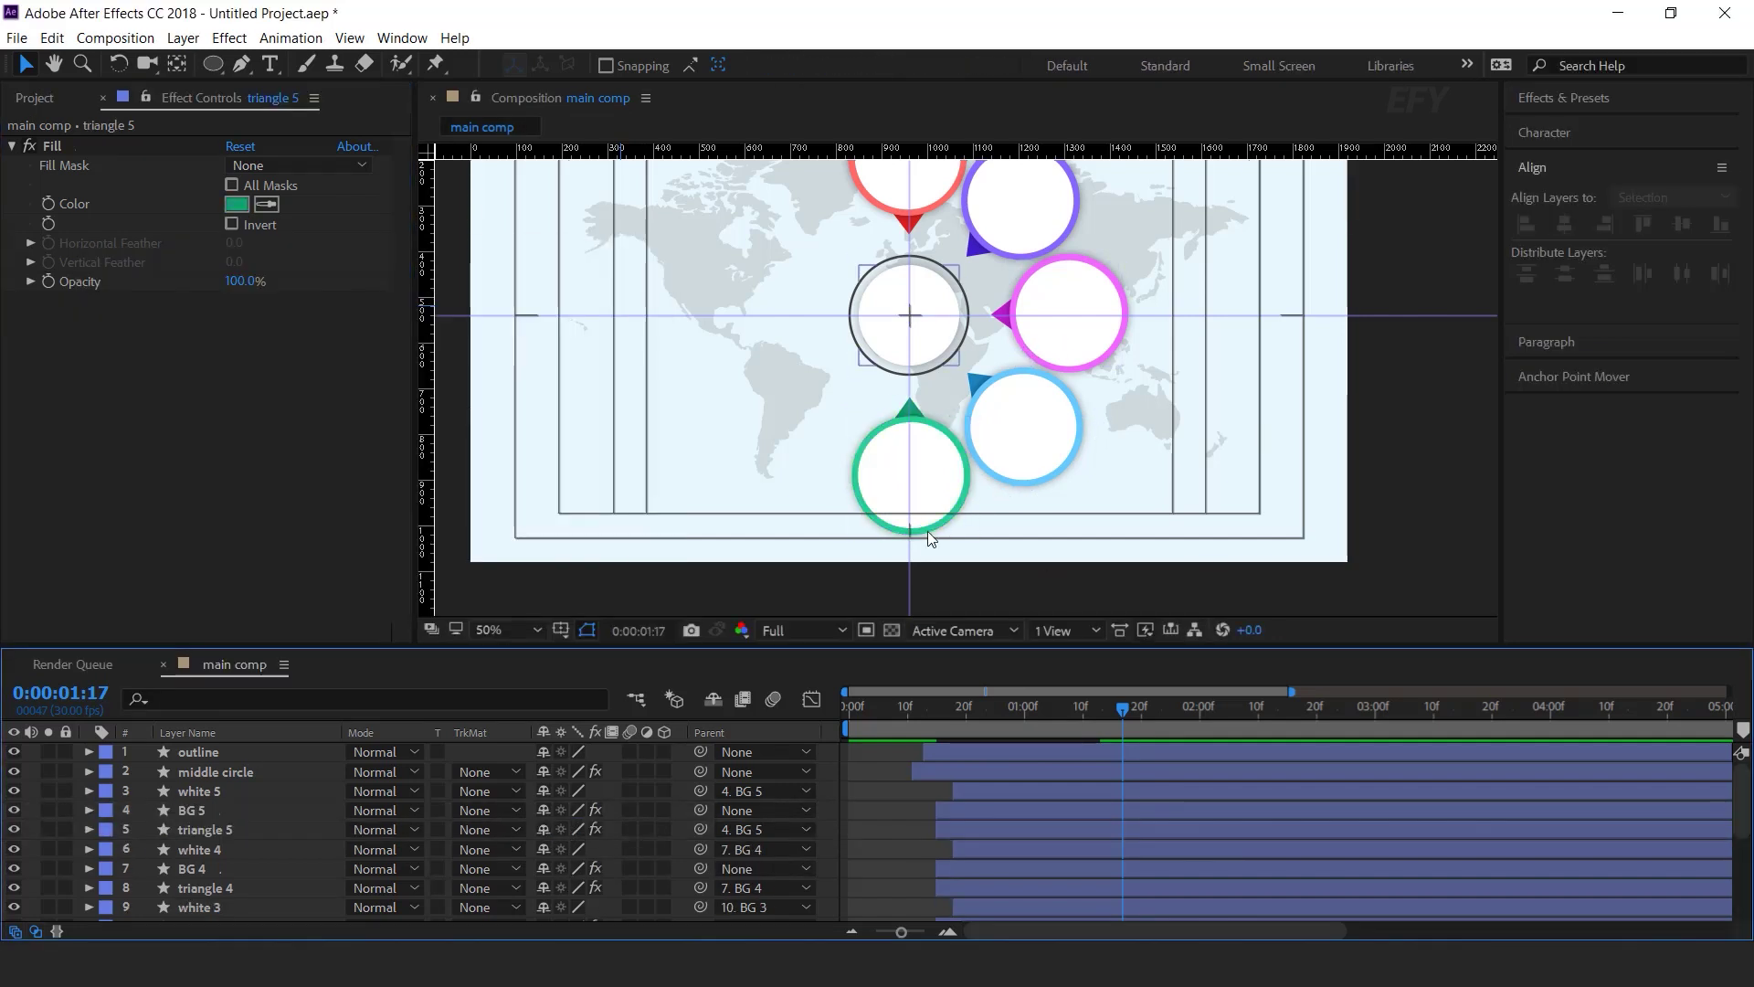
pyautogui.scroll(-2, 928, 536)
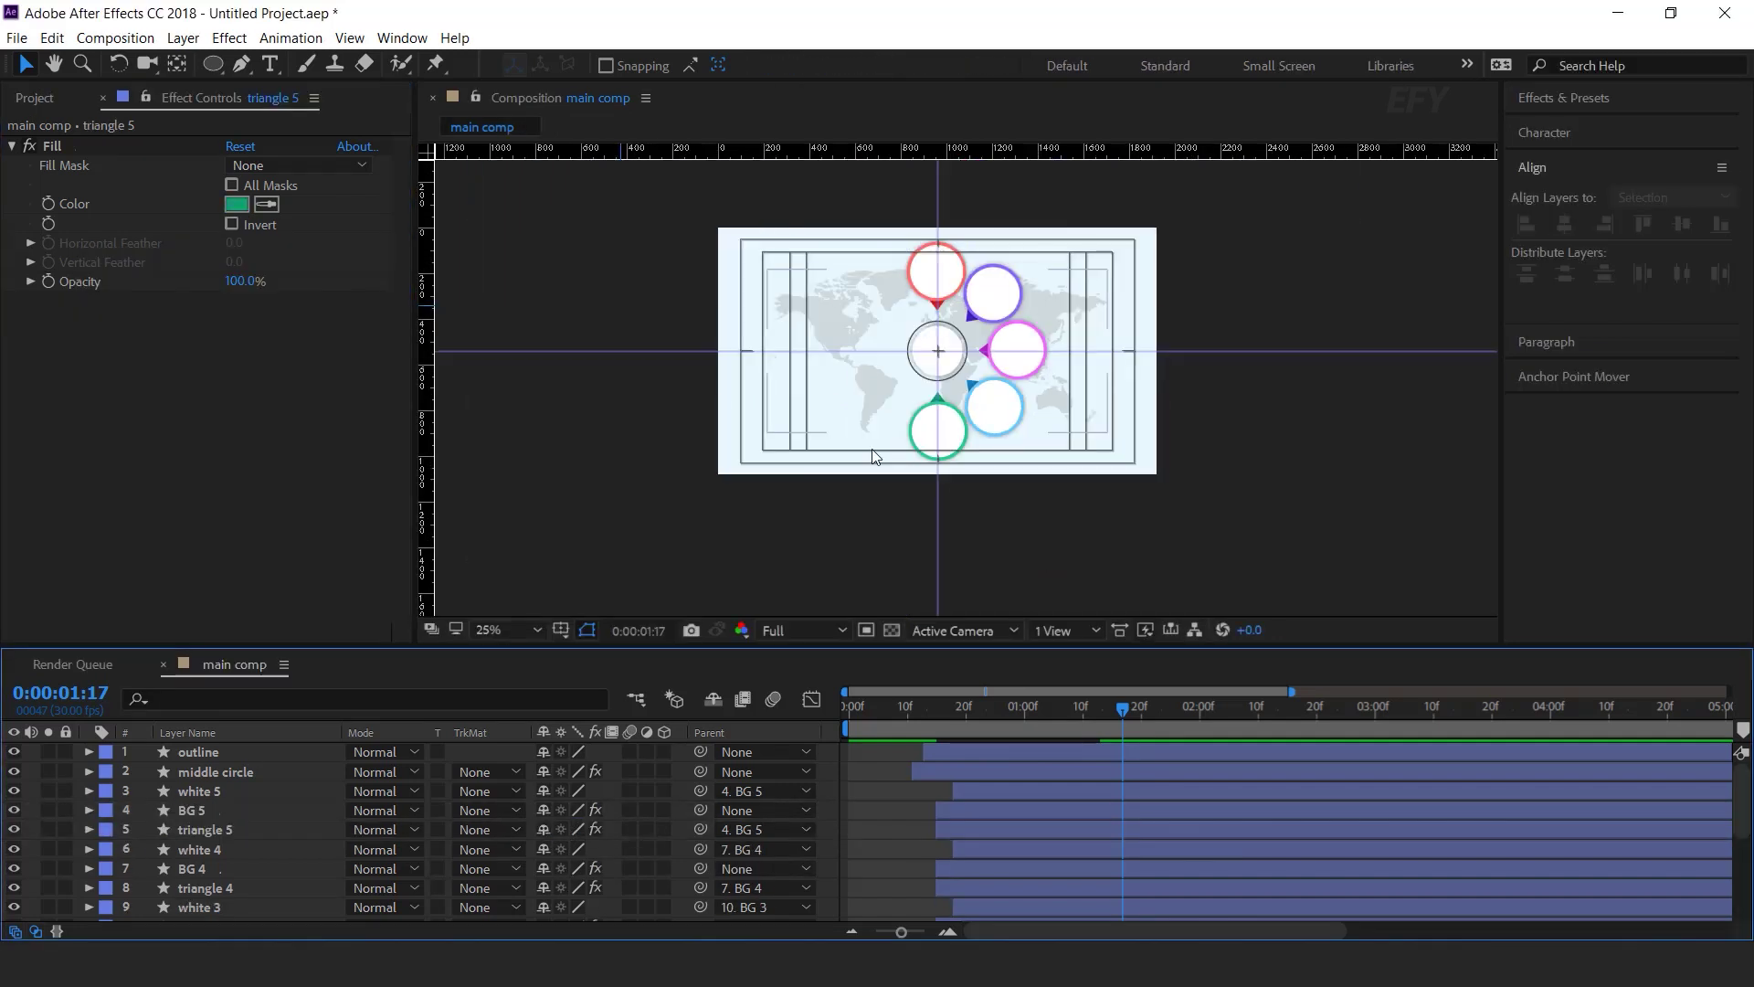
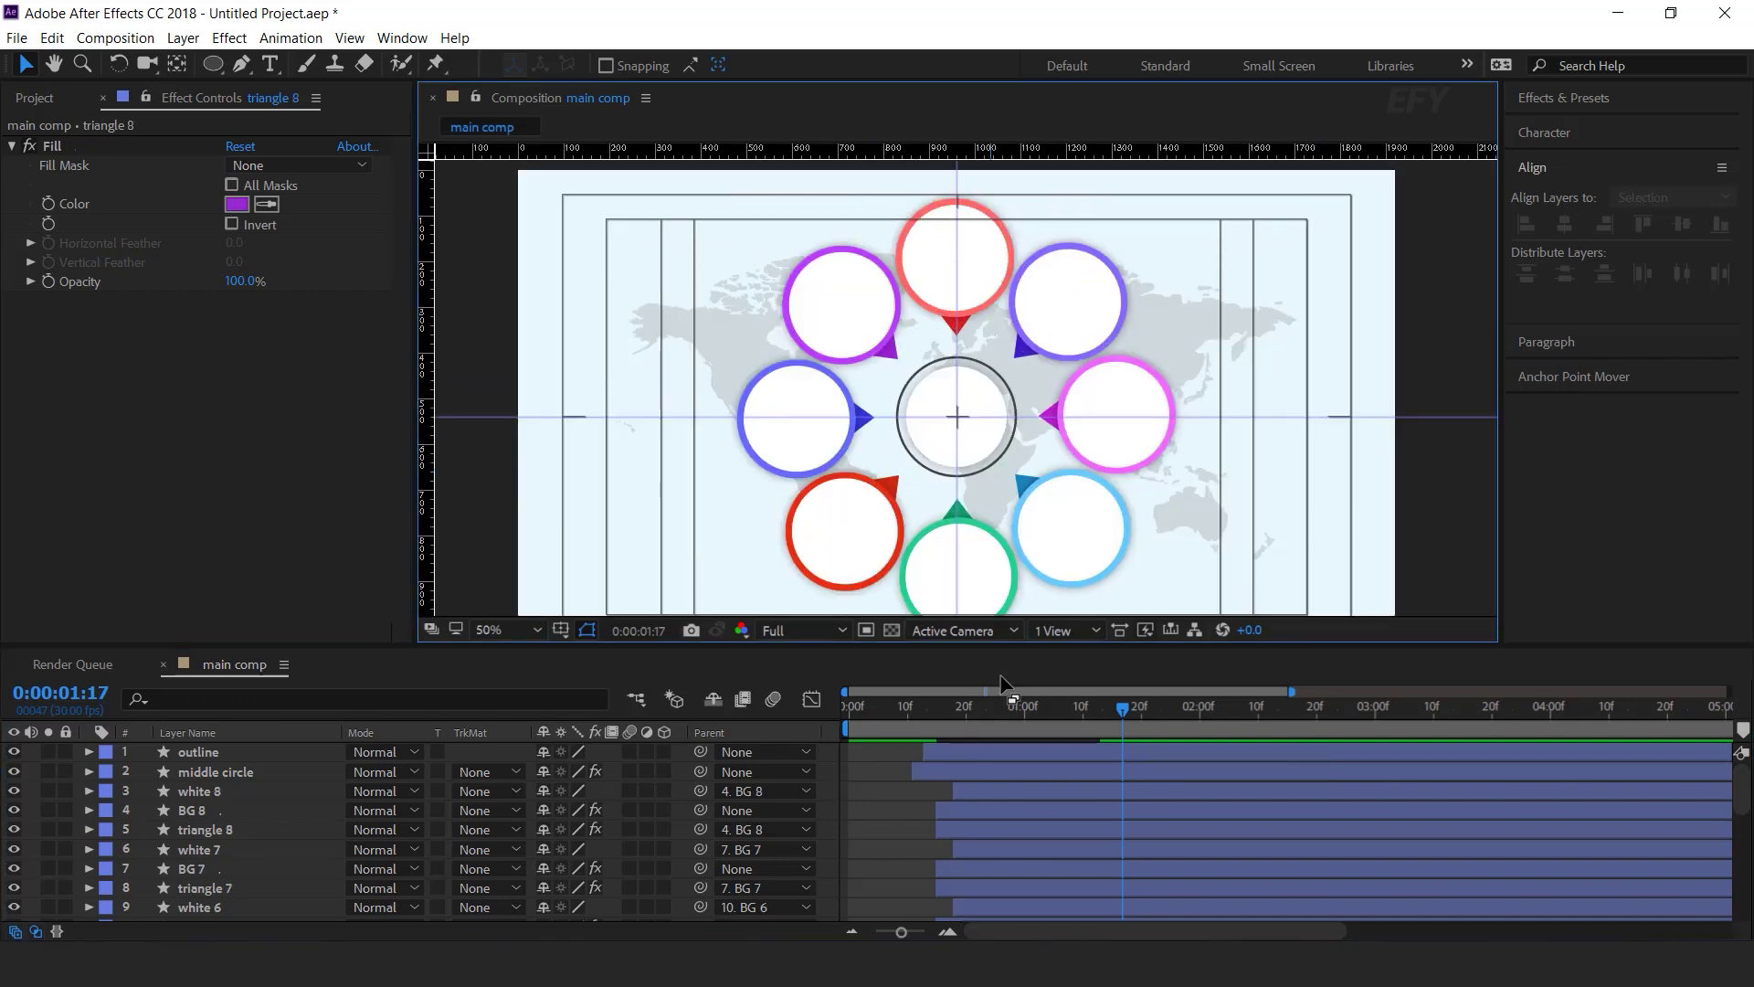
# - Scrub and play back the main comp to examine how the central circle and surrounding pin circles animate in
pyautogui.moveTo(985, 710); pyautogui.dragTo(1111, 726)
pyautogui.moveTo(1272, 488); pyautogui.dragTo(1252, 470)
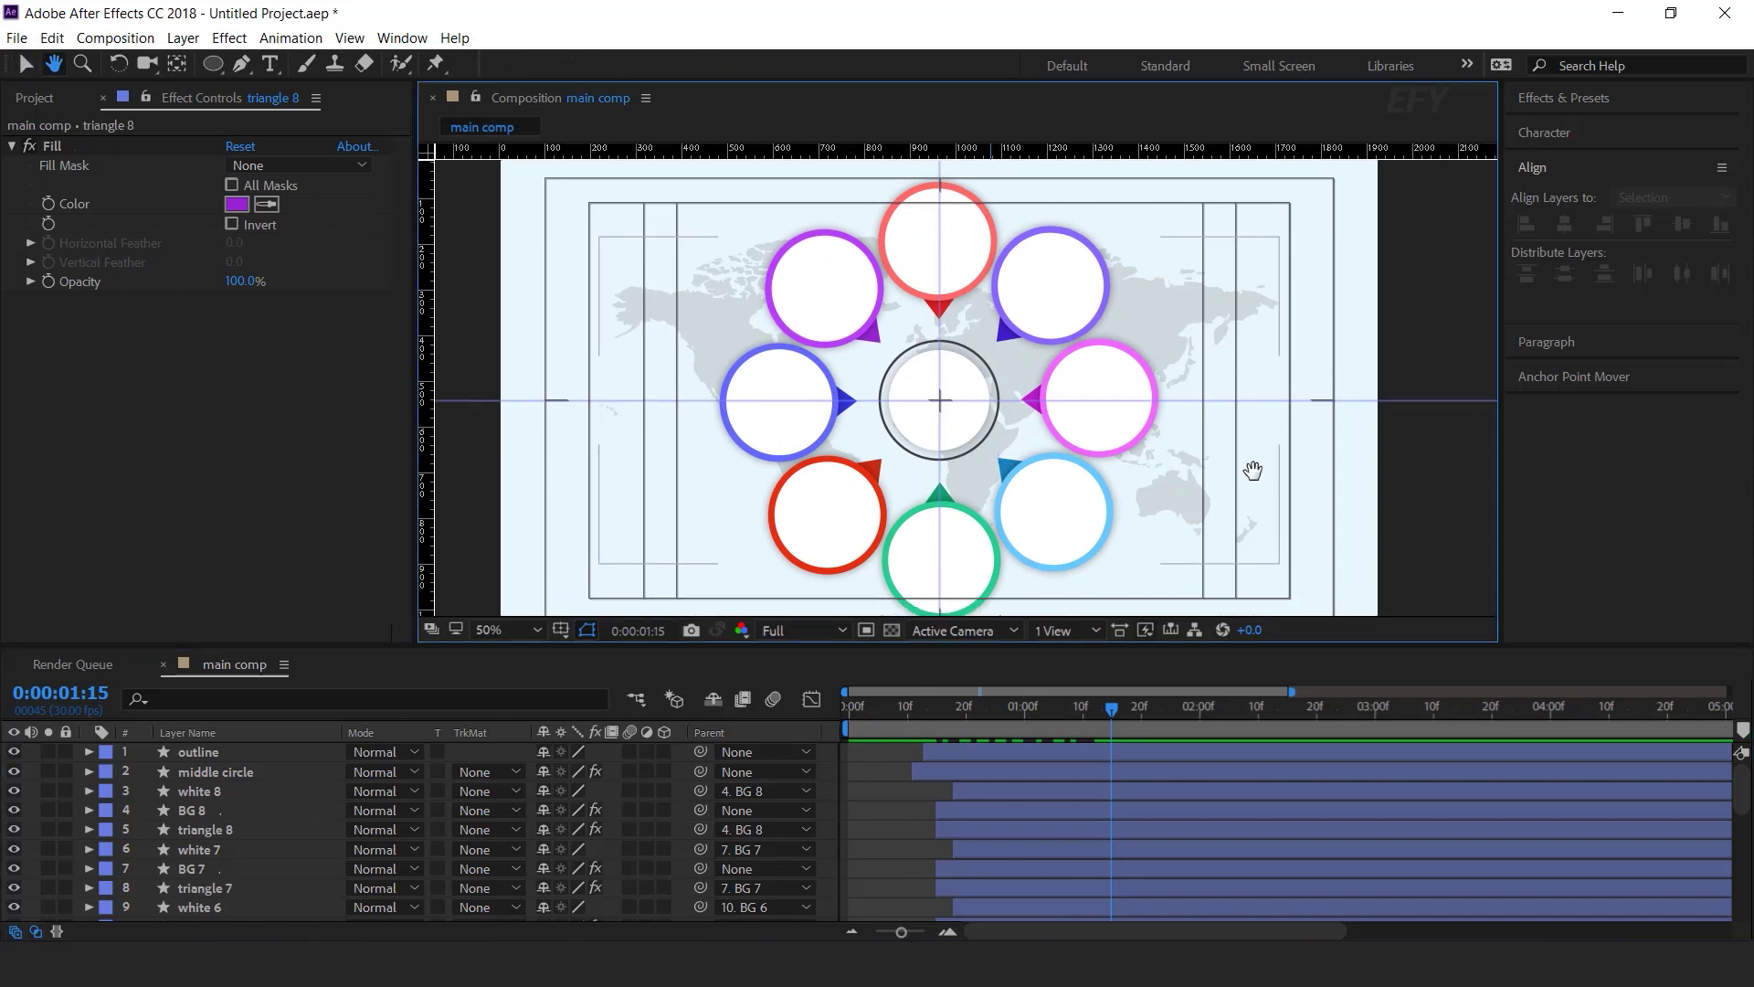
pyautogui.click(871, 711)
pyautogui.press('space')
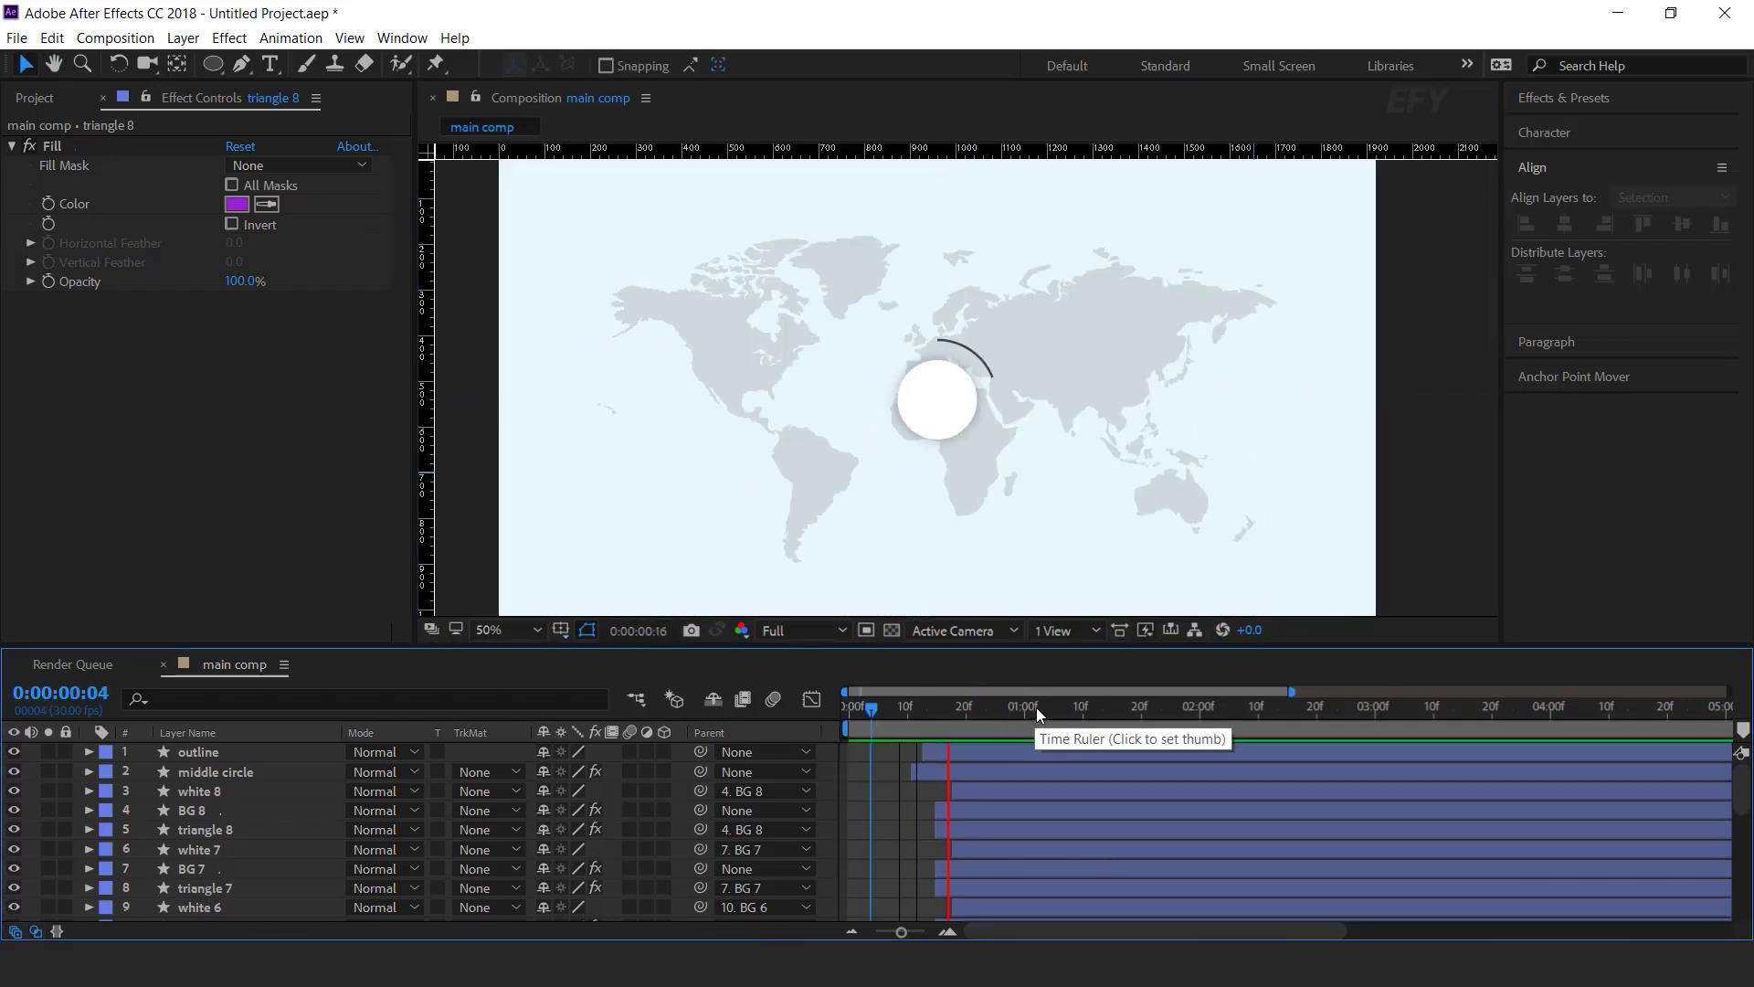
pyautogui.moveTo(1036, 705); pyautogui.dragTo(957, 715)
pyautogui.press('space')
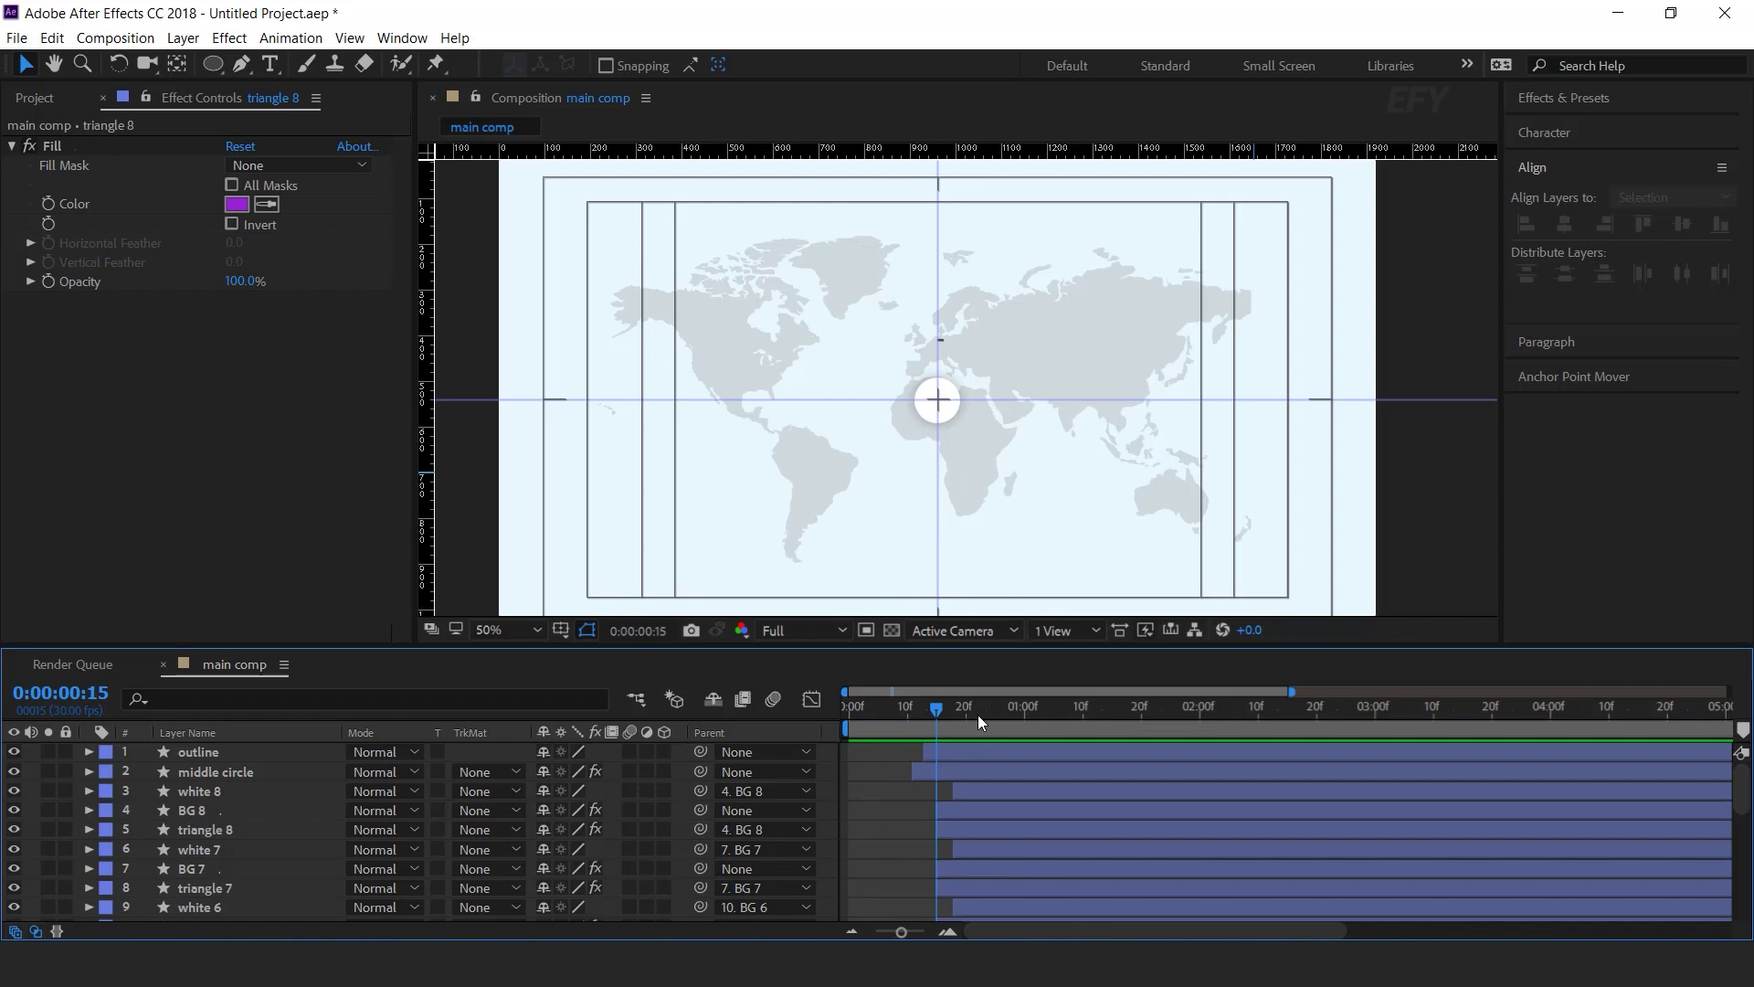
# - Add Rotation keyframes to the BG 2 through BG 8 layers at 0:00:01:18
pyautogui.click(1126, 711)
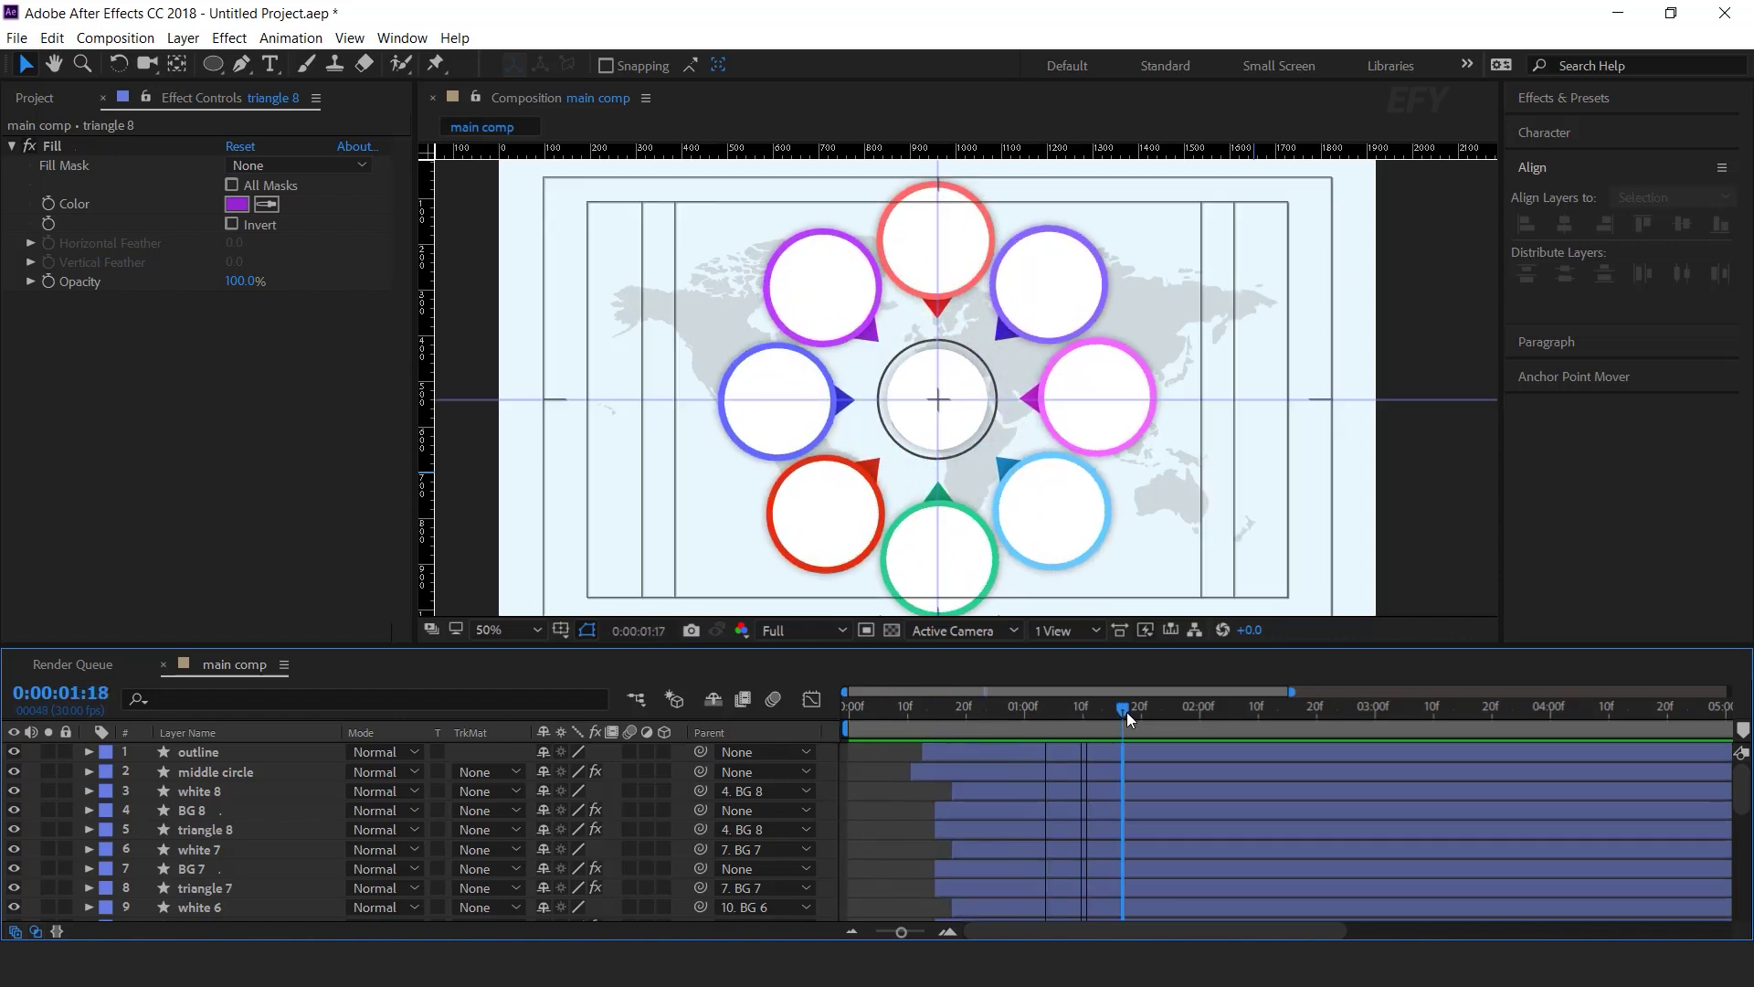
pyautogui.click(215, 809)
pyautogui.keyDown('ctrl'); pyautogui.click(212, 868); pyautogui.keyUp('ctrl')
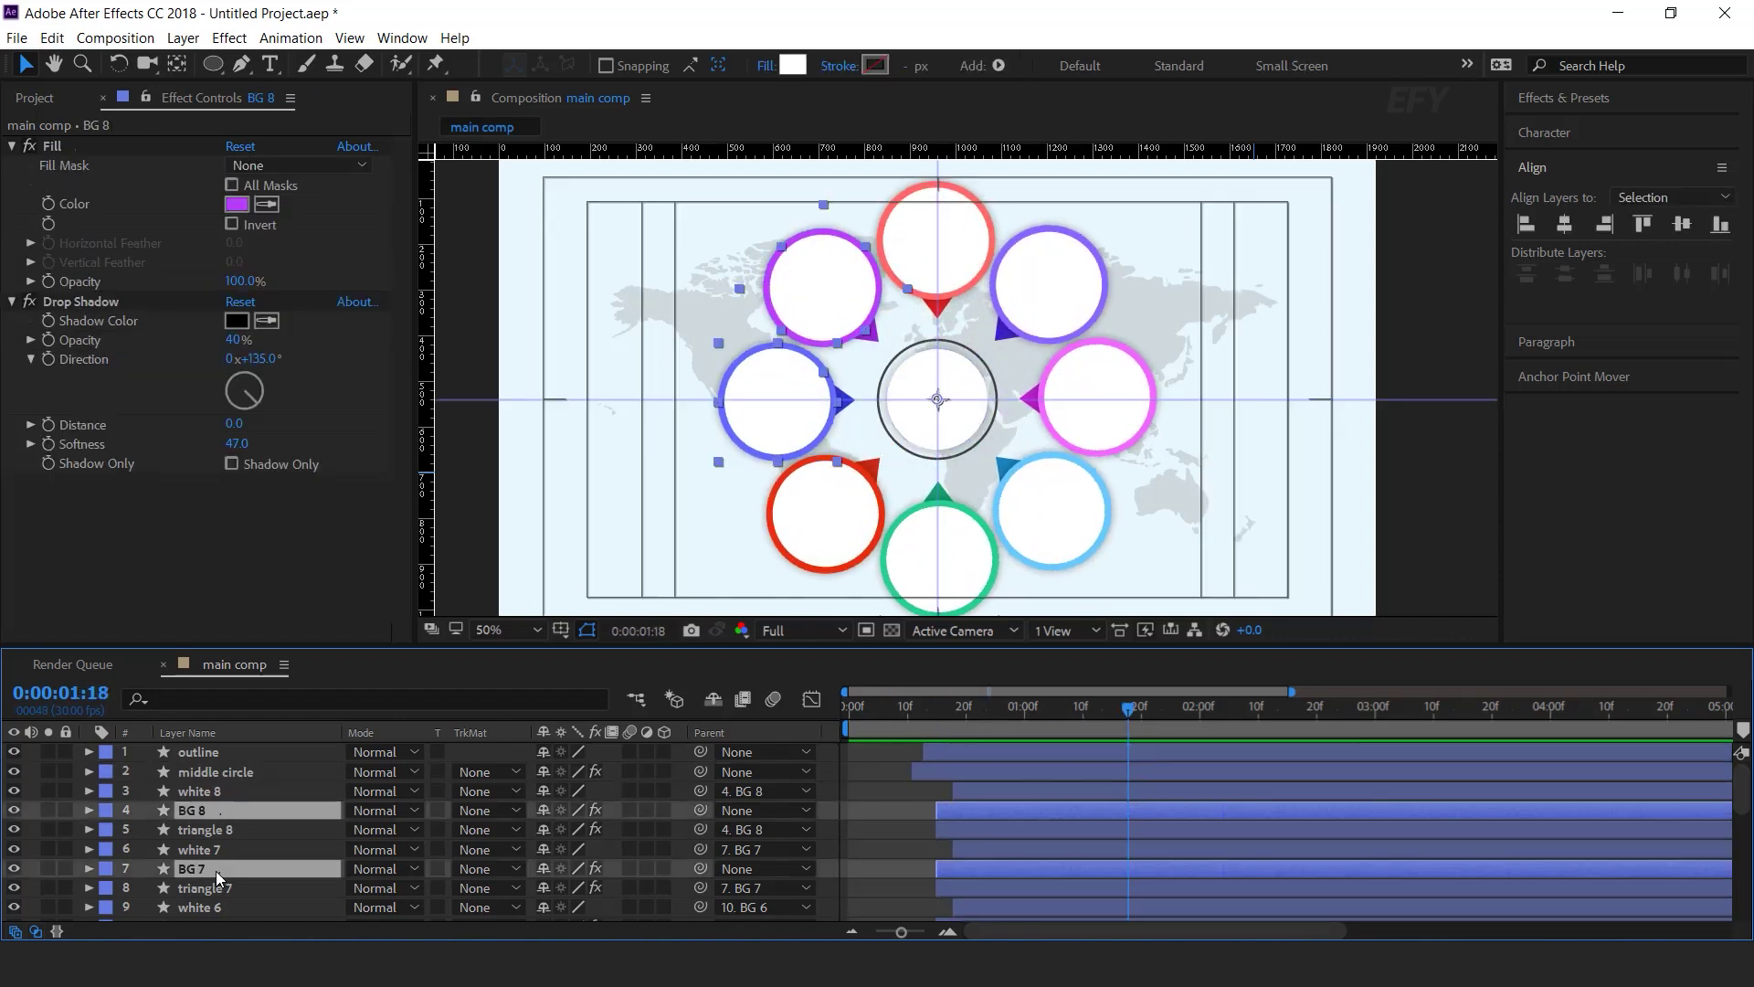
pyautogui.scroll(-1, 216, 870)
pyautogui.keyDown('ctrl'); pyautogui.click(225, 870); pyautogui.keyUp('ctrl')
pyautogui.scroll(-1, 225, 875)
pyautogui.keyDown('ctrl'); pyautogui.click(225, 869); pyautogui.keyUp('ctrl')
pyautogui.scroll(-2, 223, 868)
pyautogui.keyDown('ctrl'); pyautogui.click(220, 813); pyautogui.keyUp('ctrl')
pyautogui.keyDown('ctrl'); pyautogui.click(222, 869); pyautogui.keyUp('ctrl')
pyautogui.scroll(-1, 223, 877)
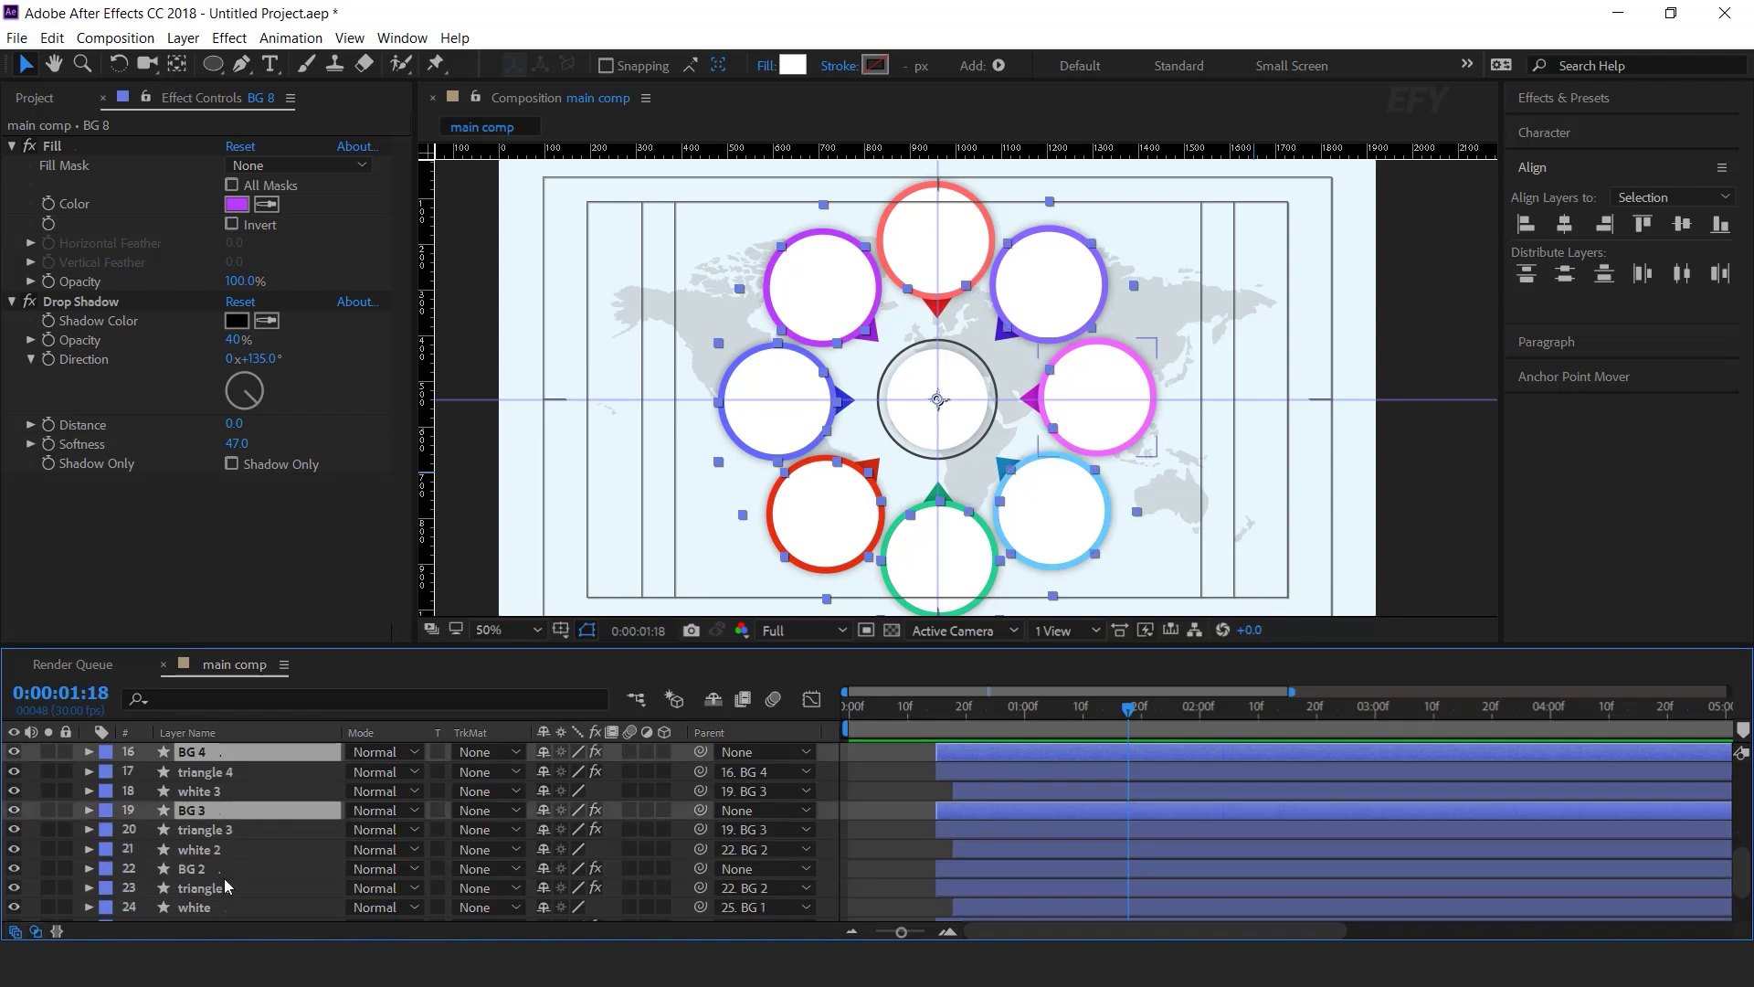
pyautogui.keyDown('ctrl'); pyautogui.click(225, 871); pyautogui.keyUp('ctrl')
pyautogui.scroll(-2, 240, 877)
pyautogui.press('r')
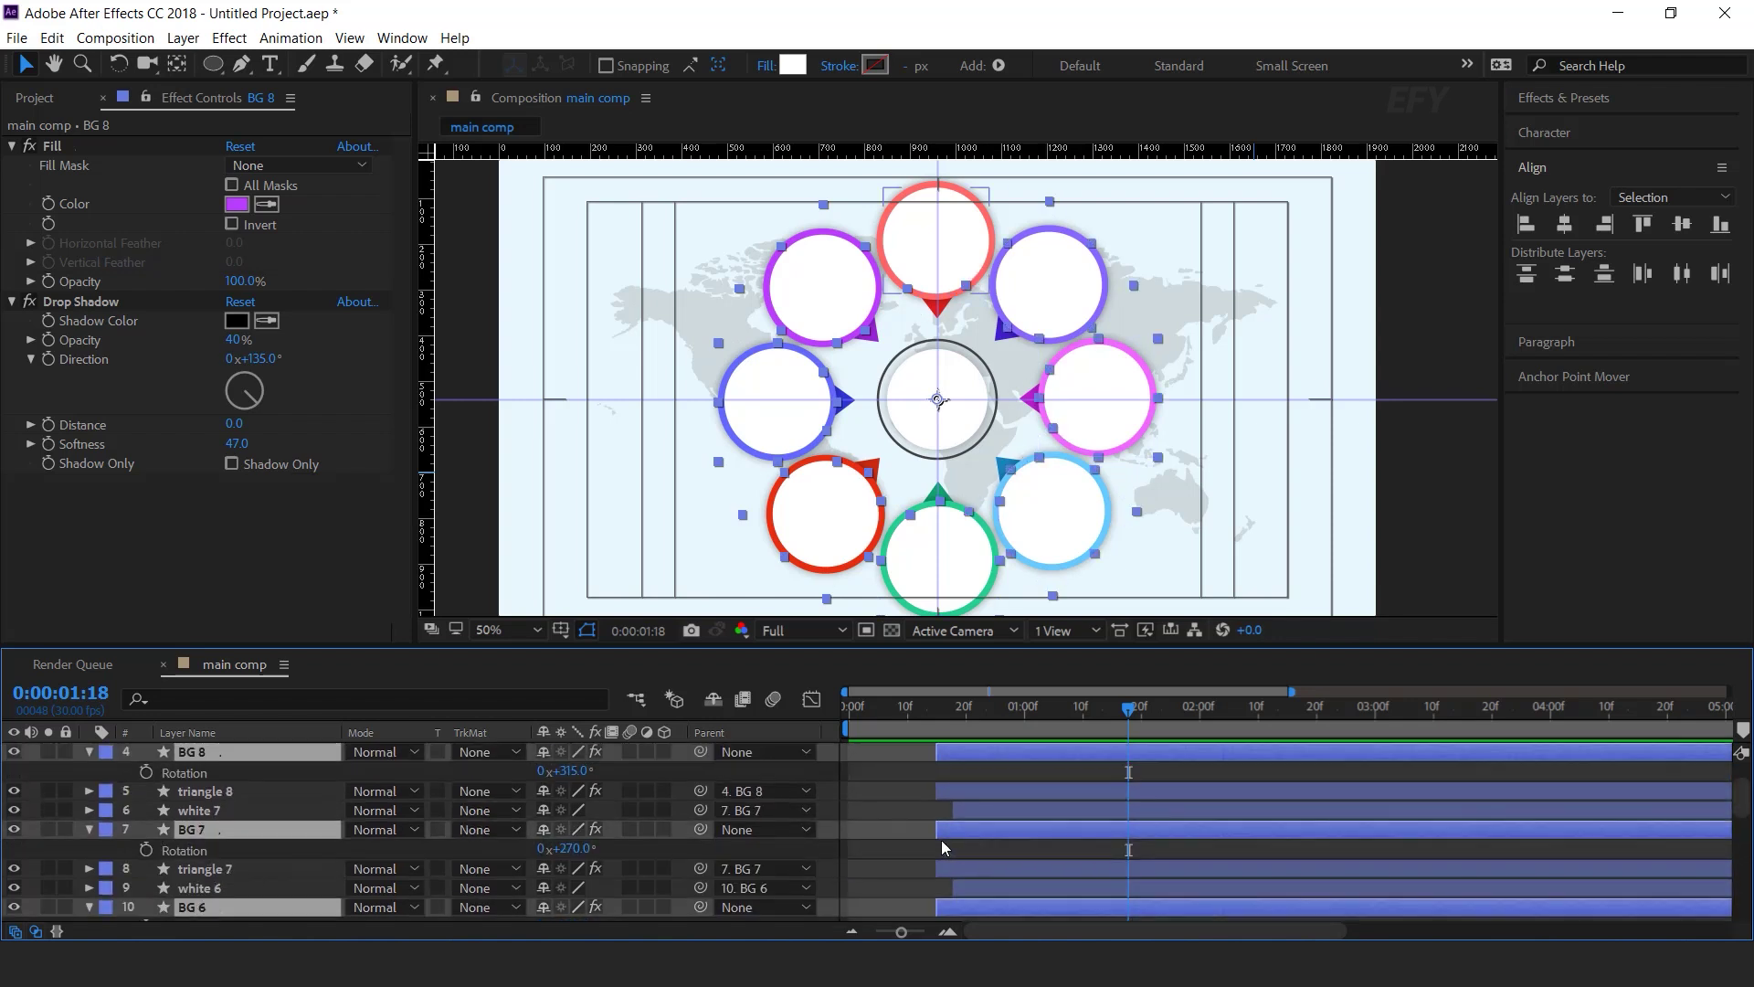
pyautogui.click(146, 848)
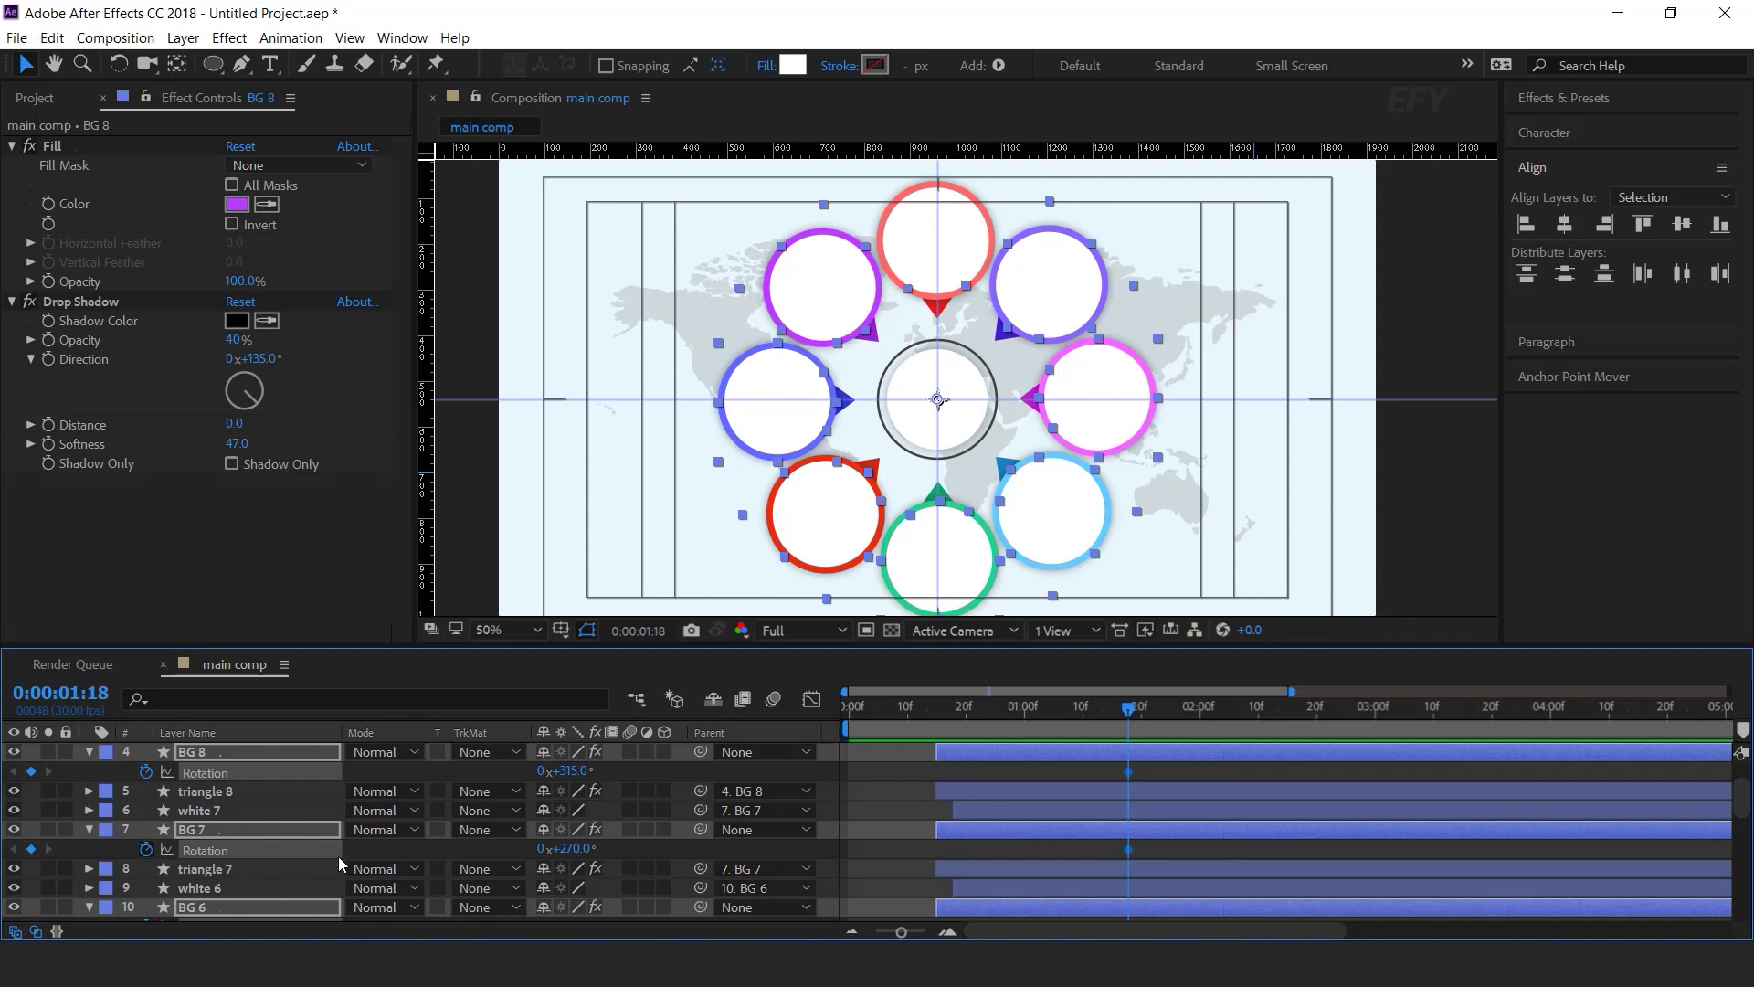
# - At 0:00:00:26, set the rotation of the BG 2 and BG 3 layers to 0°
pyautogui.moveTo(1131, 713); pyautogui.dragTo(1002, 713)
pyautogui.scroll(-8, 830, 862)
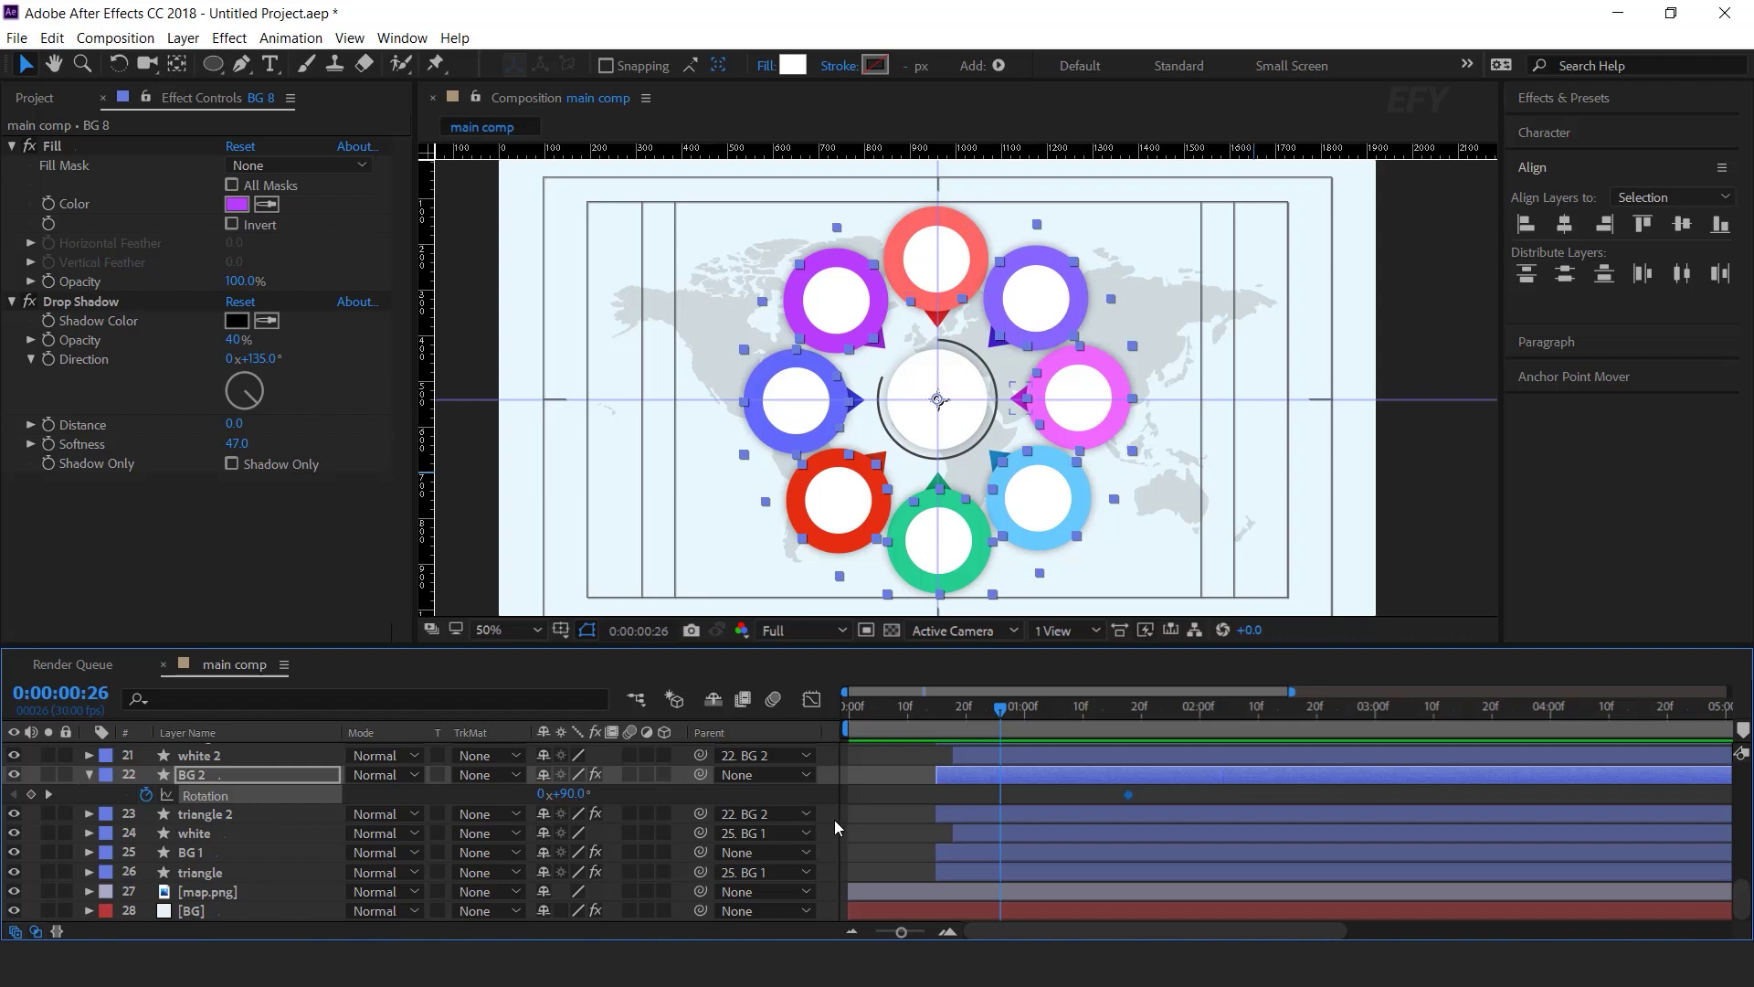
pyautogui.click(210, 775)
pyautogui.moveTo(568, 794); pyautogui.dragTo(486, 794)
pyautogui.click(571, 794)
pyautogui.write('0')
pyautogui.press('Return')
pyautogui.scroll(2, 665, 822)
pyautogui.click(211, 756)
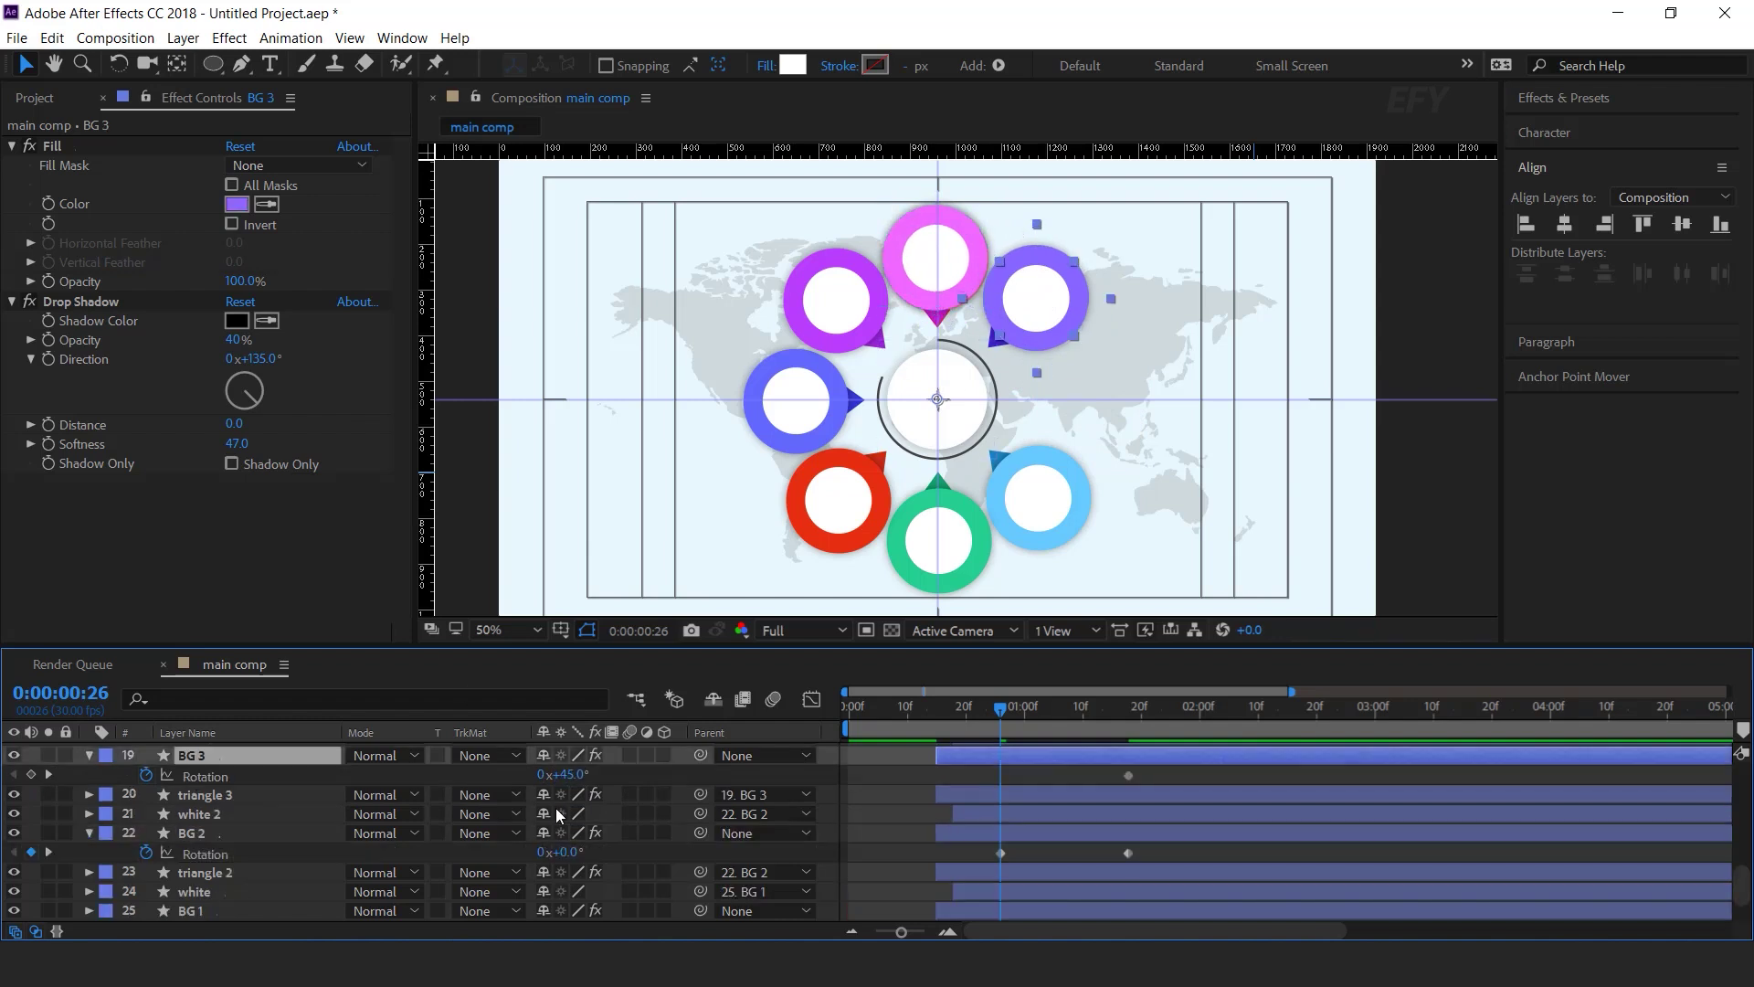
pyautogui.press('Return')
# - Set the rotation of the BG 4 through BG 8 layers to 0° at 0:00:00:26
pyautogui.scroll(2, 252, 817)
pyautogui.click(199, 793)
pyautogui.scroll(1, 199, 788)
pyautogui.click(202, 772)
pyautogui.scroll(2, 212, 802)
pyautogui.keyDown('ctrl'); pyautogui.click(215, 813); pyautogui.keyUp('ctrl')
pyautogui.scroll(2, 216, 822)
pyautogui.keyDown('ctrl'); pyautogui.click(214, 855); pyautogui.keyUp('ctrl')
pyautogui.keyDown('ctrl'); pyautogui.click(219, 777); pyautogui.keyUp('ctrl')
pyautogui.scroll(-5, 274, 818)
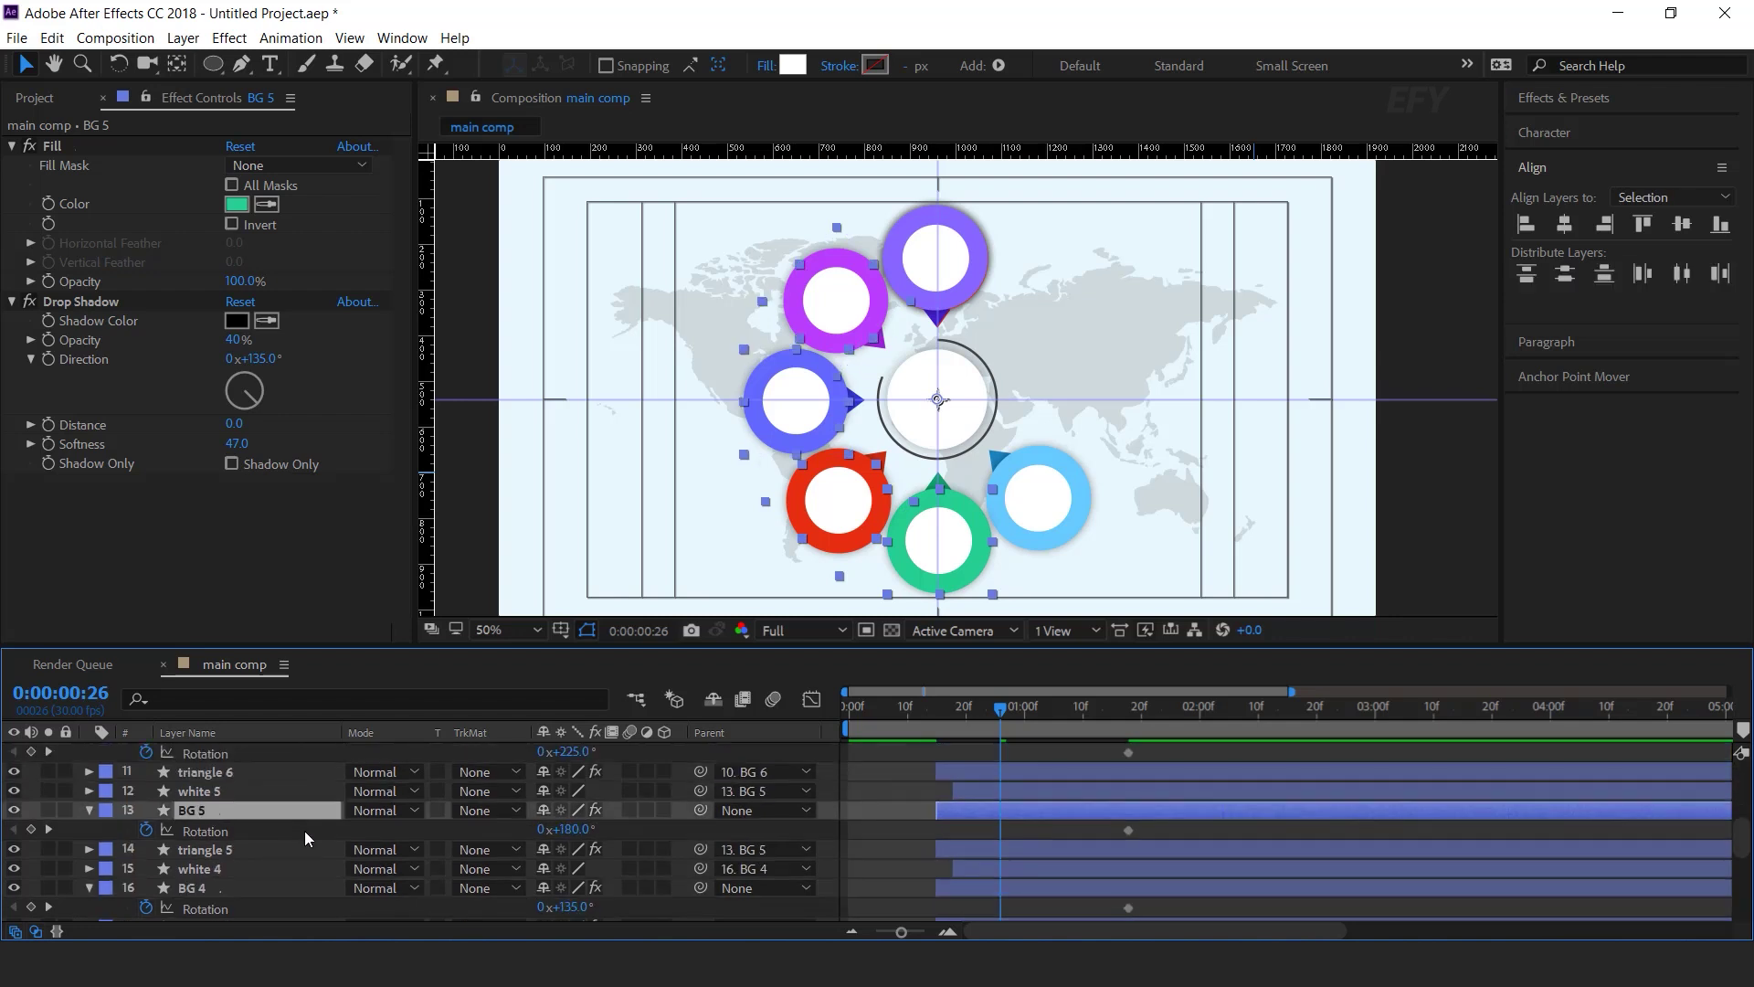
pyautogui.keyDown('ctrl'); pyautogui.click(212, 775); pyautogui.keyUp('ctrl')
pyautogui.keyDown('ctrl'); pyautogui.click(274, 849); pyautogui.keyUp('ctrl')
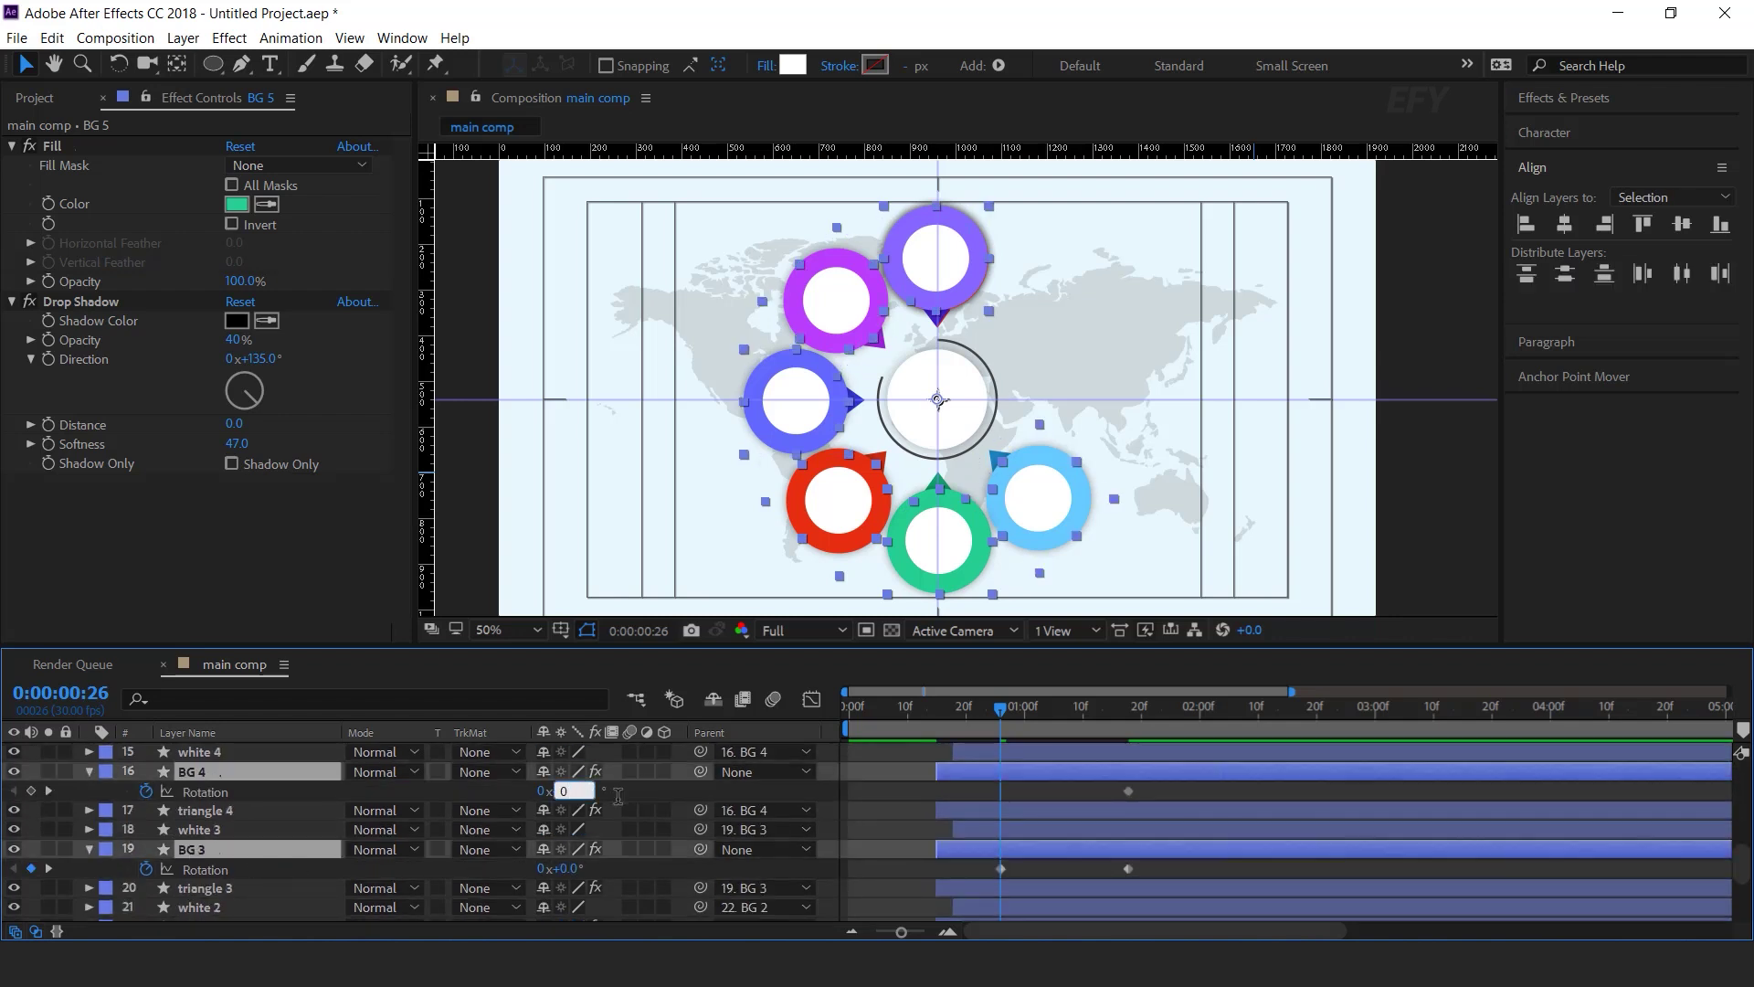
pyautogui.write('0')
pyautogui.press('Return')
pyautogui.click(872, 826)
# - Preview the pin circles fanning out around the central circle
pyautogui.moveTo(1006, 711)
pyautogui.mouseDown()
pyautogui.moveTo(1088, 729)
pyautogui.moveTo(924, 731)
pyautogui.mouseUp()
pyautogui.press('space')
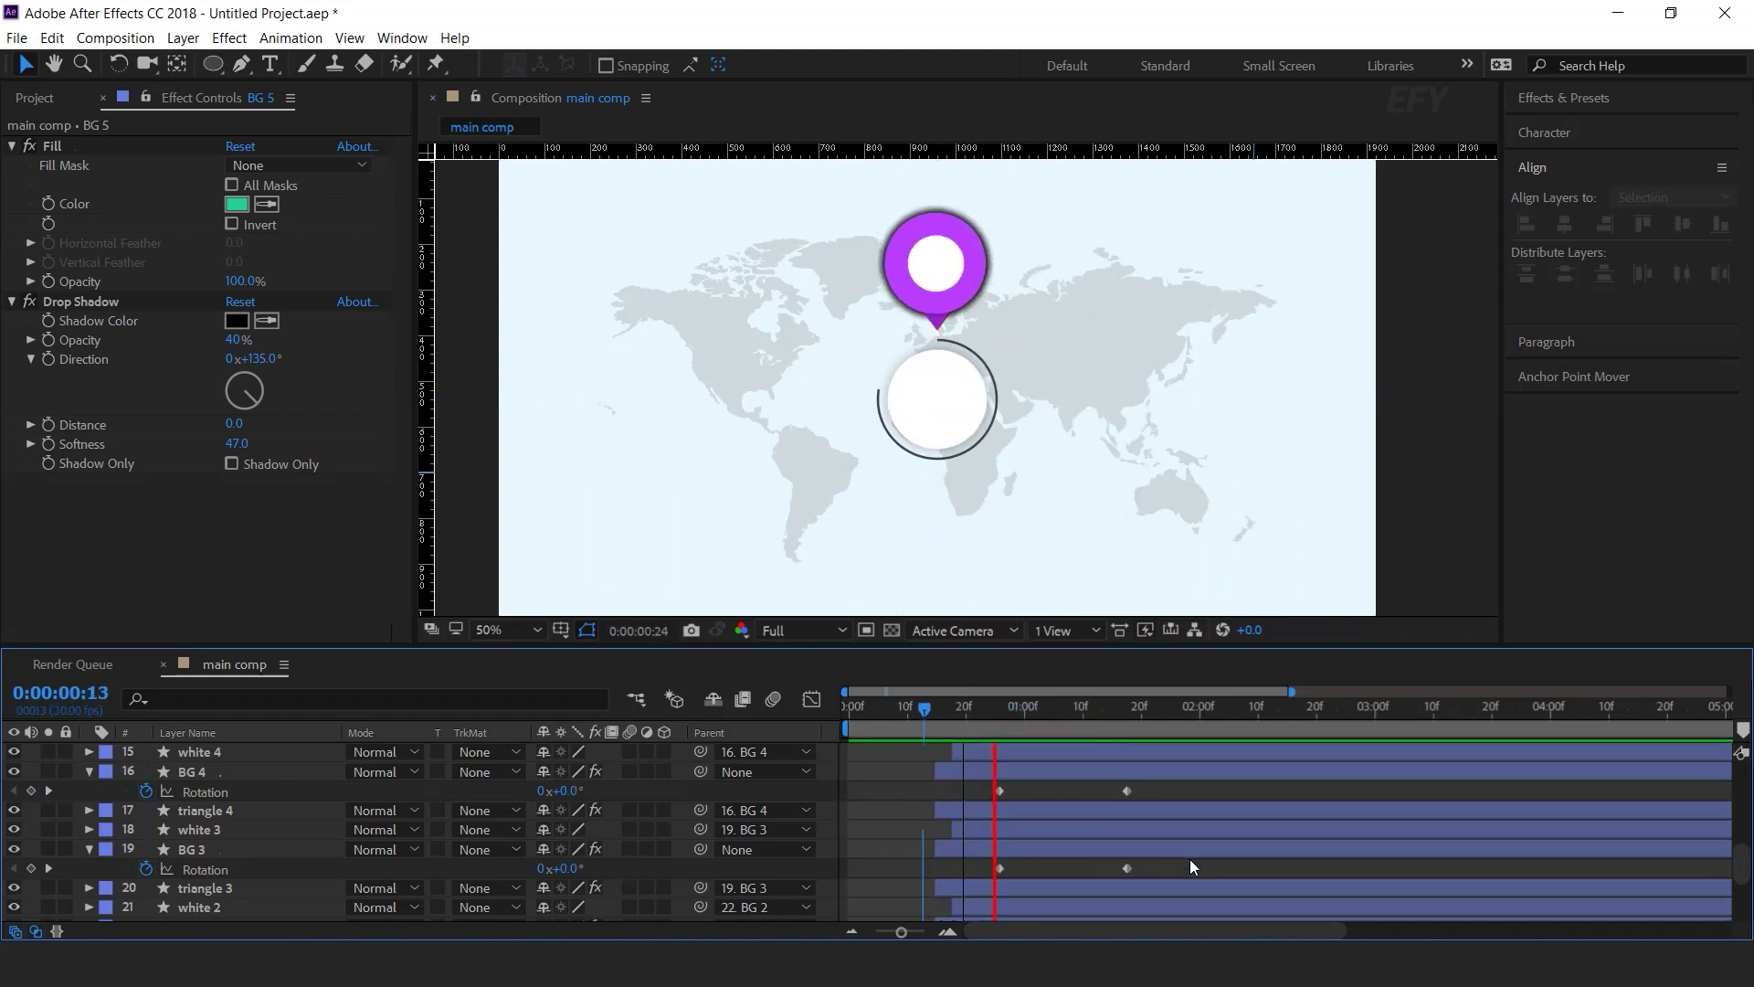
pyautogui.click(946, 709)
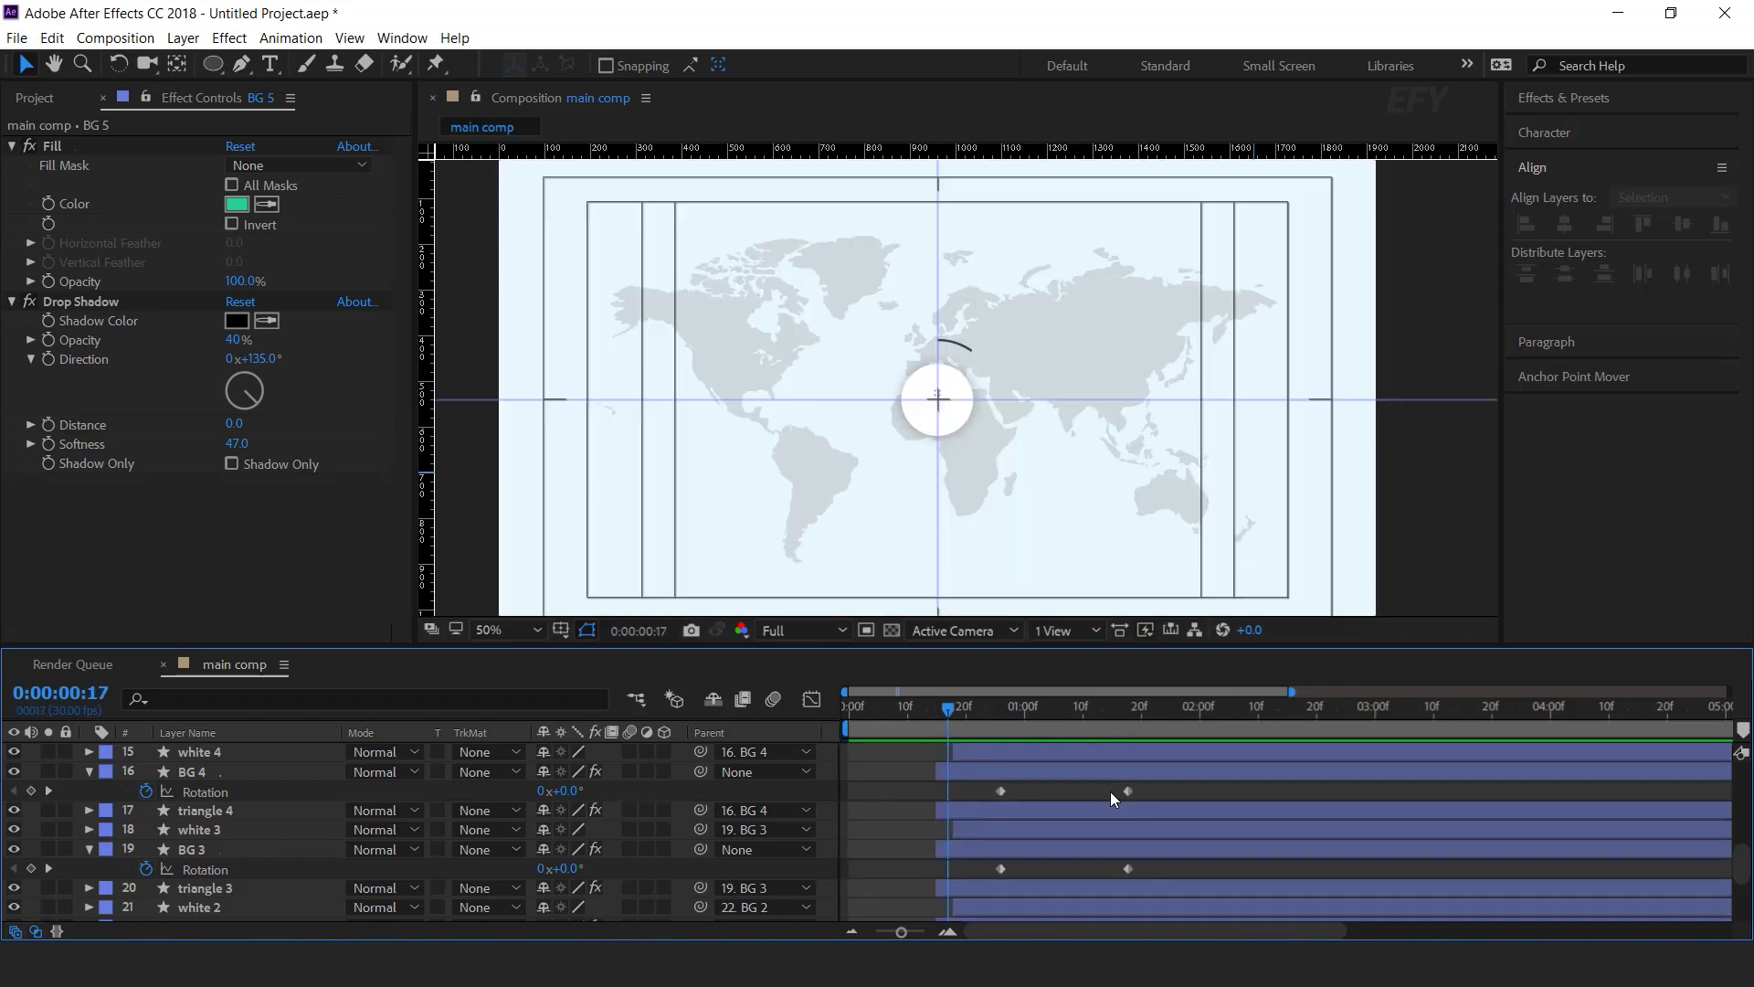
# - Apply Easy Ease to all Rotation keyframes of the BG 2 through BG 8 layers
pyautogui.press('`')
pyautogui.moveTo(983, 254)
pyautogui.mouseDown()
pyautogui.moveTo(1133, 748)
pyautogui.moveTo(1142, 734)
pyautogui.mouseUp()
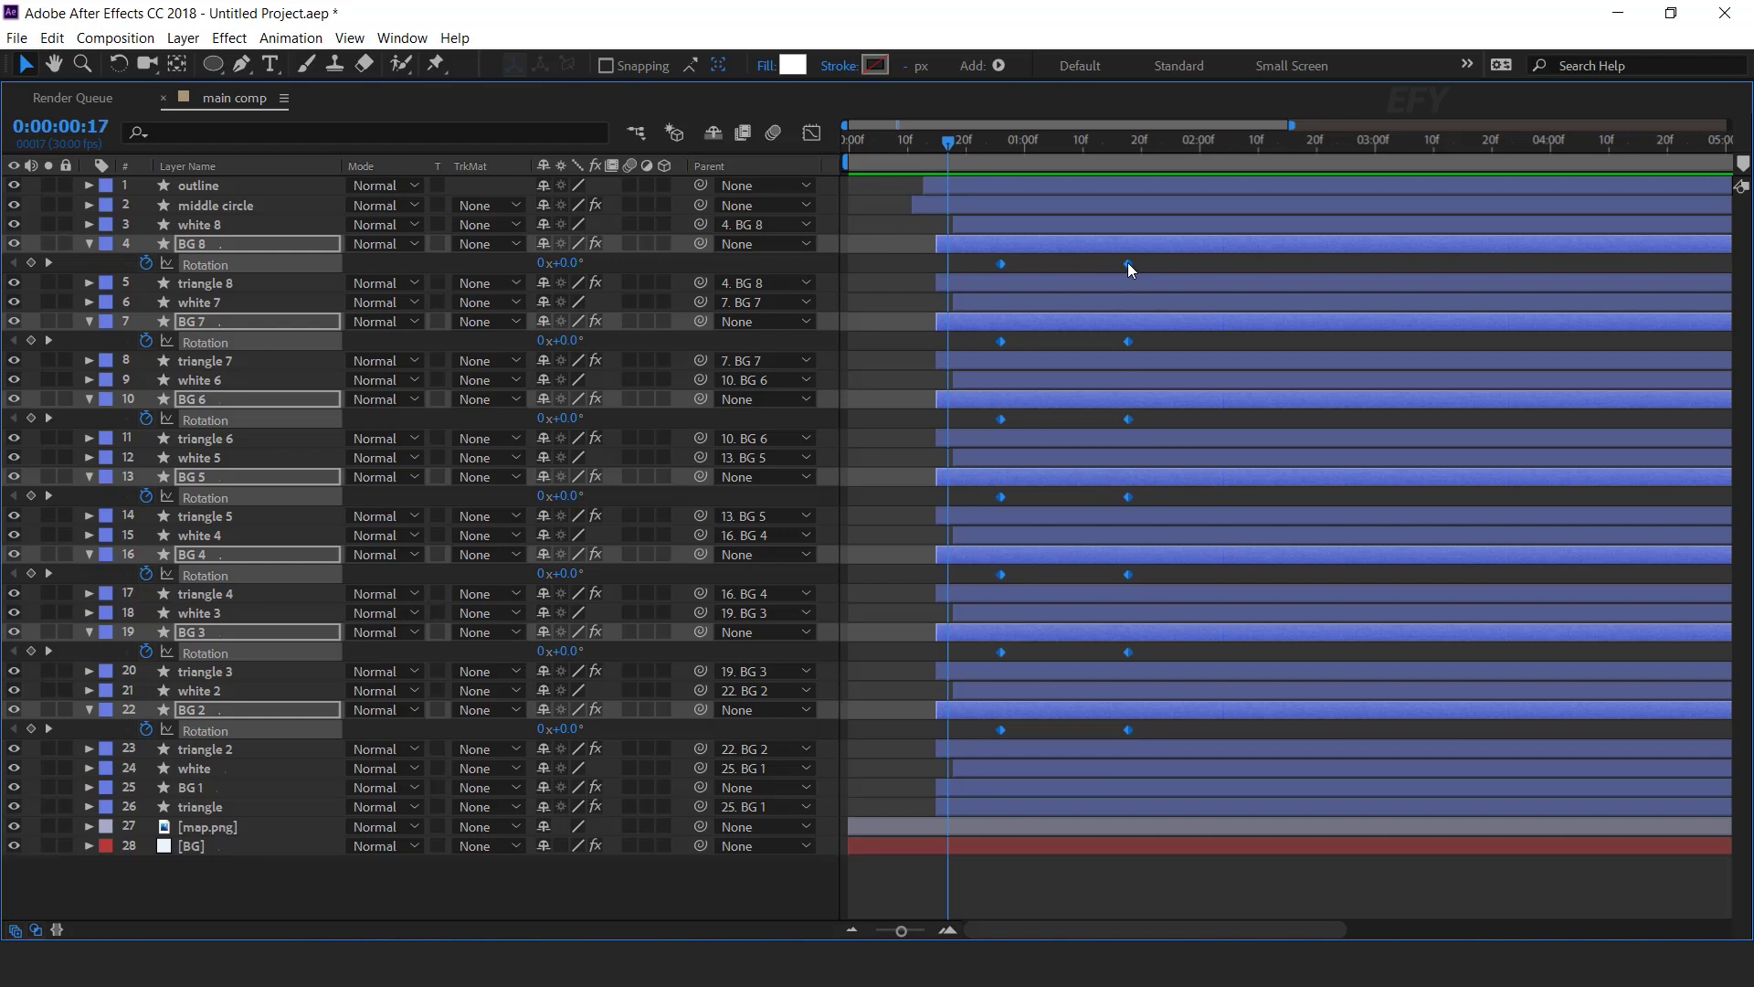
pyautogui.rightClick(1127, 261)
pyautogui.moveTo(1230, 506)
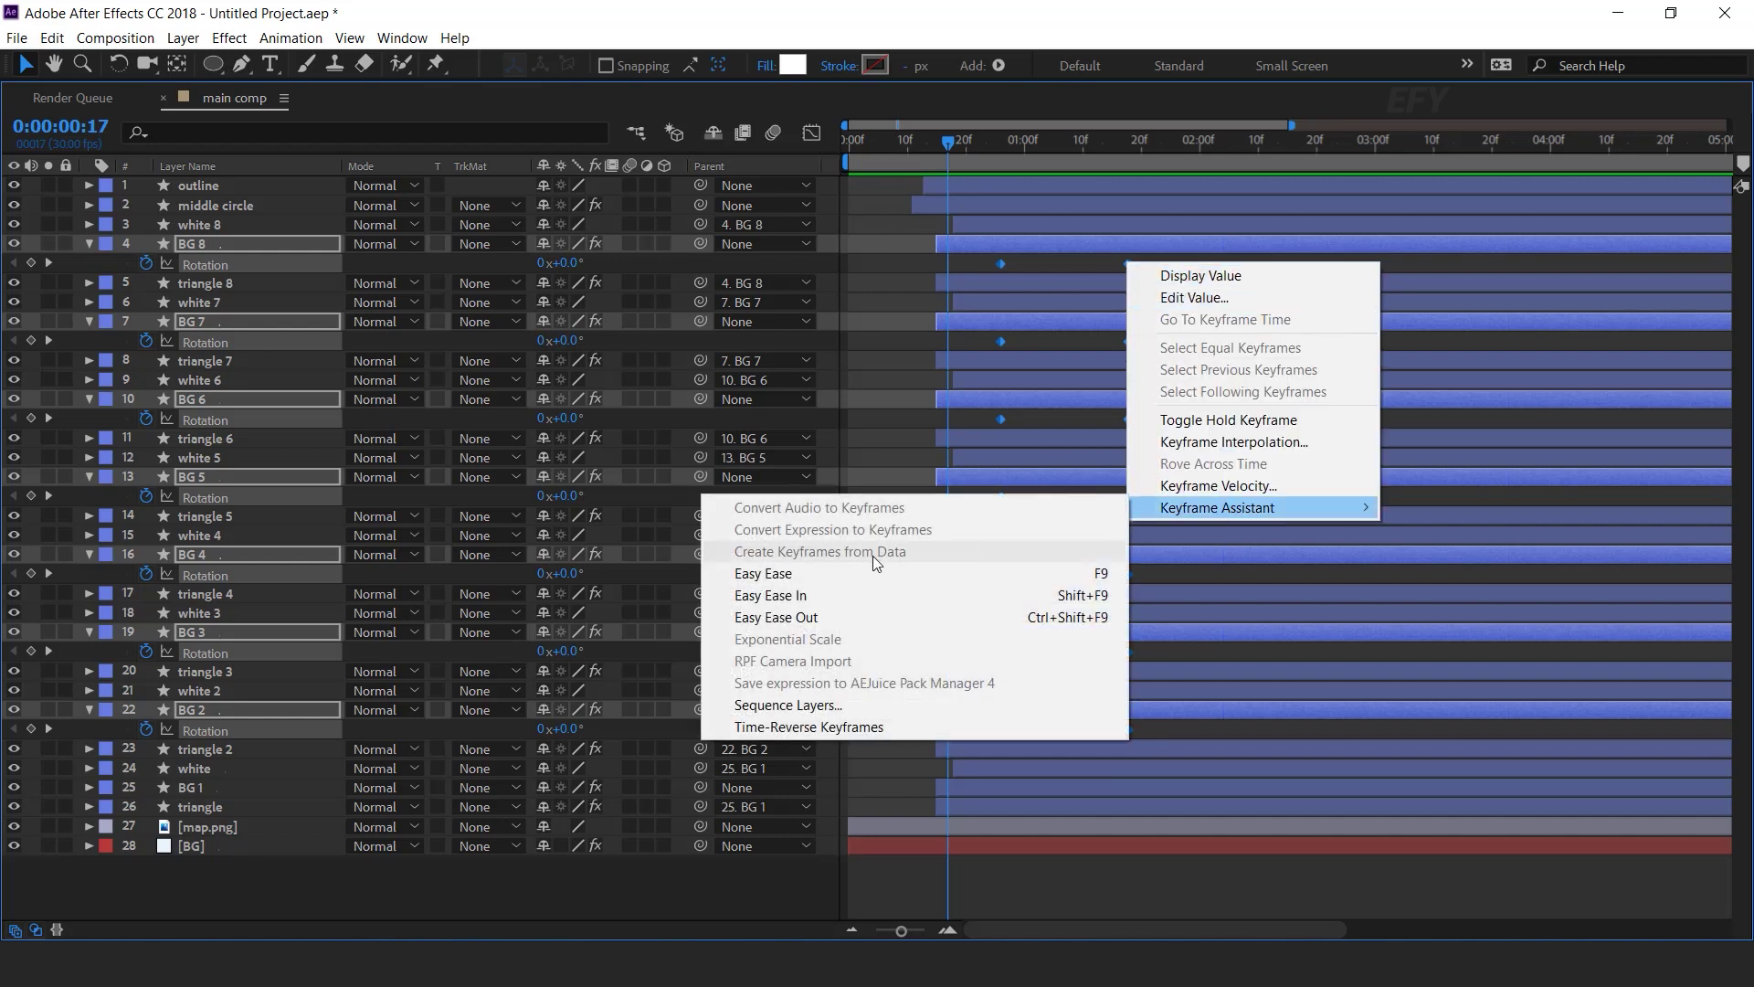
pyautogui.click(806, 579)
# - Reshape the rotation speed curves in the Graph Editor to peak early and slow down gradually towards the ending keyframes
pyautogui.hotkey('shift', 'F3')
pyautogui.scroll(2, 1021, 841)
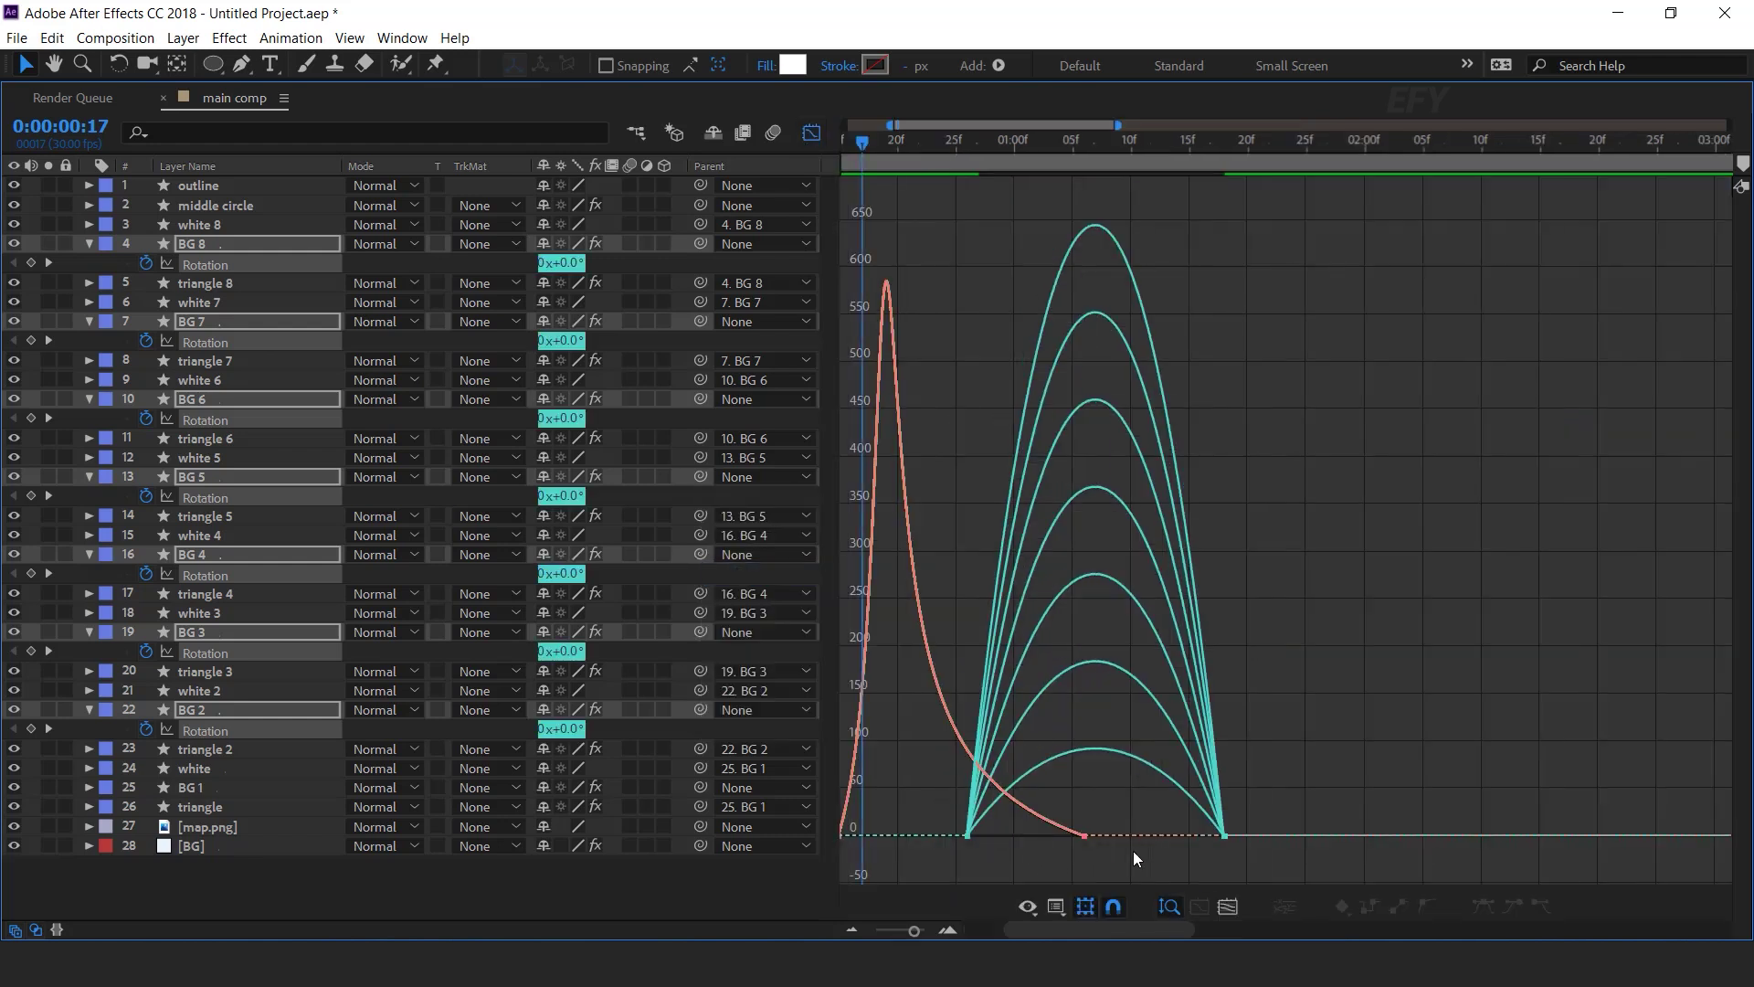
pyautogui.moveTo(1302, 779); pyautogui.dragTo(1108, 831)
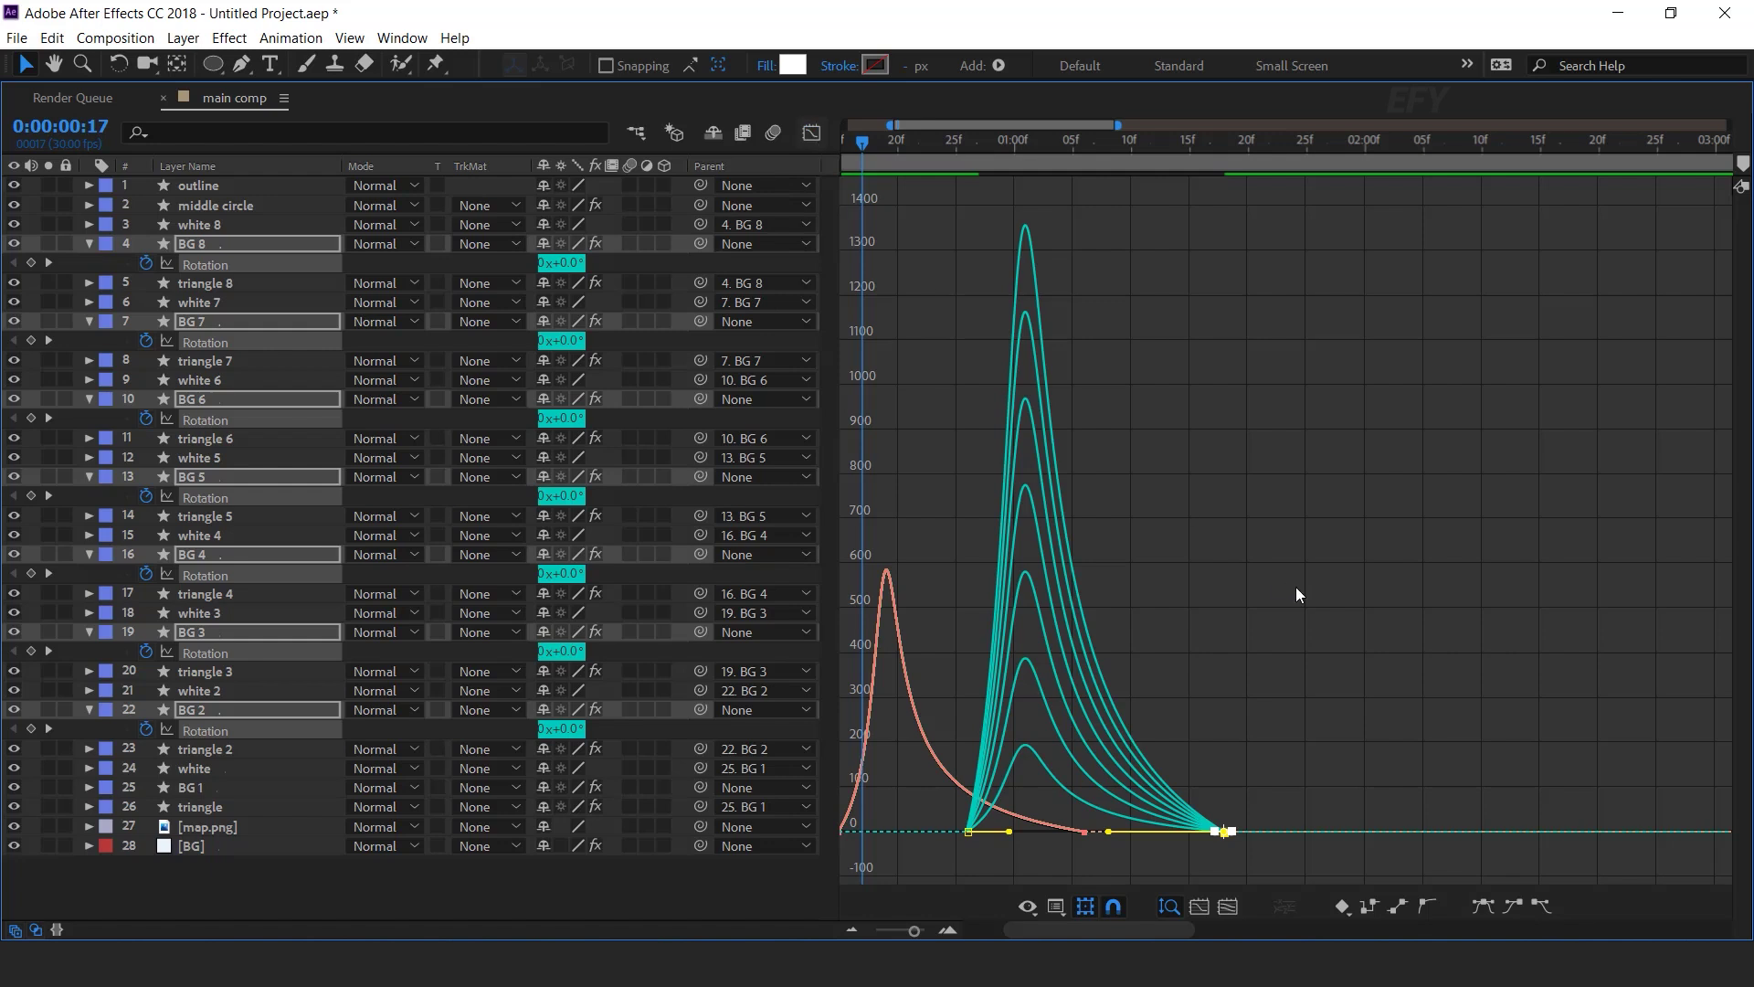
pyautogui.hotkey('shift', 'F3')
pyautogui.press('`')
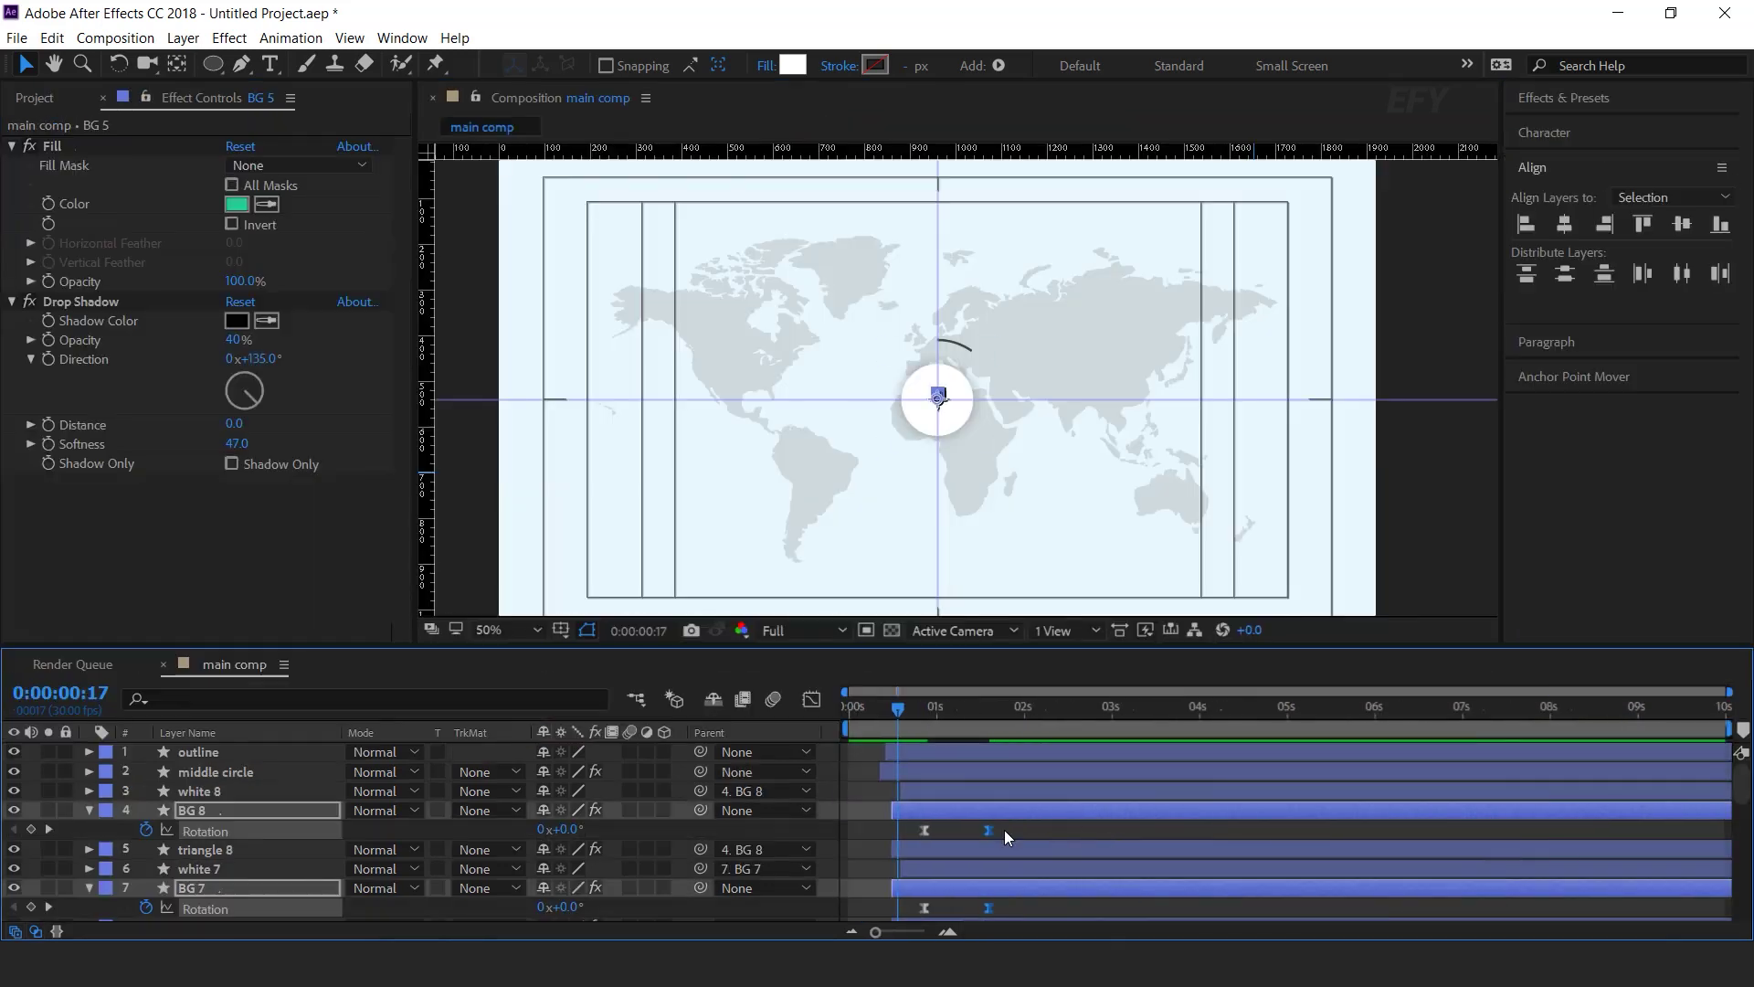
# - Move the ending Rotation keyframes of the BG layers to slightly past 2 seconds and play back the slower spread
pyautogui.moveTo(1001, 830); pyautogui.dragTo(1028, 836)
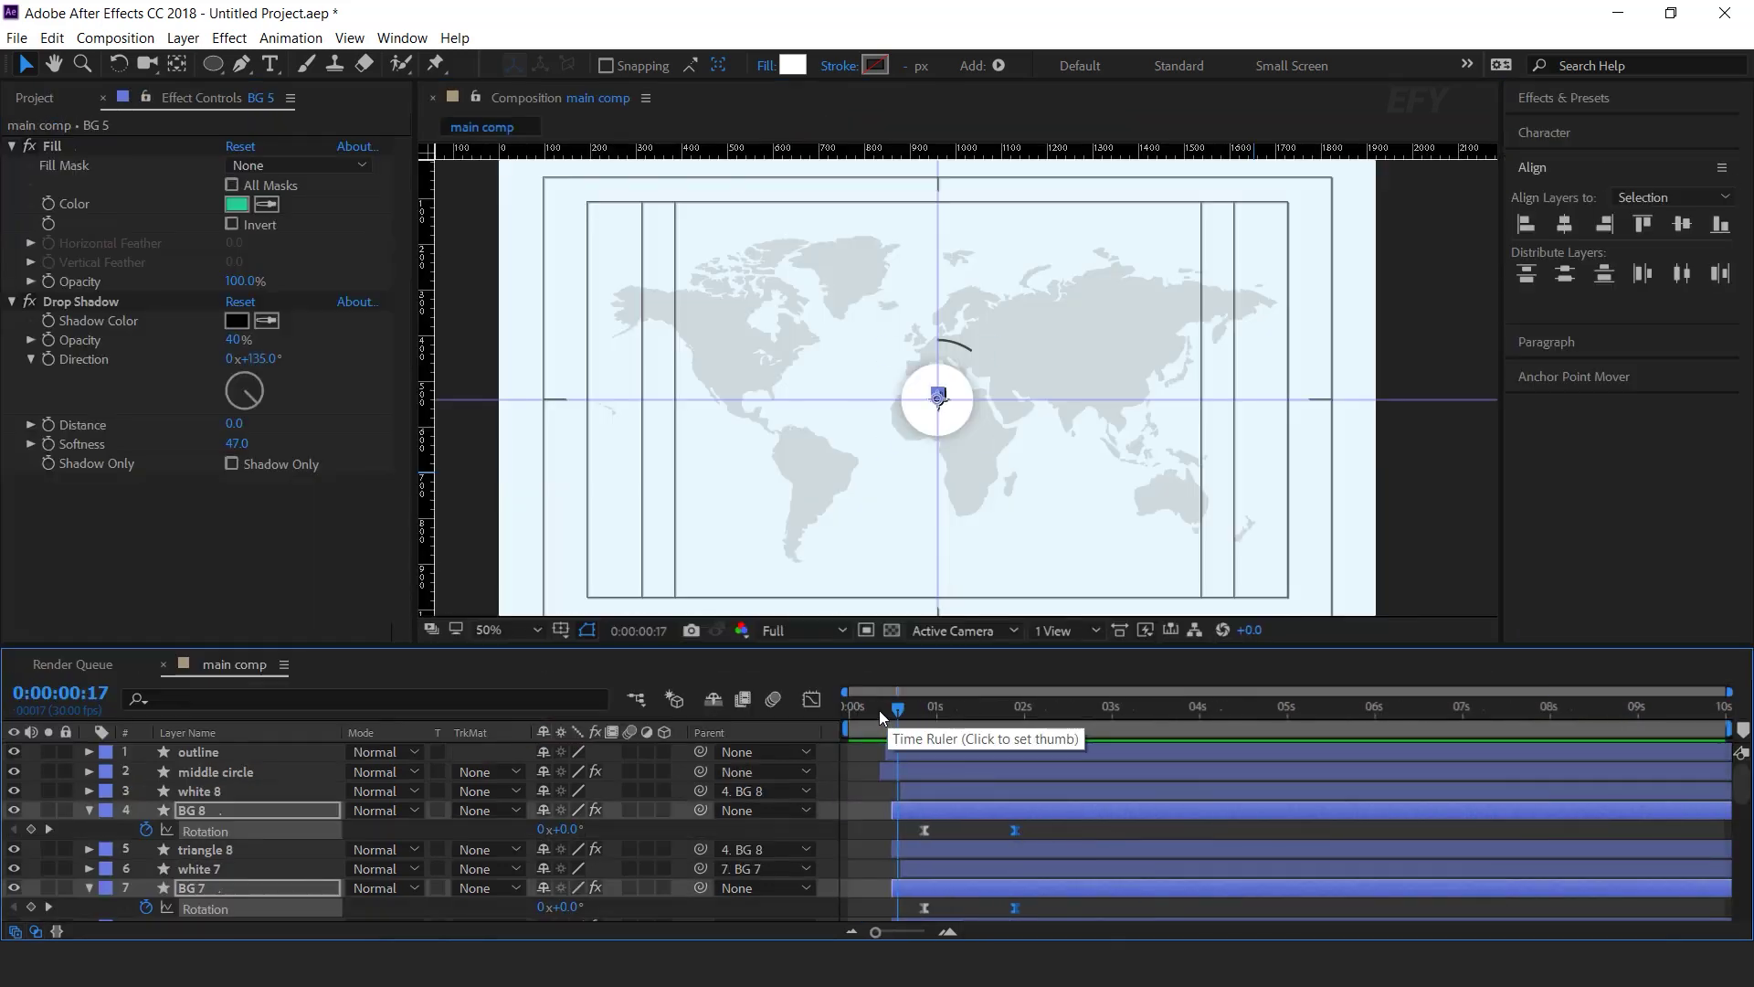
pyautogui.moveTo(879, 710); pyautogui.dragTo(846, 770)
pyautogui.scroll(-8, 1074, 848)
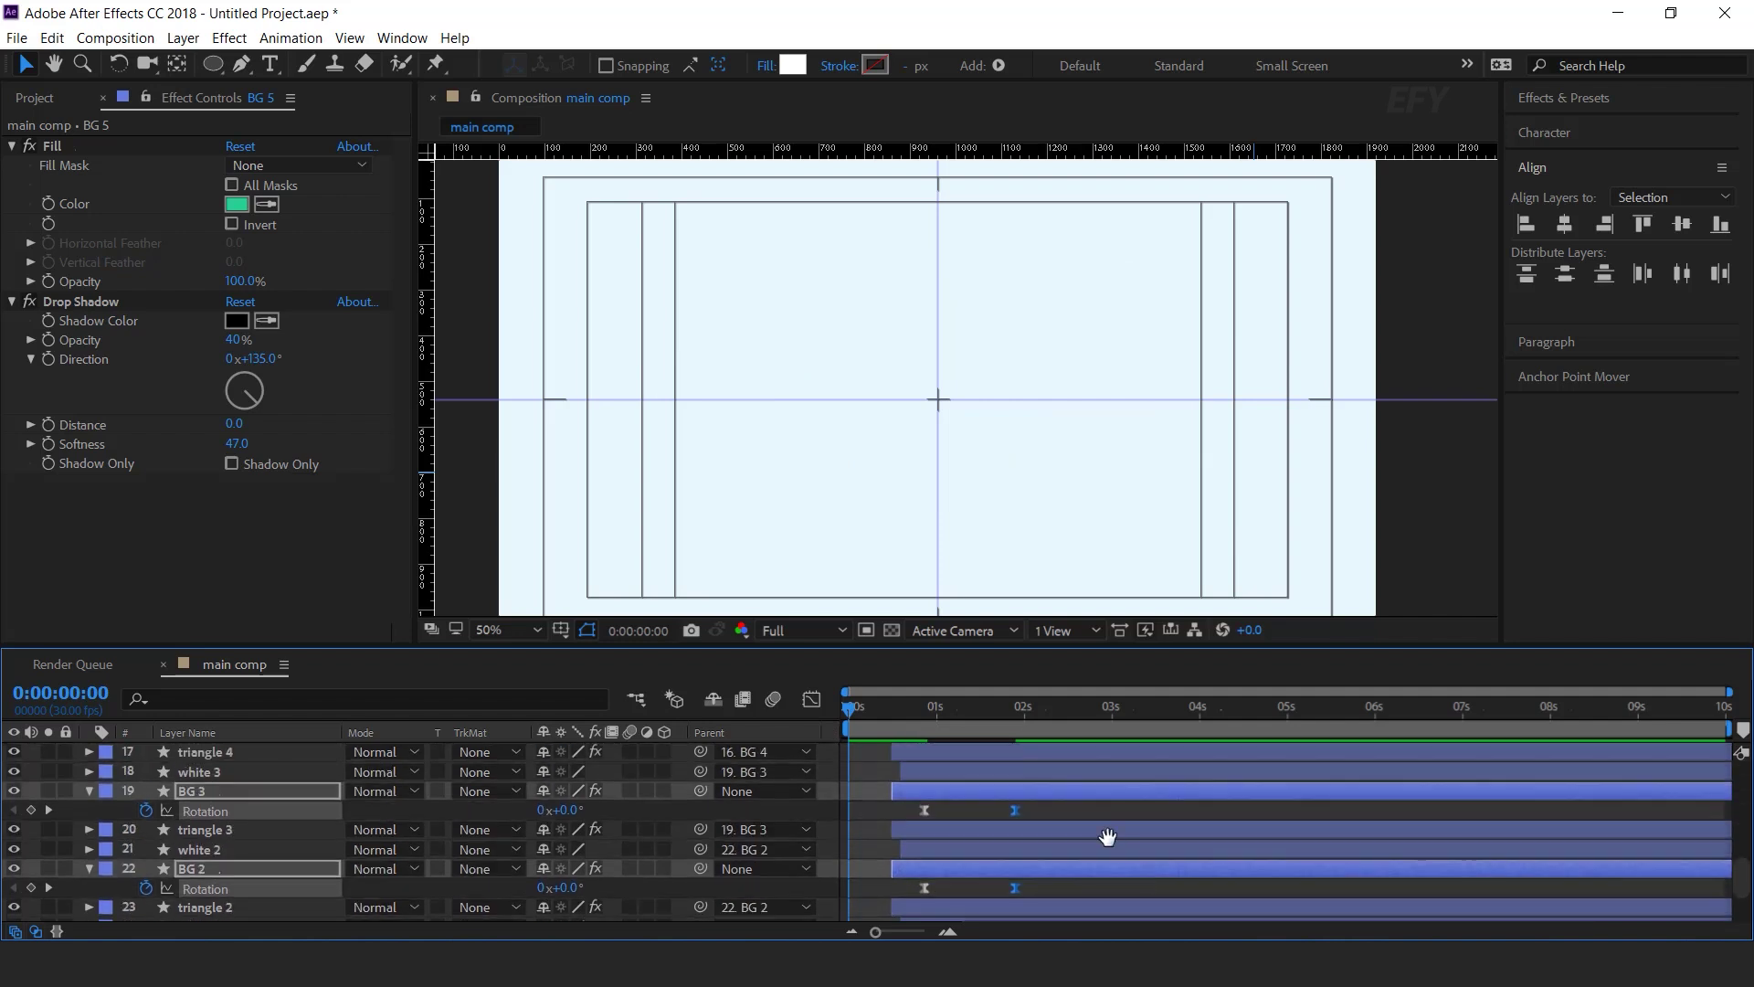
pyautogui.press('space')
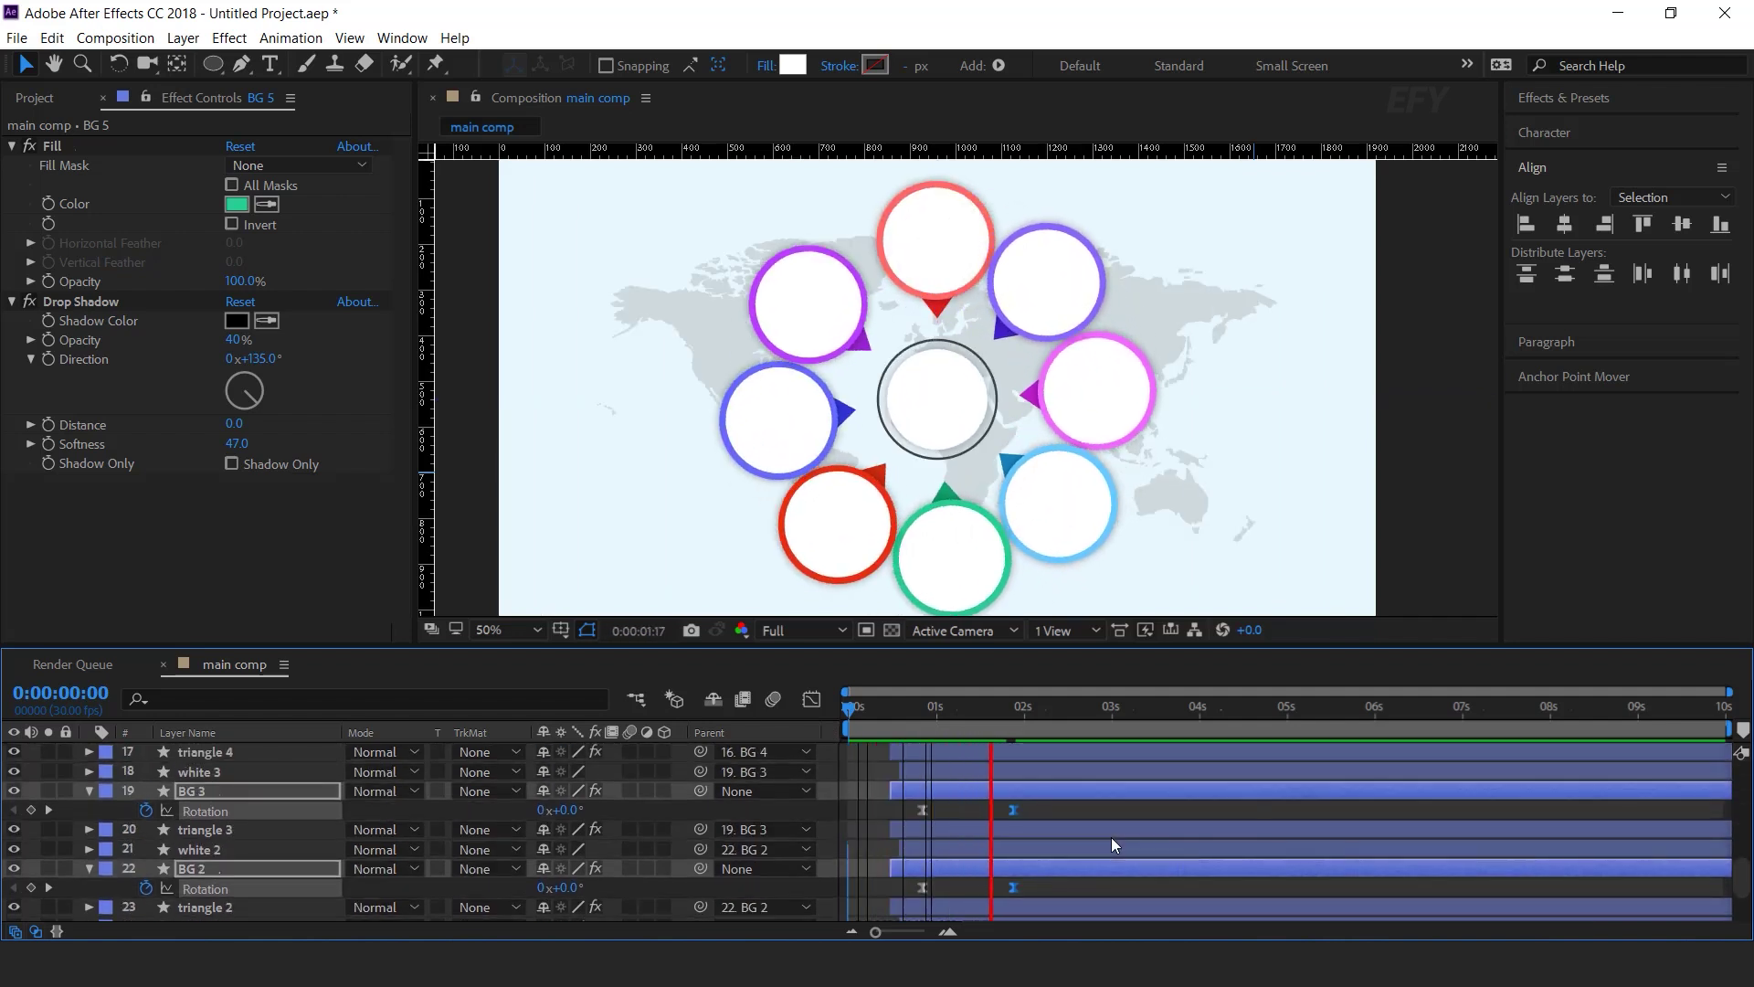
pyautogui.moveTo(1014, 809); pyautogui.dragTo(1041, 810)
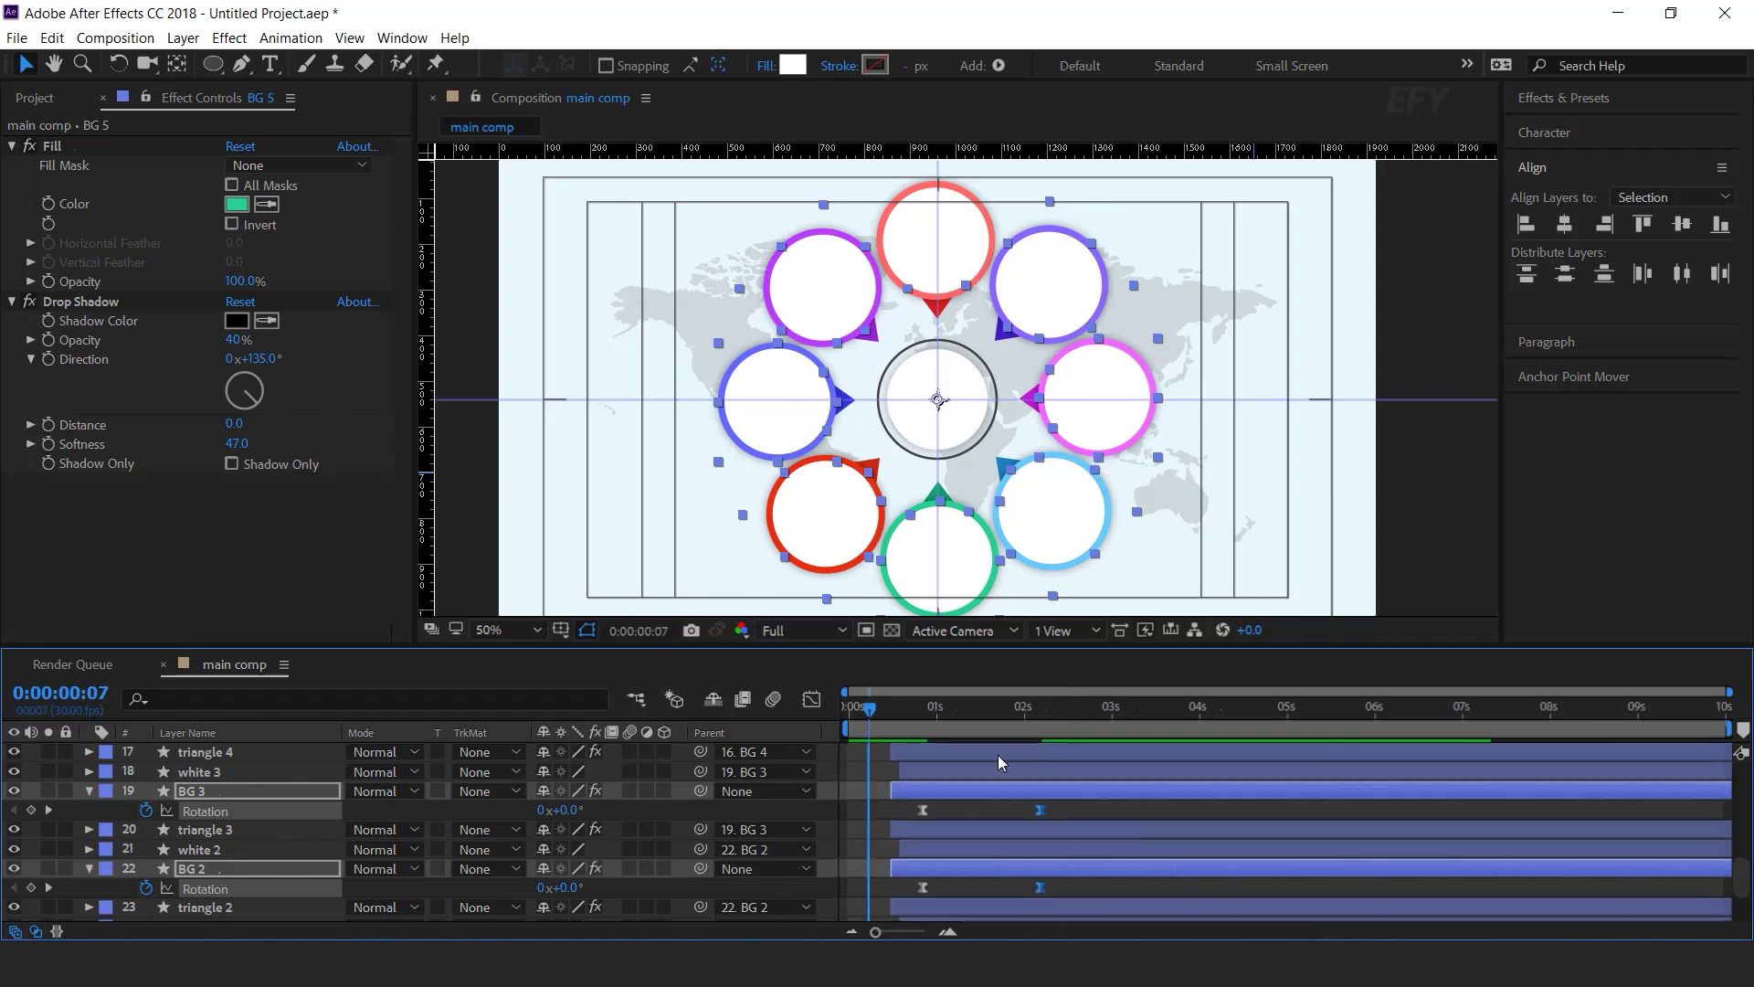
pyautogui.press('space')
pyautogui.moveTo(879, 712); pyautogui.dragTo(984, 722)
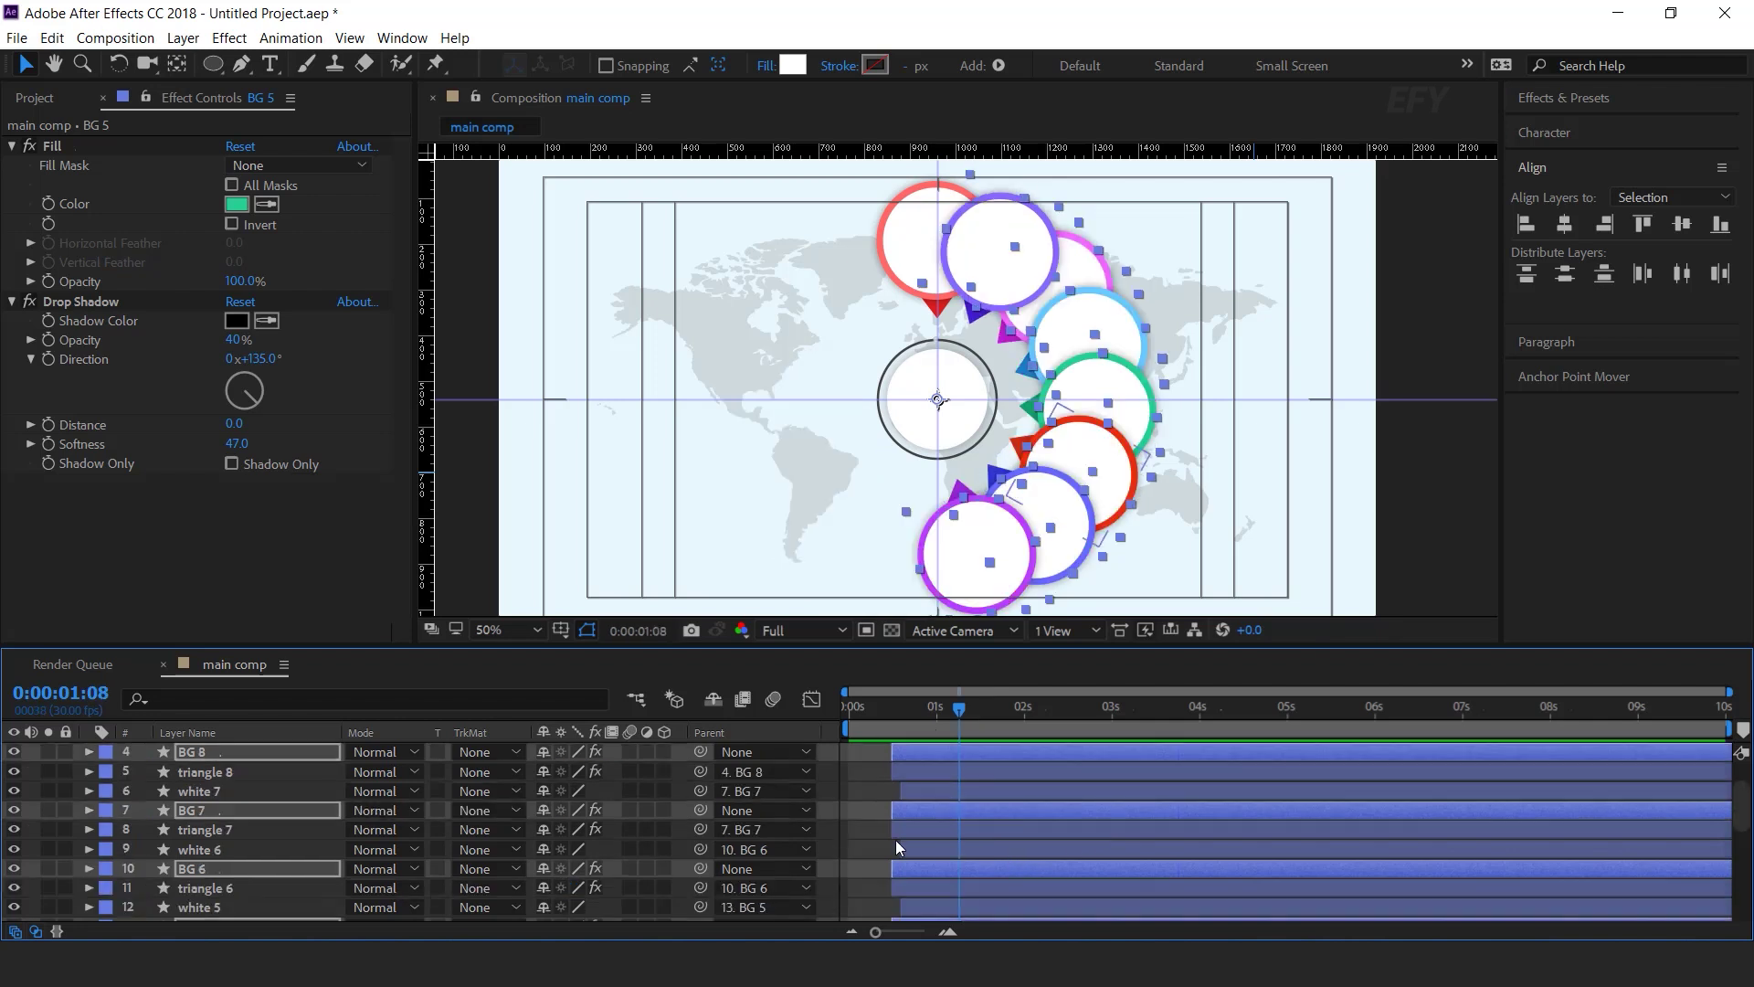
pyautogui.click(865, 833)
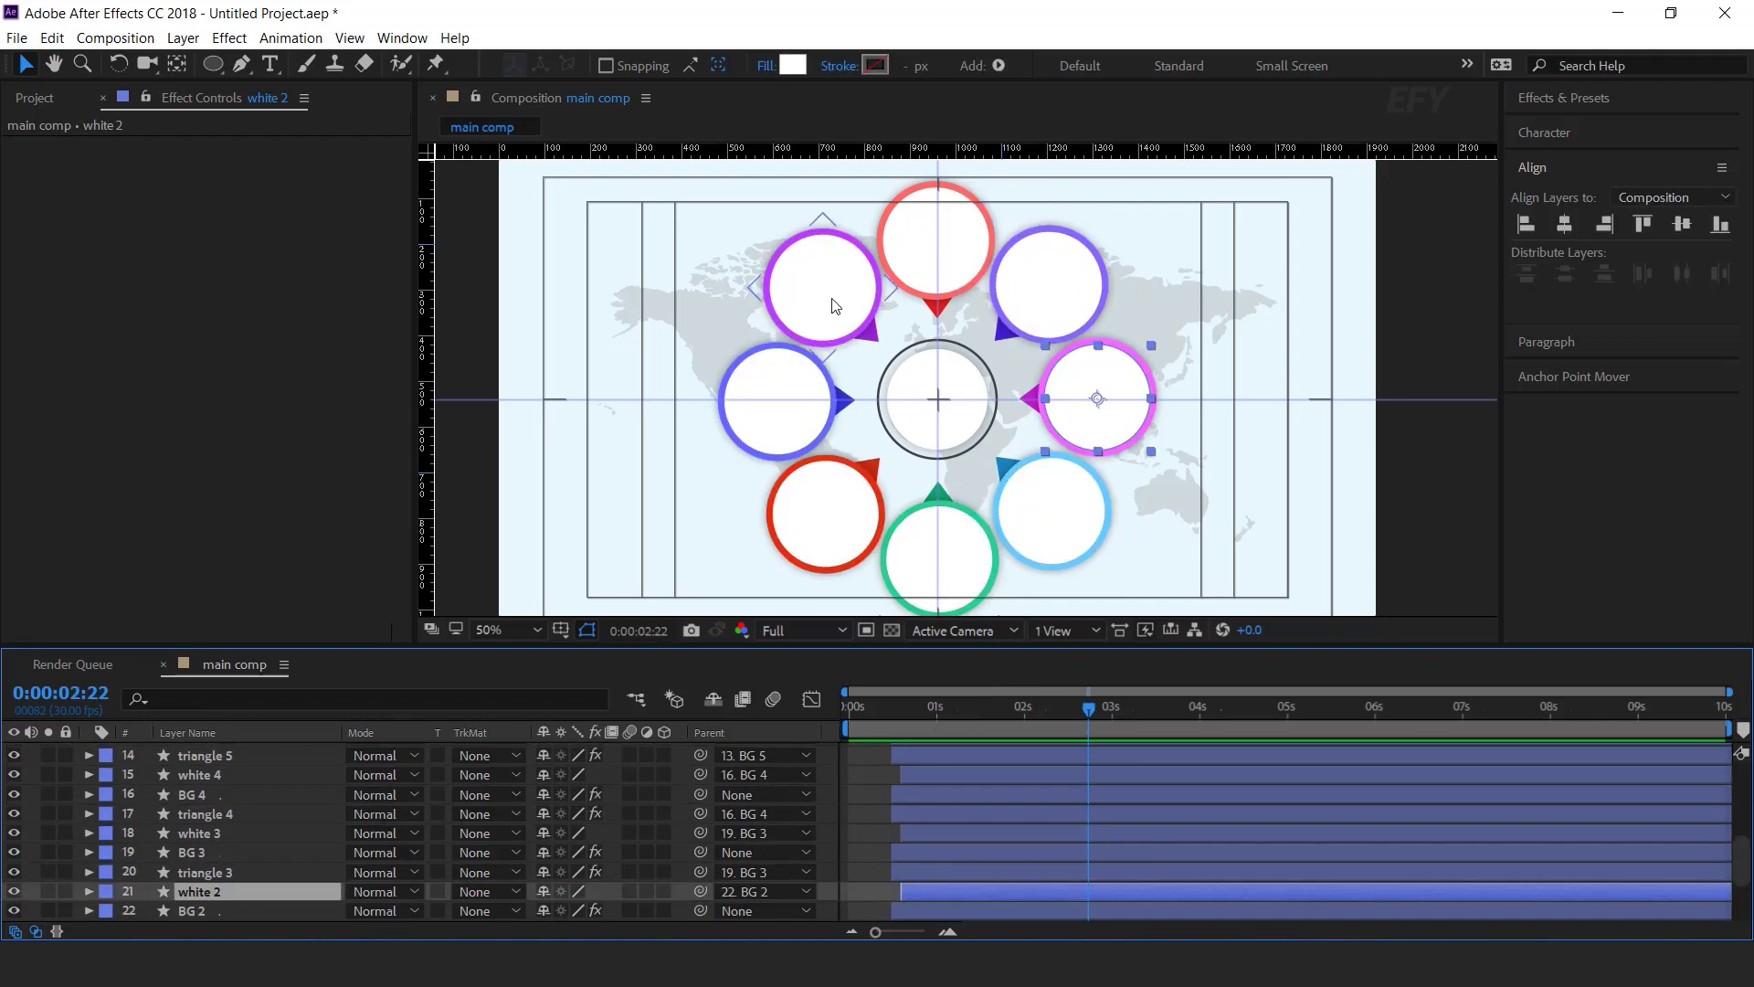
# - Adjust the white 8 layer's start in the timeline while checking how its white circle scales in inside the purple pin
pyautogui.click(845, 306)
pyautogui.scroll(5, 274, 854)
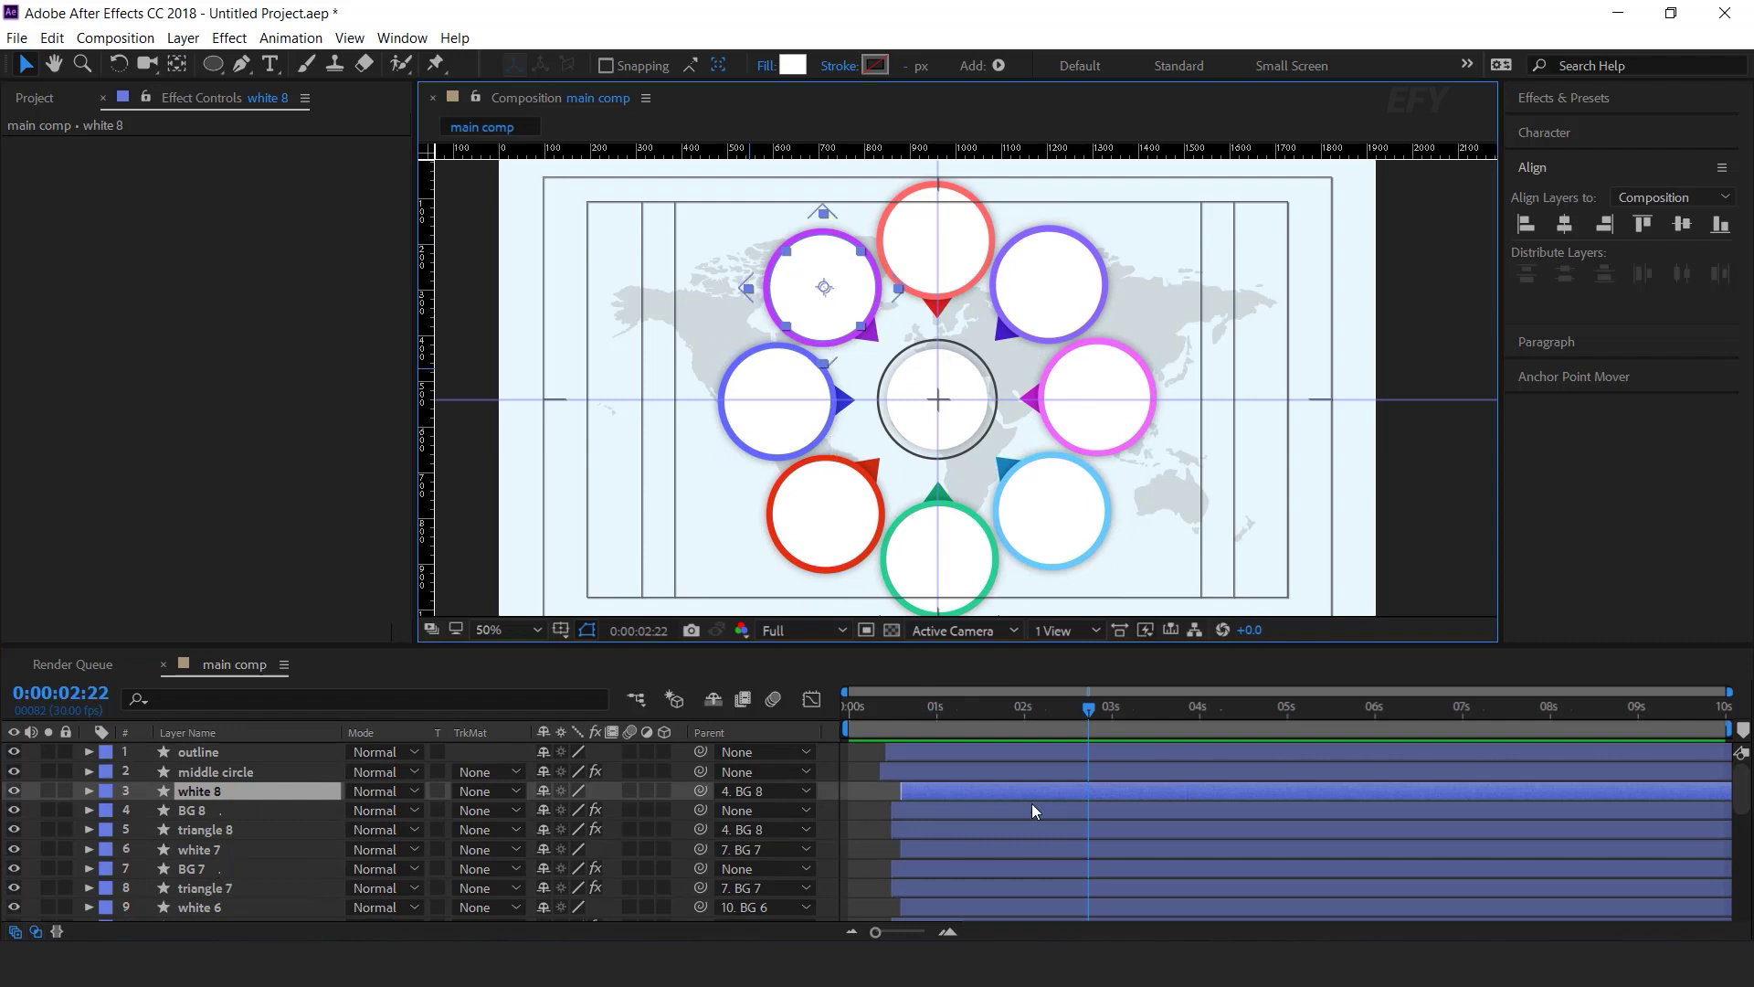
pyautogui.moveTo(968, 789); pyautogui.dragTo(1031, 790)
pyautogui.click(972, 718)
pyautogui.moveTo(972, 718); pyautogui.dragTo(933, 719)
pyautogui.moveTo(1002, 791); pyautogui.dragTo(946, 788)
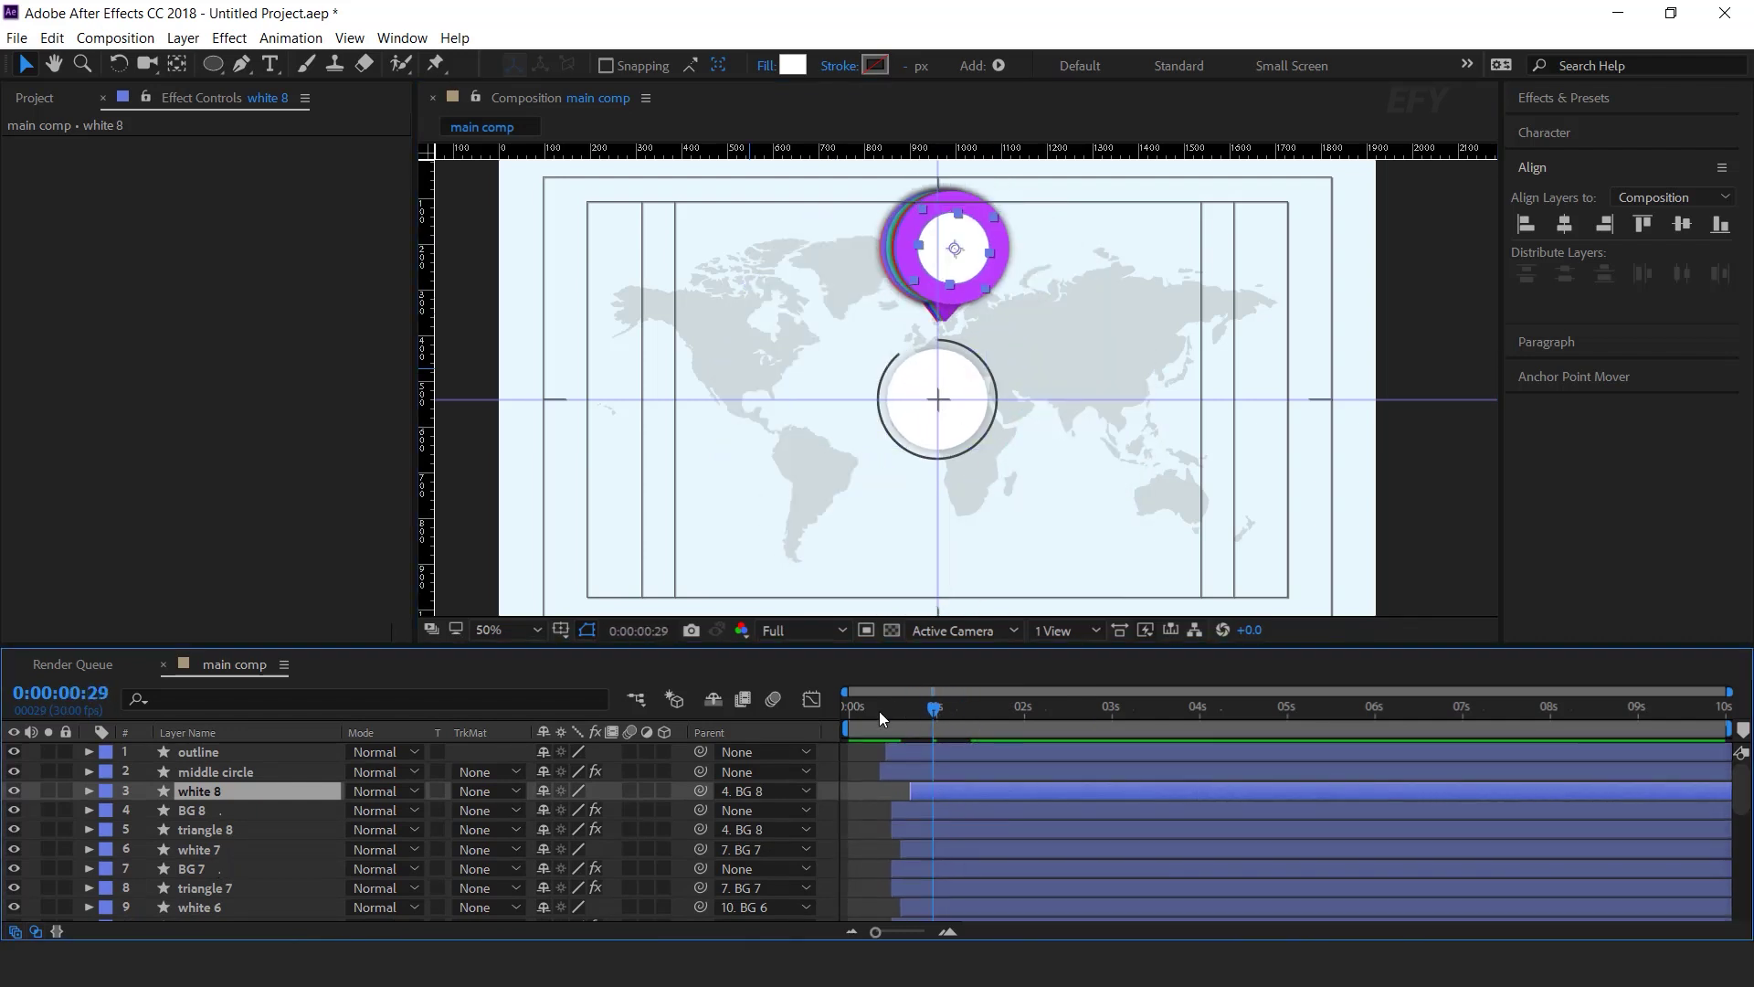
pyautogui.moveTo(879, 712); pyautogui.dragTo(926, 717)
pyautogui.moveTo(951, 788); pyautogui.dragTo(936, 787)
# - Stagger the remaining white layers progressively later, starting white 3 at about 0:00:00:27 and white 2 at about 0:00:01:00
pyautogui.moveTo(877, 709); pyautogui.dragTo(966, 715)
pyautogui.scroll(-2, 956, 822)
pyautogui.moveTo(956, 847); pyautogui.dragTo(1119, 885)
pyautogui.click(246, 891)
pyautogui.hotkey('ctrl', 'z')
pyautogui.click(214, 908)
pyautogui.moveTo(996, 907); pyautogui.dragTo(1061, 909)
pyautogui.scroll(-1, 180, 904)
pyautogui.click(222, 908)
pyautogui.scroll(-2, 274, 846)
pyautogui.click(218, 851)
pyautogui.moveTo(990, 851); pyautogui.dragTo(1057, 847)
pyautogui.scroll(-3, 1011, 851)
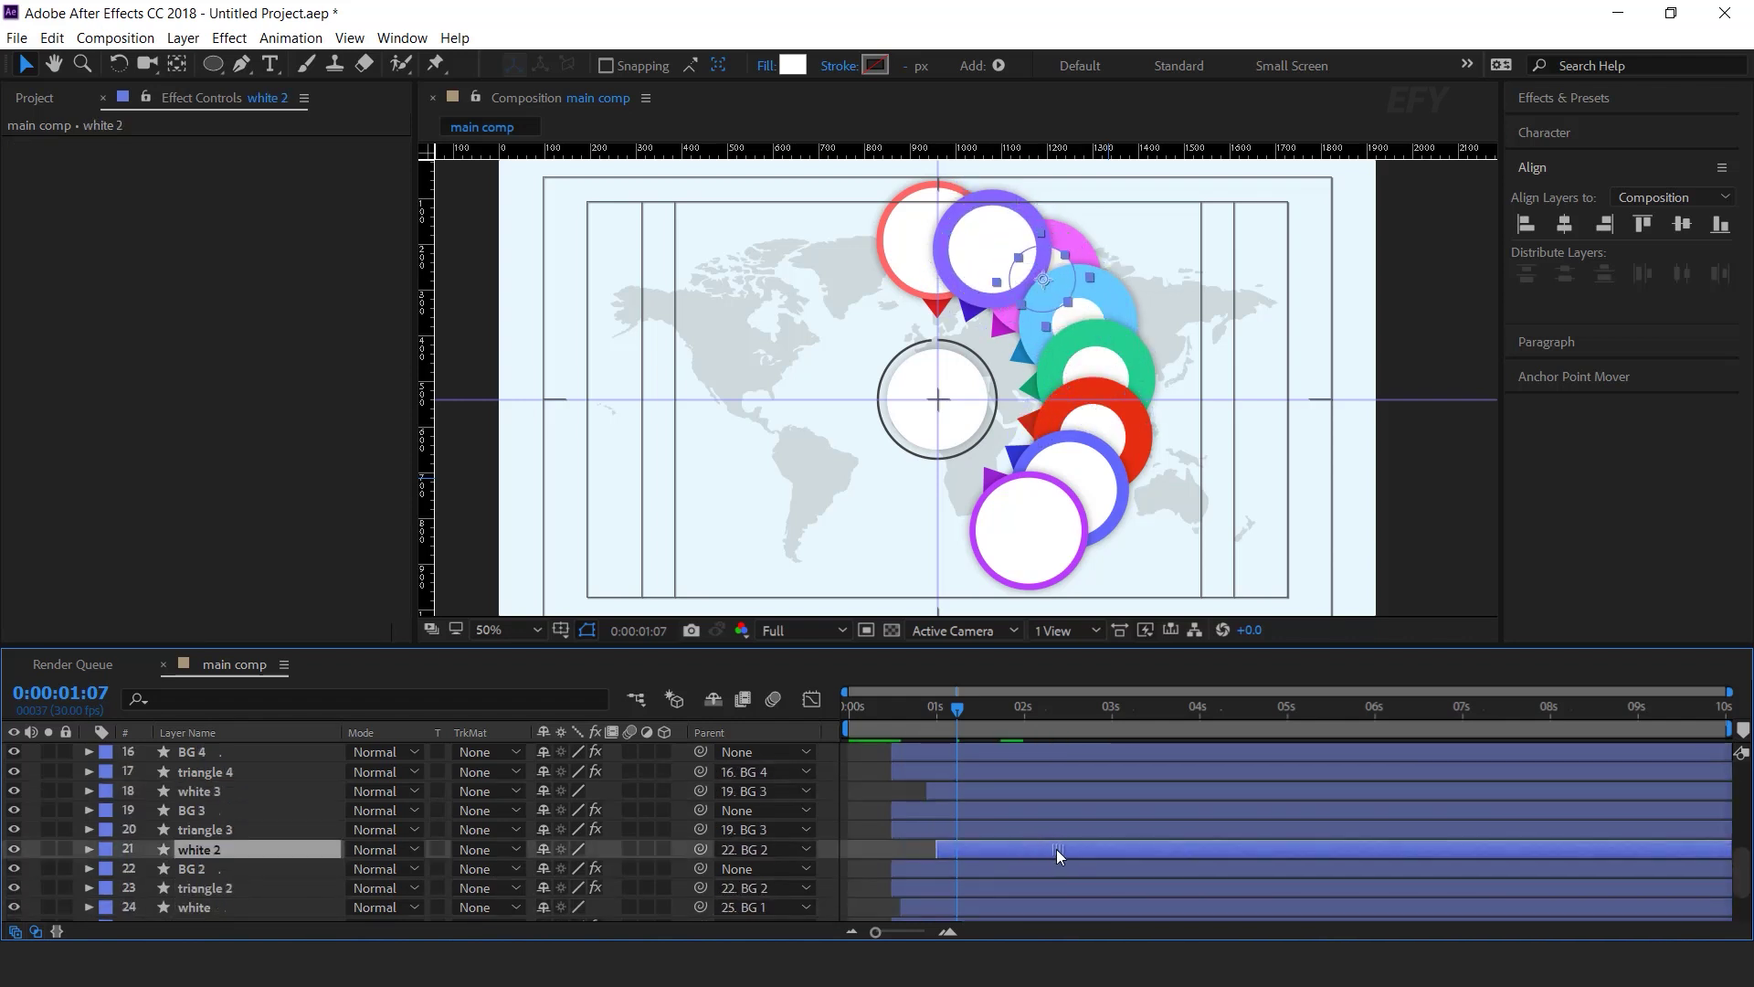
# - Play back the comp from the start and from 0:00:00:25 to examine the staggered white circles
pyautogui.click(850, 713)
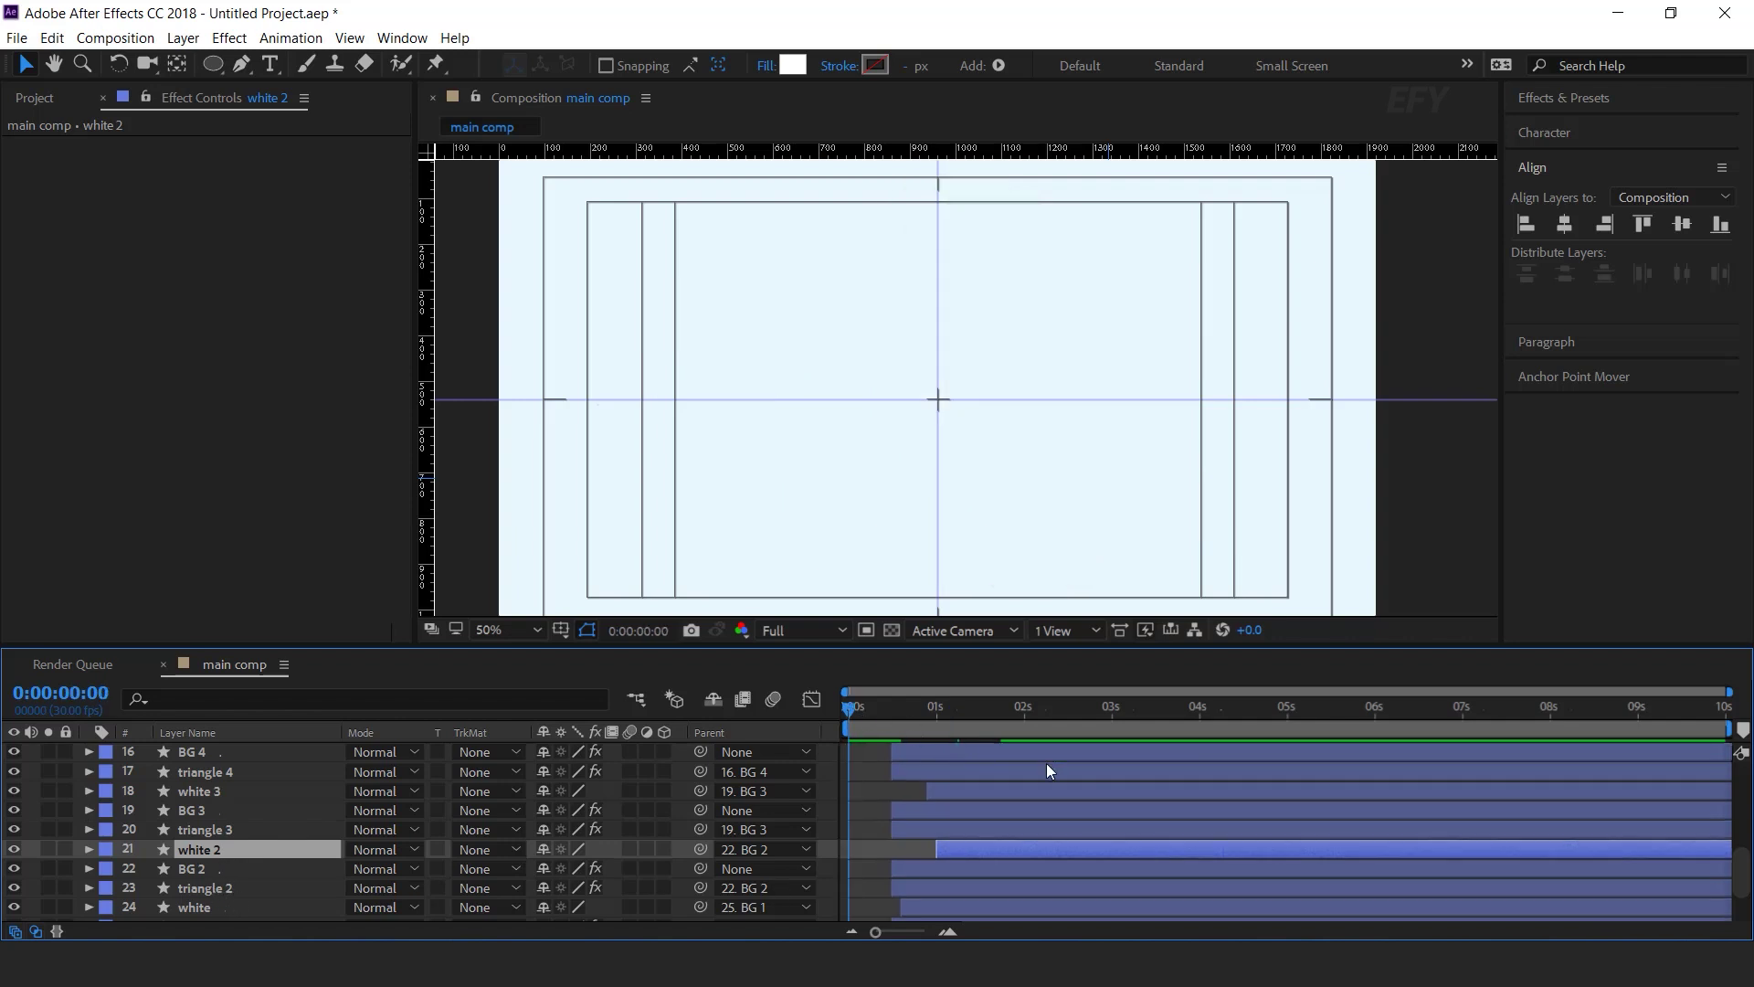
pyautogui.press('space')
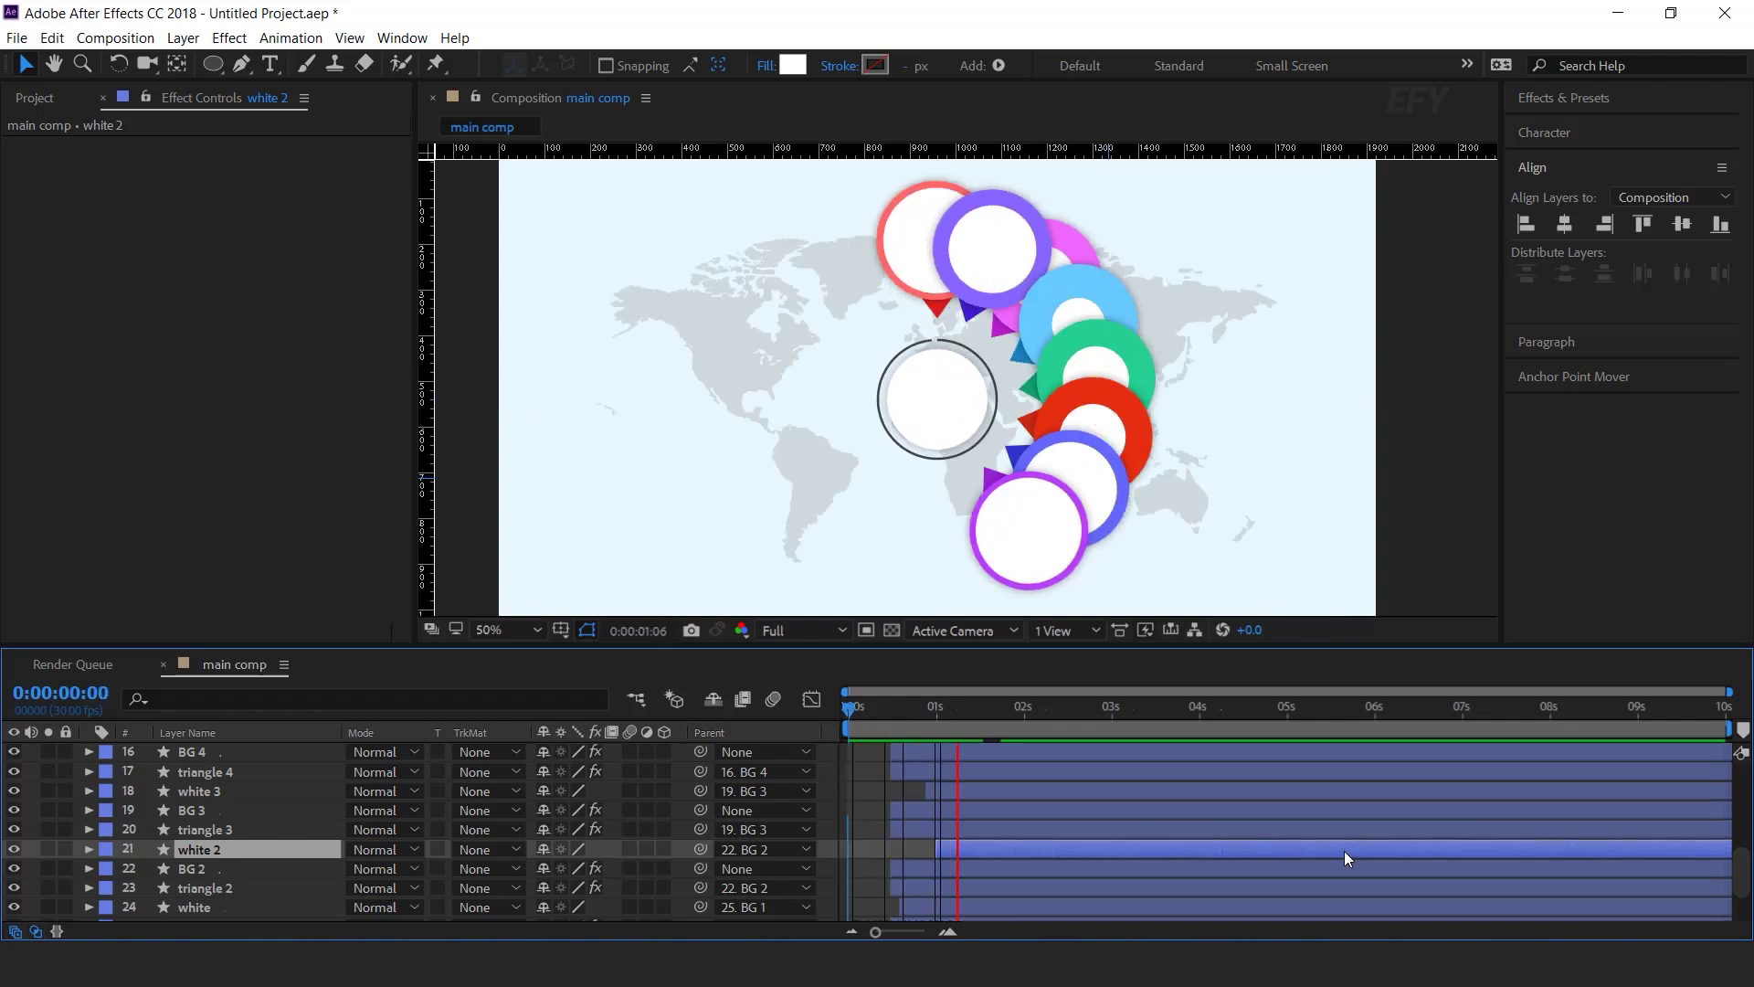
pyautogui.click(892, 709)
pyautogui.moveTo(899, 708)
pyautogui.mouseDown()
pyautogui.moveTo(991, 727)
pyautogui.moveTo(924, 720)
pyautogui.mouseUp()
pyautogui.press('space')
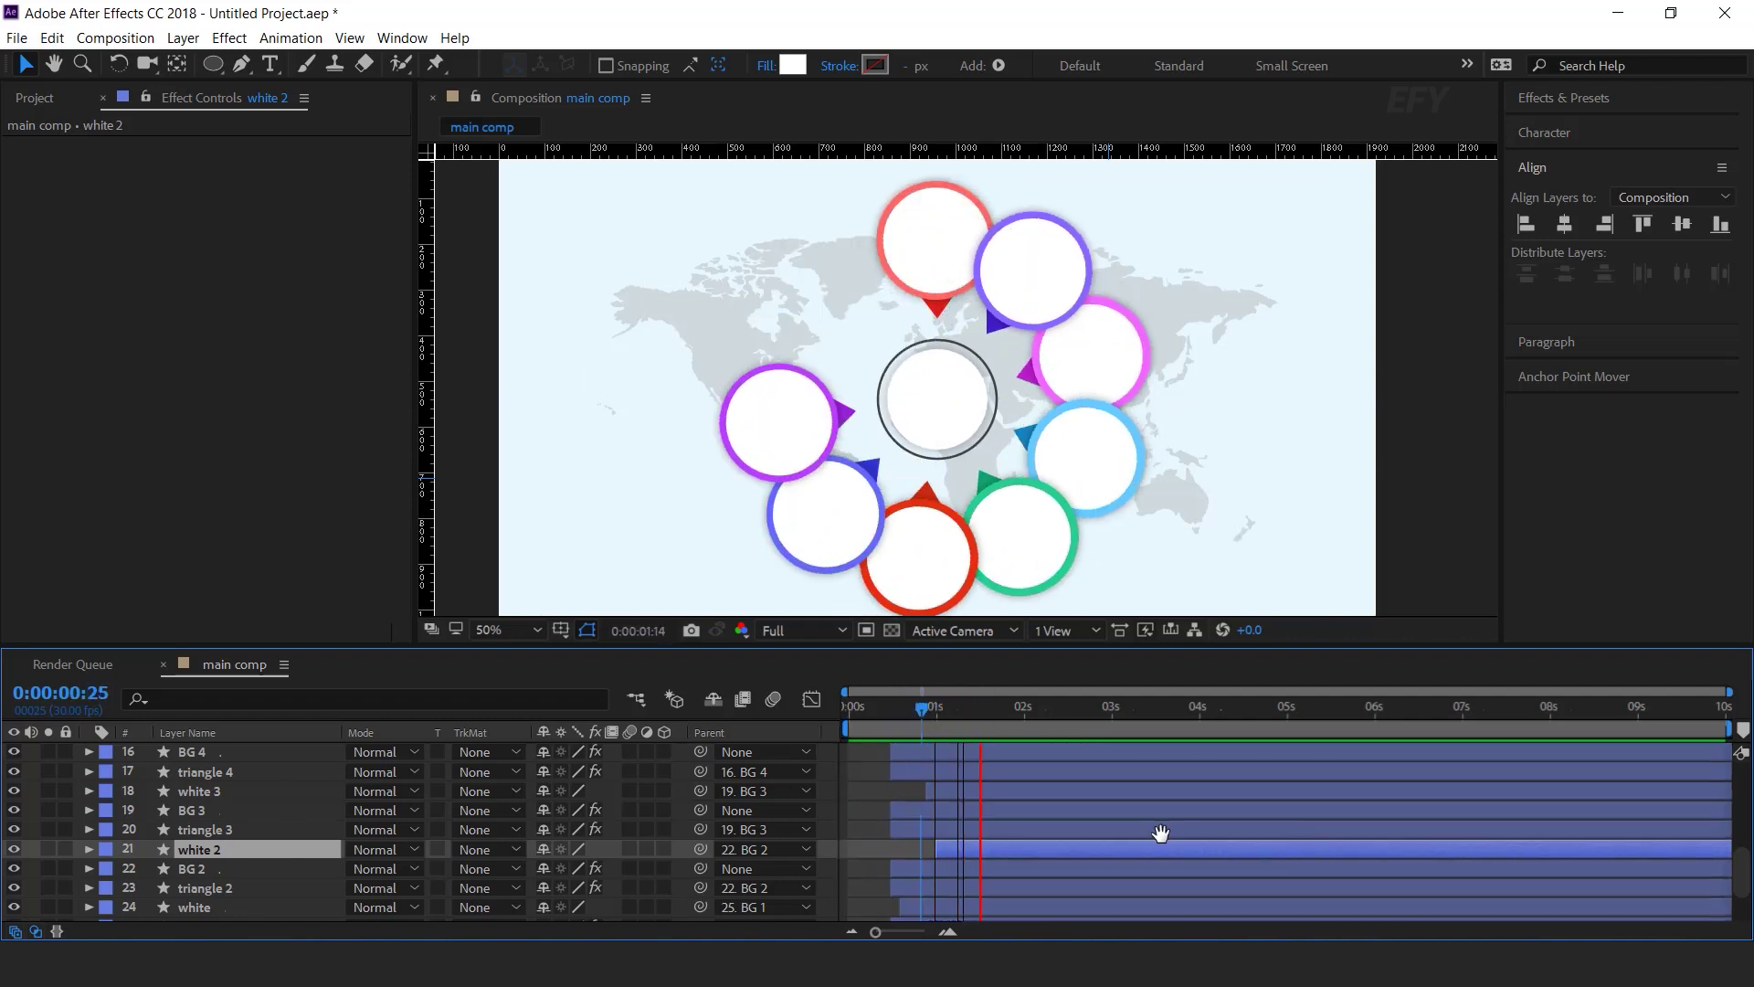
pyautogui.press('space')
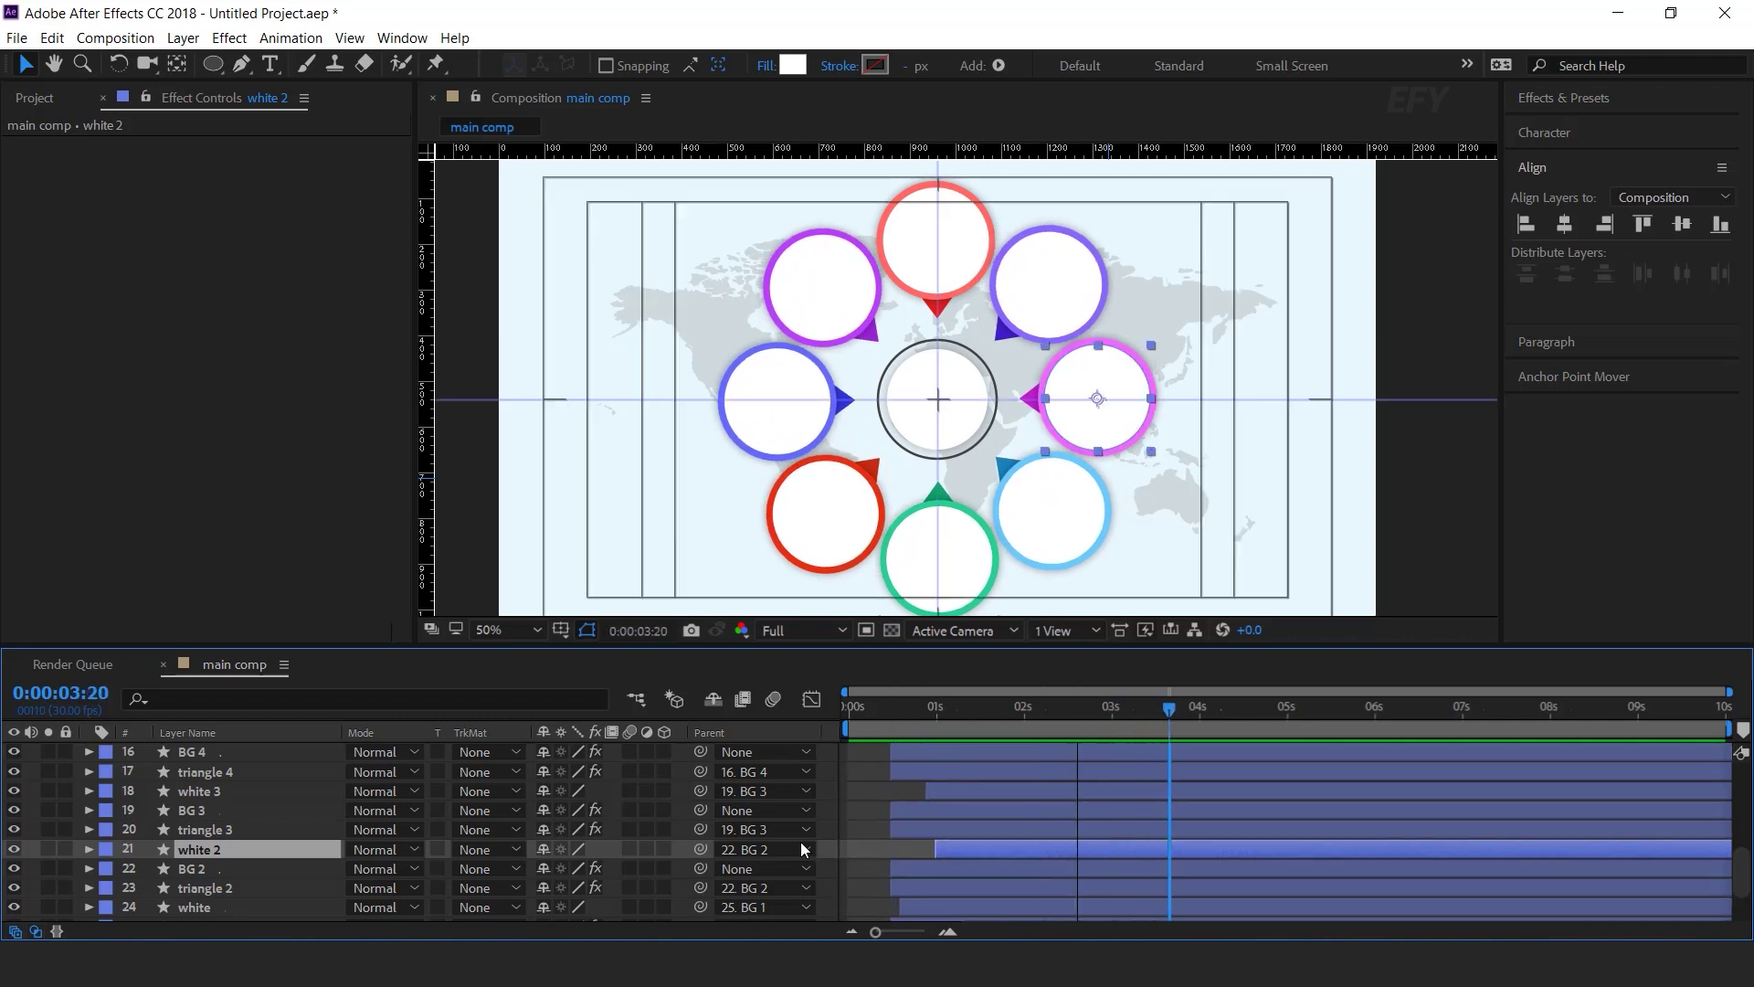
pyautogui.click(830, 848)
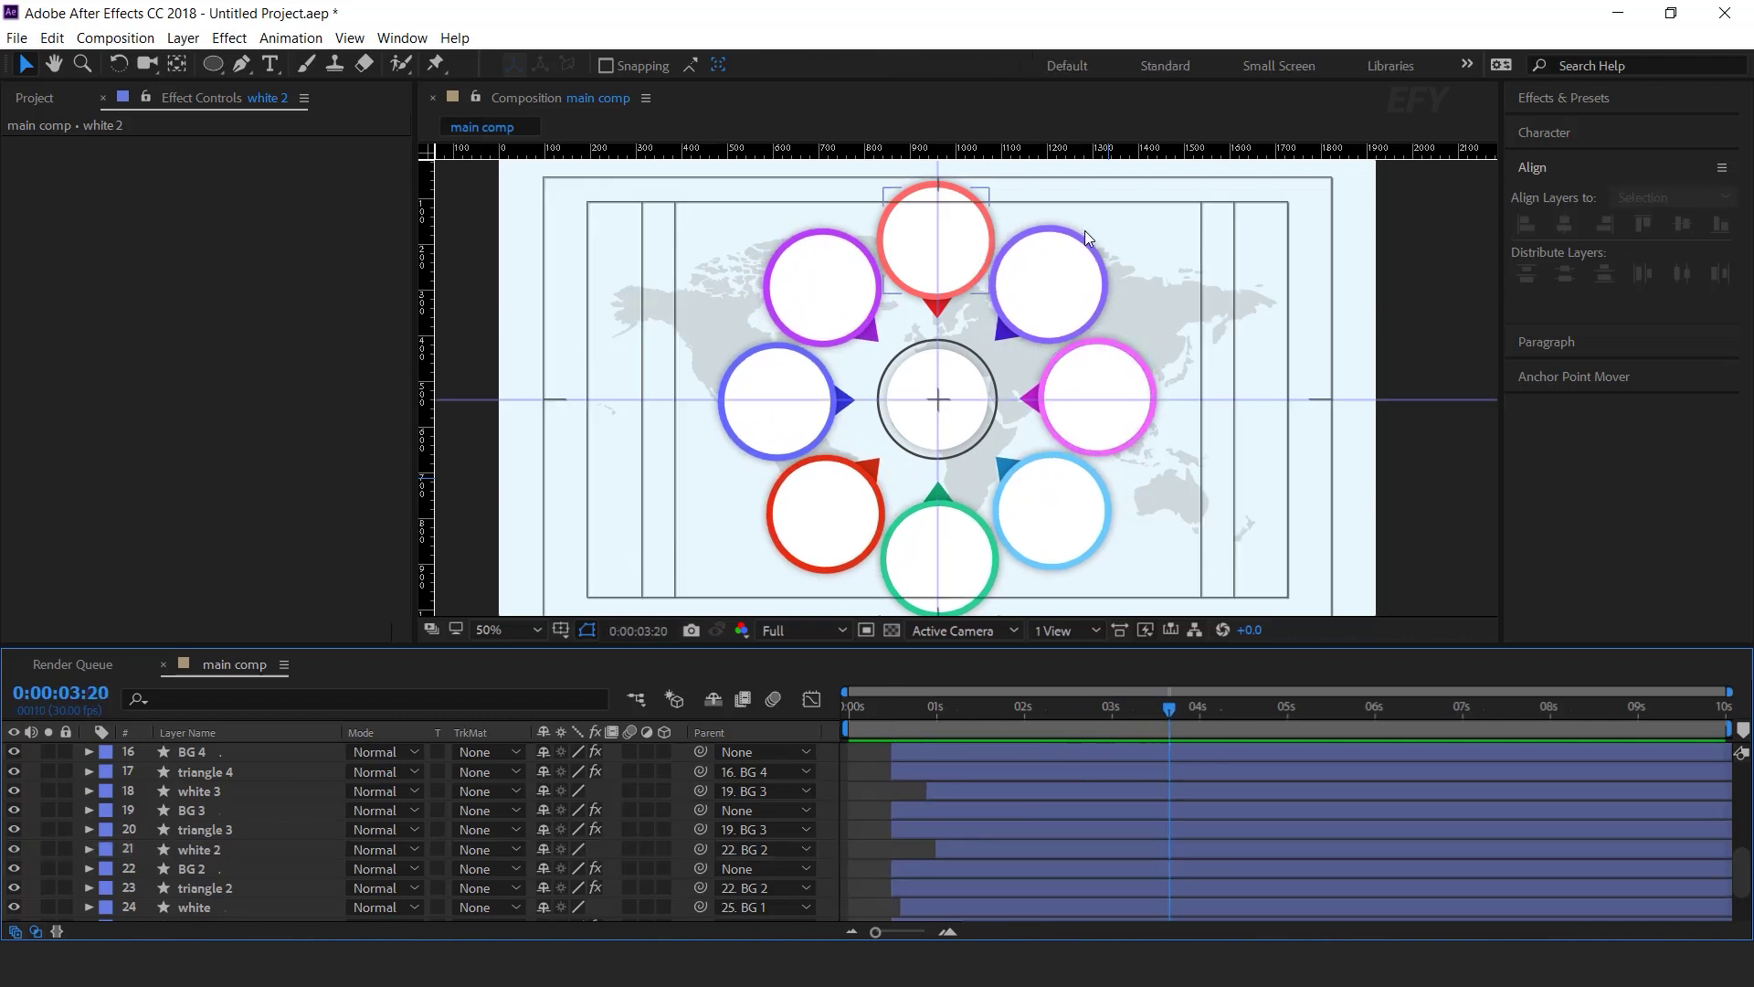
# - Create a new 200 x 200 px composition named icon 1
pyautogui.click(29, 102)
pyautogui.click(161, 422)
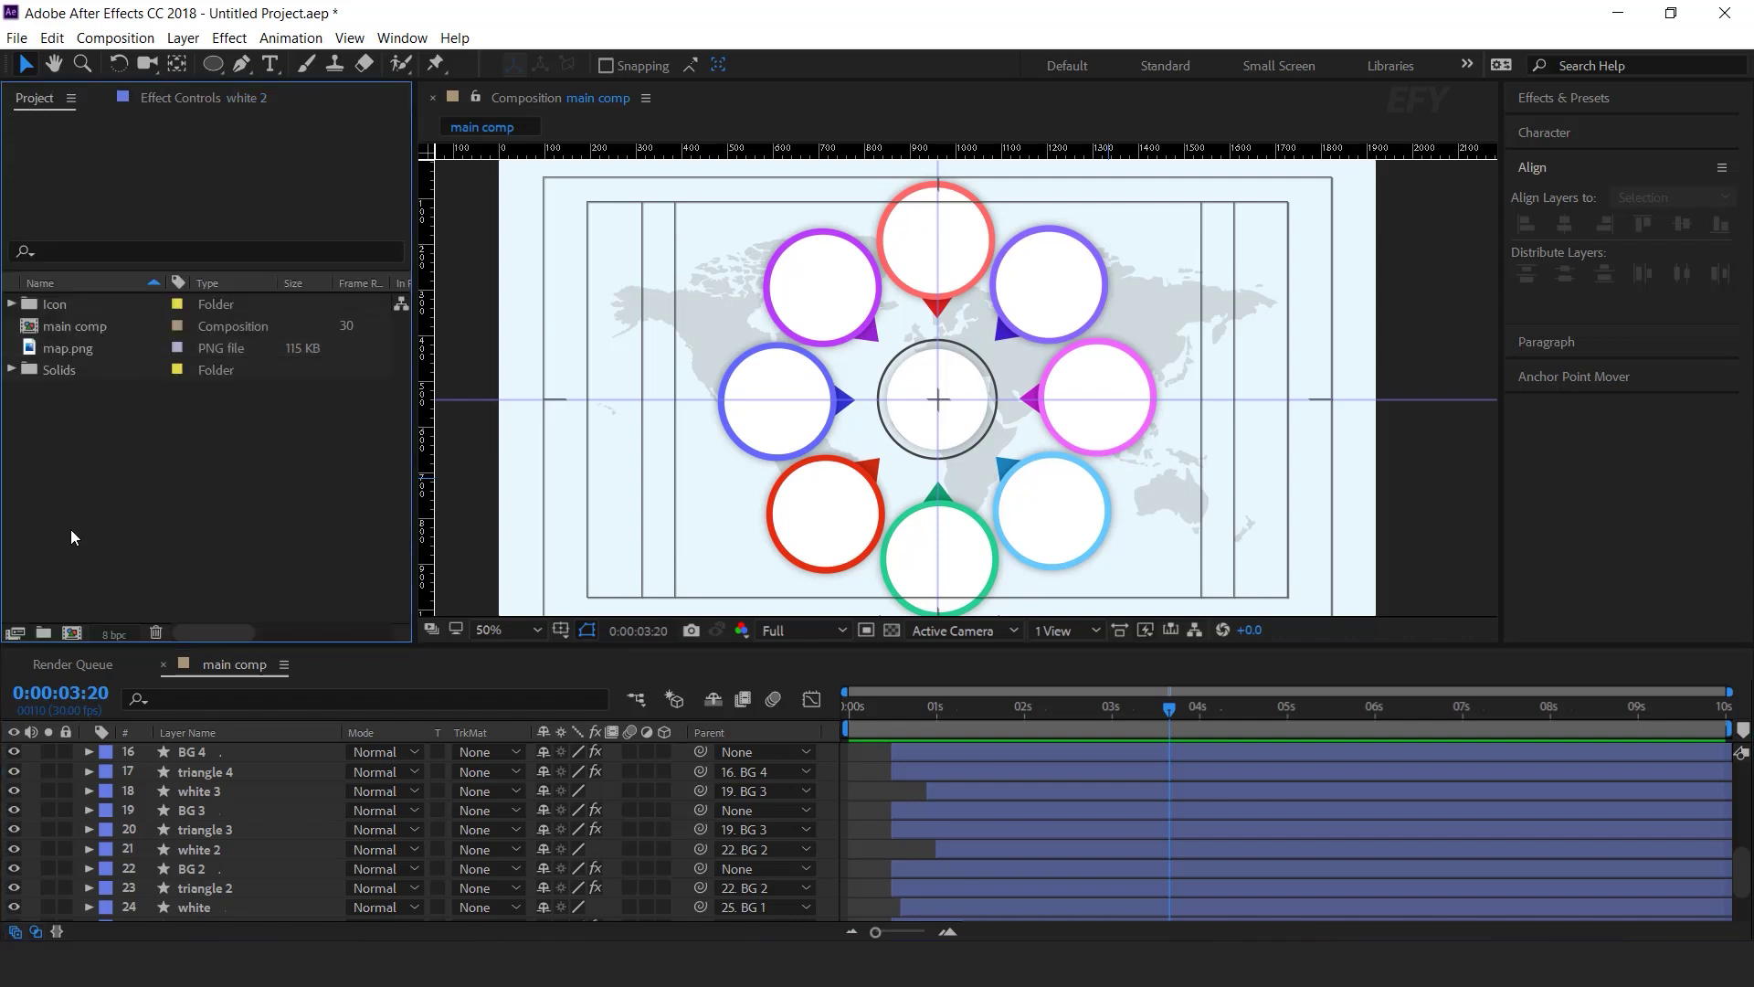
pyautogui.click(73, 633)
pyautogui.doubleClick(905, 394)
pyautogui.write('200')
pyautogui.press('Tab')
pyautogui.write('200')
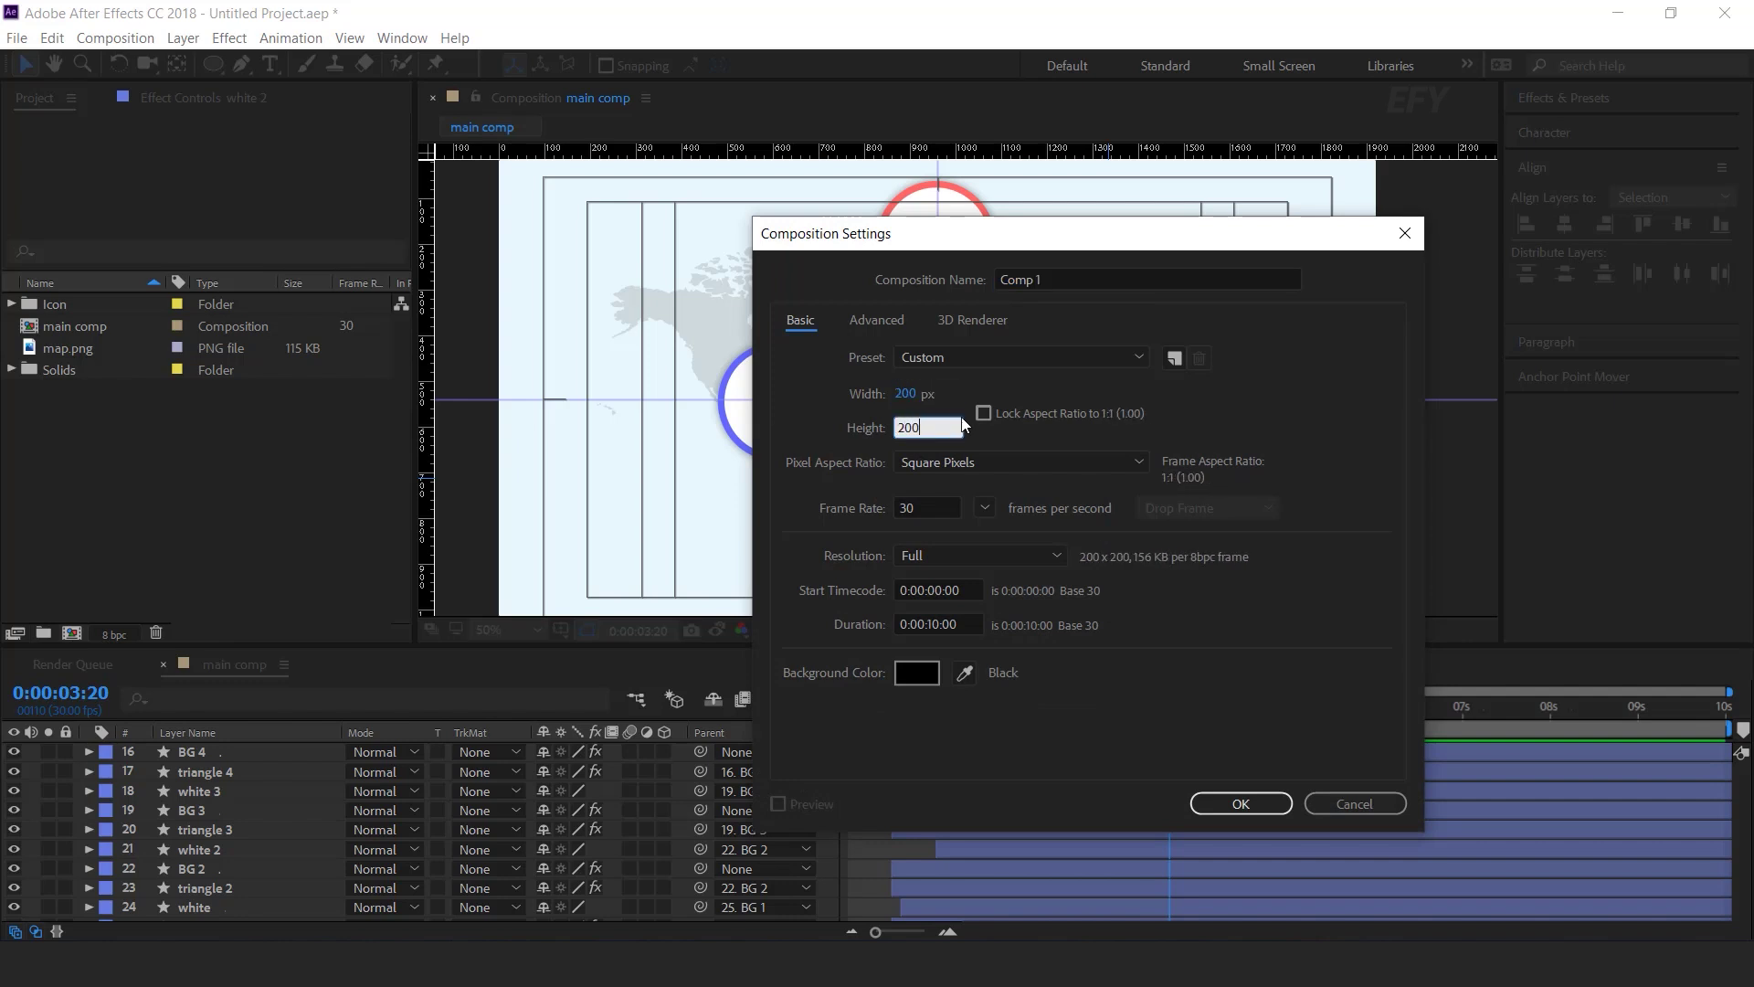
pyautogui.moveTo(1082, 281); pyautogui.dragTo(1006, 293)
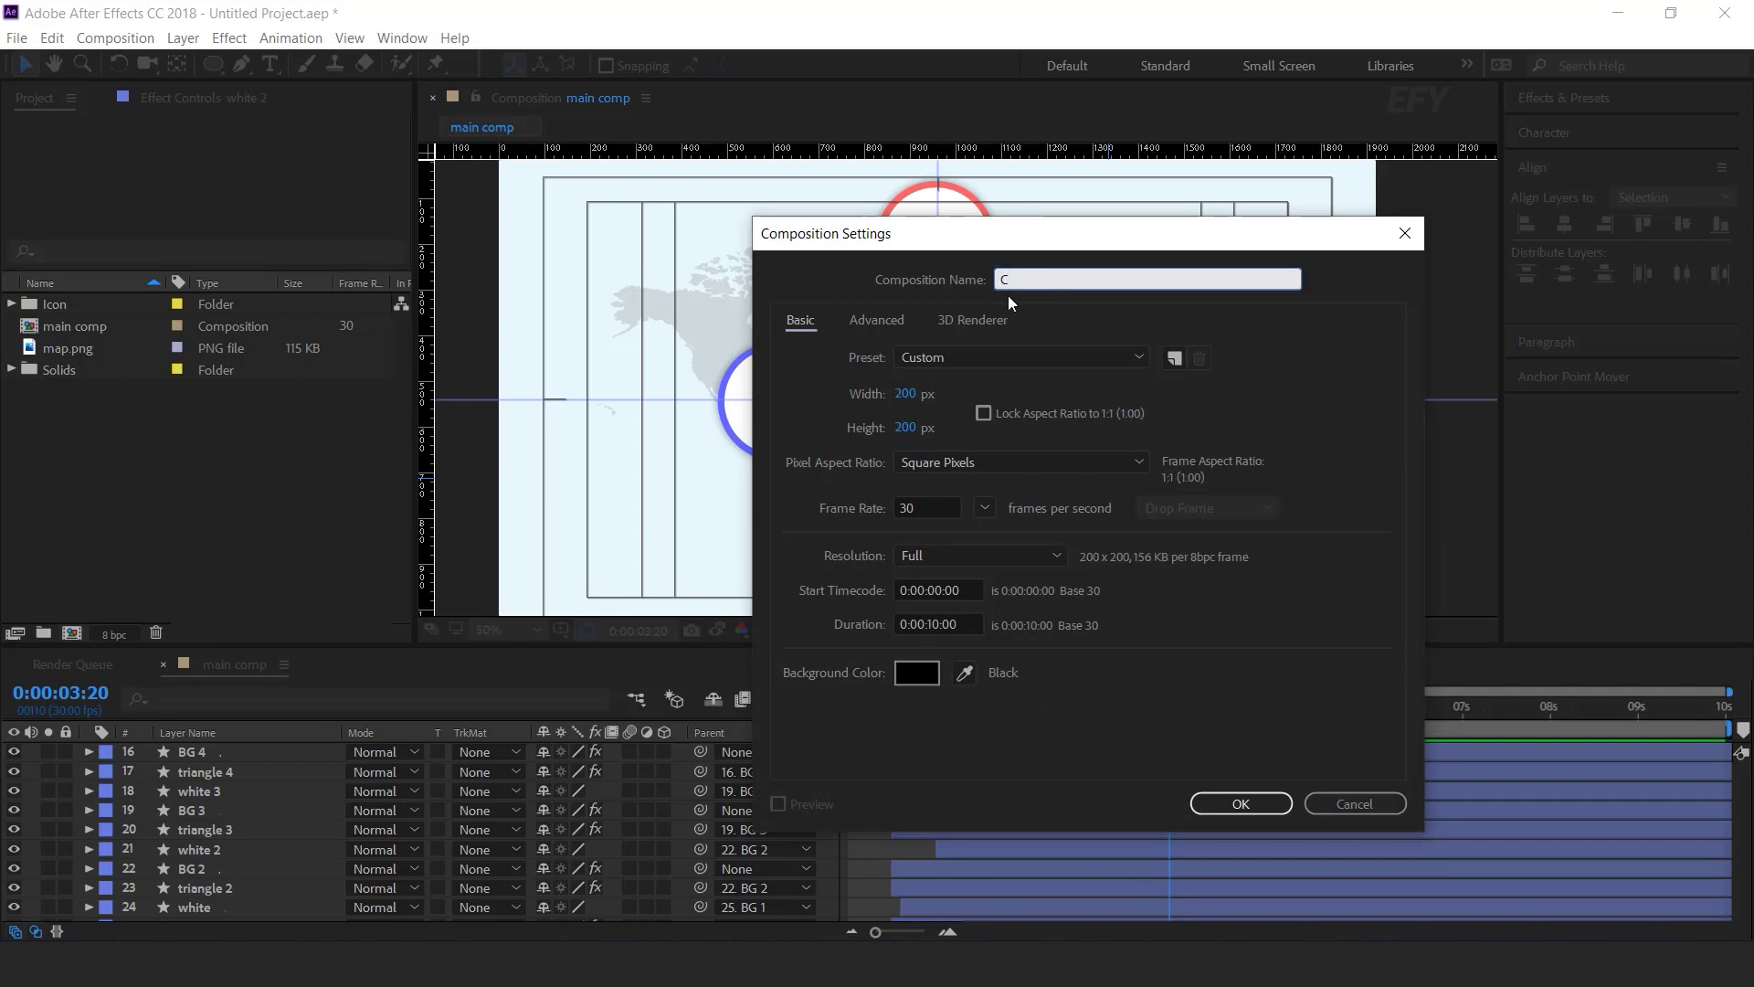
pyautogui.write('icon 1')
pyautogui.press('Return')
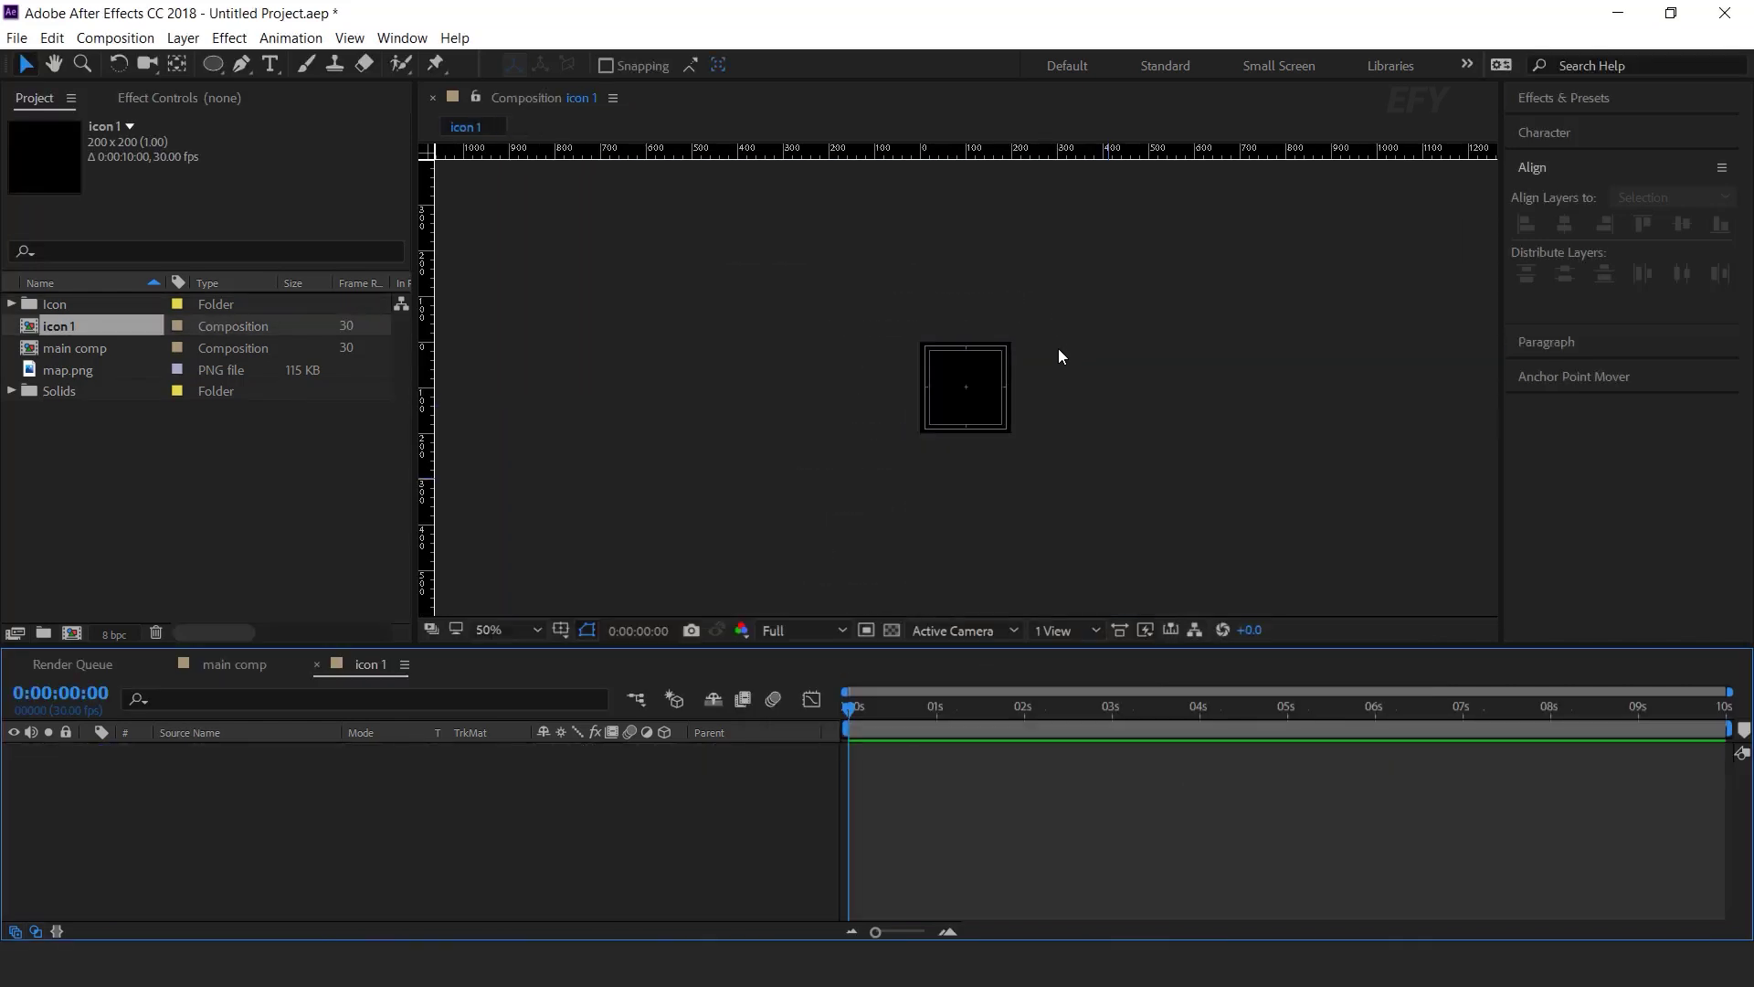
# - Add bar-graph.png from the Icon folder to the icon 1 comp and scale it to 25%
pyautogui.click(11, 304)
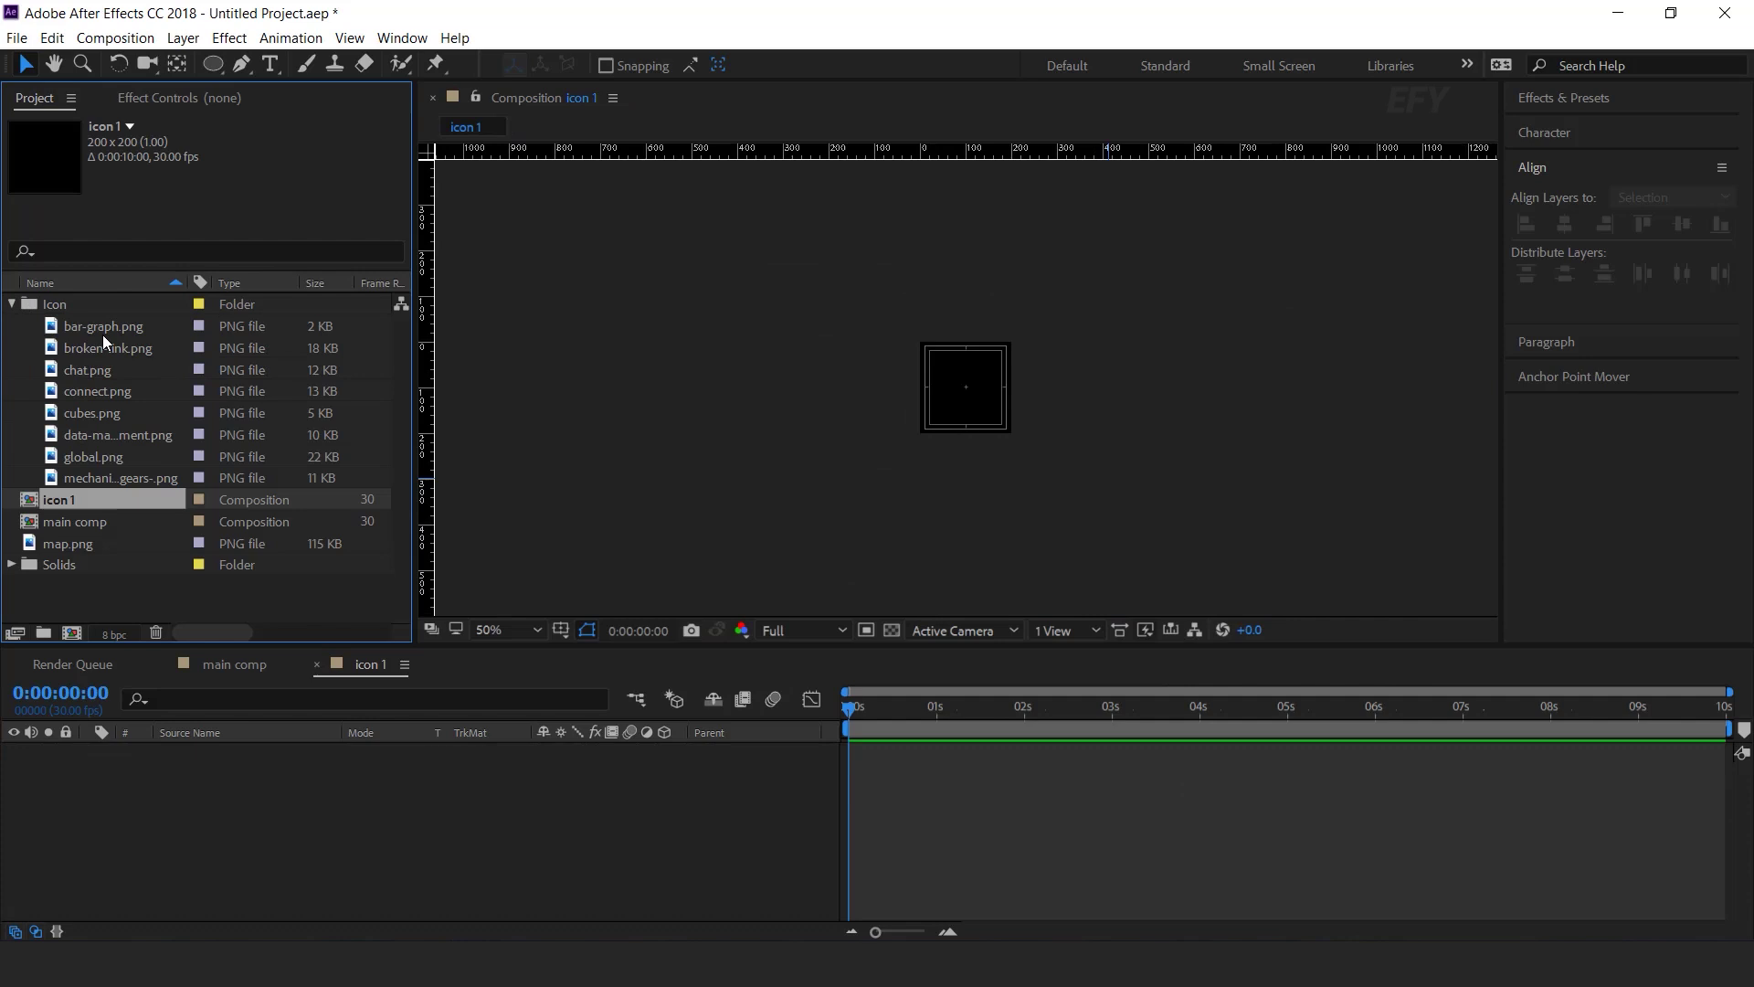
pyautogui.click(109, 328)
pyautogui.moveTo(263, 819); pyautogui.dragTo(264, 813)
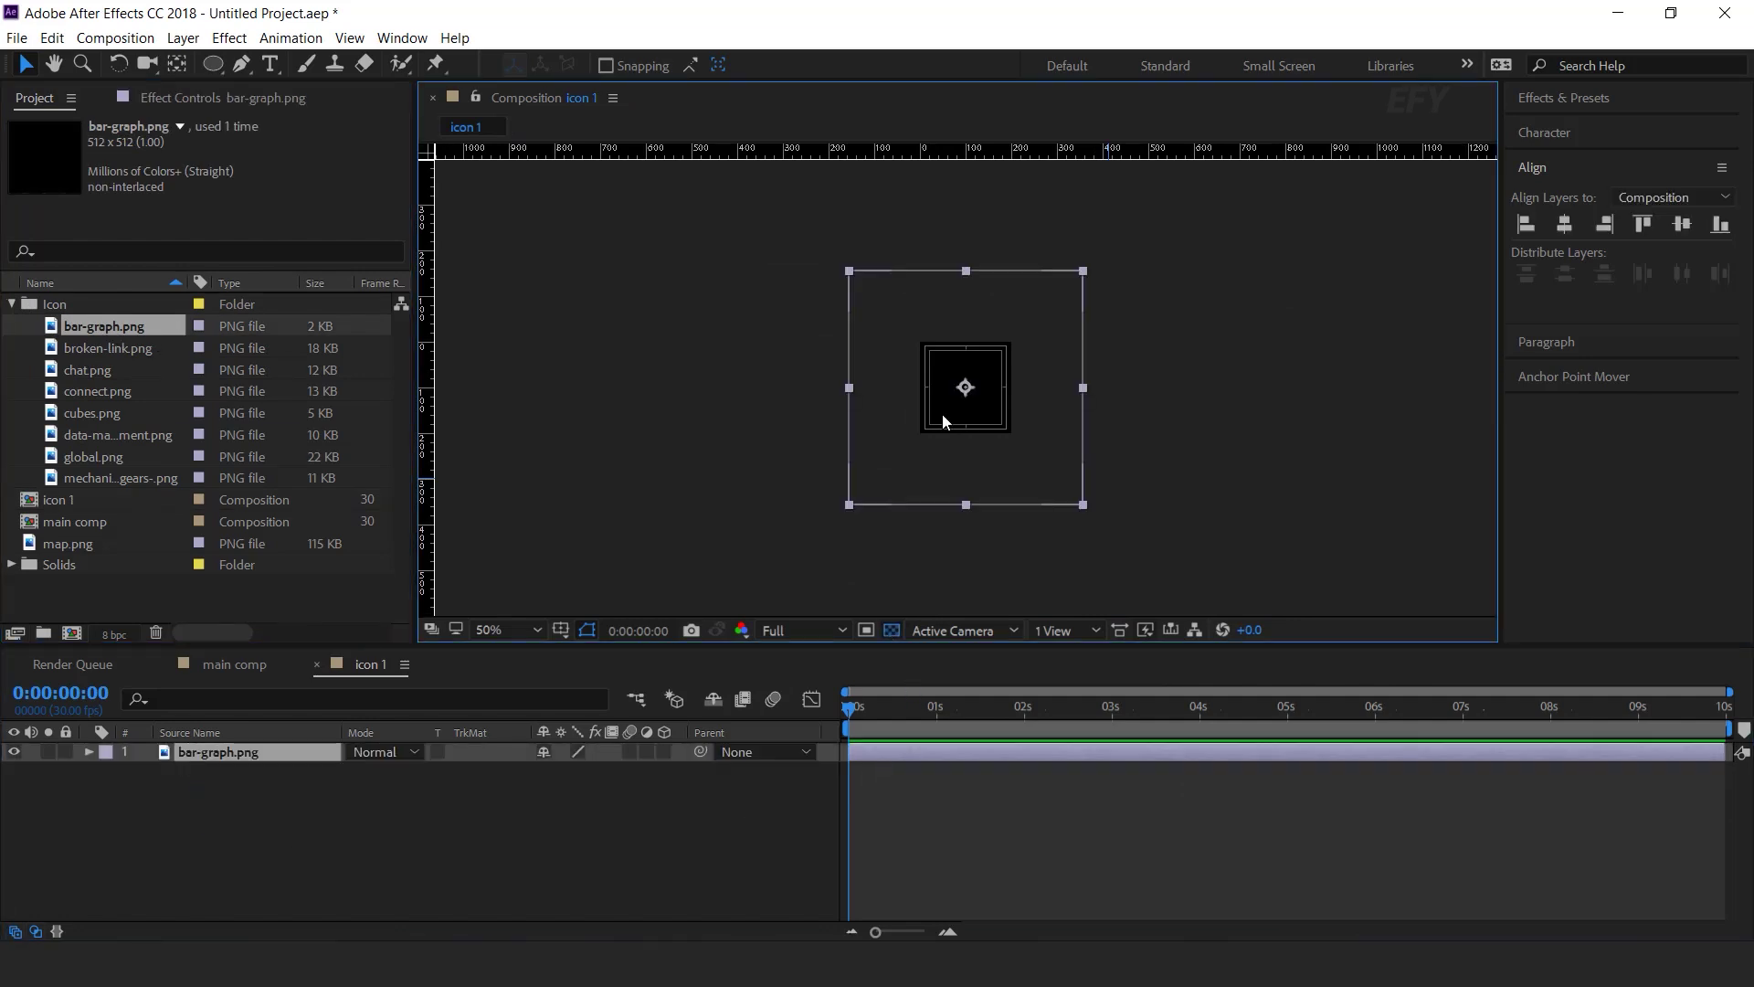
pyautogui.press('/')
pyautogui.write('s')
pyautogui.write('25')
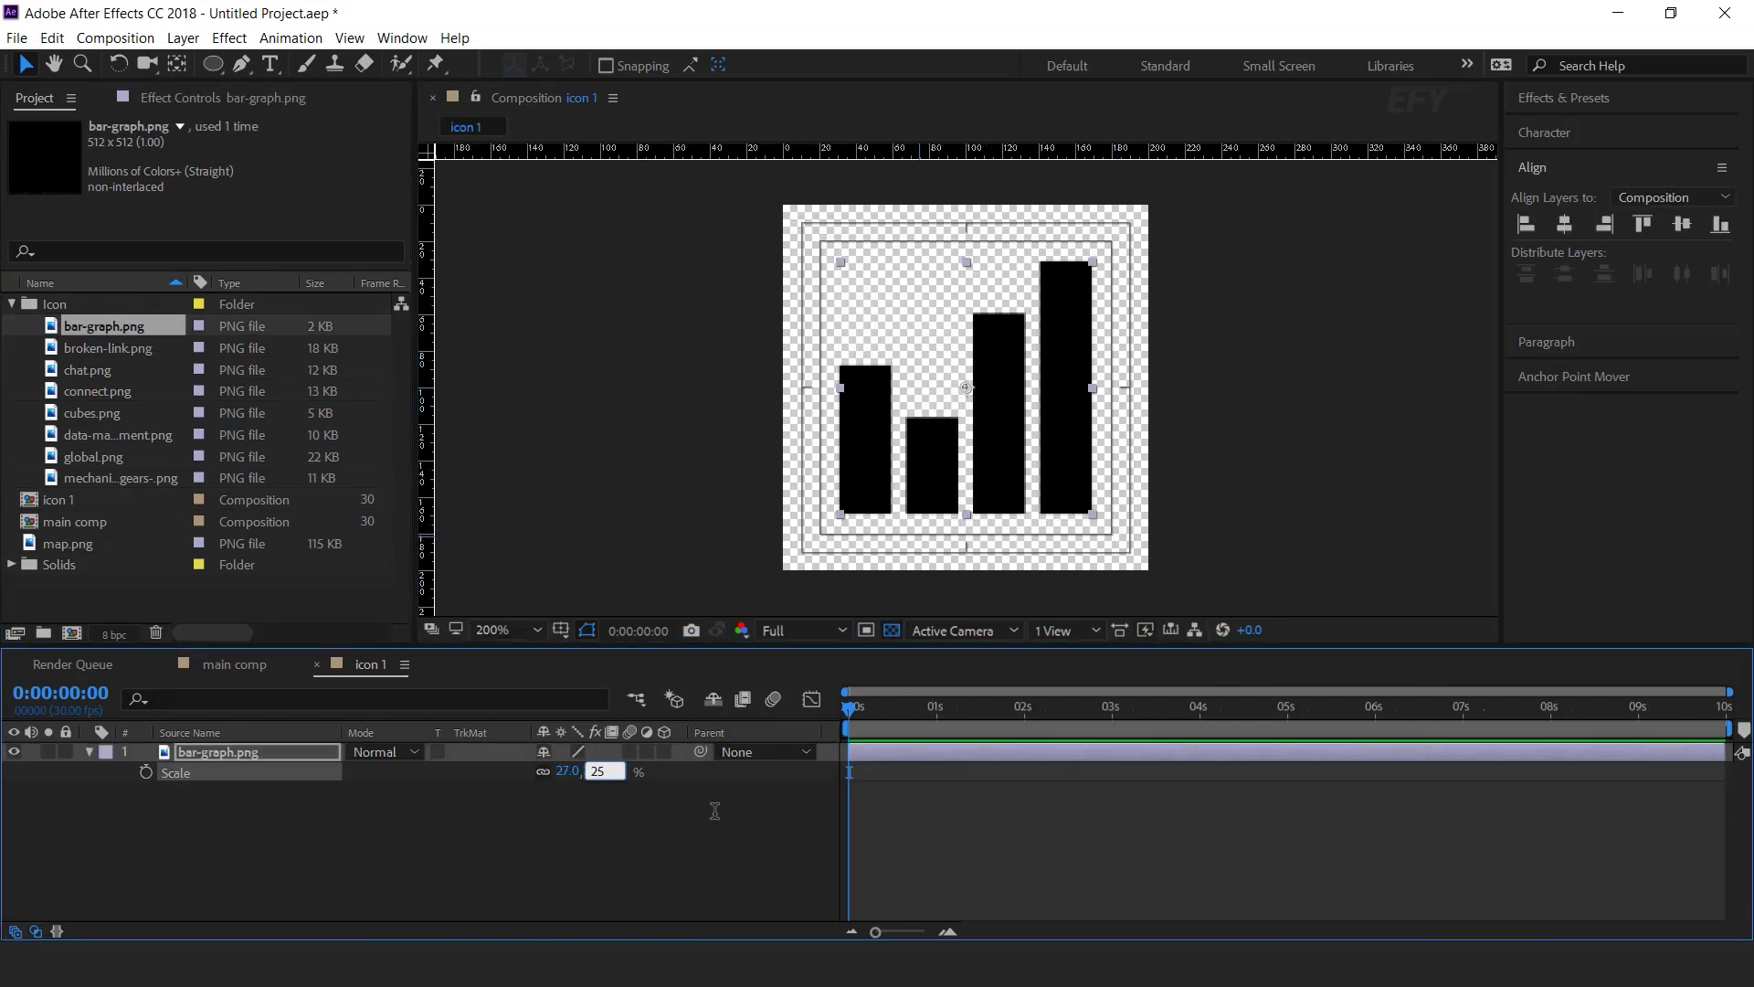
pyautogui.press('Return')
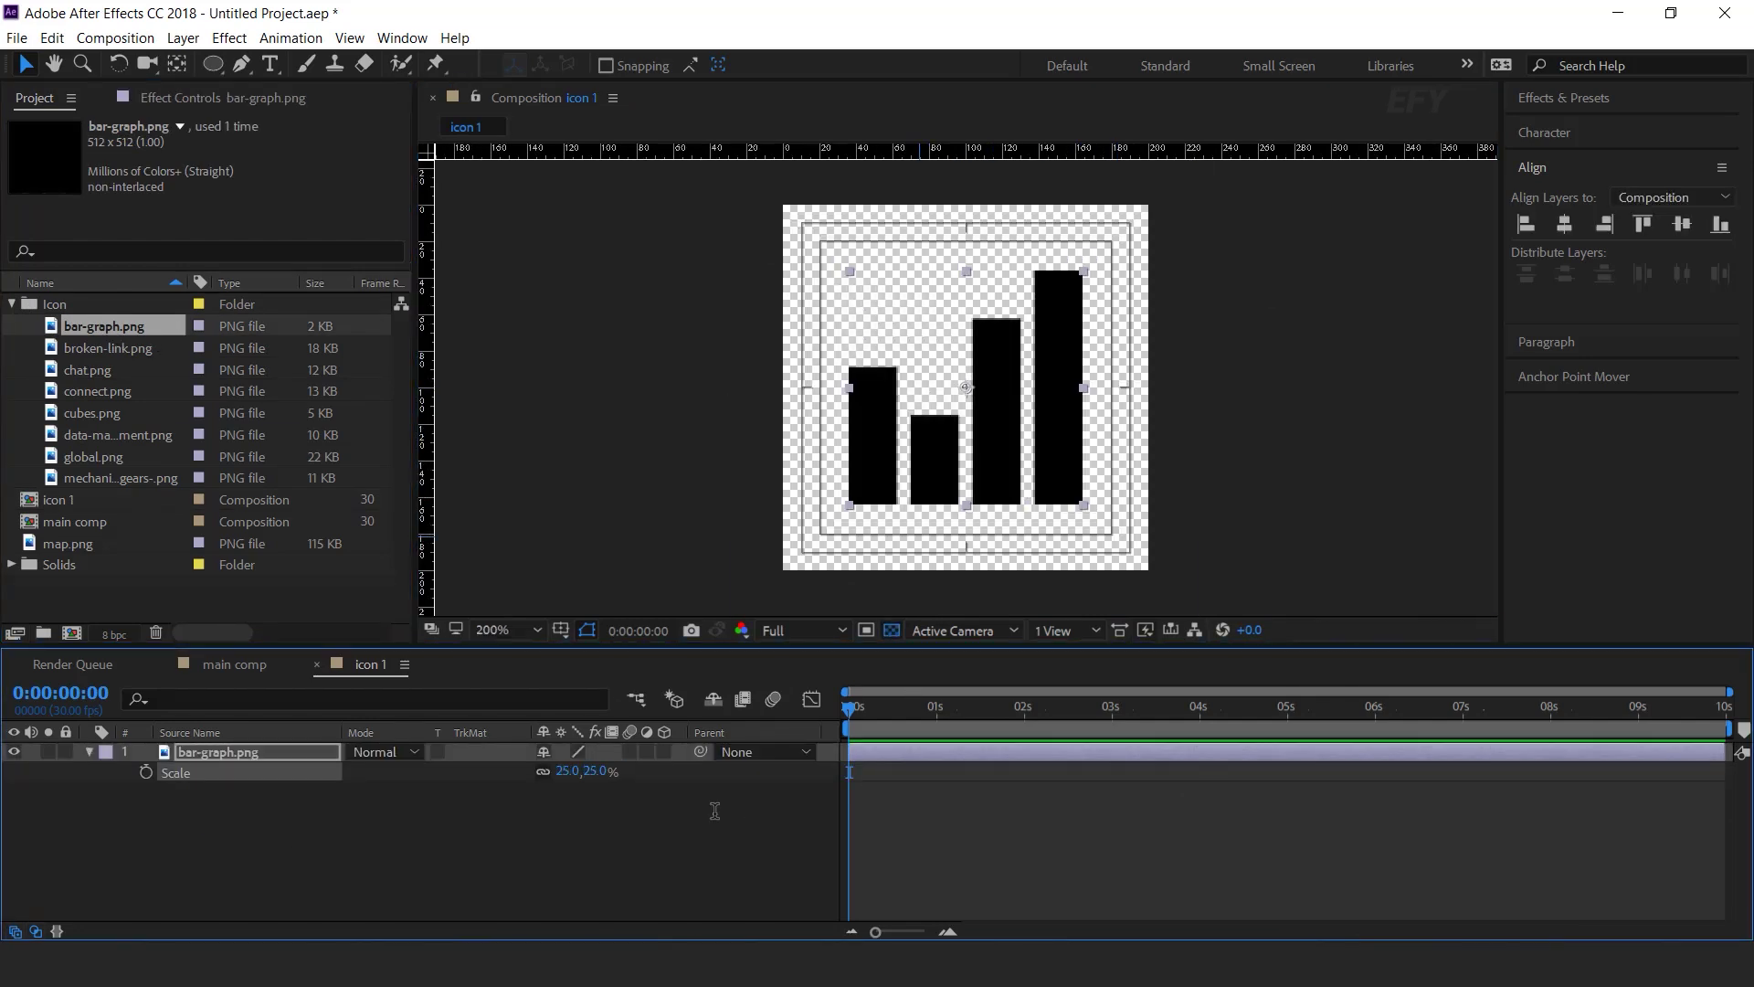
pyautogui.click(621, 825)
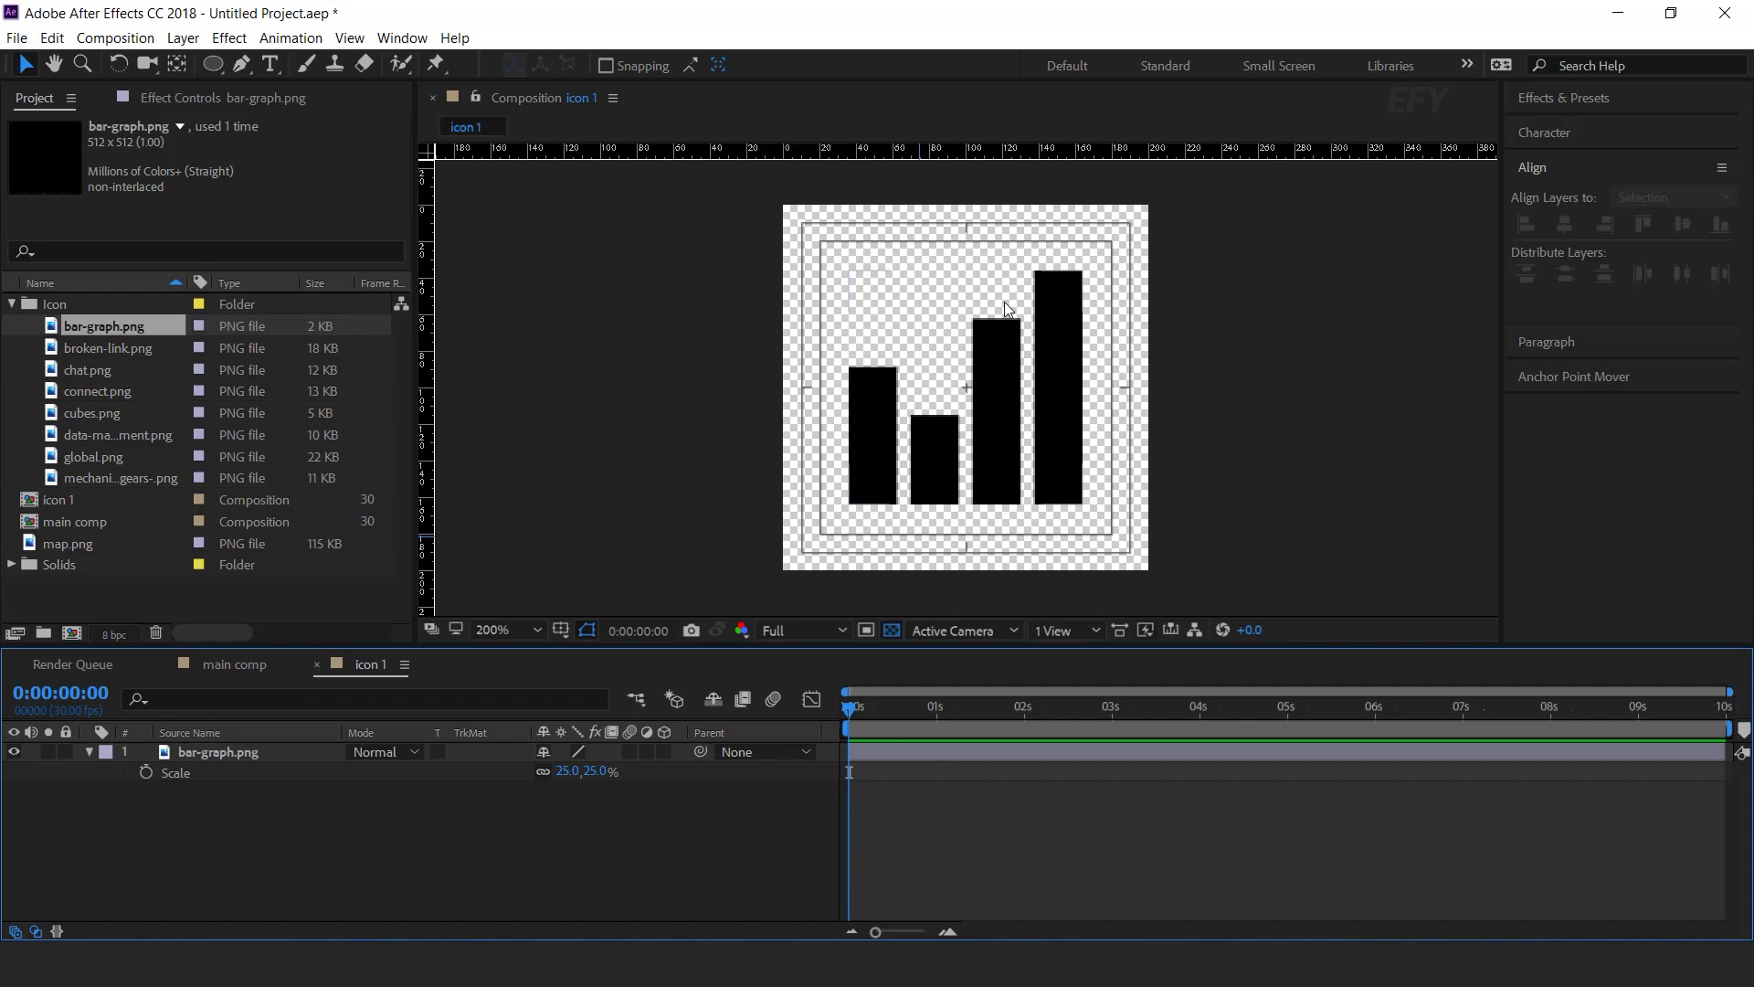
pyautogui.click(90, 753)
pyautogui.click(215, 751)
# - Add the icon 1 comp to the main comp just above the white layer and move it into the upper part of the light red circle
pyautogui.click(214, 667)
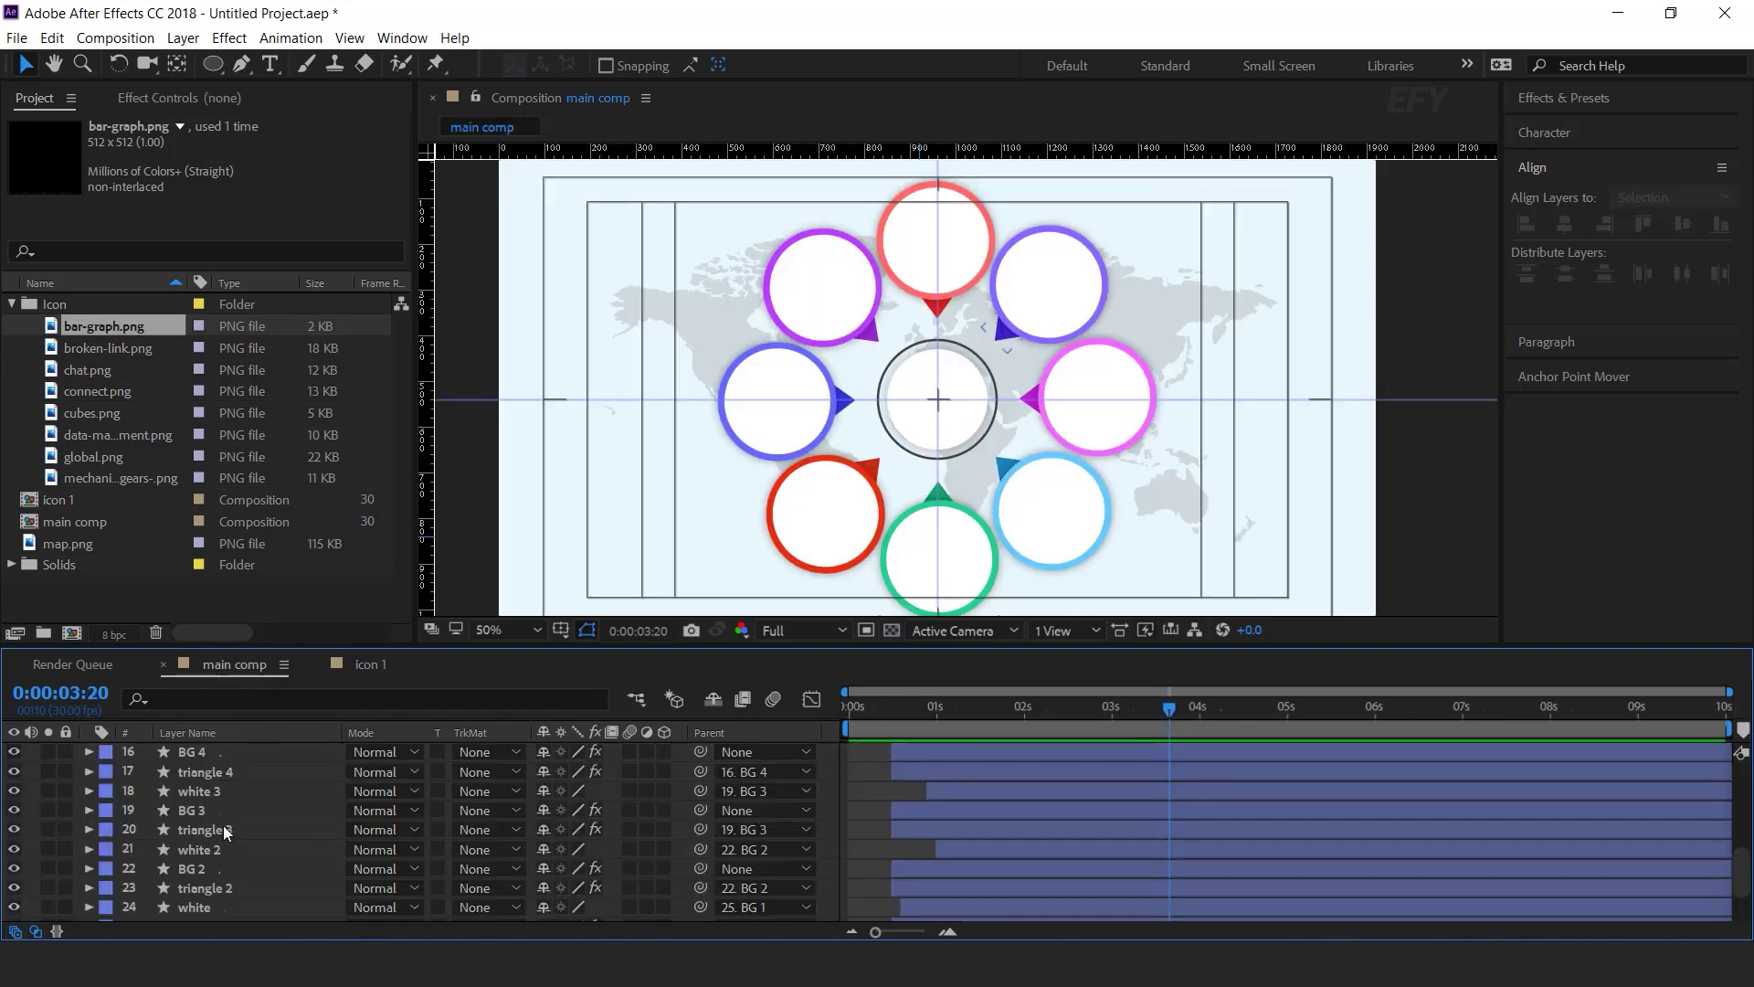
pyautogui.scroll(-3, 226, 831)
pyautogui.click(34, 506)
pyautogui.moveTo(232, 713); pyautogui.dragTo(248, 830)
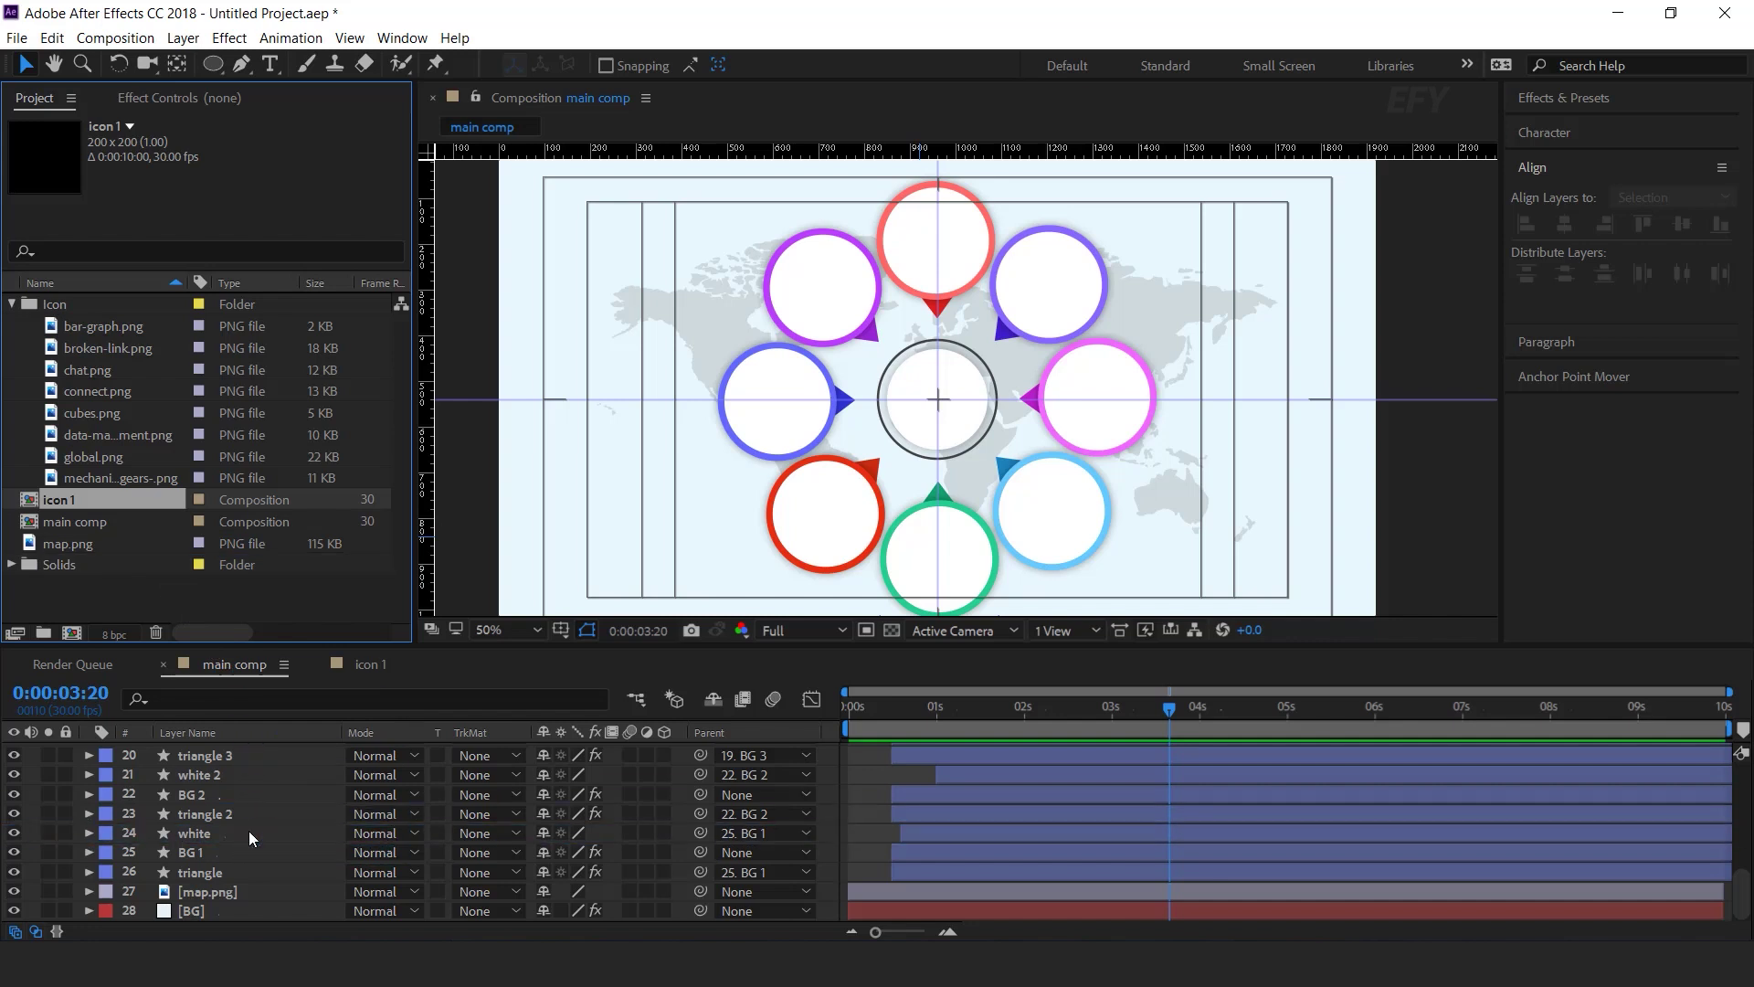
pyautogui.moveTo(957, 350); pyautogui.dragTo(957, 168)
# - Scale the icon 1 layer to 50% in the main comp
pyautogui.press('s')
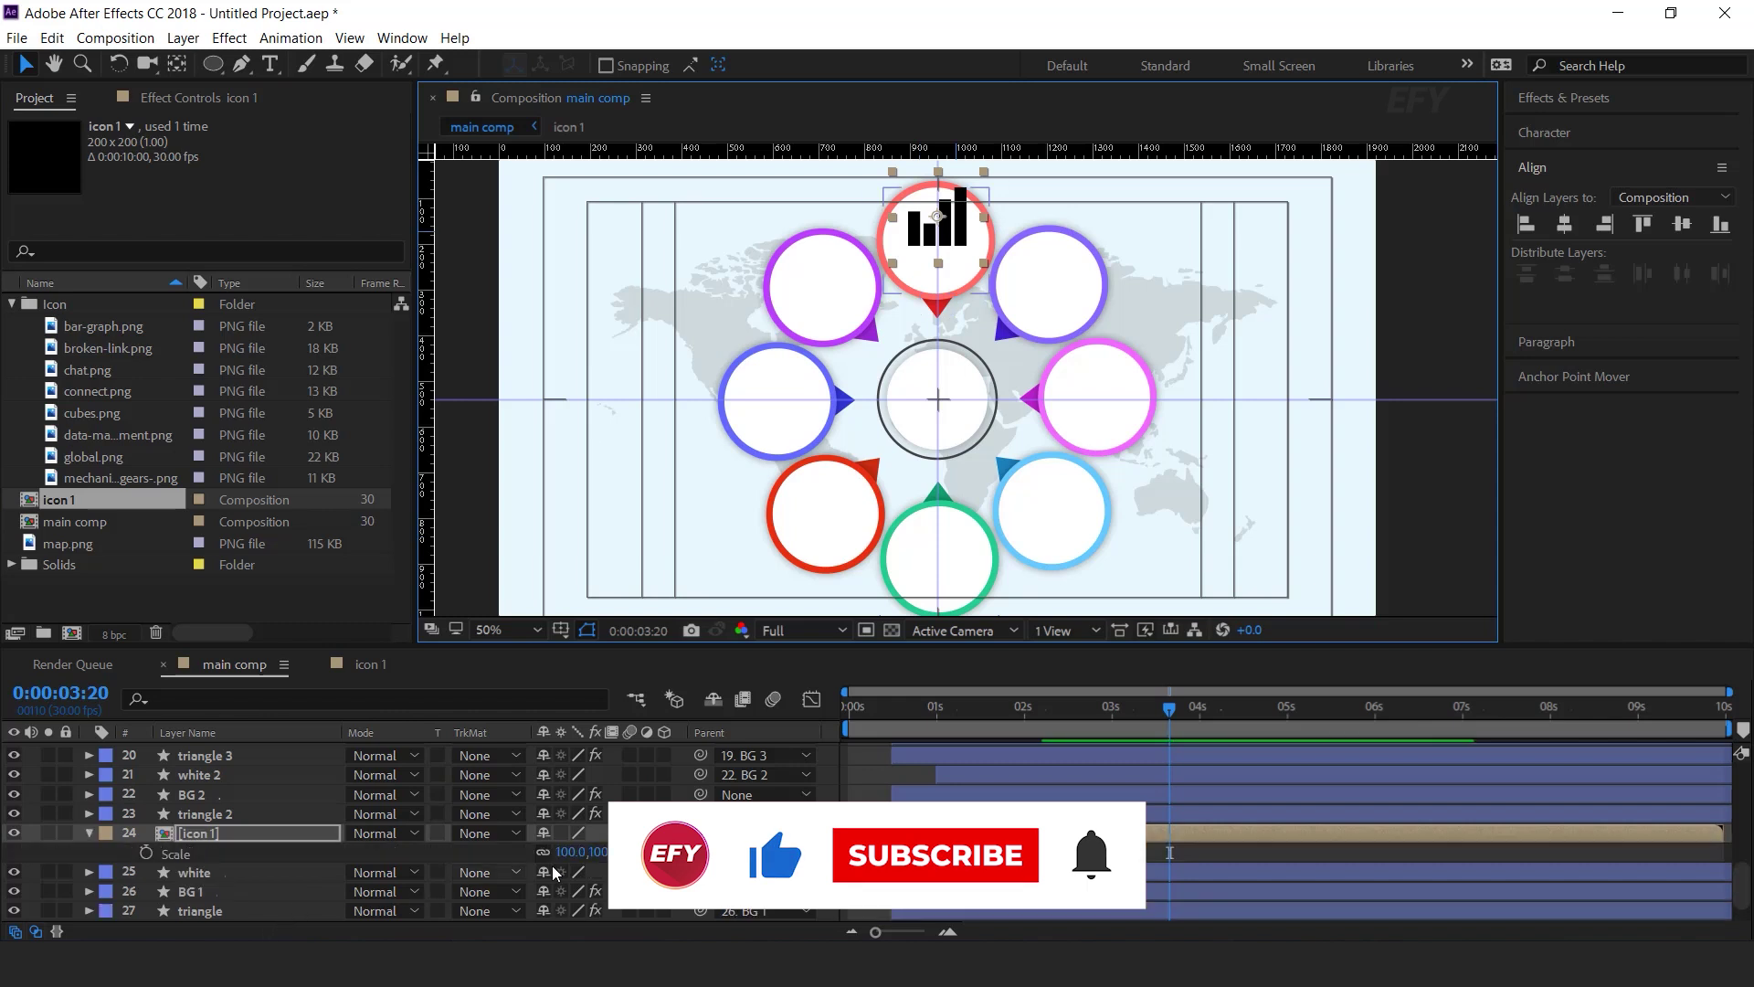
pyautogui.click(599, 852)
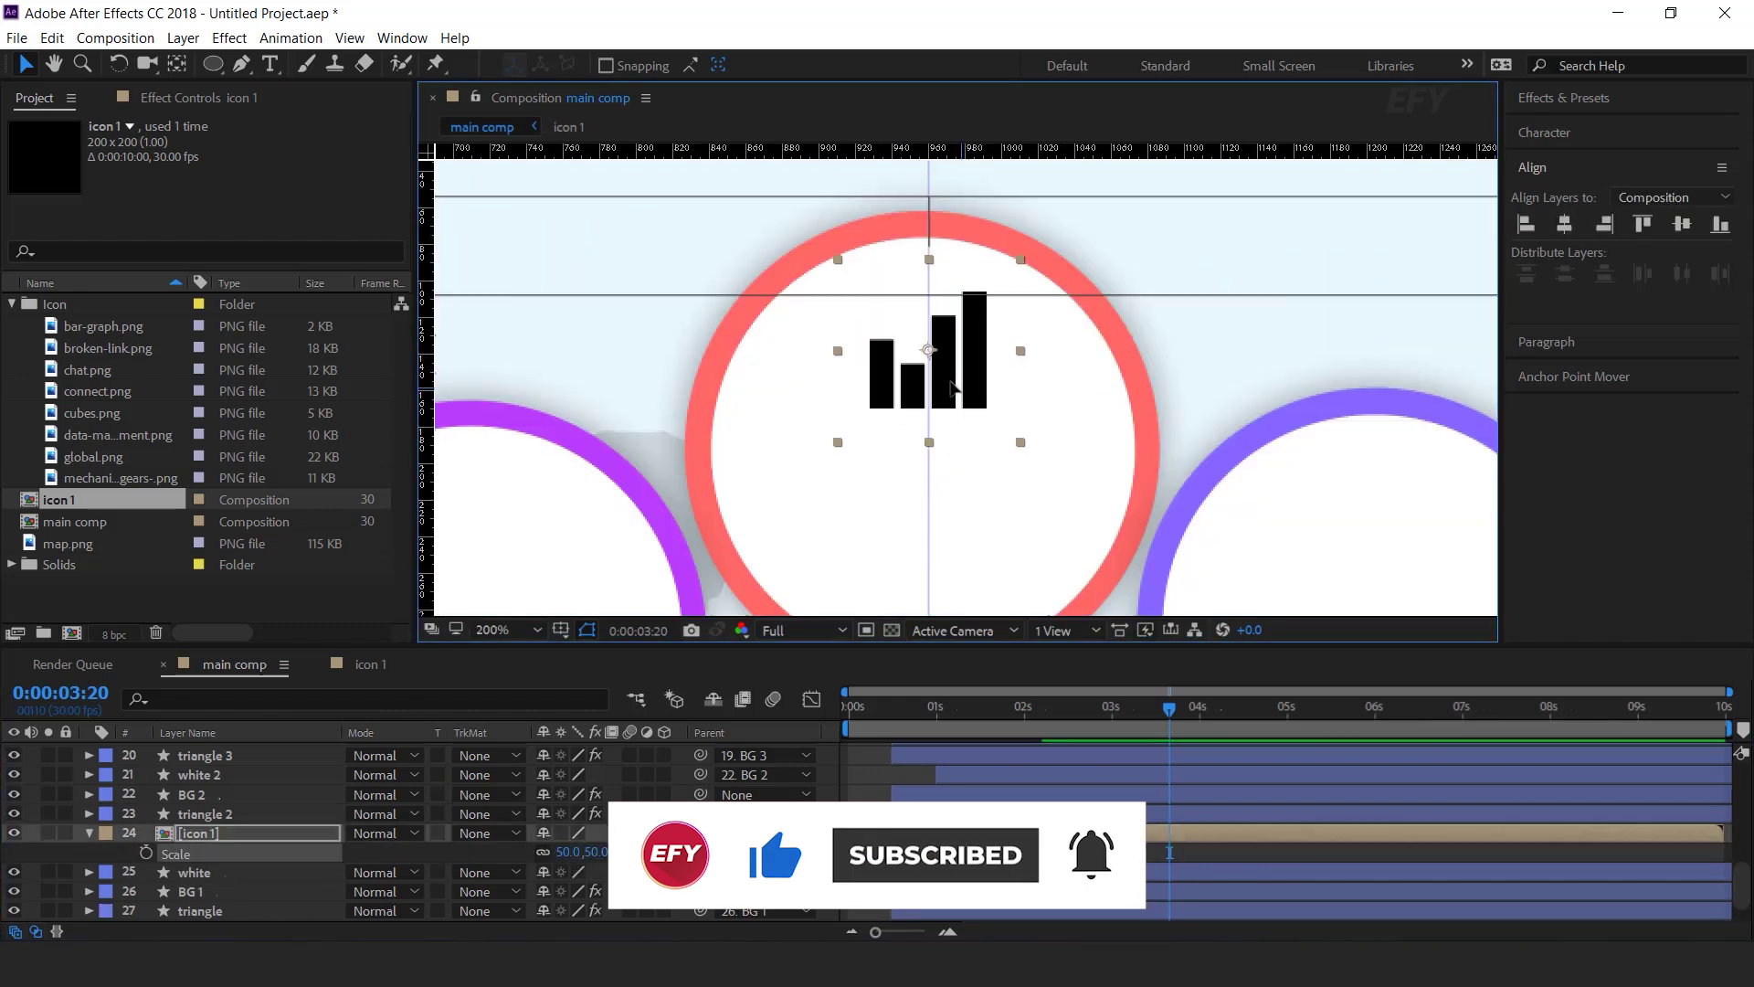
pyautogui.moveTo(951, 380); pyautogui.dragTo(950, 374)
# - Apply a Fill effect to the icon 1 layer and sample its colour from the light red ring around it
pyautogui.click(204, 835)
pyautogui.hotkey('ctrl', 'space')
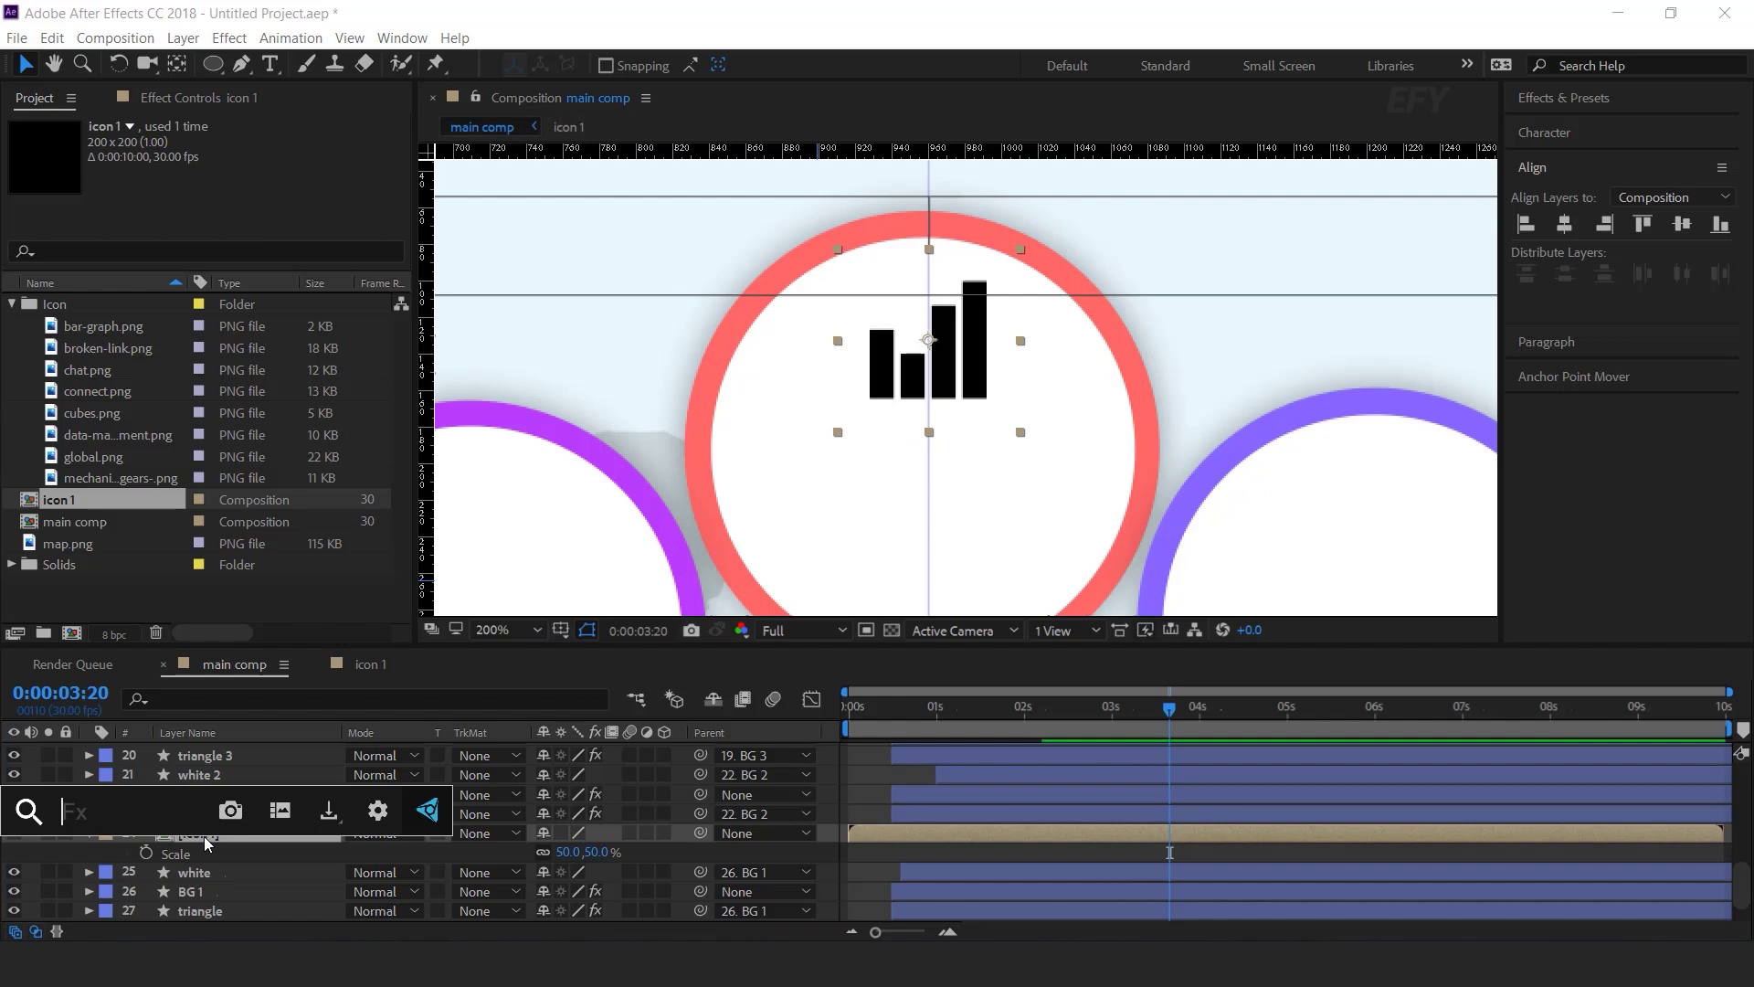
pyautogui.write('fil')
pyautogui.press('Return')
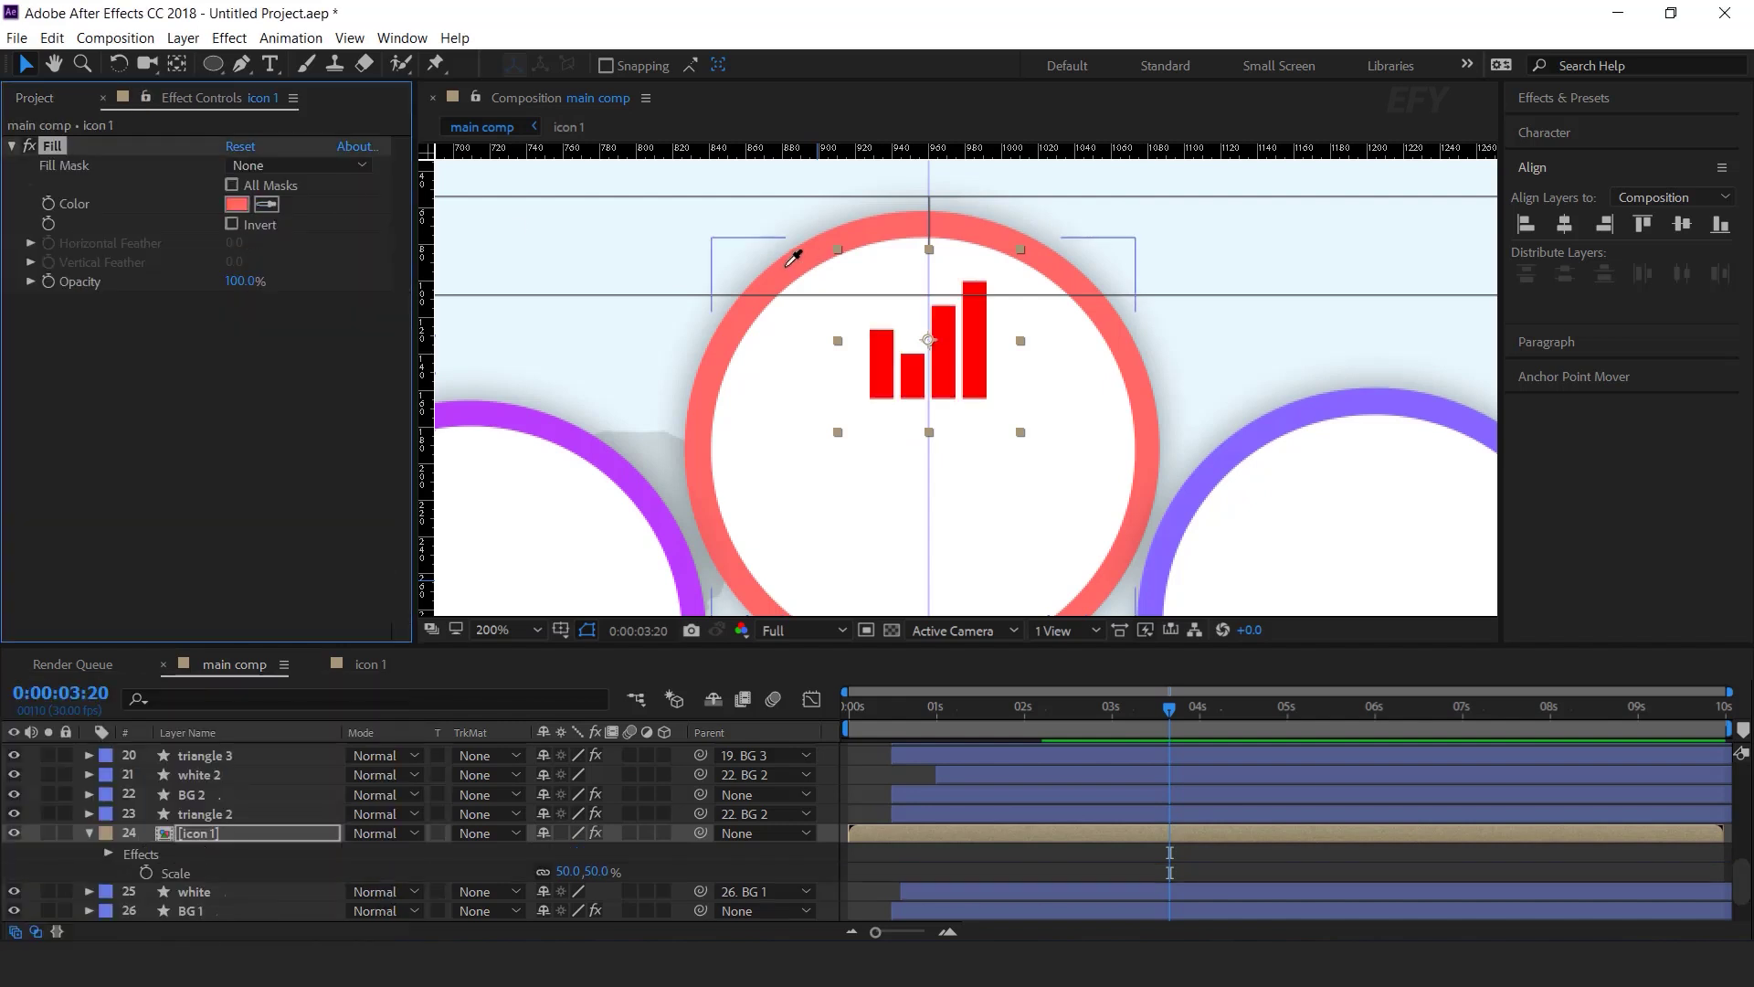
pyautogui.click(788, 264)
# - Set Scale and Rotation keyframes on the icon 1 layer at 0:00:01:00
pyautogui.click(962, 837)
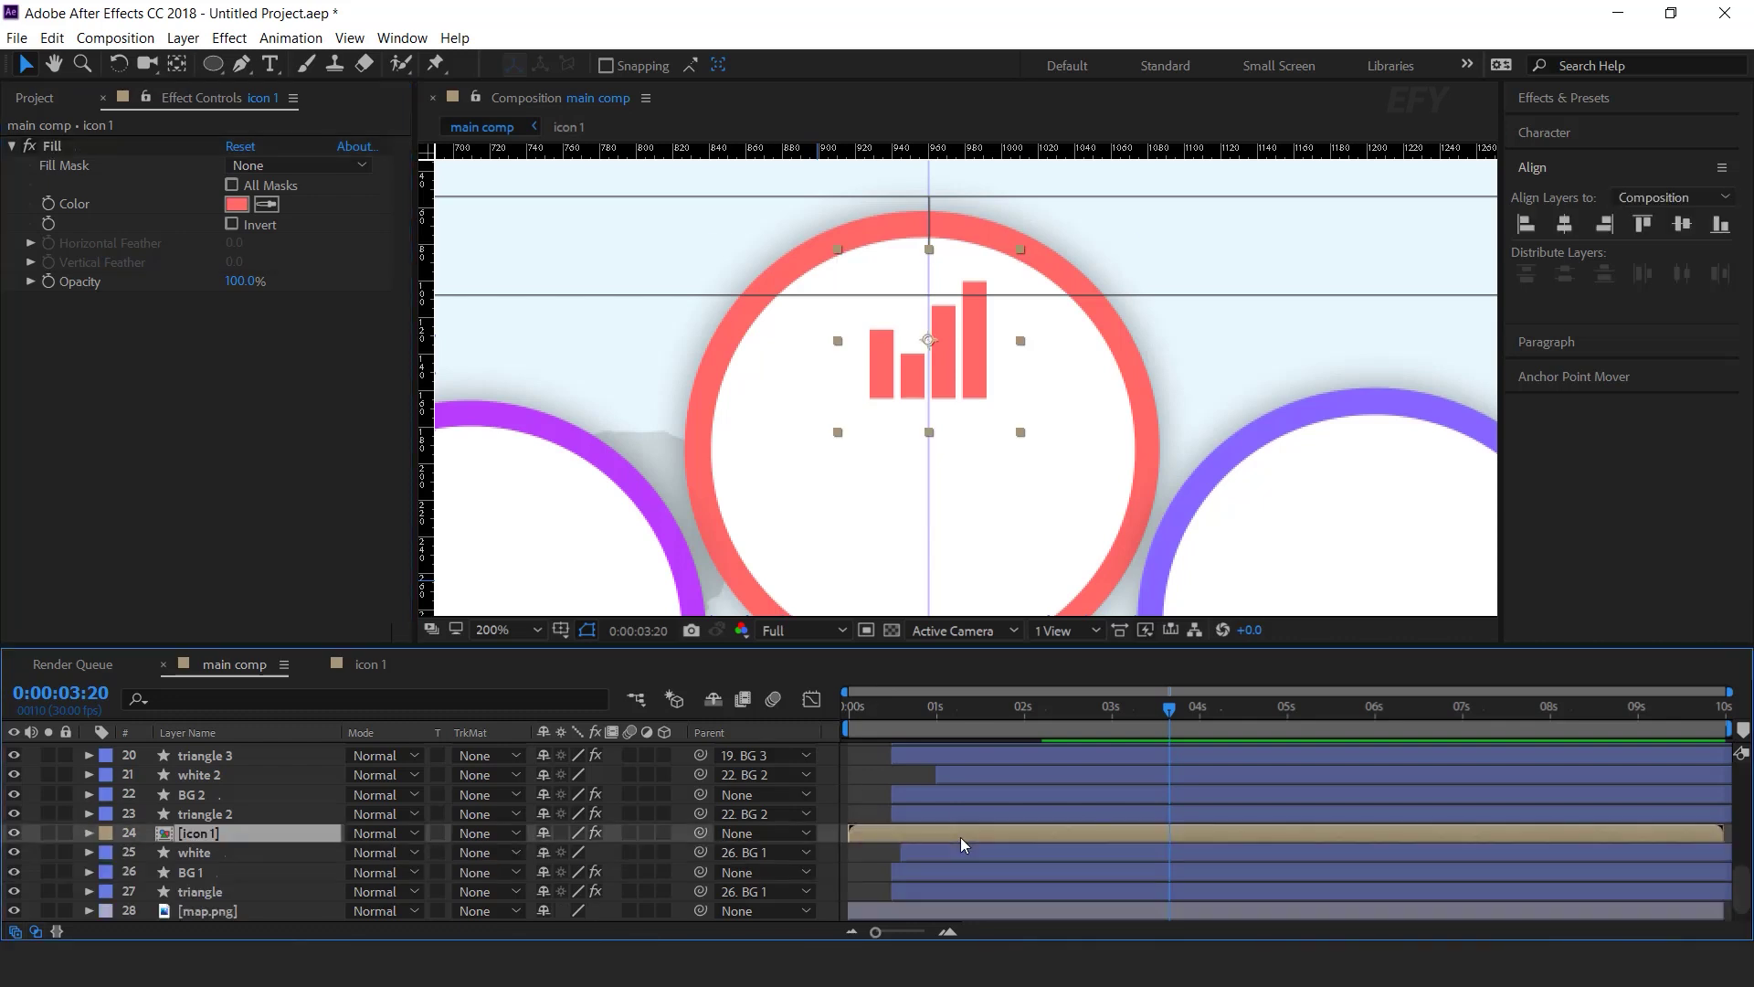
pyautogui.press('s')
pyautogui.hotkey('shift', 'r')
pyautogui.moveTo(864, 714); pyautogui.dragTo(974, 714)
pyautogui.click(936, 709)
pyautogui.click(147, 852)
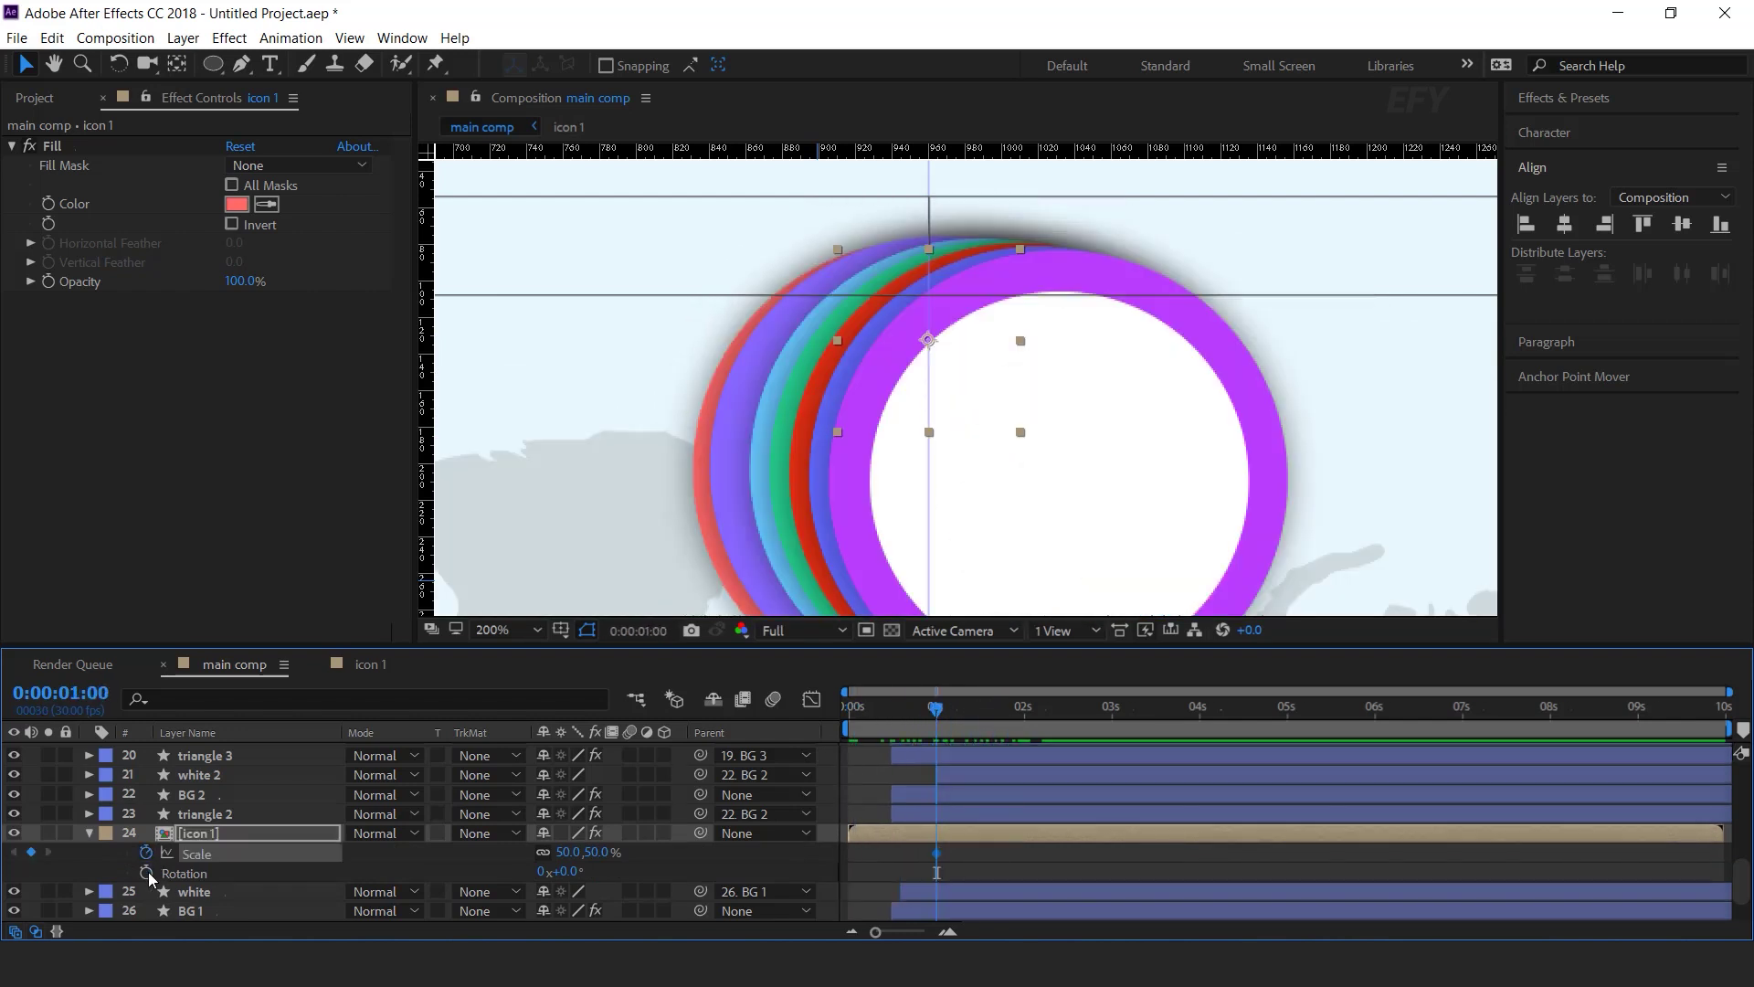
pyautogui.click(147, 872)
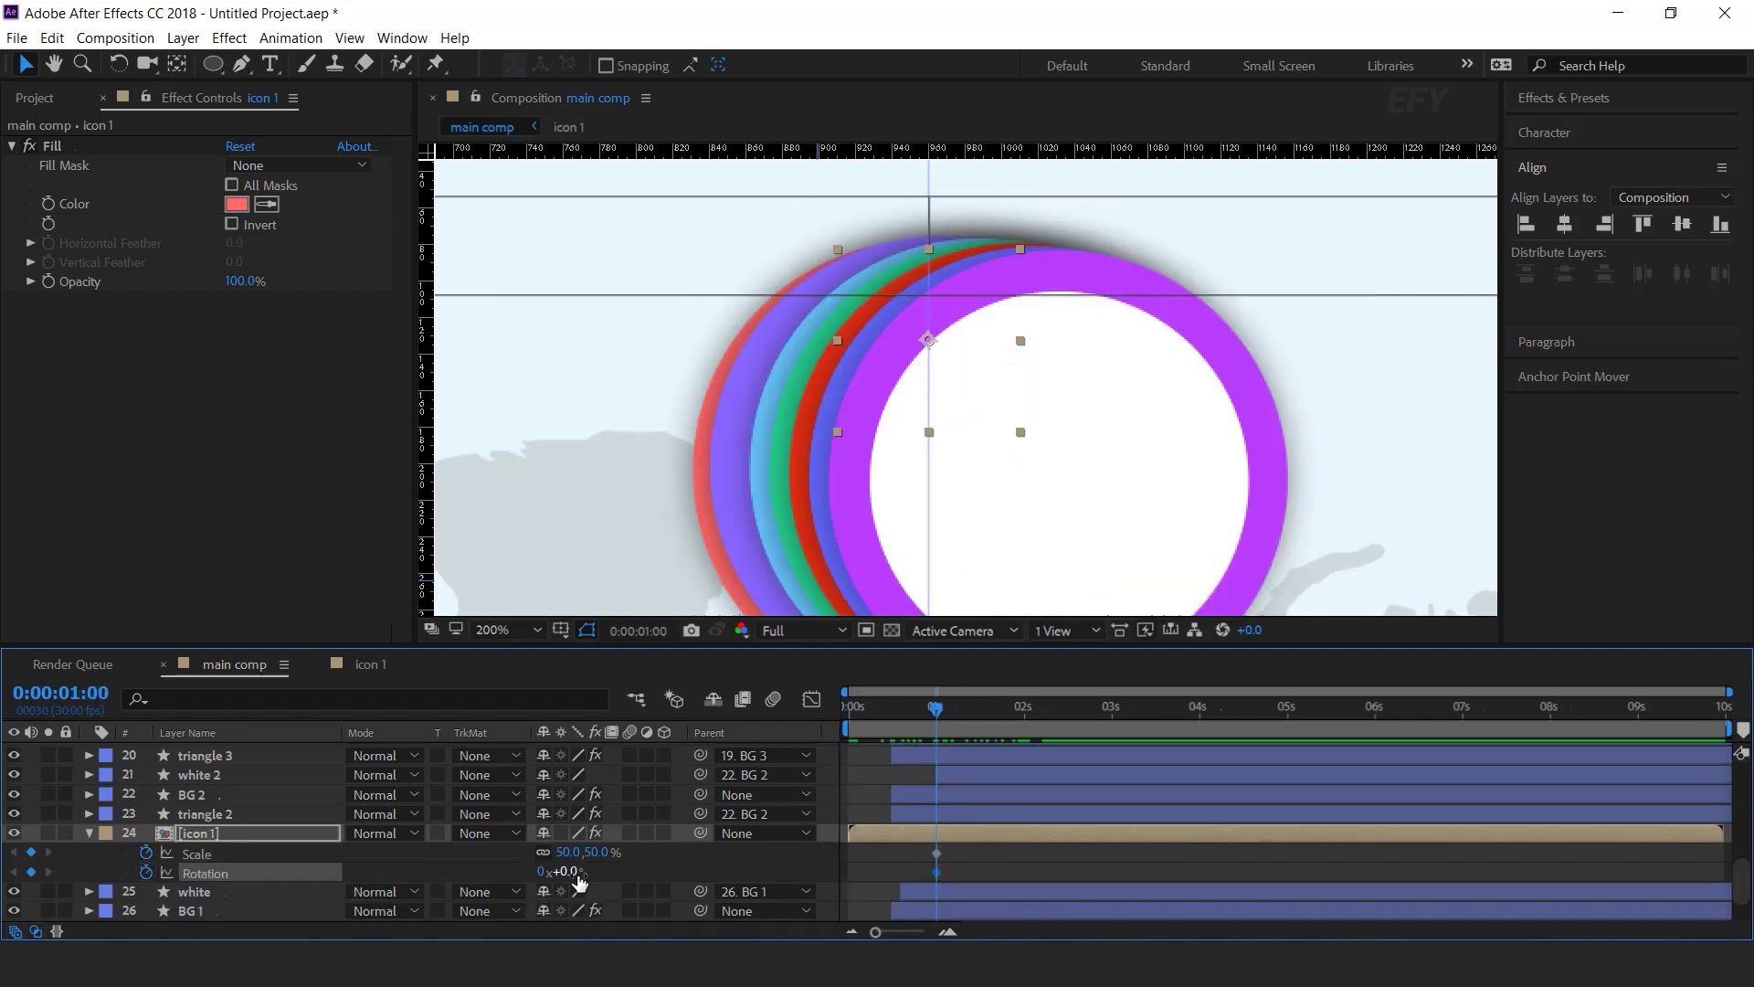
# - Set the icon 1 layer's Scale to 0% and Rotation to -30° at 0:00:00:00
pyautogui.press('Home')
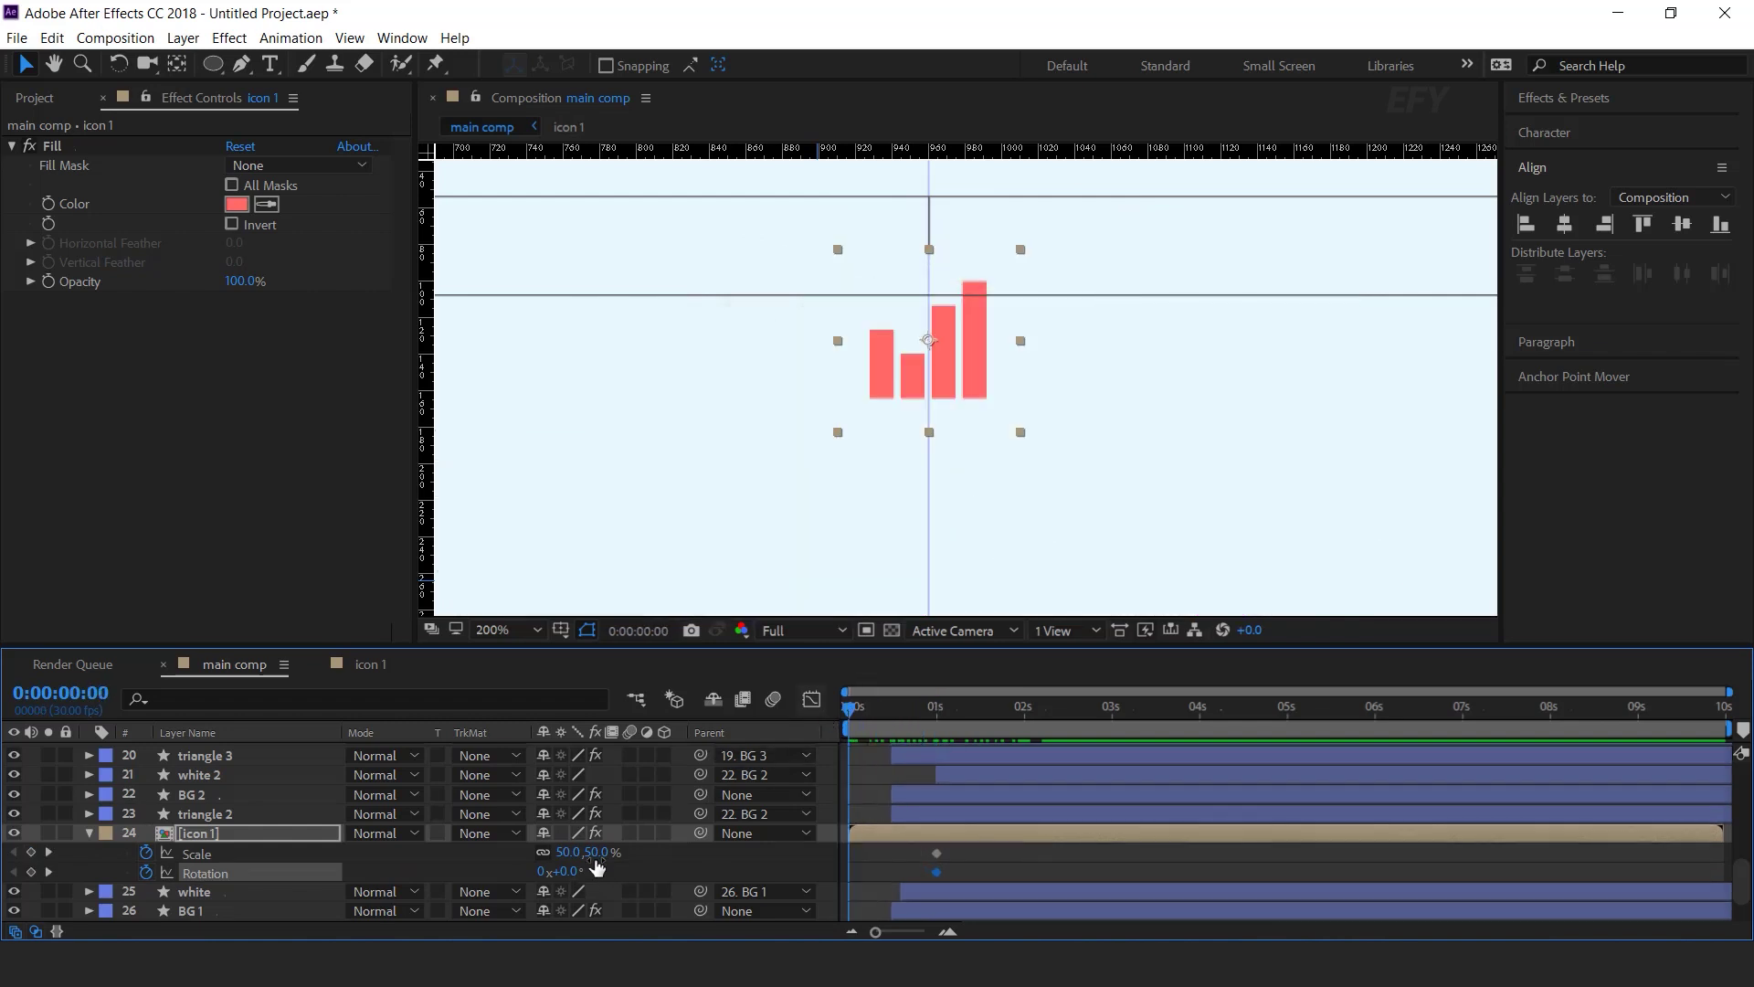
pyautogui.click(598, 852)
pyautogui.write('0')
pyautogui.press('Return')
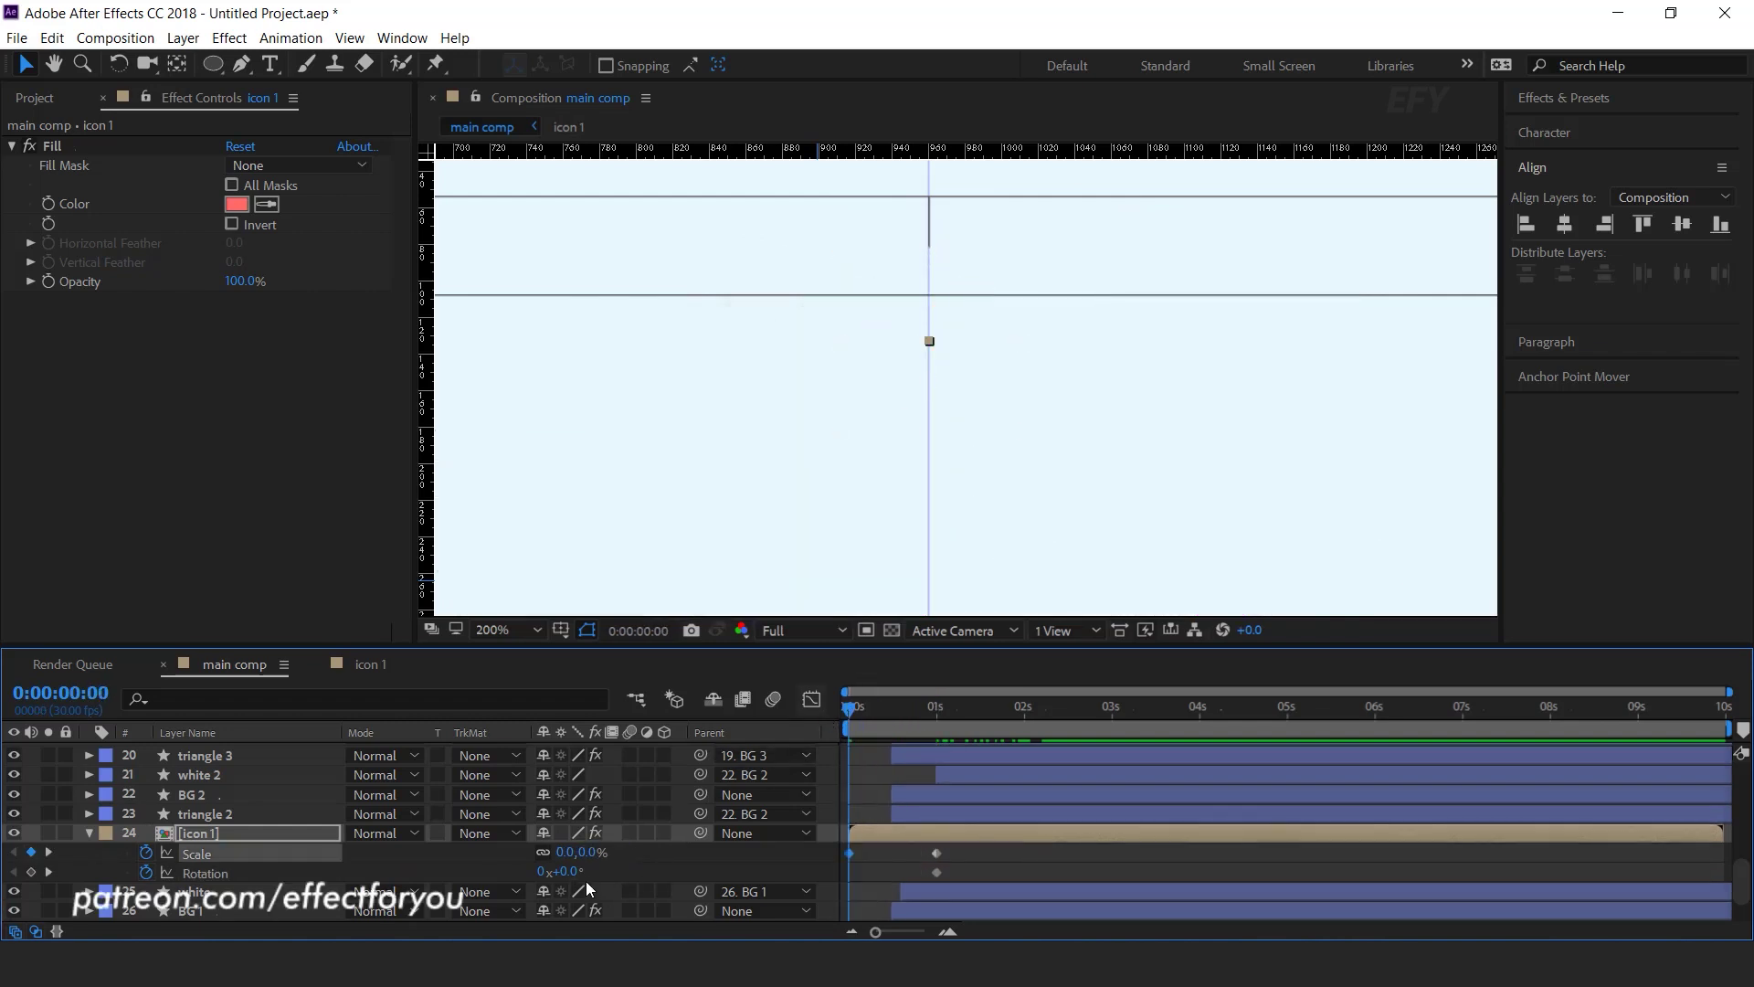
pyautogui.moveTo(564, 872); pyautogui.dragTo(553, 872)
pyautogui.click(568, 871)
pyautogui.write('-30')
pyautogui.press('Return')
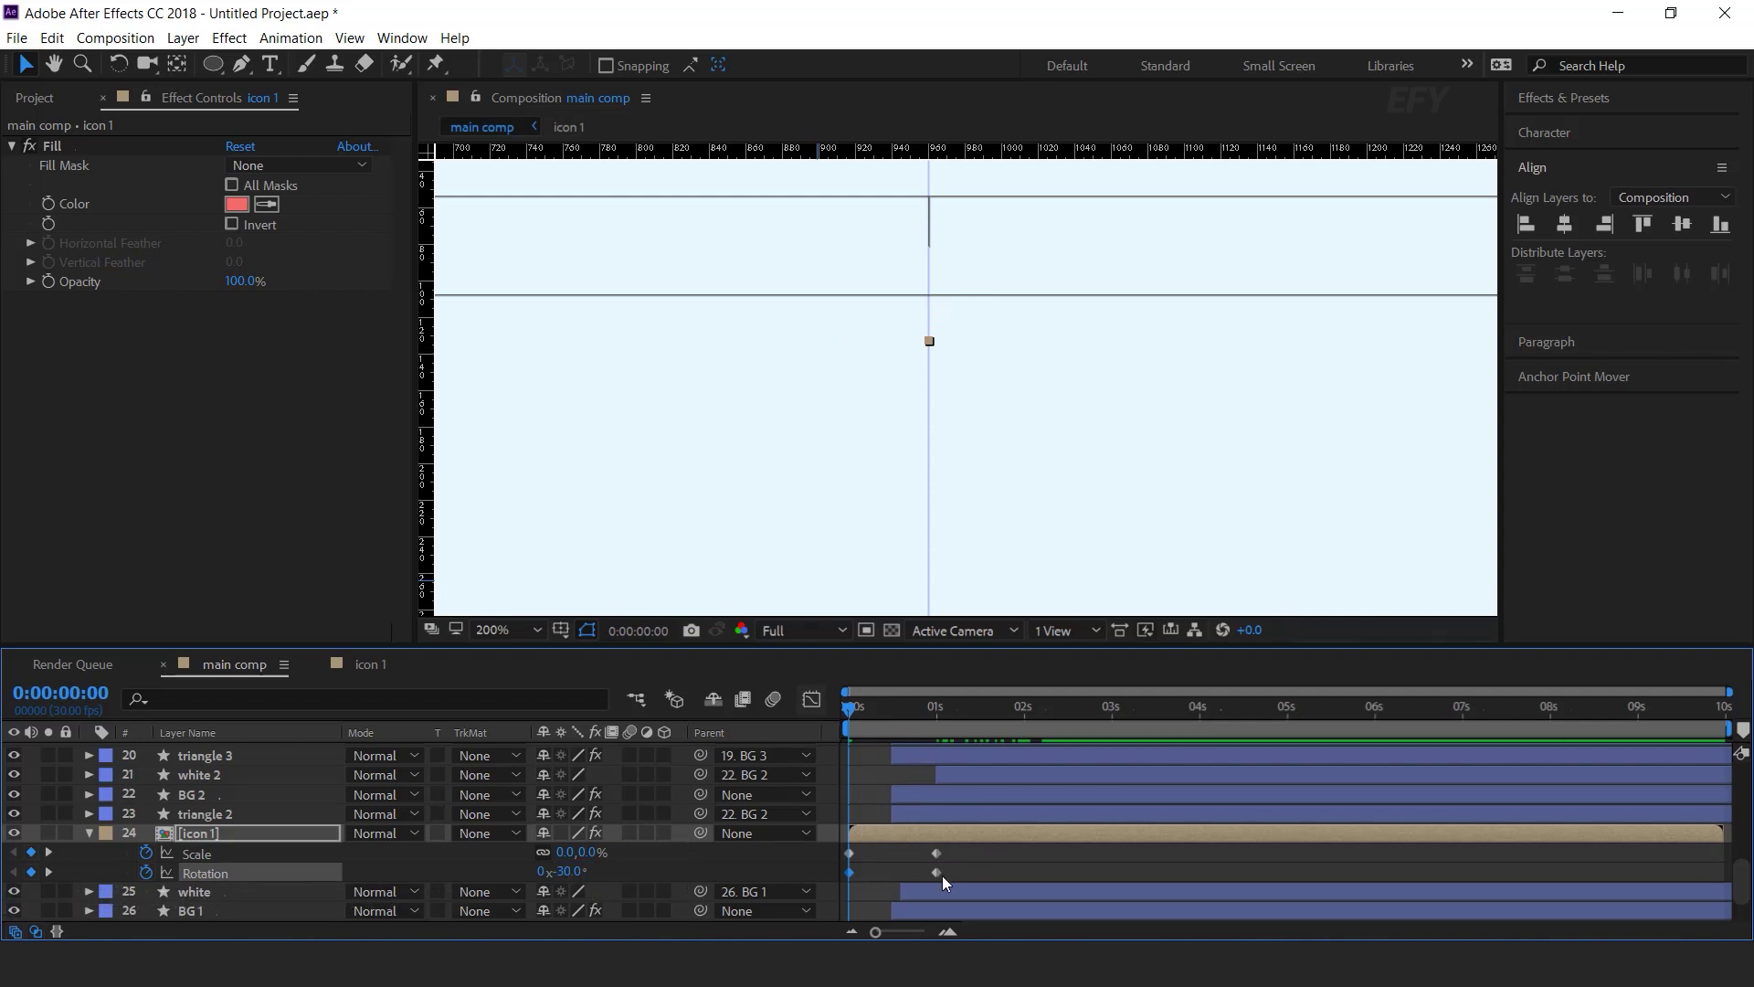
# - Apply Easy Ease to icon 1's ending Scale and Rotation keyframes and lengthen their easing influence in the Graph Editor
pyautogui.moveTo(944, 880); pyautogui.dragTo(934, 848)
pyautogui.rightClick(935, 851)
pyautogui.moveTo(1104, 837)
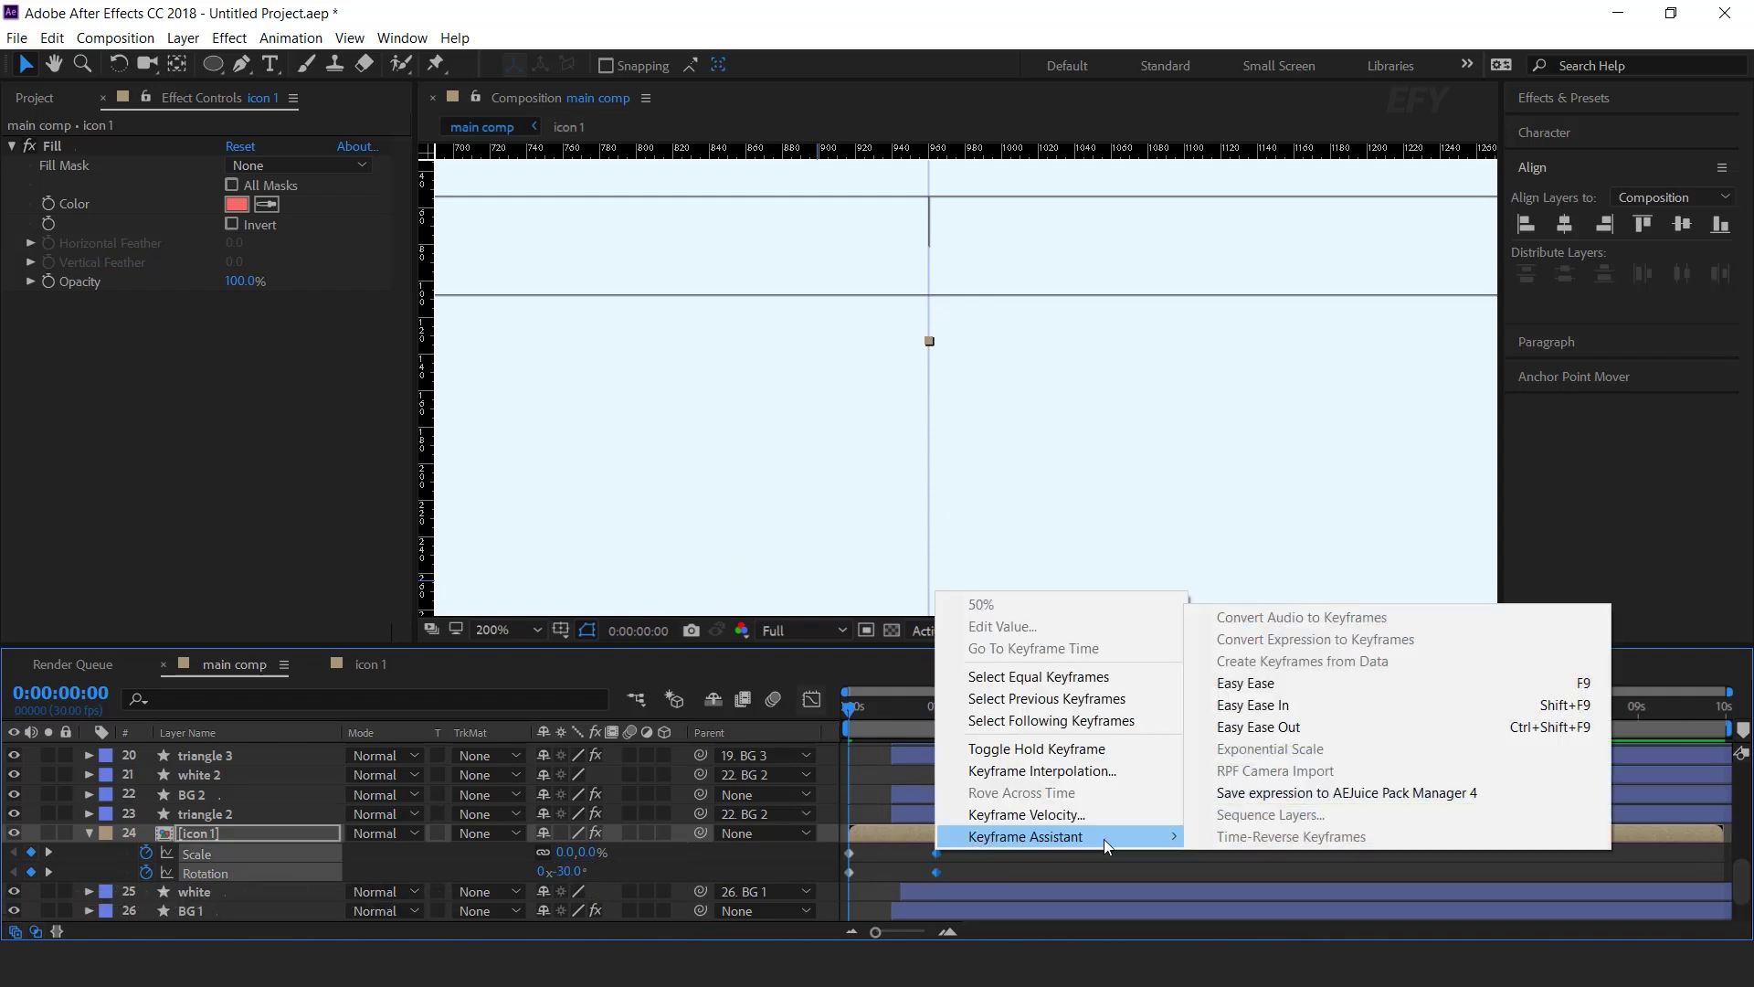
pyautogui.click(1308, 680)
pyautogui.click(811, 699)
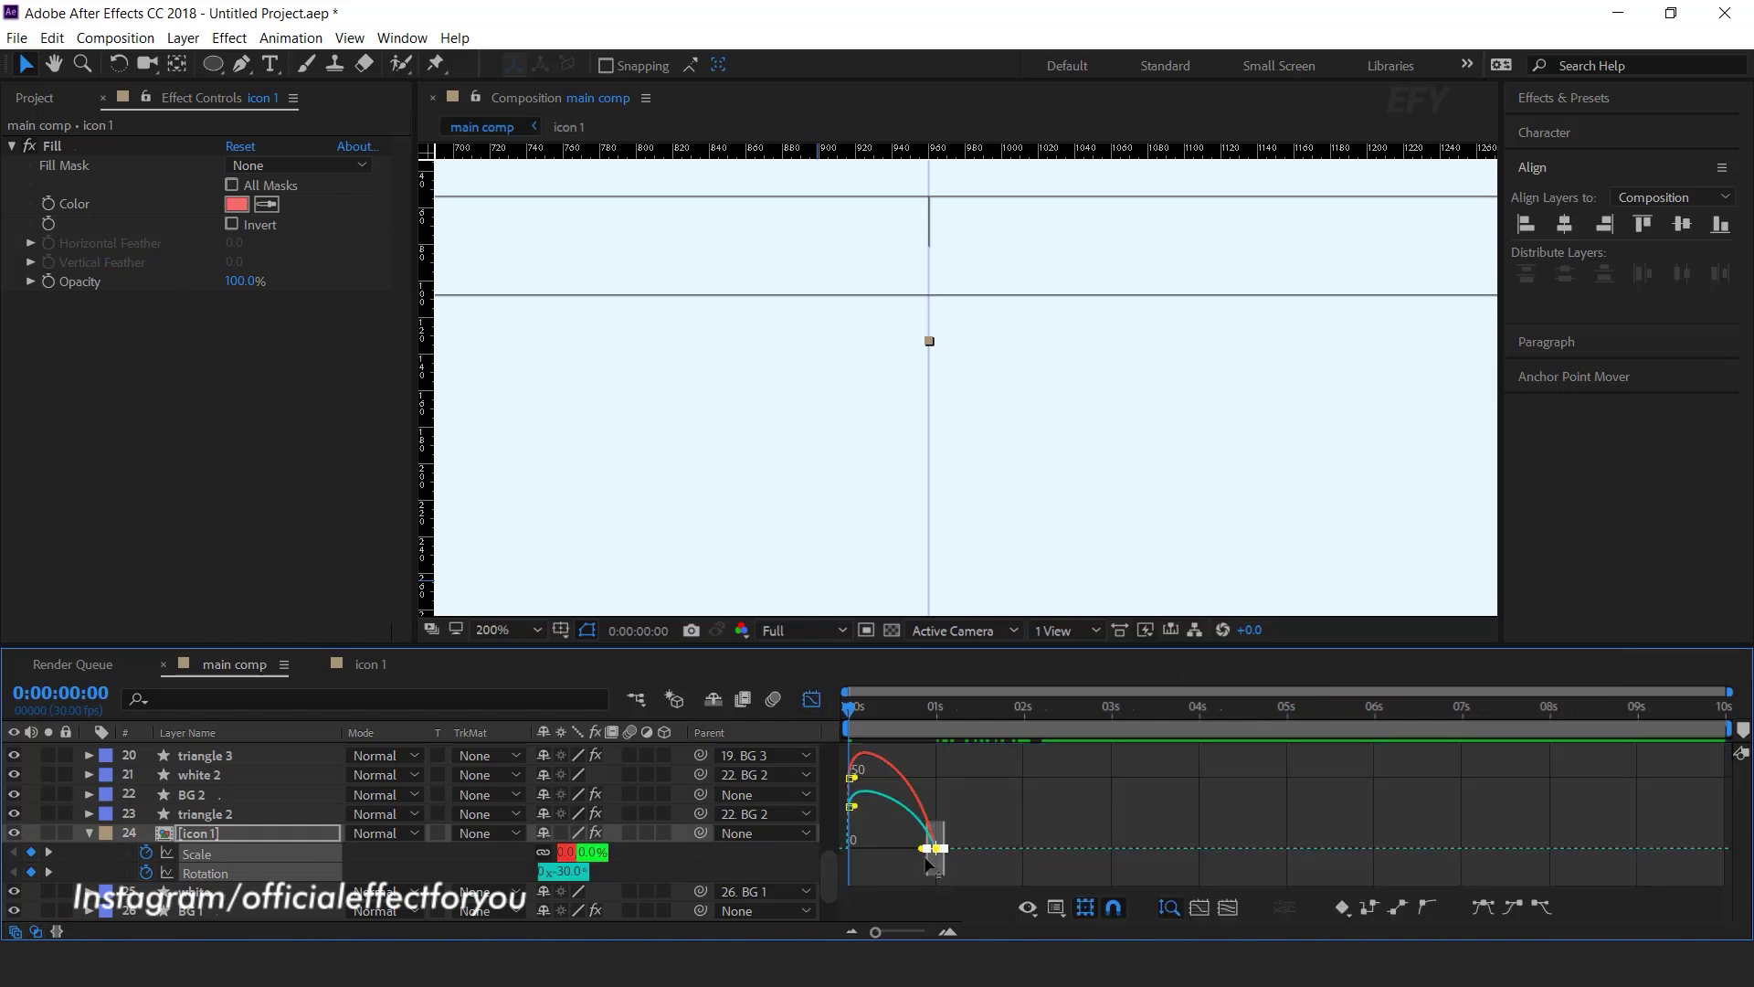
pyautogui.scroll(2, 874, 870)
pyautogui.moveTo(974, 852); pyautogui.dragTo(899, 858)
pyautogui.click(812, 700)
pyautogui.scroll(-2, 913, 826)
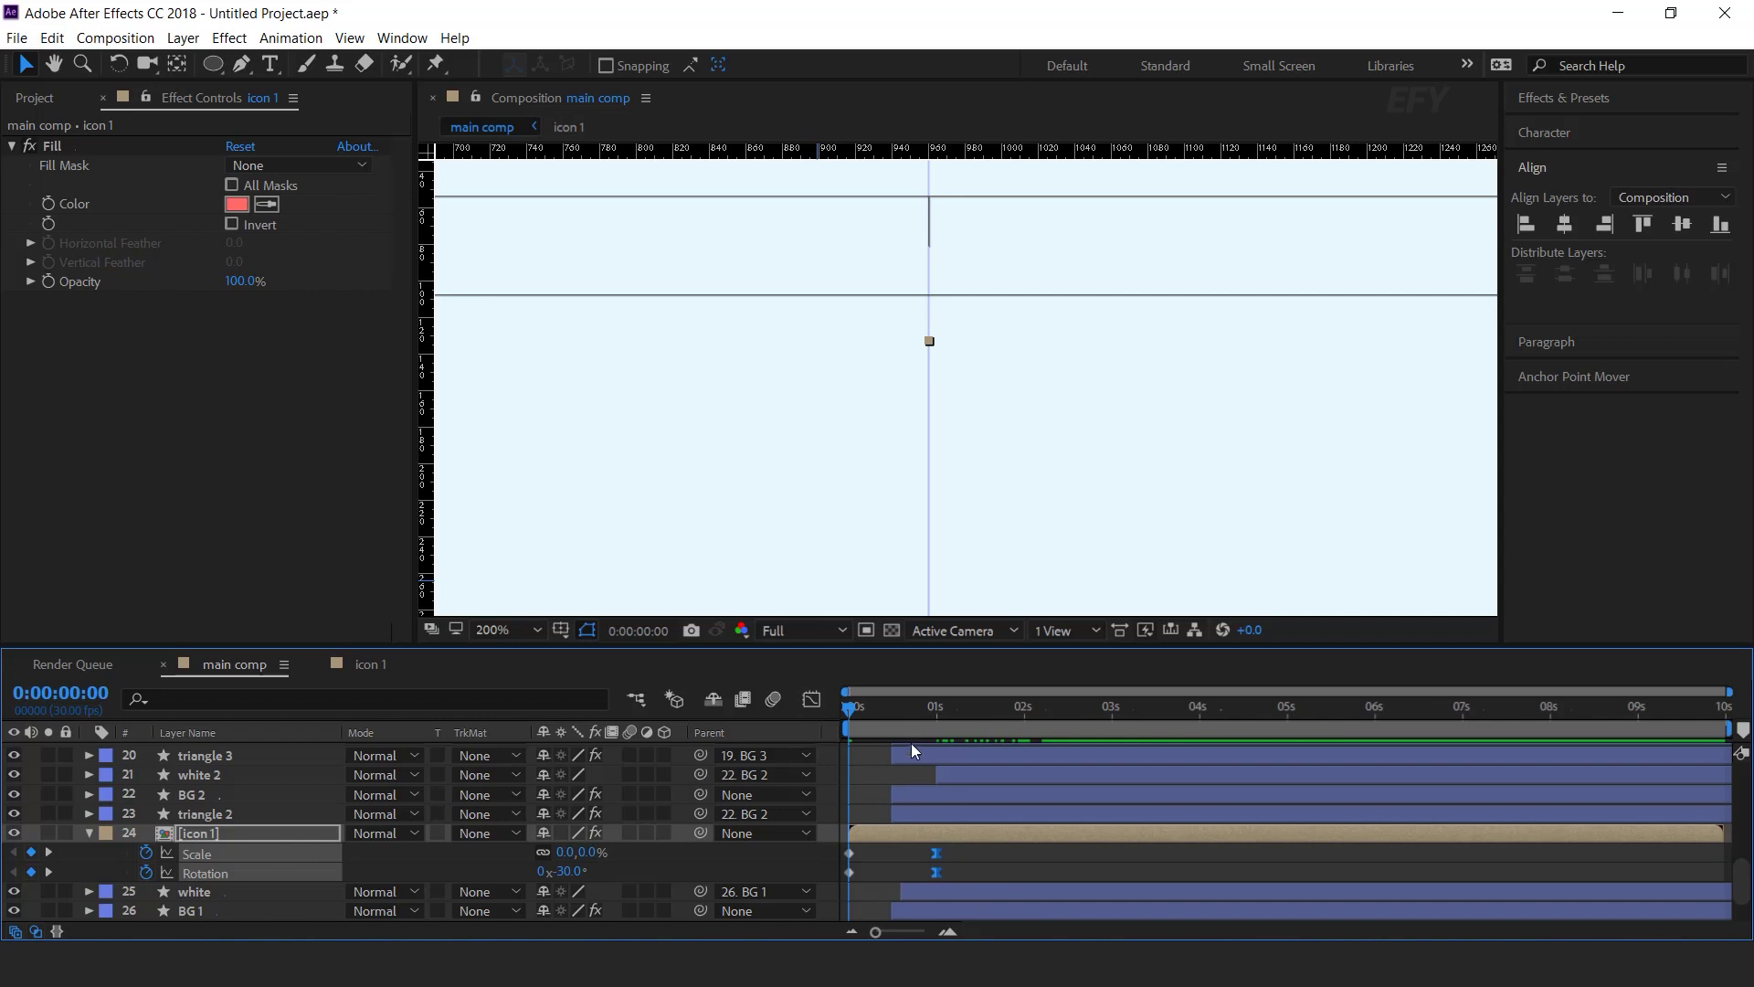
# - Play back the comp from the start to examine the eased icon animation
pyautogui.press('Home')
pyautogui.press('space')
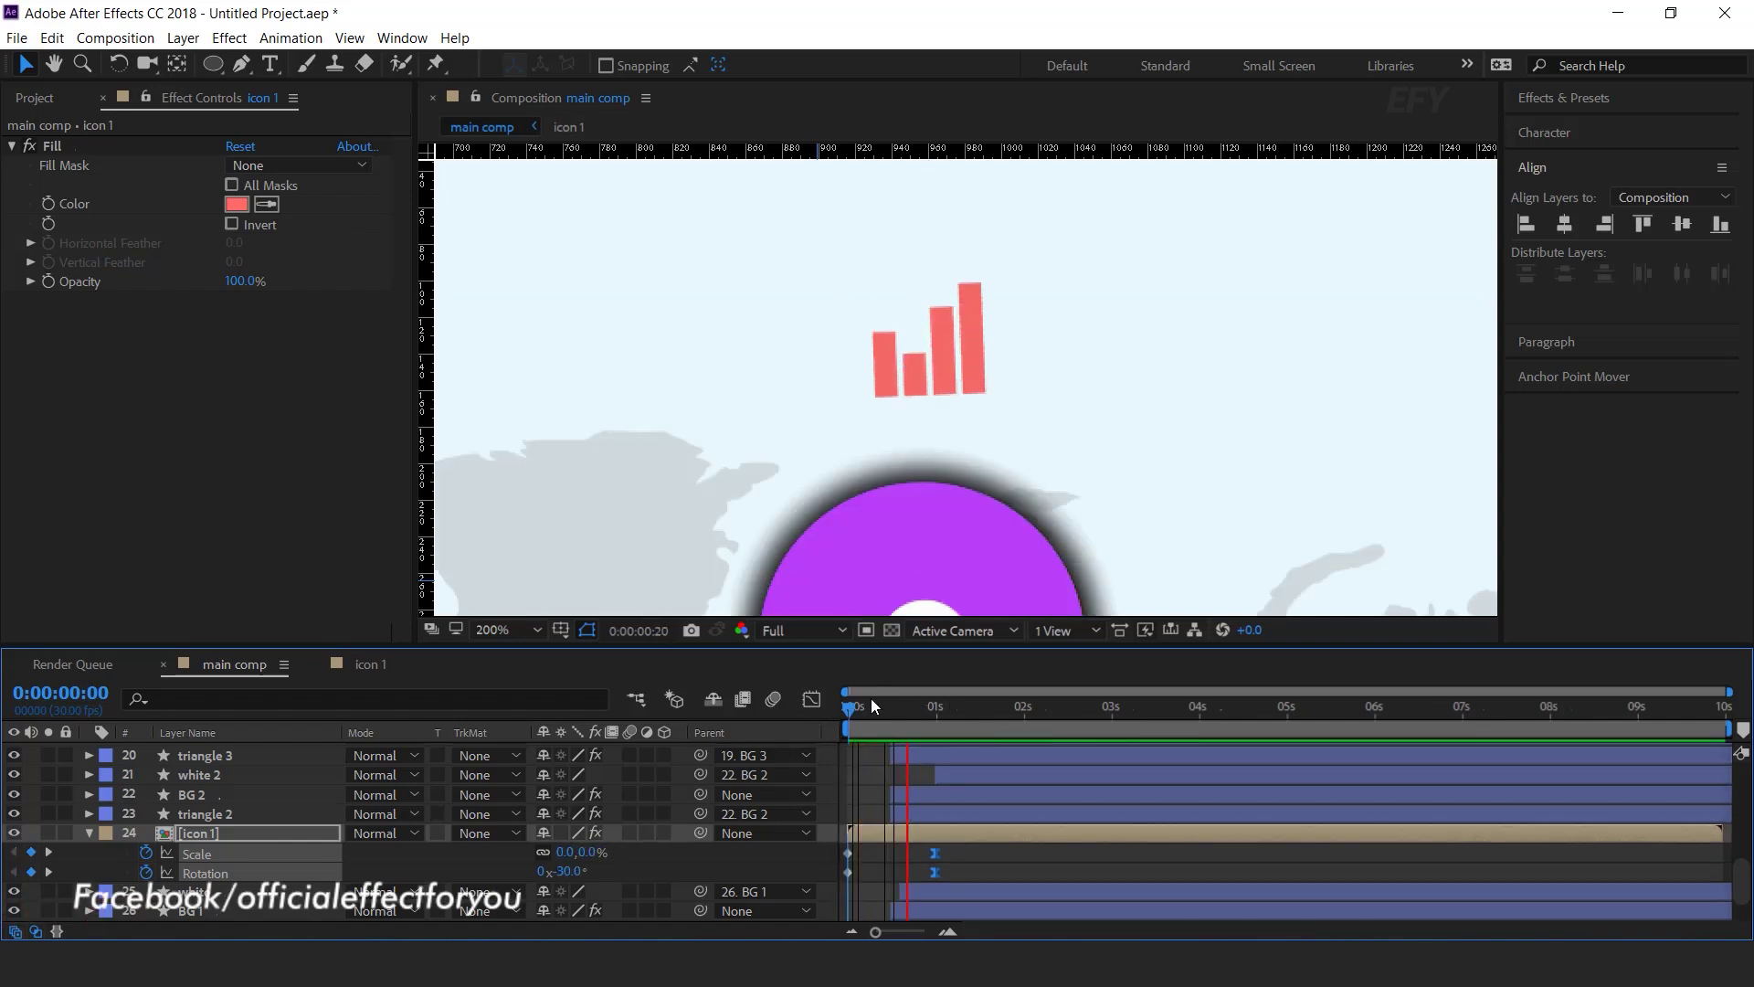
pyautogui.press('space')
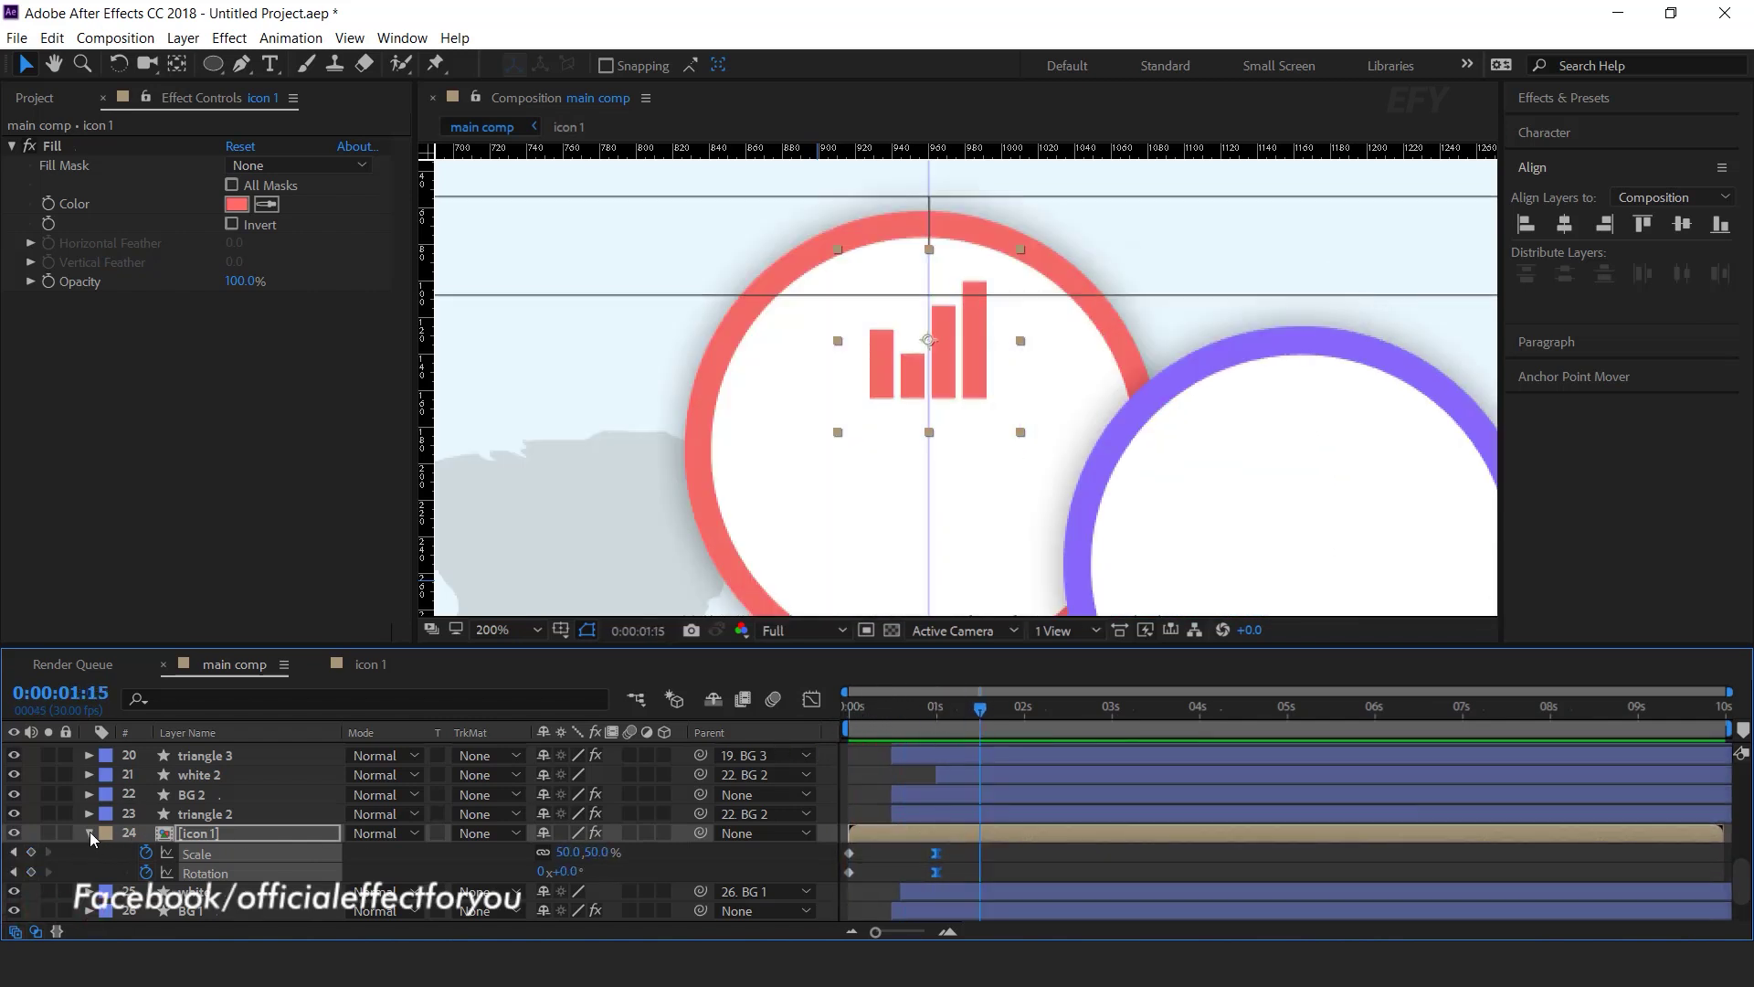
# - Shift the icon 1 layer to start at about 1 second and play back its appearance inside the circle
pyautogui.moveTo(1071, 832); pyautogui.dragTo(1123, 831)
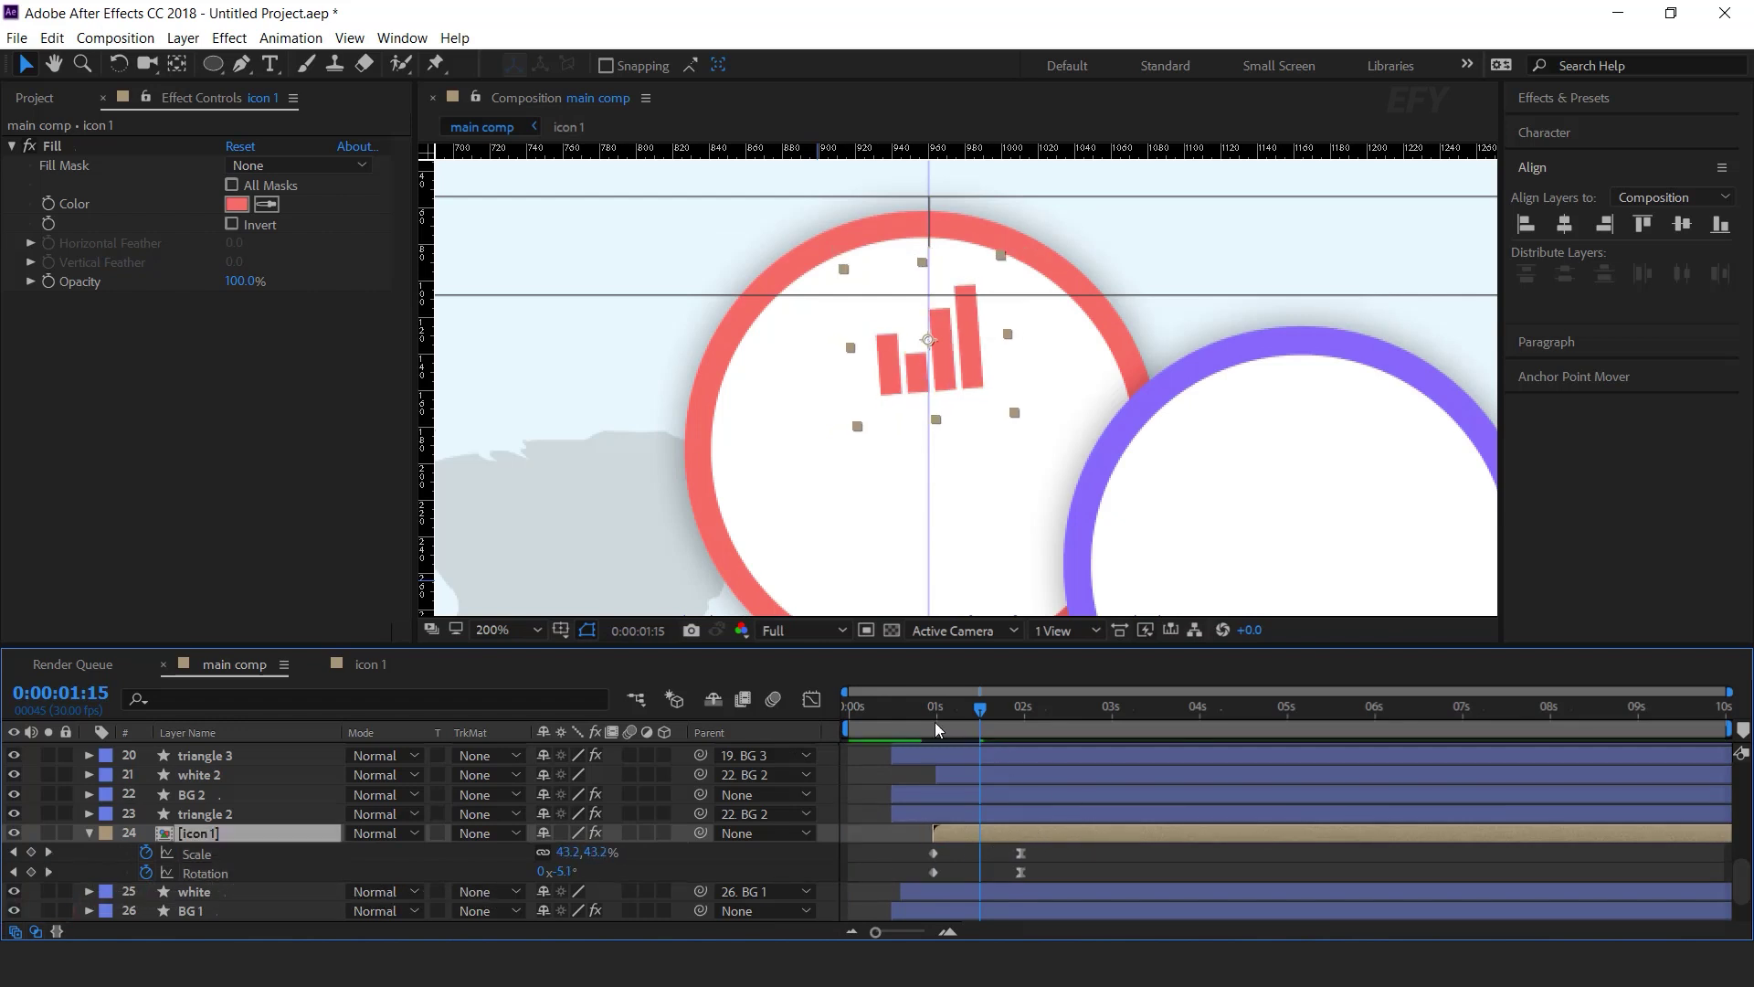
pyautogui.scroll(-2, 969, 421)
pyautogui.press('space')
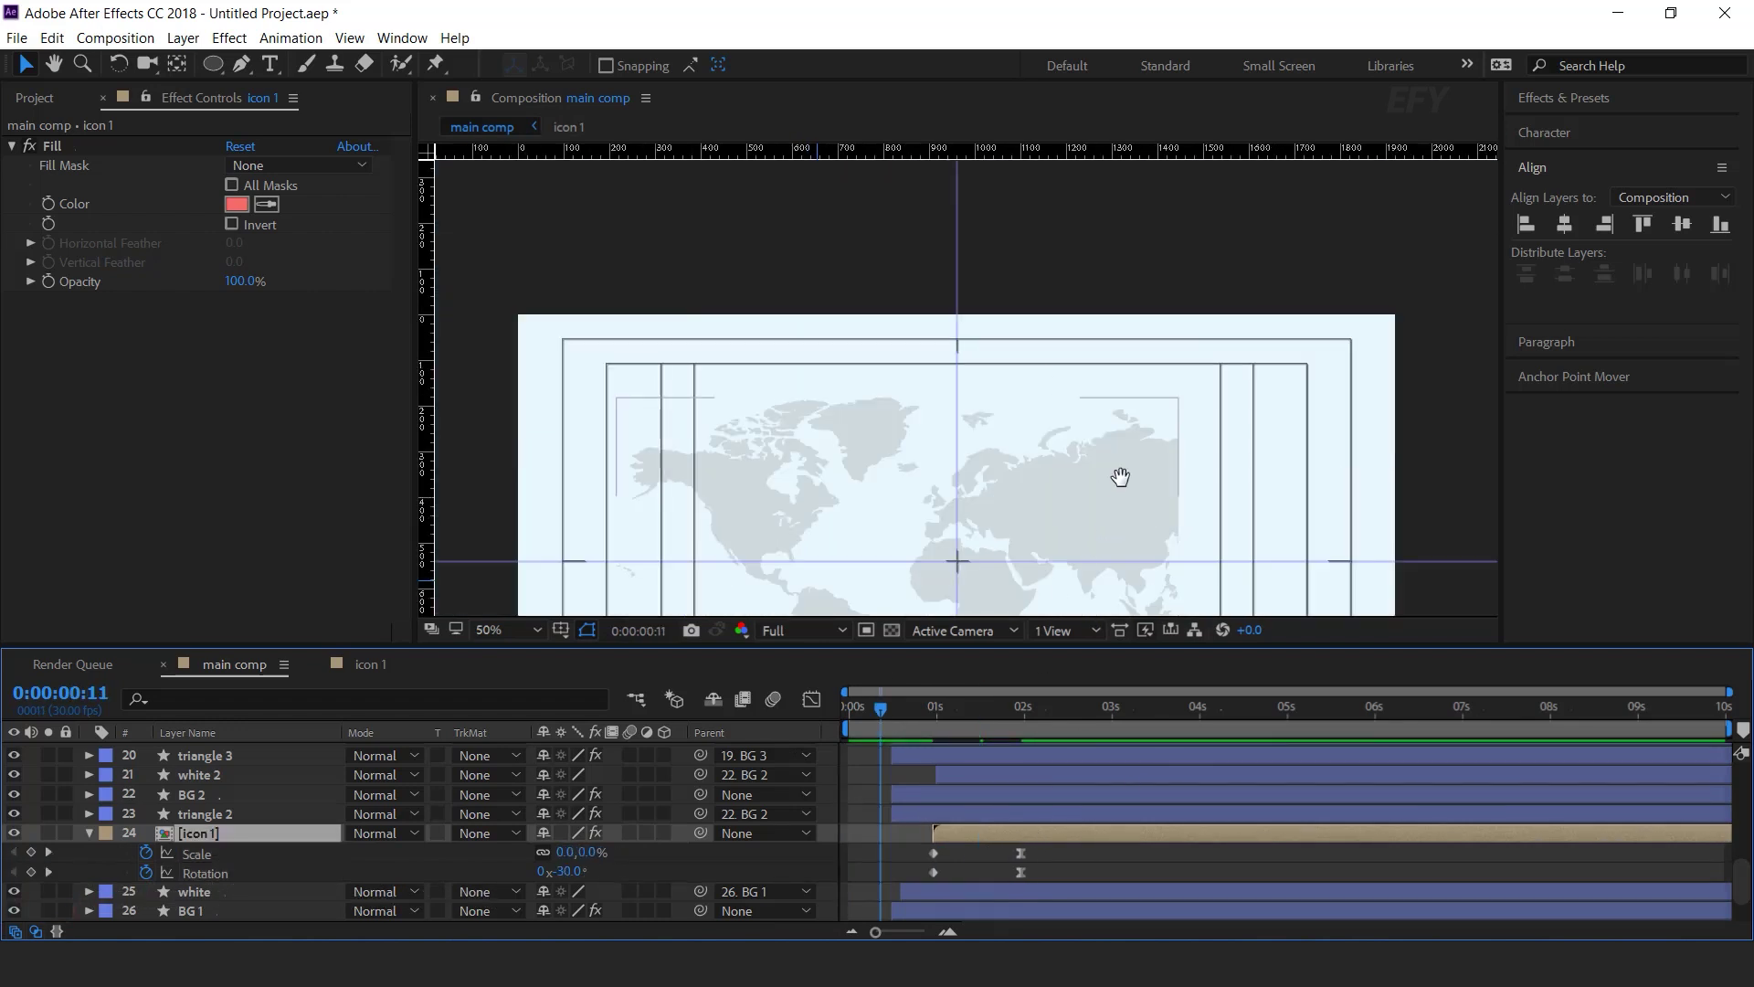
pyautogui.moveTo(1179, 597); pyautogui.dragTo(1269, 518)
pyautogui.press('v')
pyautogui.press('space')
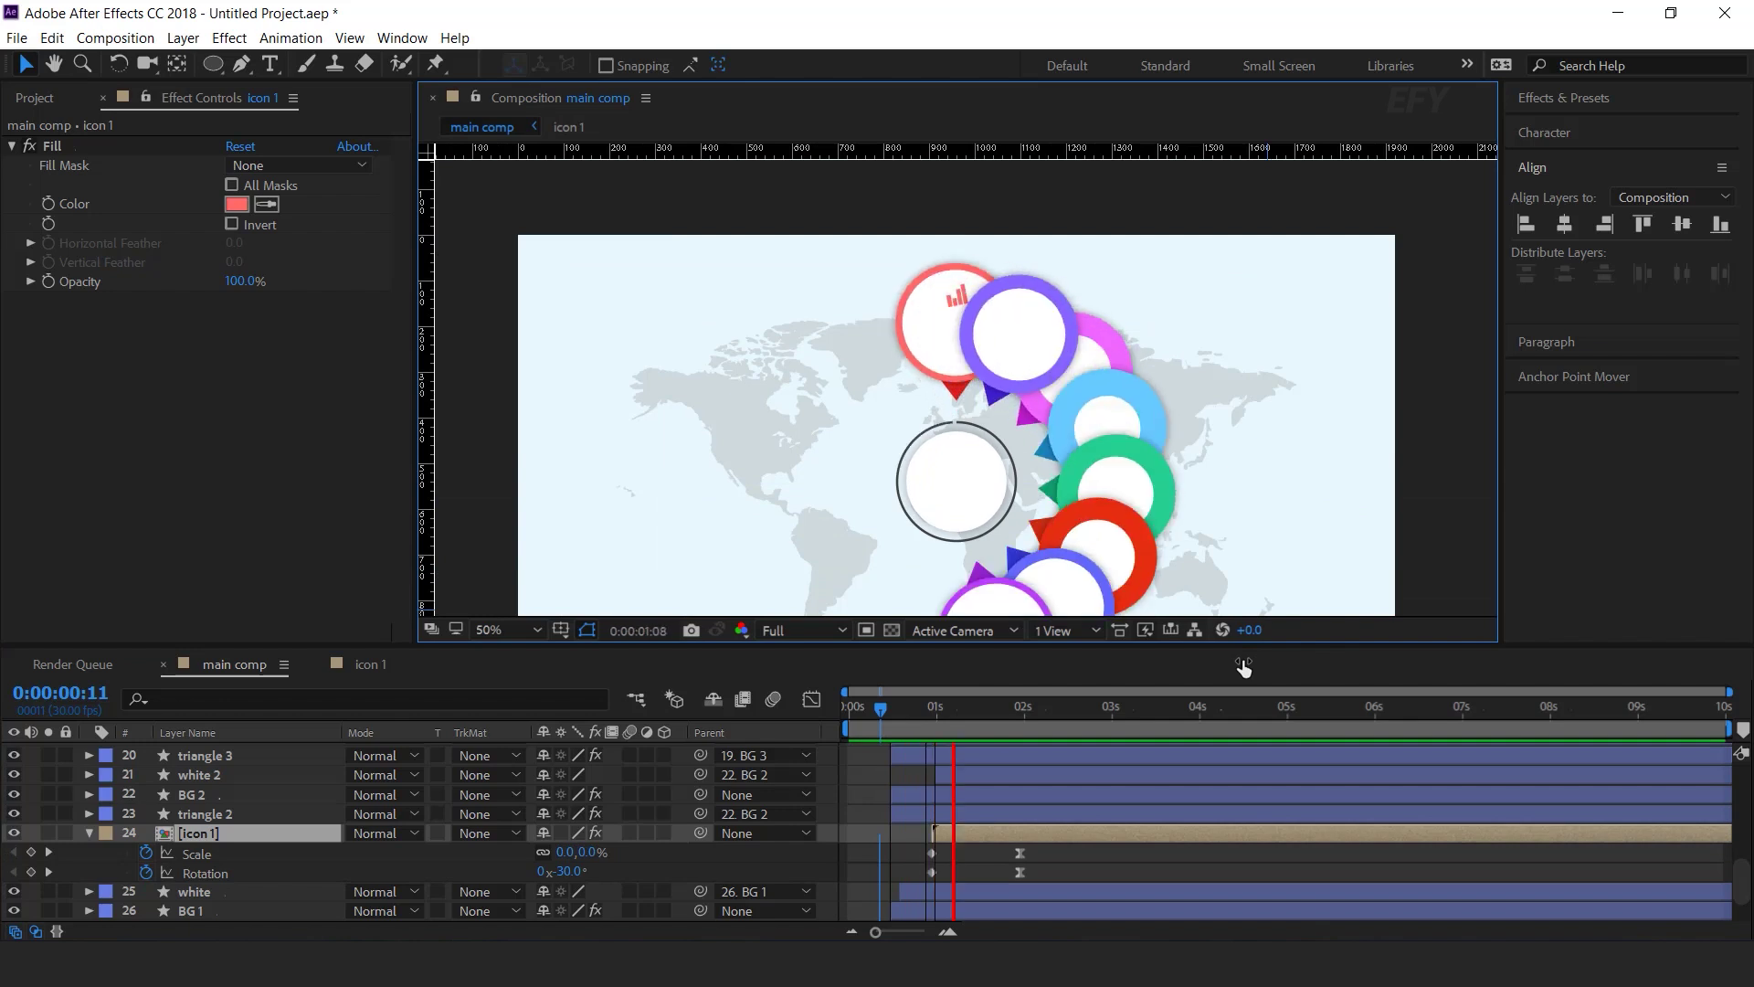
# - Move icon 1's ending Scale and Rotation keyframes earlier, to about 0:00:01:18, and play back the faster animation
pyautogui.moveTo(899, 709); pyautogui.dragTo(921, 717)
pyautogui.press('=')
pyautogui.moveTo(1037, 845); pyautogui.dragTo(1140, 874)
pyautogui.press('space')
pyautogui.moveTo(1087, 711); pyautogui.dragTo(1111, 711)
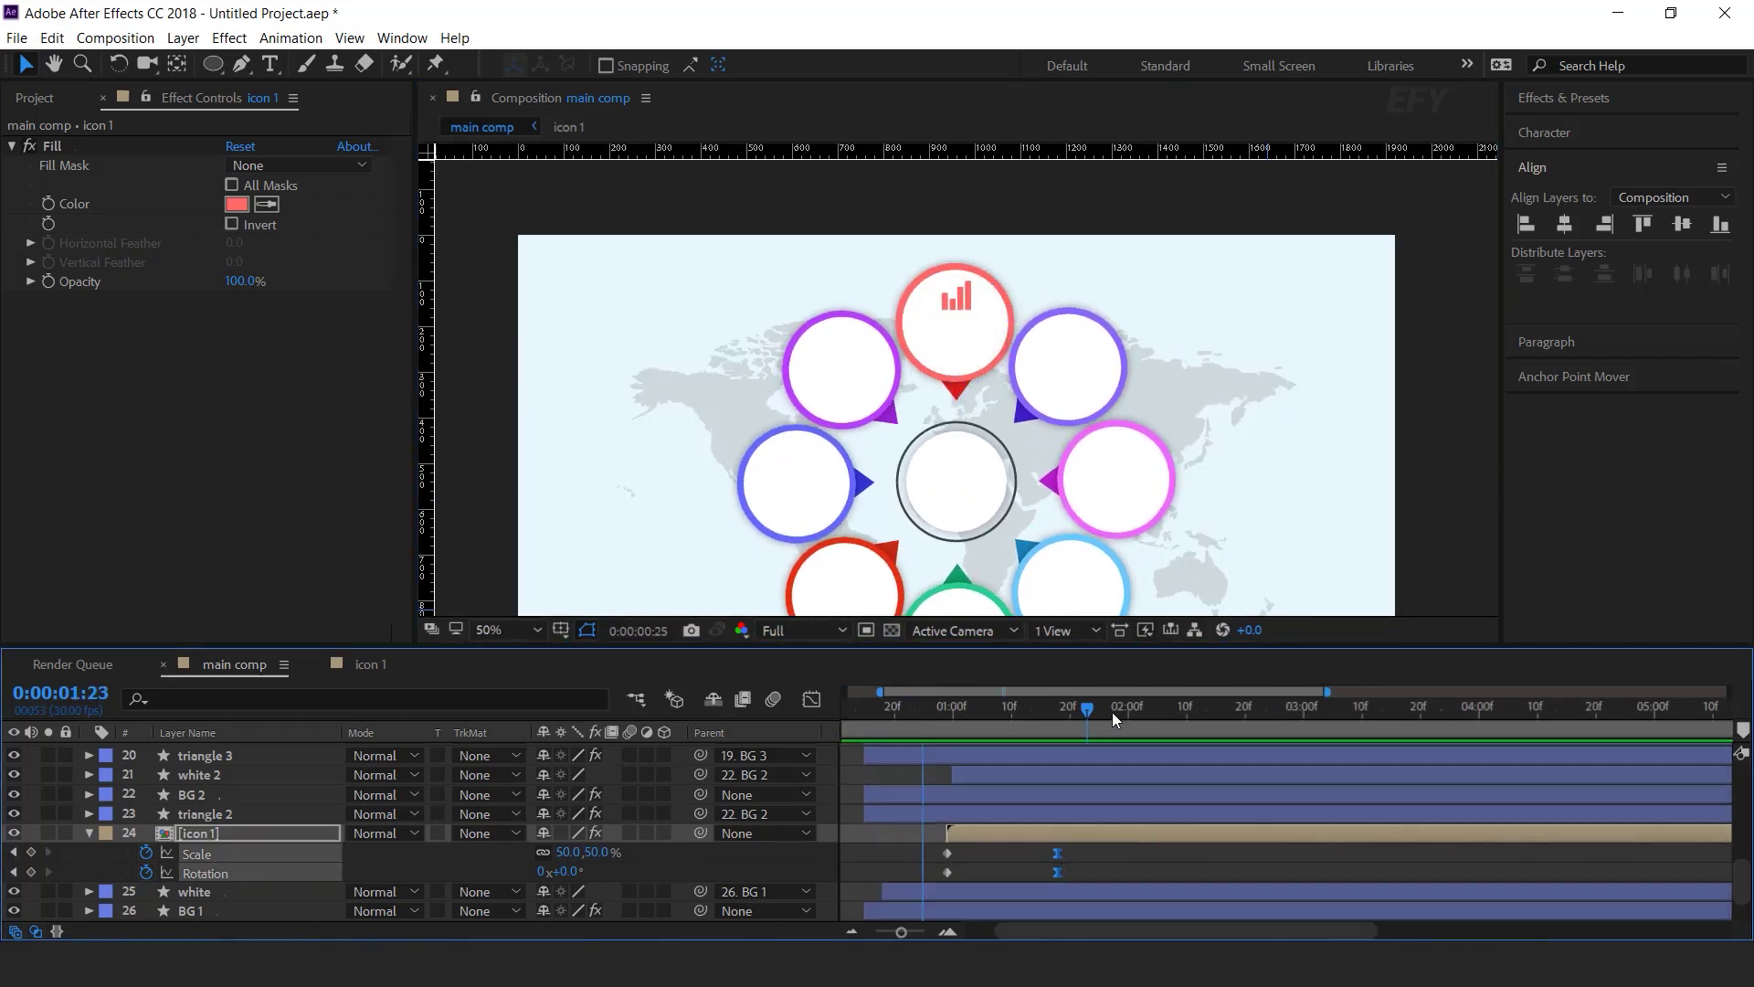
pyautogui.click(90, 833)
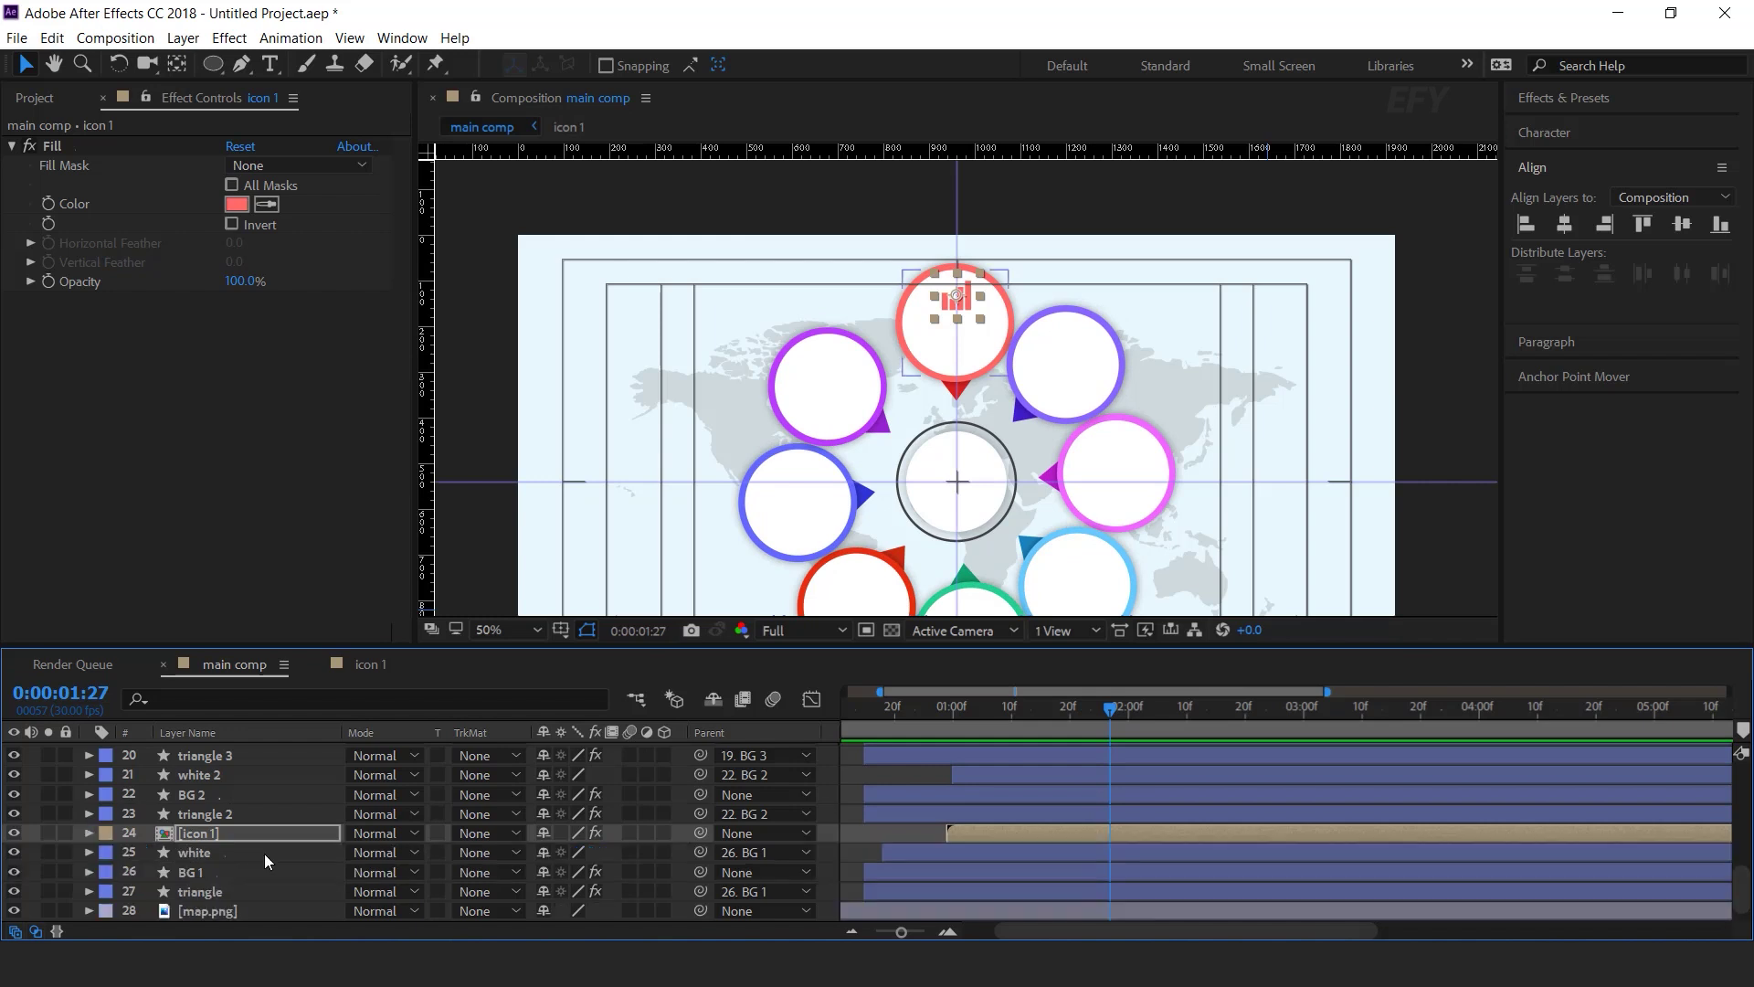
# - Duplicate the icon 1 layer, stack the copy above white 2 and move it into the upper part of the pink circle
pyautogui.click(201, 835)
pyautogui.hotkey('ctrl', 'd')
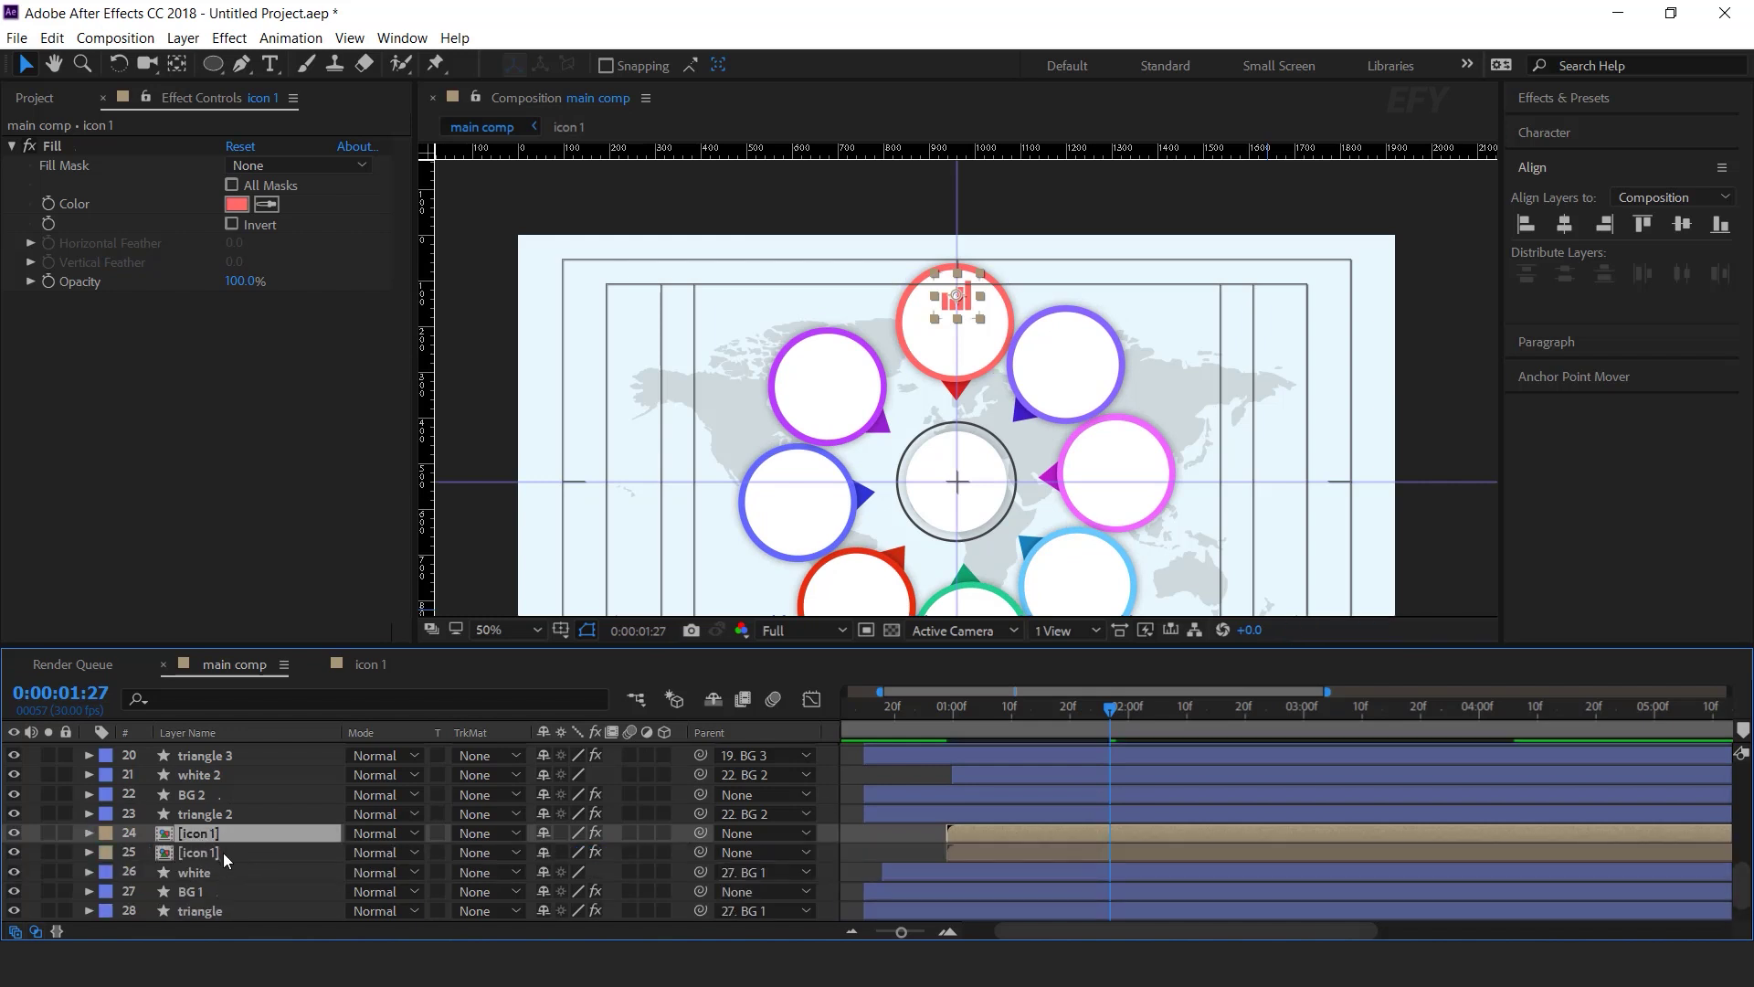
pyautogui.scroll(3, 223, 852)
pyautogui.moveTo(201, 891); pyautogui.dragTo(212, 825)
pyautogui.scroll(1, 1100, 378)
pyautogui.moveTo(969, 301); pyautogui.dragTo(1132, 503)
pyautogui.scroll(1, 1142, 509)
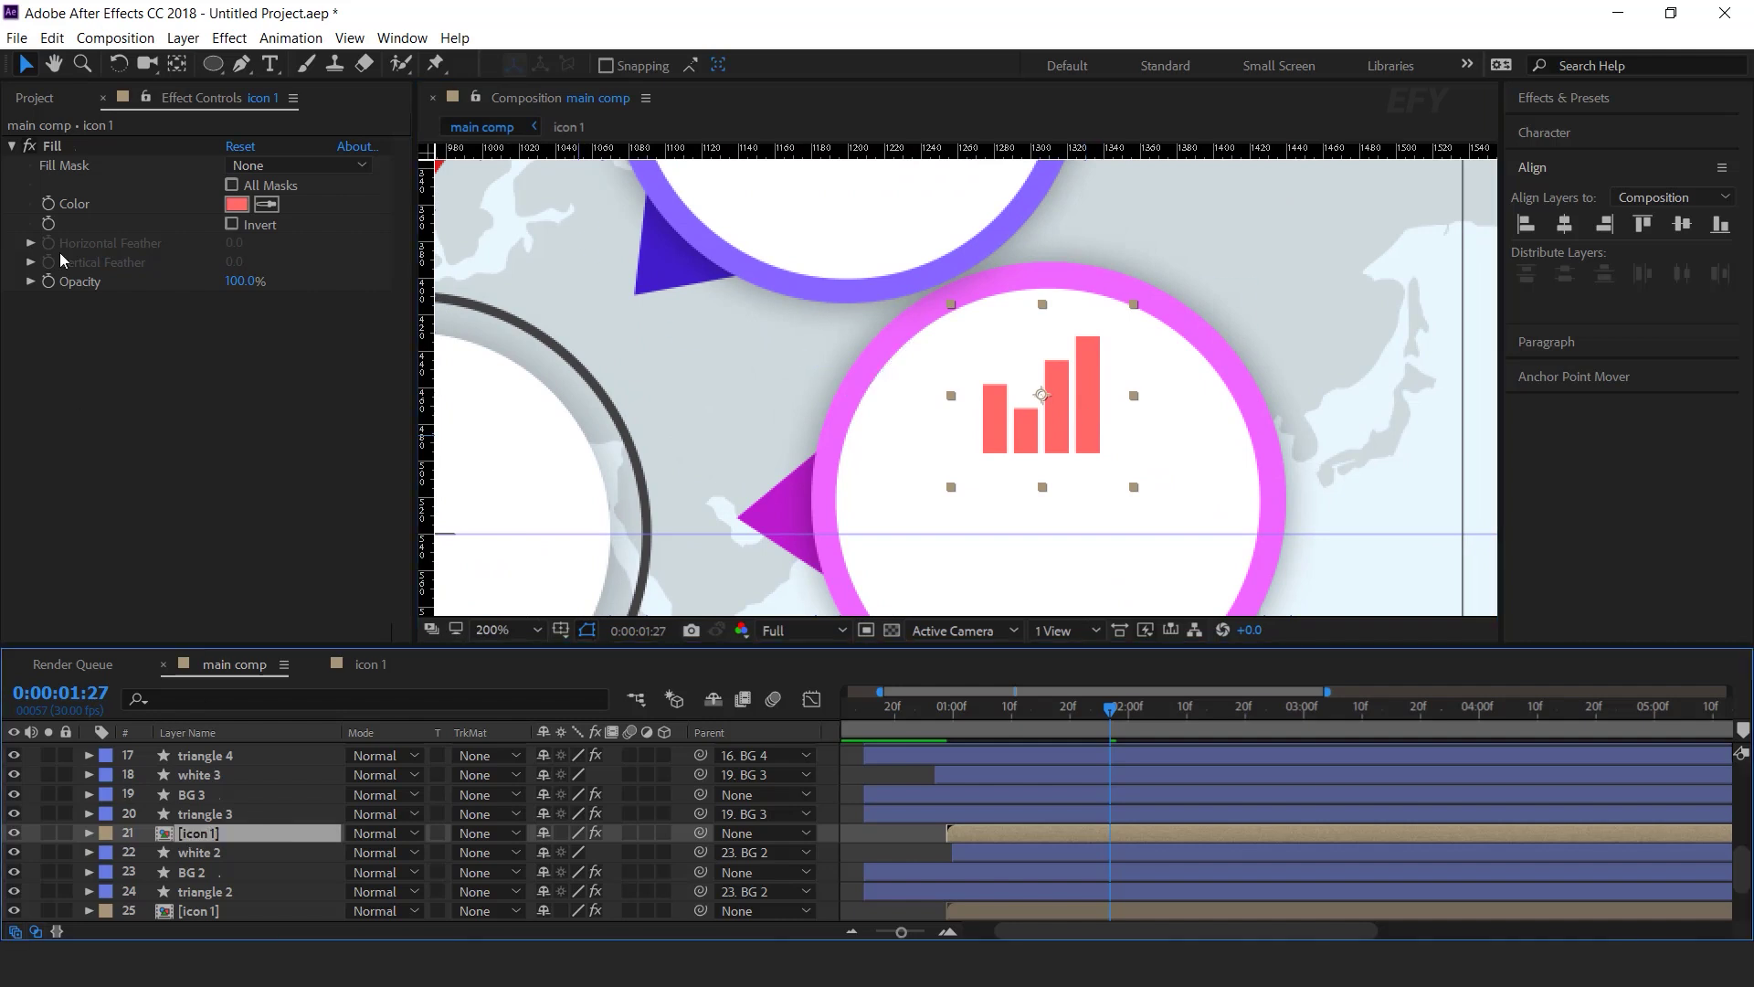
# - Duplicate the icon 1 comp, replace the pink circle's icon layer with the copy and open that comp
pyautogui.click(34, 98)
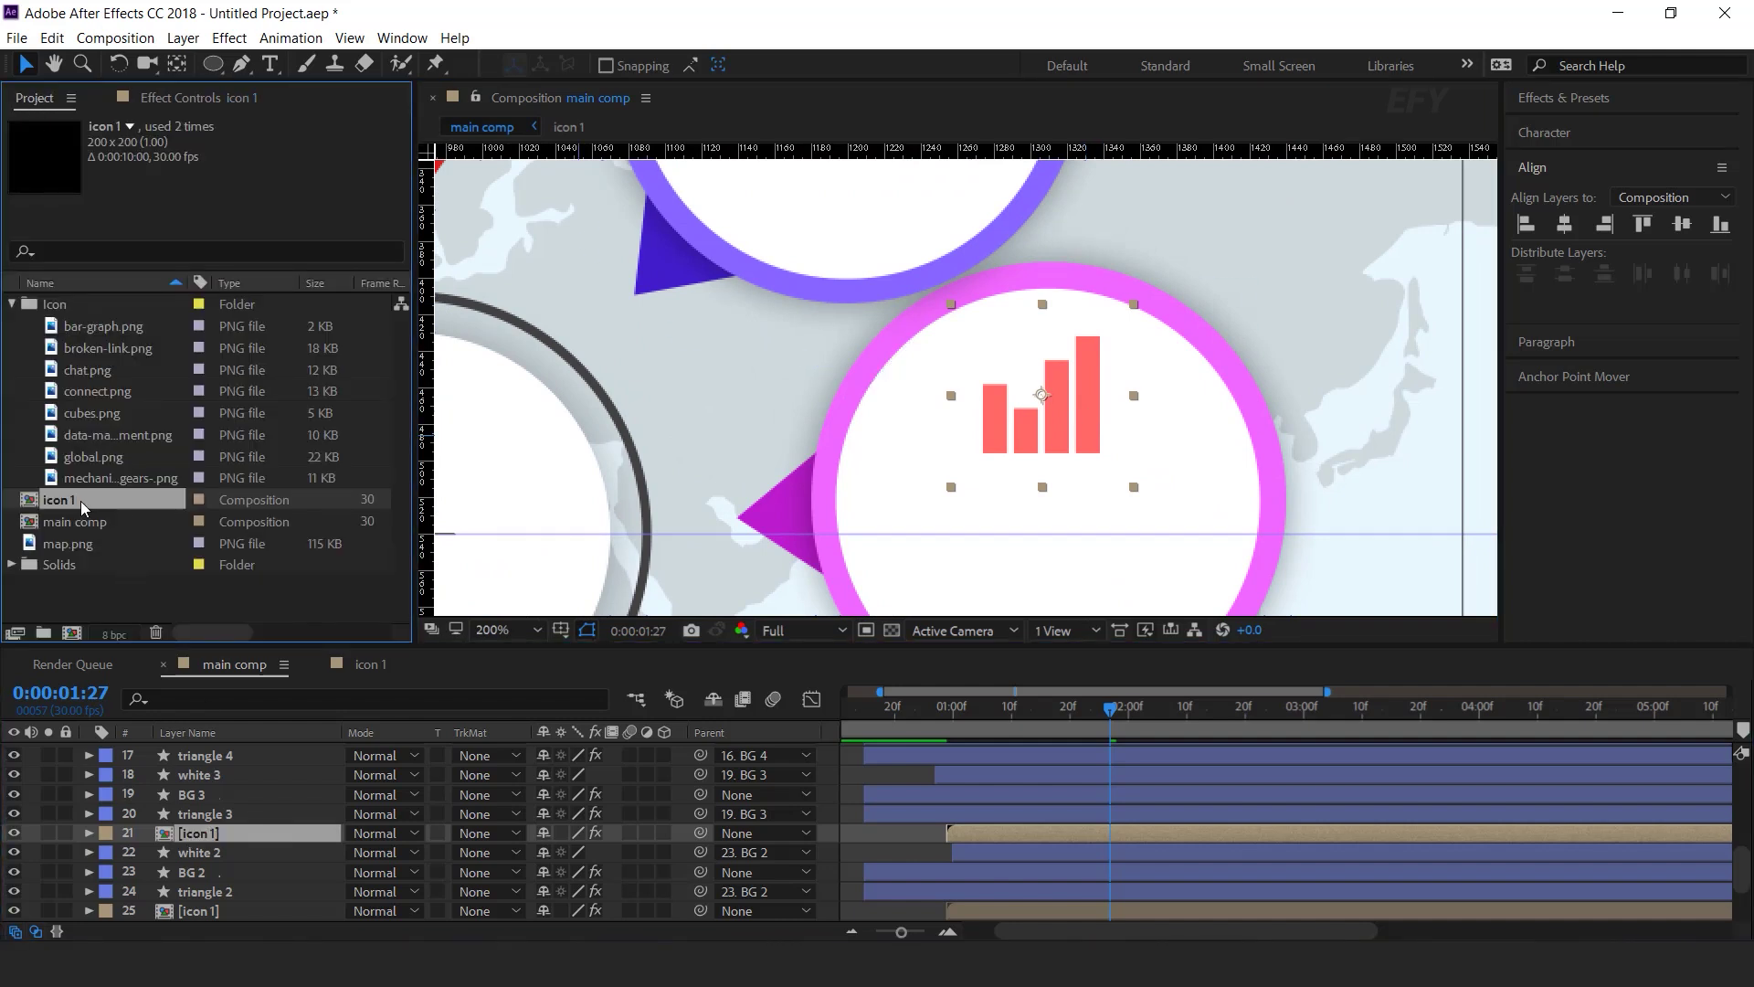
pyautogui.hotkey('ctrl', 'd')
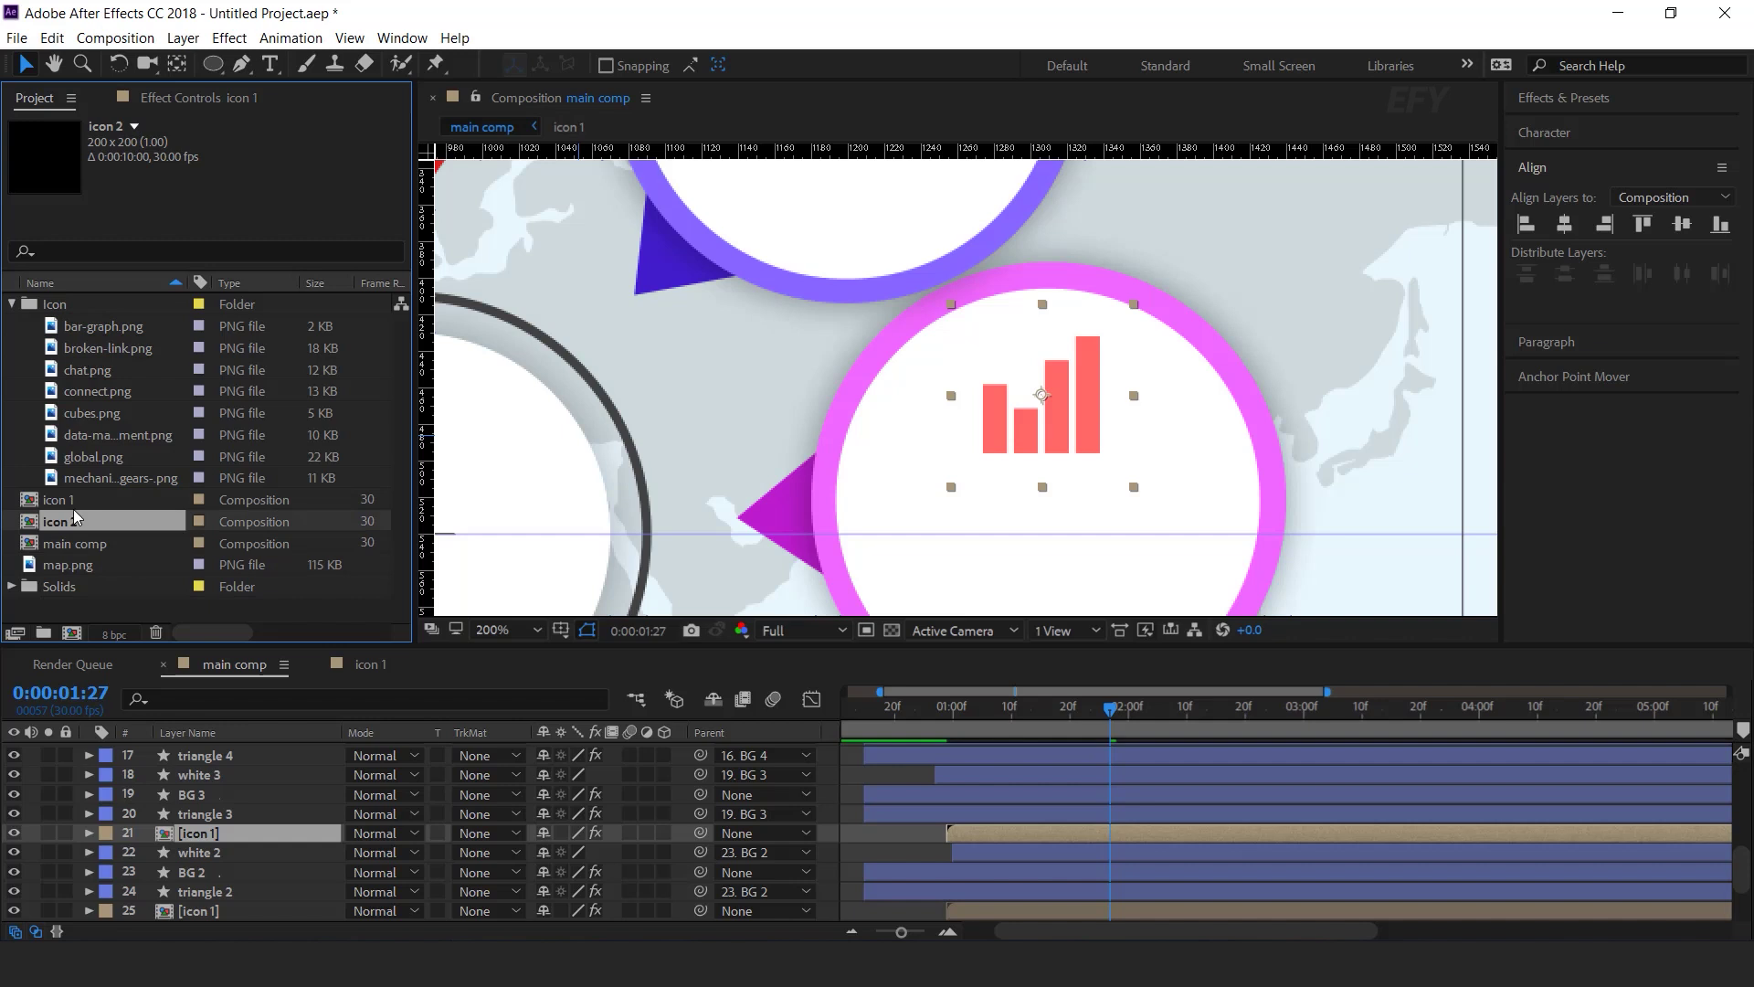
pyautogui.moveTo(64, 523); pyautogui.dragTo(213, 842)
pyautogui.doubleClick(213, 843)
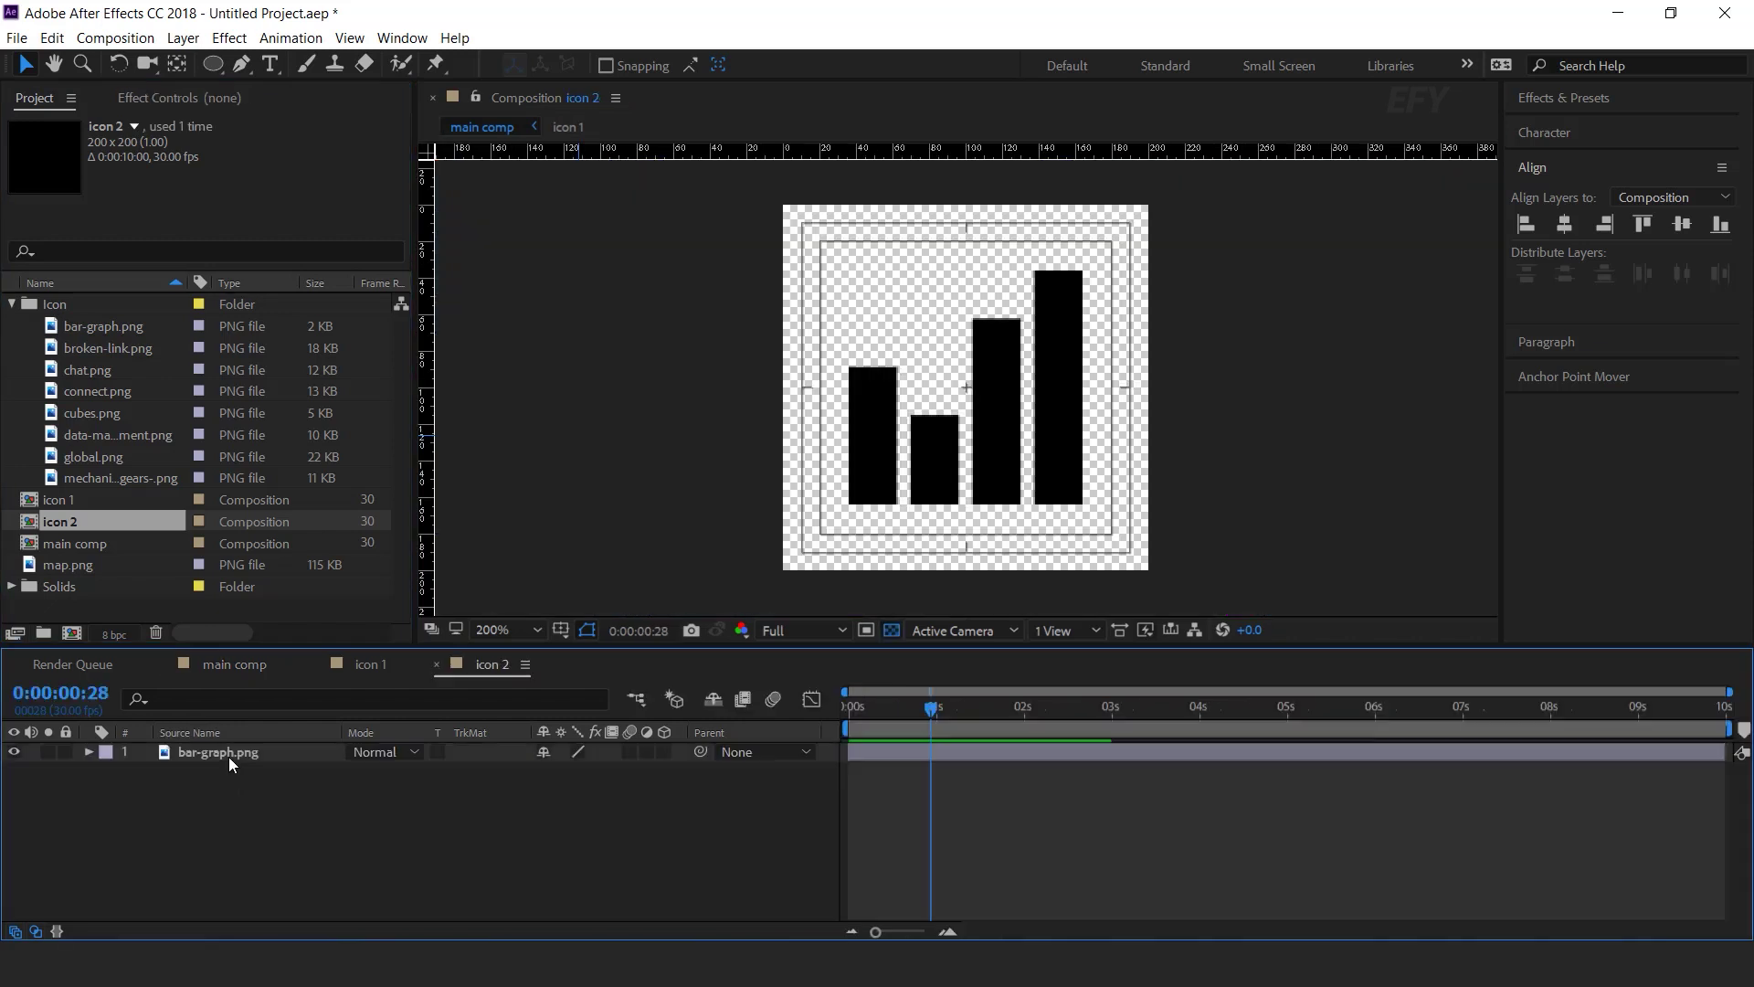
# - Replace the bar graph in the icon 2 comp with broken-link.png and recolour the icon 2 layer's Fill with the circle's pink
pyautogui.click(228, 753)
pyautogui.click(149, 347)
pyautogui.moveTo(152, 348); pyautogui.dragTo(246, 752)
pyautogui.click(254, 661)
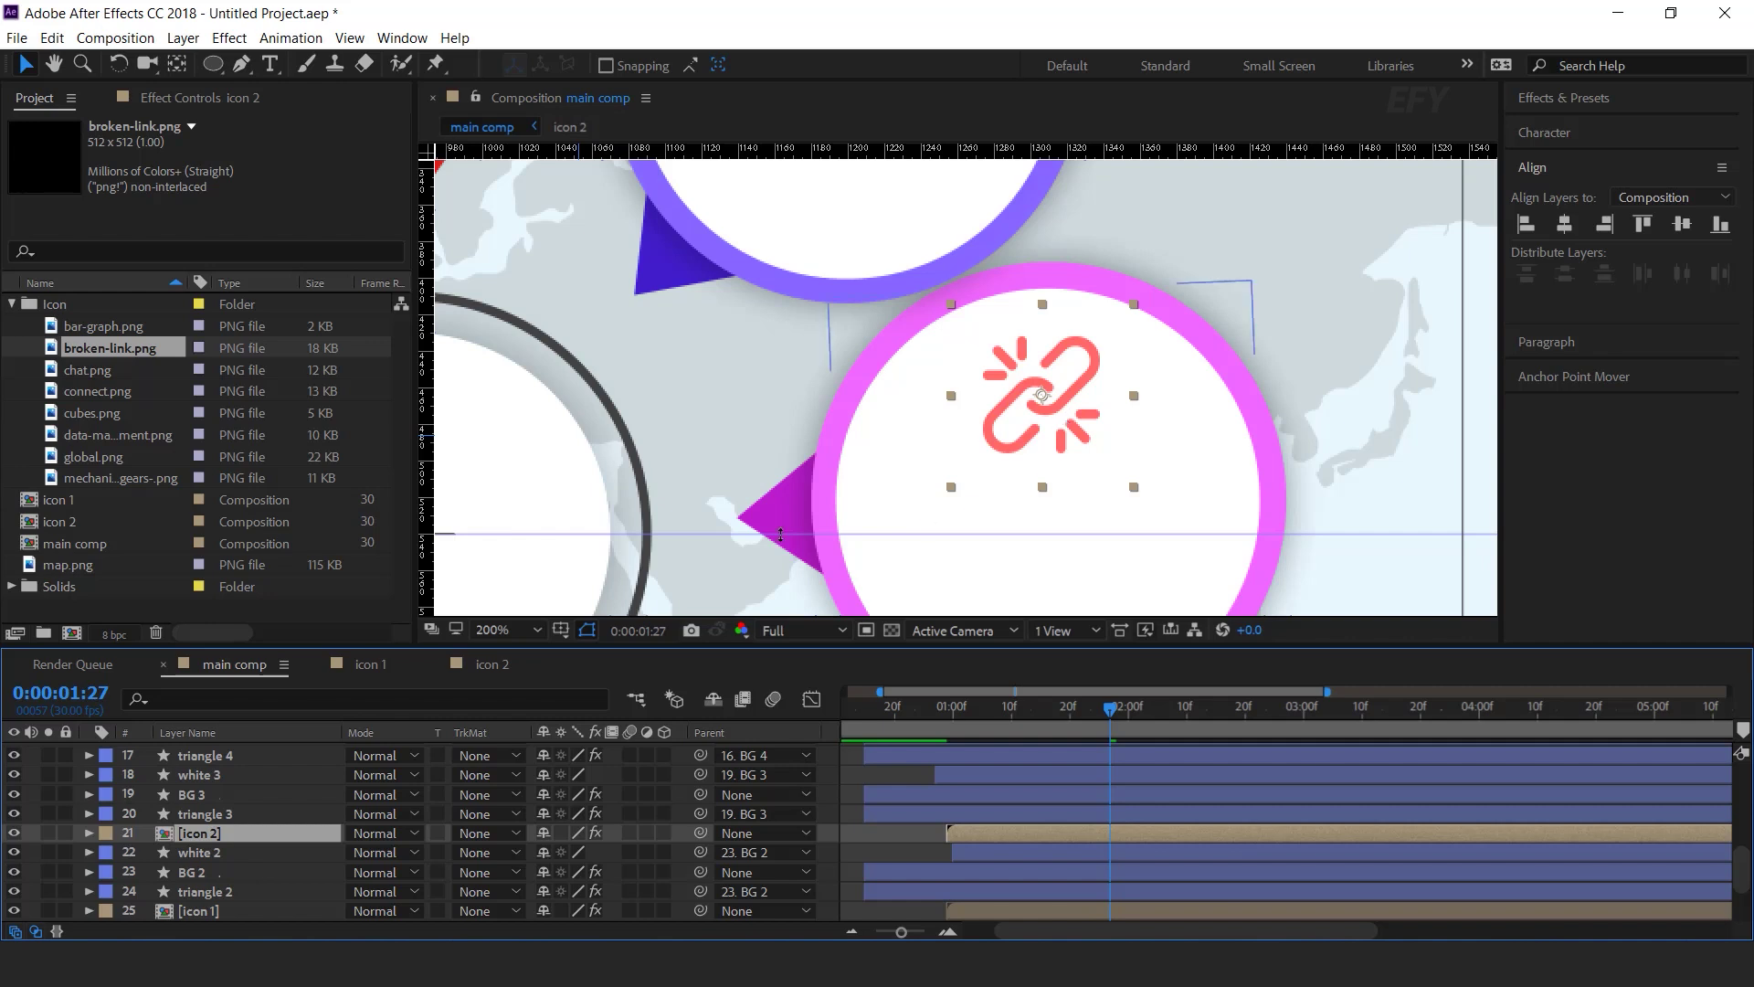
pyautogui.click(211, 100)
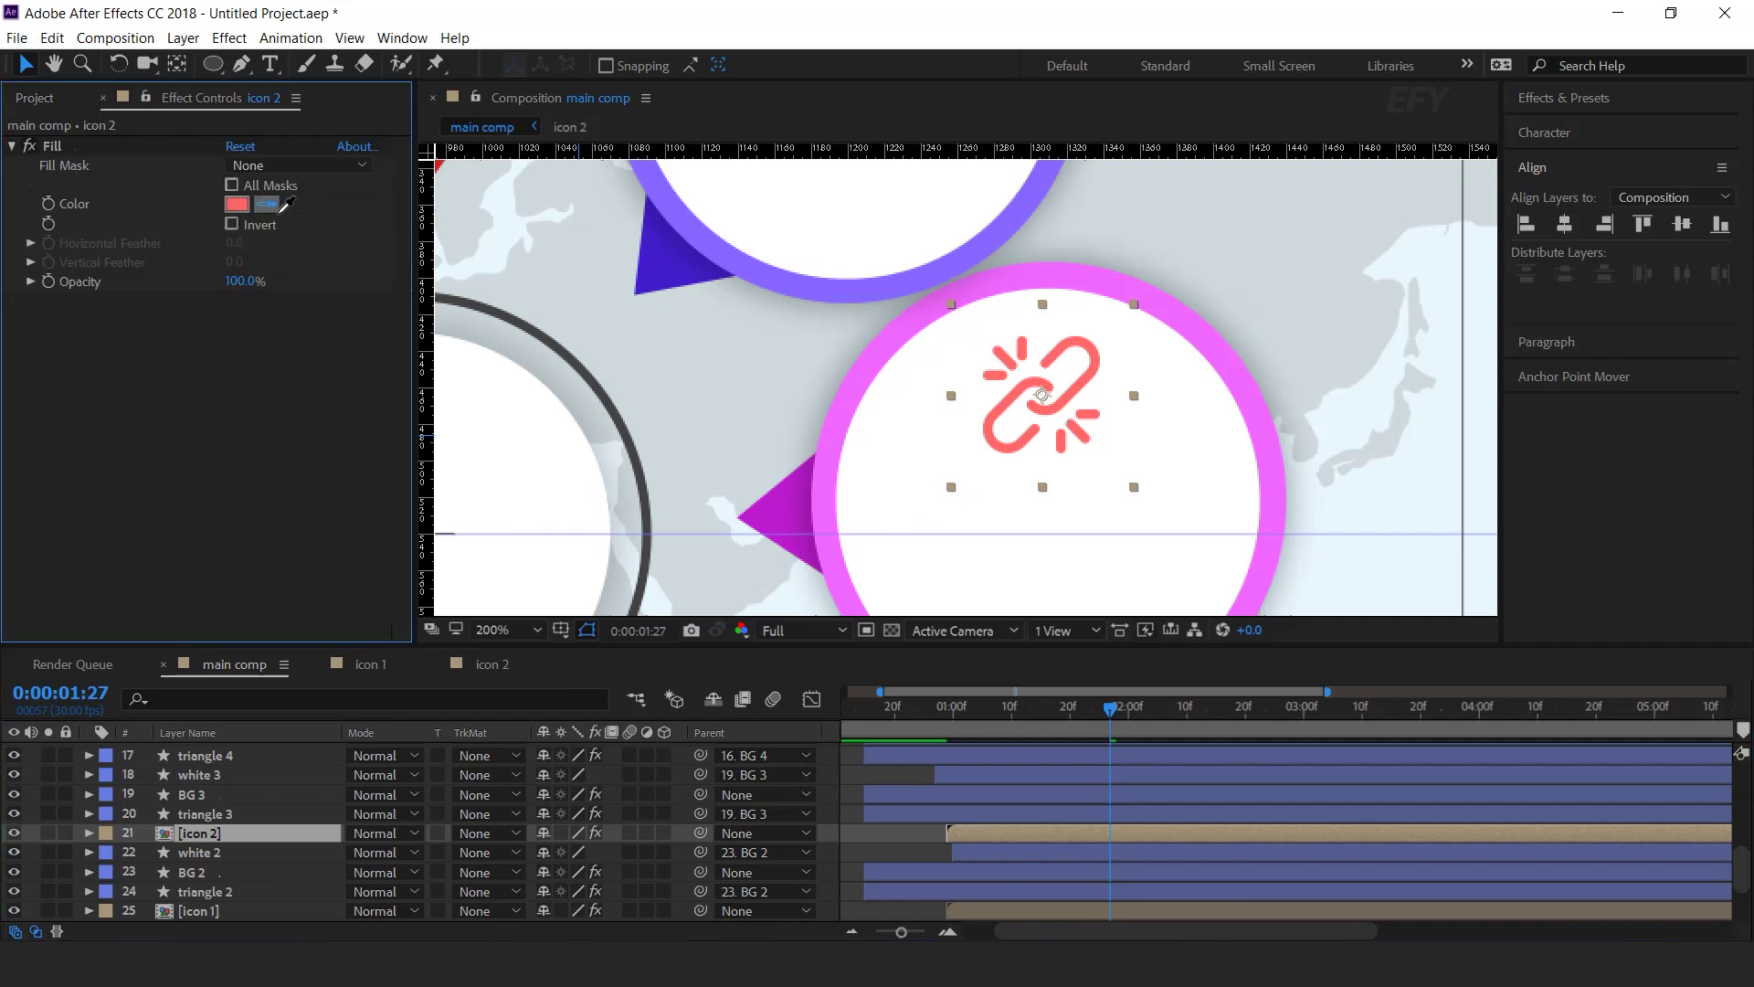
pyautogui.click(857, 359)
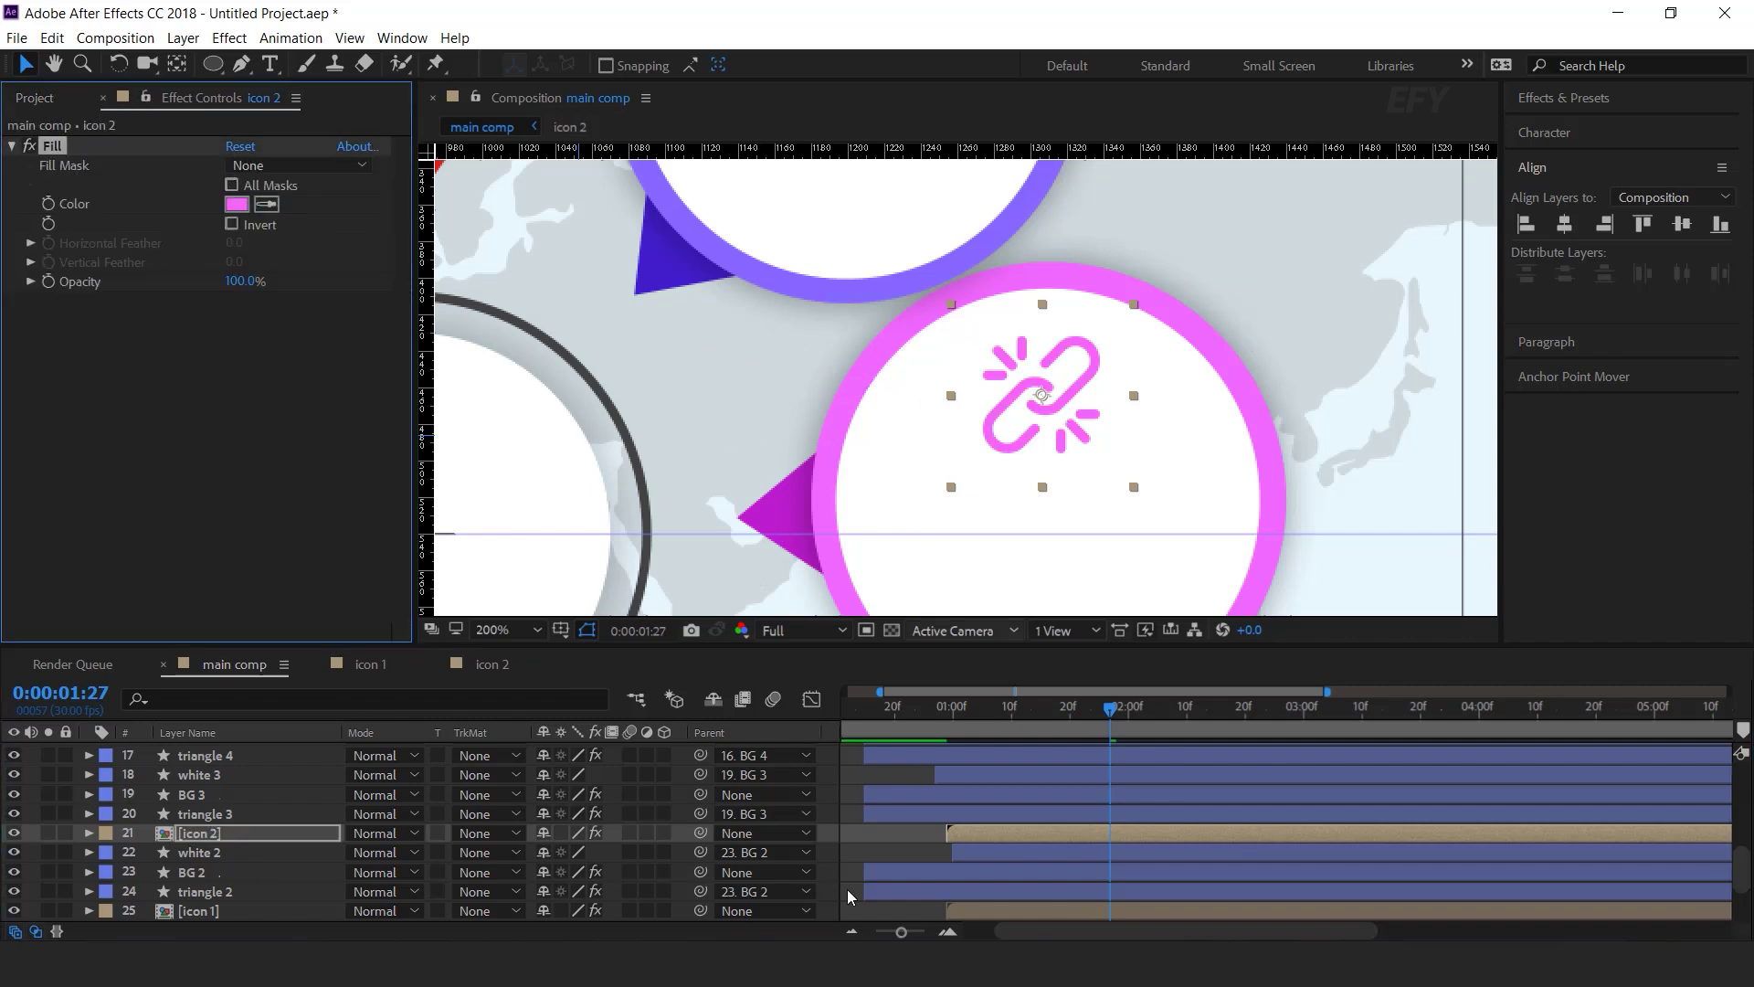
# - Play back the broken-link icon's appearance in the pink circle from about 0:00:00:20
pyautogui.click(902, 834)
pyautogui.click(895, 707)
pyautogui.scroll(-2, 1081, 372)
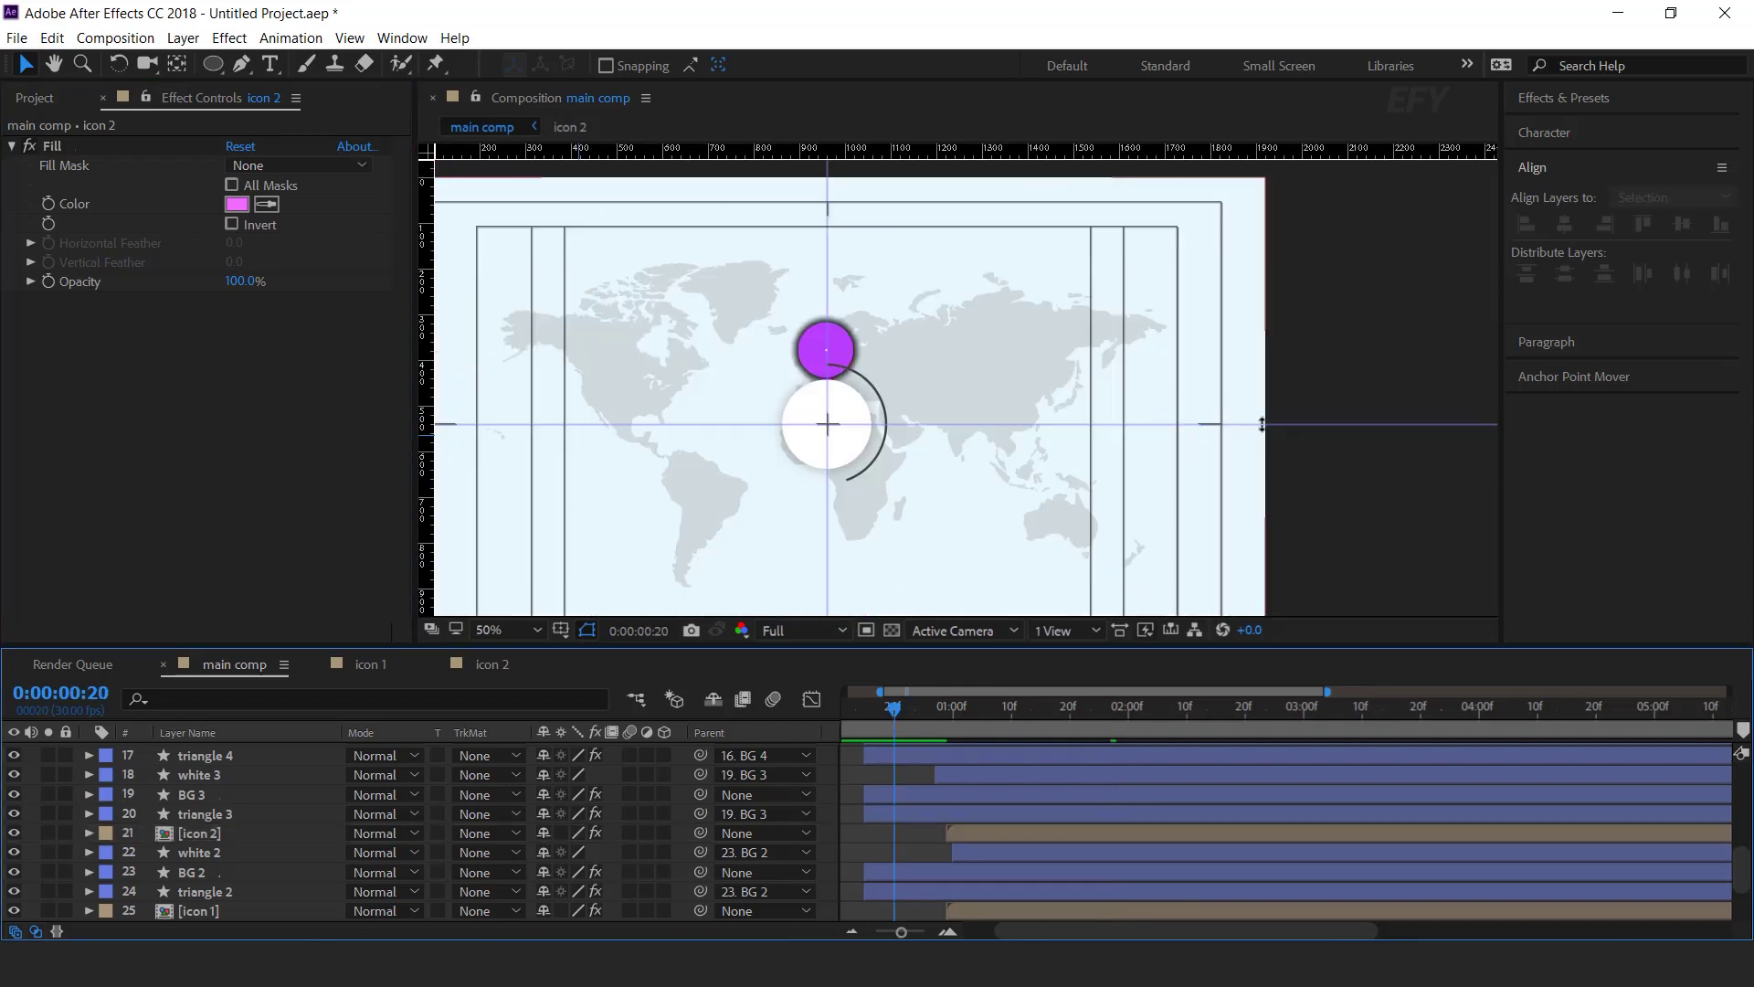
pyautogui.press('space')
pyautogui.scroll(2, 1009, 435)
pyautogui.press('space')
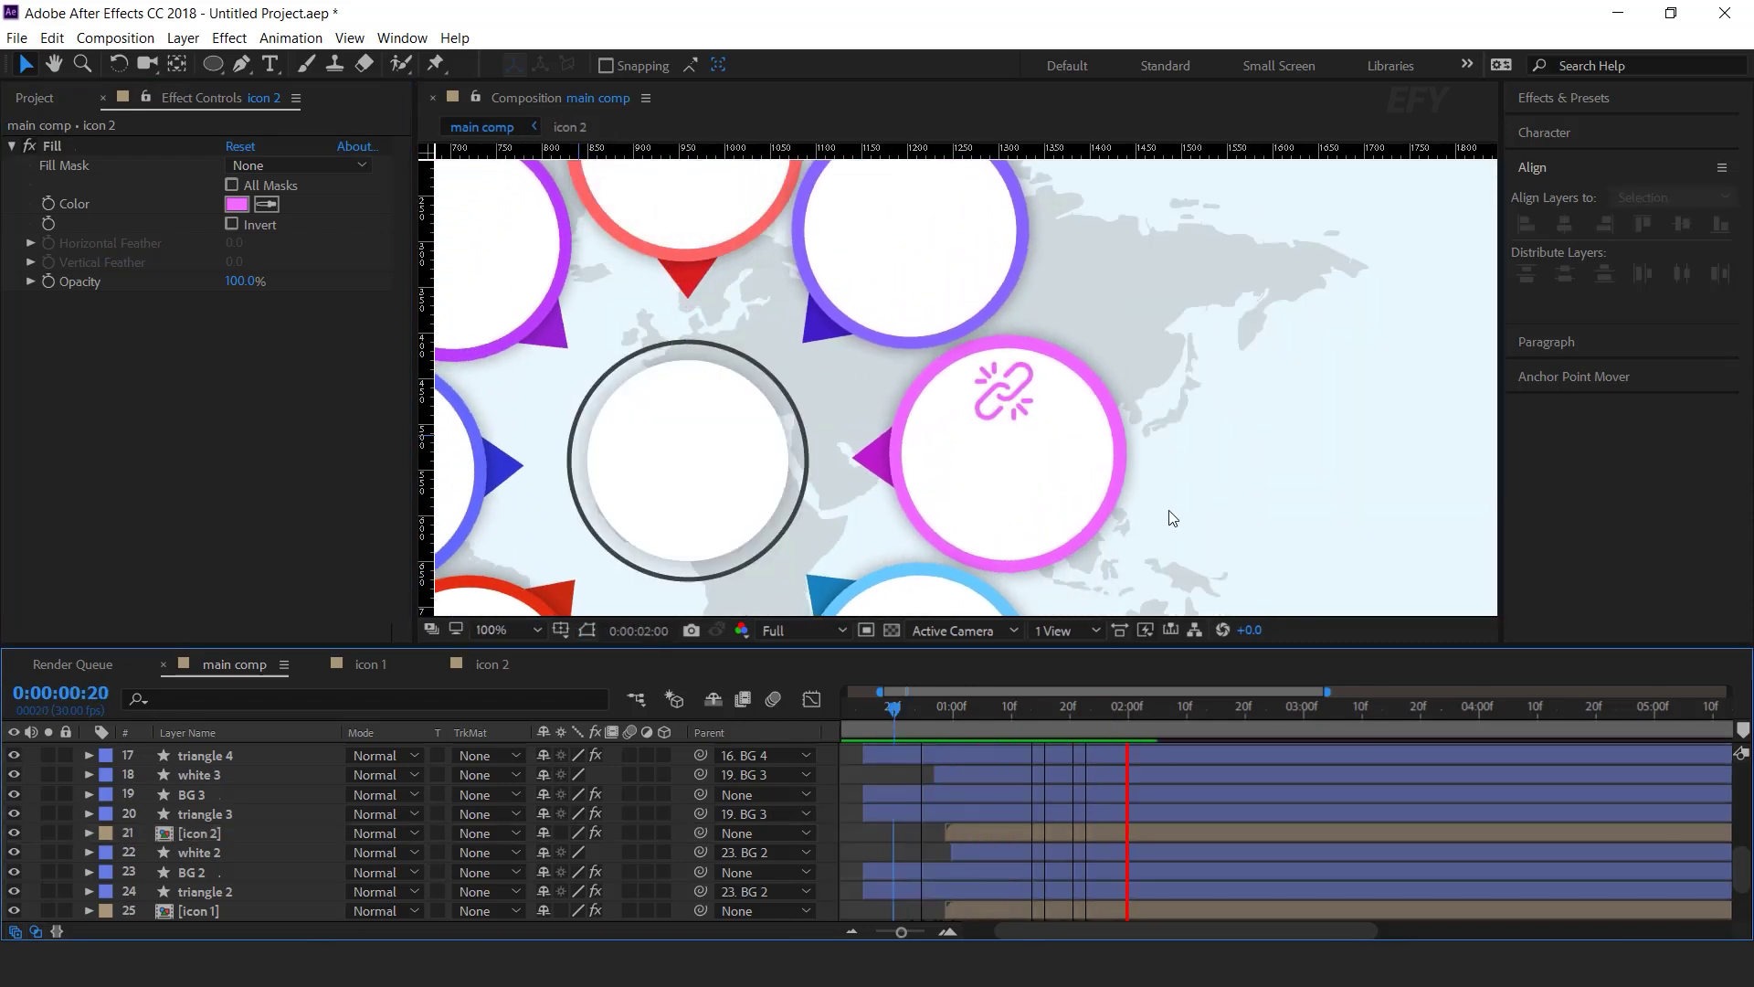
pyautogui.press('space')
# - Parent the icon 1 layer to BG 1 and the icon 2 layer to BG 2
pyautogui.hotkey('shift', '/')
pyautogui.scroll(-1, 226, 885)
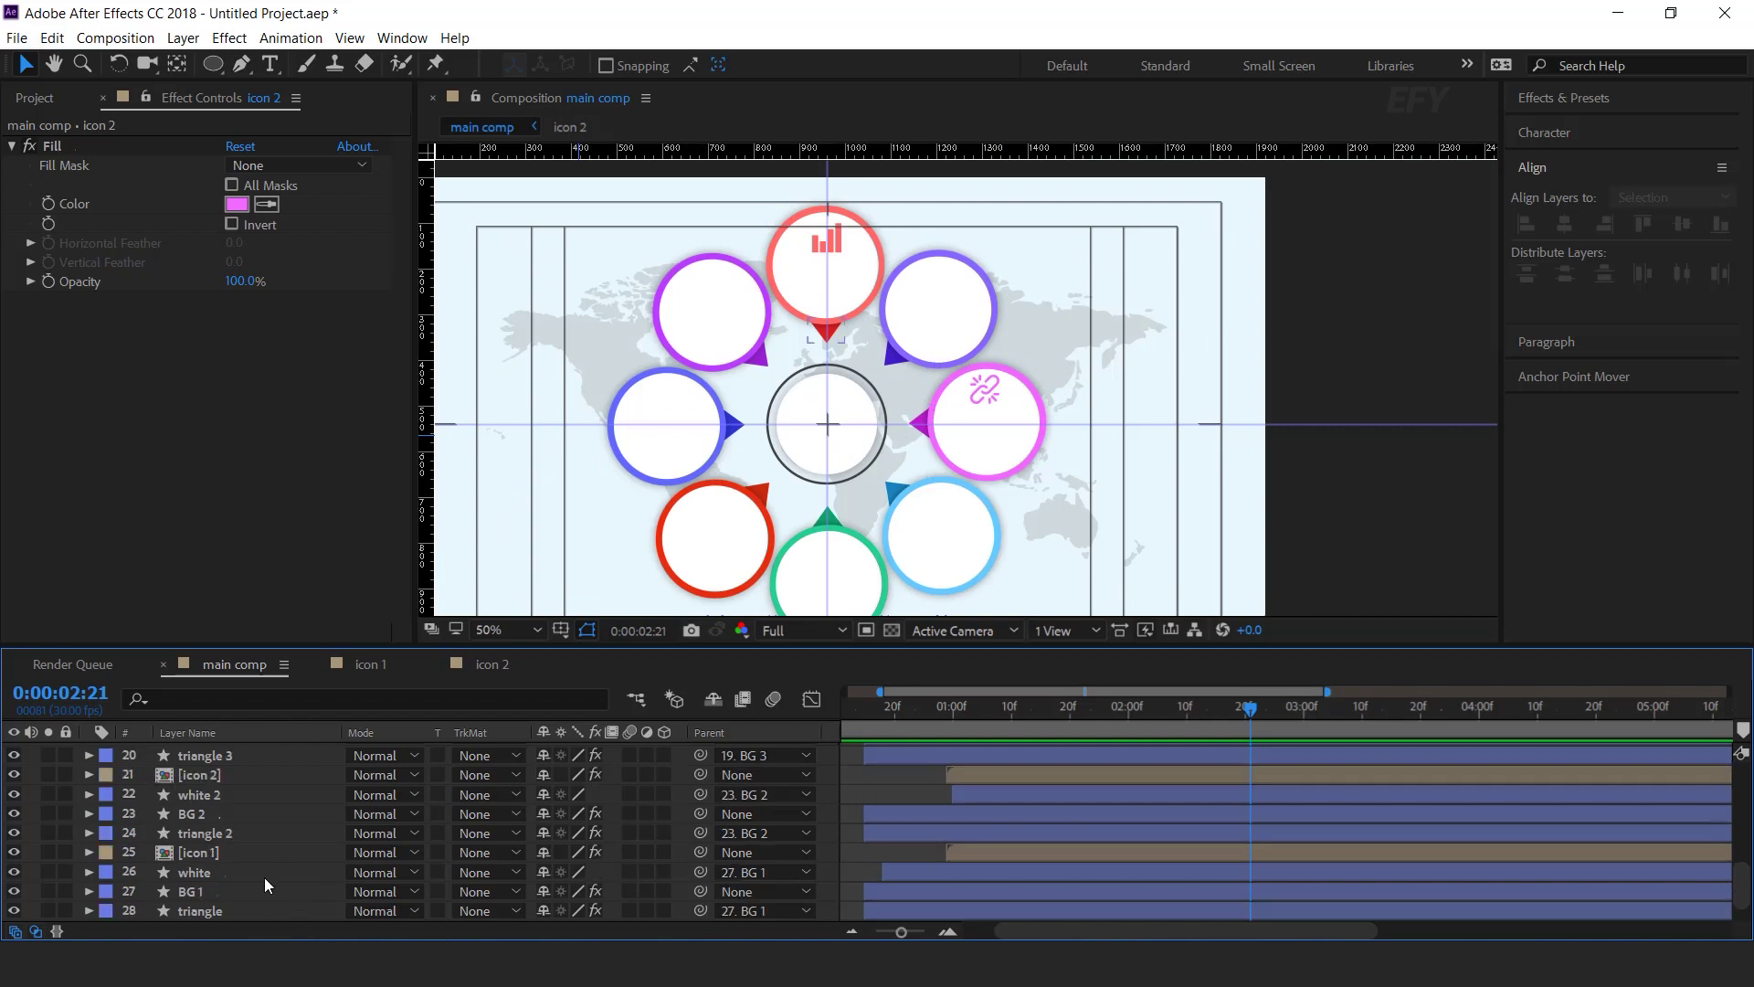
pyautogui.click(212, 853)
pyautogui.moveTo(700, 852); pyautogui.dragTo(195, 895)
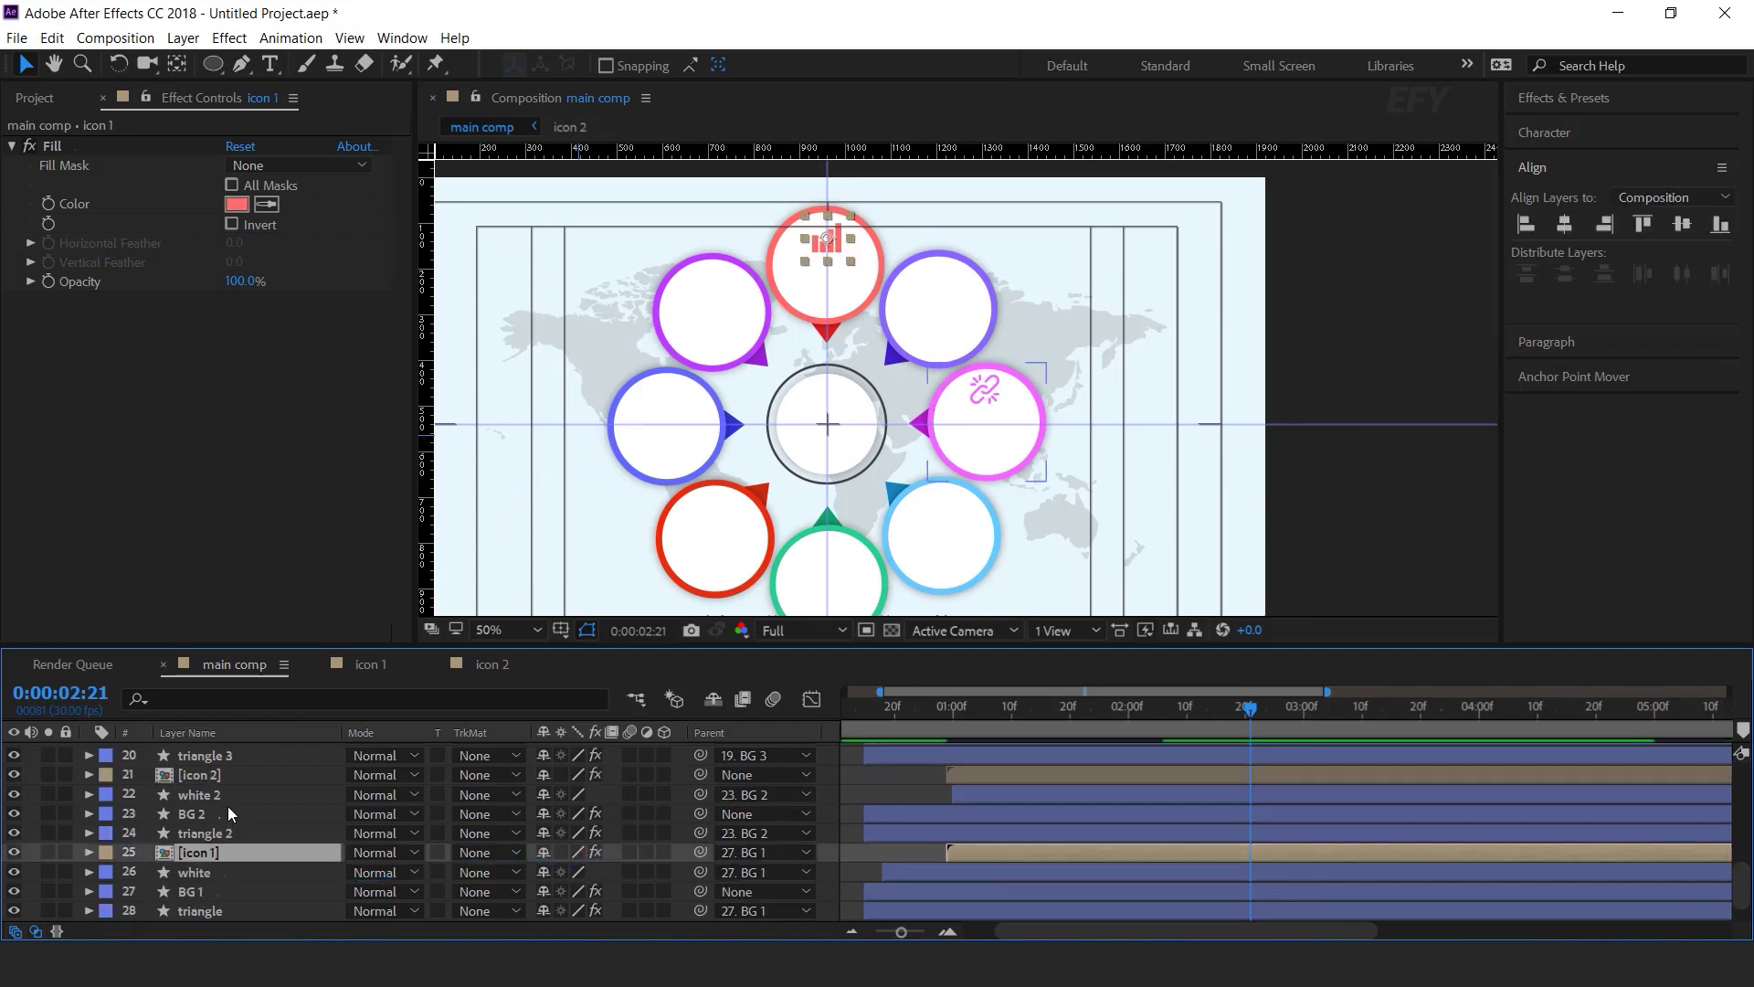
pyautogui.click(216, 774)
pyautogui.moveTo(702, 773); pyautogui.dragTo(274, 813)
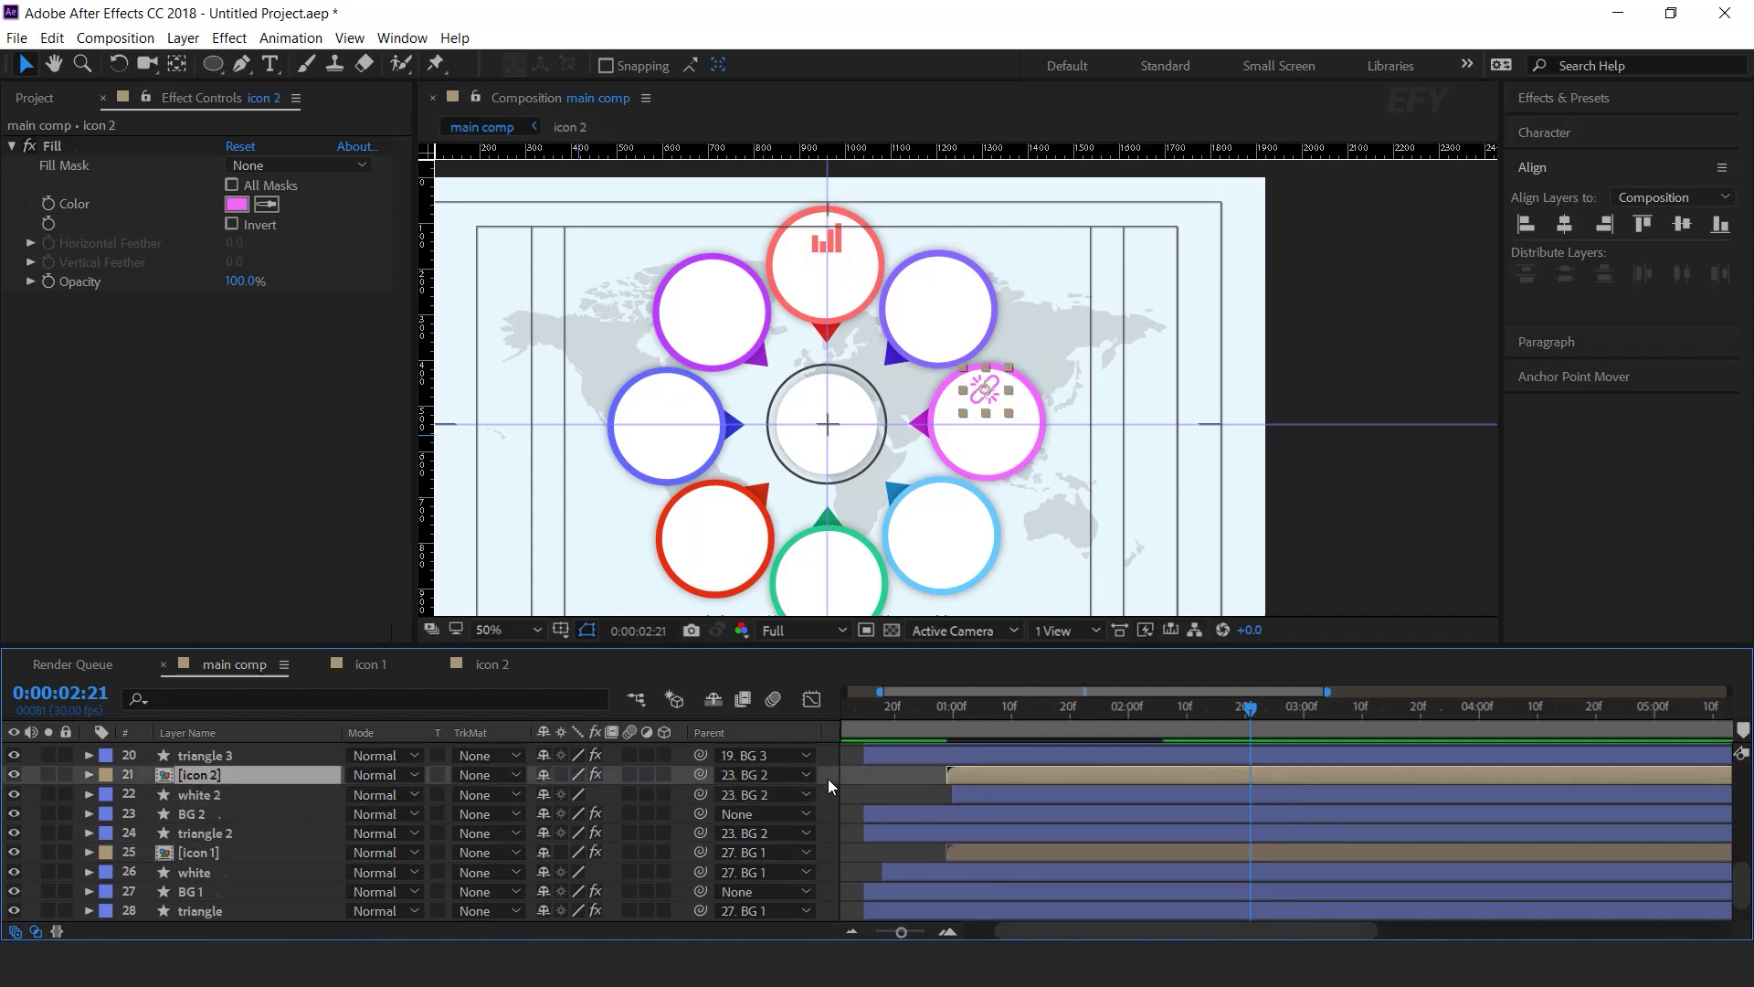
# - Play back the fanning animation and check how the parented icons travel with their circles
pyautogui.click(828, 778)
pyautogui.click(875, 707)
pyautogui.press('space')
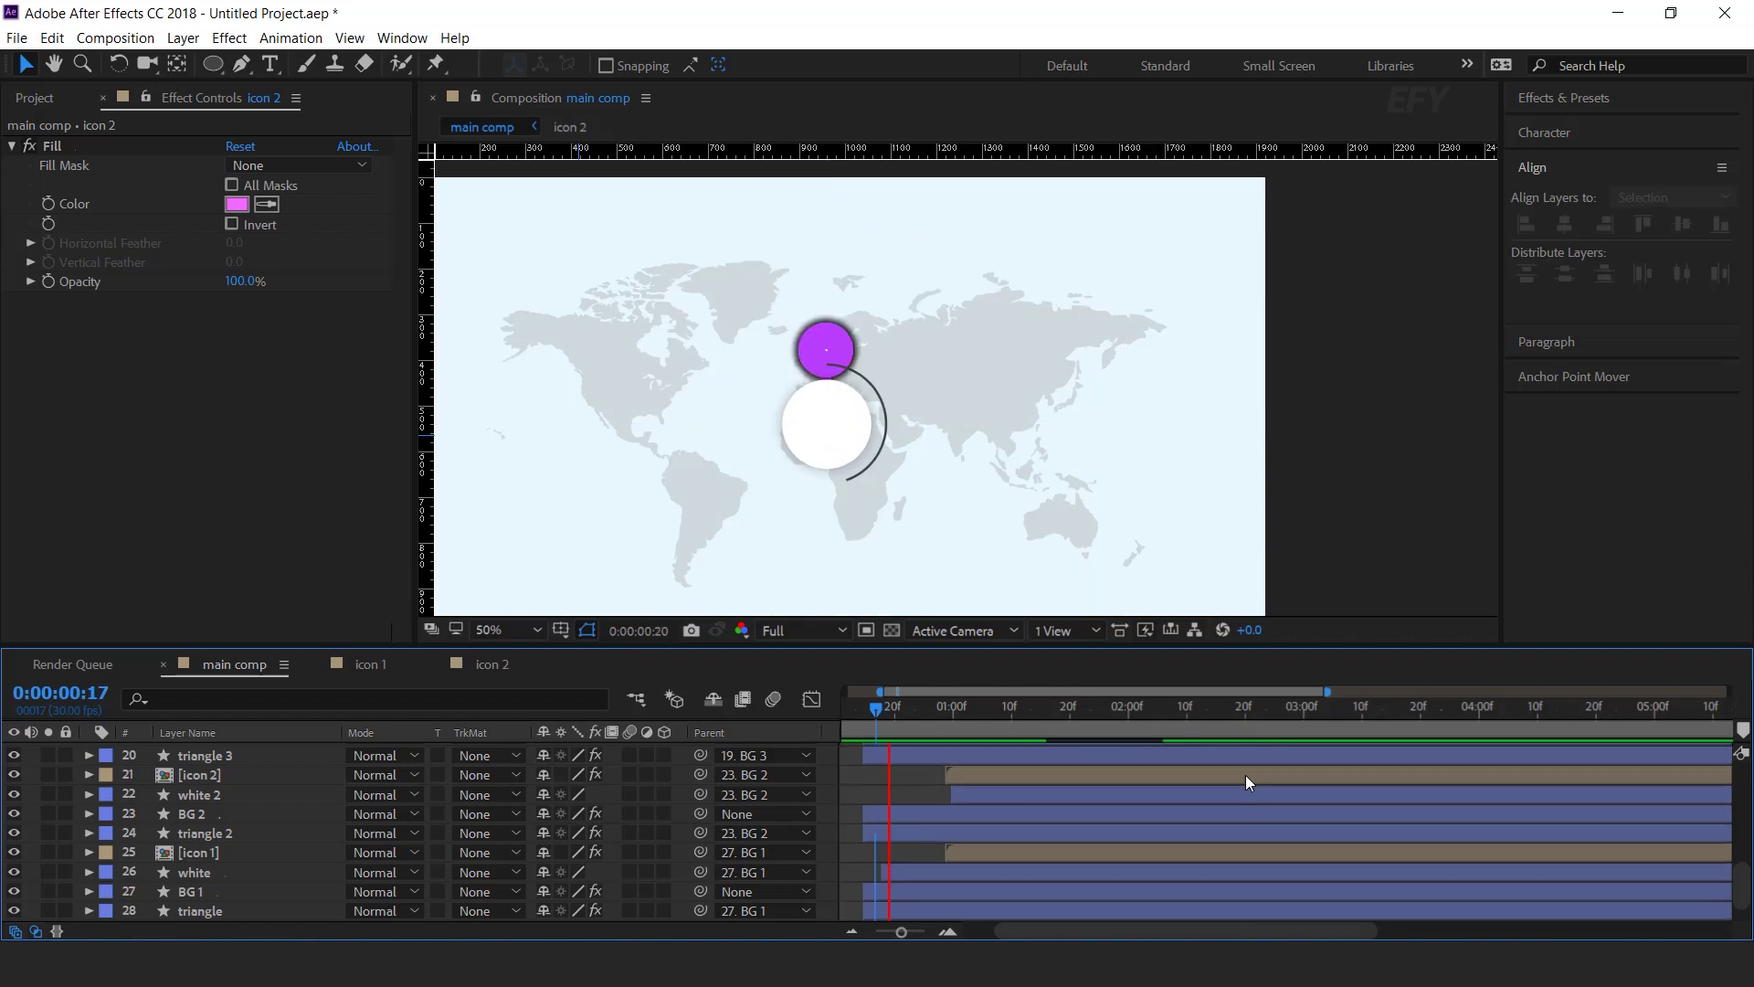
pyautogui.press('space')
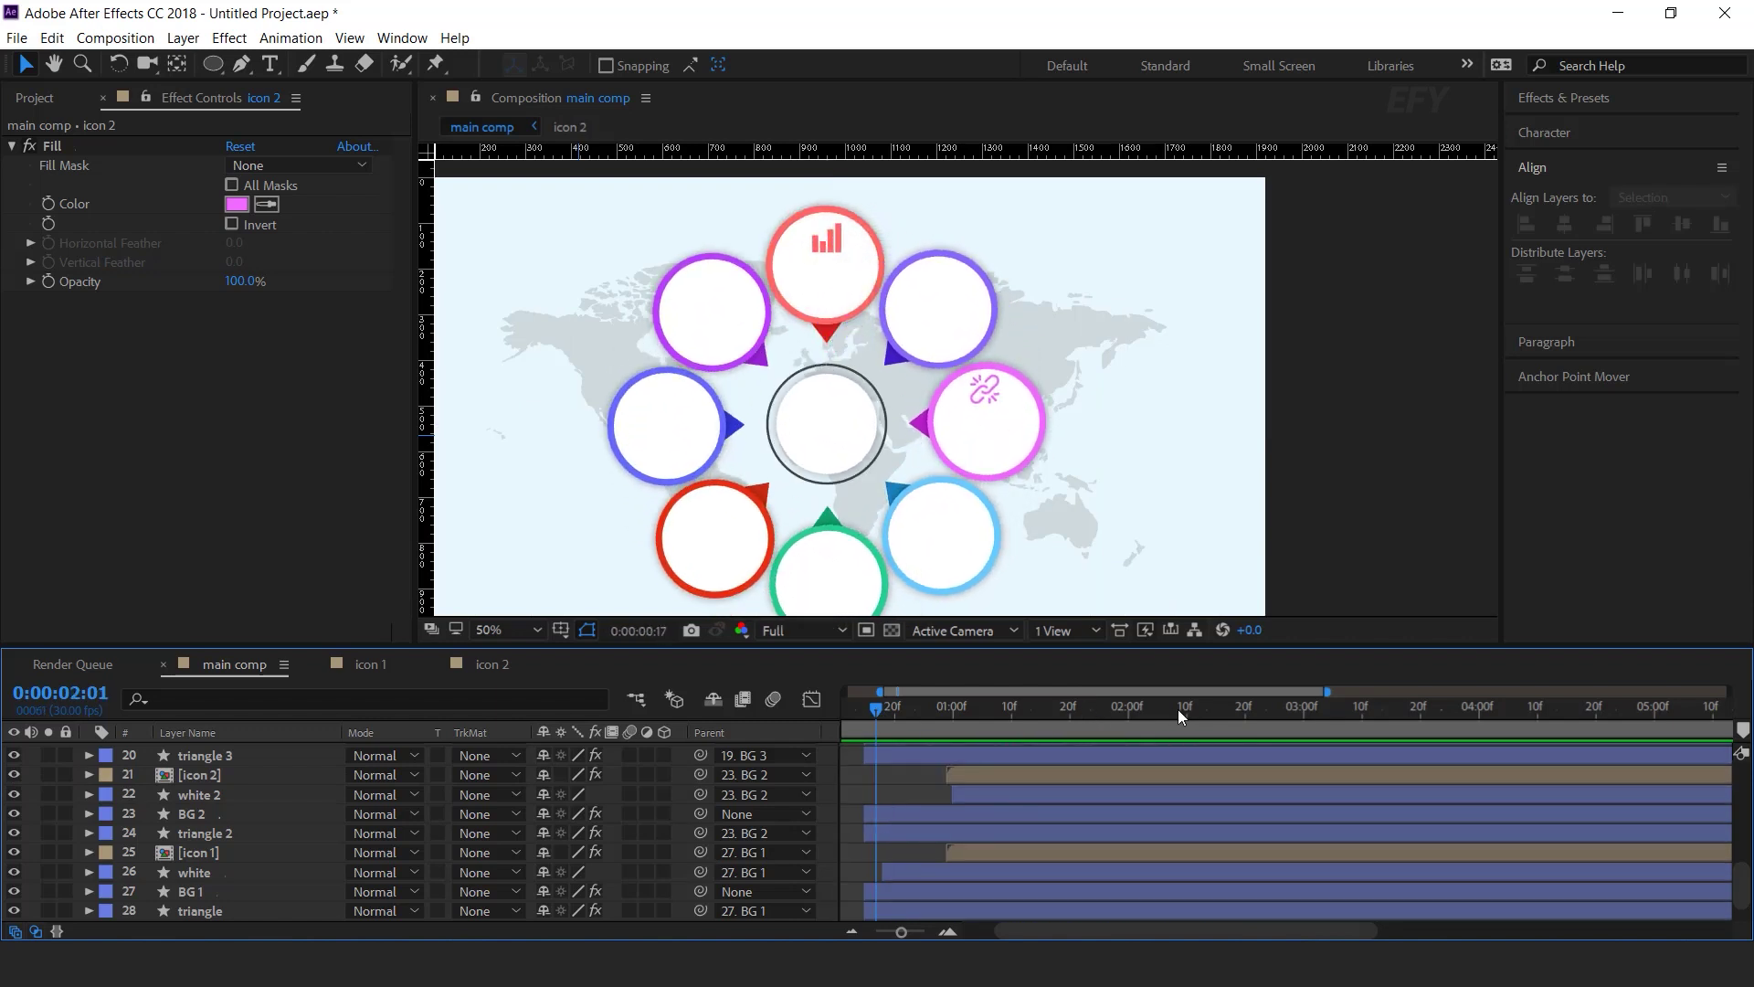
pyautogui.moveTo(1189, 711); pyautogui.dragTo(1273, 715)
pyautogui.scroll(1, 984, 398)
pyautogui.click(923, 708)
pyautogui.press('space')
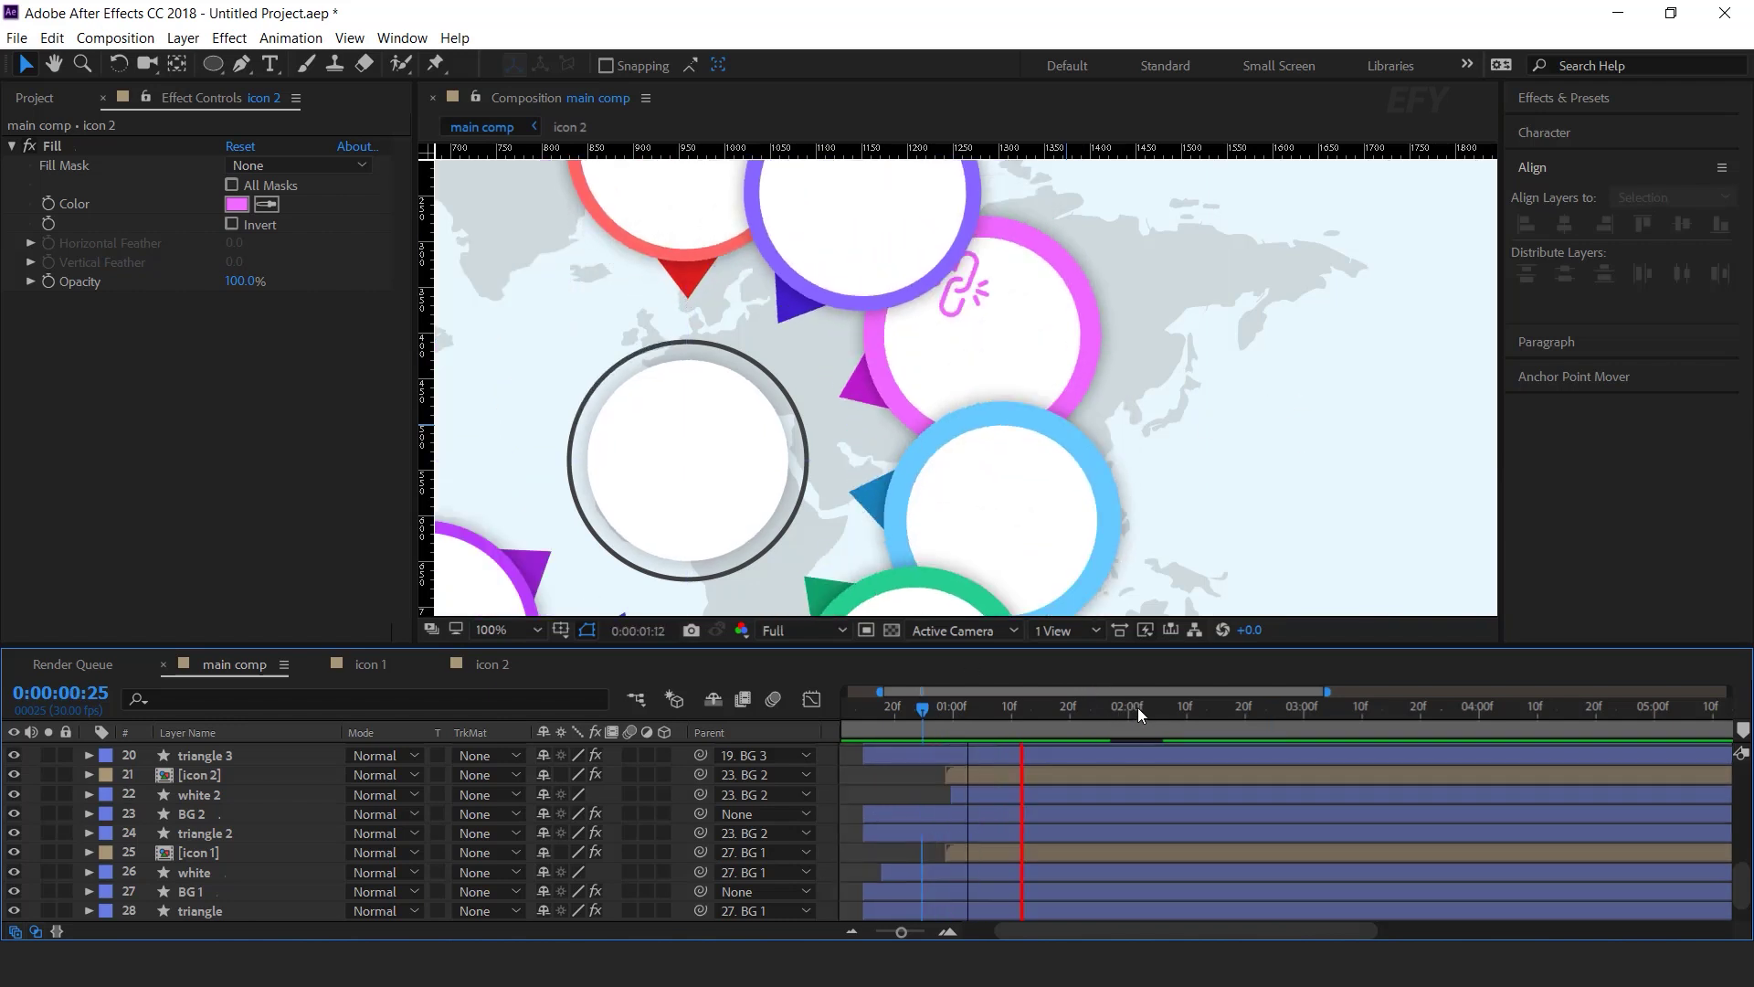
pyautogui.moveTo(1204, 703); pyautogui.dragTo(1222, 707)
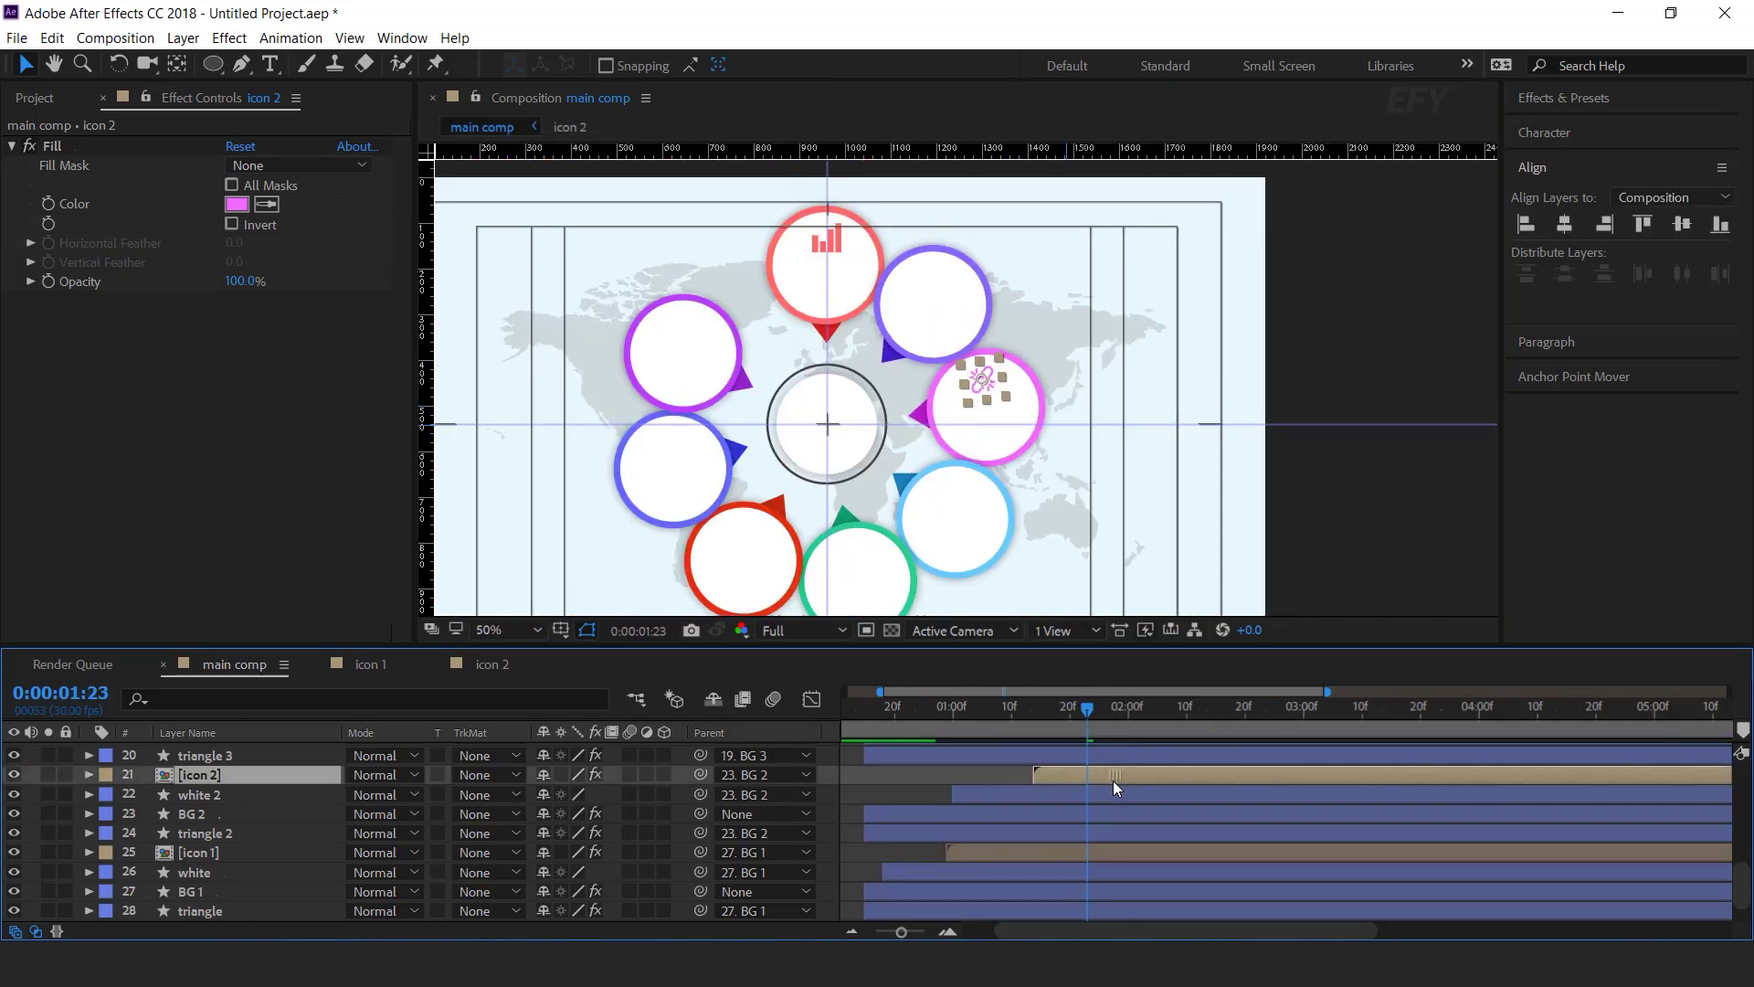
# - Shift the icon 2 layer to start at about 0:00:01:14 and play back its appearance
pyautogui.click(999, 708)
pyautogui.press('space')
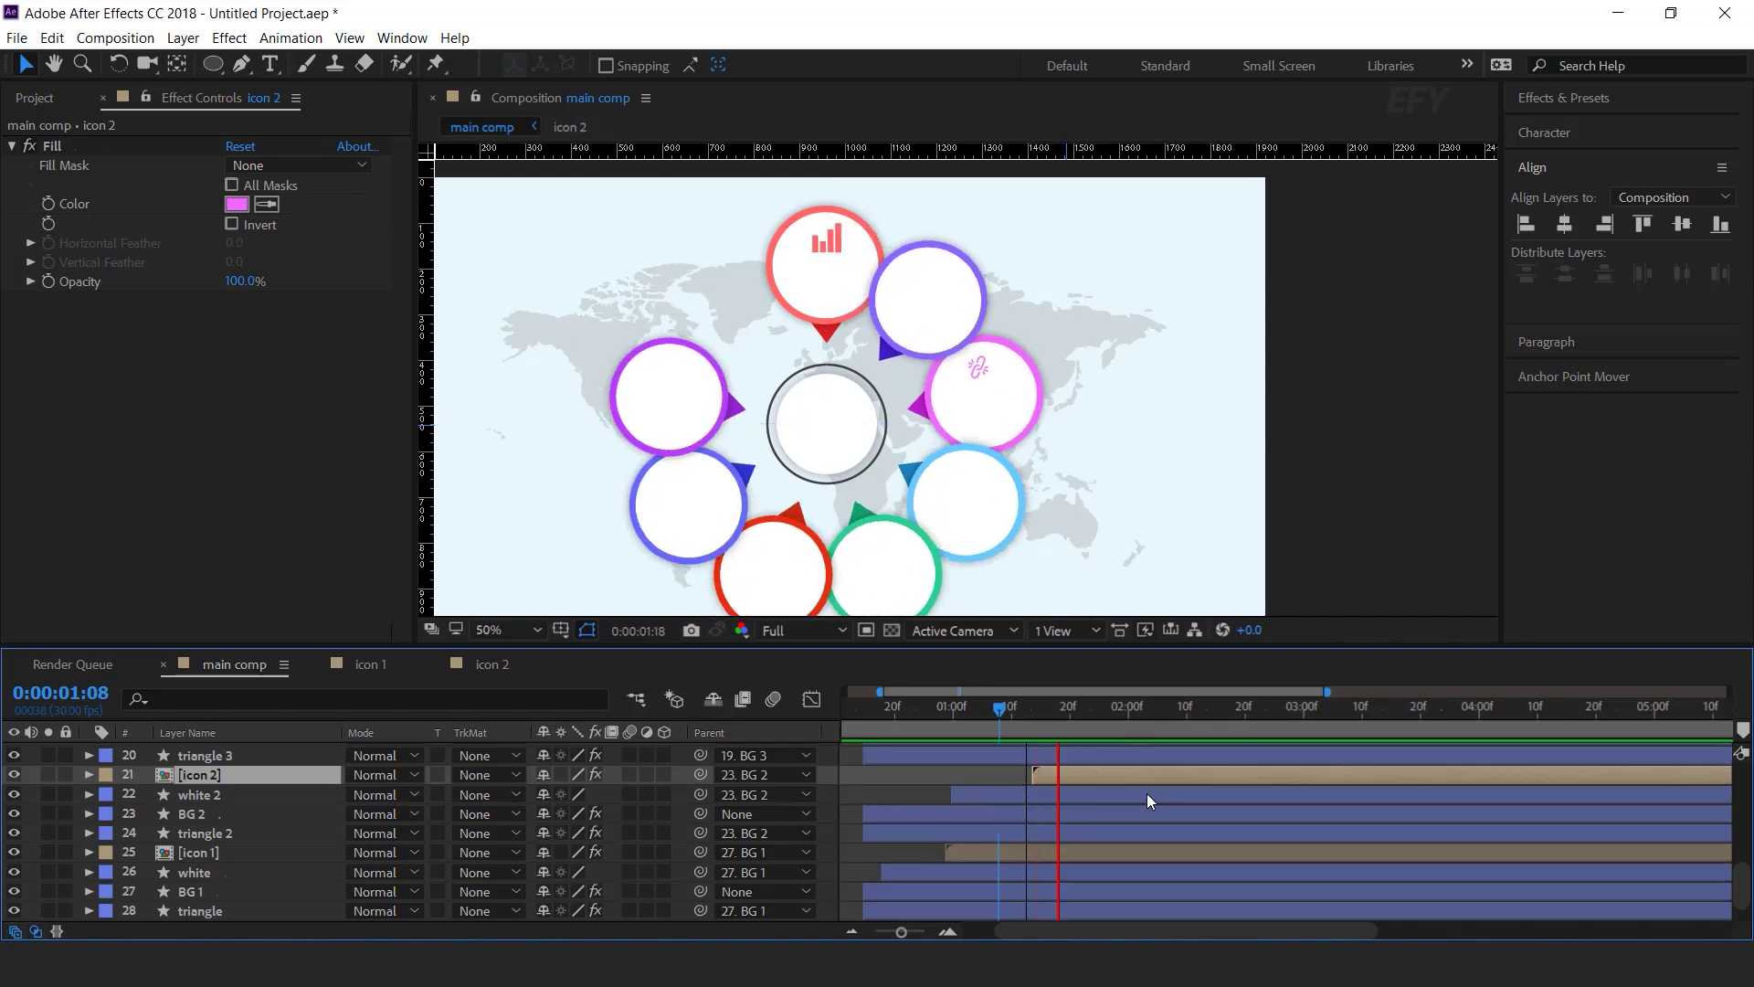
pyautogui.moveTo(1142, 715); pyautogui.dragTo(1215, 718)
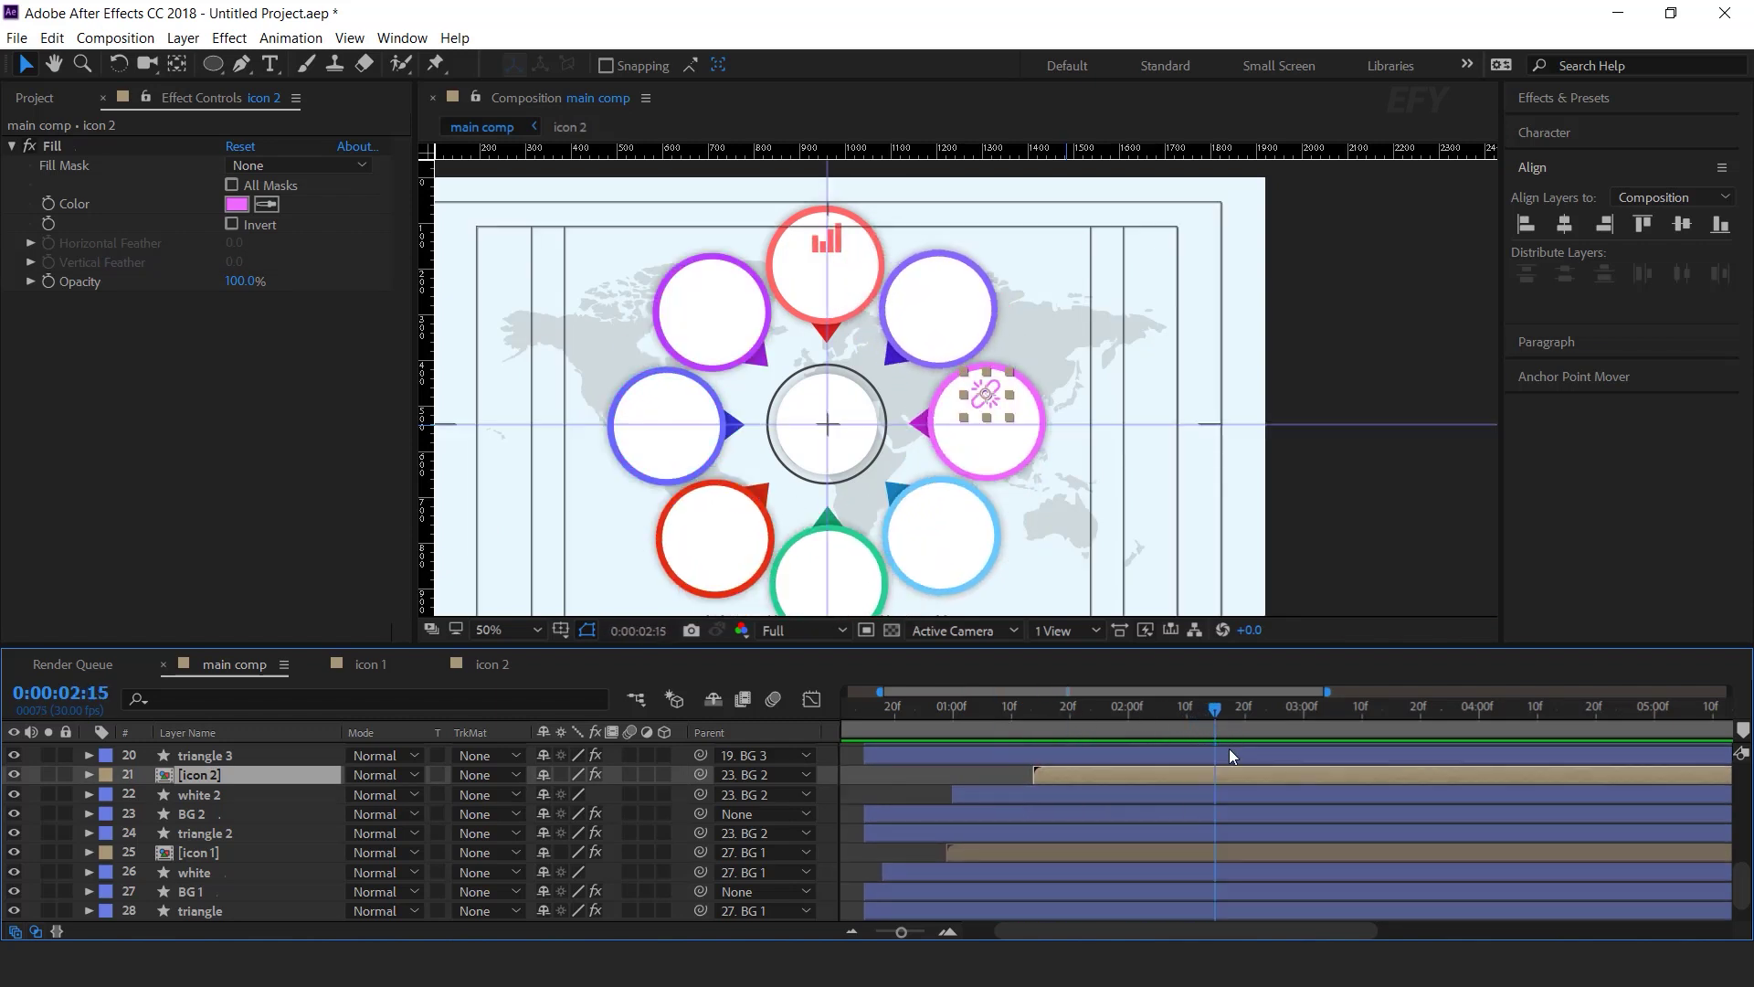
pyautogui.click(820, 770)
pyautogui.click(205, 778)
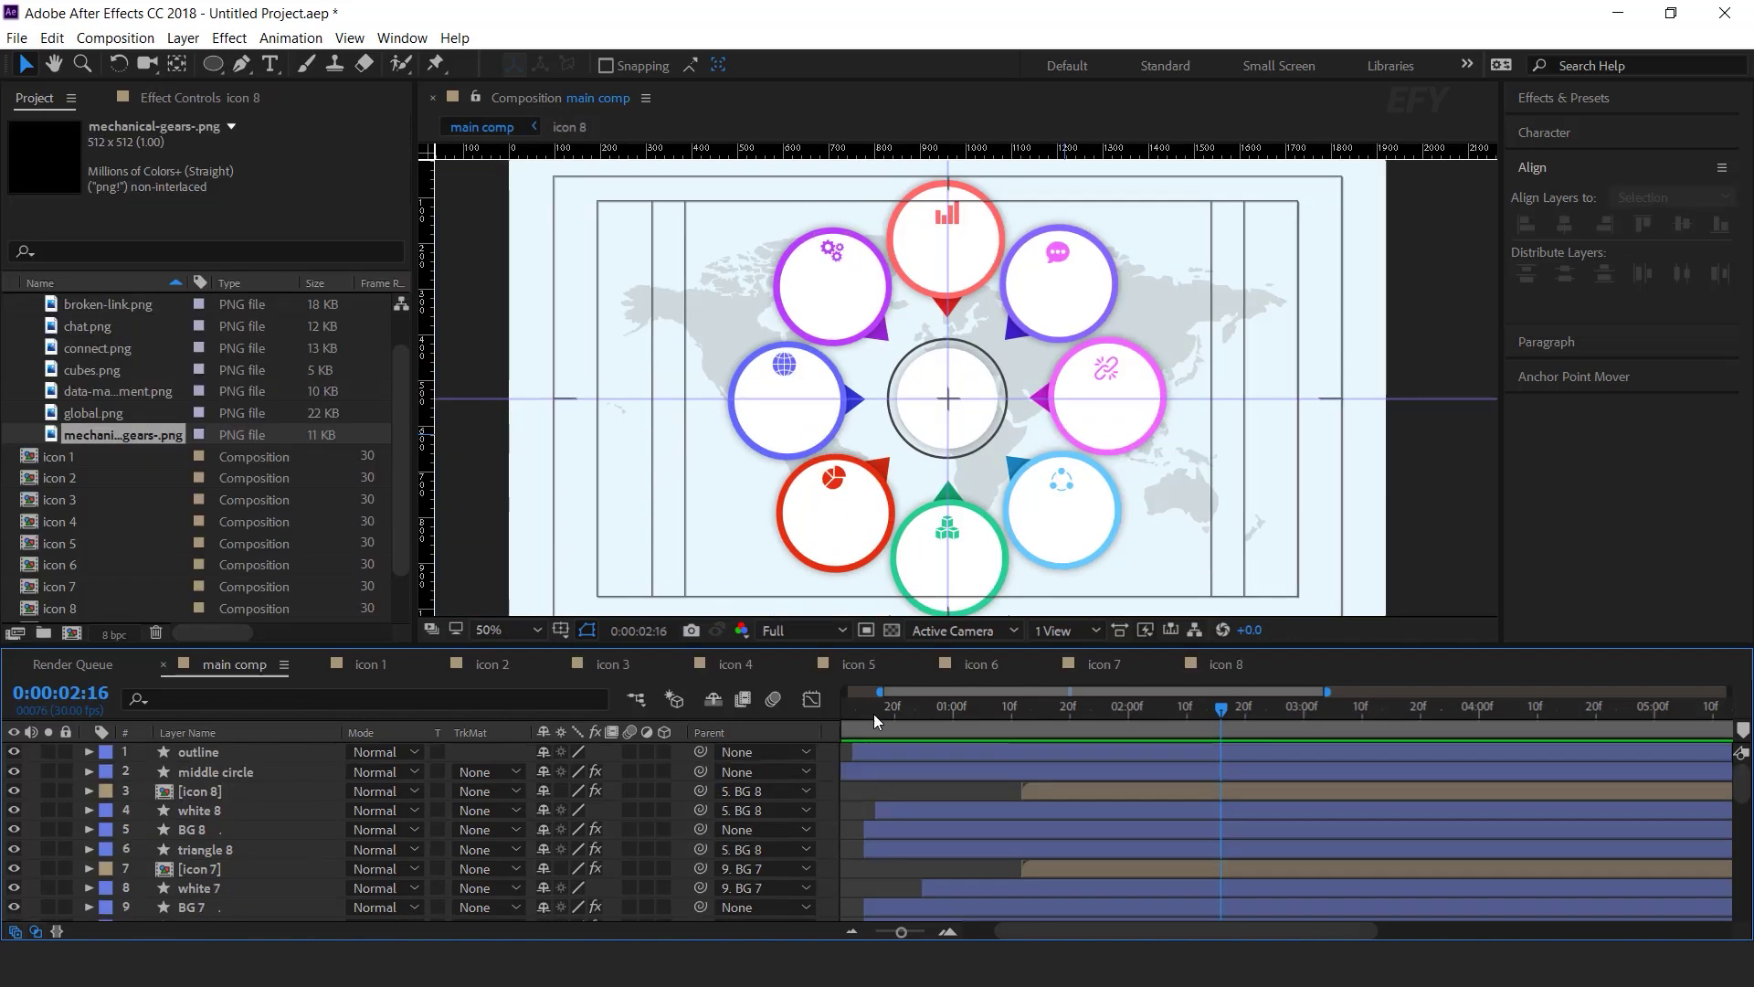
# - Play back the whole animation from the start with all eight icons in their circles
pyautogui.press('Home')
pyautogui.press('space')
pyautogui.scroll(-2, 1290, 841)
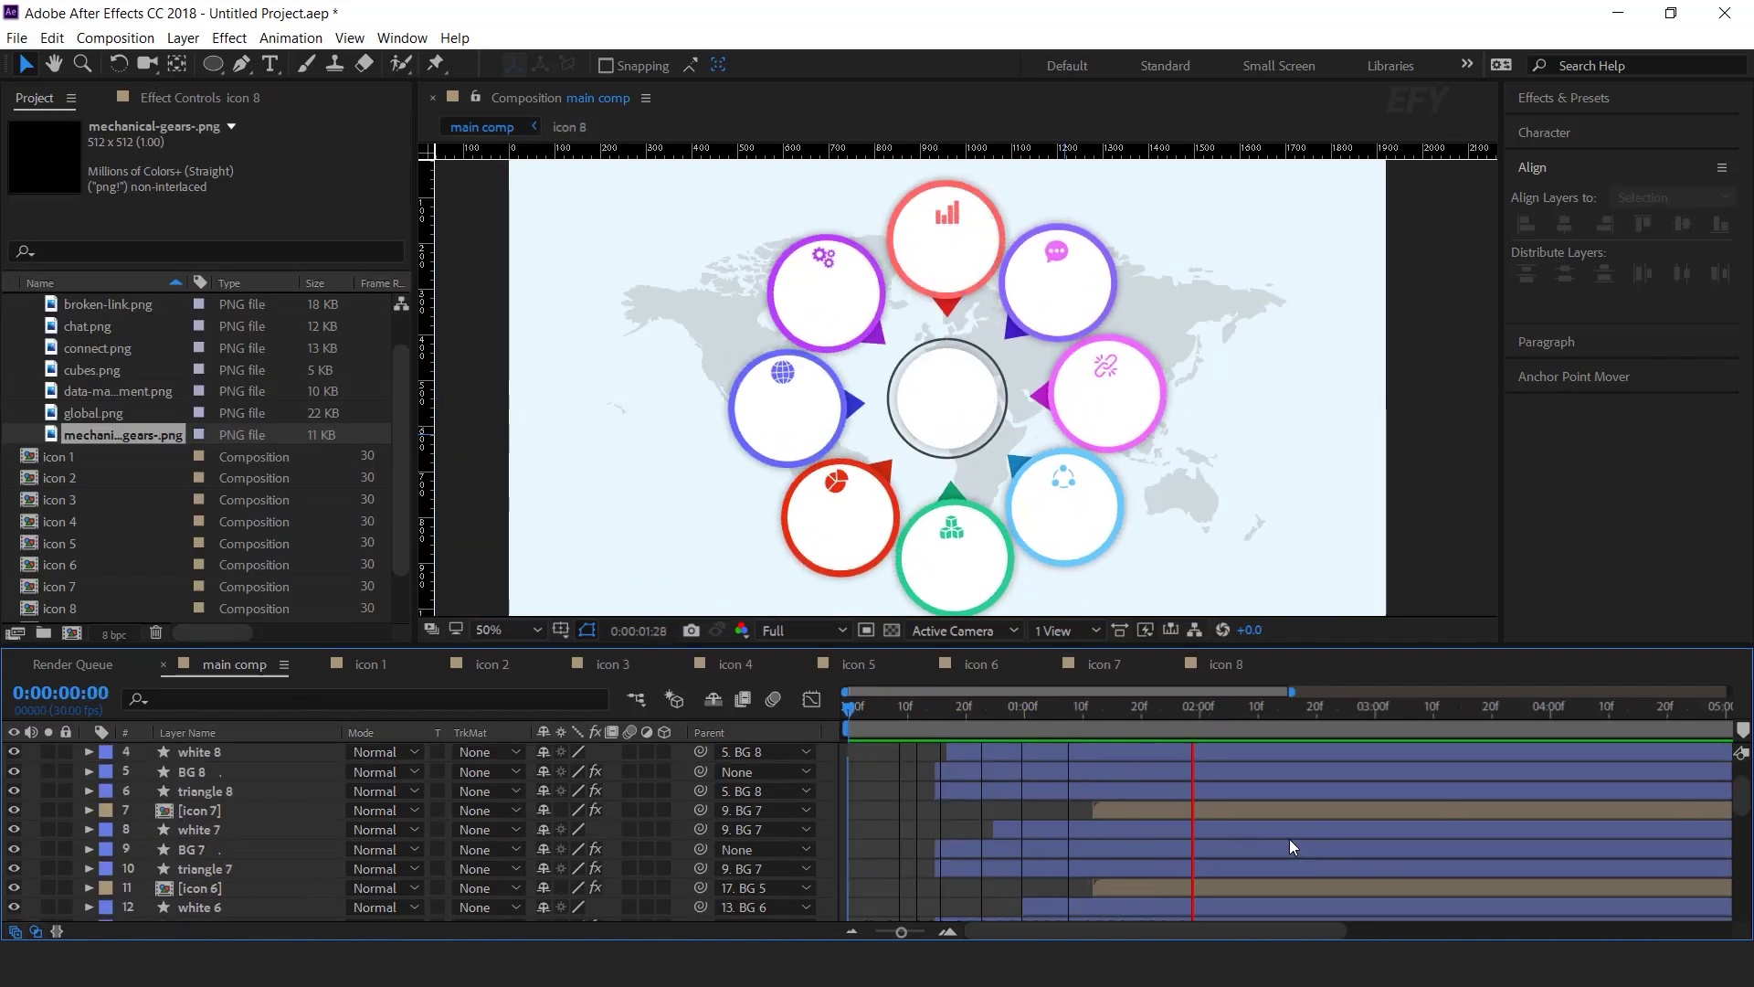
pyautogui.moveTo(1255, 703)
pyautogui.mouseDown()
pyautogui.moveTo(1317, 704)
pyautogui.moveTo(1252, 704)
pyautogui.mouseUp()
pyautogui.moveTo(1128, 704); pyautogui.dragTo(1326, 702)
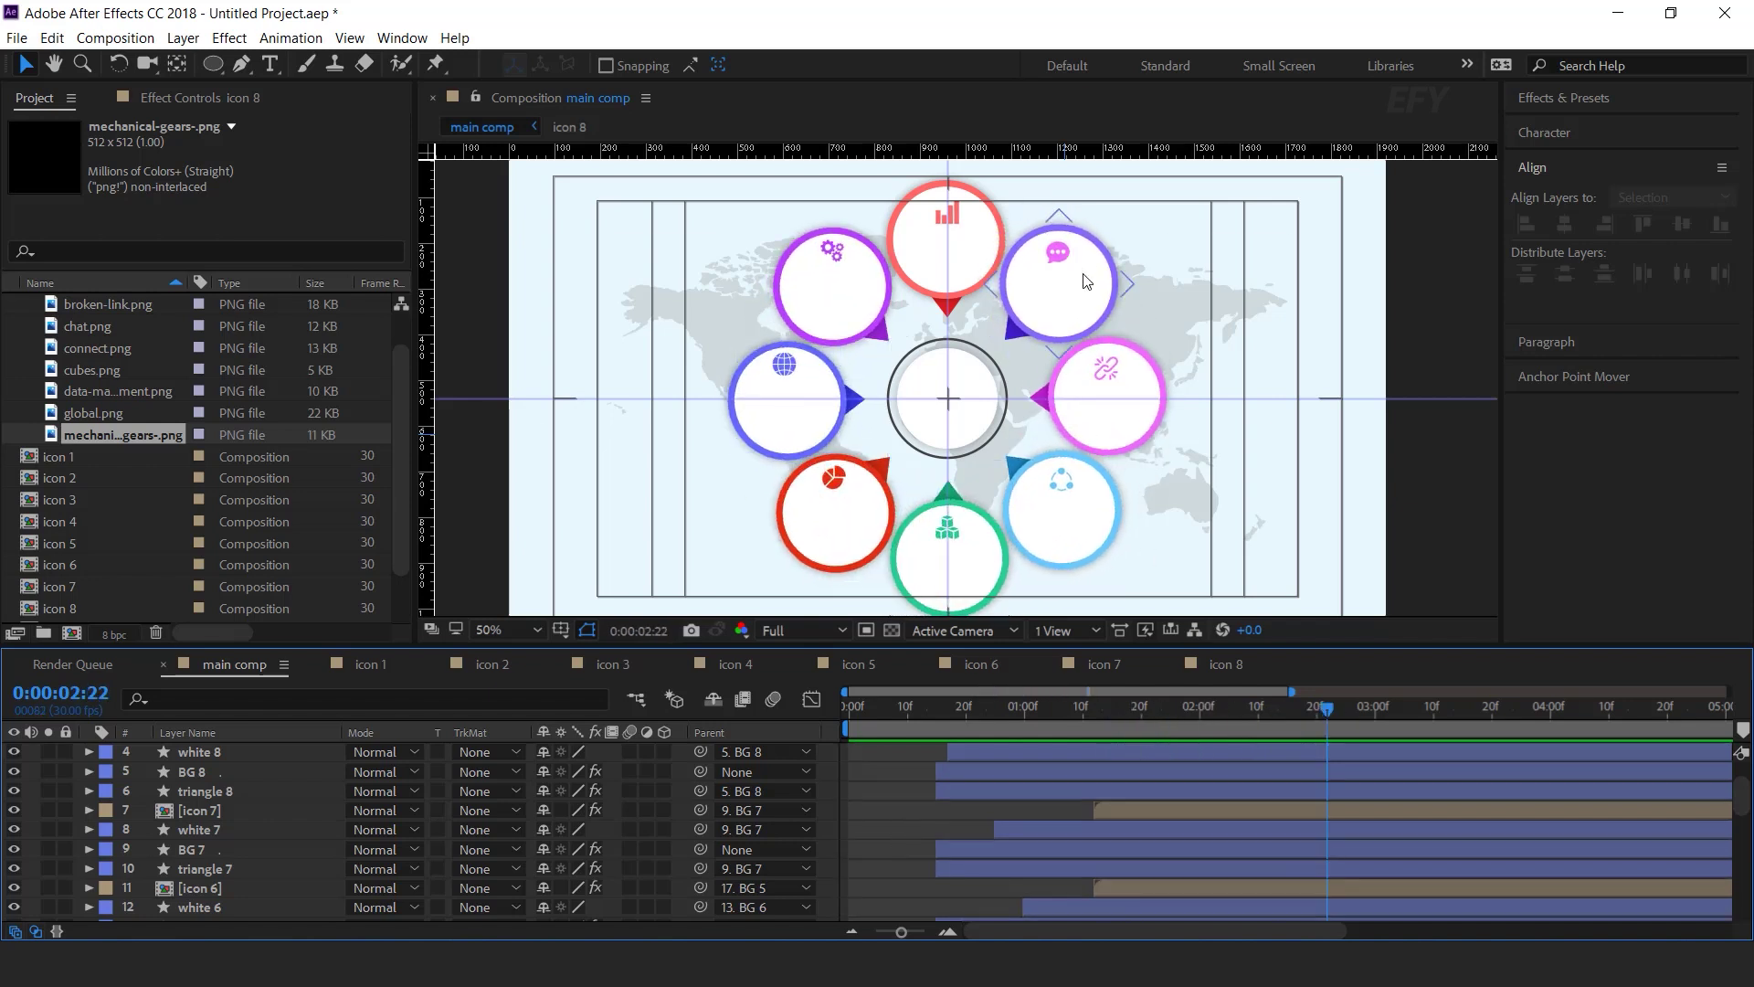
# - Add the title "Lorem Ipsum" below the bar-graph icon in the red circle, in 20 px Roboto Medium all caps
pyautogui.hotkey('ctrl', 't')
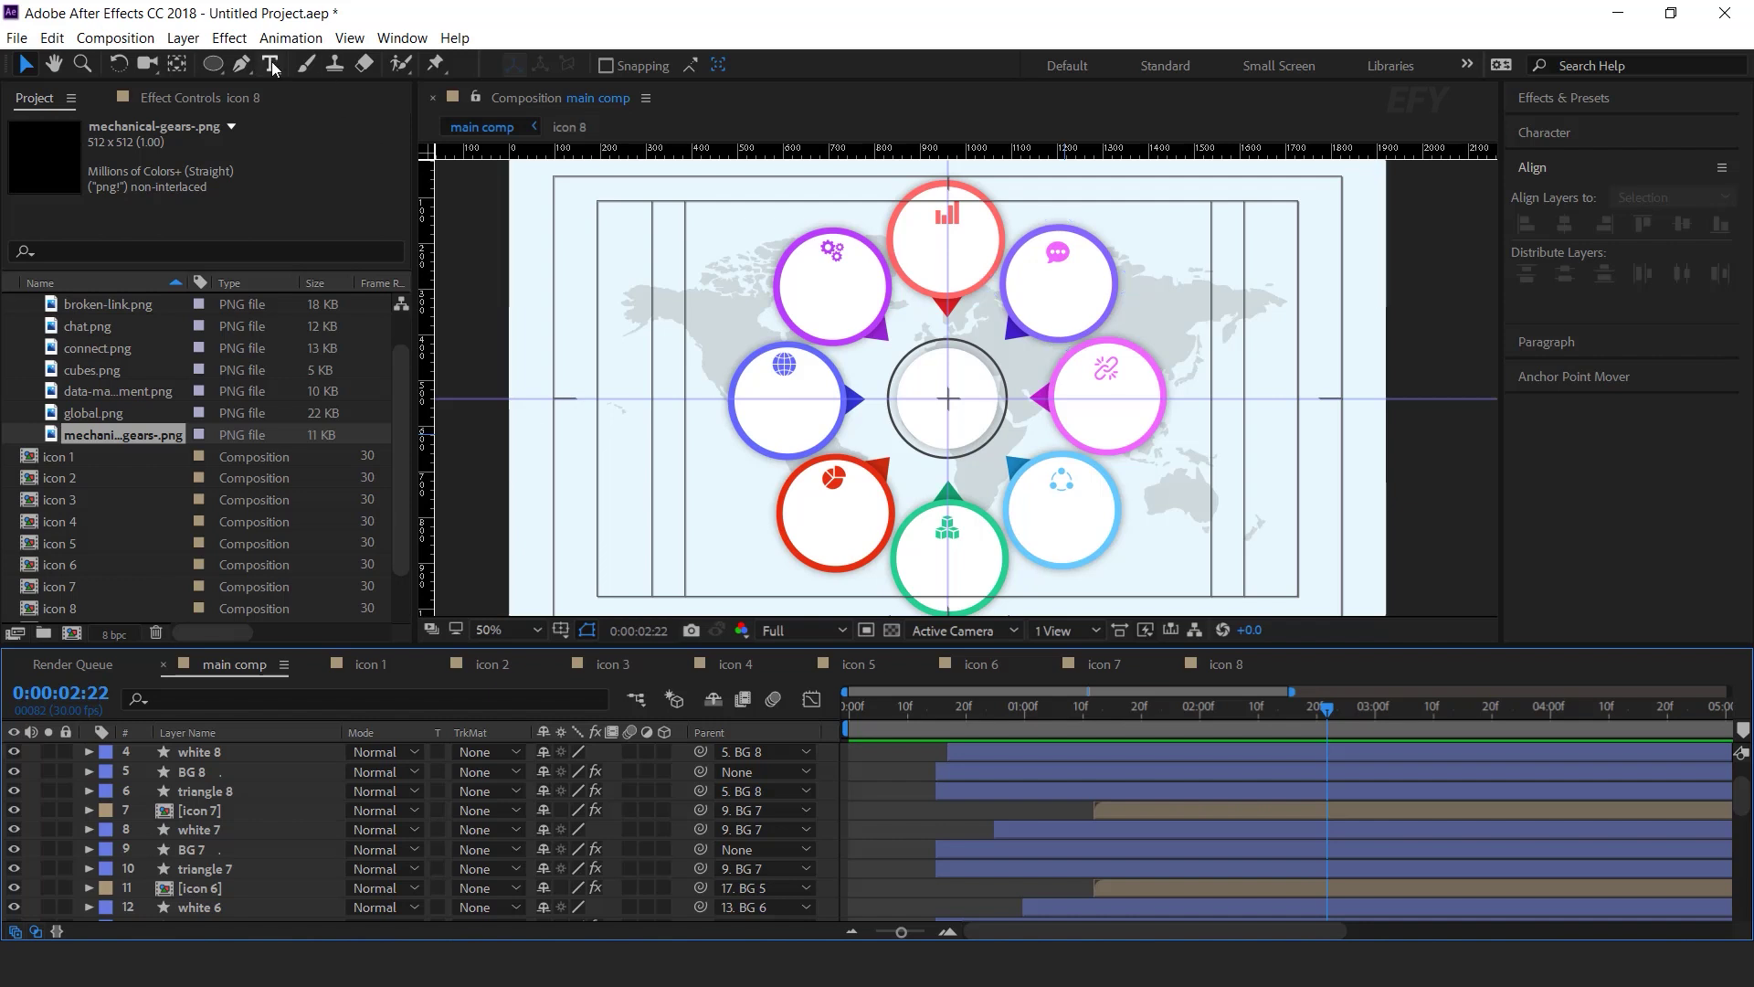
pyautogui.press('.')
pyautogui.scroll(5, 991, 509)
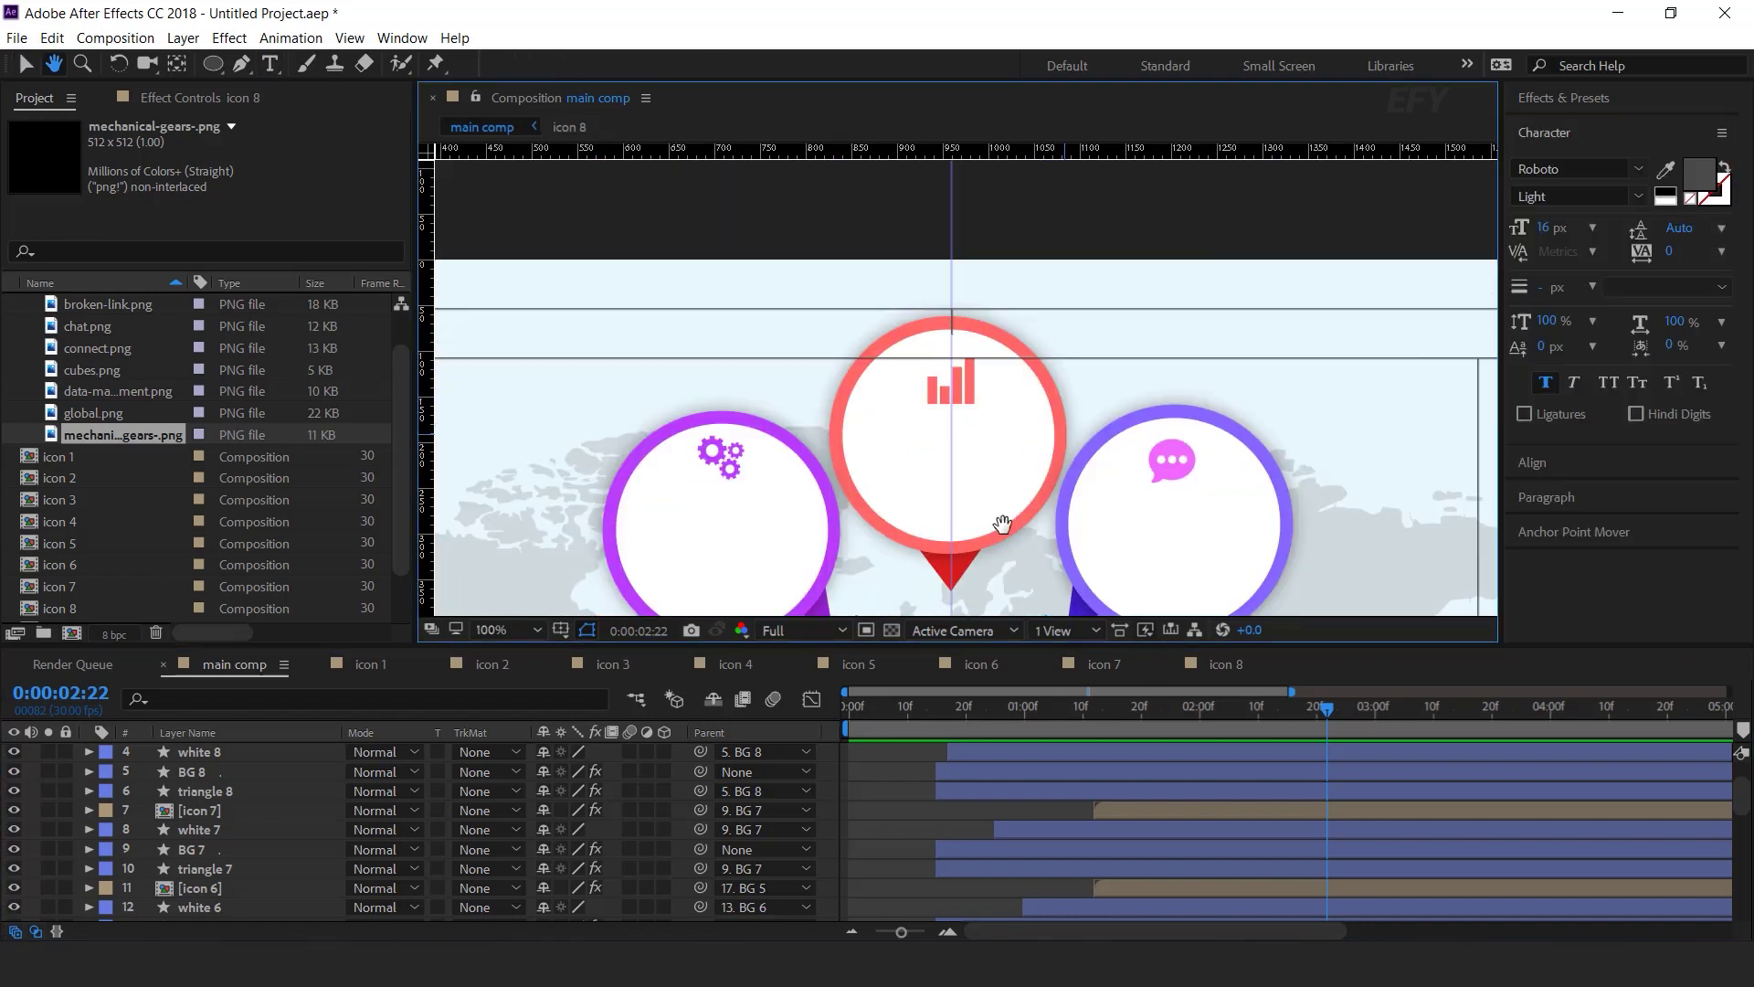
pyautogui.press('.')
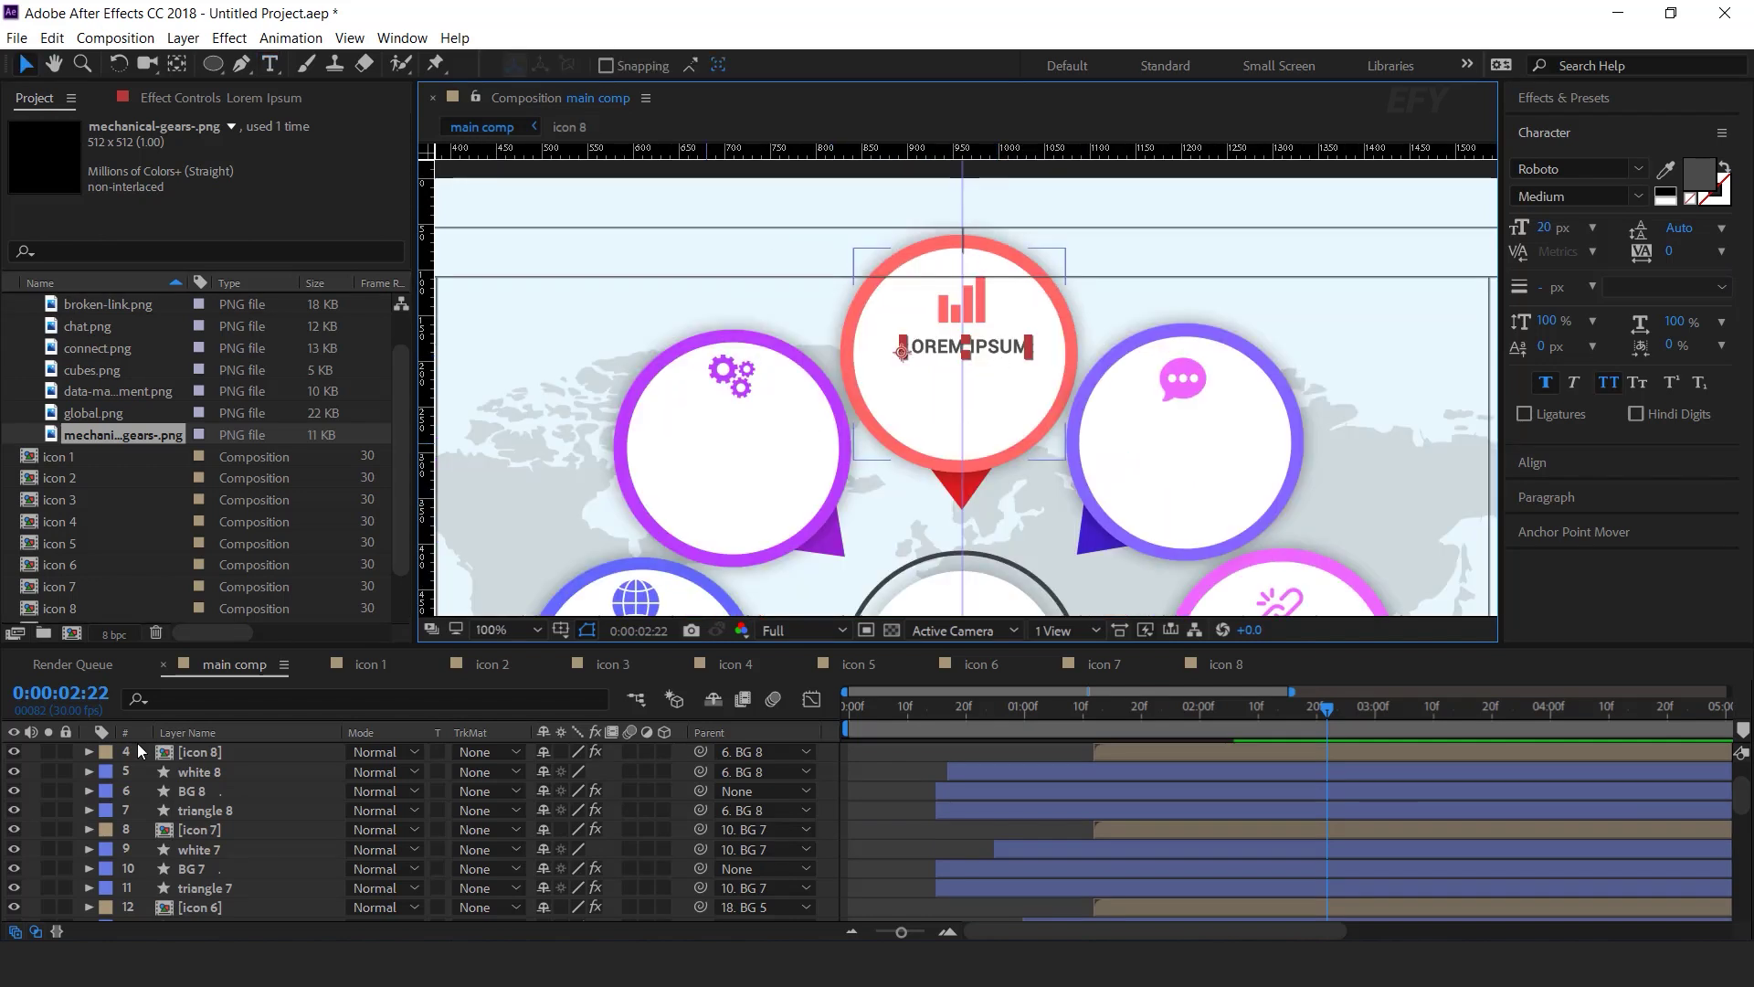
pyautogui.scroll(2, 274, 825)
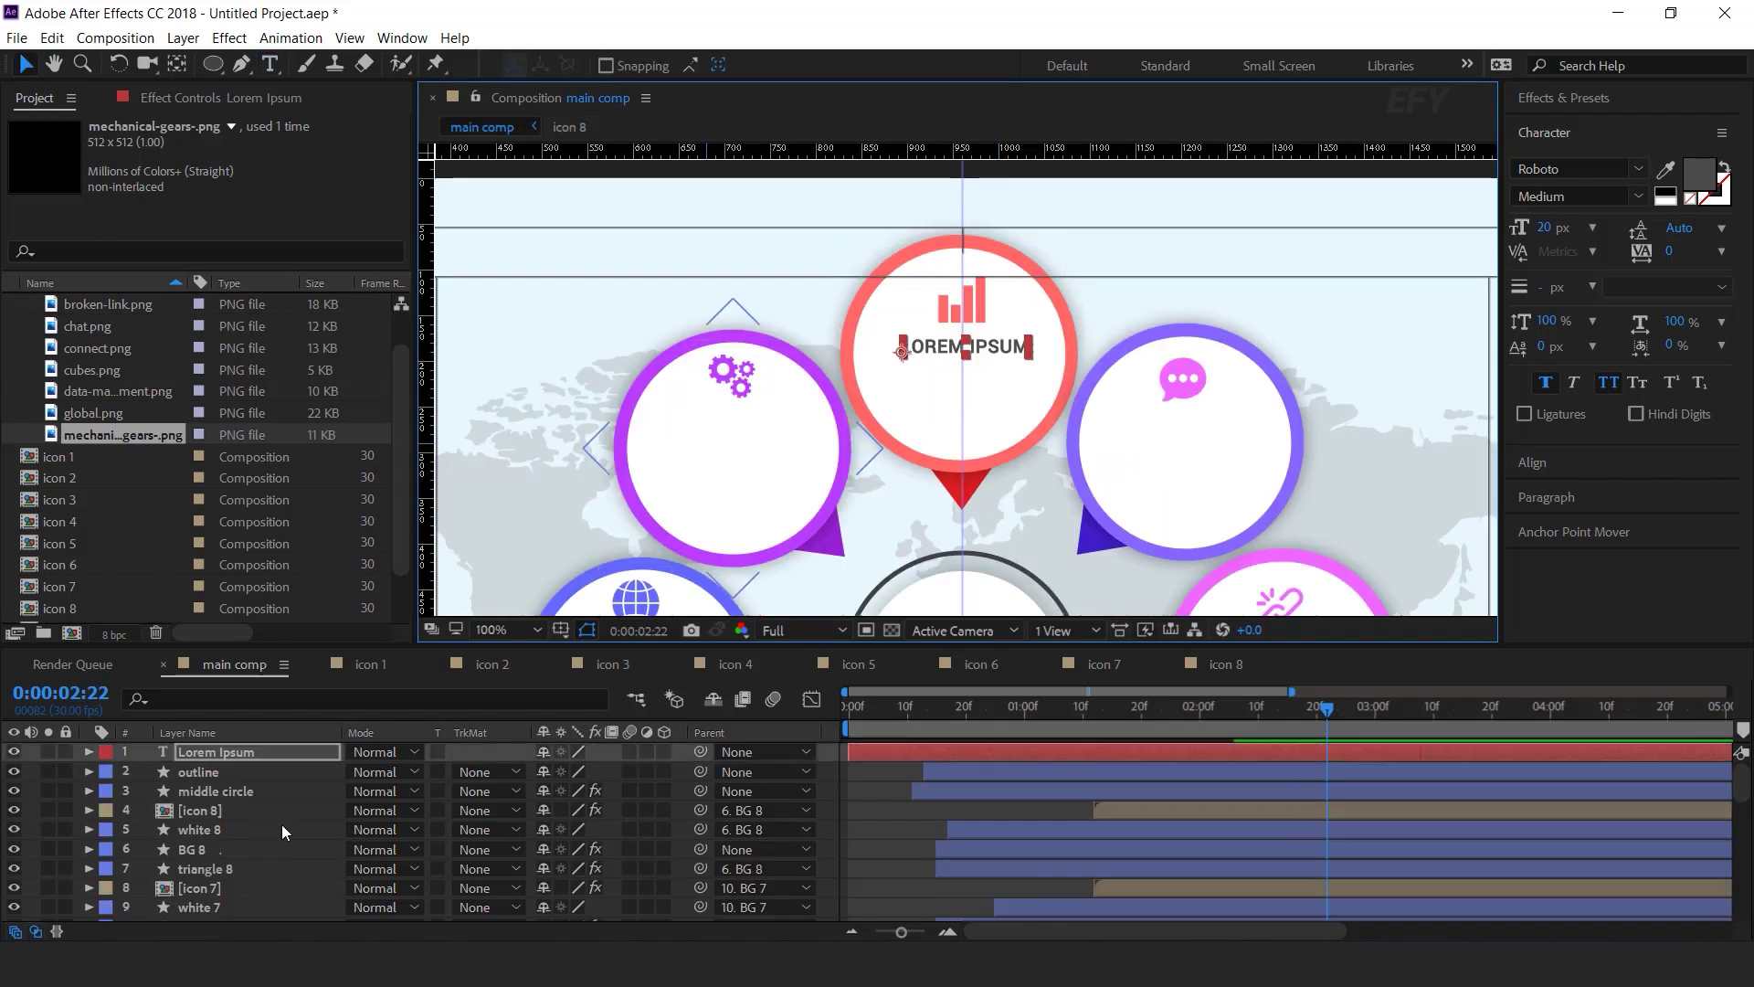
# - Add a text animator with Opacity and Tracking properties to the Lorem Ipsum layer
pyautogui.click(89, 752)
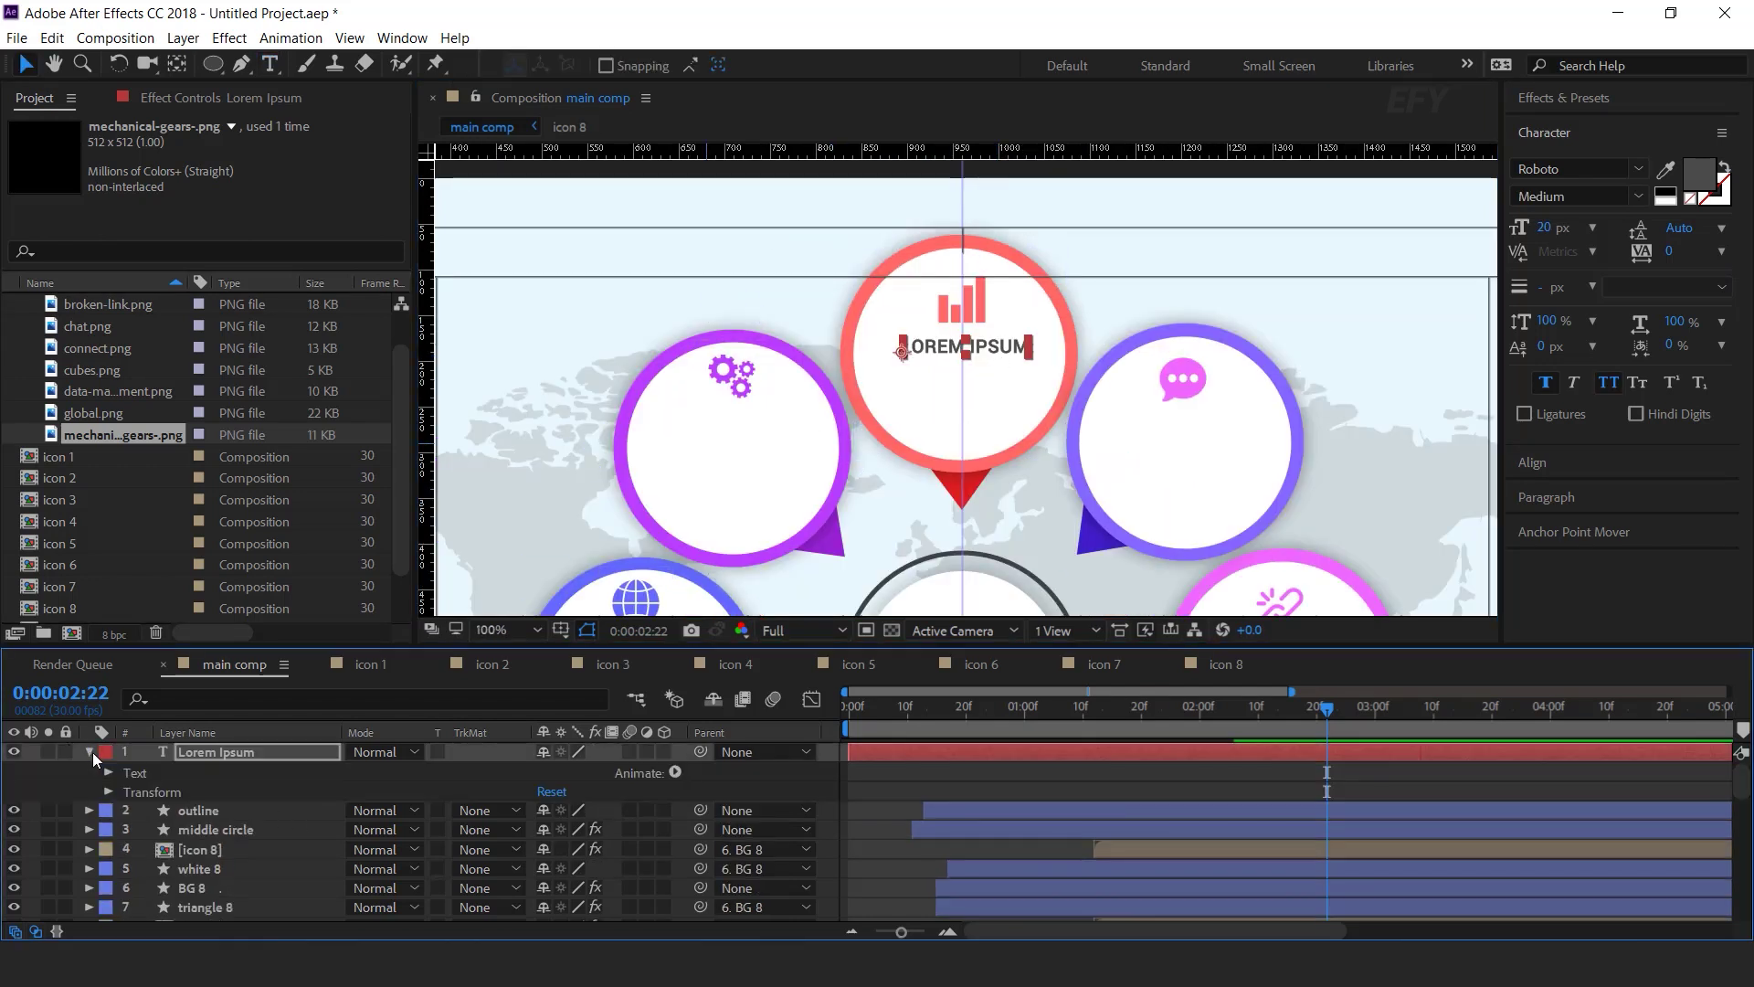
pyautogui.click(674, 773)
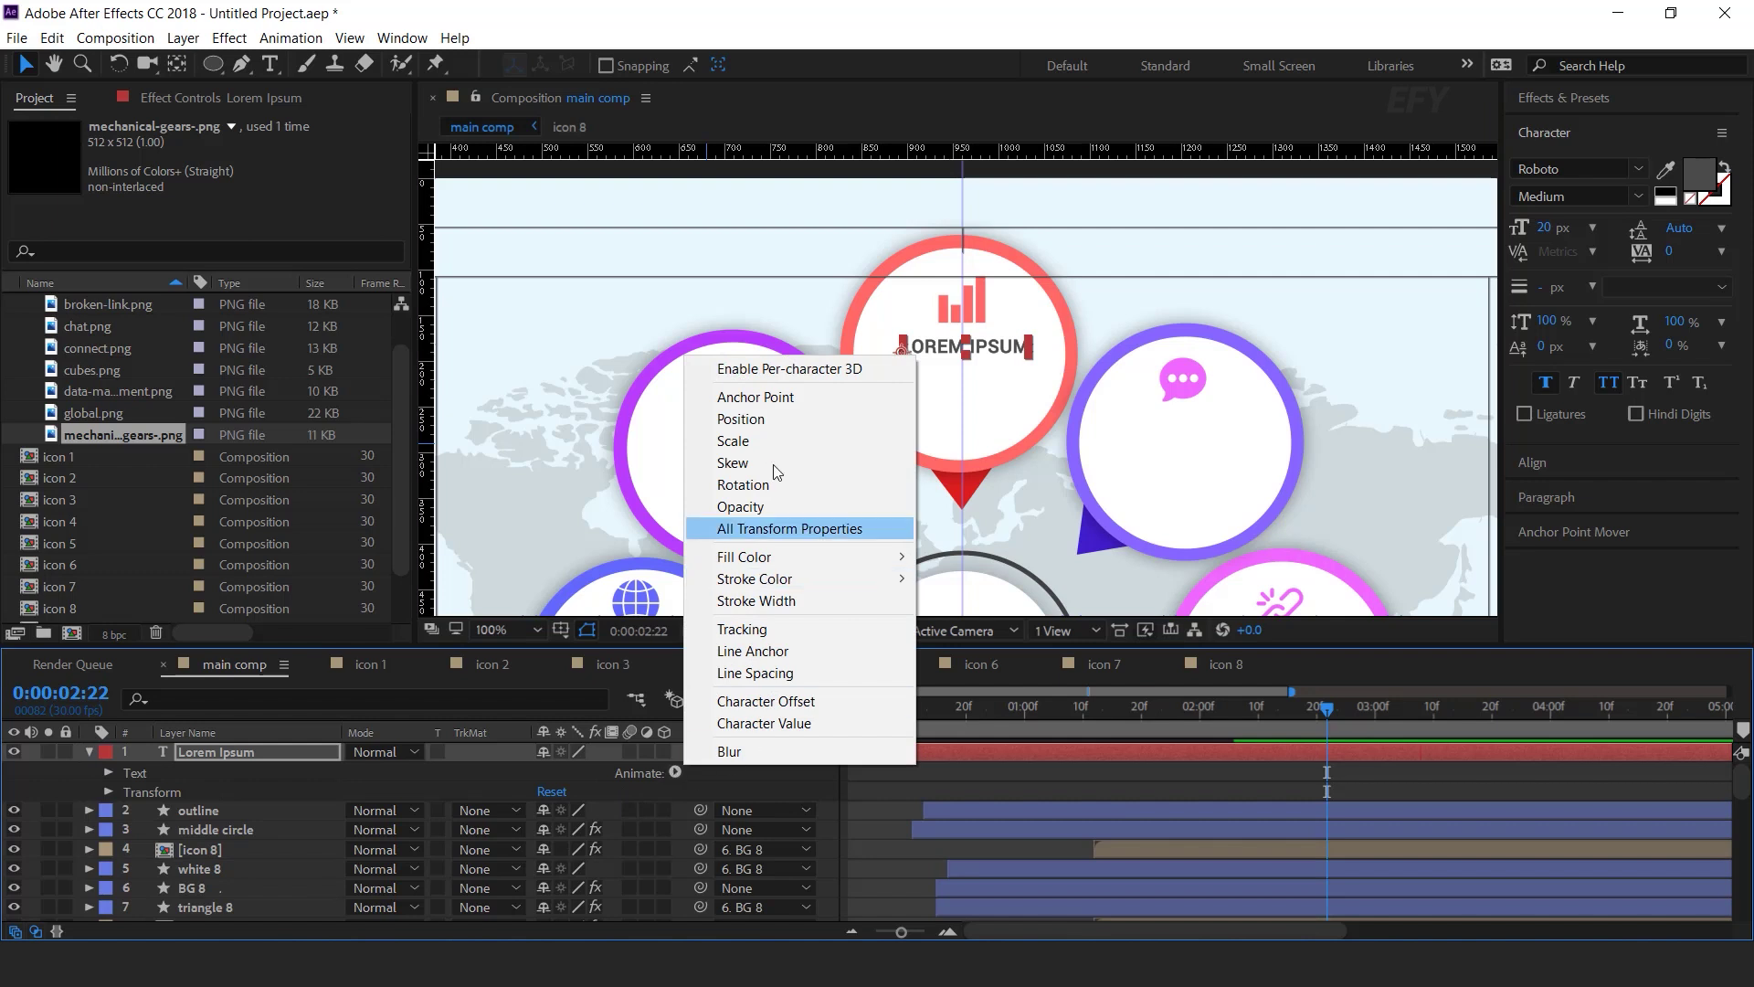
pyautogui.click(742, 506)
pyautogui.click(676, 773)
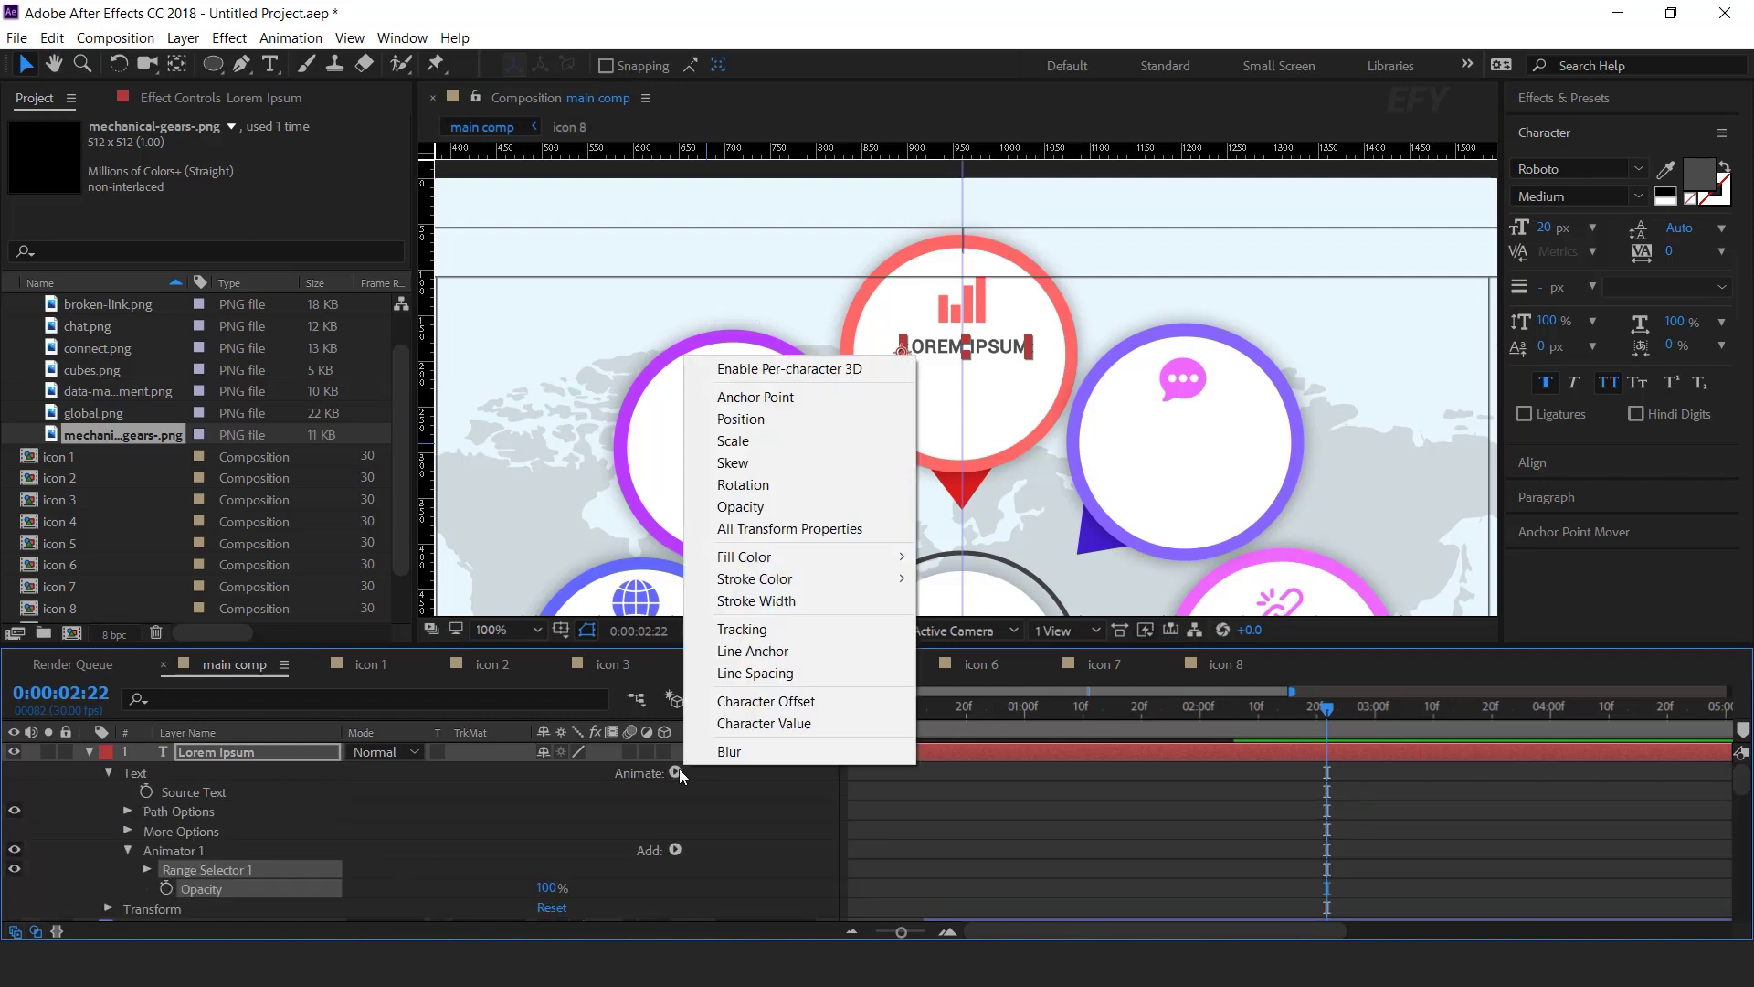
pyautogui.click(742, 629)
# - Set the text animator's Tracking Amount to -10 and its Opacity to 0%
pyautogui.click(542, 912)
pyautogui.write('-10')
pyautogui.press('Return')
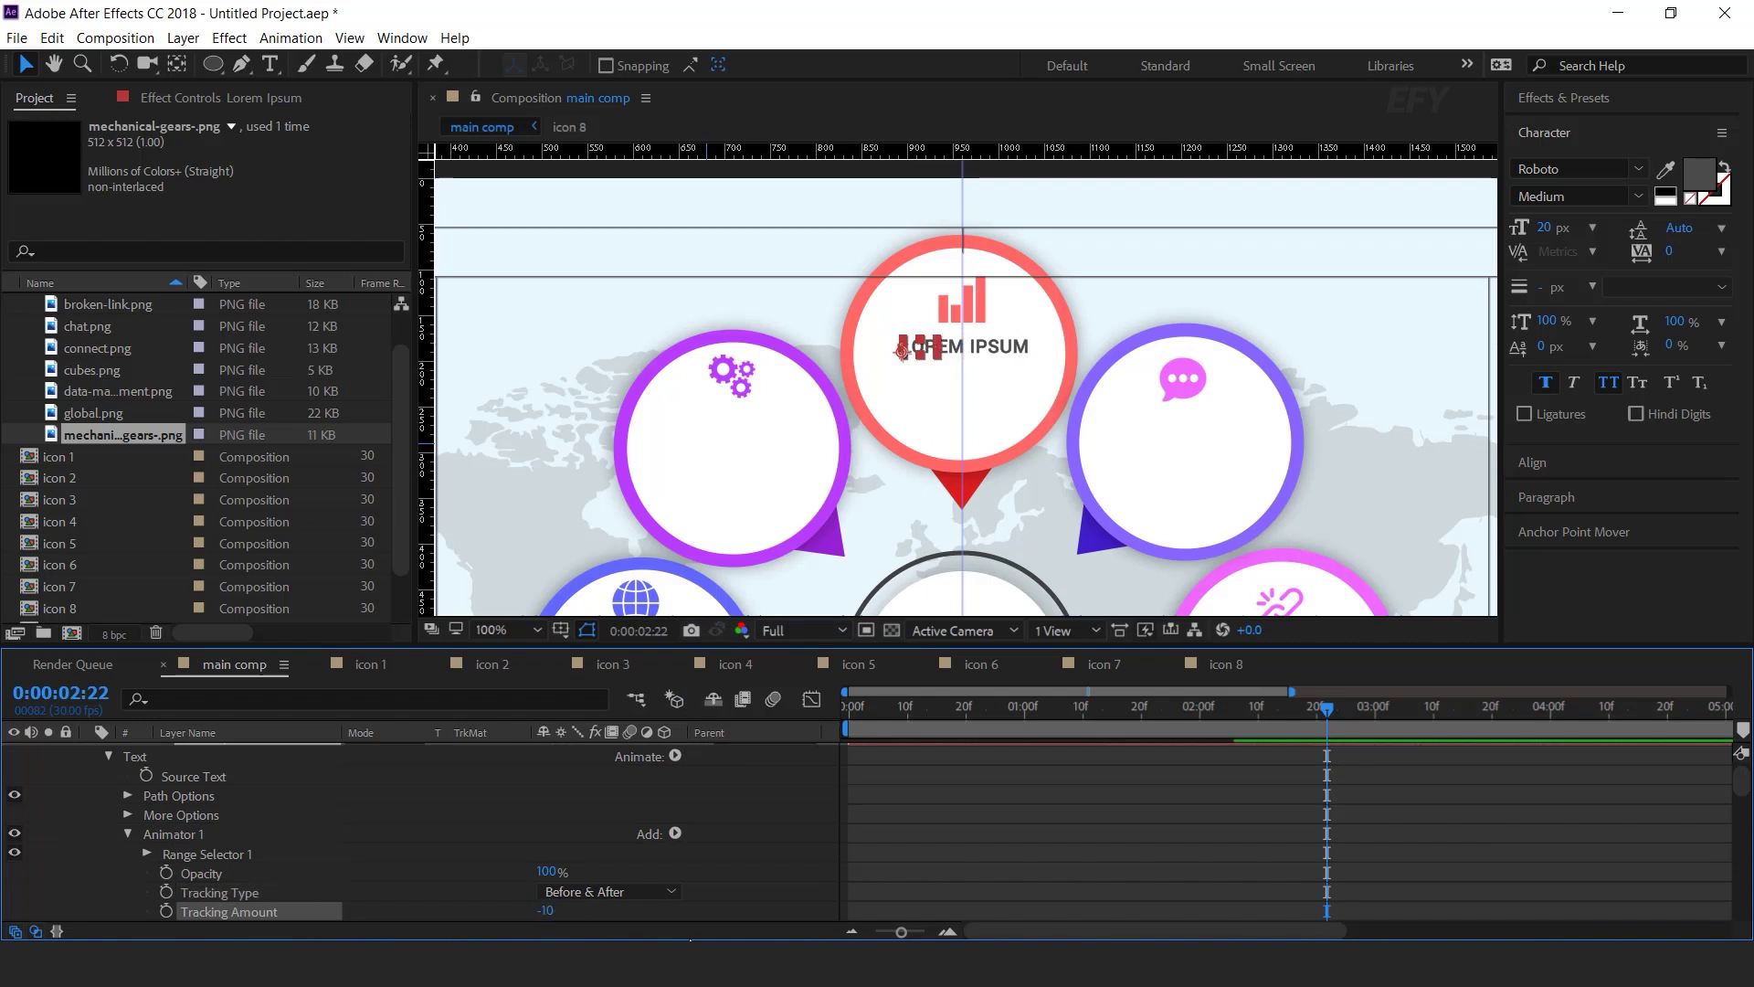
pyautogui.click(563, 871)
pyautogui.write('0')
pyautogui.press('Return')
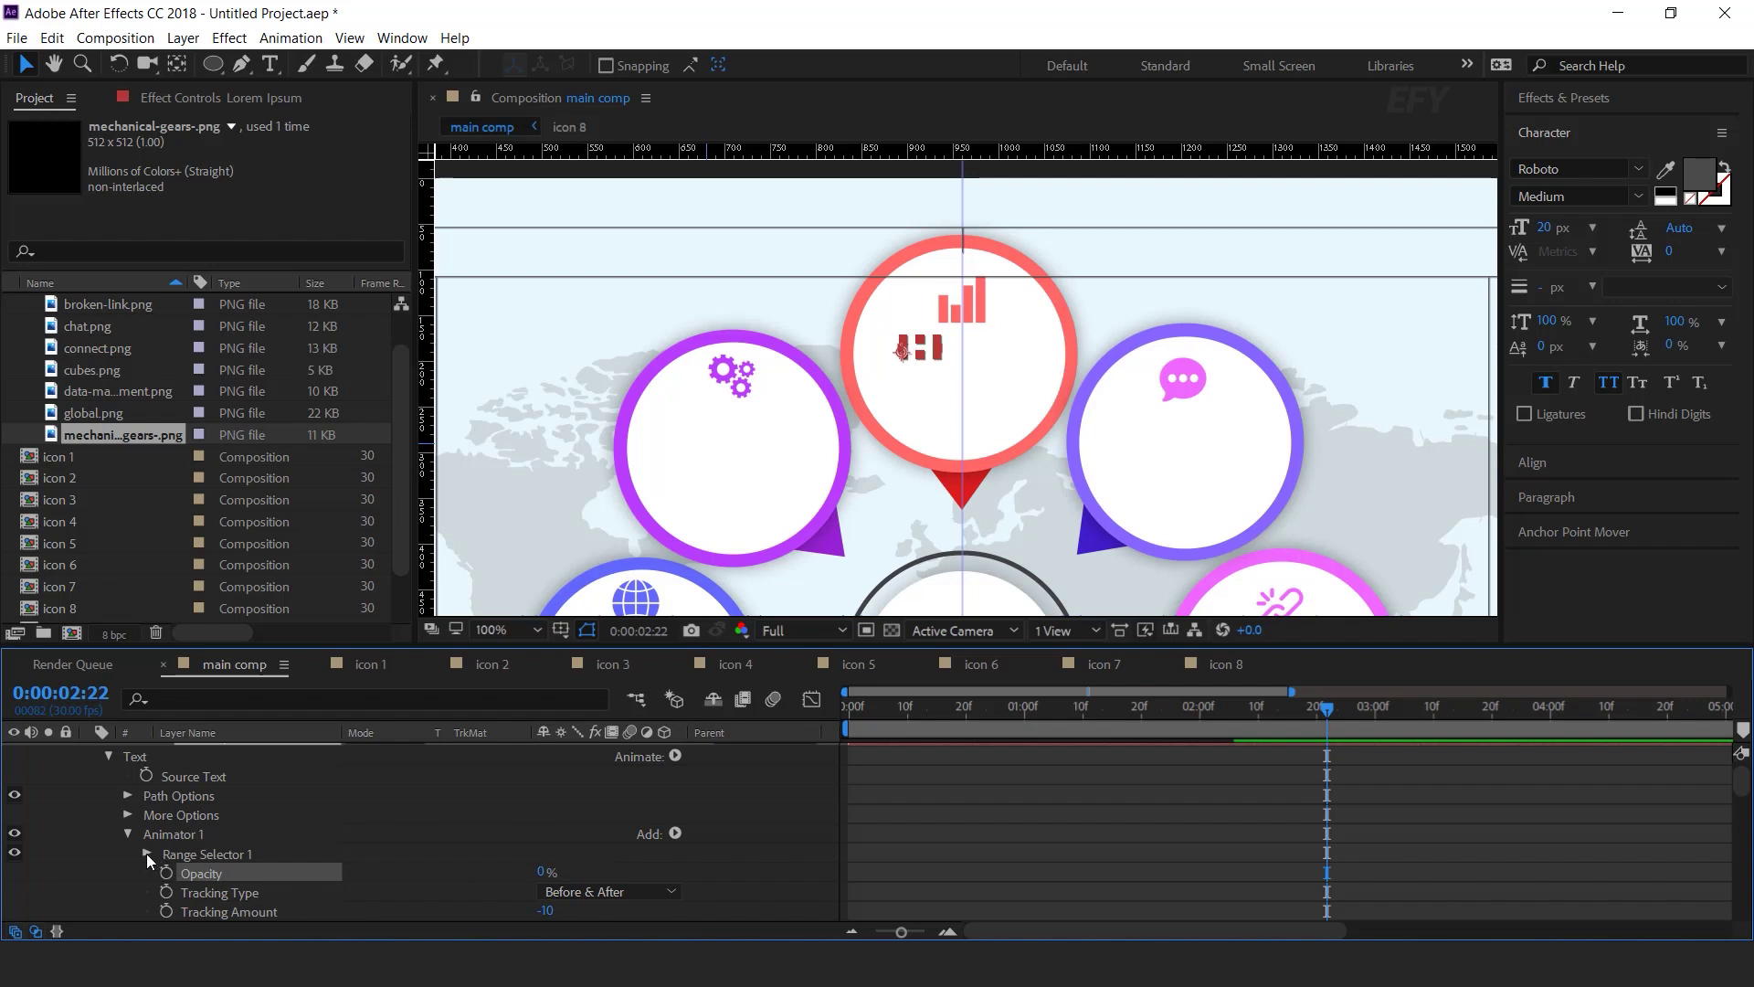
# - Change the advanced Shape of Range Selector 1 to Ramp Up
pyautogui.click(148, 856)
pyautogui.click(167, 913)
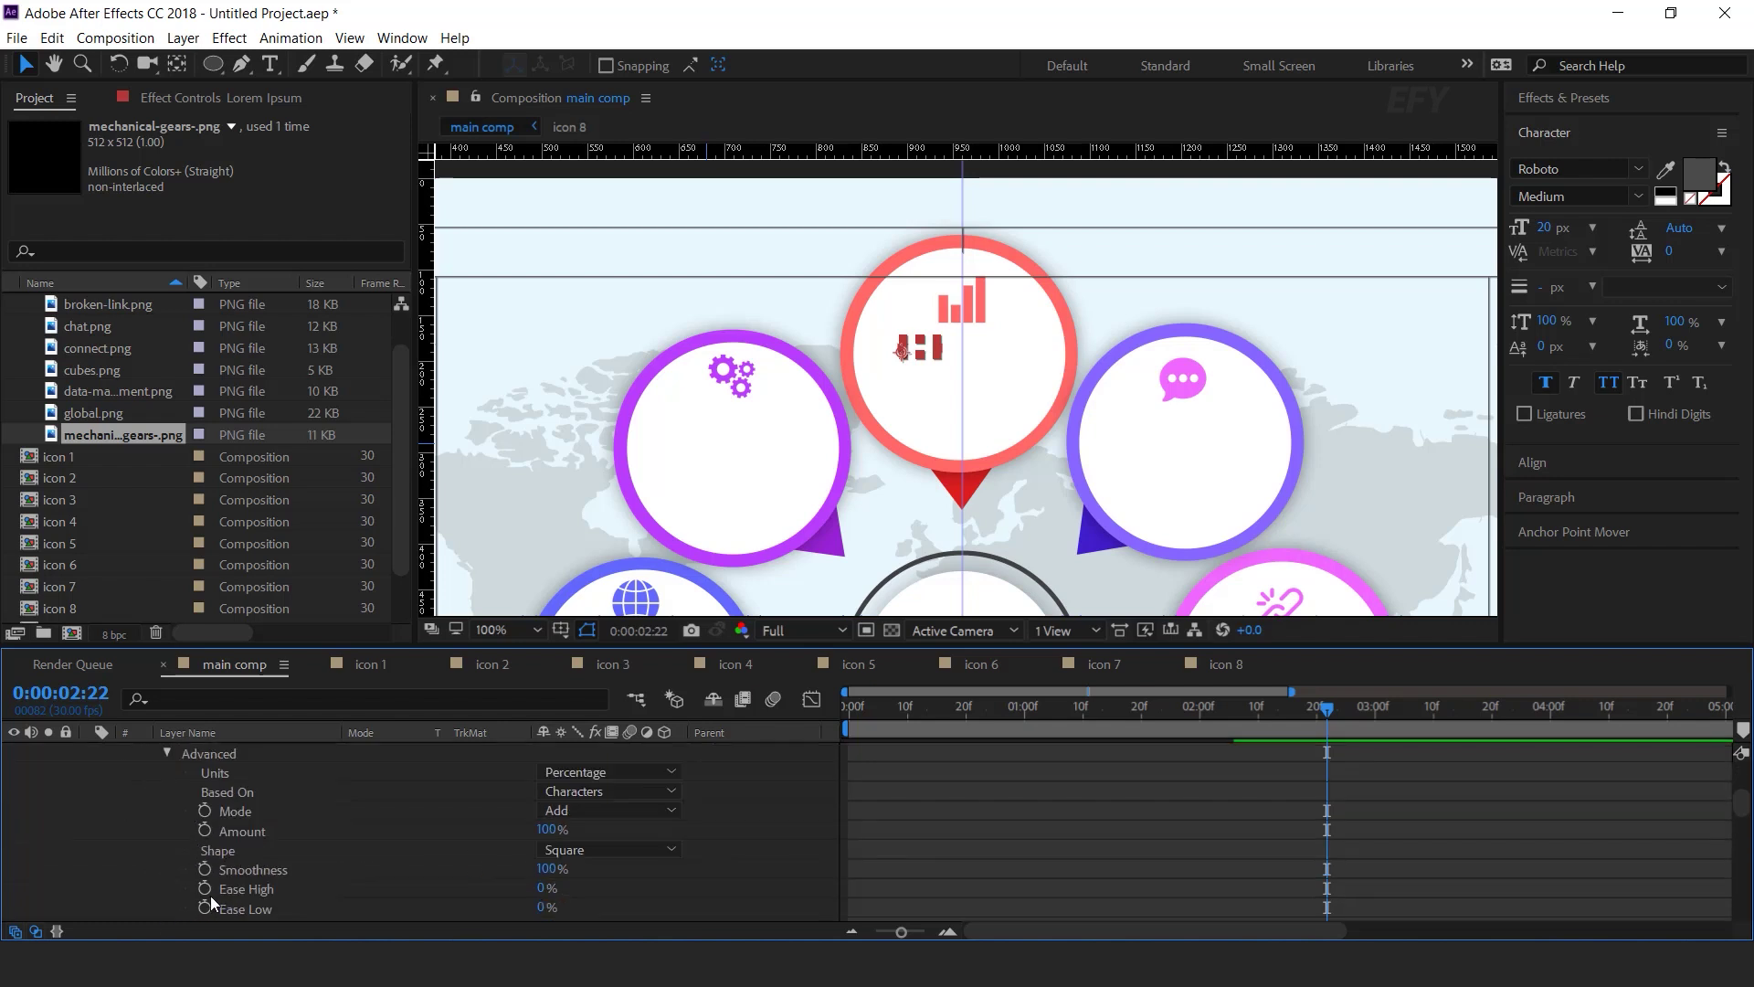
pyautogui.click(241, 856)
pyautogui.click(609, 850)
pyautogui.click(599, 741)
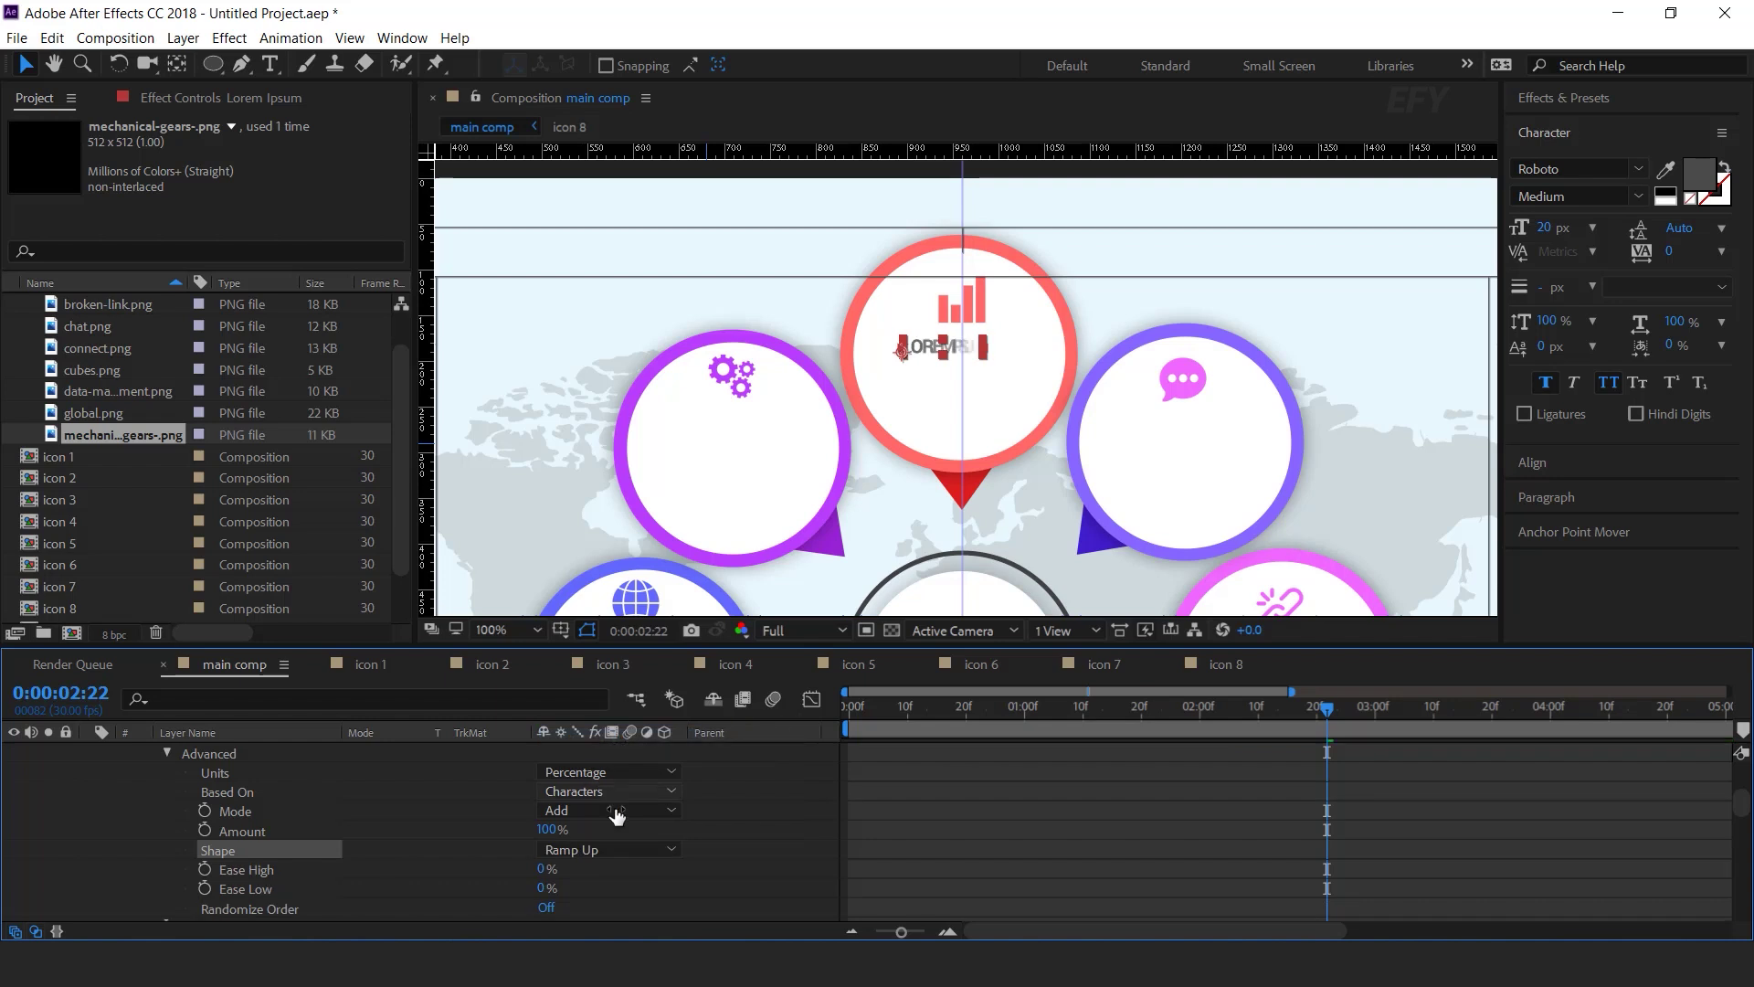
# - Keyframe the Range Selector's Offset at -100% at the very start of the main comp
pyautogui.scroll(5, 894, 830)
pyautogui.moveTo(862, 707); pyautogui.dragTo(793, 718)
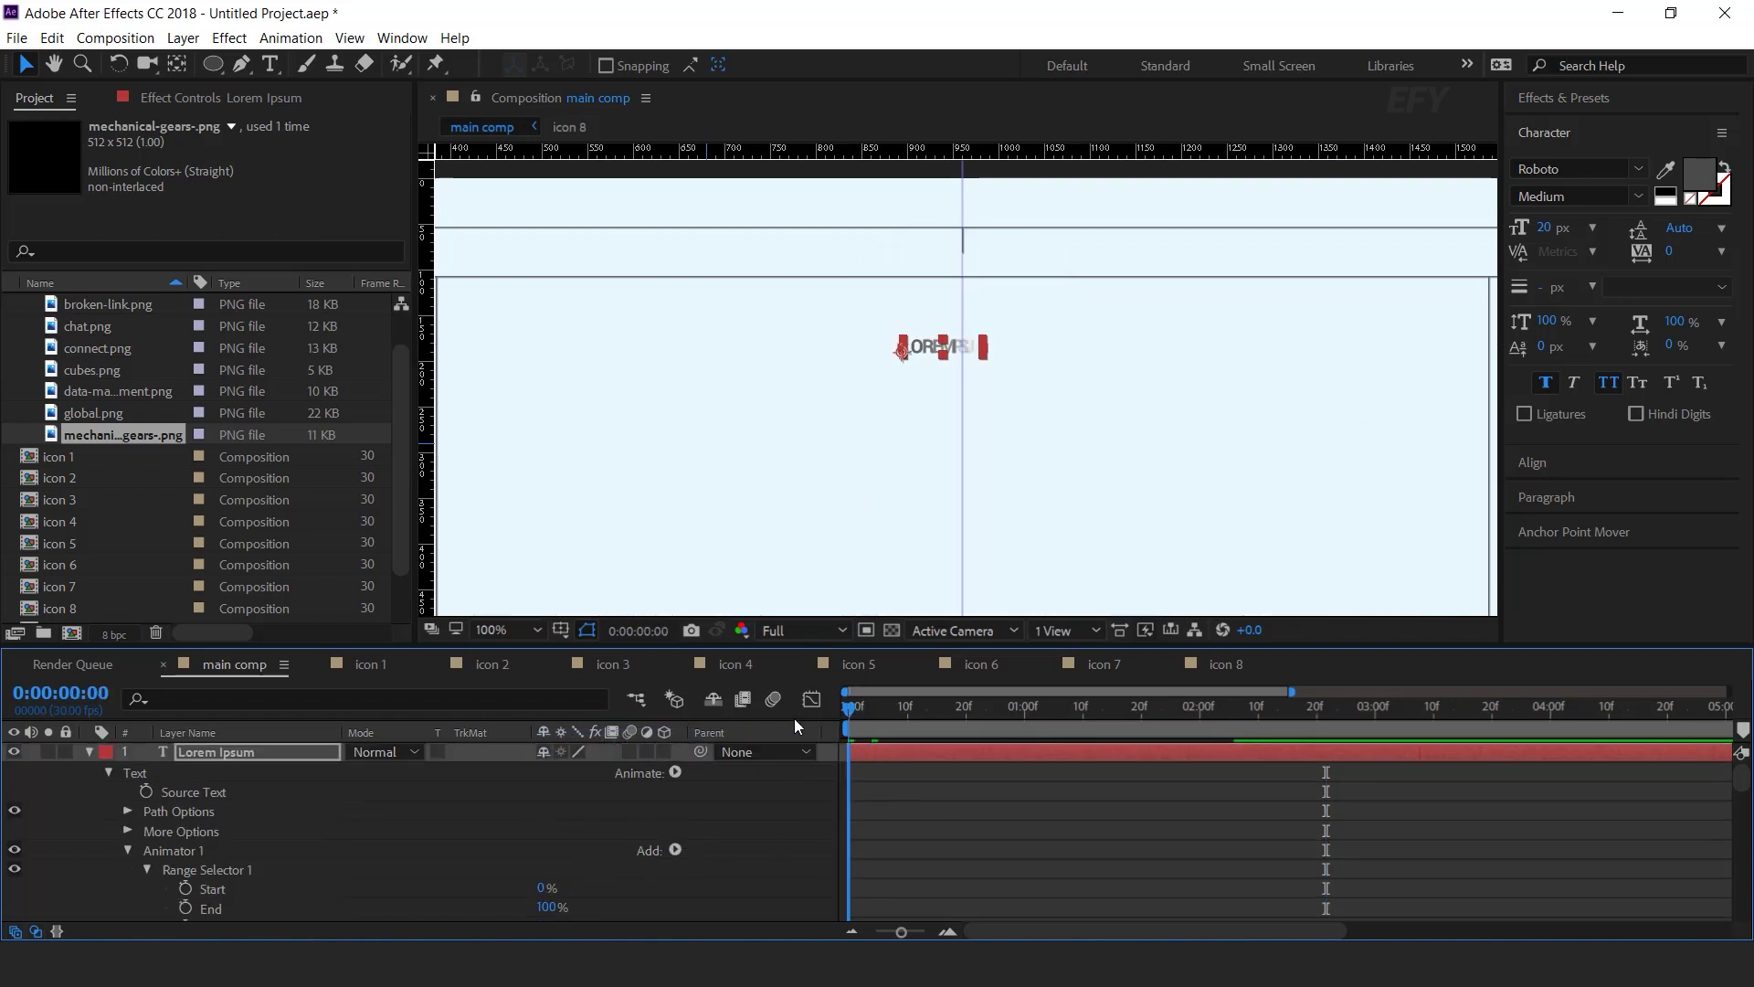
pyautogui.scroll(-3, 338, 846)
pyautogui.click(168, 850)
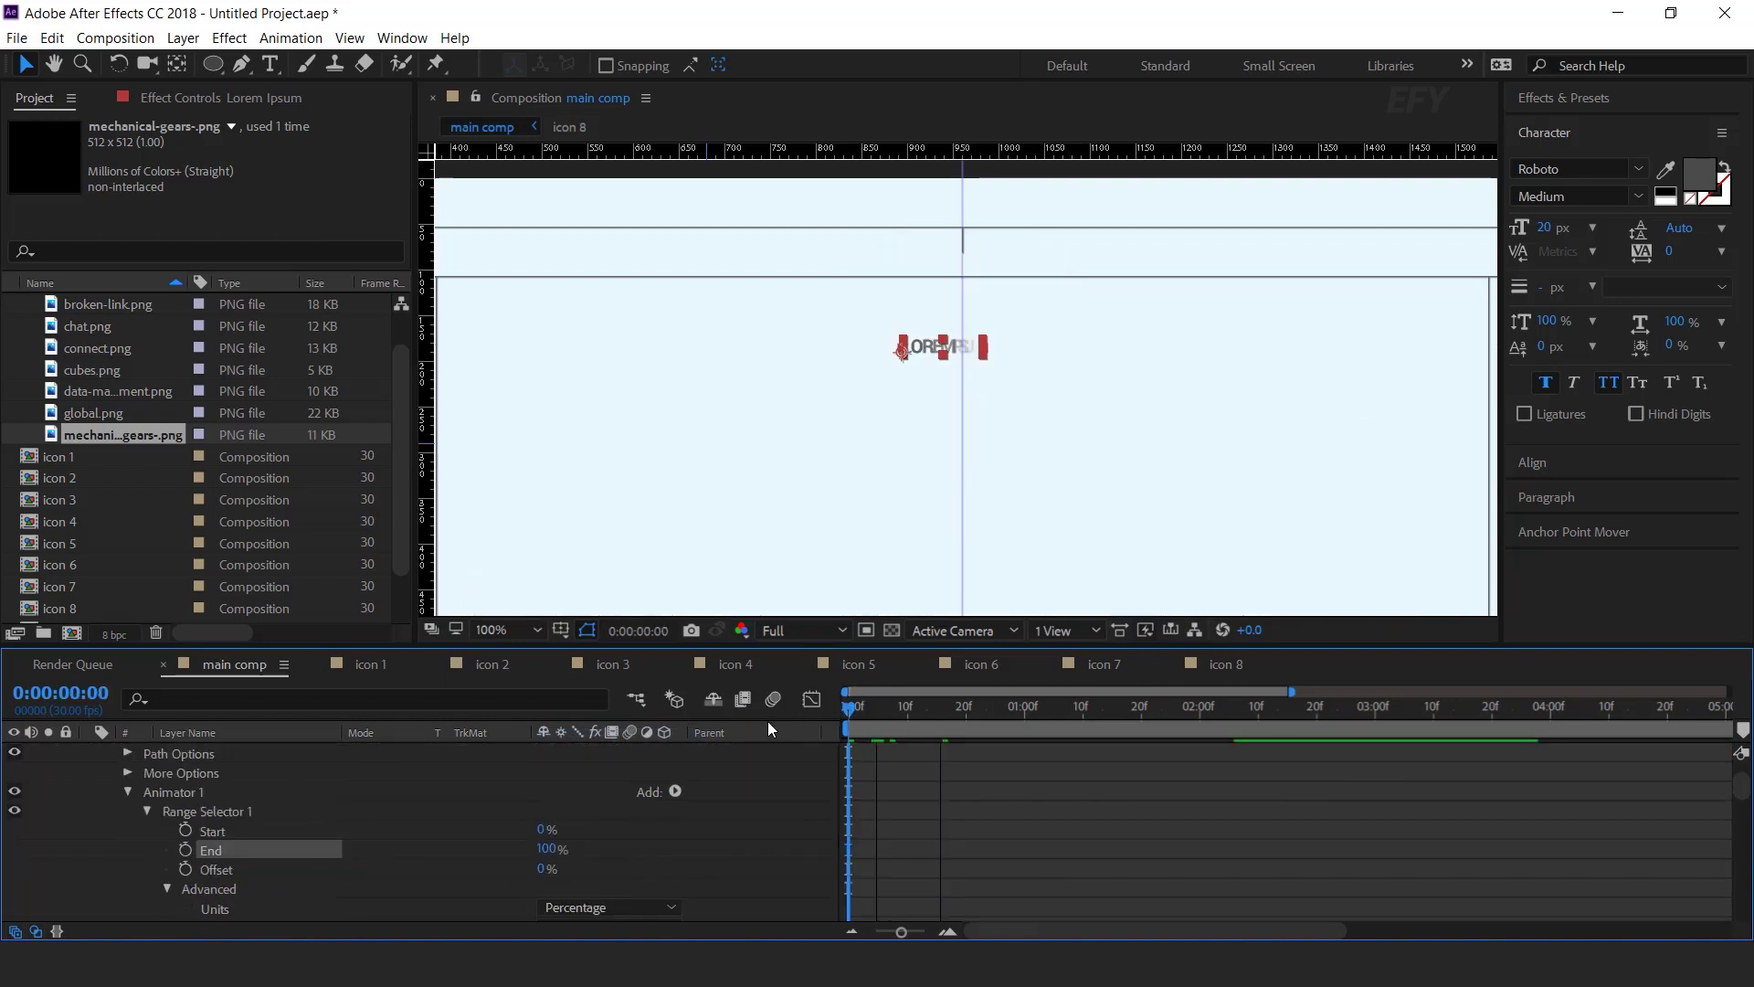
pyautogui.click(185, 869)
pyautogui.moveTo(545, 870); pyautogui.dragTo(447, 871)
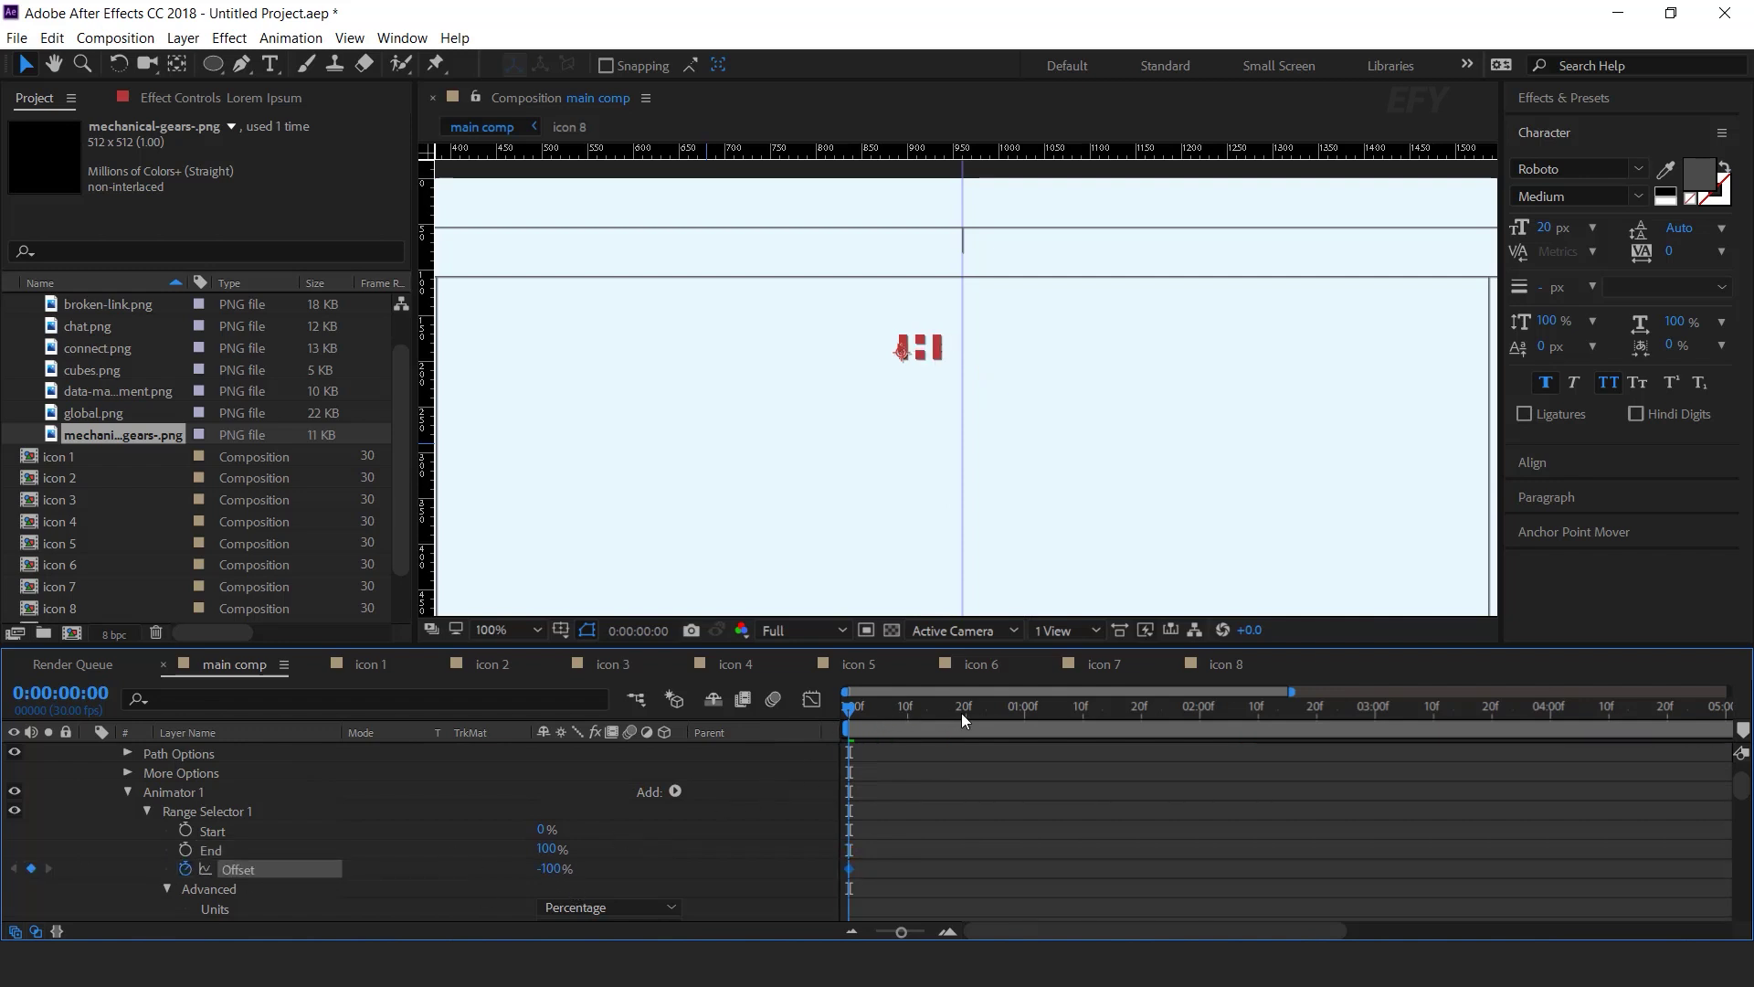
# - Set the Offset to 100% at 0:00:01:04 and apply Easy Ease to its keyframes
pyautogui.click(1047, 711)
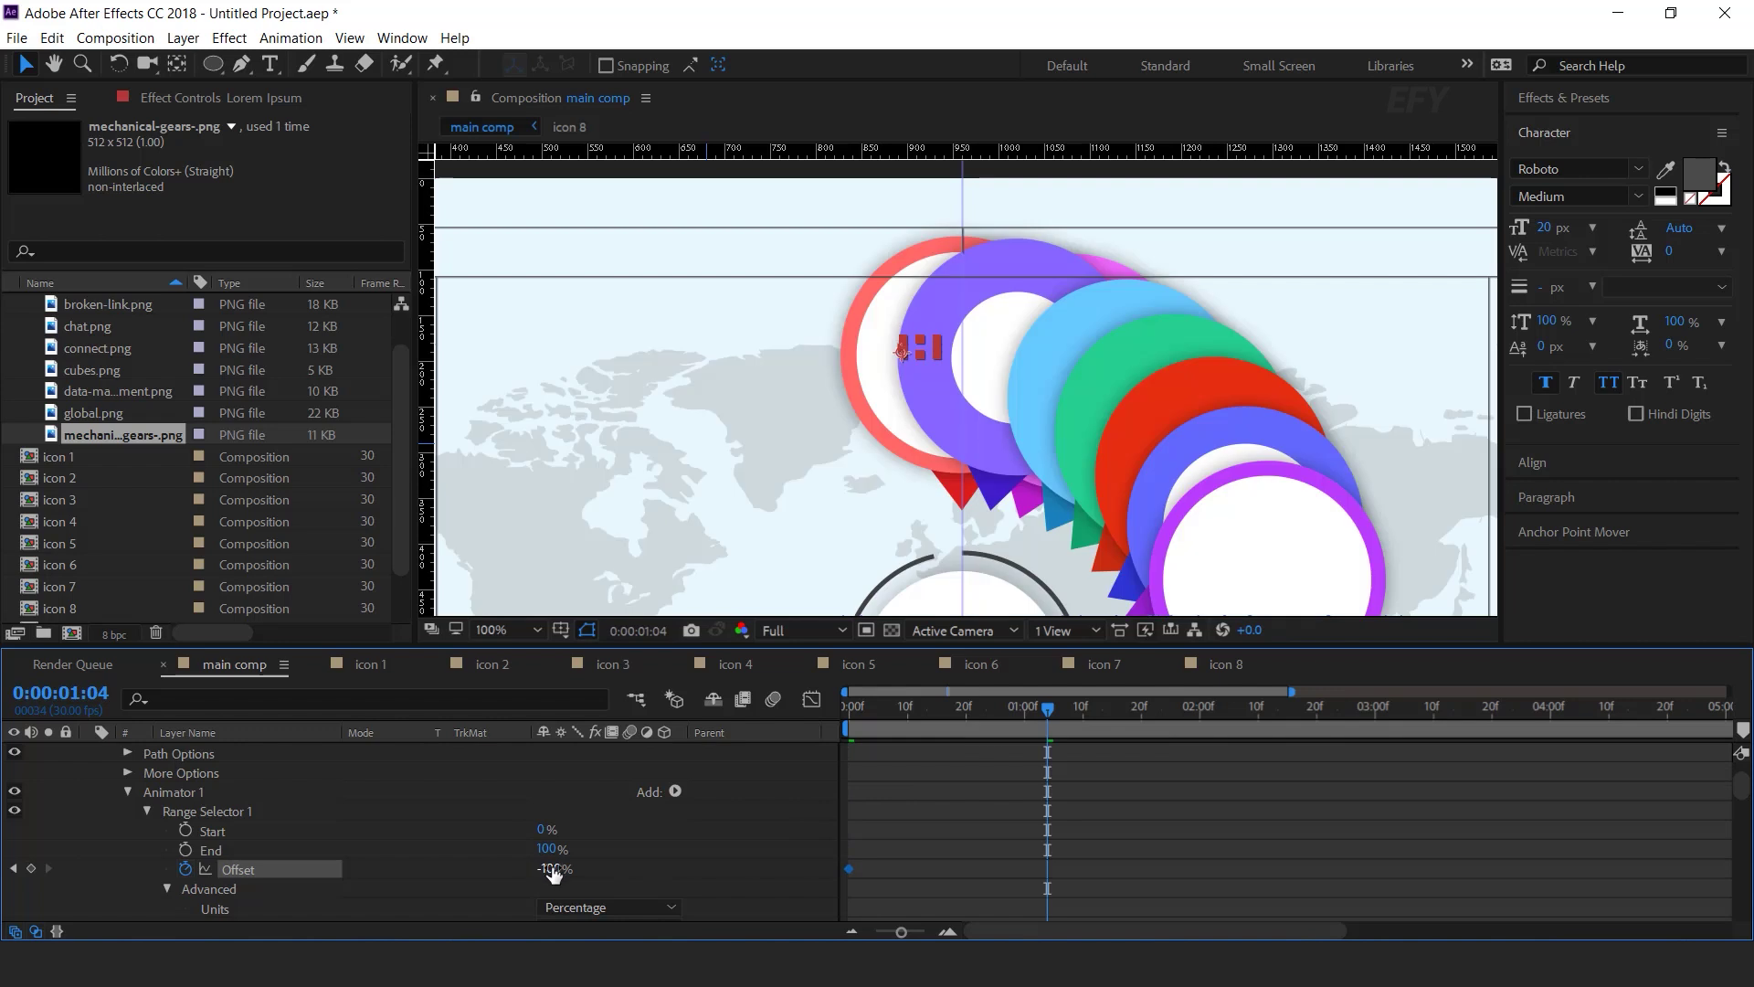
pyautogui.moveTo(1168, 859); pyautogui.dragTo(1647, 859)
pyautogui.moveTo(1164, 848); pyautogui.dragTo(870, 888)
pyautogui.rightClick(1047, 867)
pyautogui.moveTo(1178, 954)
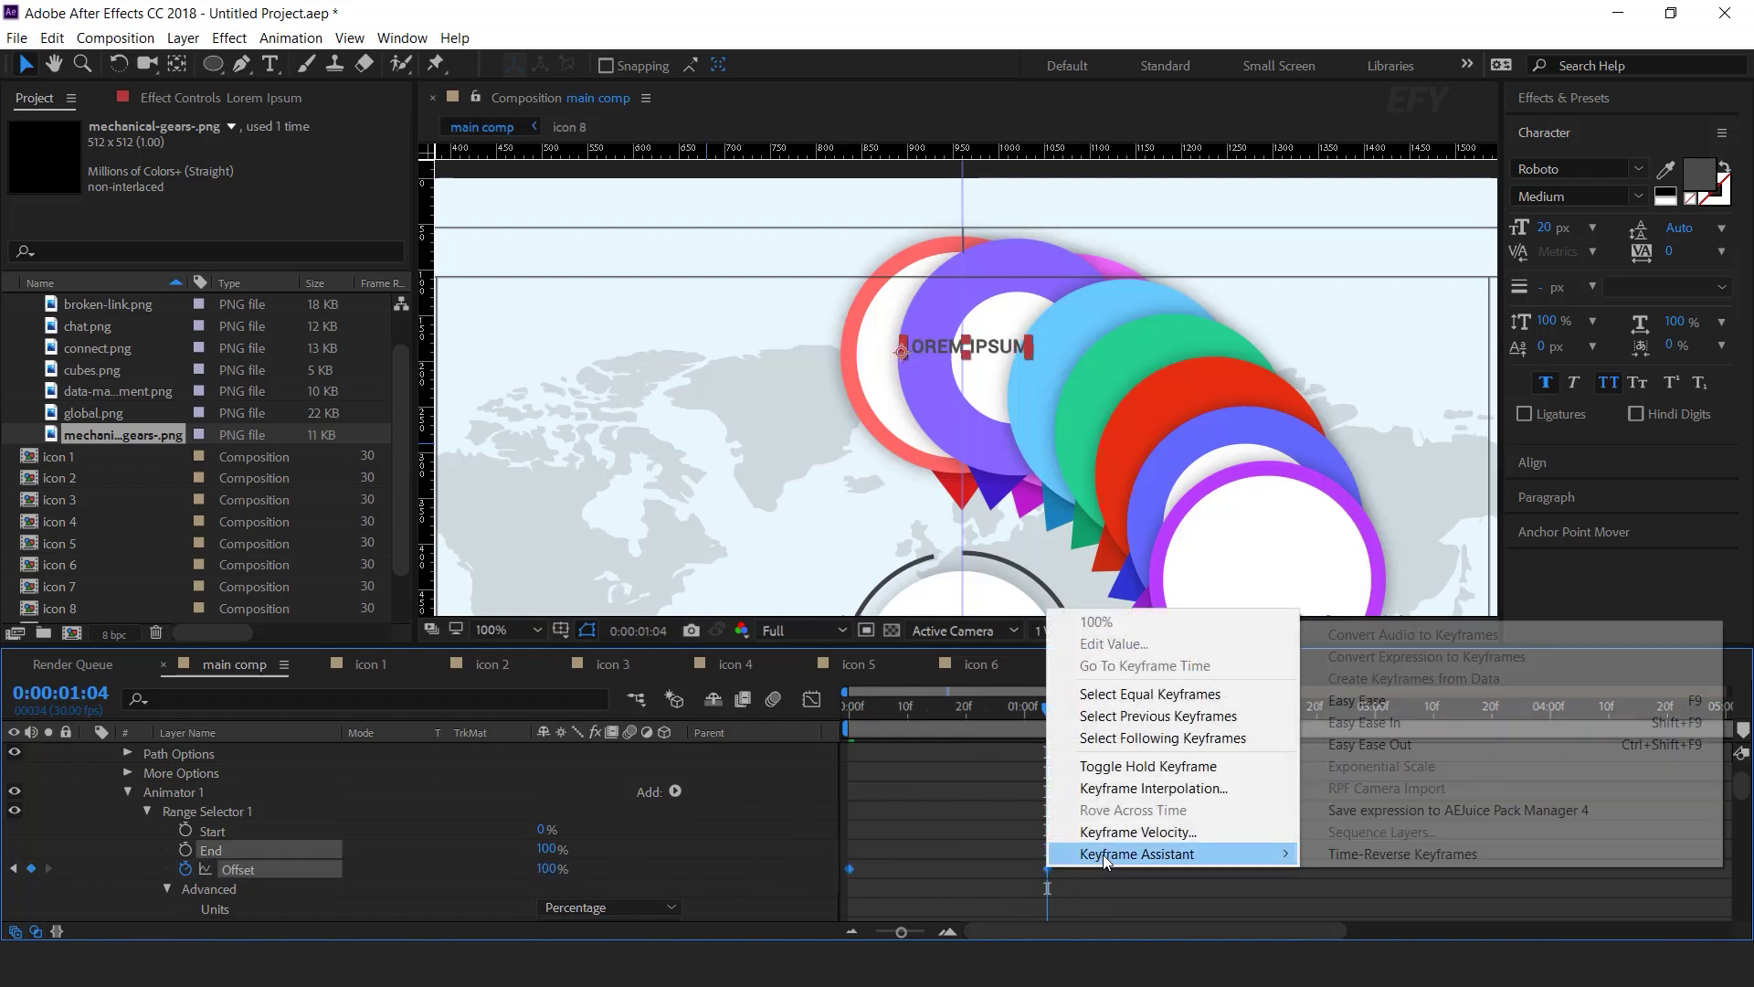
pyautogui.click(1416, 693)
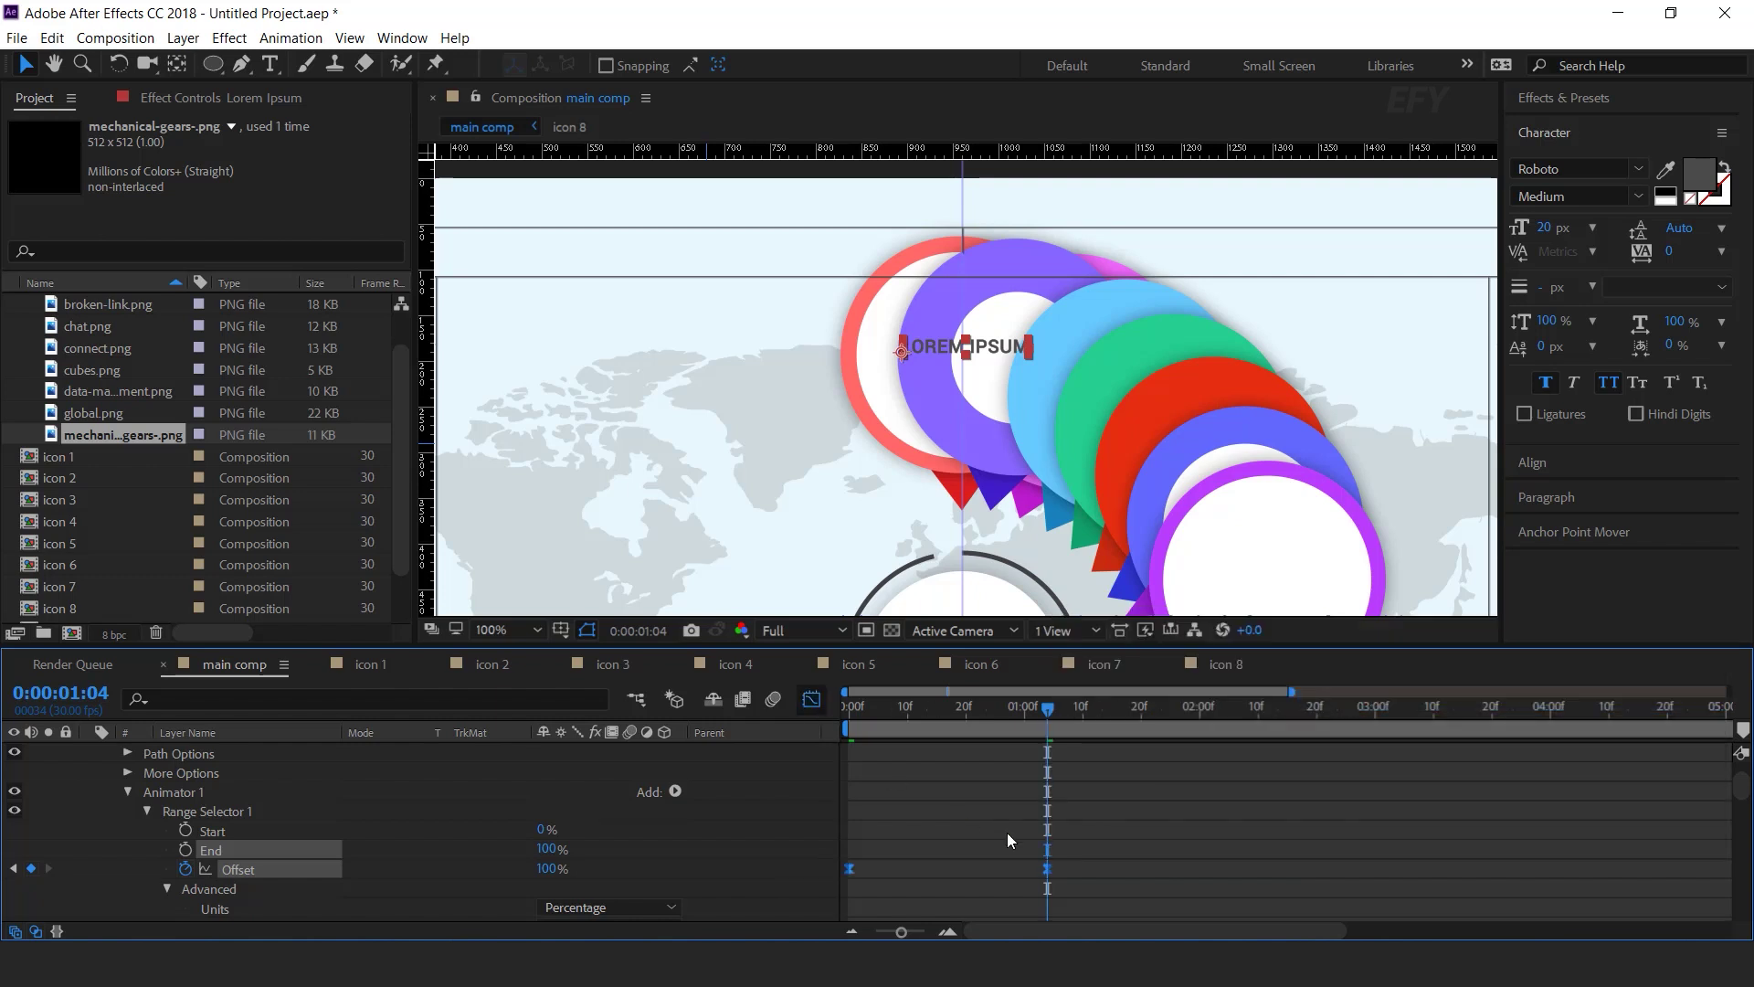
# - Reshape the Offset animation's curve in the Graph Editor by pulling the ending ease handle toward the start
pyautogui.hotkey('shift', 'F3')
pyautogui.moveTo(1013, 868); pyautogui.dragTo(882, 868)
pyautogui.hotkey('shift', 'F3')
# - Collapse the Lorem Ipsum layer's properties and play back the text reveal from the start
pyautogui.scroll(2, 114, 850)
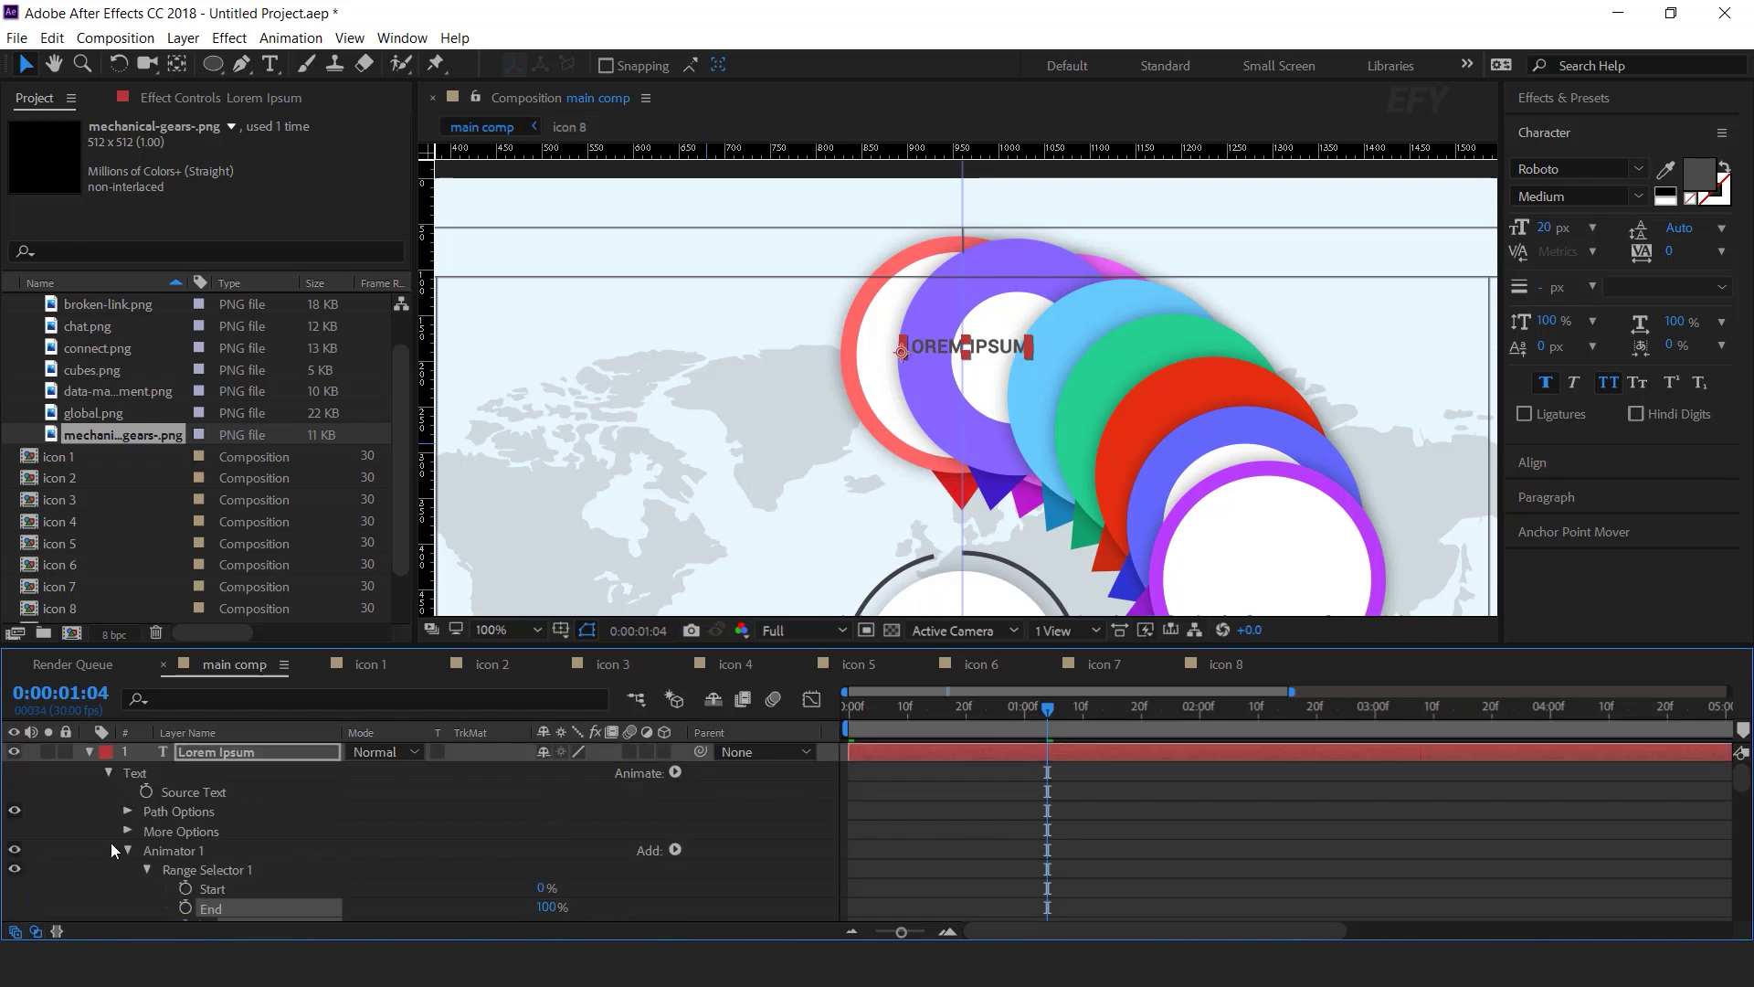
pyautogui.click(89, 753)
pyautogui.click(835, 705)
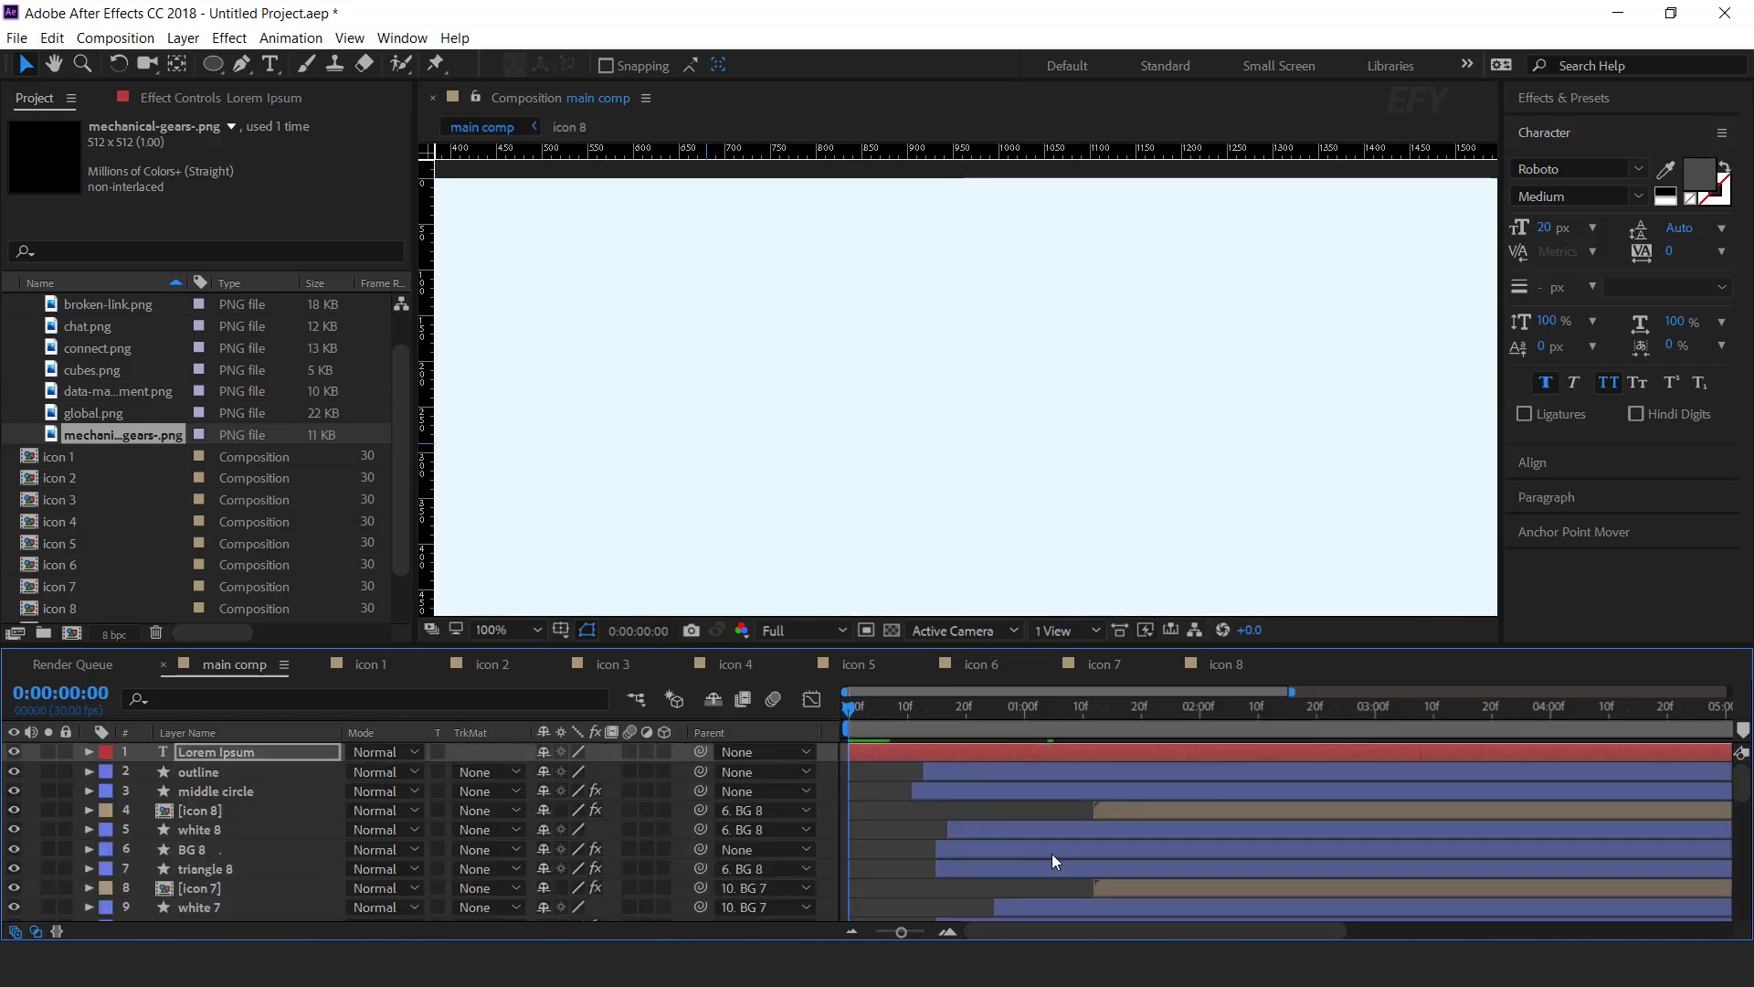
pyautogui.press('space')
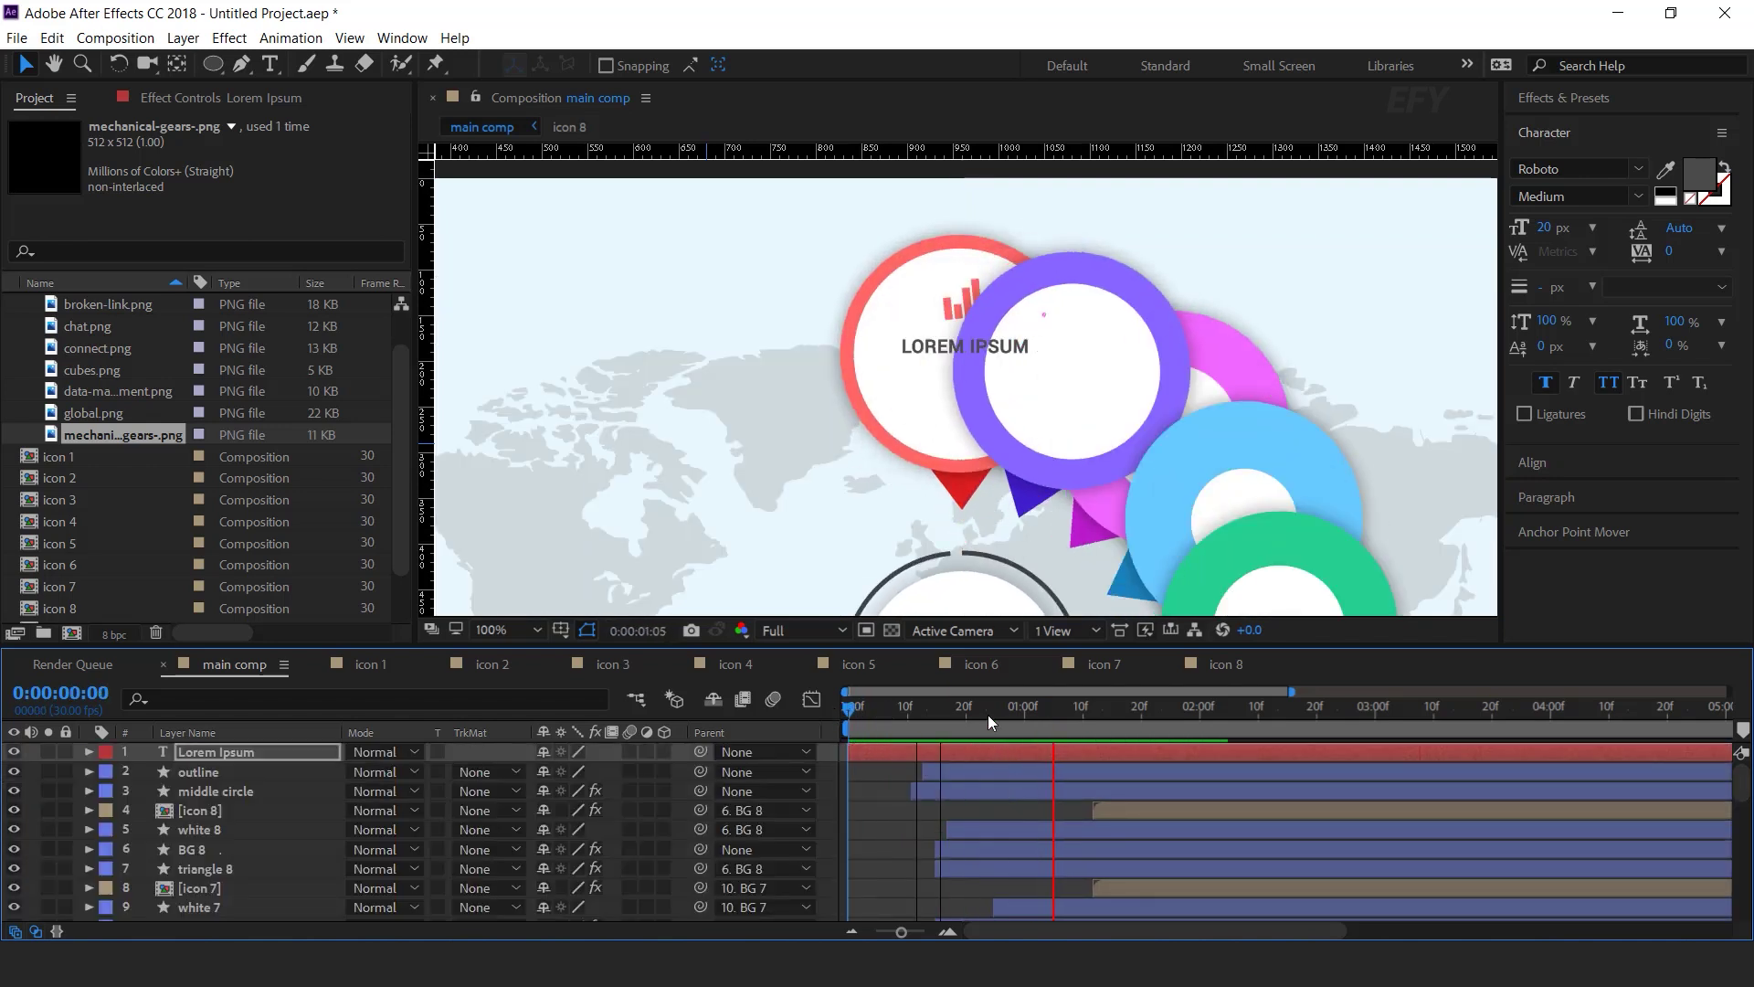
# - Stack the Lorem Ipsum layer directly below icon 1, above the white layer, and parent it to BG 1
pyautogui.click(228, 753)
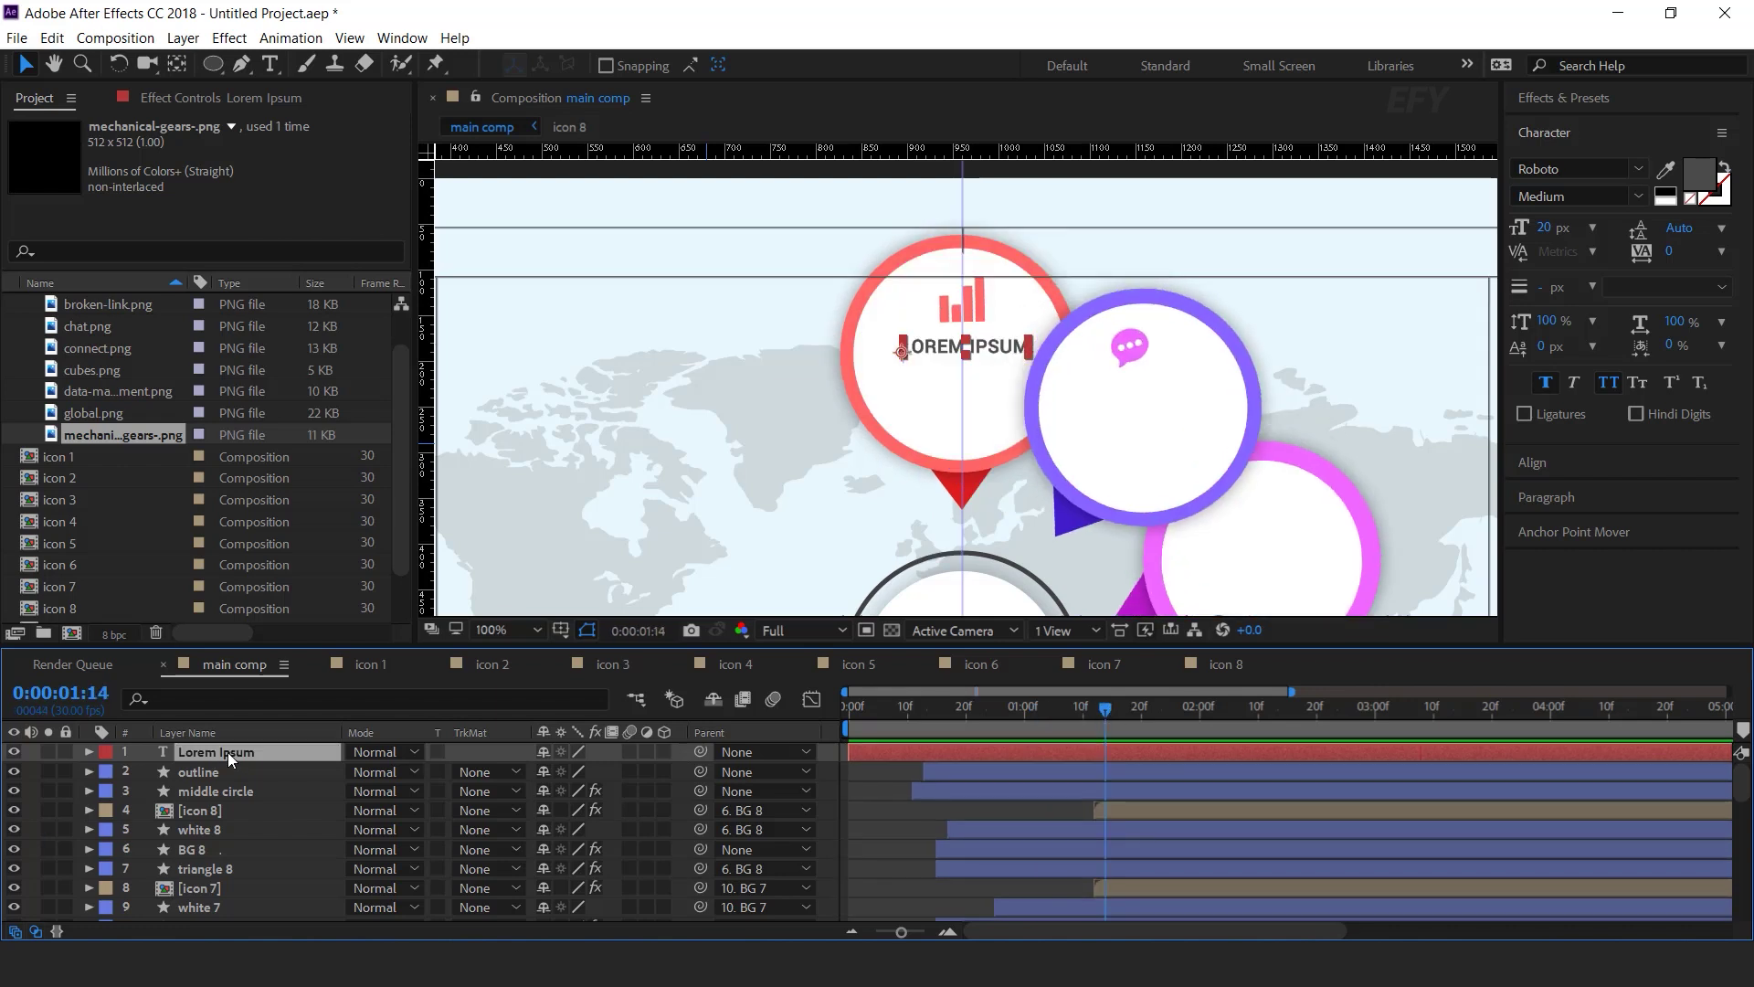
pyautogui.press('`')
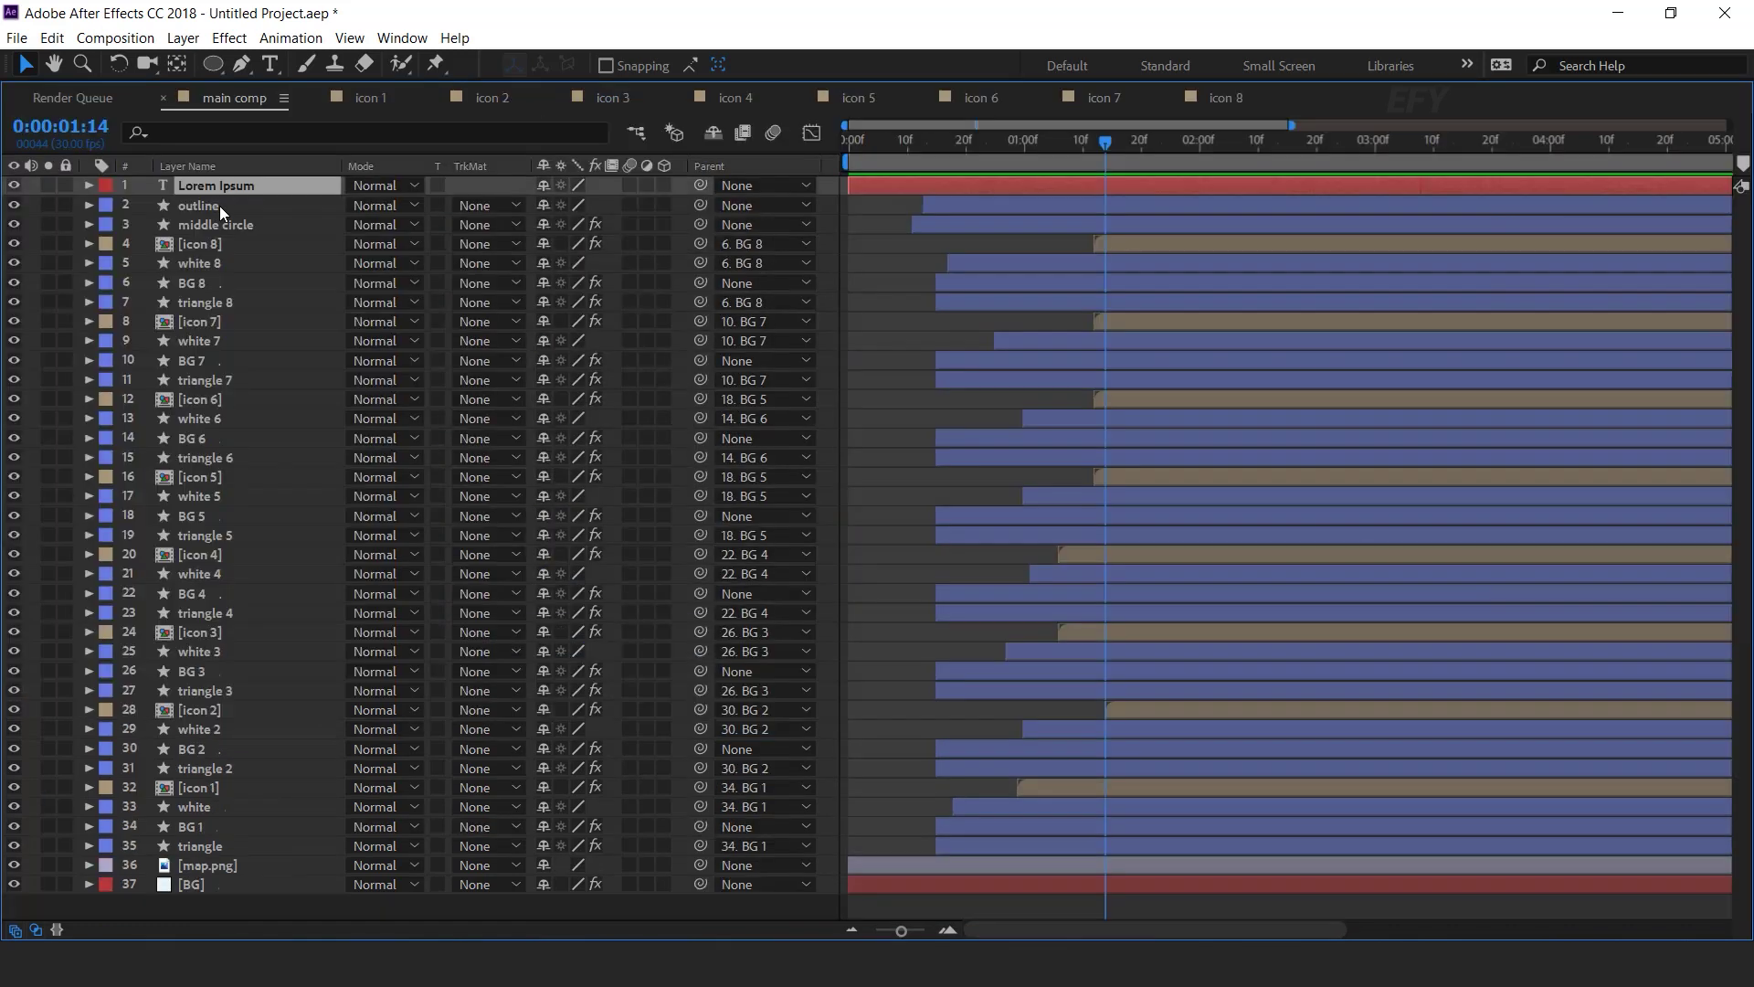
pyautogui.moveTo(211, 182); pyautogui.dragTo(238, 797)
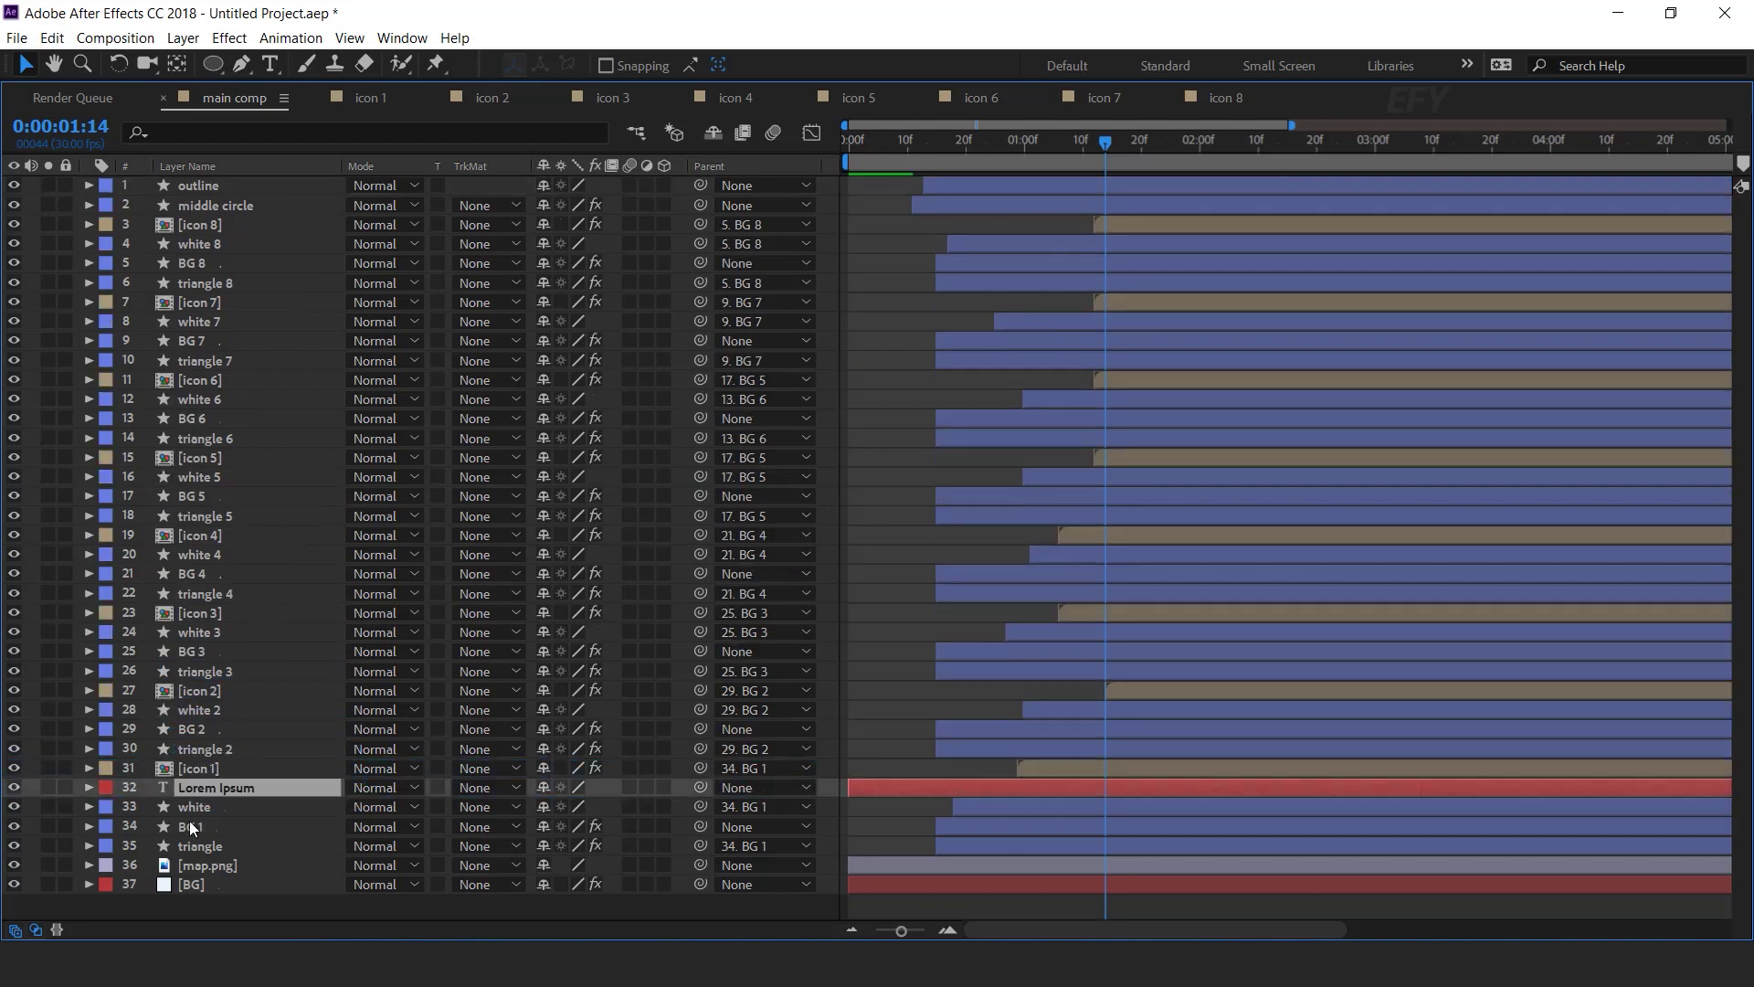
pyautogui.moveTo(700, 786); pyautogui.dragTo(200, 825)
pyautogui.click(190, 827)
pyautogui.press('`')
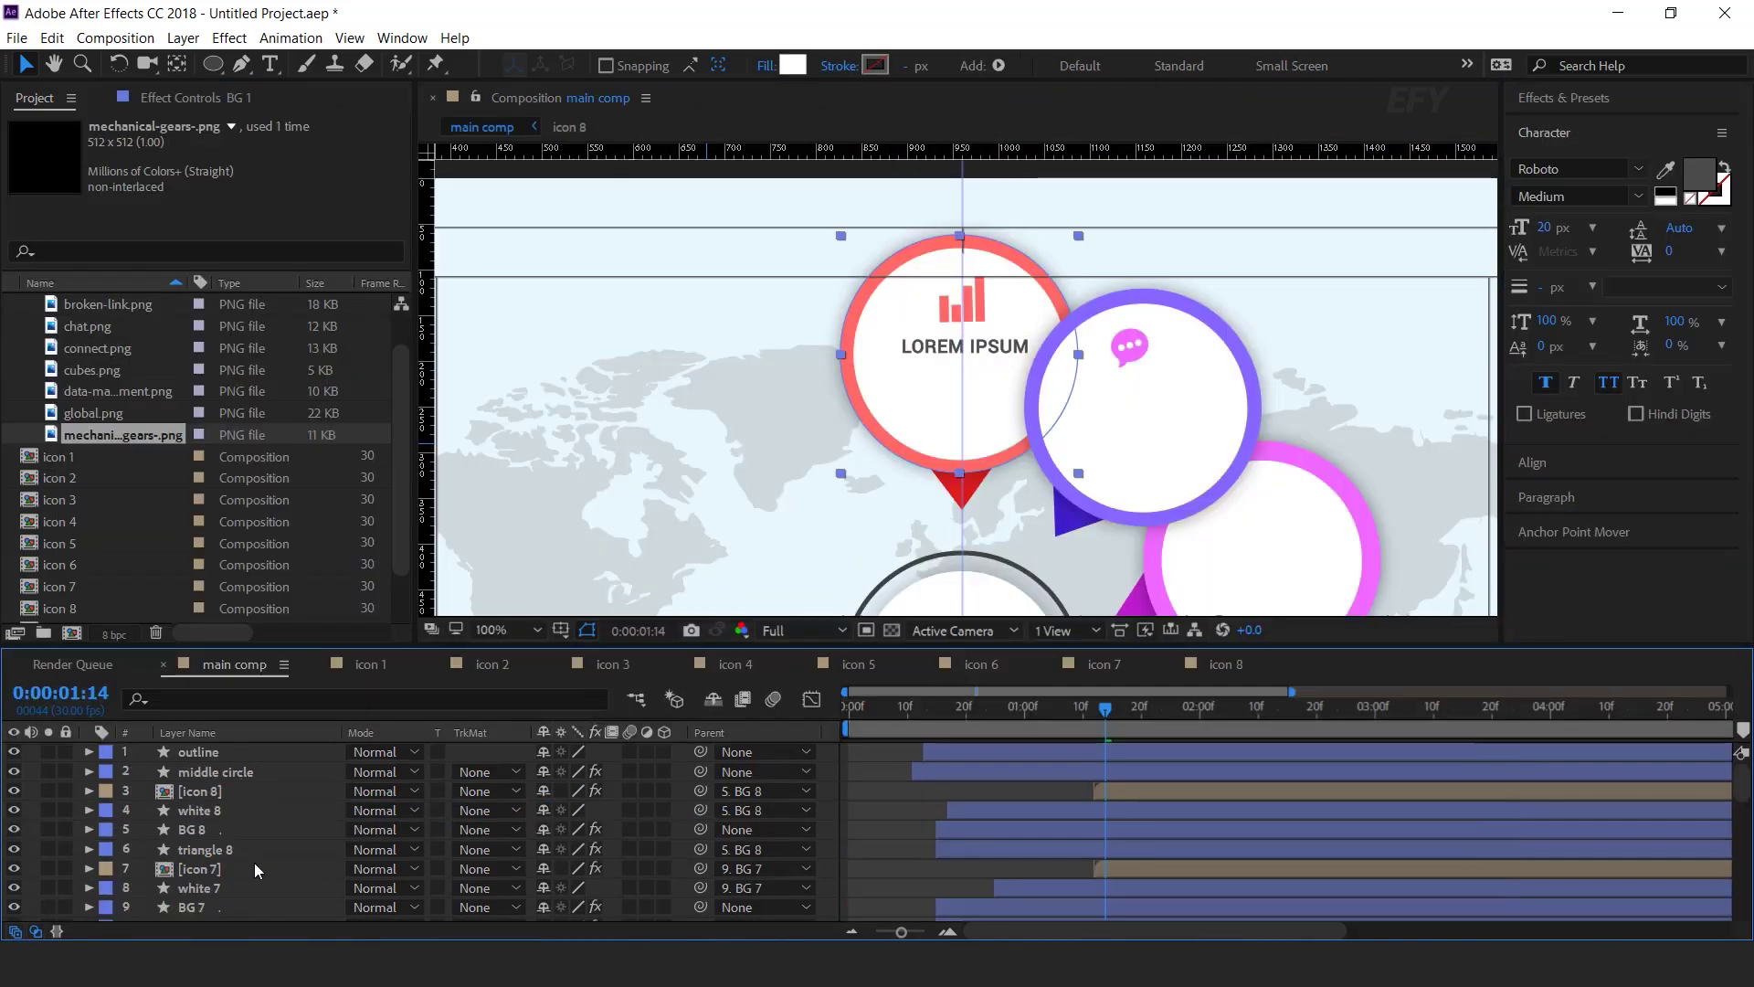
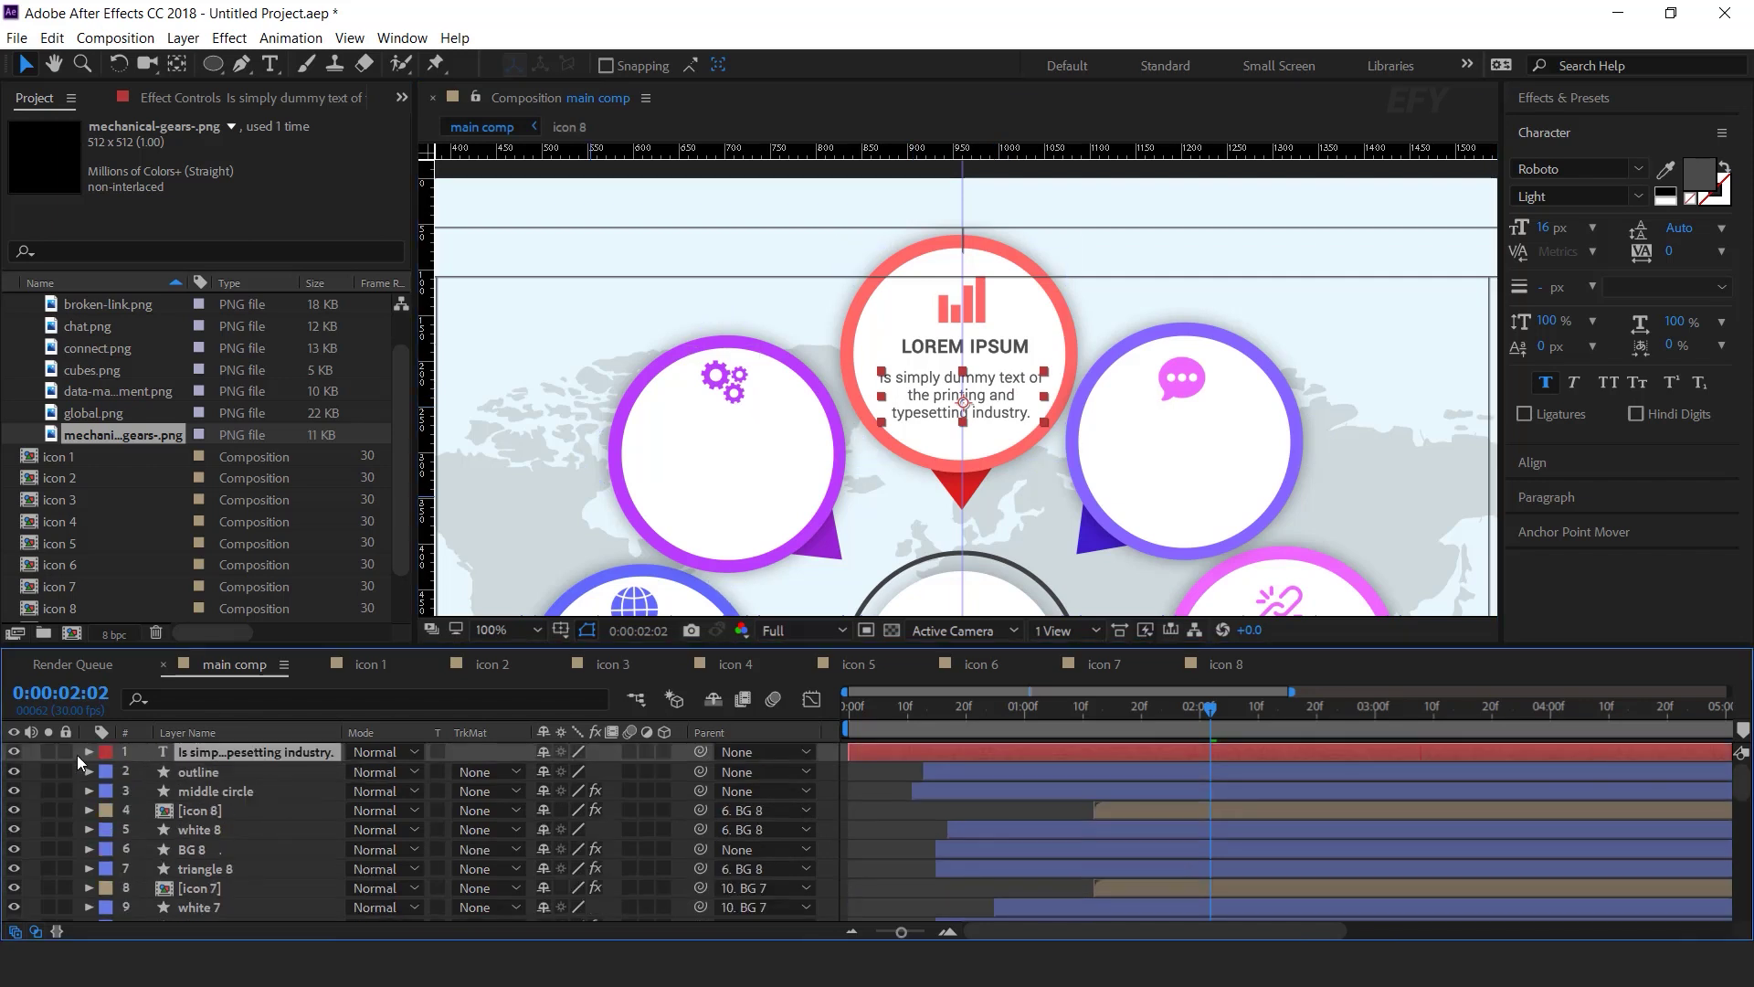
# - Add a text animator with Position and Opacity properties to the "Is simply dummy text" description layer
pyautogui.click(88, 751)
pyautogui.click(674, 772)
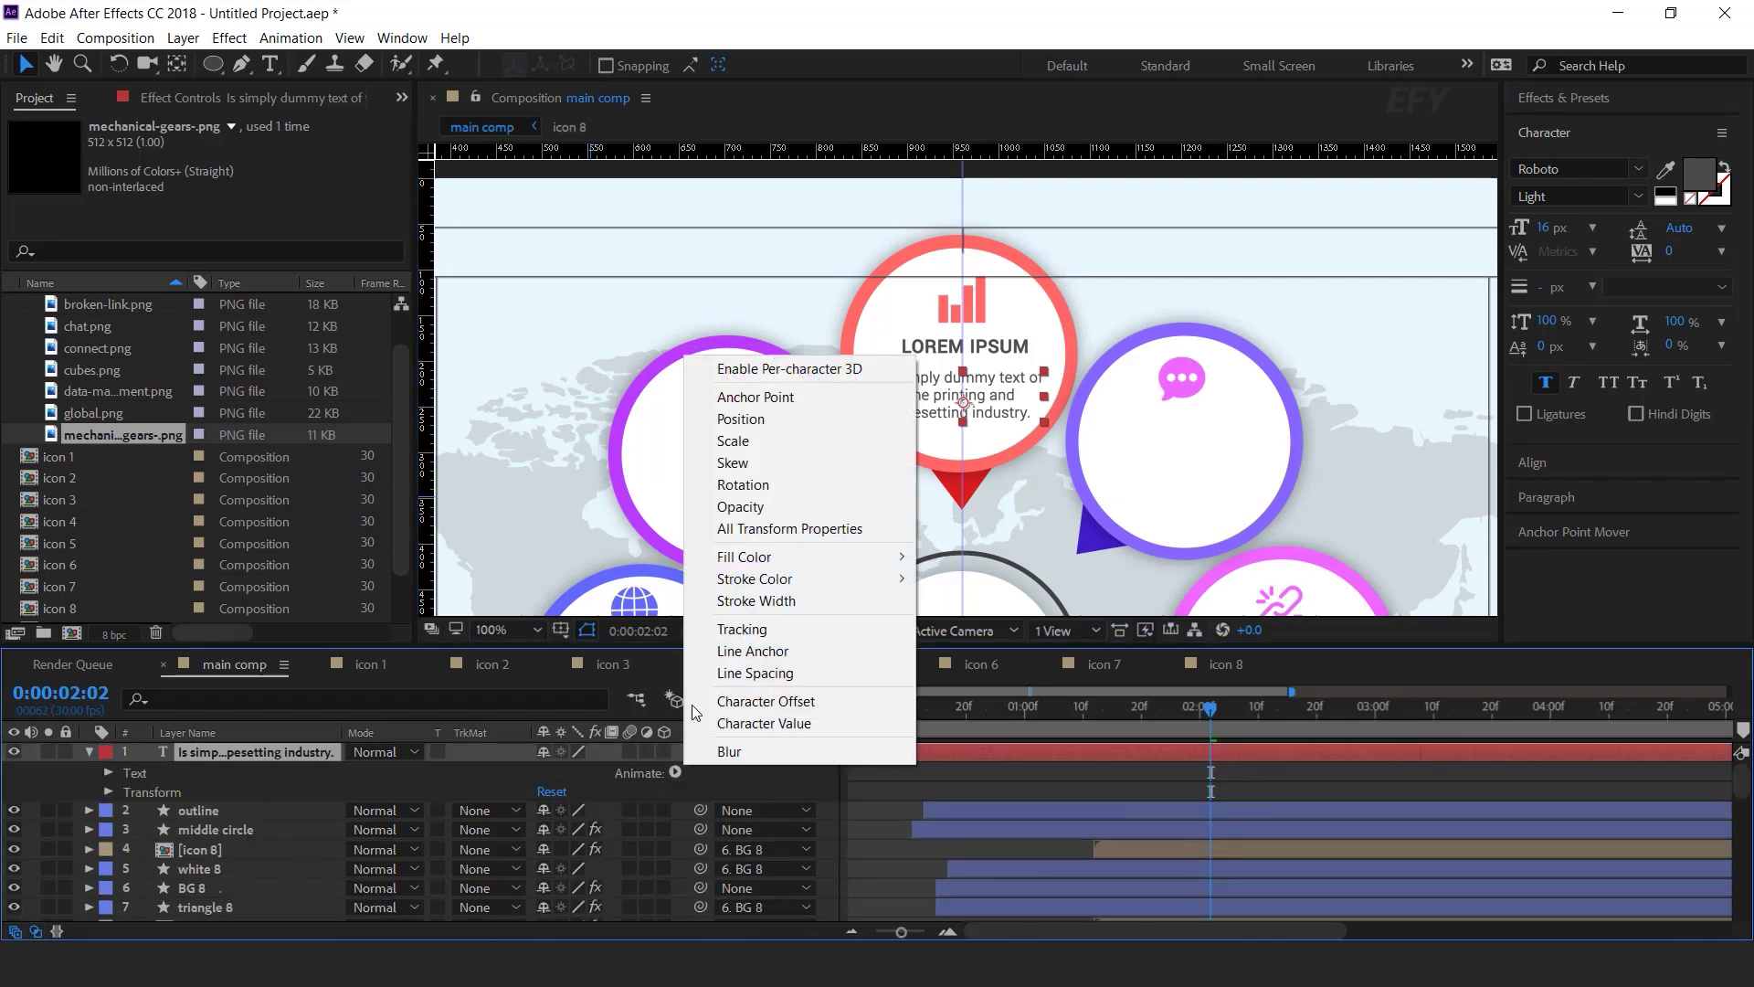
pyautogui.click(745, 420)
pyautogui.click(674, 772)
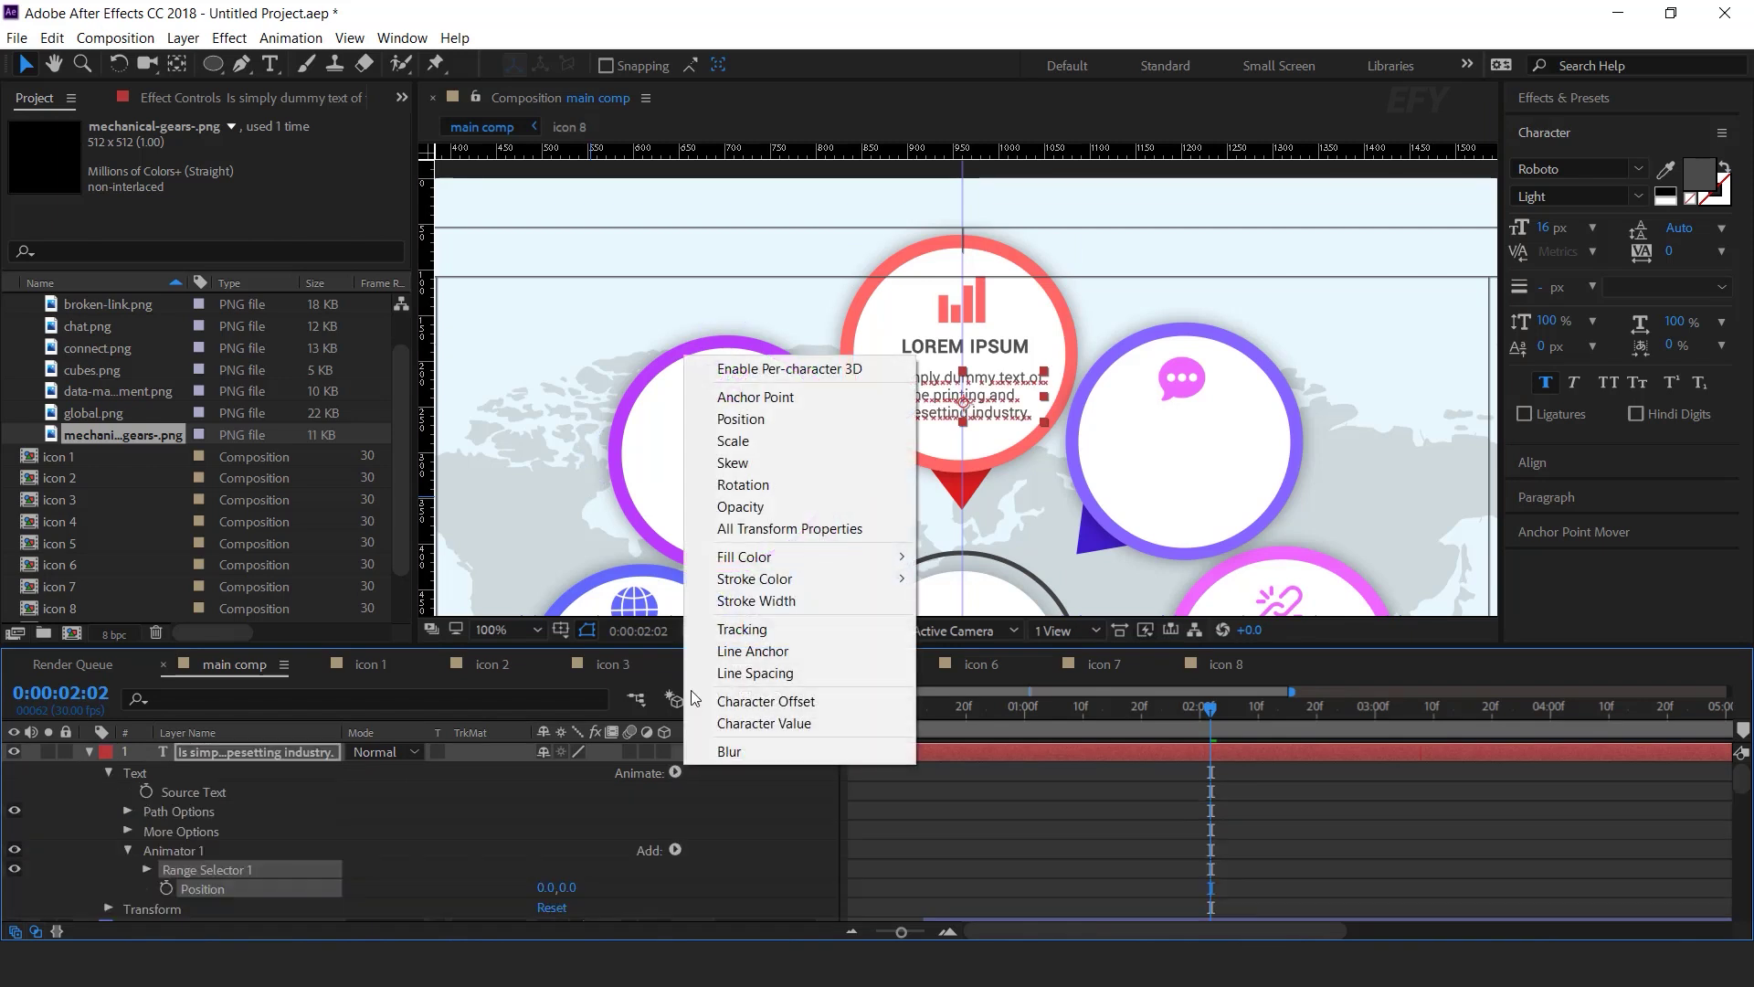
pyautogui.click(731, 506)
# - Set the description text animator's Position to 0, 50 and its Opacity to 0%
pyautogui.scroll(-2, 304, 856)
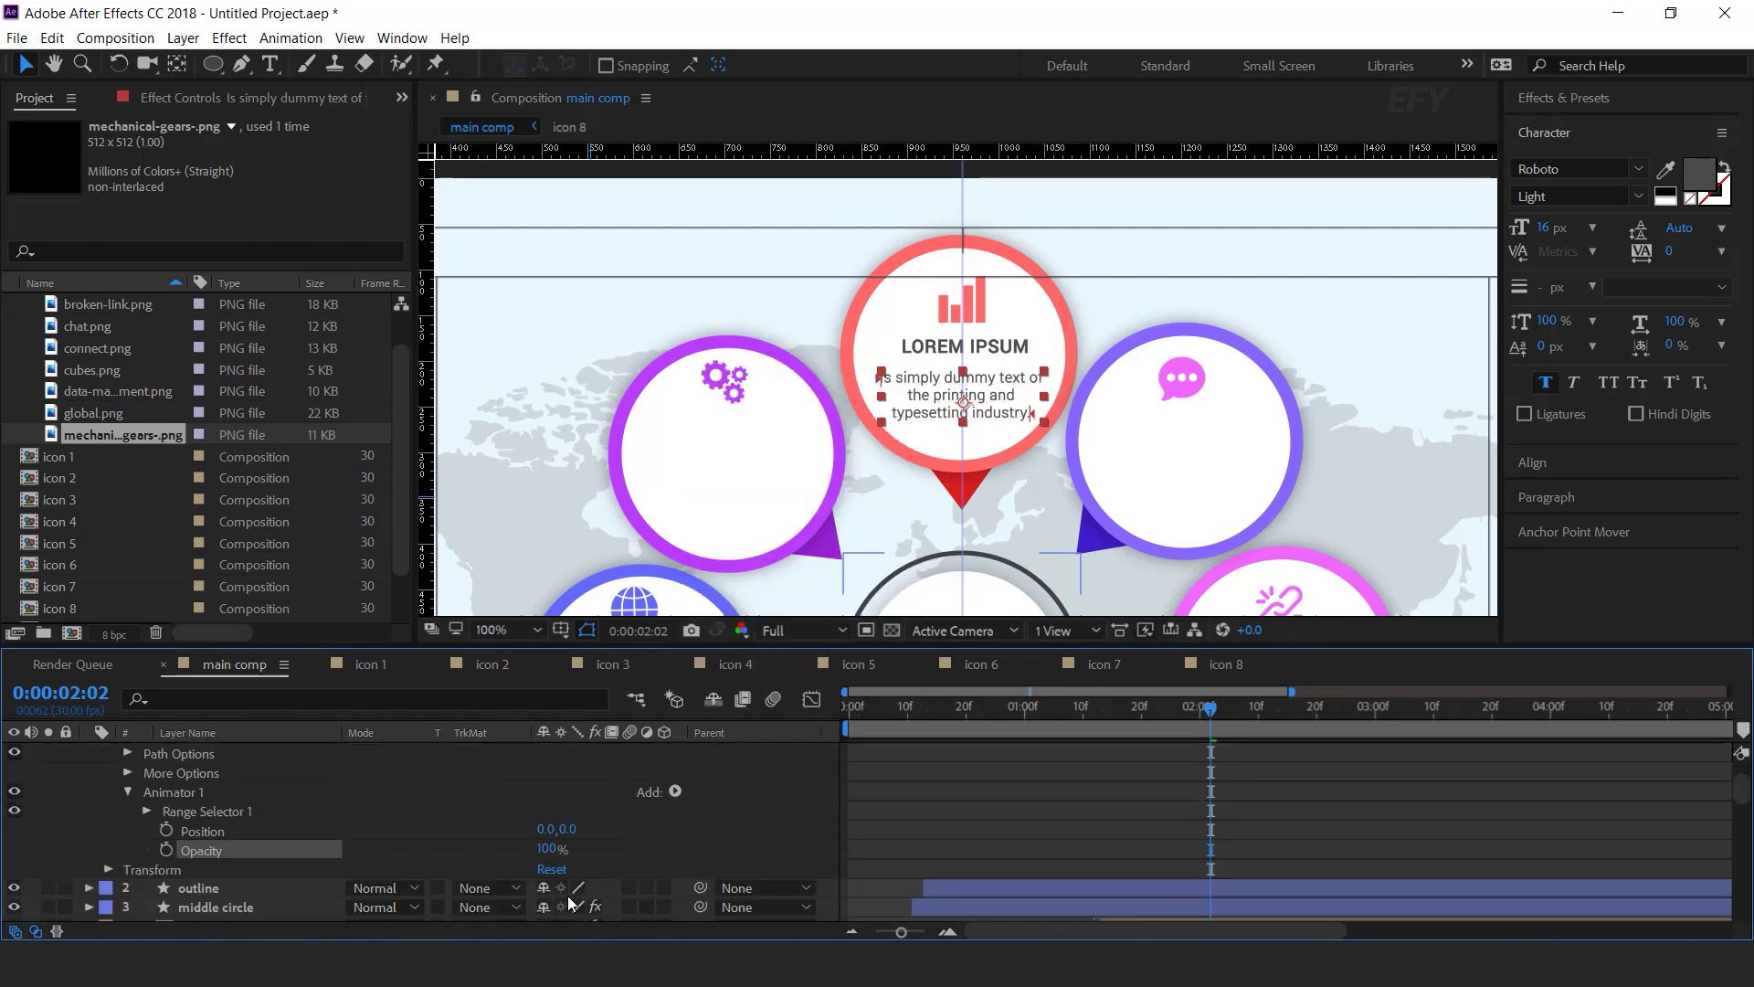
pyautogui.click(559, 829)
pyautogui.write('50')
pyautogui.press('Return')
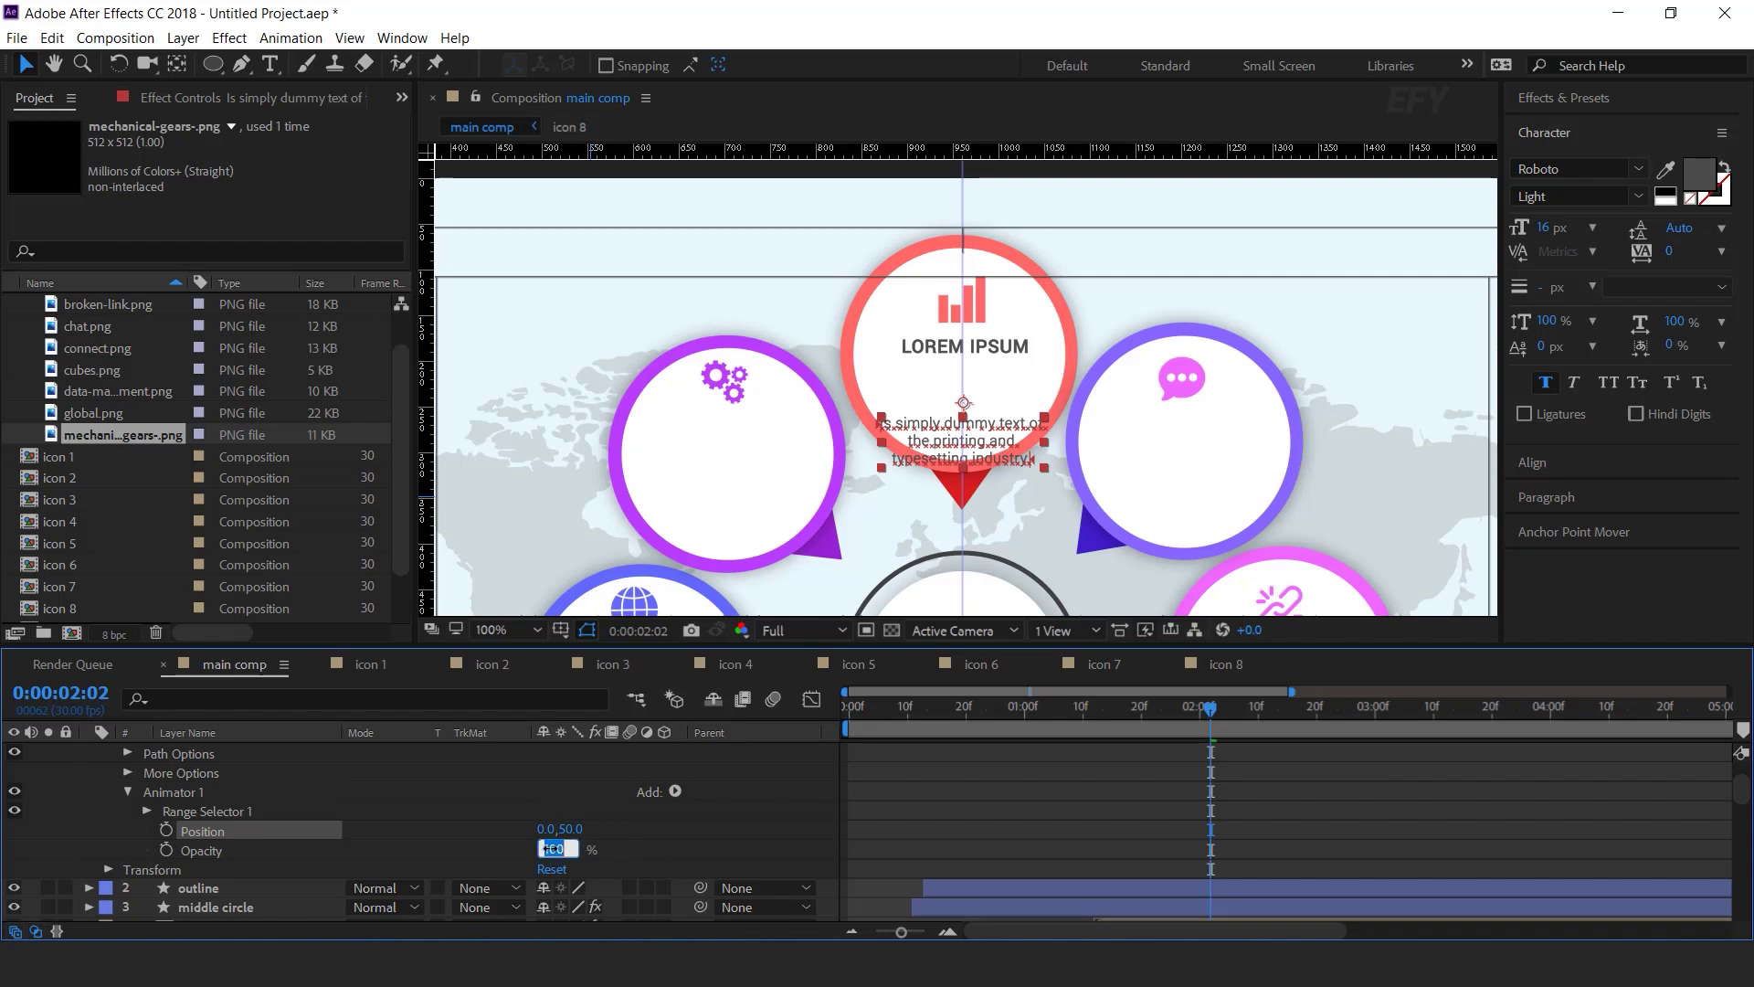
pyautogui.write('0')
pyautogui.press('Return')
# - Add an Expression selector to Animator 1 and set its Based On option to Lines
pyautogui.click(186, 793)
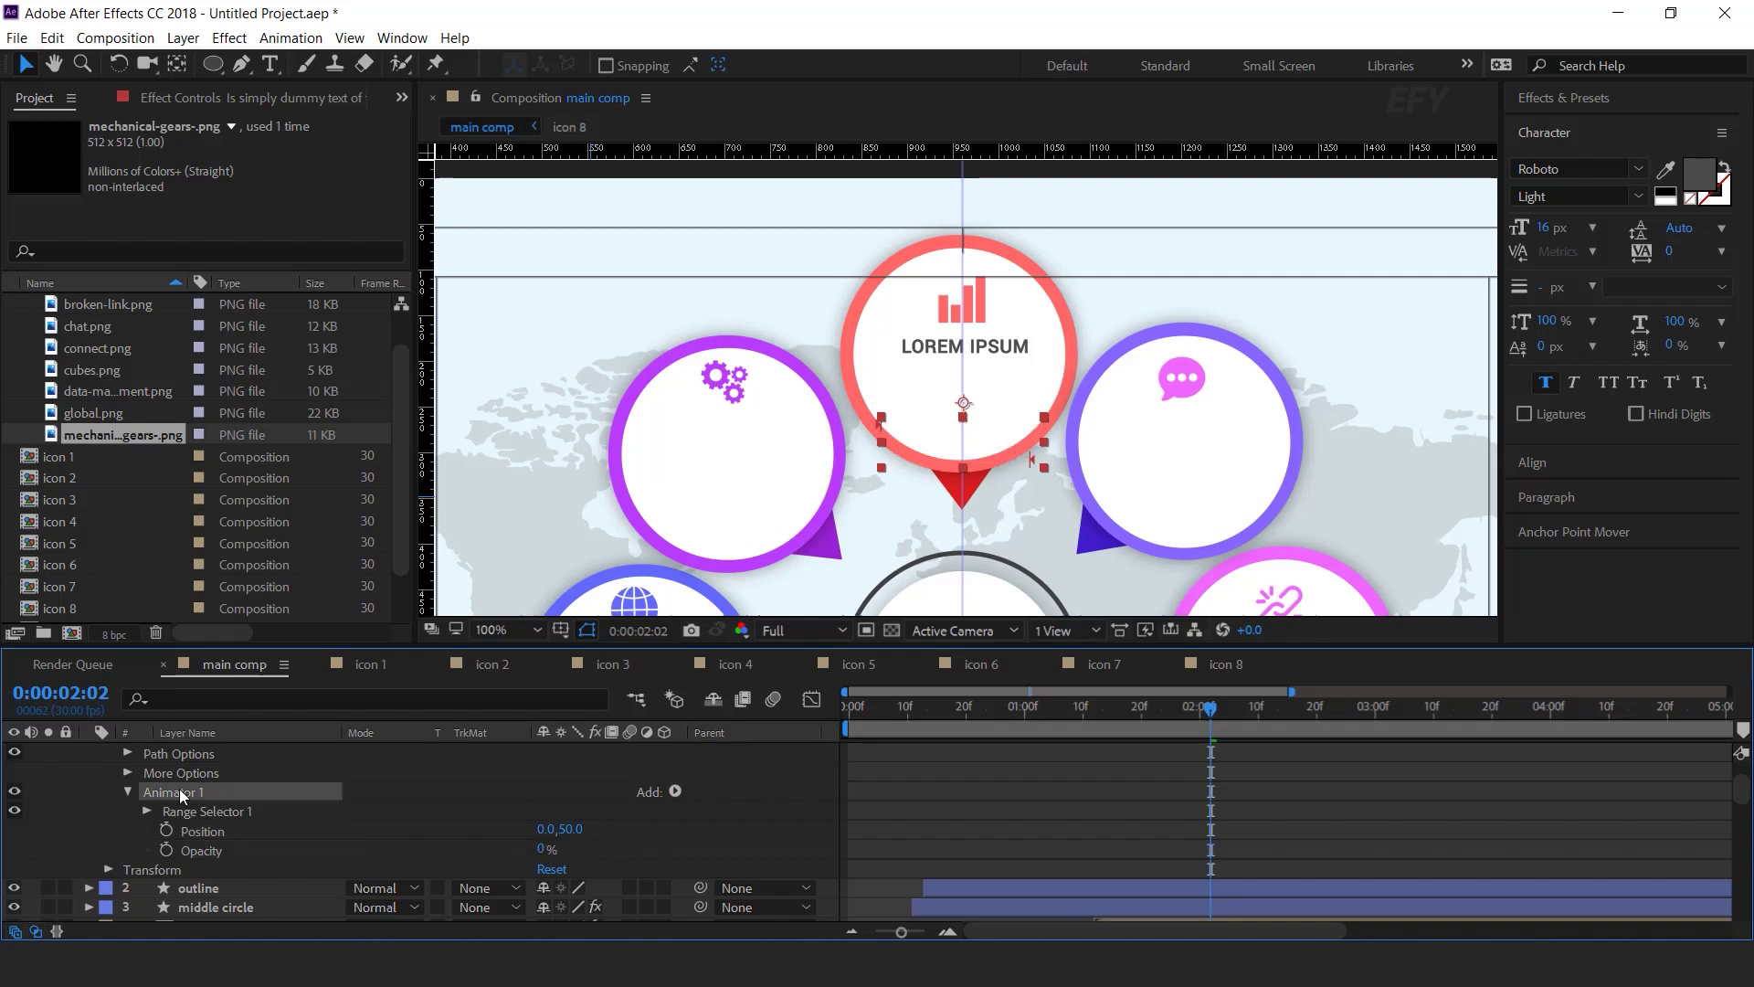
pyautogui.click(676, 791)
pyautogui.moveTo(731, 819)
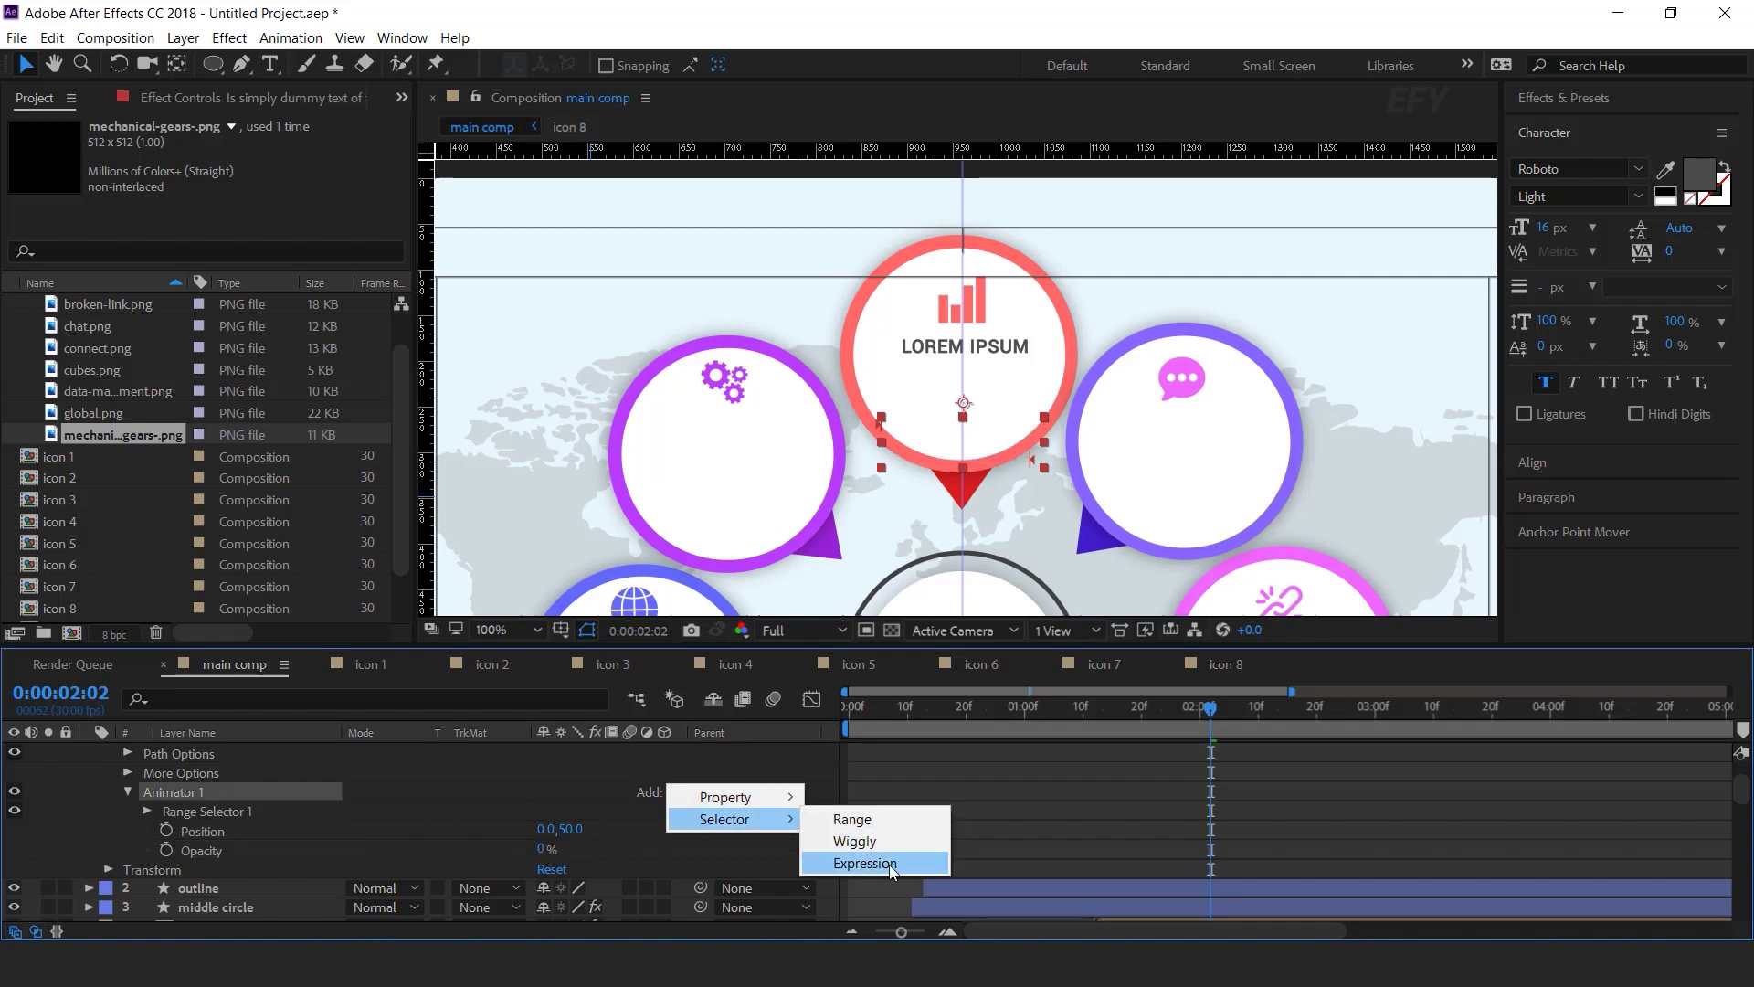
pyautogui.click(890, 864)
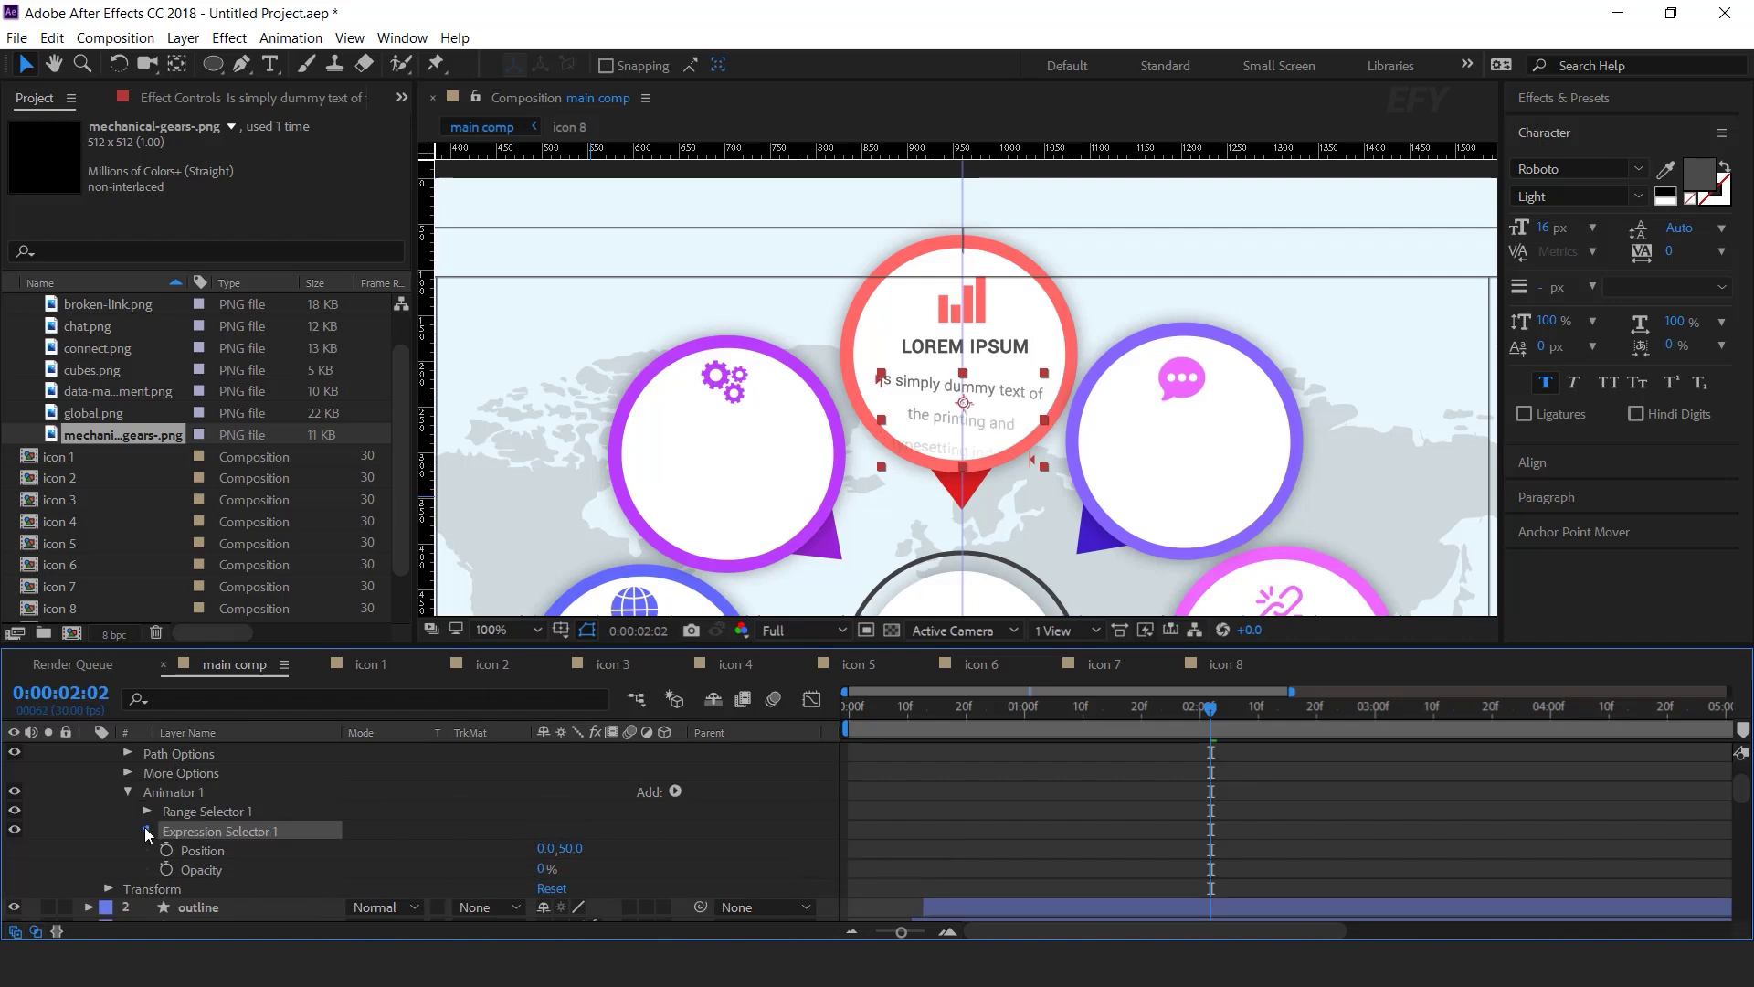
pyautogui.click(146, 831)
pyautogui.click(220, 850)
pyautogui.click(585, 850)
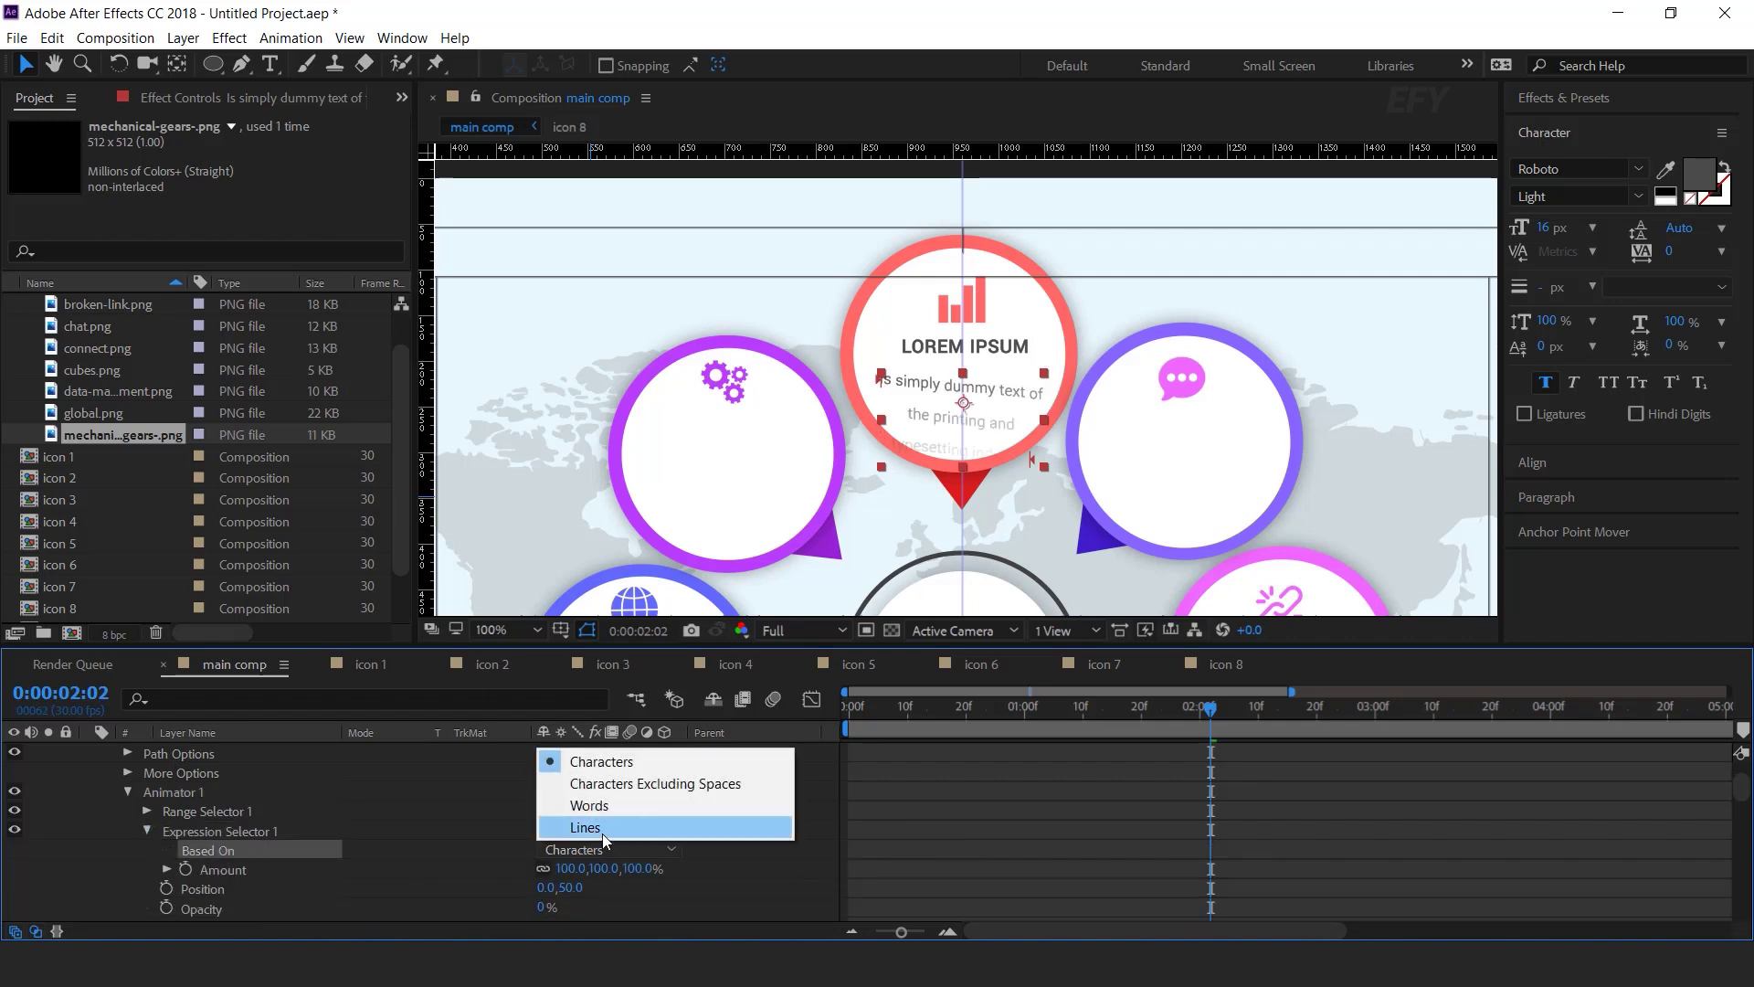
pyautogui.click(601, 832)
# - Copy the script from delay script.txt in Notepad and paste it as the expression for the Expression selector's Amount
pyautogui.hotkey('alt', 'Tab')
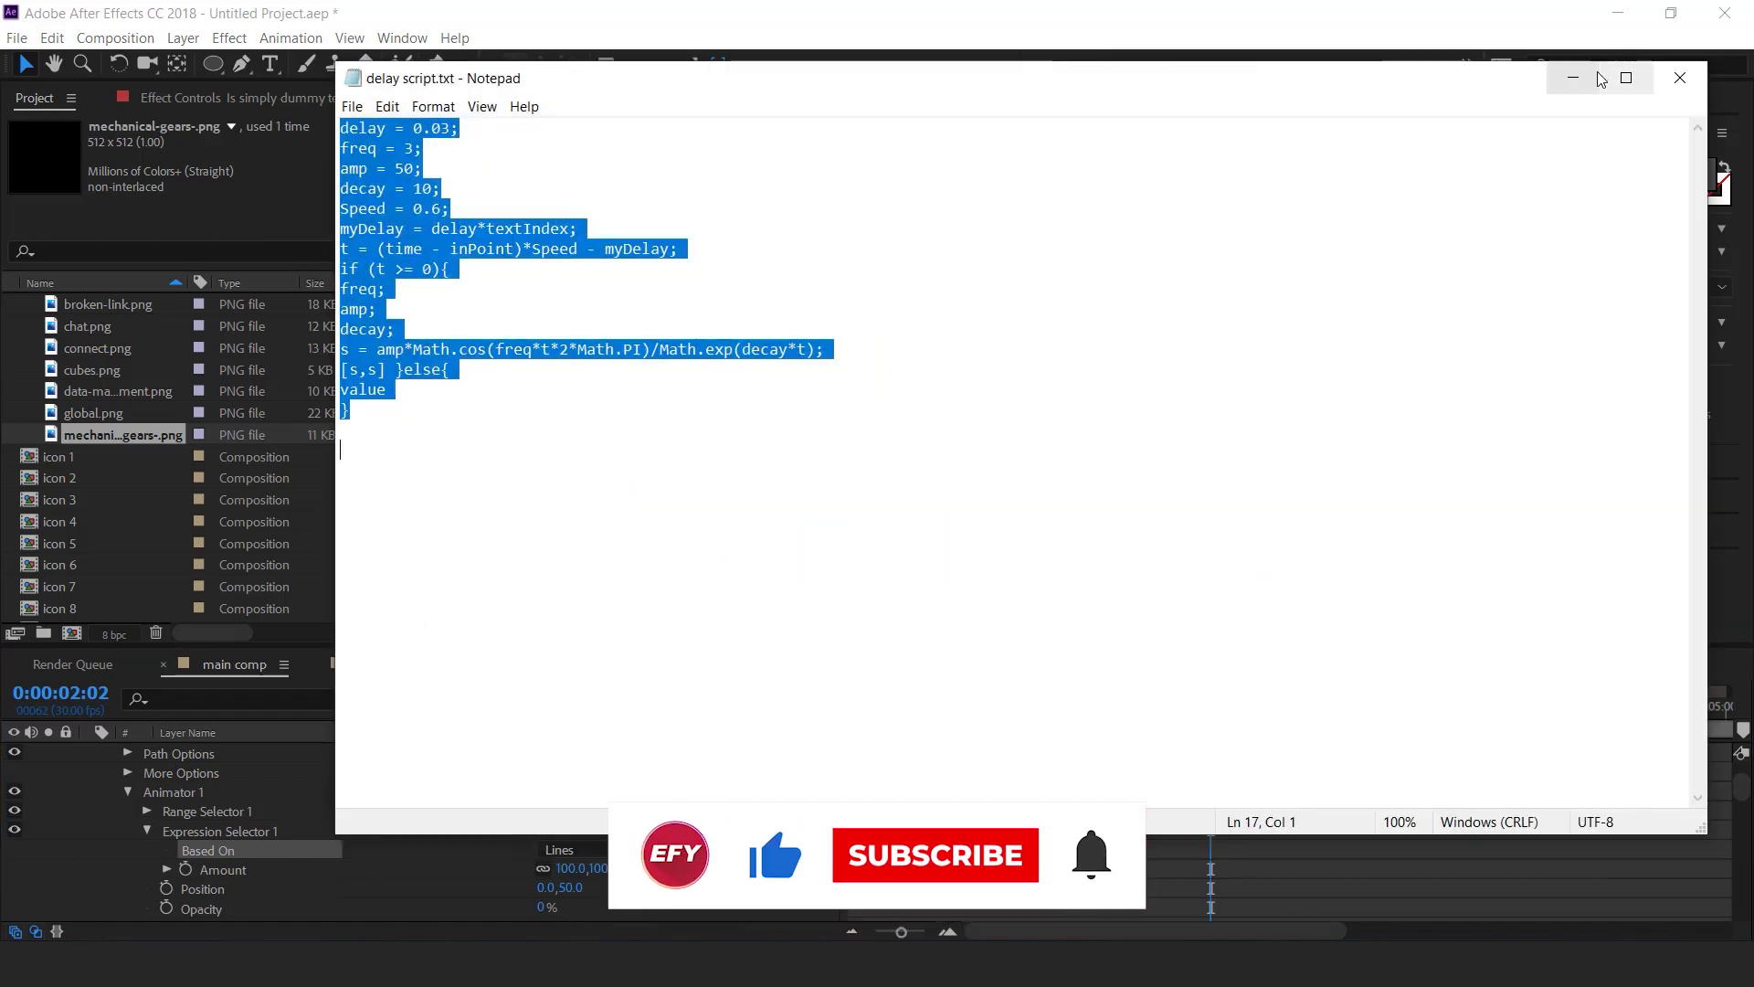
pyautogui.click(1573, 77)
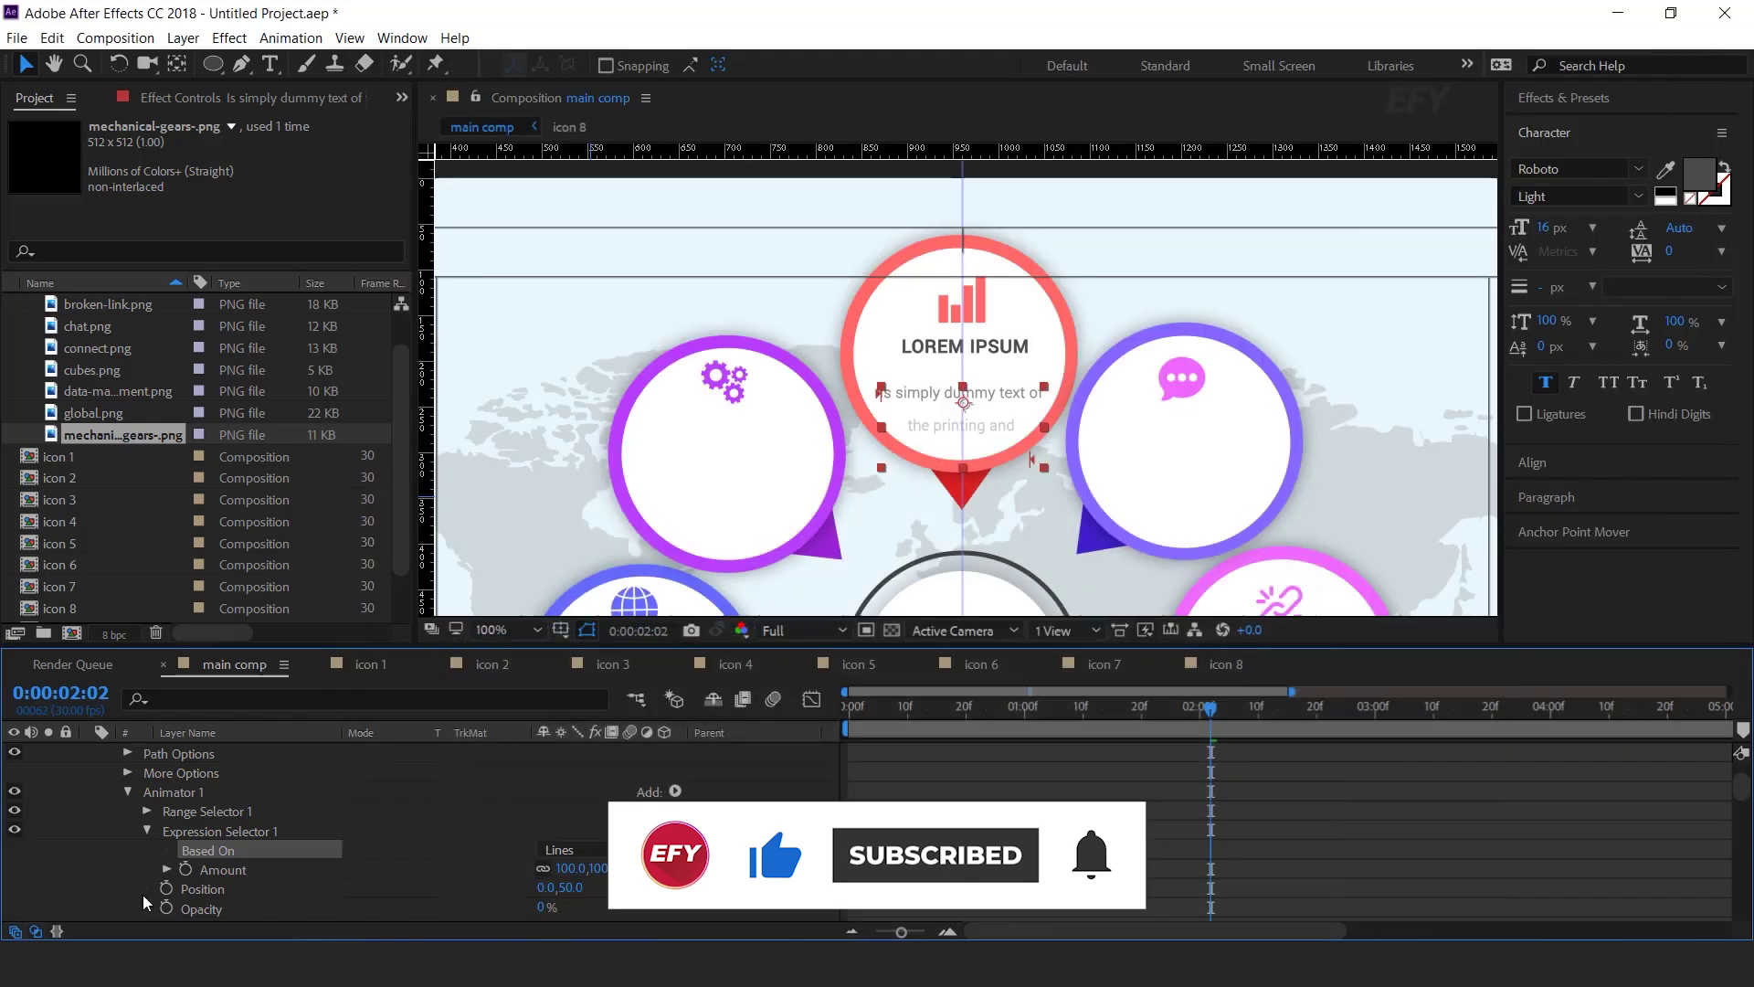
pyautogui.keyDown('alt'); pyautogui.click(184, 872); pyautogui.keyUp('alt')
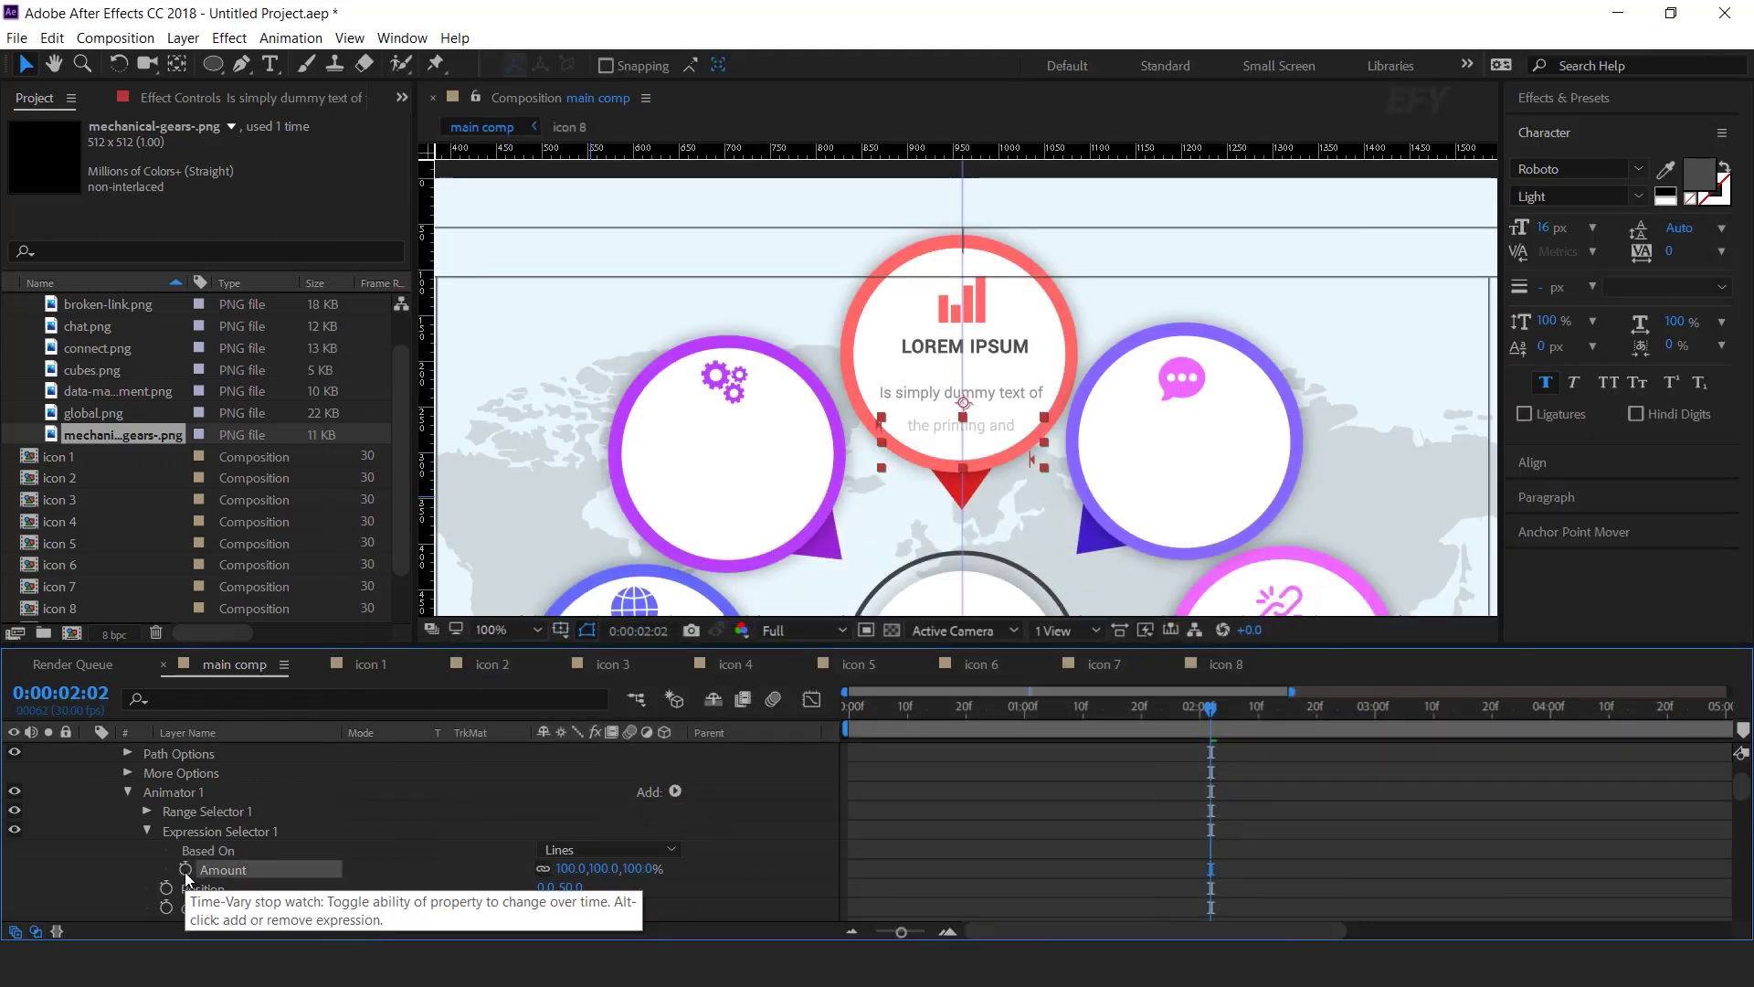
pyautogui.keyDown('alt'); pyautogui.click(185, 871); pyautogui.keyUp('alt')
pyautogui.hotkey('ctrl', 'v')
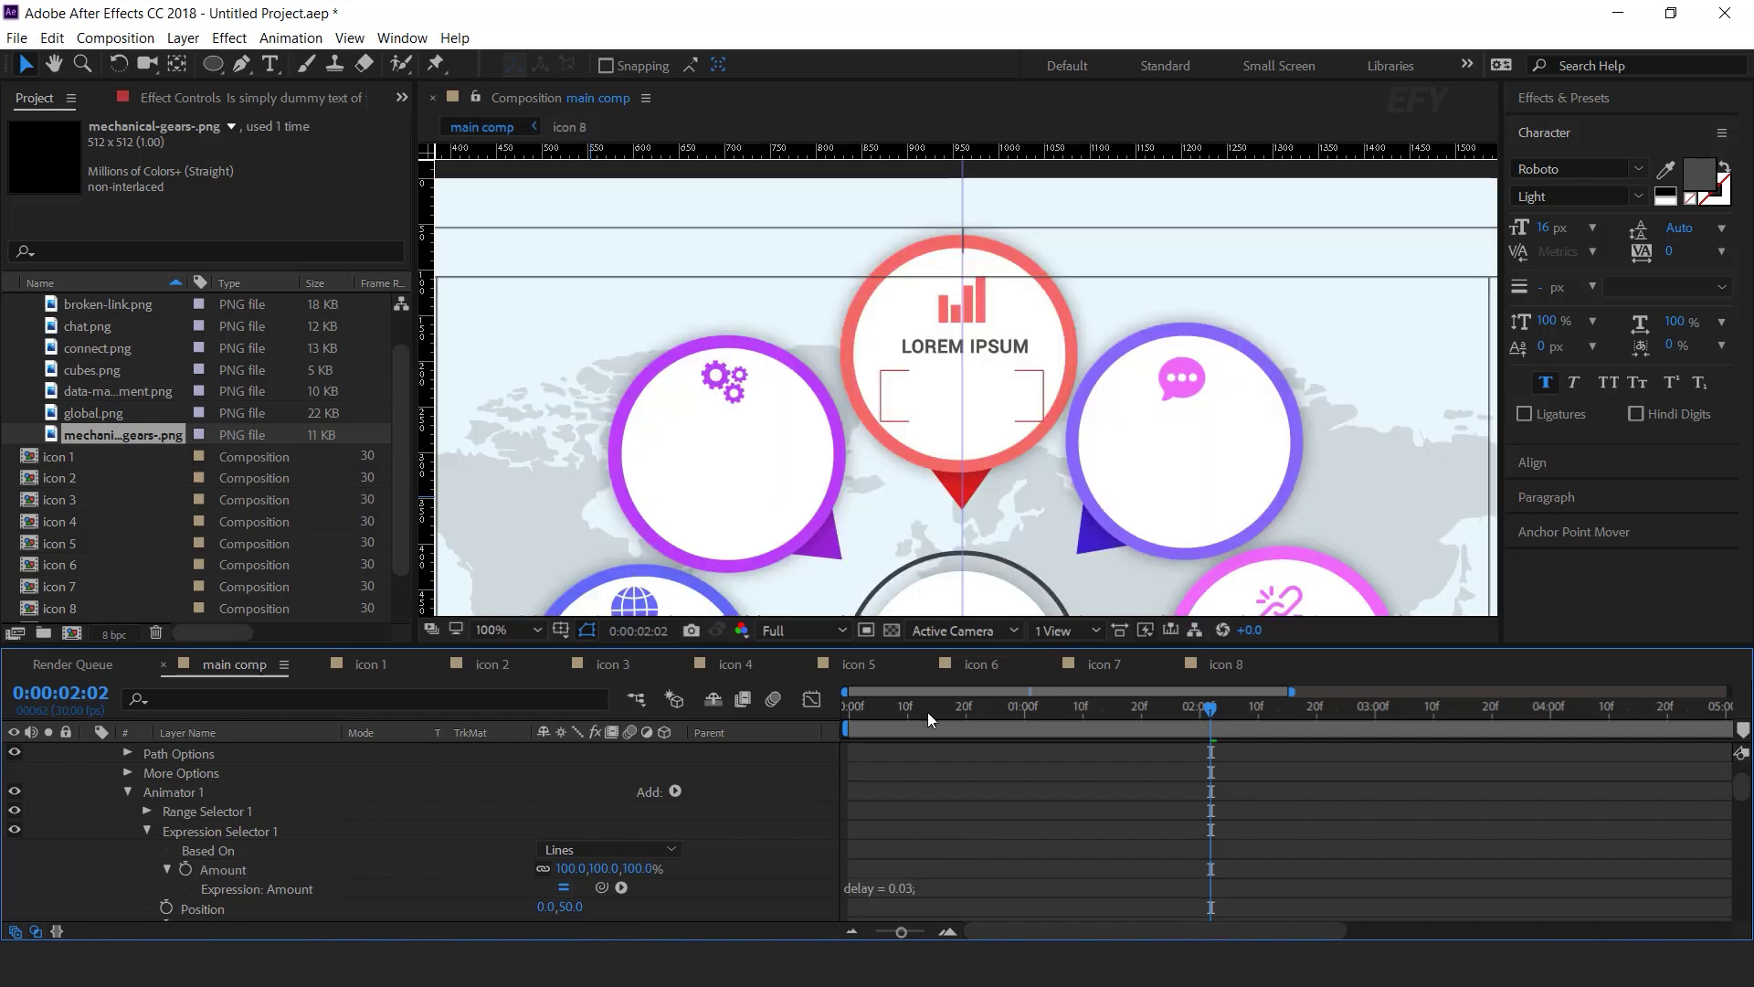
# - Play back the description text's line-by-line reveal from the start and collapse the layer's properties
pyautogui.moveTo(928, 711); pyautogui.dragTo(839, 717)
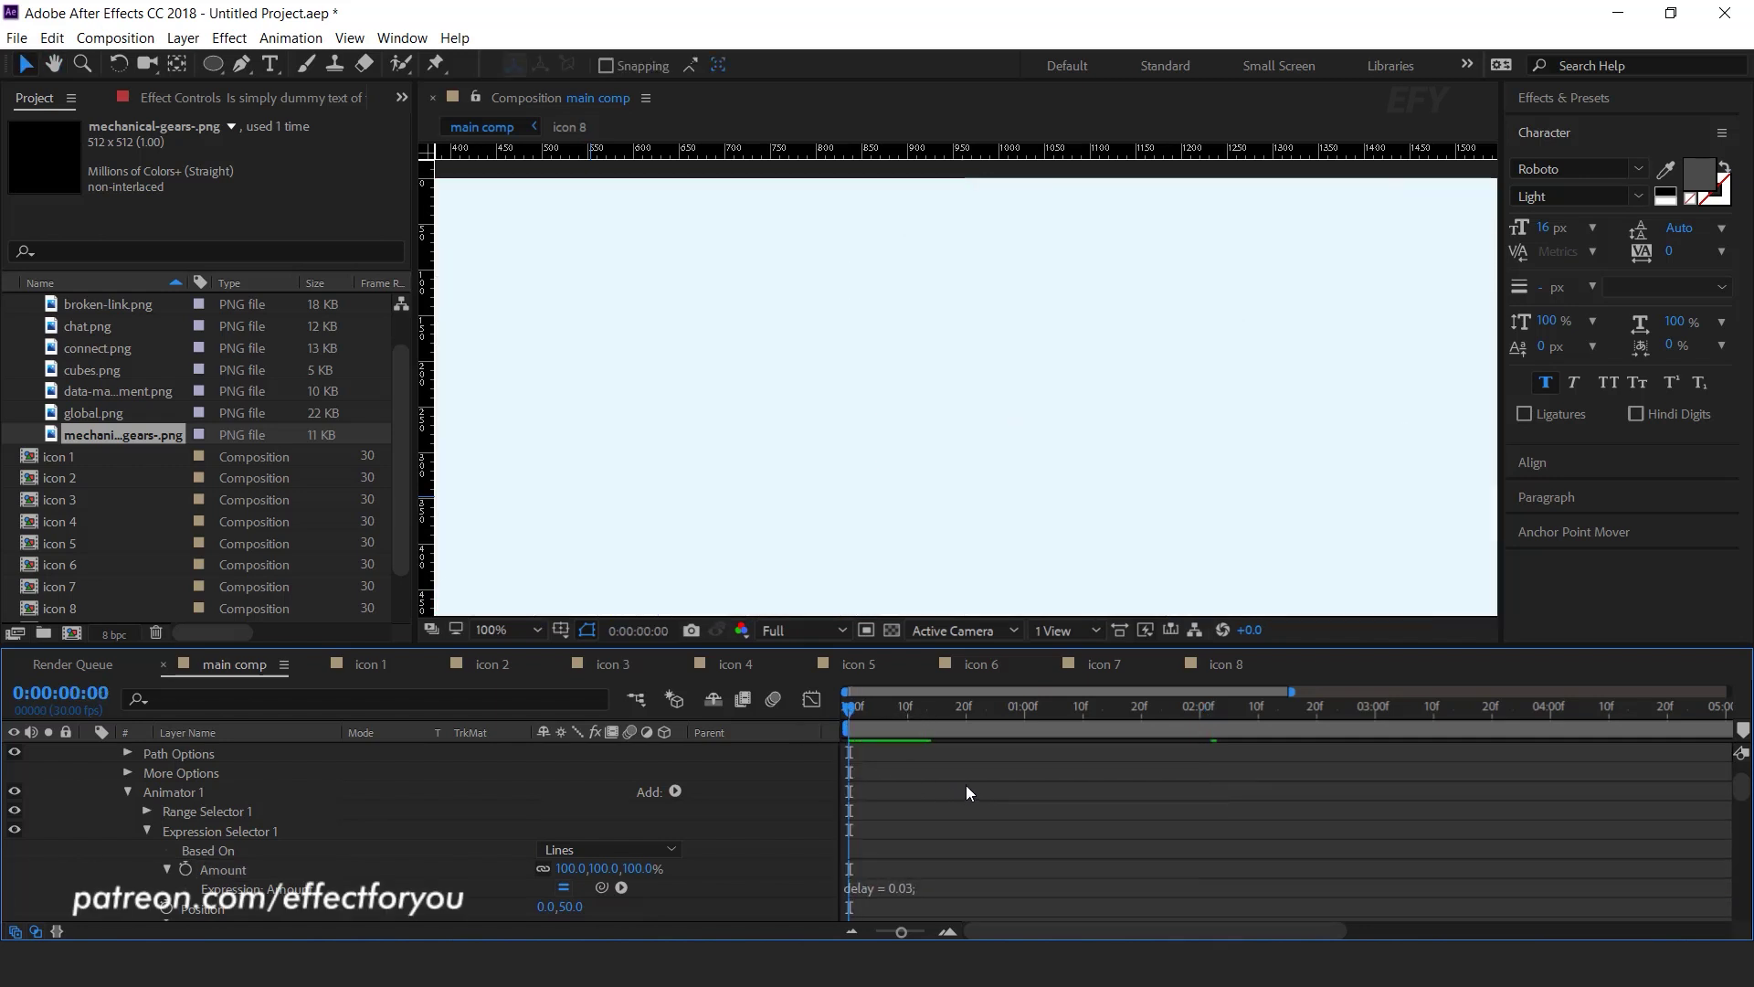
pyautogui.press('space')
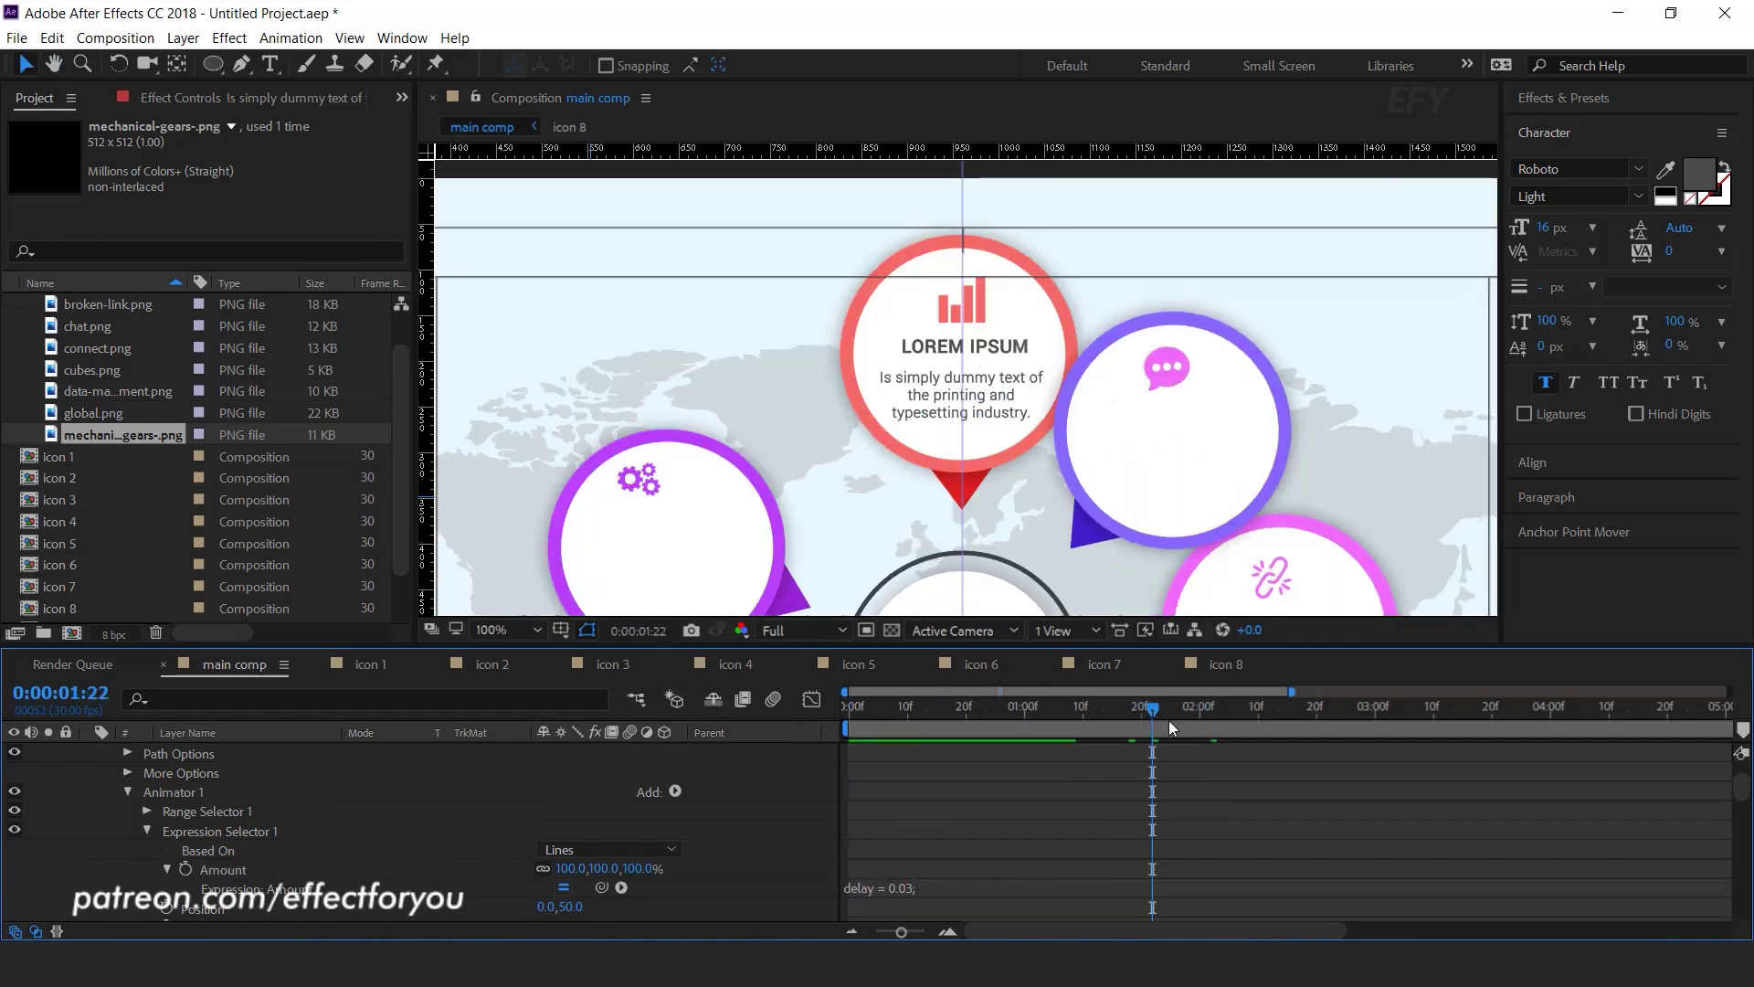
pyautogui.scroll(2, 31, 792)
pyautogui.click(89, 752)
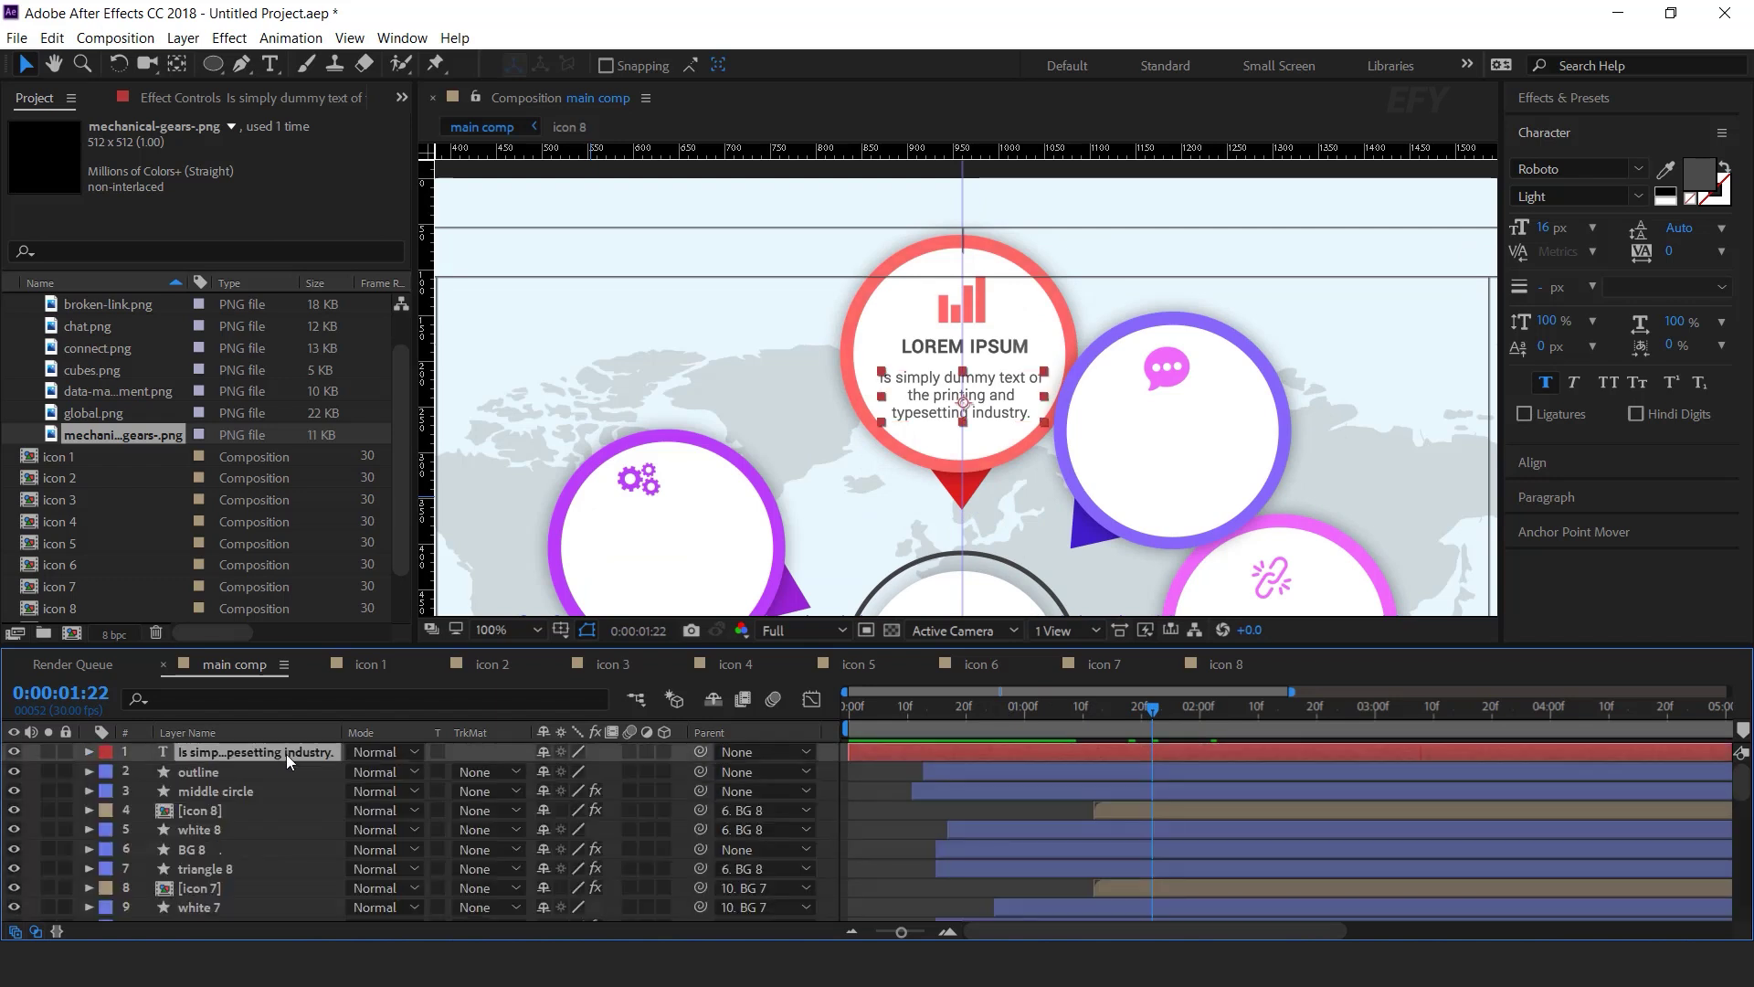
# - Stack the description layer directly below Lorem Ipsum, above the white layer, and parent it to BG 1
pyautogui.hotkey('ctrl', 'shift', '[')
pyautogui.moveTo(201, 912); pyautogui.dragTo(218, 814)
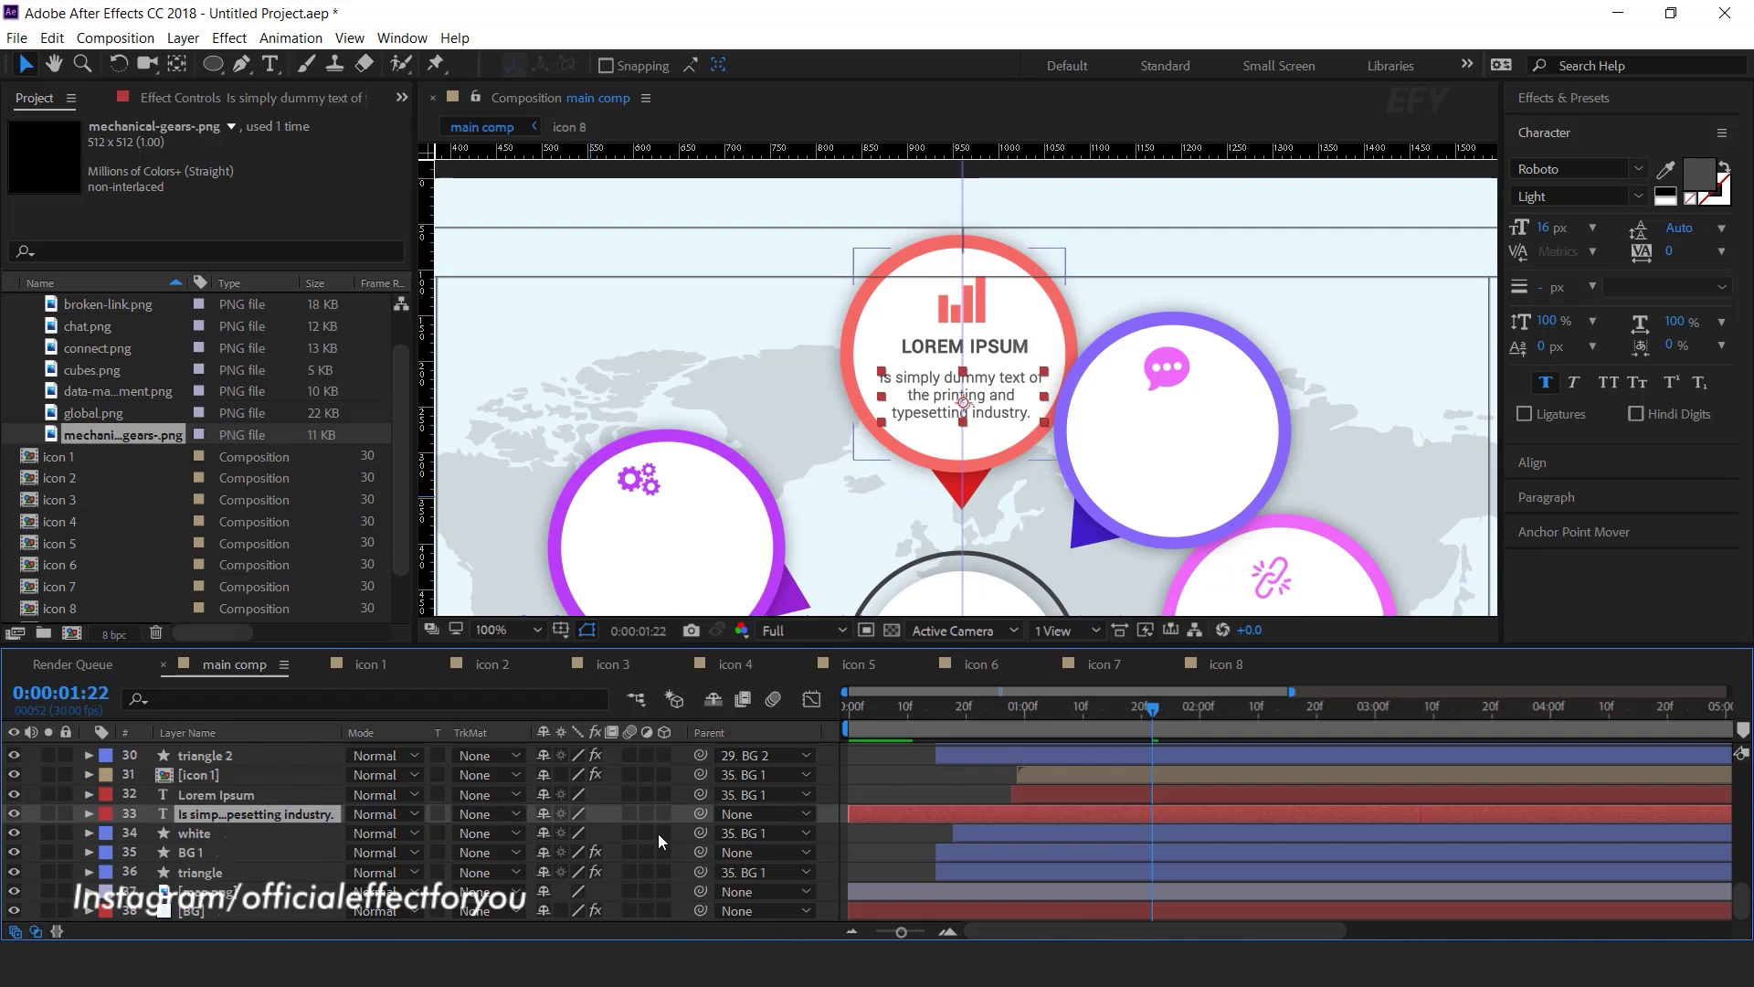
pyautogui.moveTo(559, 822); pyautogui.dragTo(210, 853)
# - Shift the description layer to start at about one second, just after Lorem Ipsum, and play back the animation
pyautogui.moveTo(996, 814); pyautogui.dragTo(1173, 810)
pyautogui.click(942, 711)
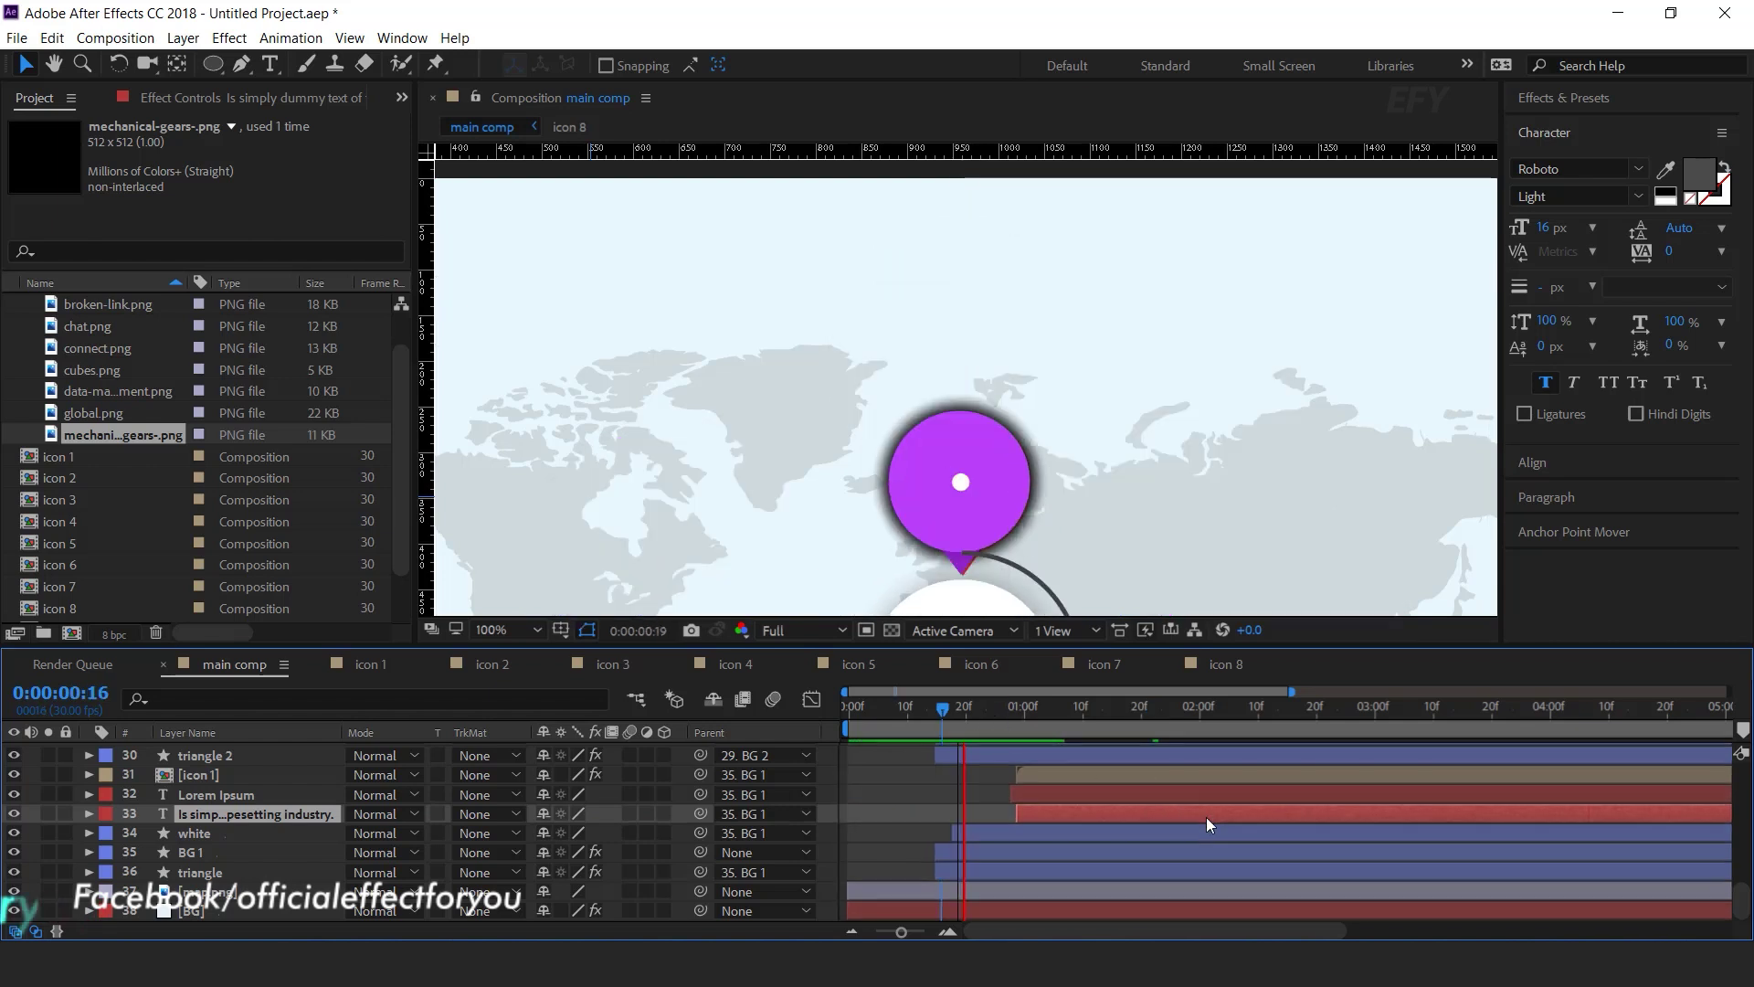
pyautogui.click(895, 712)
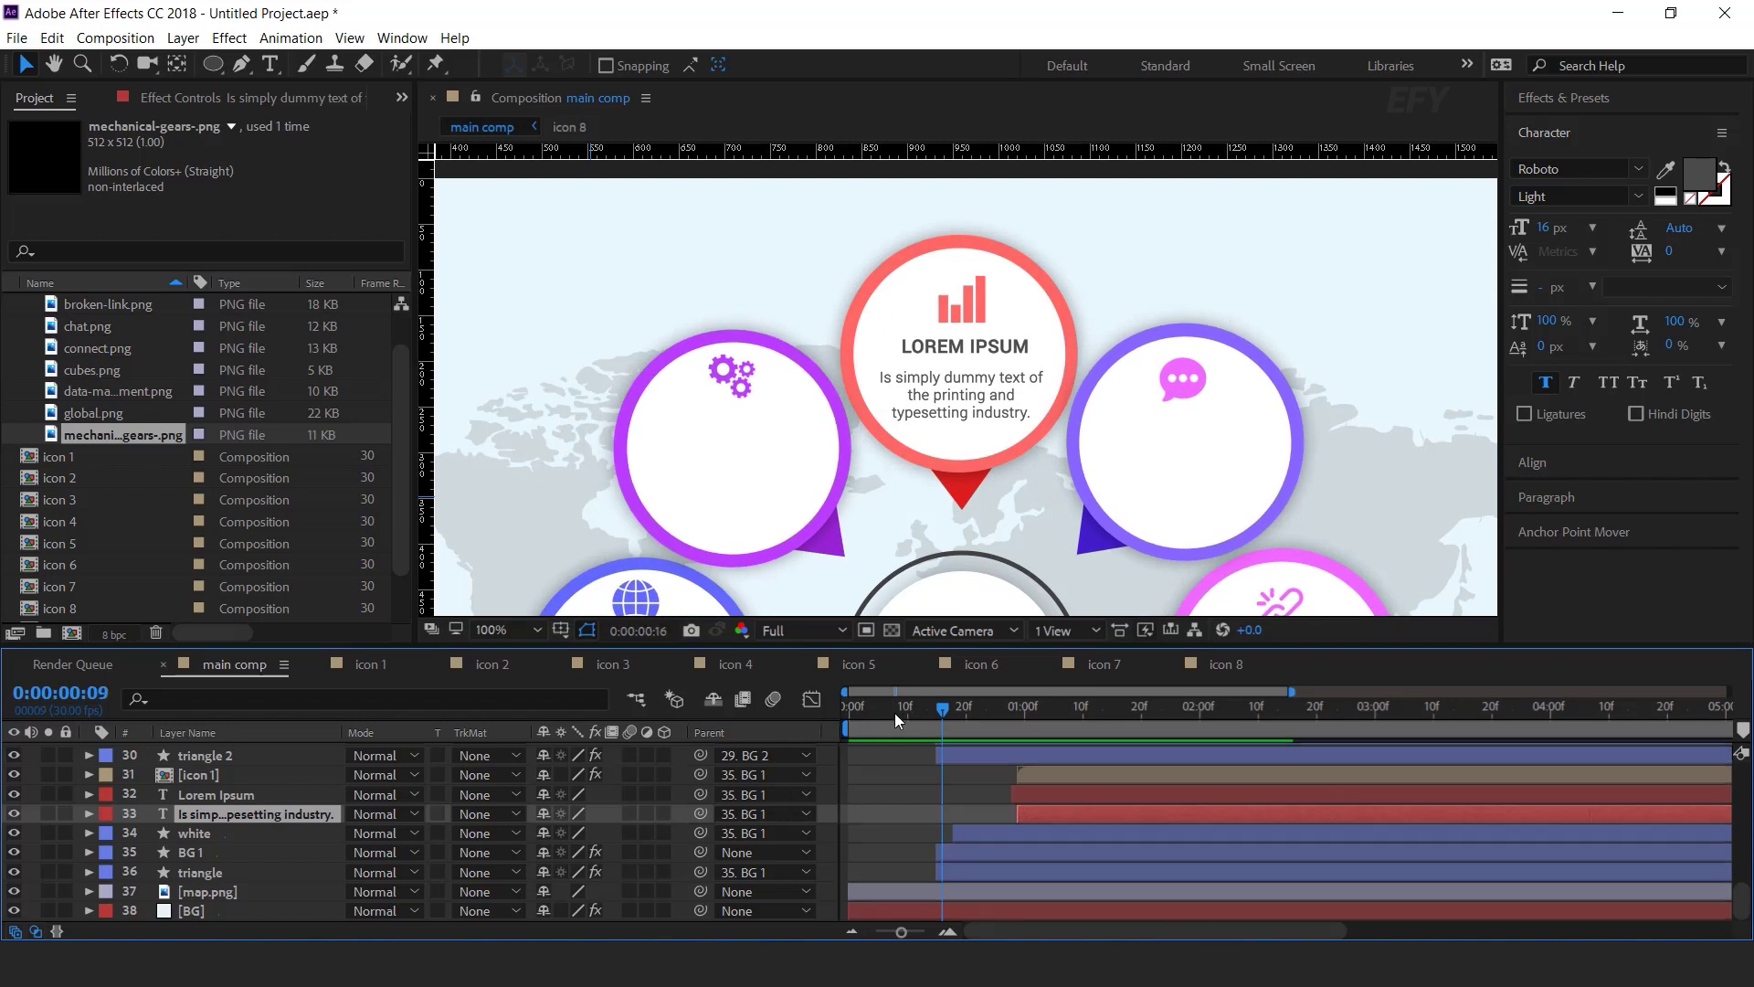
pyautogui.press('space')
# - Duplicate the Lorem Ipsum and description layers together and stack the copies between icon 2 and white 2
pyautogui.scroll(-2, 1191, 452)
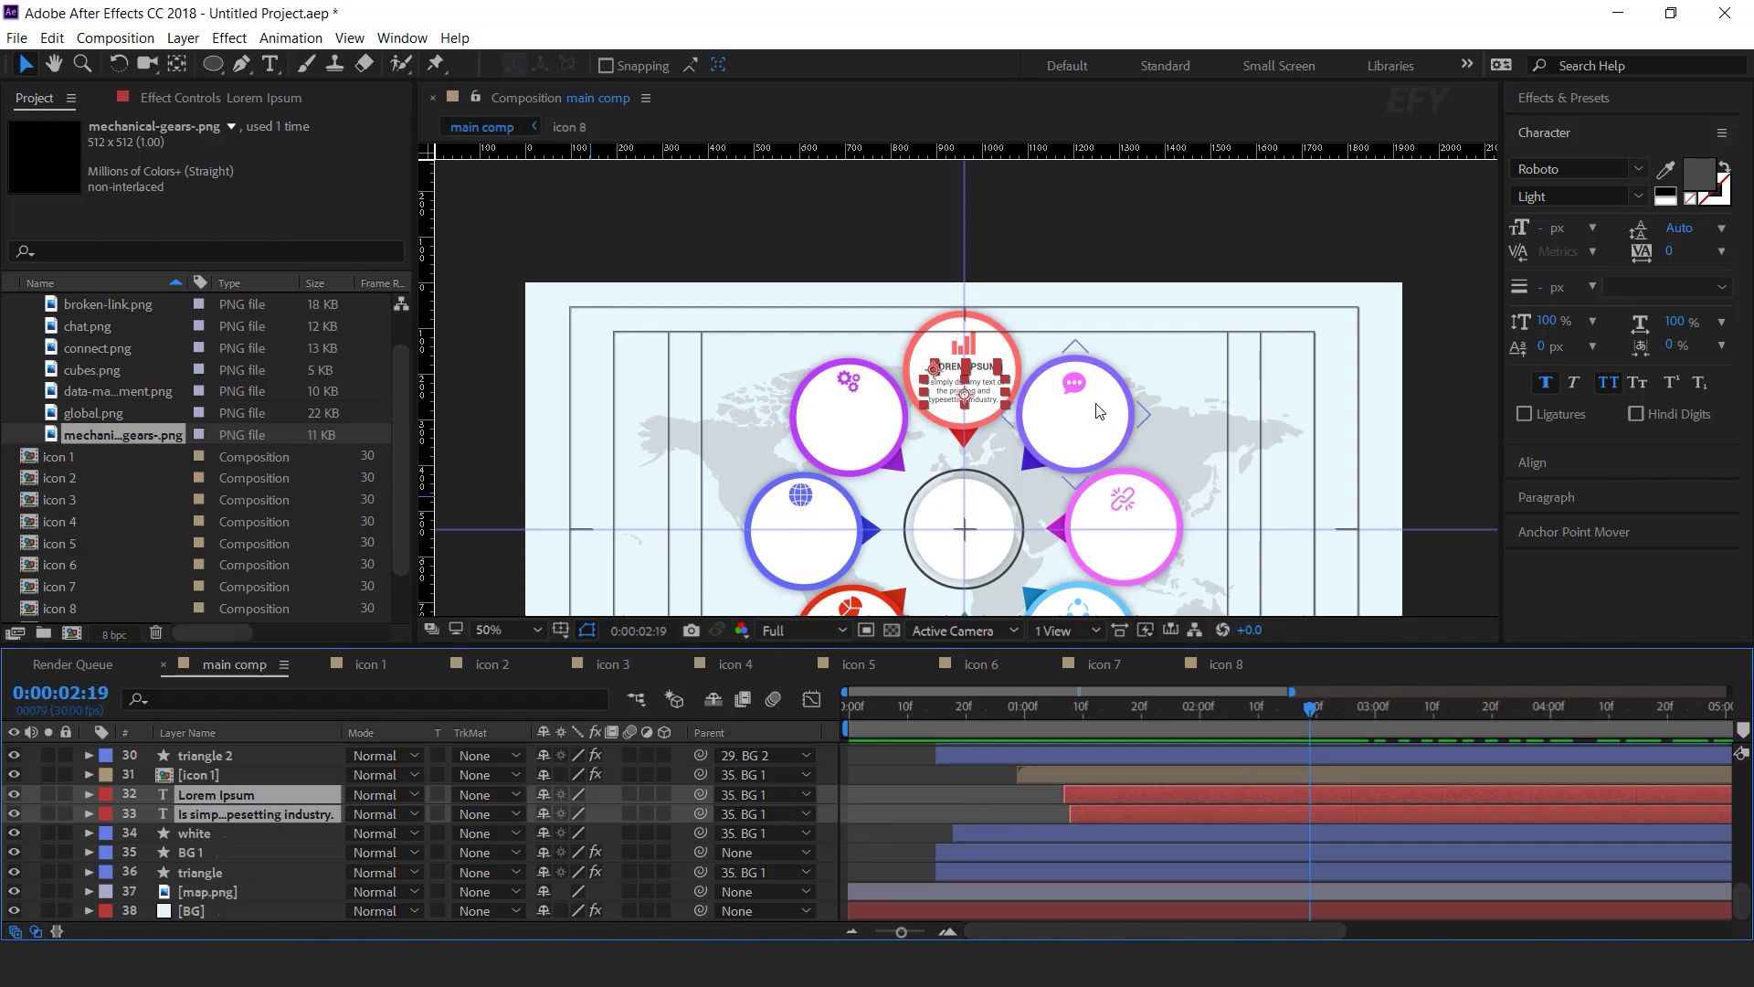
pyautogui.scroll(2, 1097, 411)
pyautogui.click(219, 814)
pyautogui.keyDown('shift'); pyautogui.click(217, 793); pyautogui.keyUp('shift')
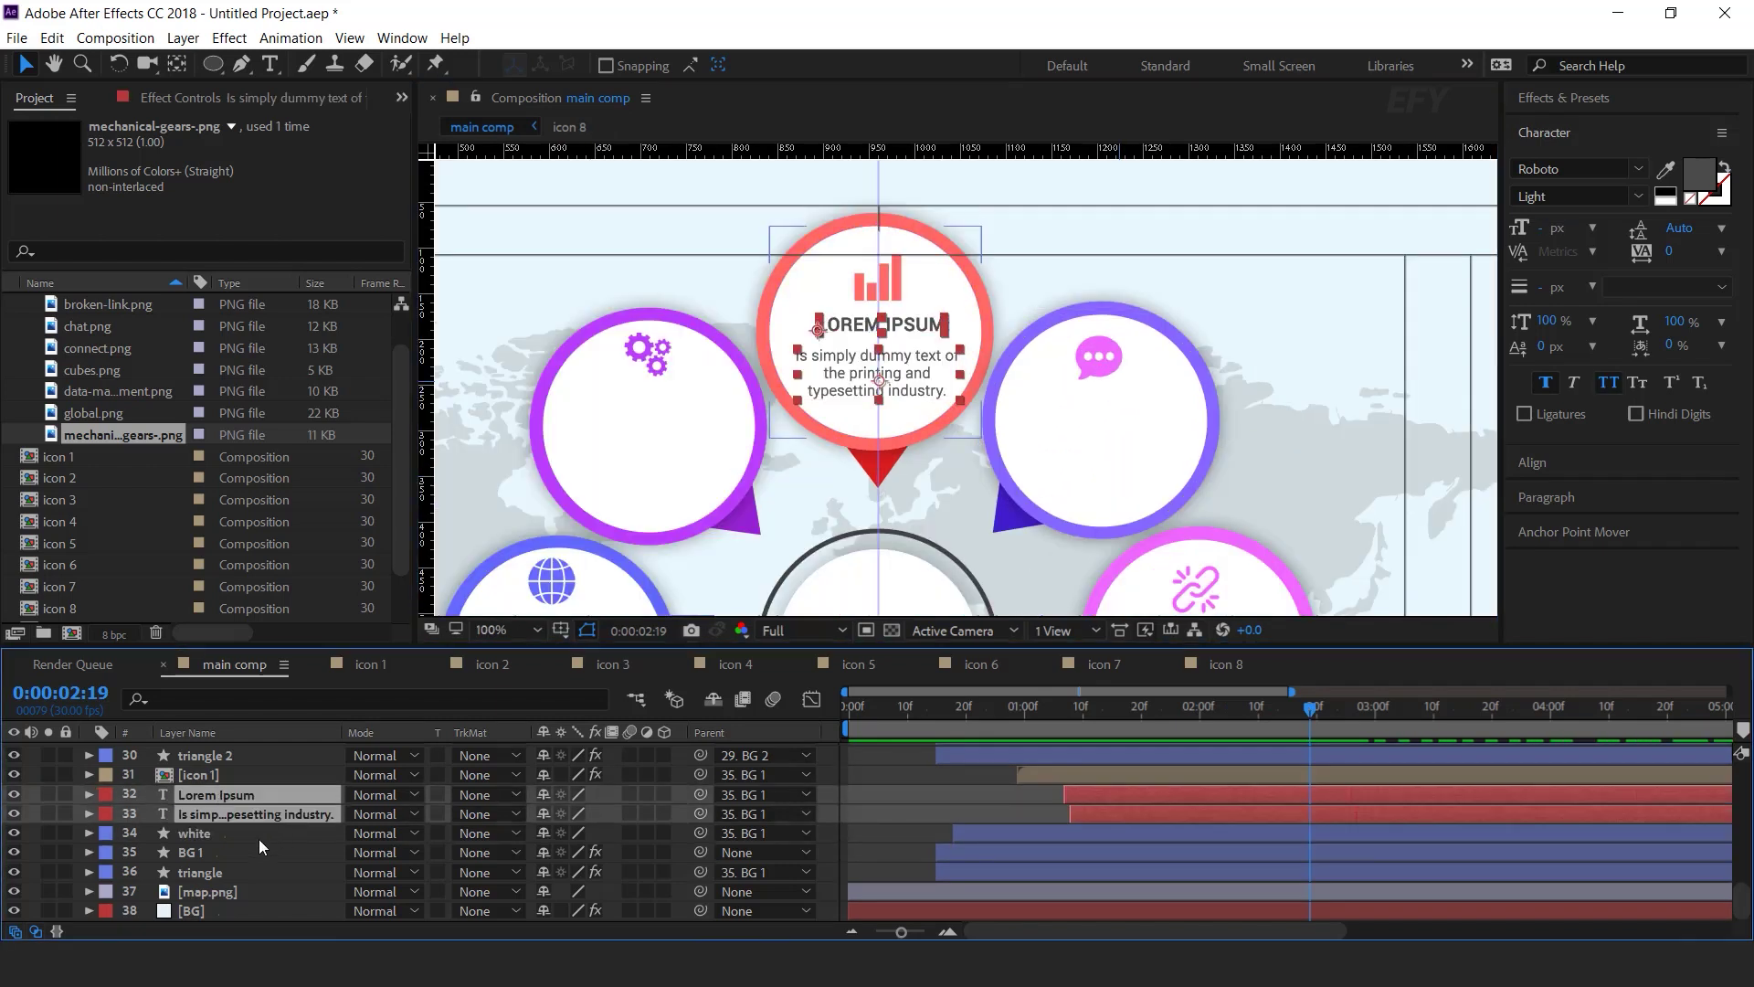
pyautogui.hotkey('ctrl', 'd')
pyautogui.moveTo(245, 853); pyautogui.dragTo(235, 778)
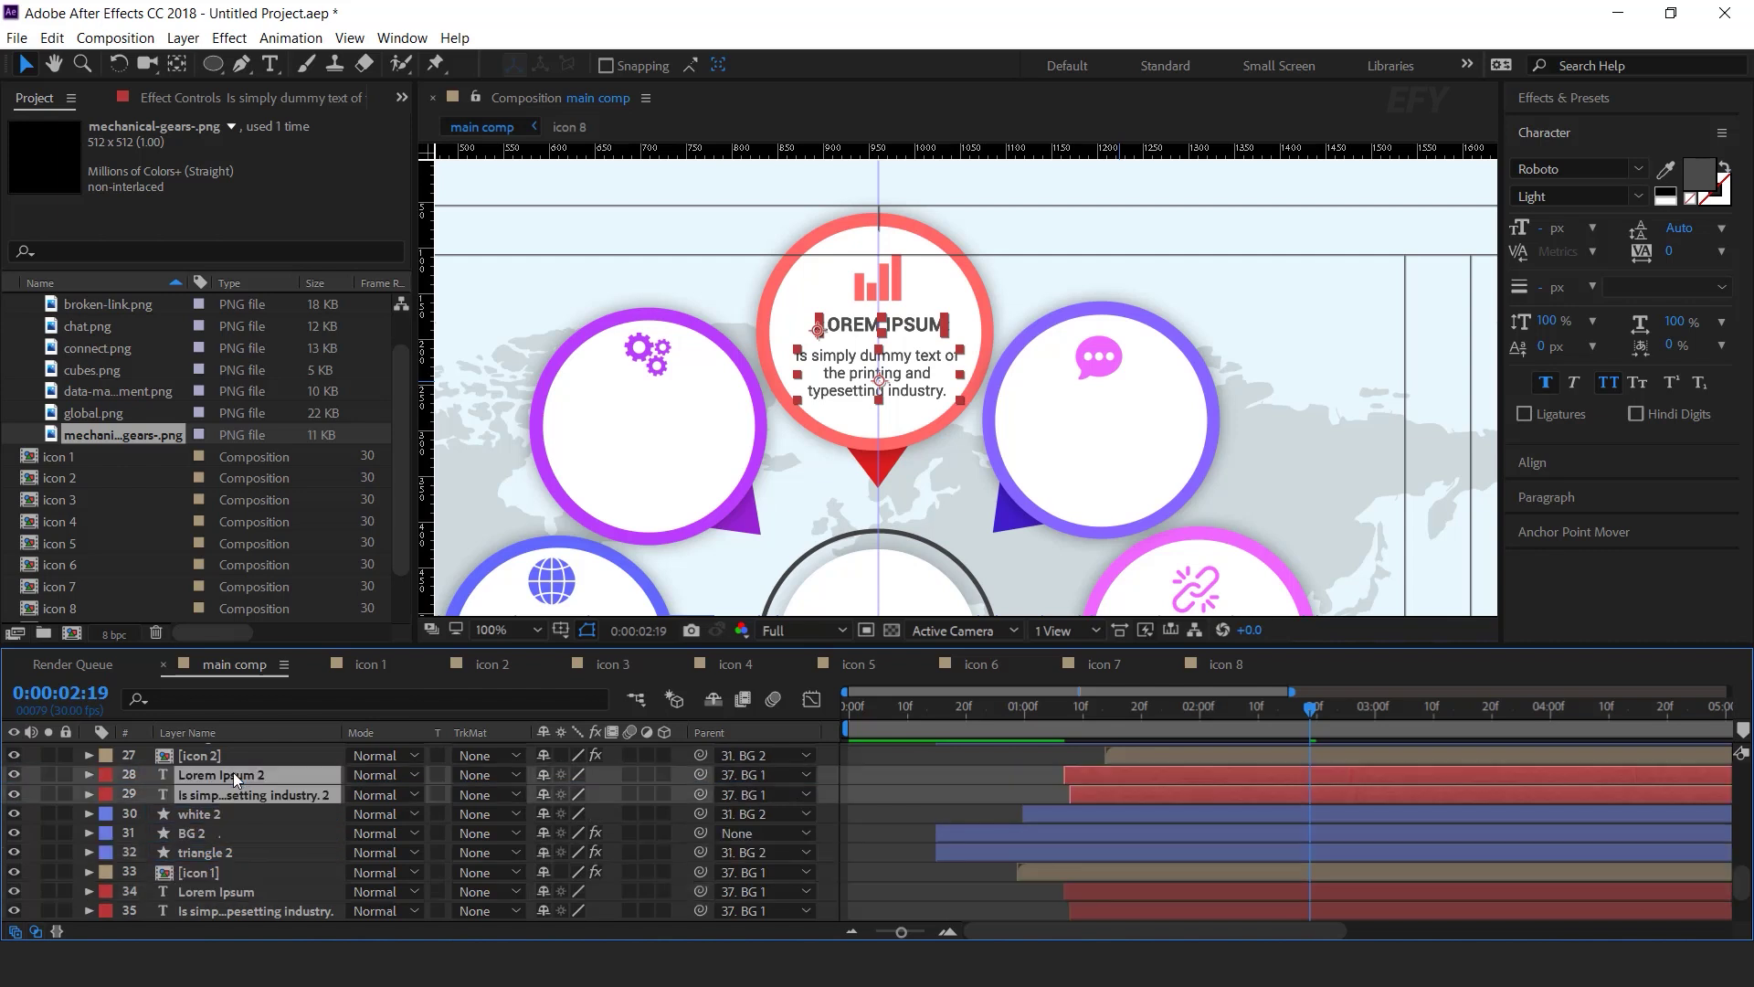
# - Place the duplicated heading and description inside the pink circle below its broken-link icon and parent both layers to BG 2
pyautogui.moveTo(937, 391); pyautogui.dragTo(1044, 388)
pyautogui.moveTo(1082, 446); pyautogui.dragTo(1105, 476)
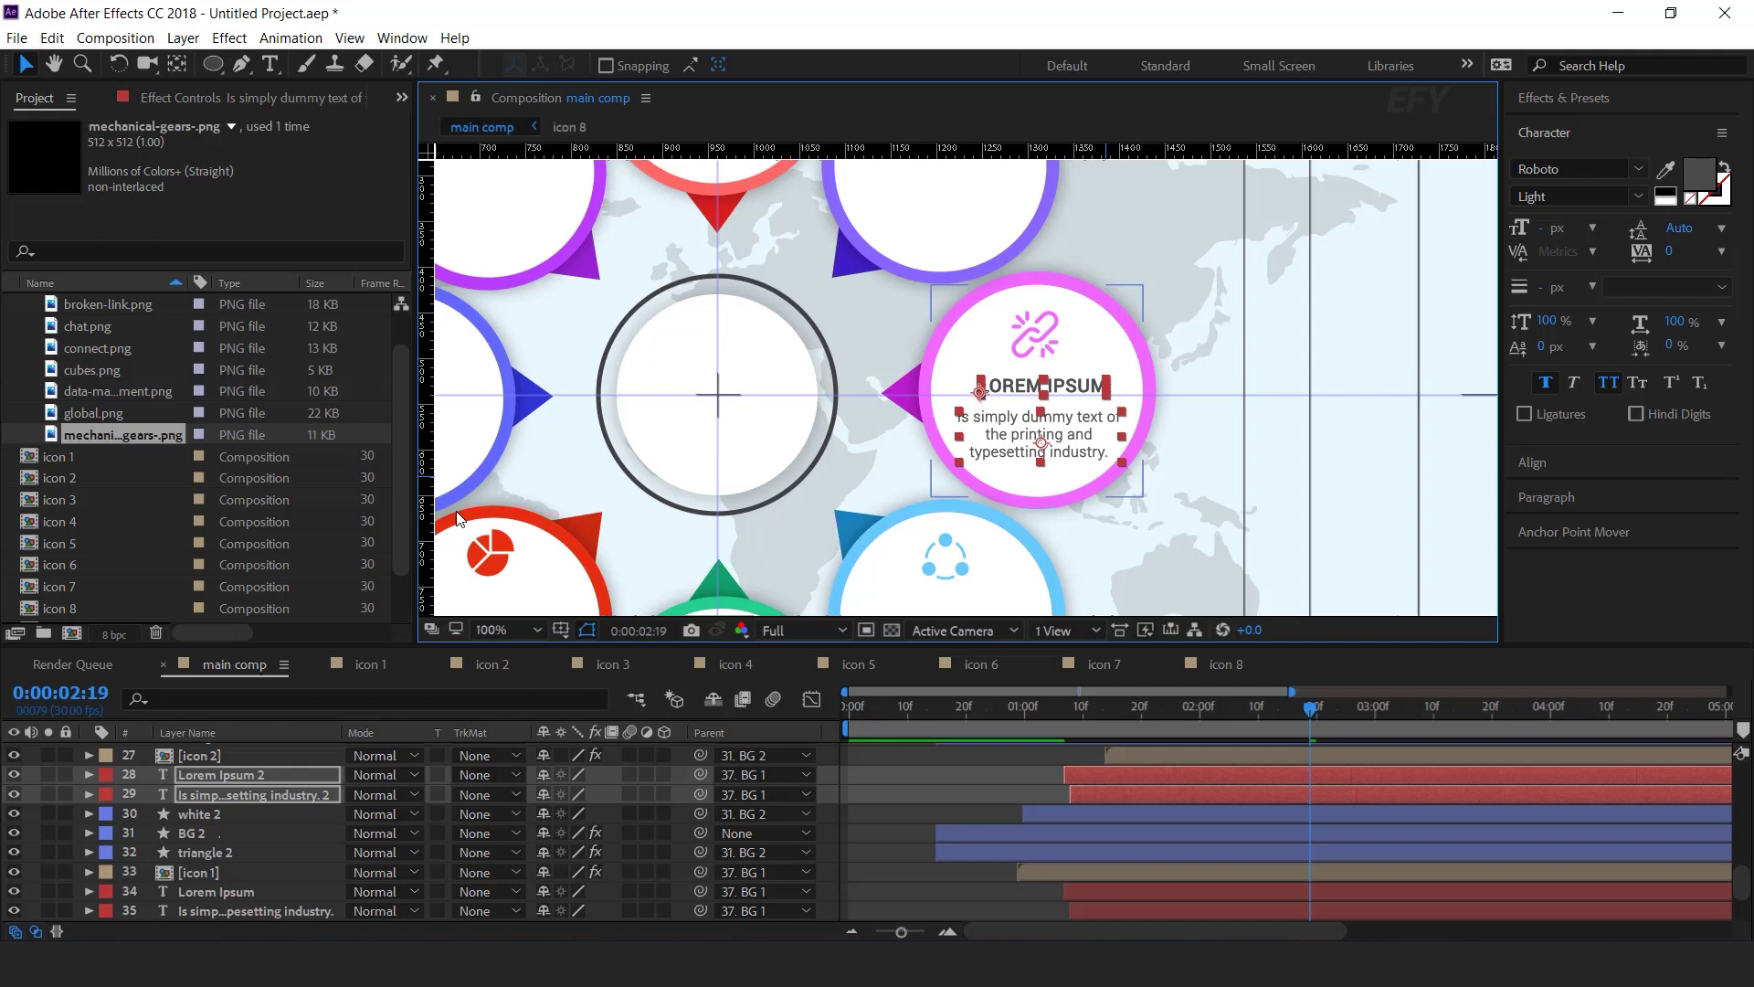
pyautogui.moveTo(700, 794); pyautogui.dragTo(204, 832)
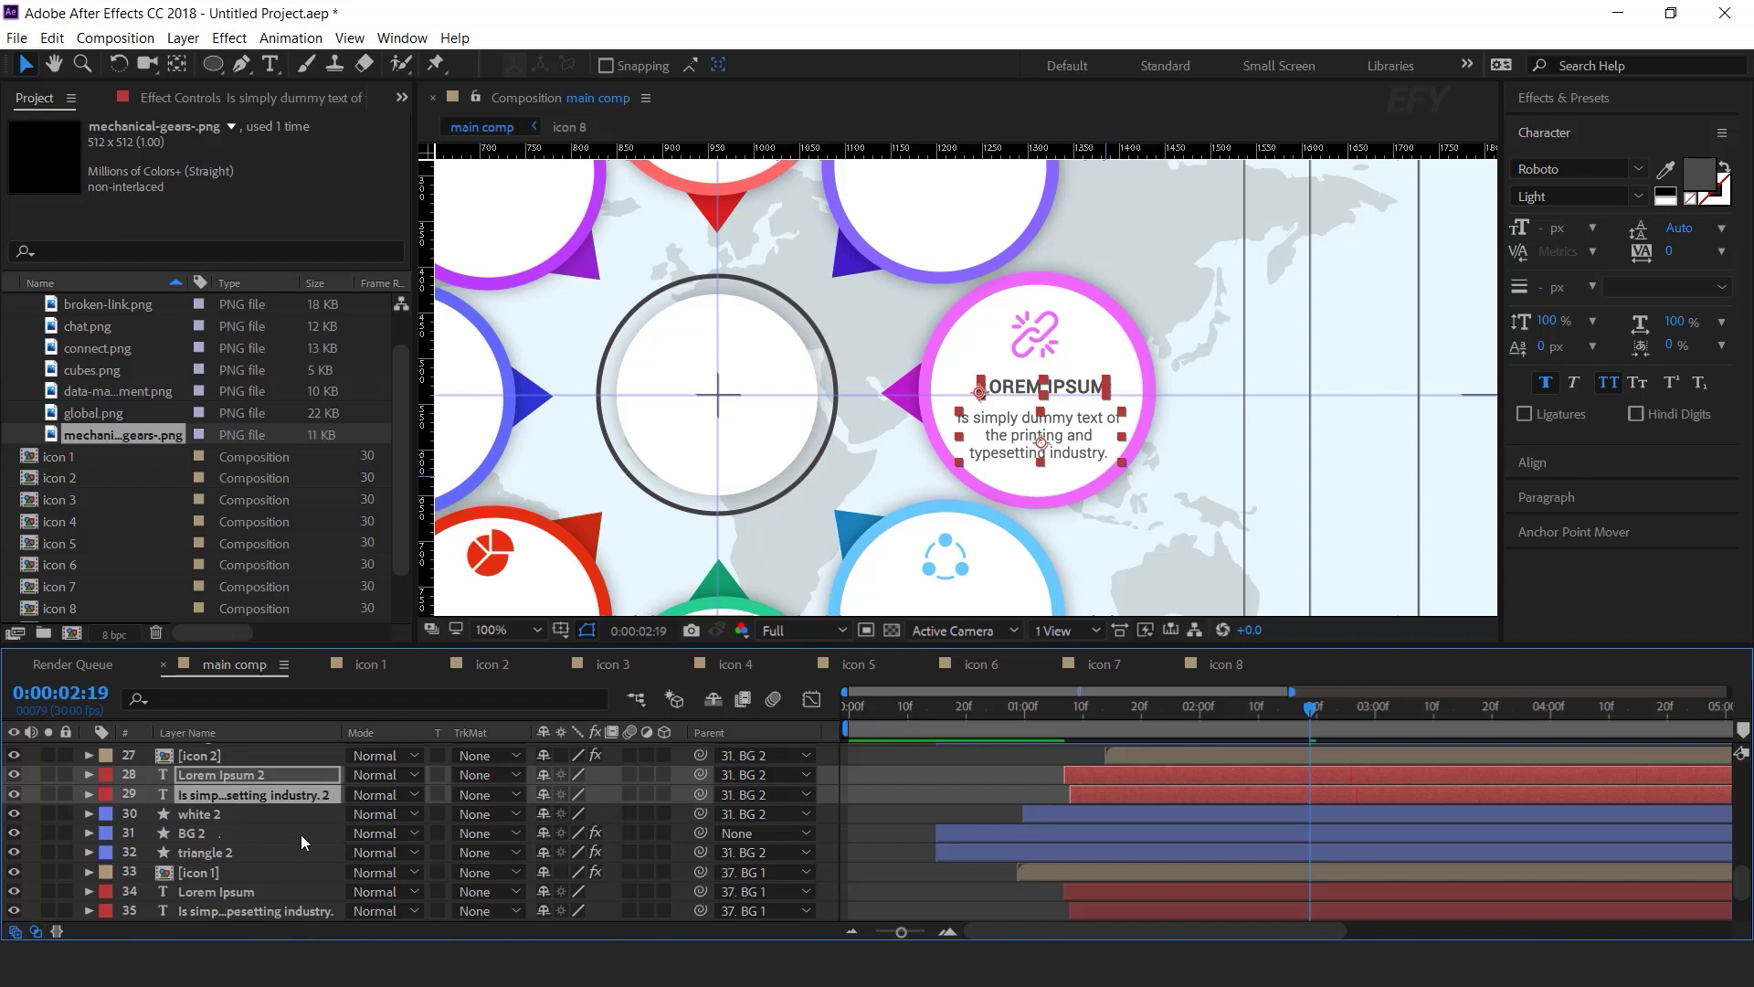
# - Duplicate the pink circle's heading and description layers and stack the copies between icon 3 and white 3
pyautogui.scroll(1, 298, 841)
pyautogui.hotkey('ctrl', 'd')
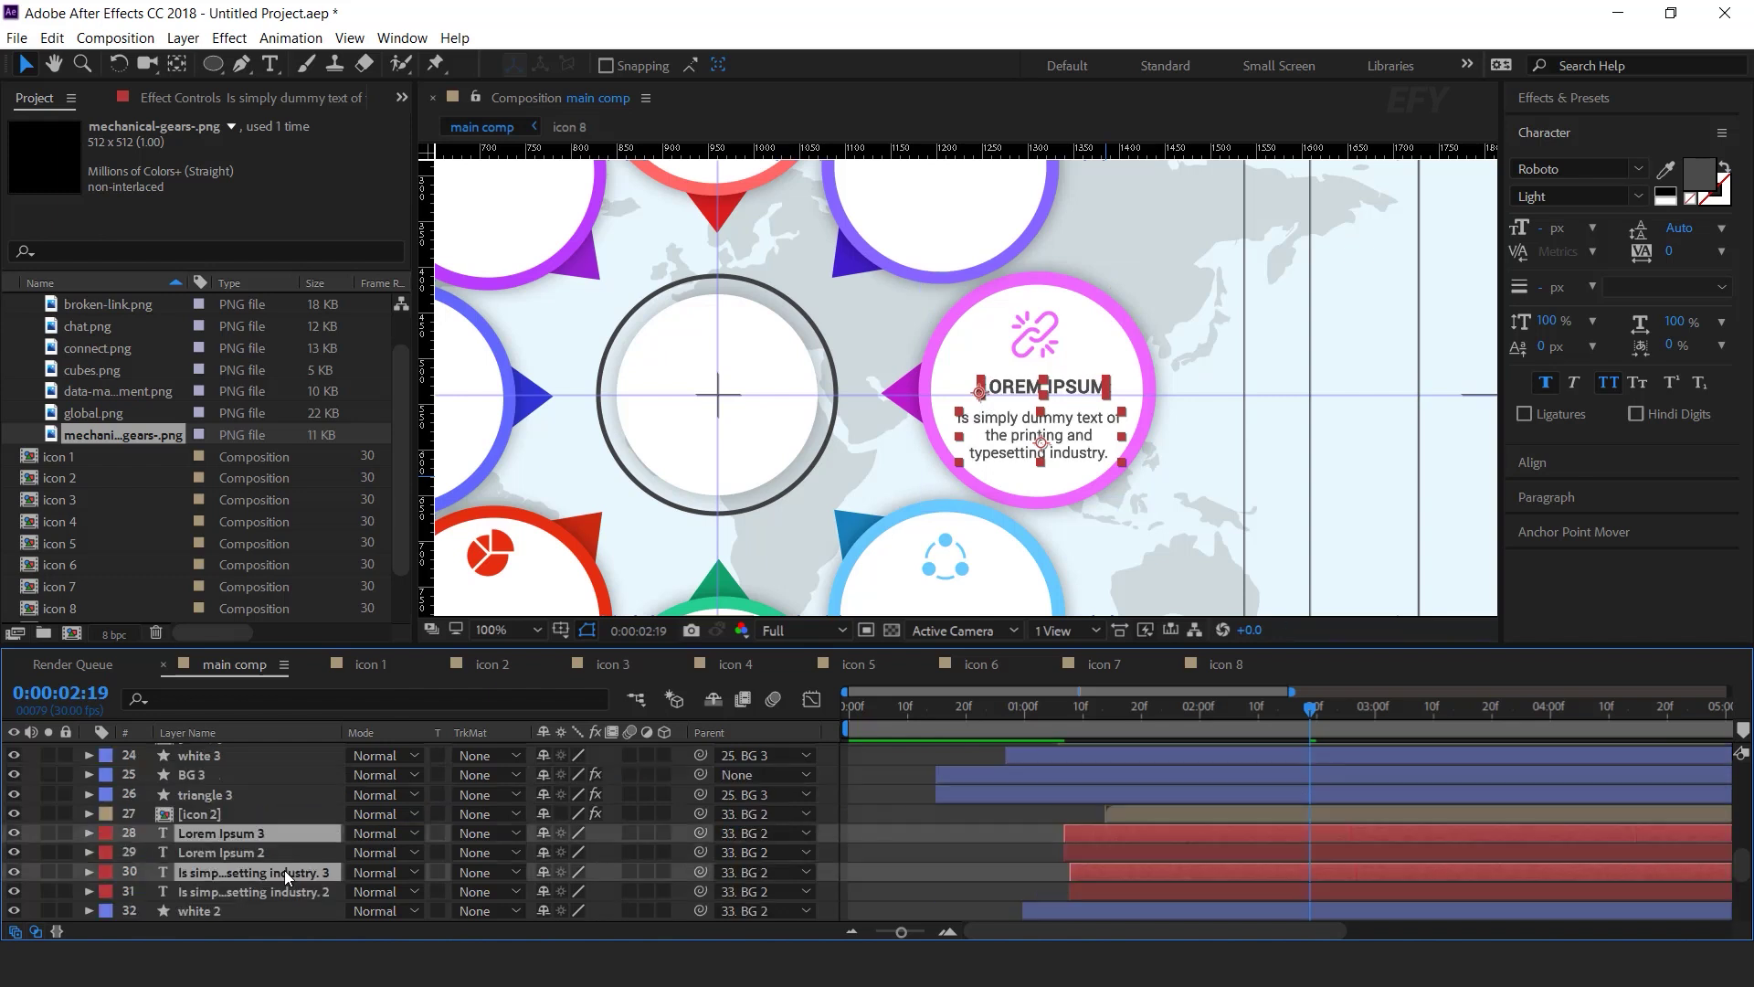
pyautogui.moveTo(248, 833); pyautogui.dragTo(243, 900)
pyautogui.scroll(-1, 264, 884)
# - Place the new text copies under the chat icon in the violet circle and parent both to BG 3
pyautogui.moveTo(1308, 430); pyautogui.dragTo(1401, 573)
pyautogui.moveTo(1165, 550); pyautogui.dragTo(1066, 324)
pyautogui.moveTo(699, 849); pyautogui.dragTo(204, 908)
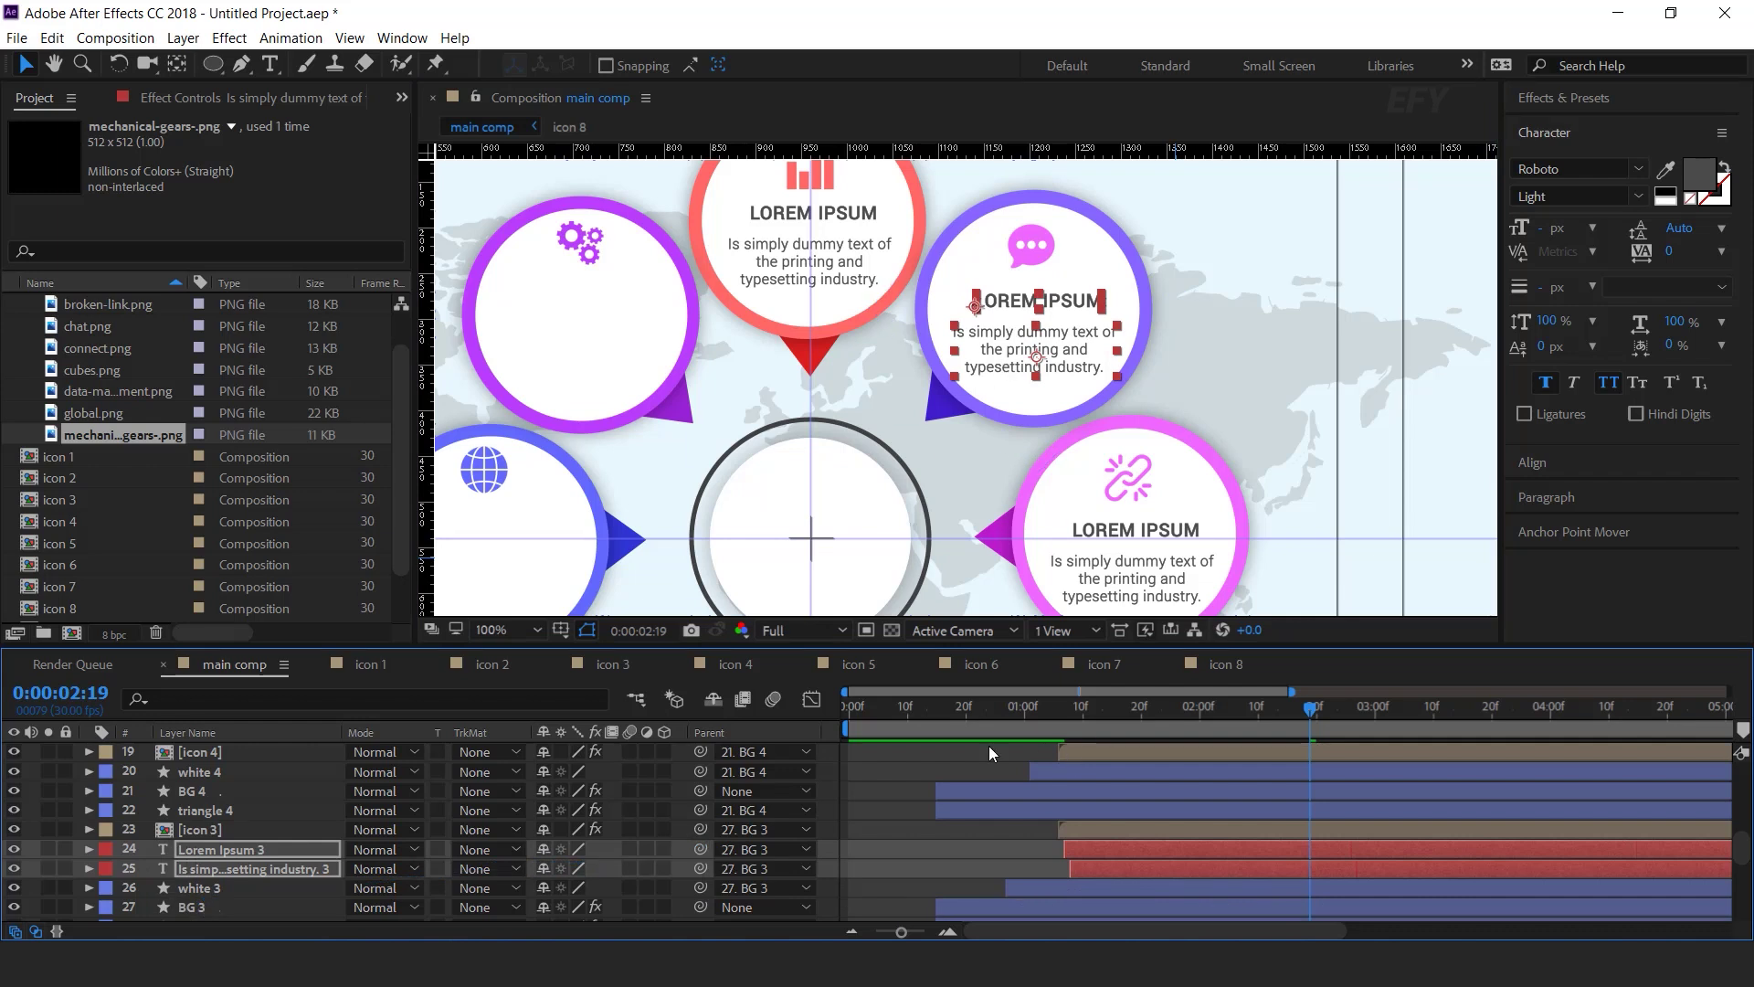
# - Duplicate the violet circle's heading and description layers and stack the copies between icon 4 and white 4
pyautogui.hotkey('ctrl', 'd')
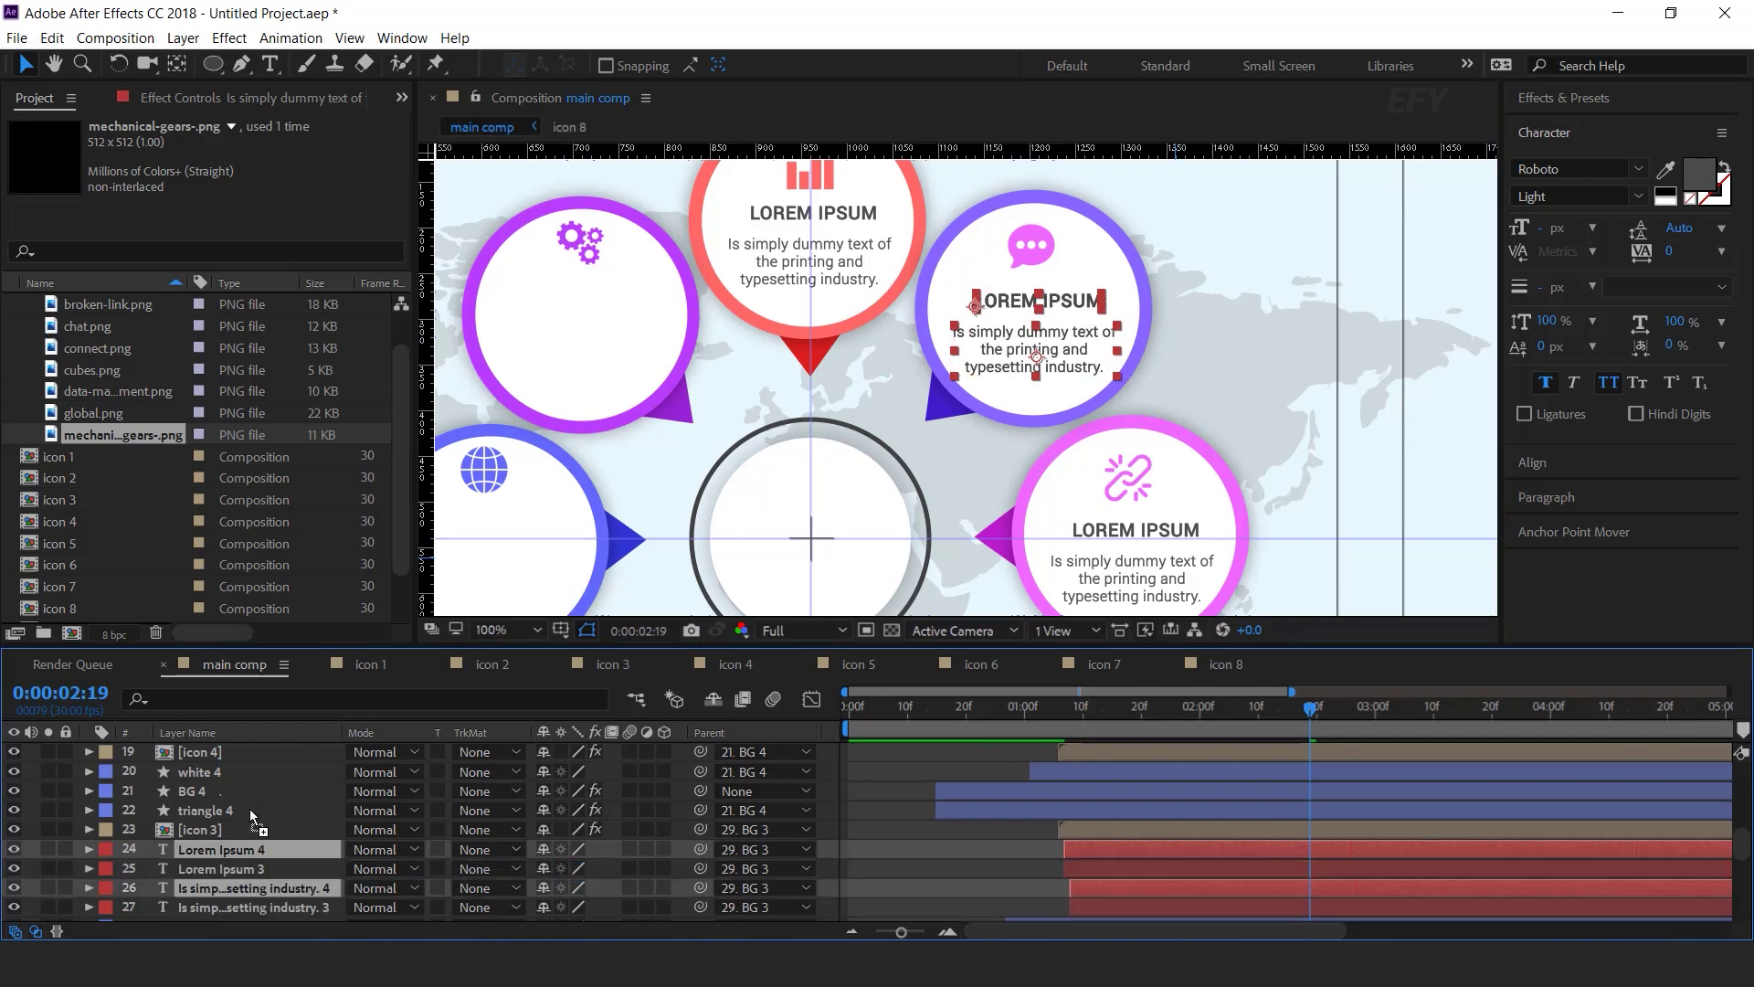
pyautogui.moveTo(228, 859); pyautogui.dragTo(224, 795)
# - Place the latest text copies under the connect icon in the light blue circle and parent both to BG 4
pyautogui.moveTo(1065, 377); pyautogui.dragTo(1037, 221)
pyautogui.moveTo(1037, 187); pyautogui.dragTo(1045, 539)
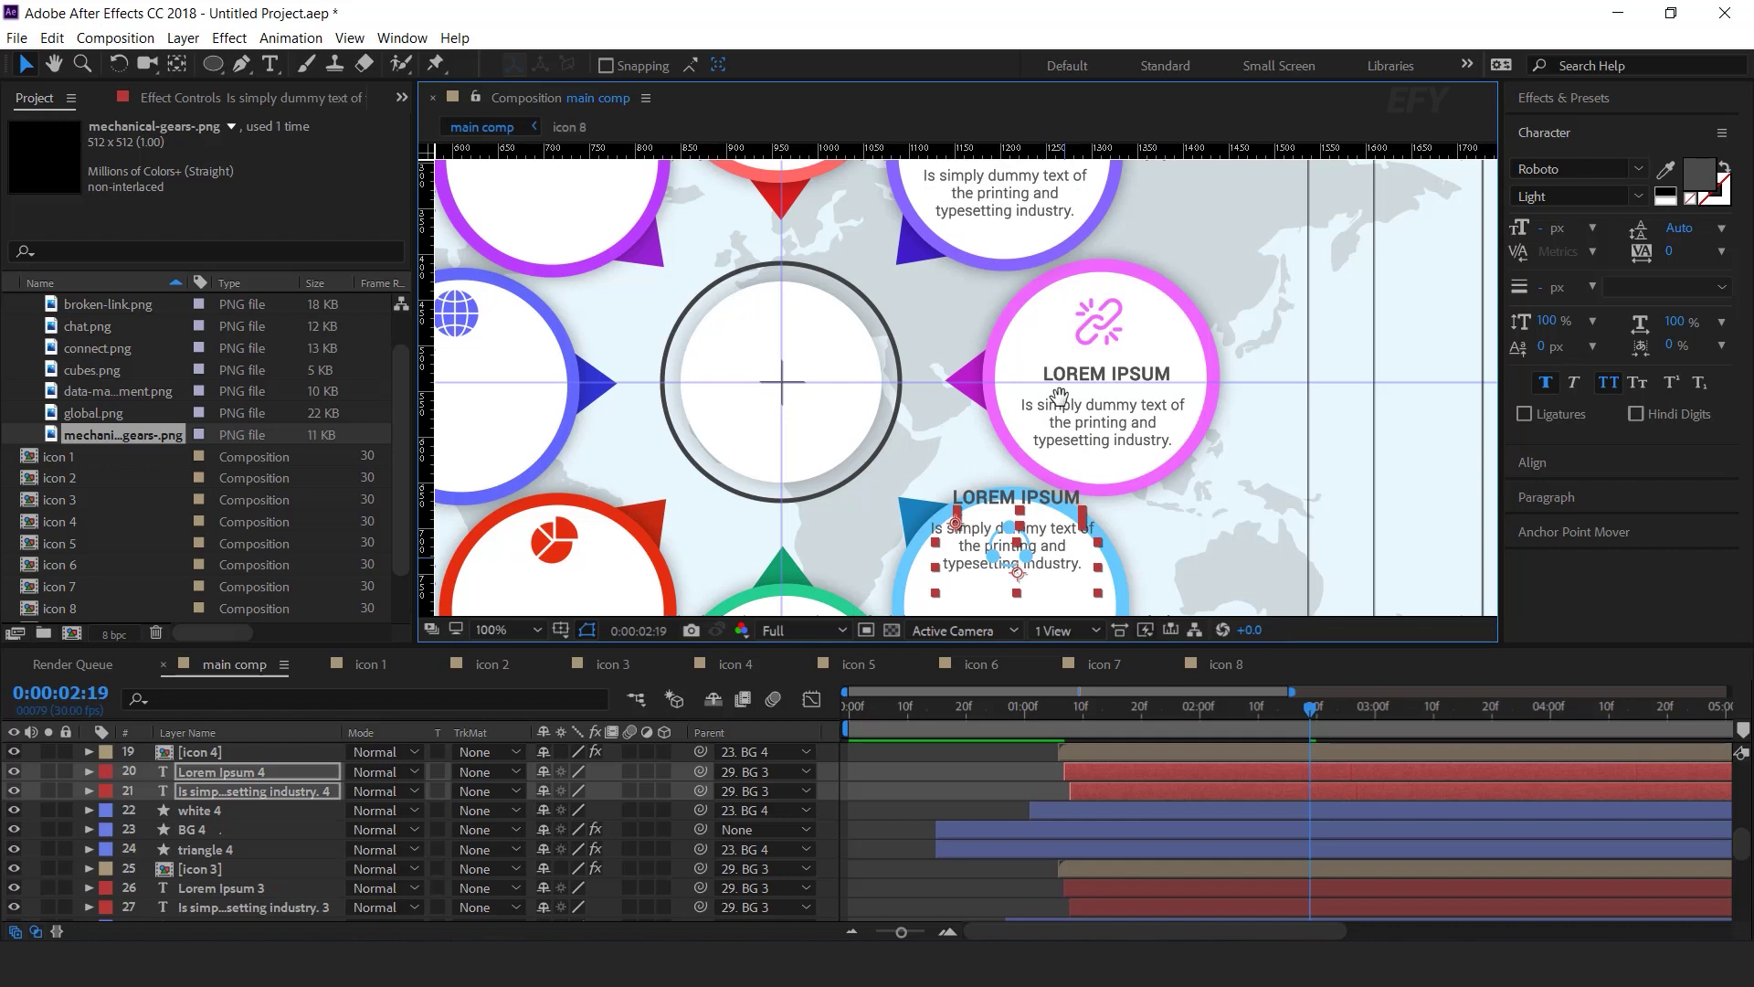
pyautogui.moveTo(1061, 403); pyautogui.dragTo(1050, 169)
pyautogui.moveTo(1036, 311); pyautogui.dragTo(1100, 438)
pyautogui.moveTo(701, 790); pyautogui.dragTo(321, 829)
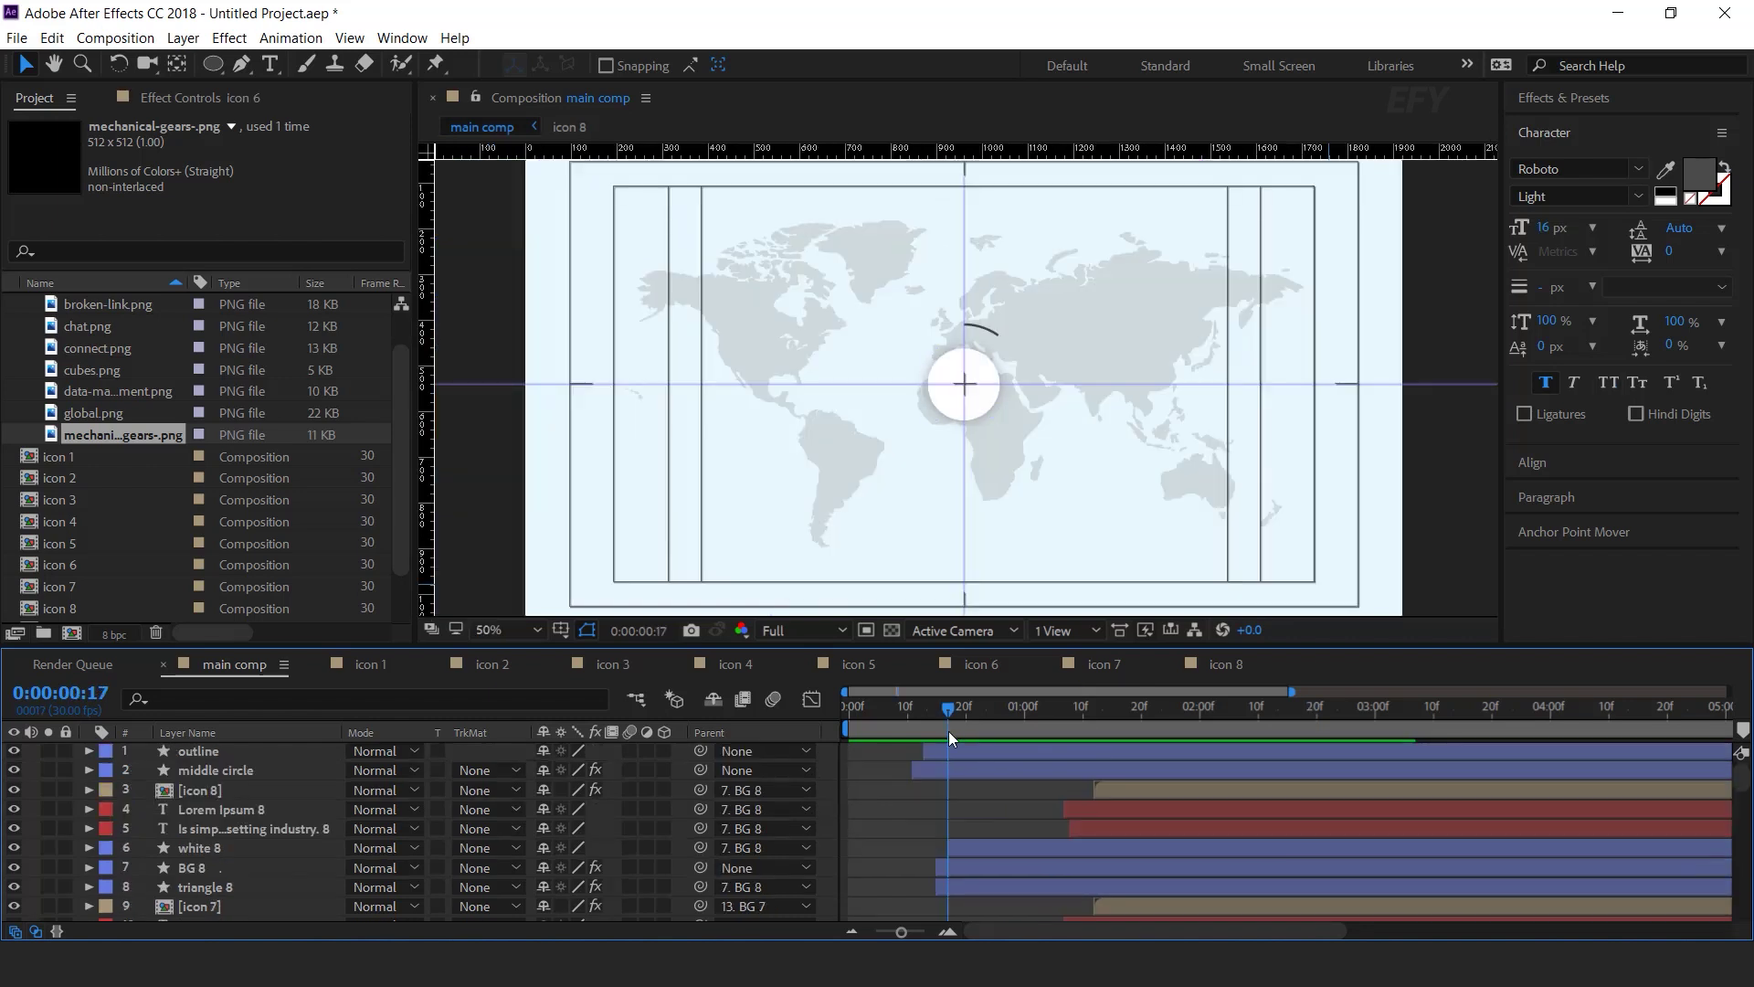
# - Play back the whole infographic animation from the start of the main comp
pyautogui.moveTo(948, 727); pyautogui.dragTo(850, 716)
pyautogui.press('space')
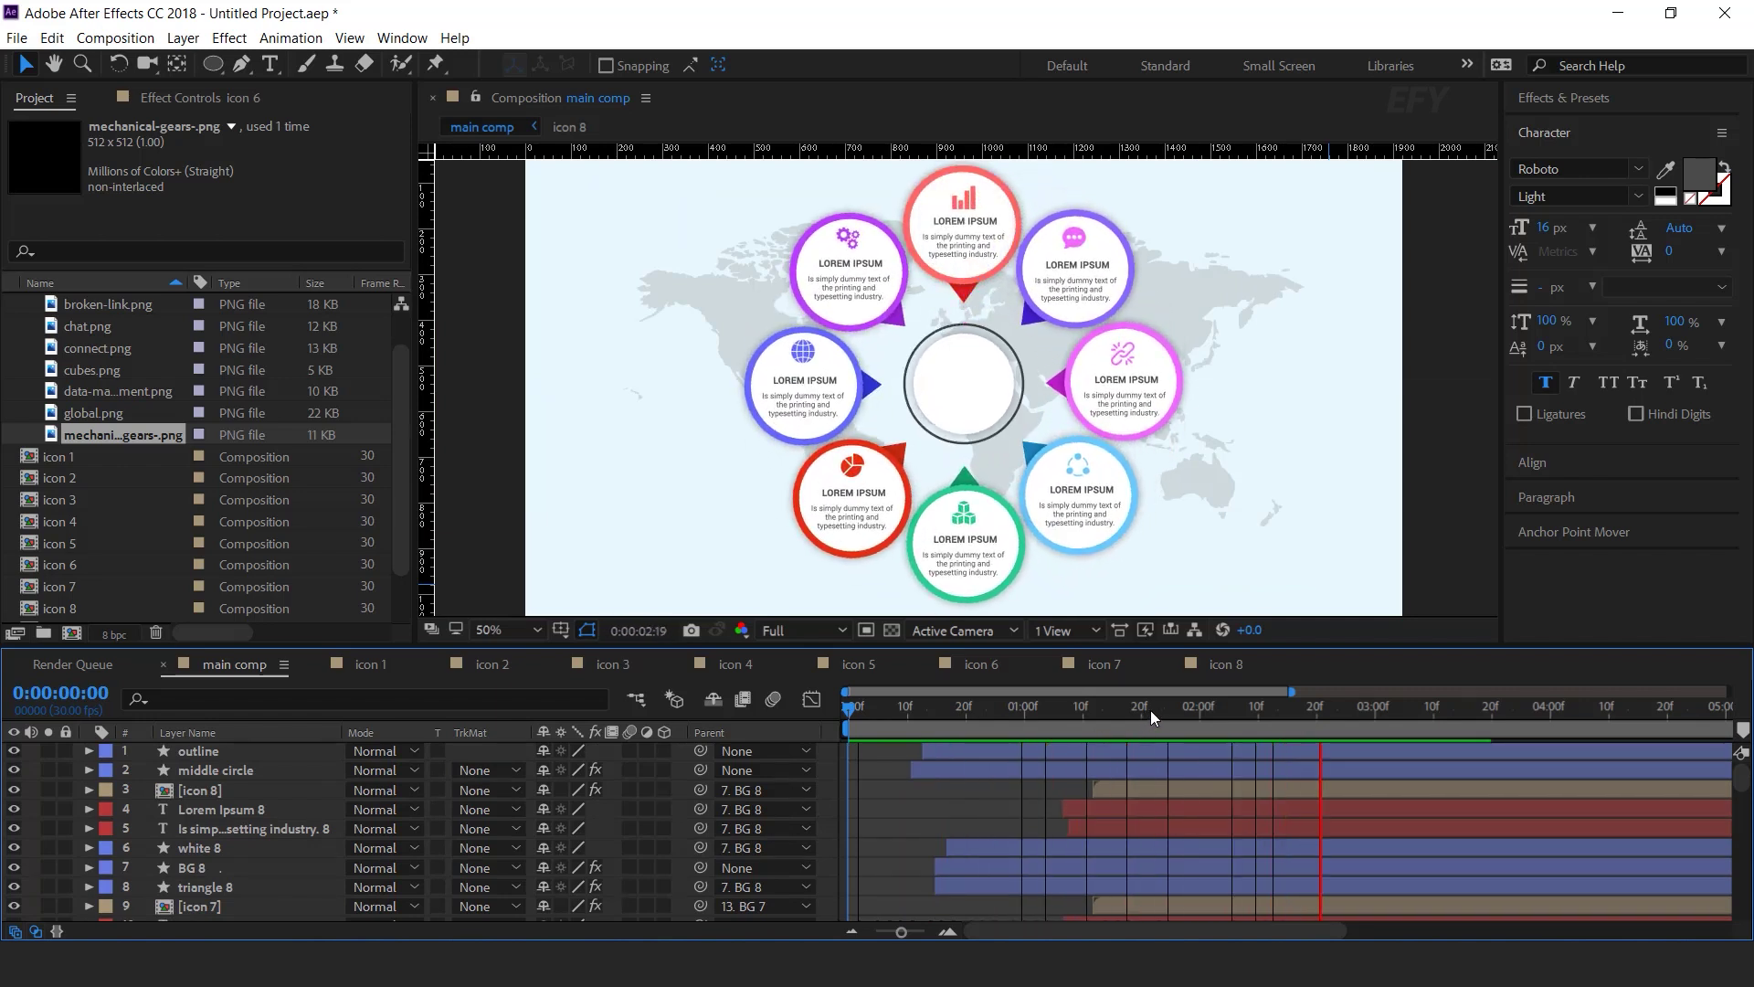
pyautogui.click(1294, 707)
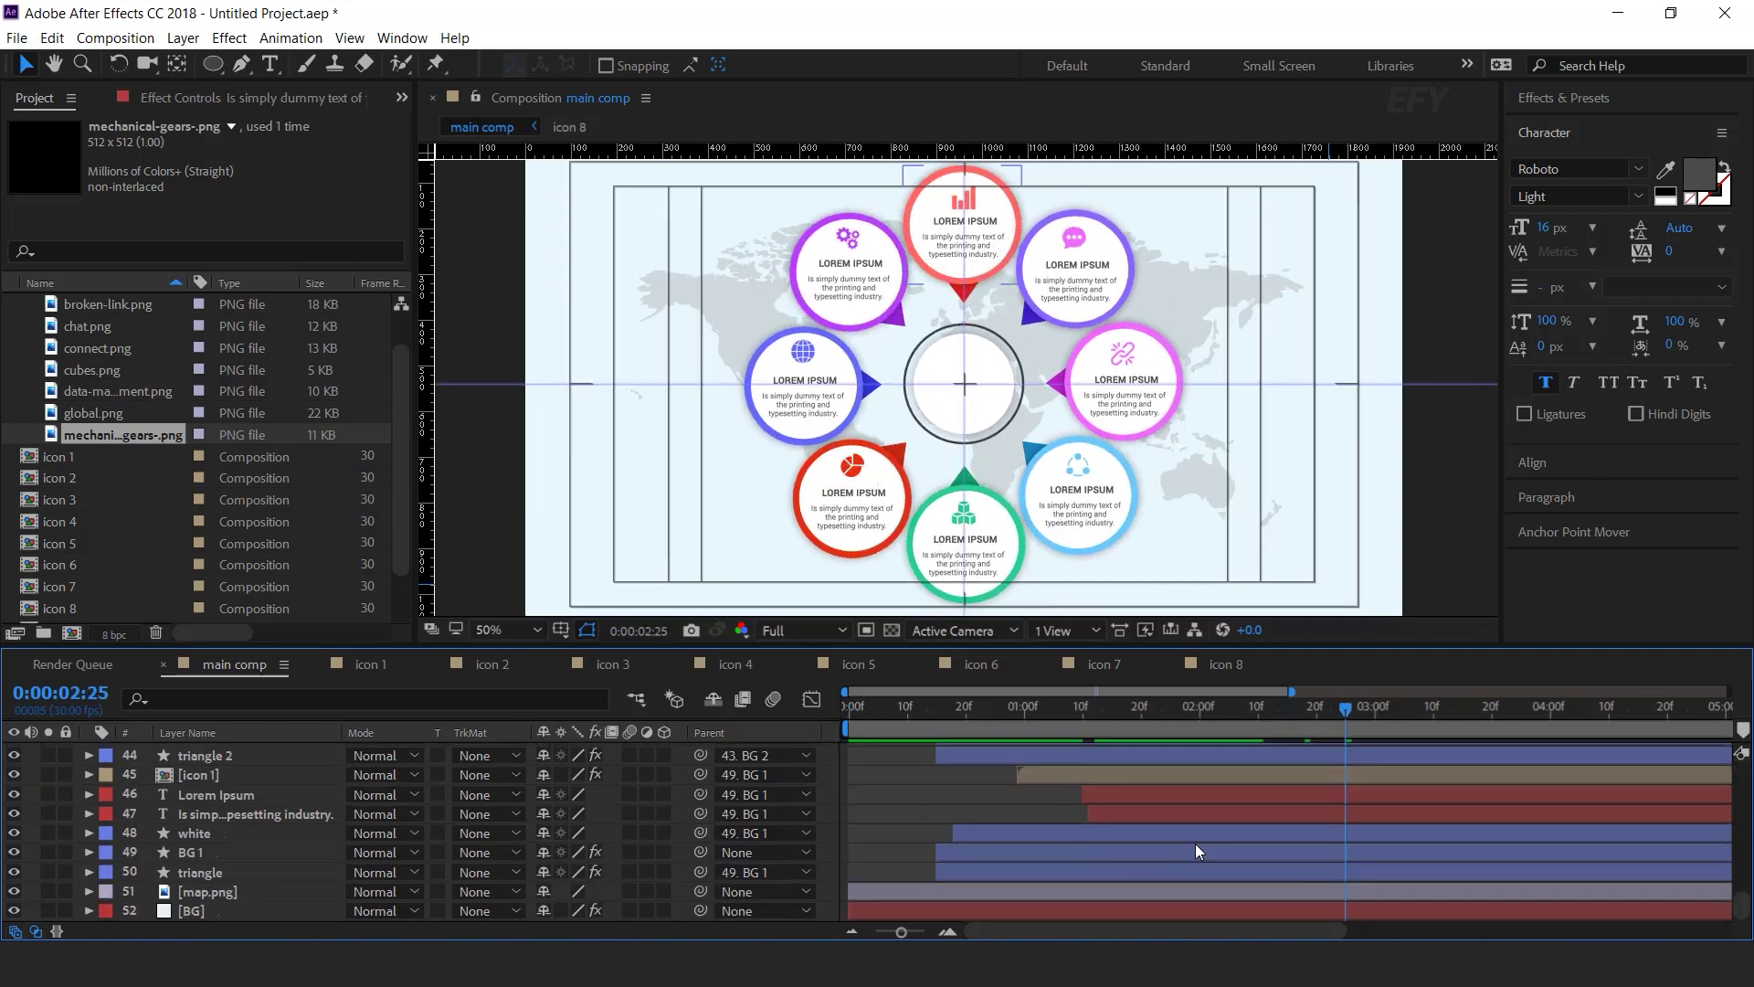
# - Create the text INFOGRAPHIC in the middle circle, using all-caps Simplifica at 49 px with 180 px leading
pyautogui.scroll(4, 1196, 843)
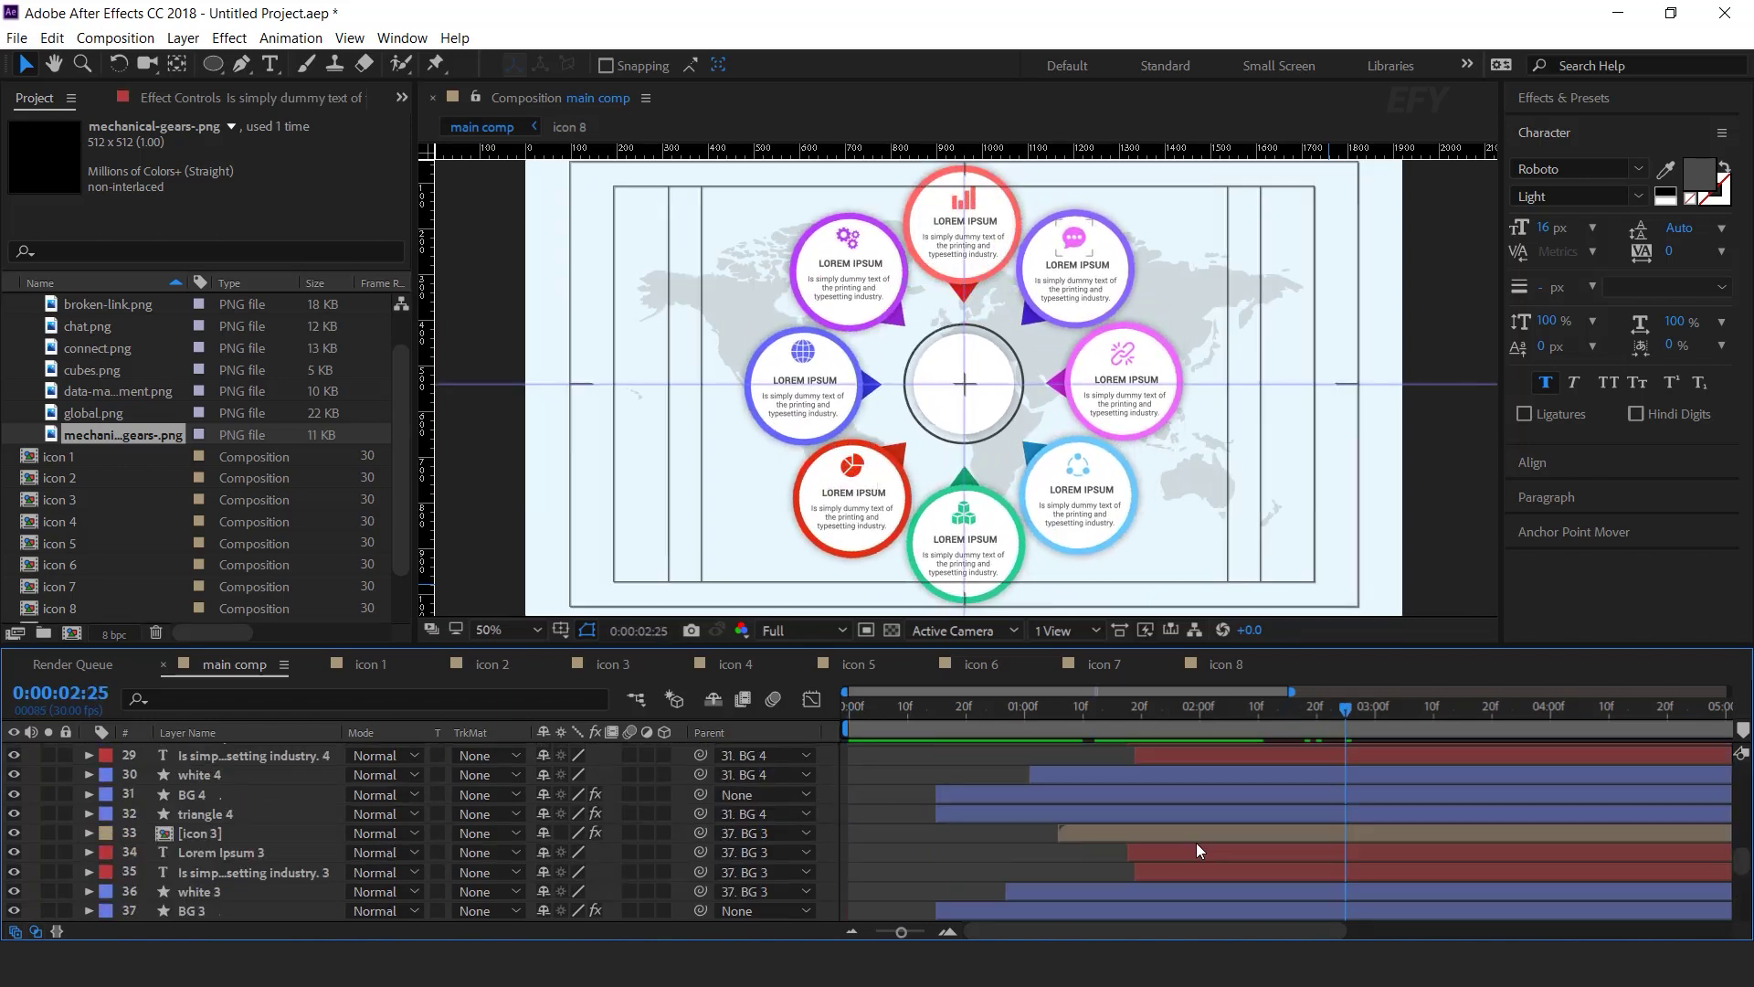
pyautogui.press('-')
pyautogui.press('-')
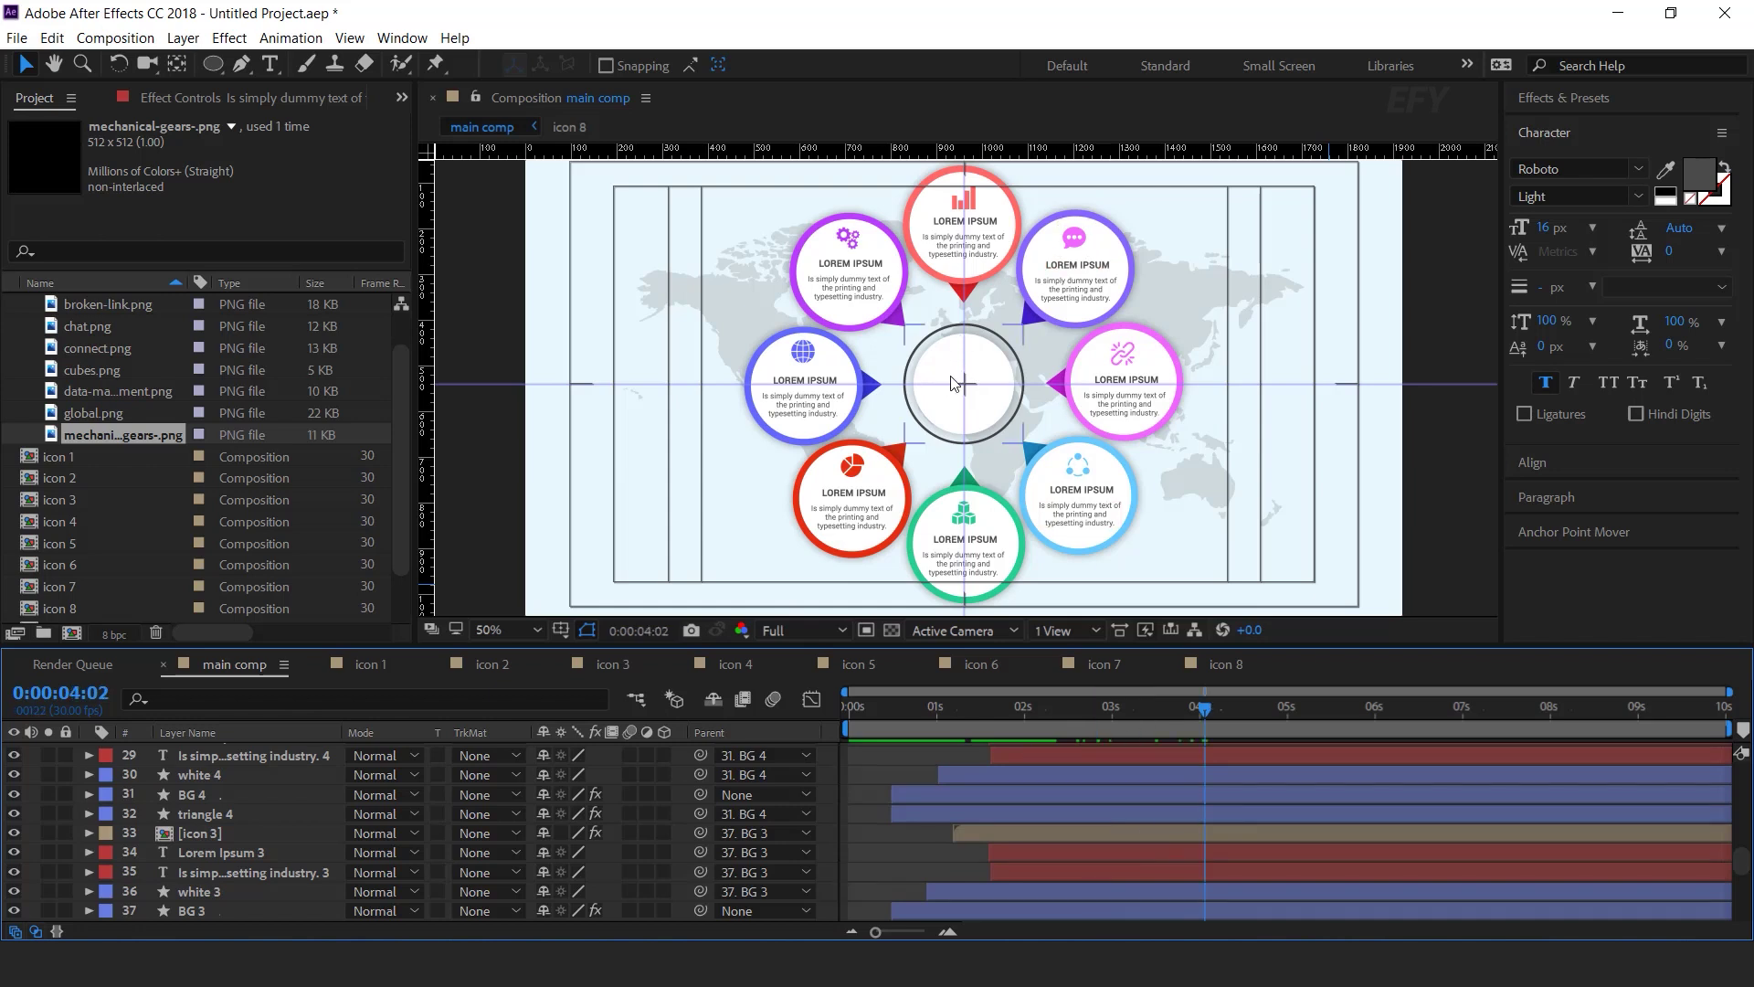
pyautogui.scroll(2, 959, 369)
pyautogui.click(270, 69)
pyautogui.click(917, 355)
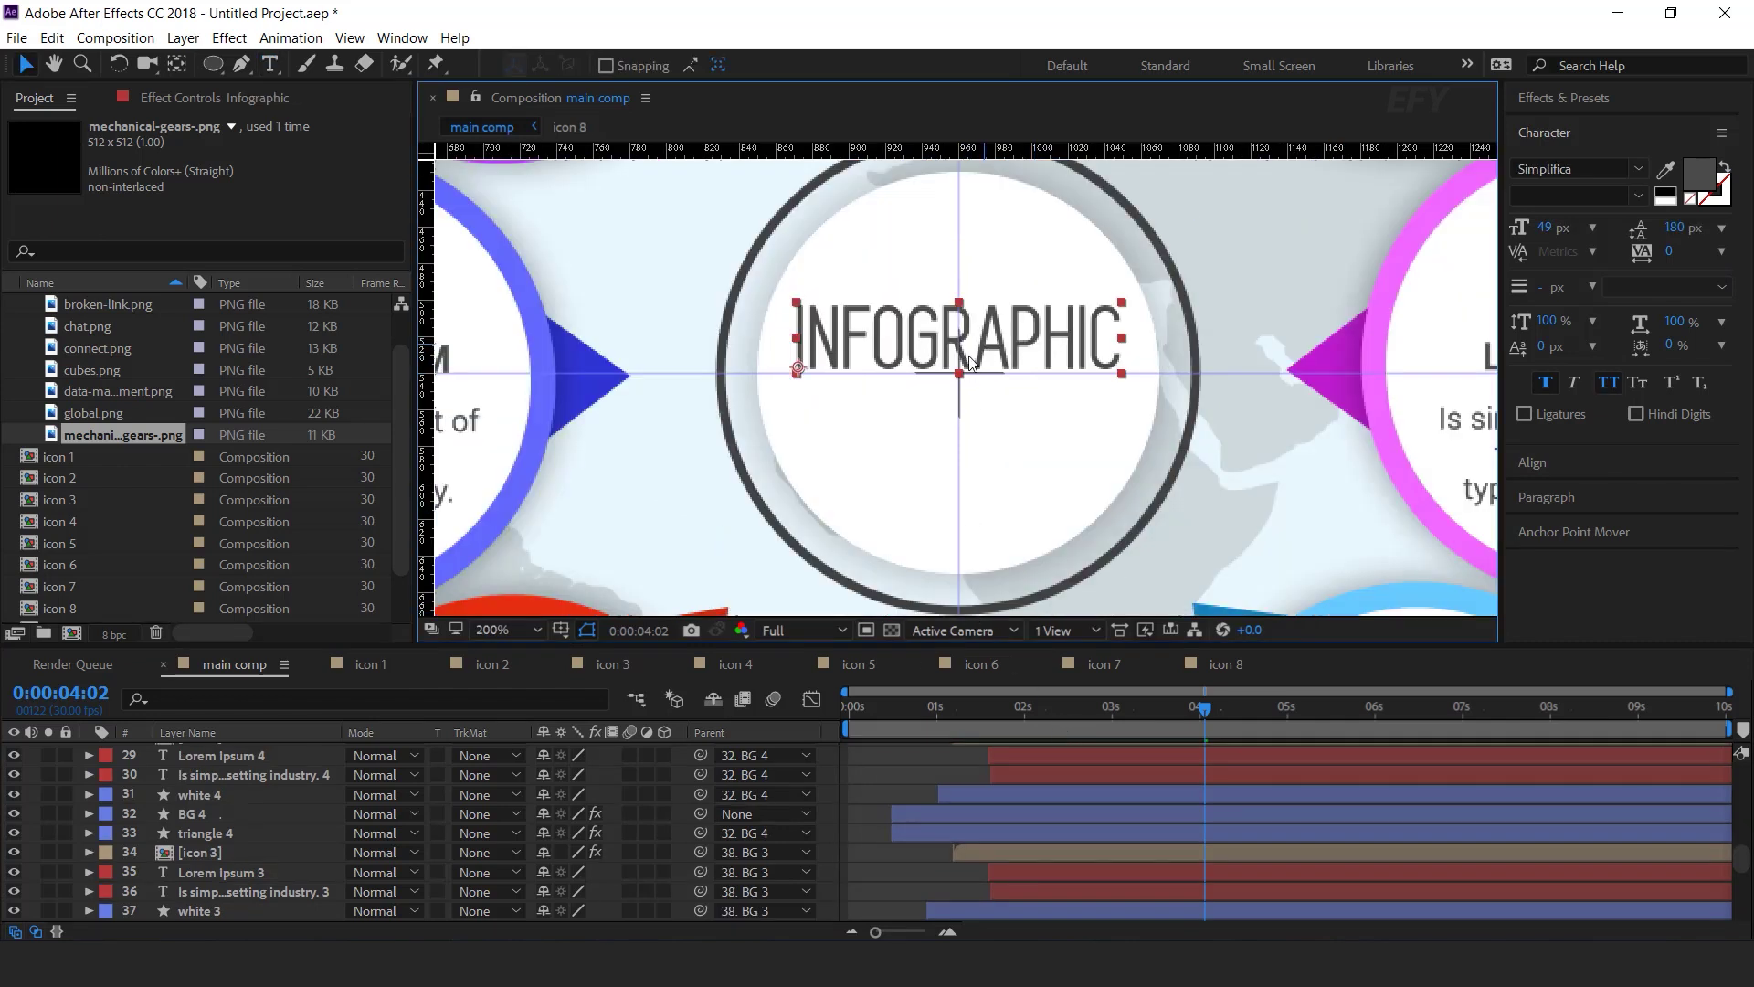
pyautogui.press('Return')
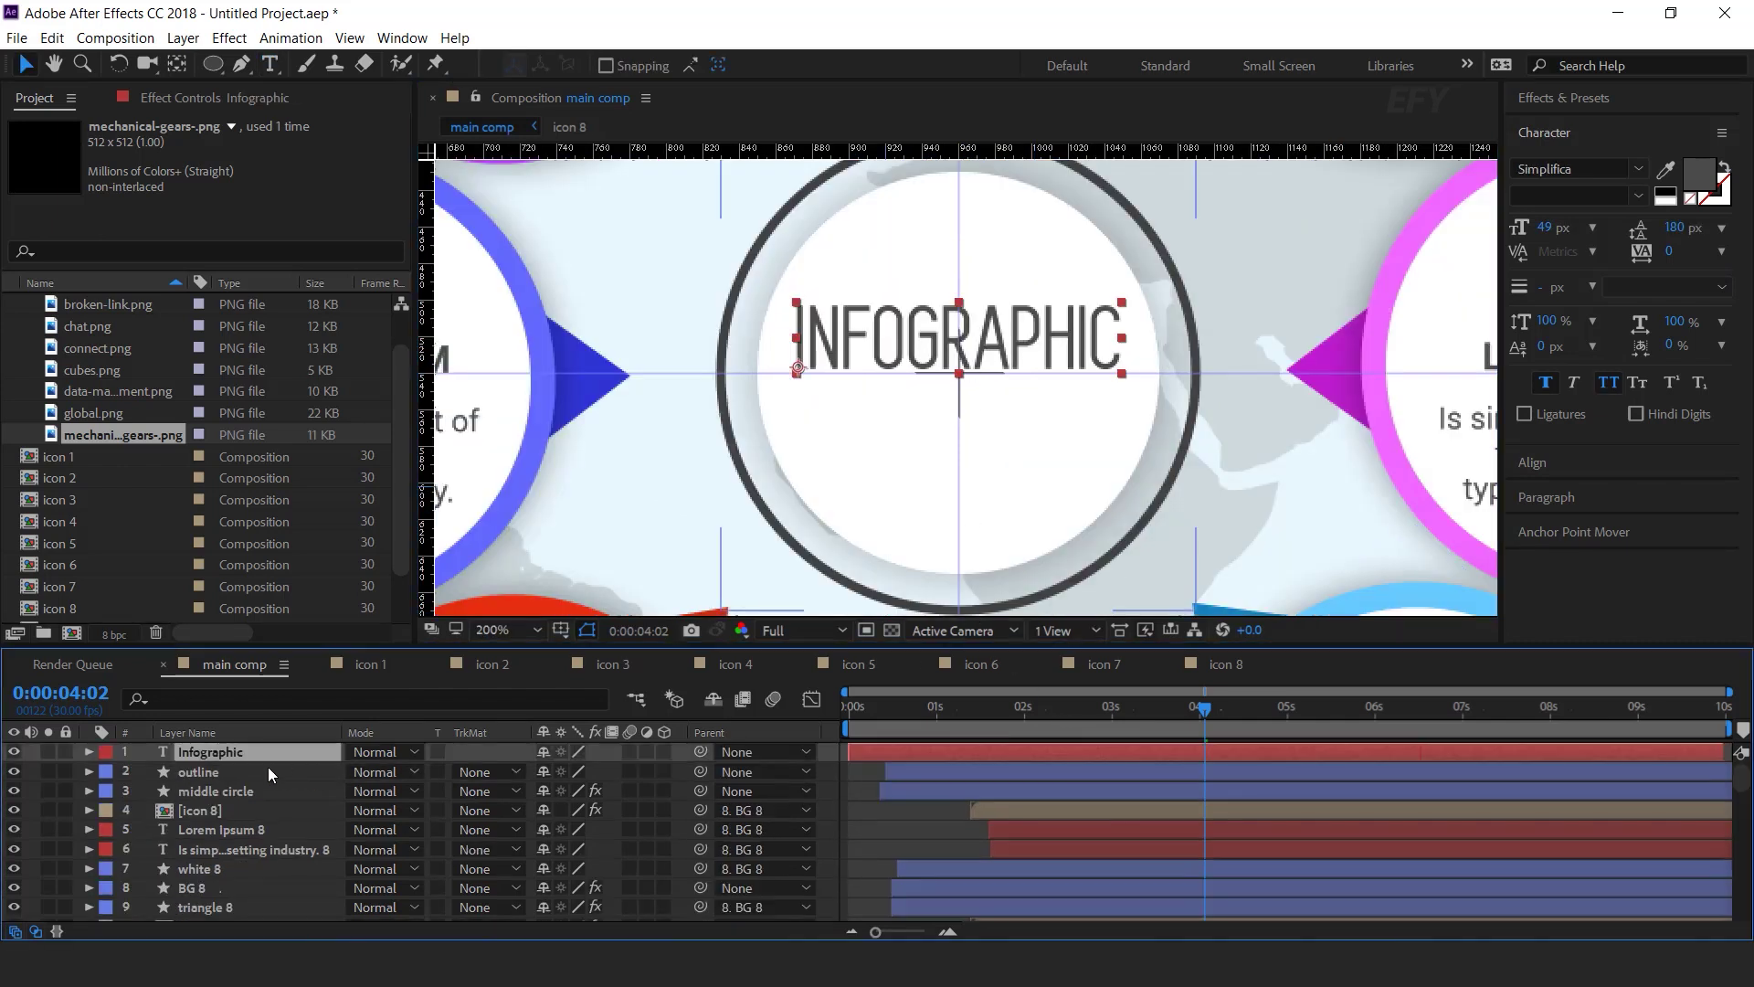
# - Add a text animator to the Infographic title with Position 0, -50 and Opacity 0%
pyautogui.click(88, 753)
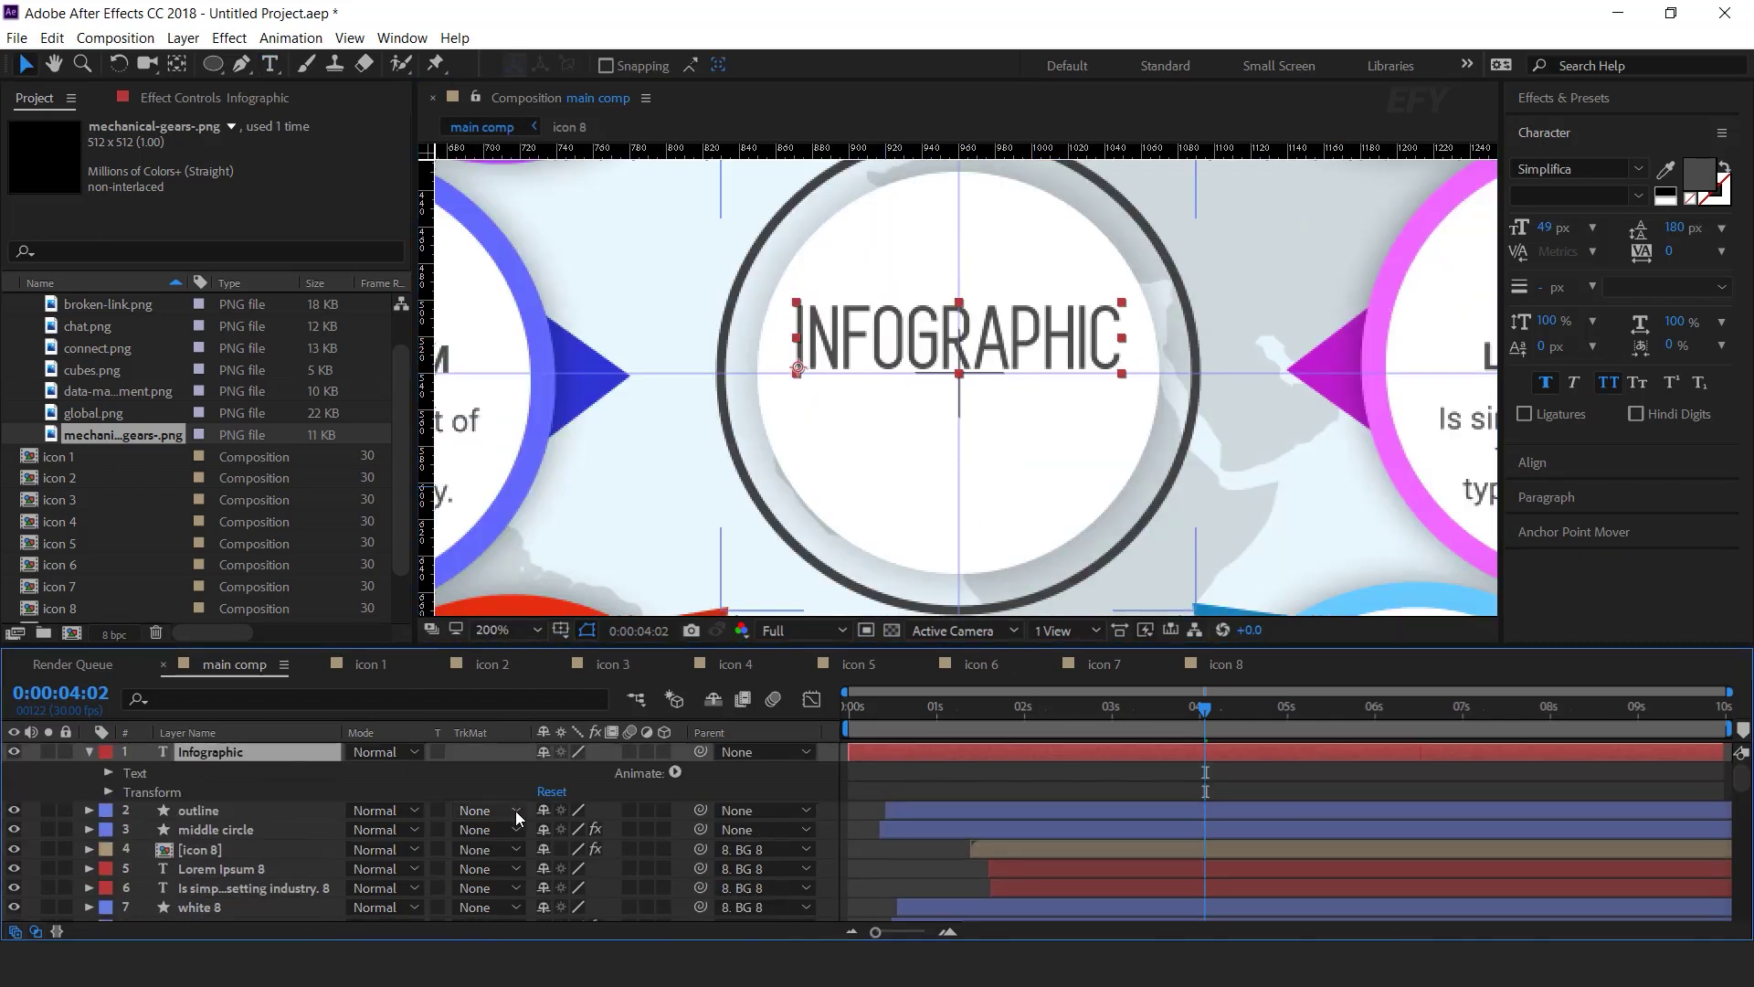
pyautogui.click(676, 772)
pyautogui.click(741, 418)
pyautogui.click(668, 772)
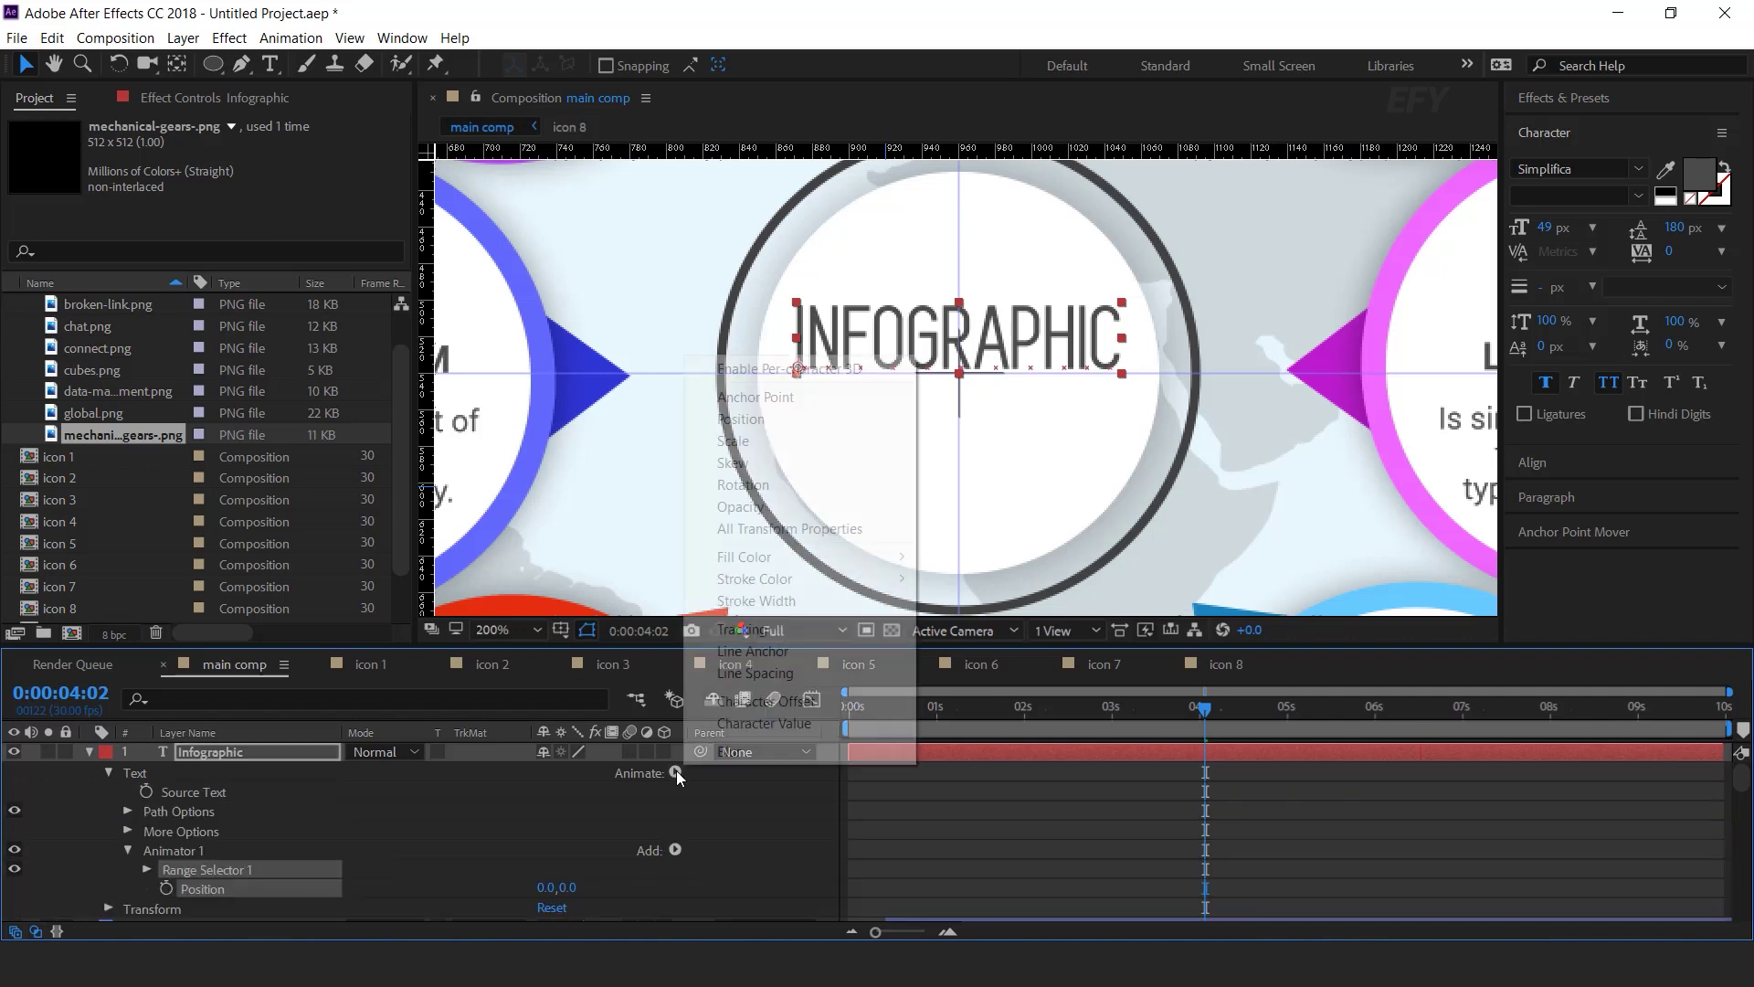
pyautogui.click(740, 506)
pyautogui.scroll(-2, 464, 823)
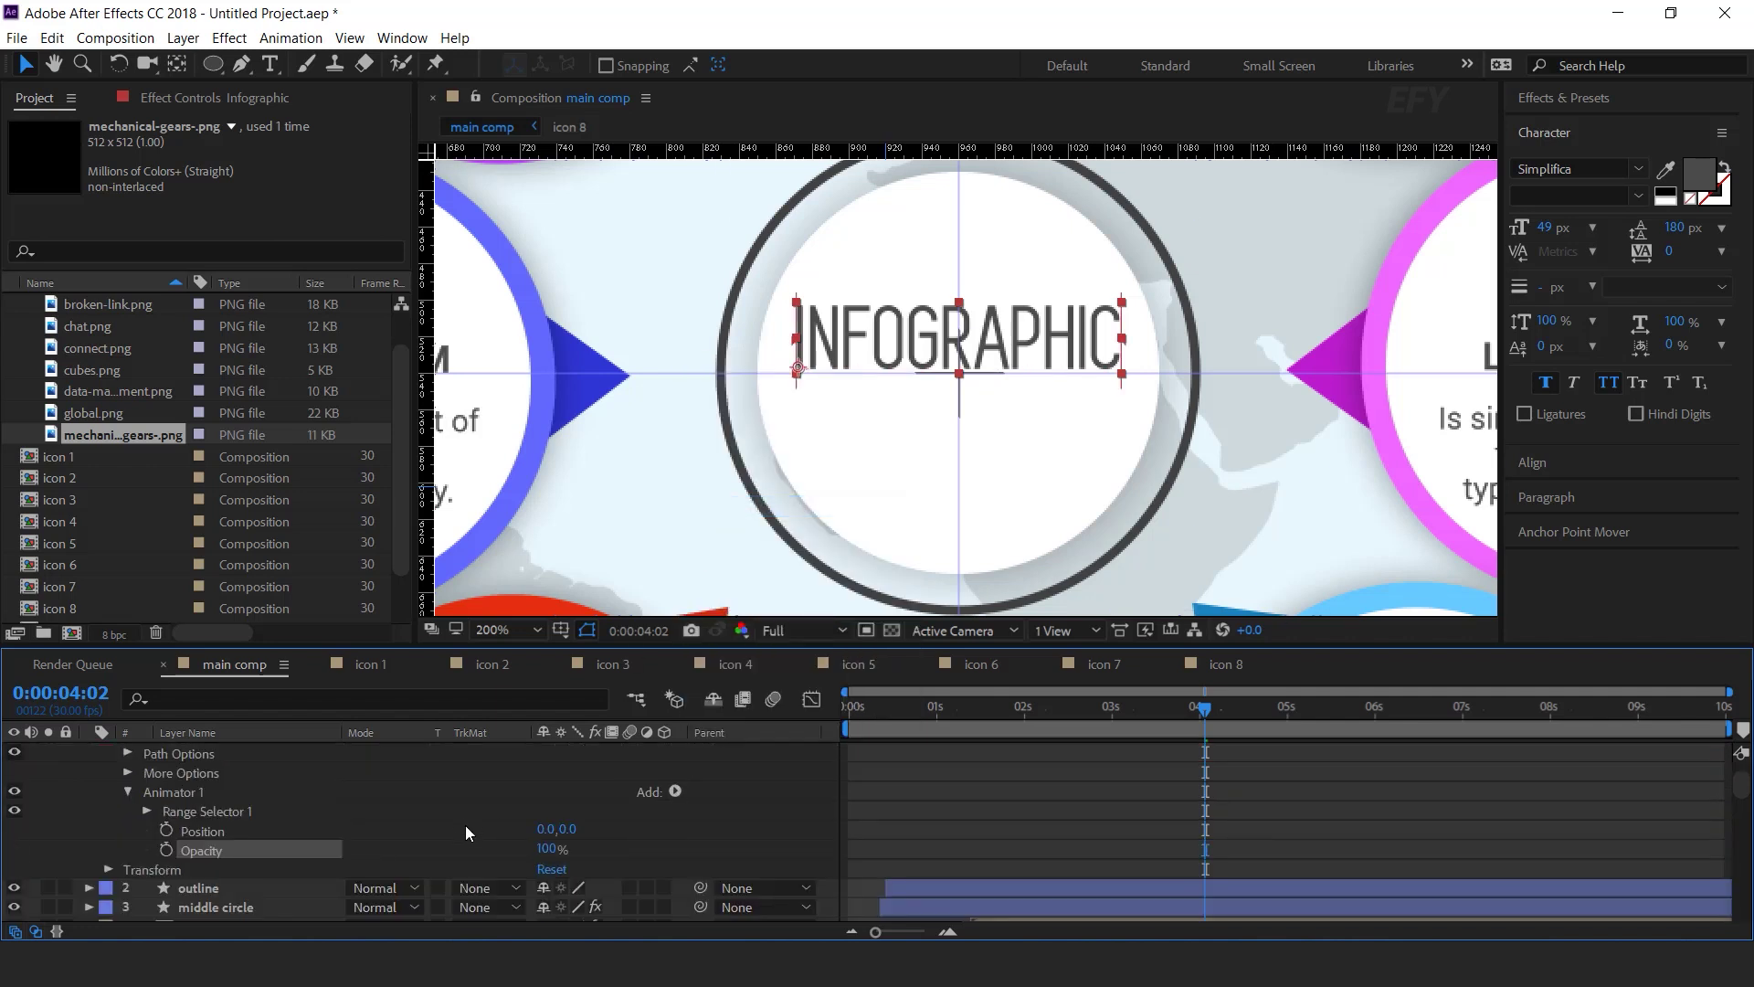
pyautogui.moveTo(568, 830); pyautogui.dragTo(552, 874)
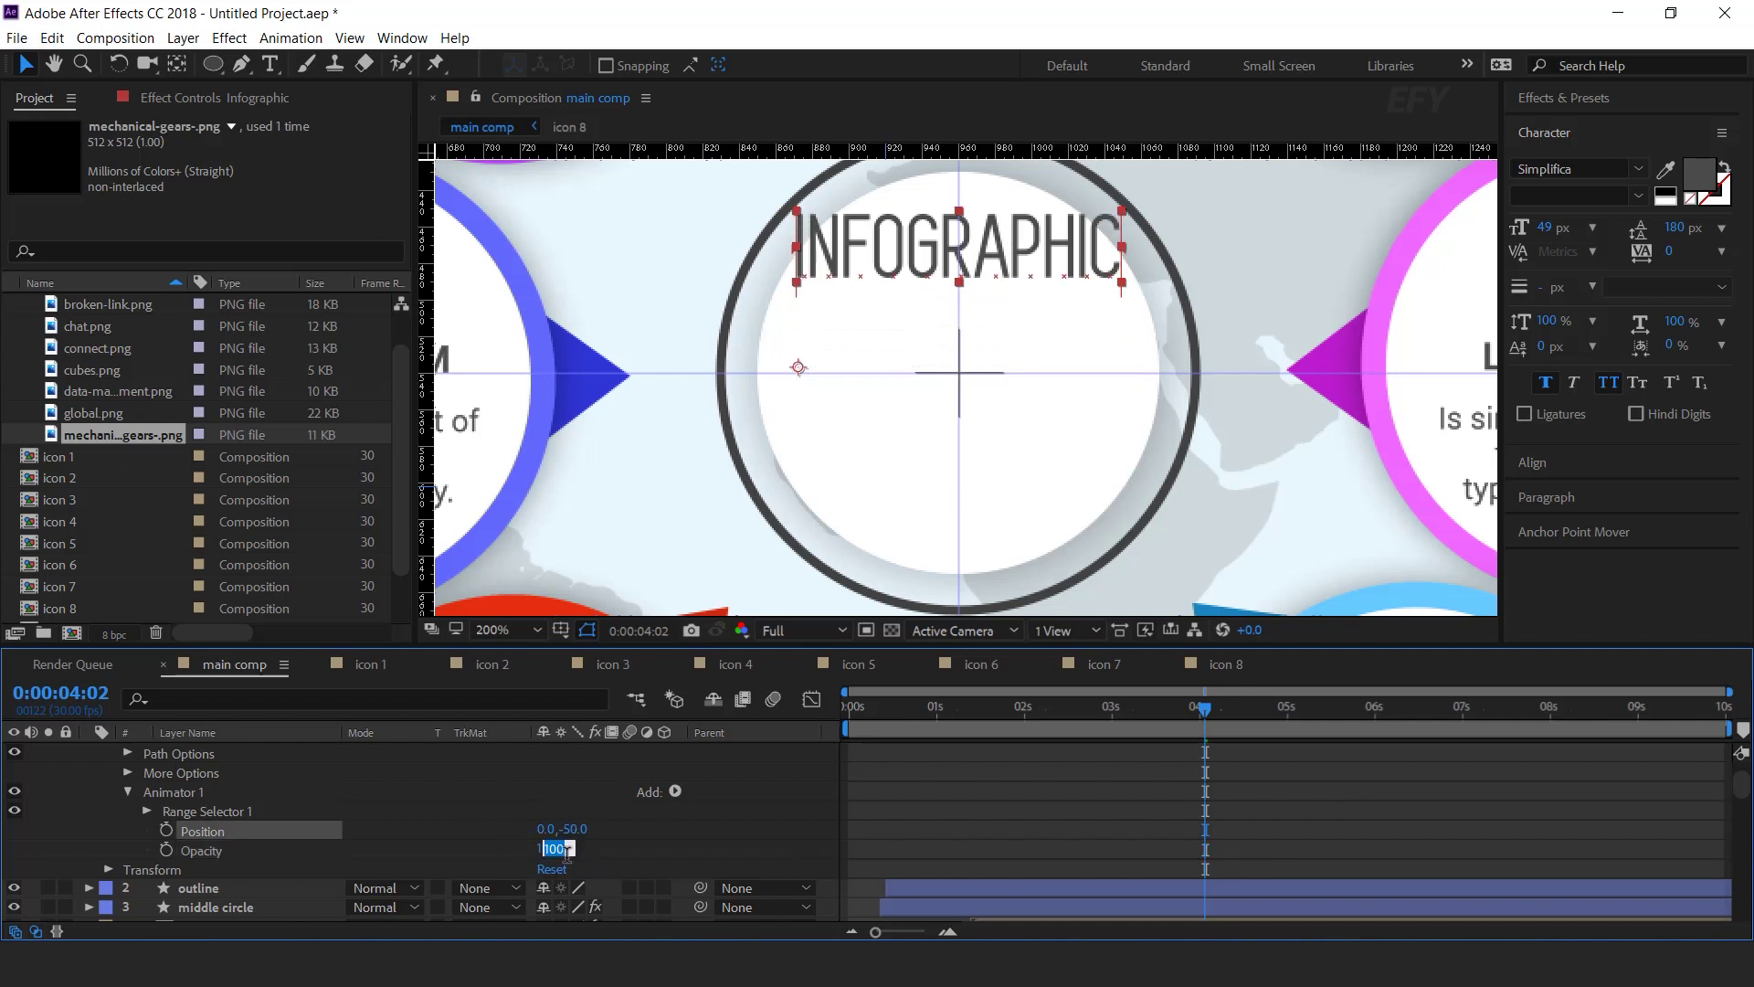
pyautogui.press('Return')
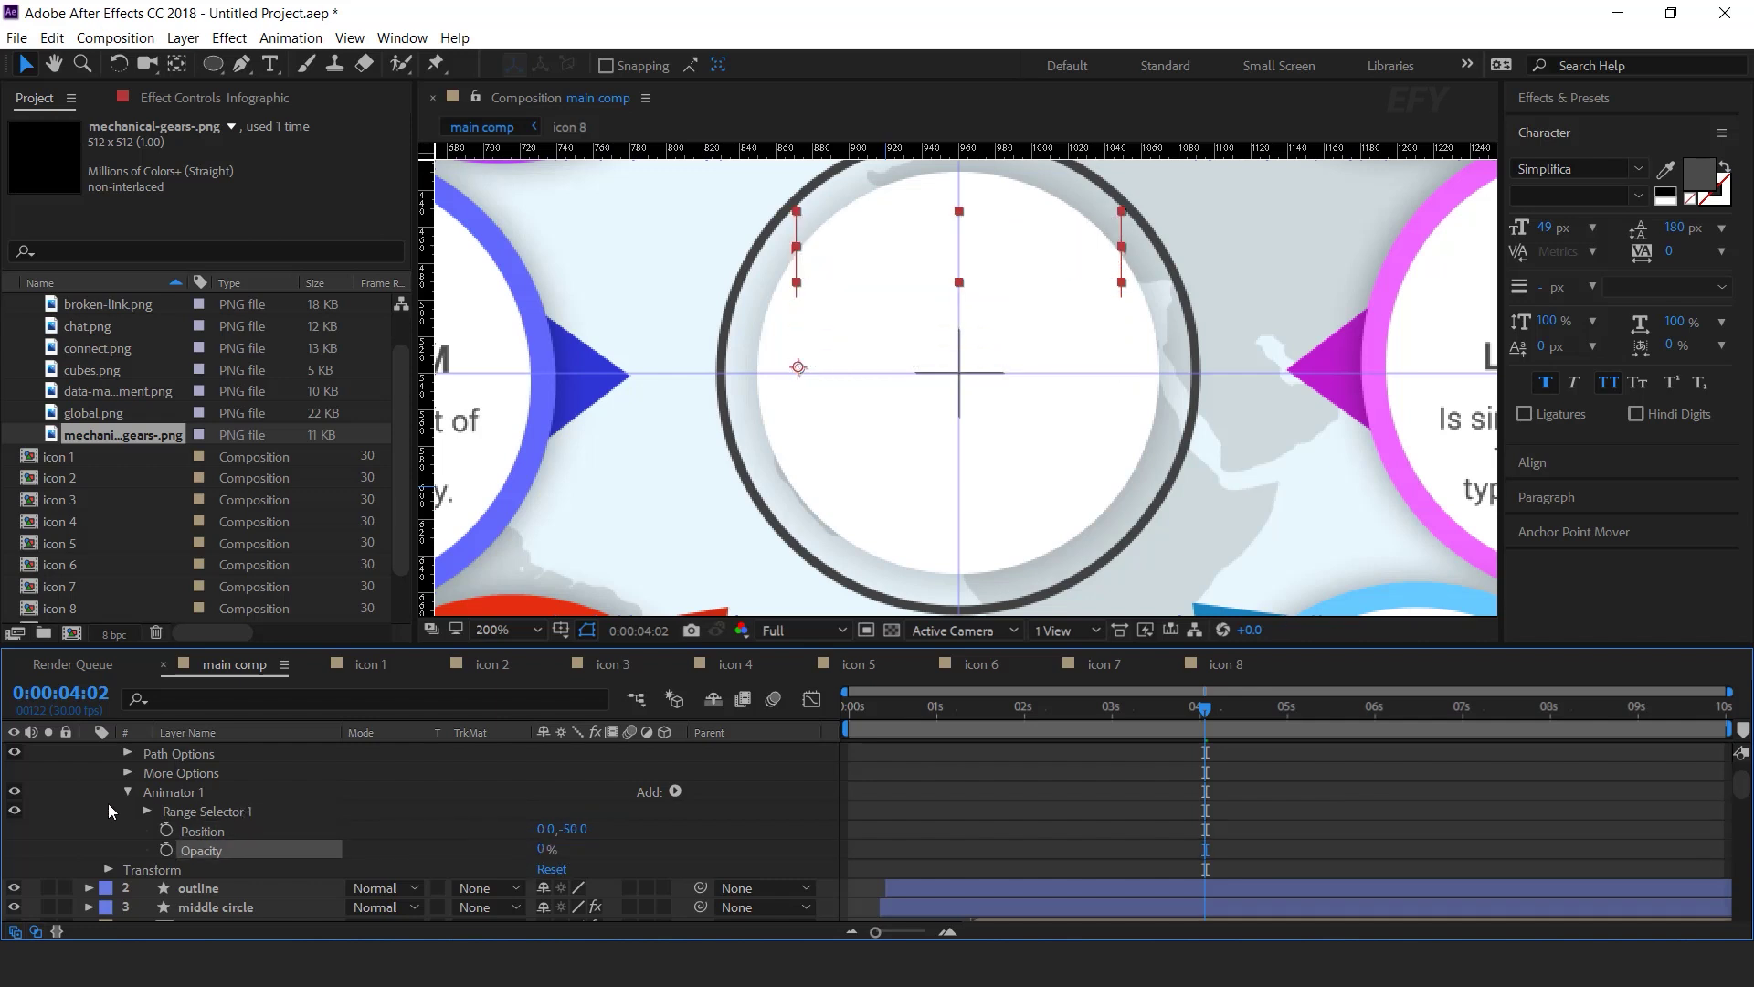
# - Set the title's Range Selector 1 shape to Ramp Up in its advanced settings
pyautogui.click(147, 810)
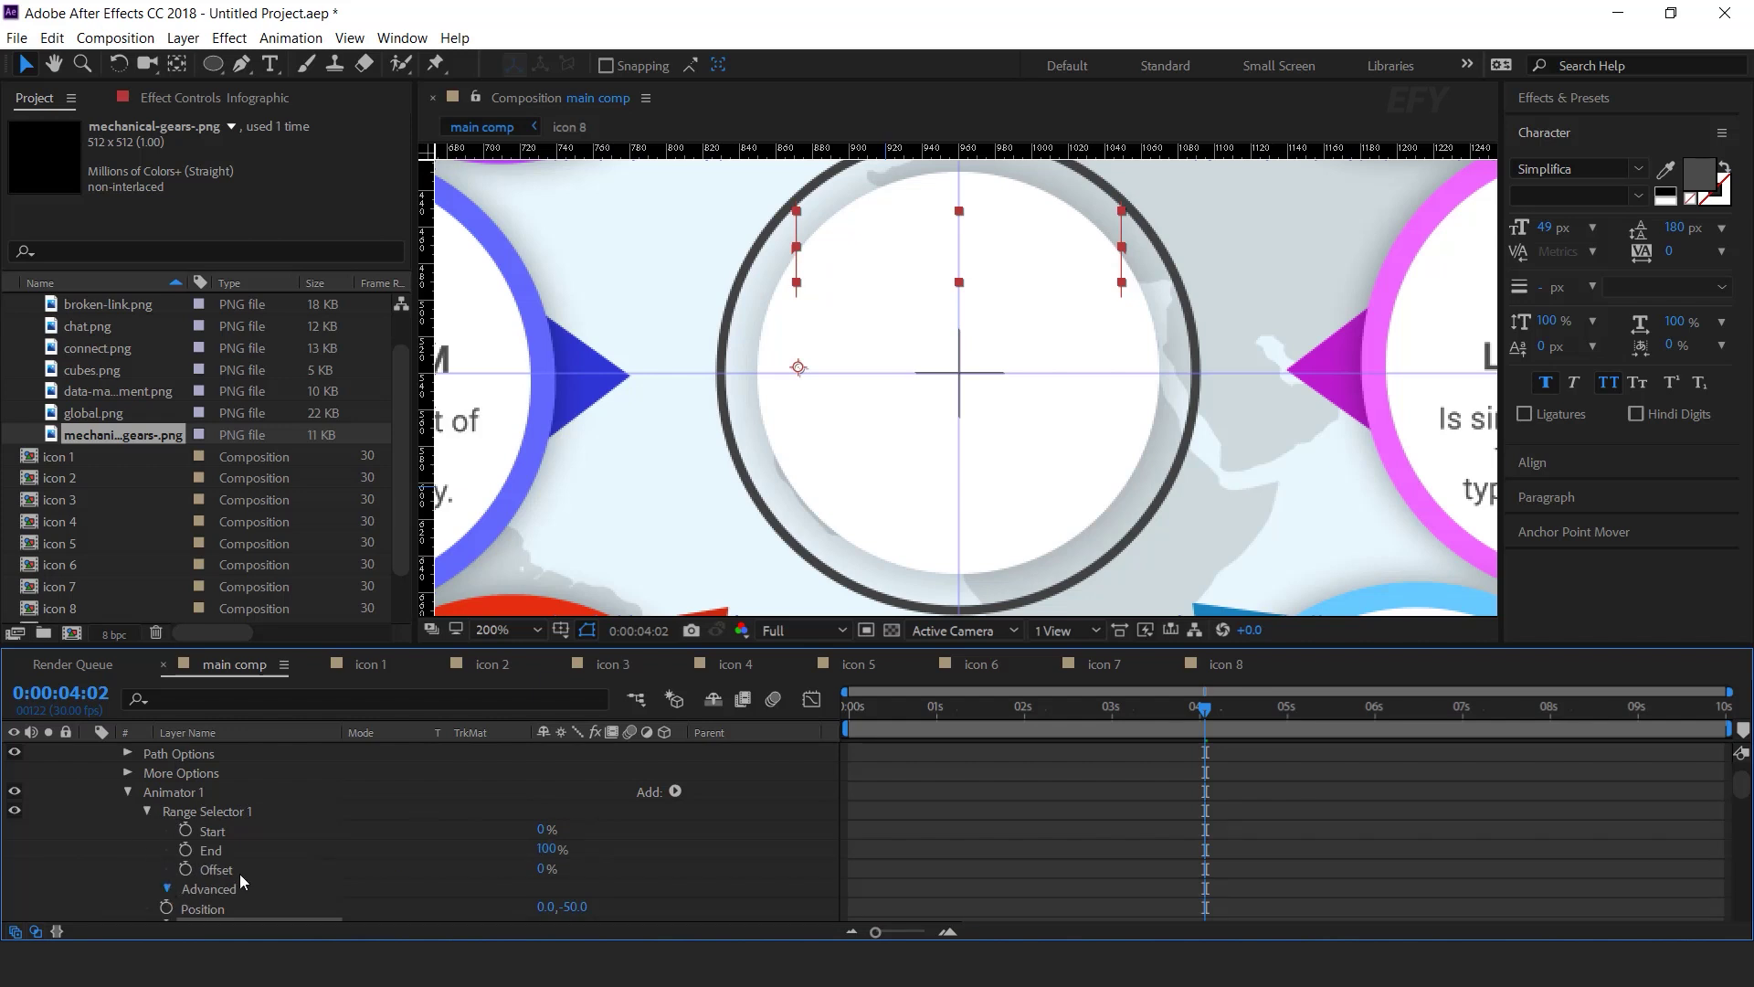
pyautogui.scroll(-3, 242, 863)
pyautogui.click(590, 850)
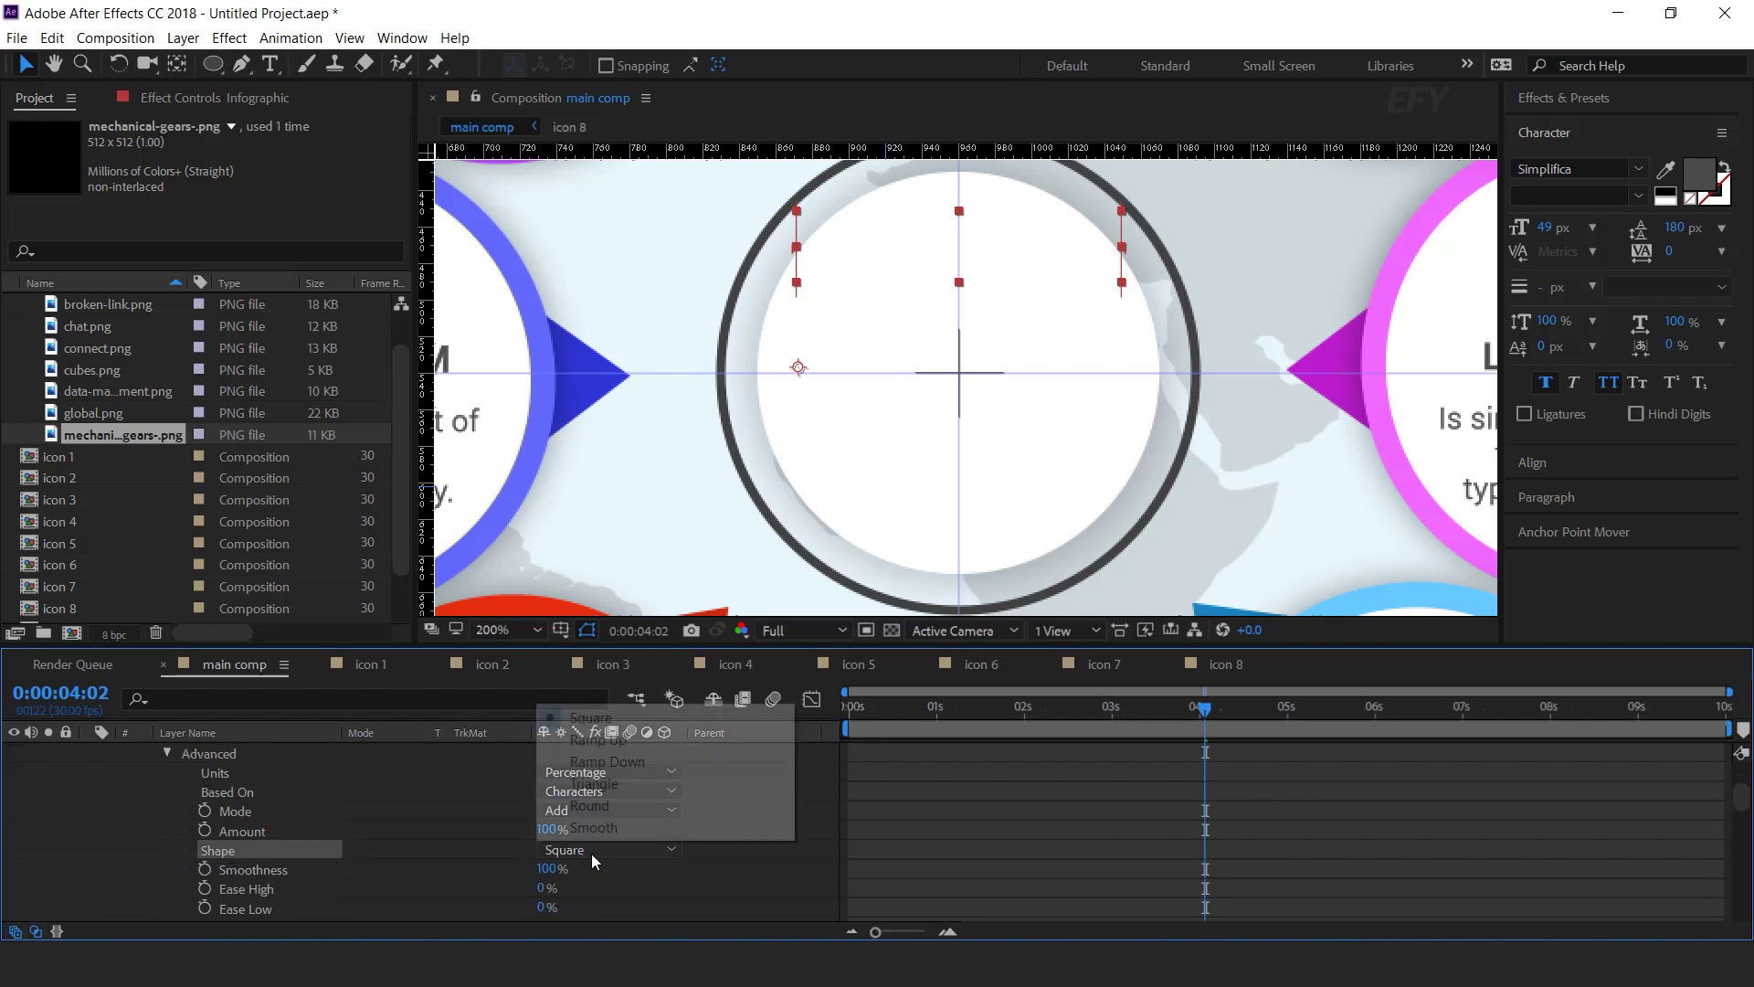
pyautogui.click(617, 736)
pyautogui.scroll(2, 271, 850)
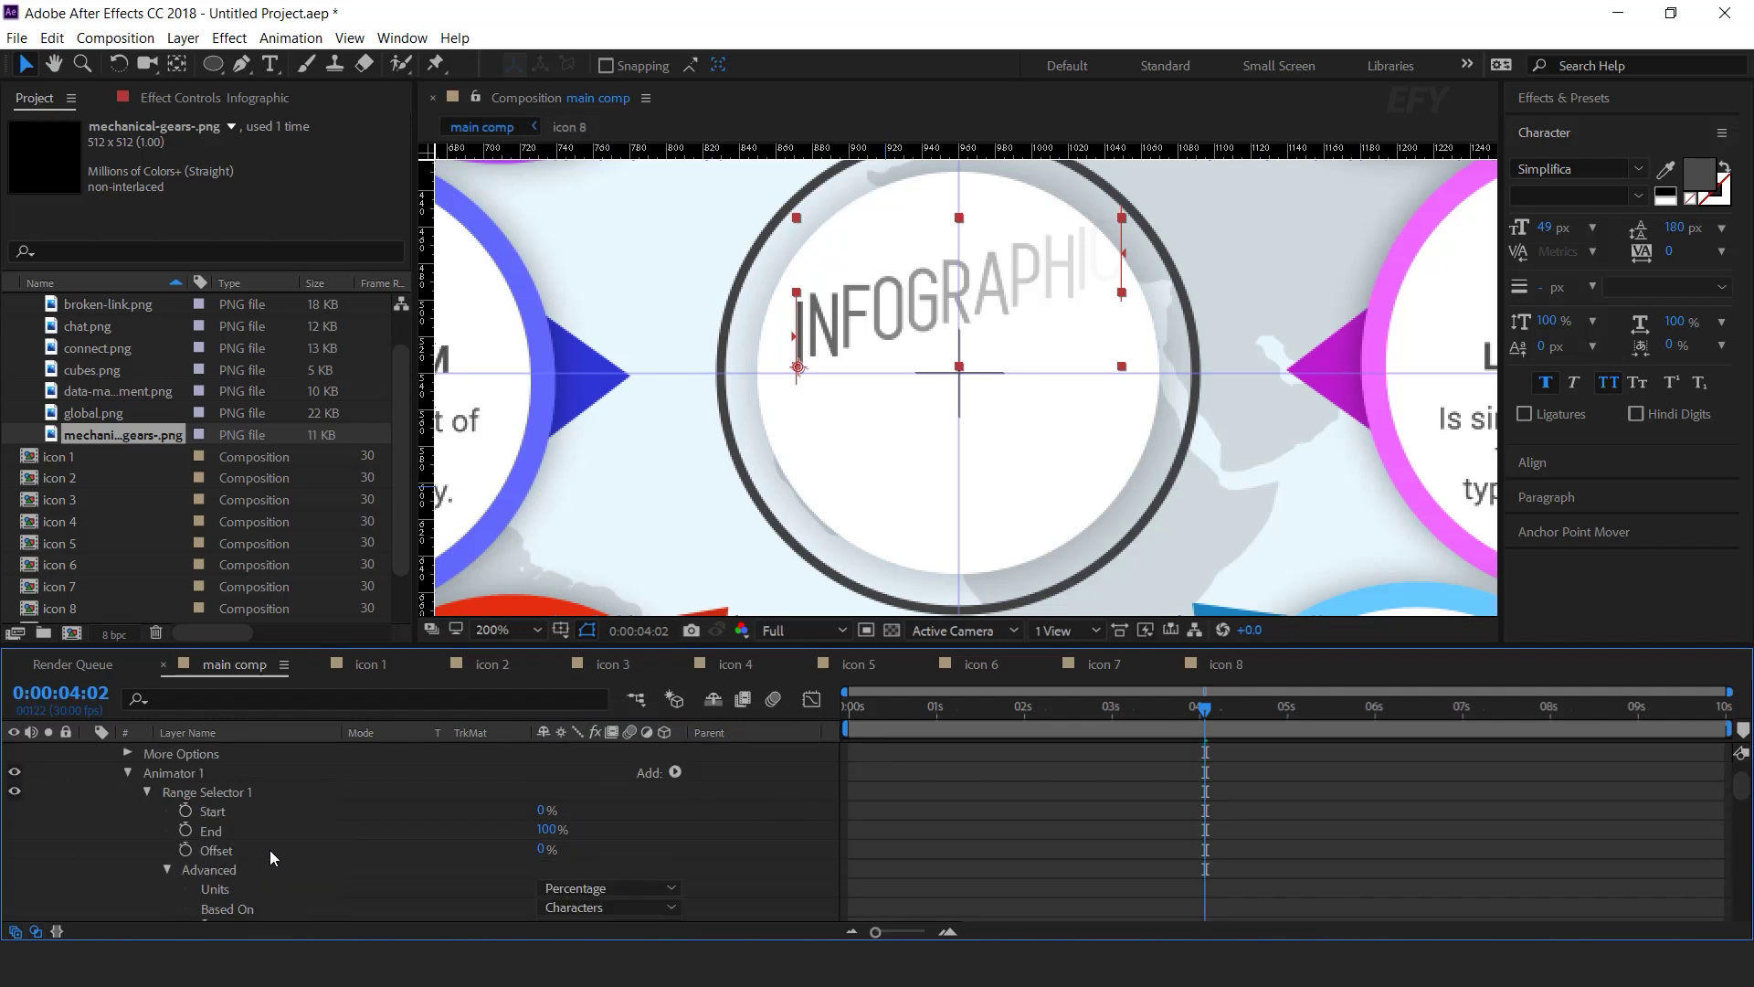
# - Keyframe the title's range selector Offset at -100% at 0:00:00:00 and 100% at 0:00:01:01
pyautogui.moveTo(921, 699); pyautogui.dragTo(721, 710)
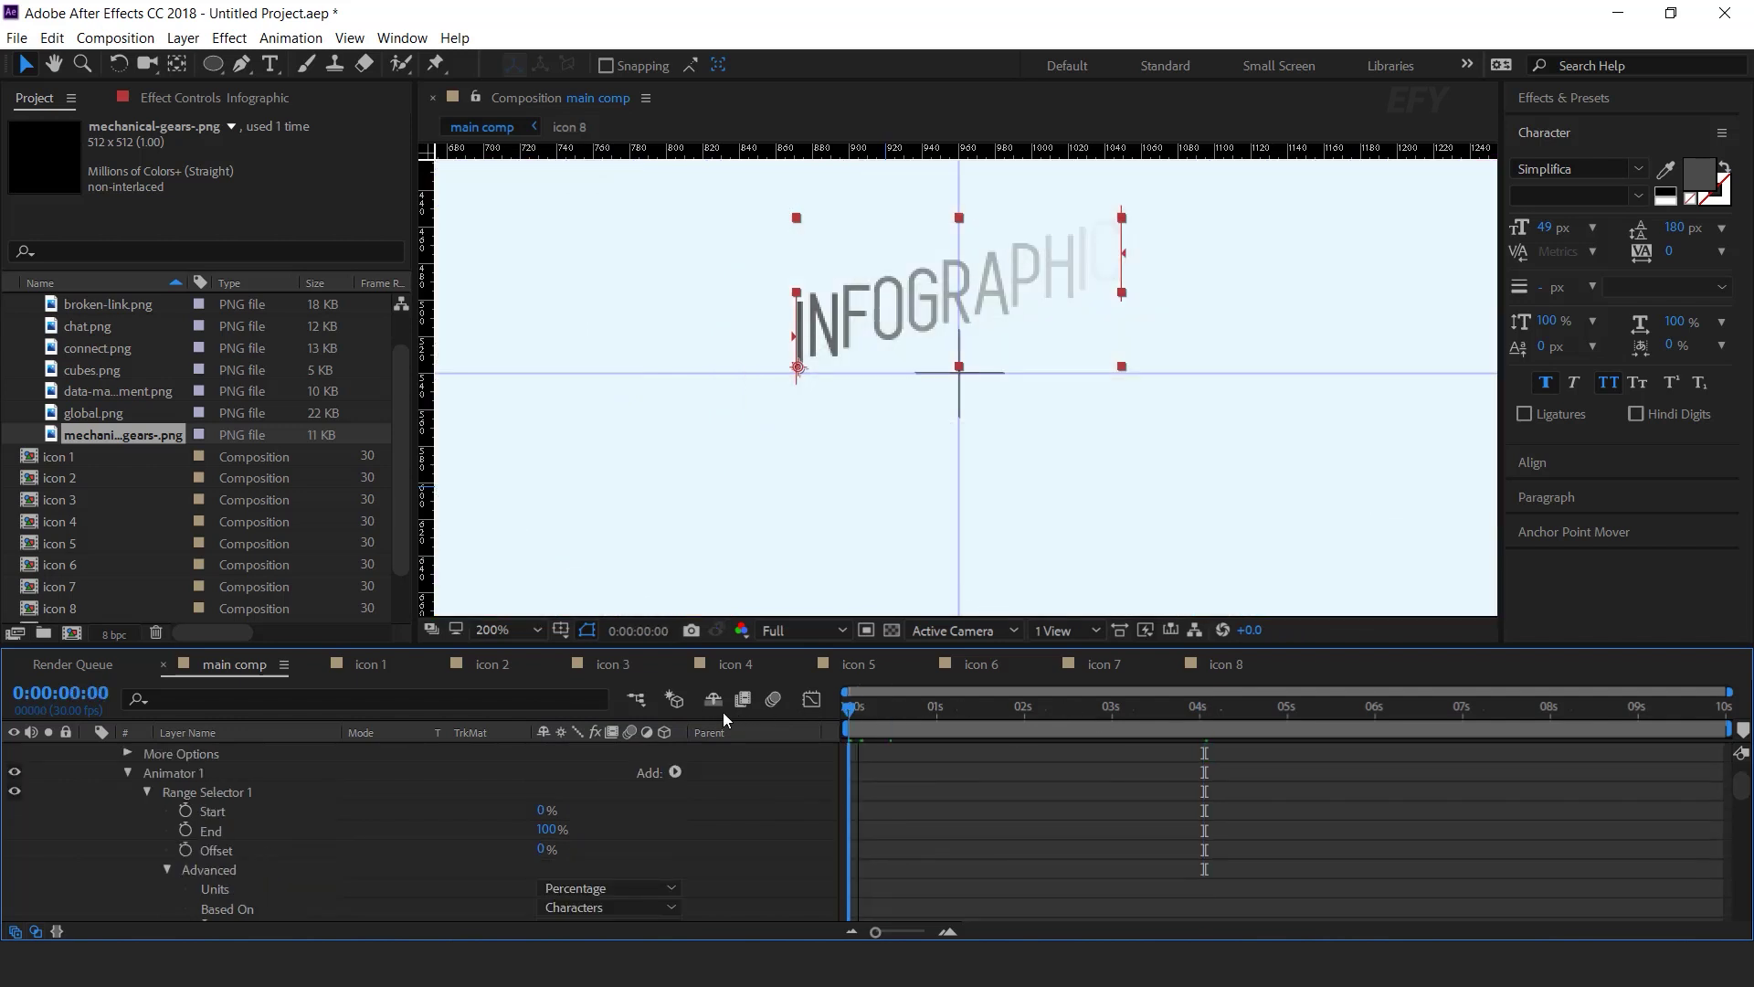
pyautogui.click(187, 849)
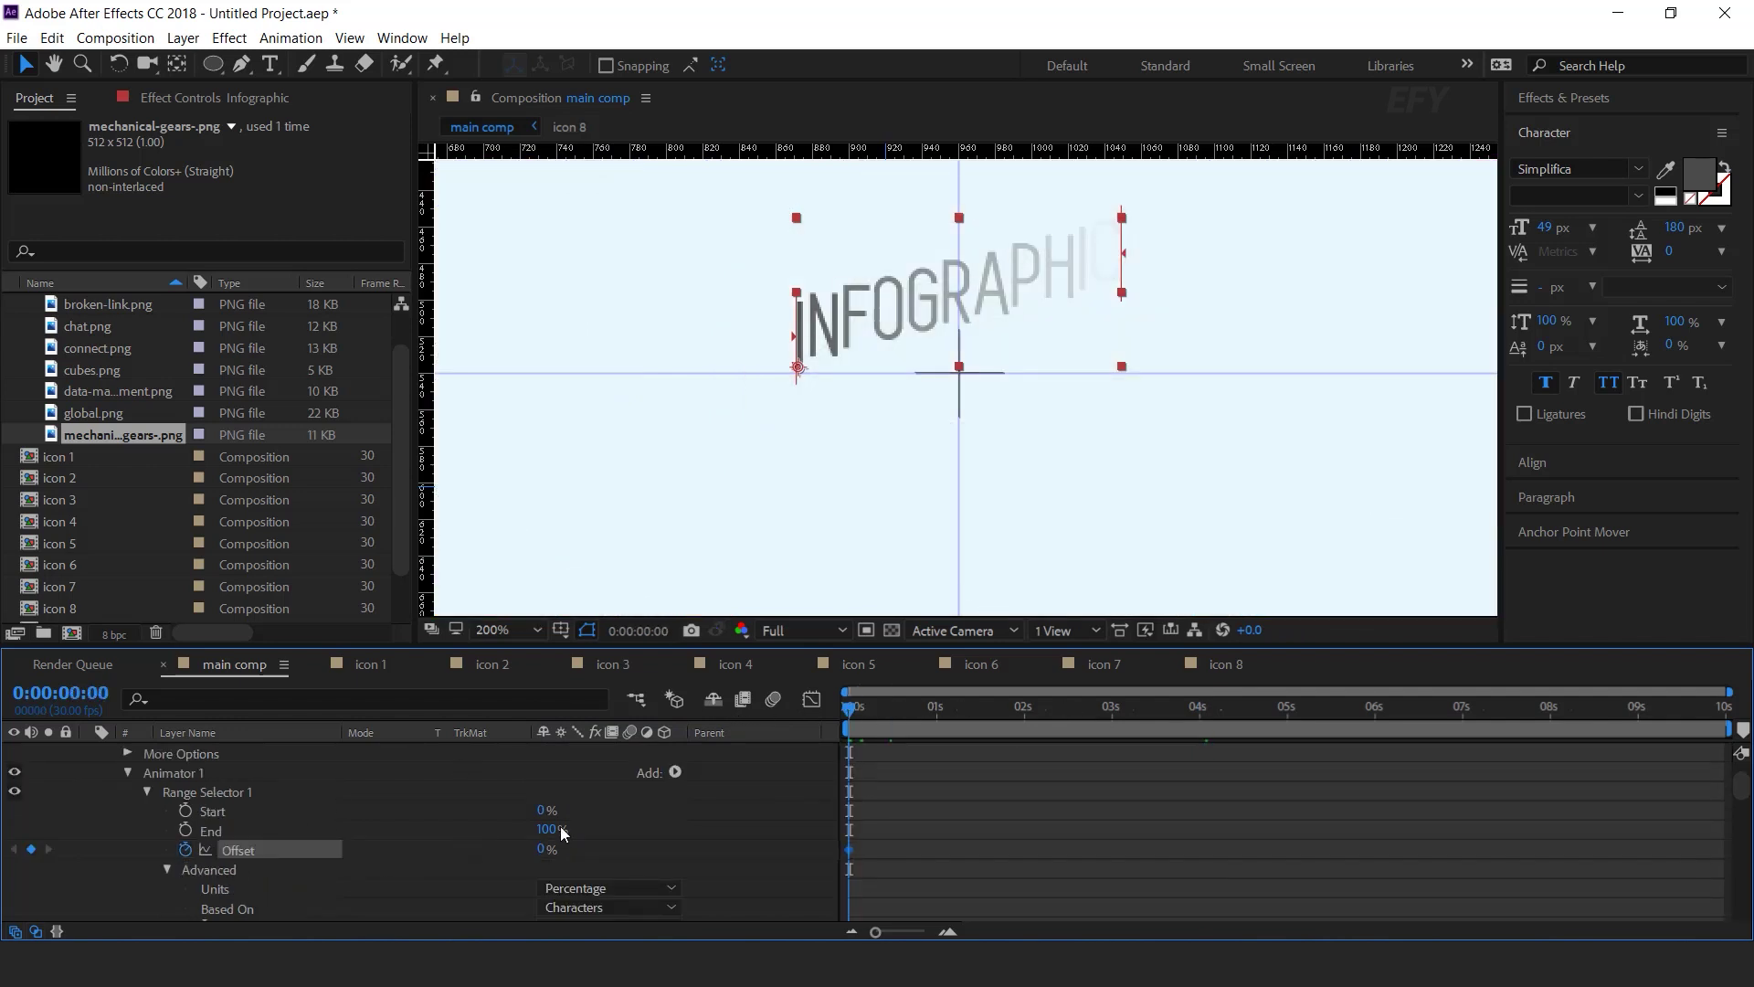
pyautogui.moveTo(526, 850); pyautogui.dragTo(5, 850)
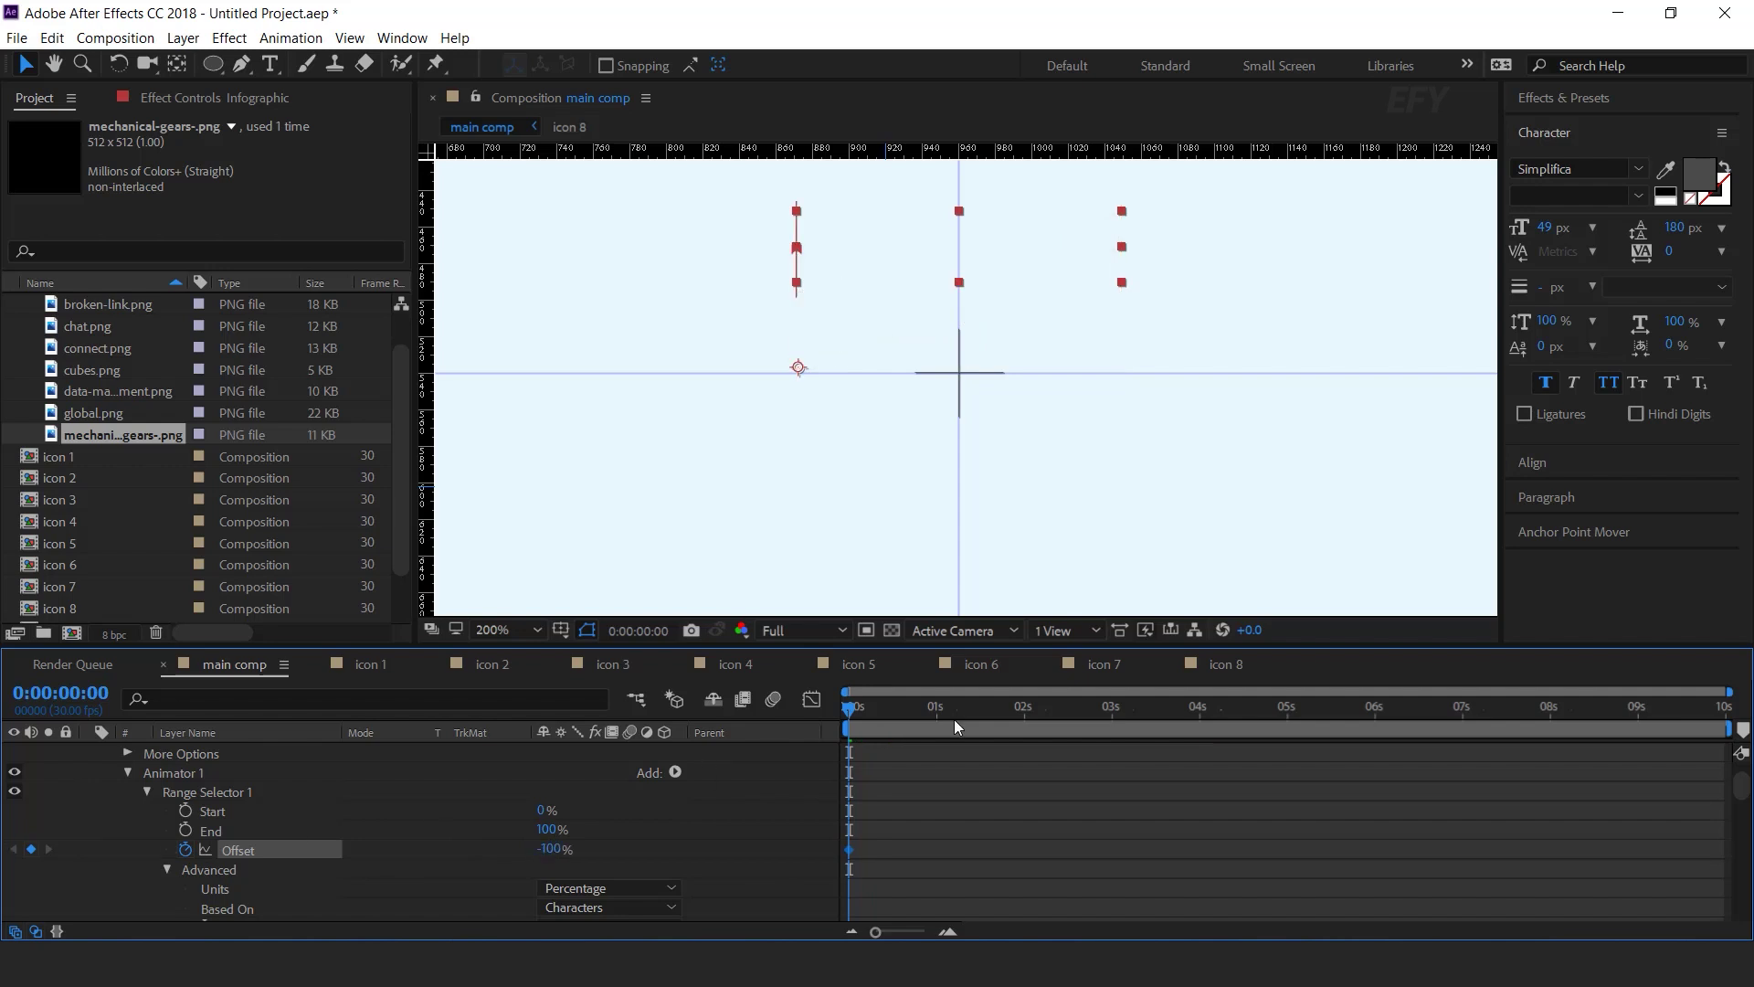
pyautogui.moveTo(934, 715); pyautogui.dragTo(938, 716)
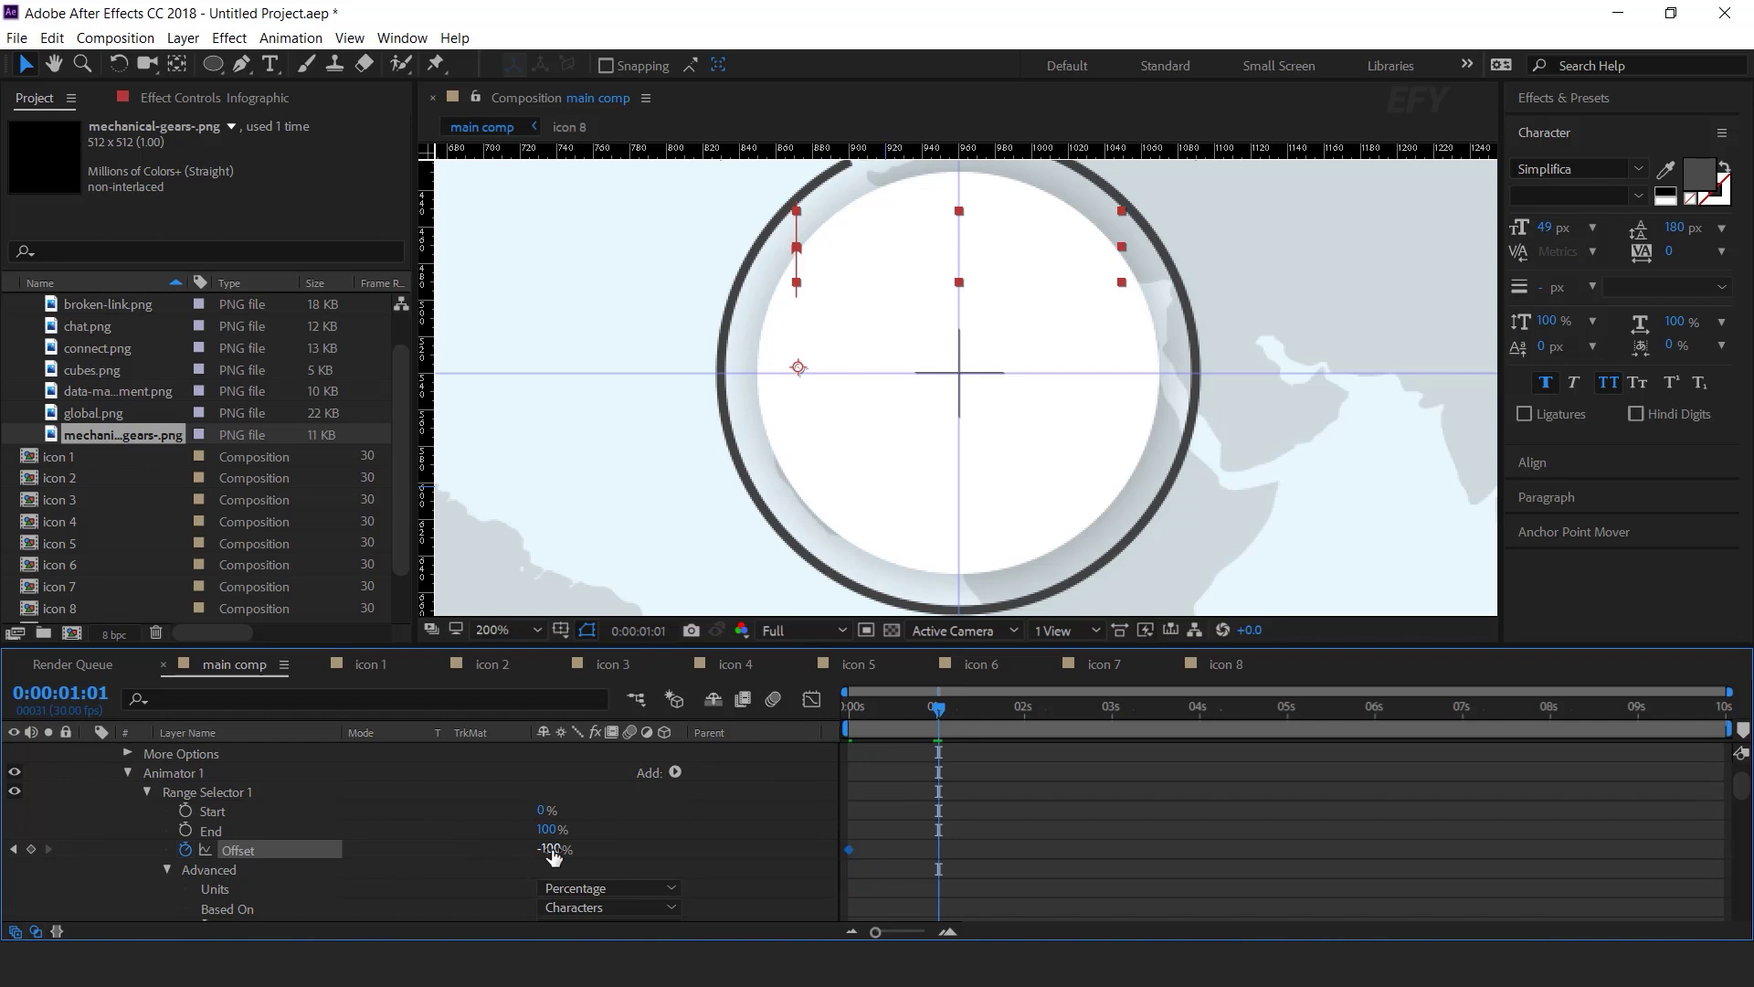
pyautogui.moveTo(1368, 845); pyautogui.dragTo(1638, 840)
# - Apply Easy Ease to both Offset keyframes and lengthen the ease into the last one on its graph curve
pyautogui.moveTo(844, 833); pyautogui.dragTo(936, 862)
pyautogui.rightClick(941, 852)
pyautogui.moveTo(1038, 831)
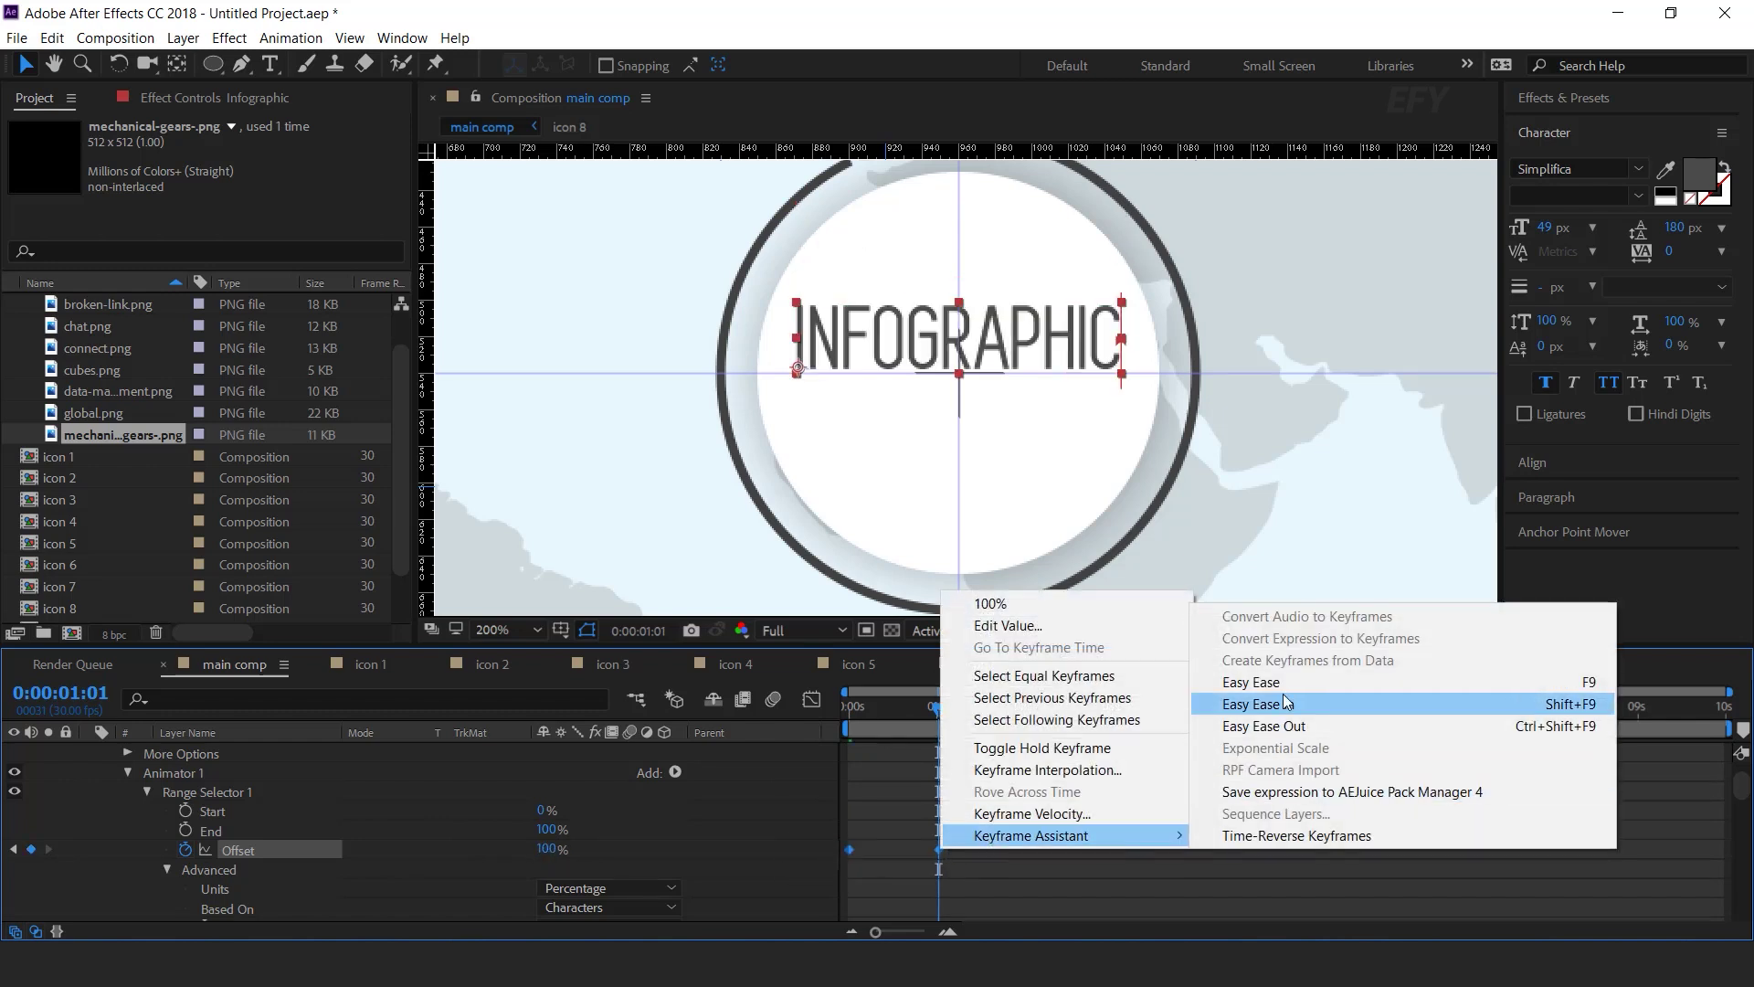
pyautogui.click(1279, 681)
pyautogui.click(938, 876)
pyautogui.moveTo(910, 875); pyautogui.dragTo(880, 877)
pyautogui.click(809, 699)
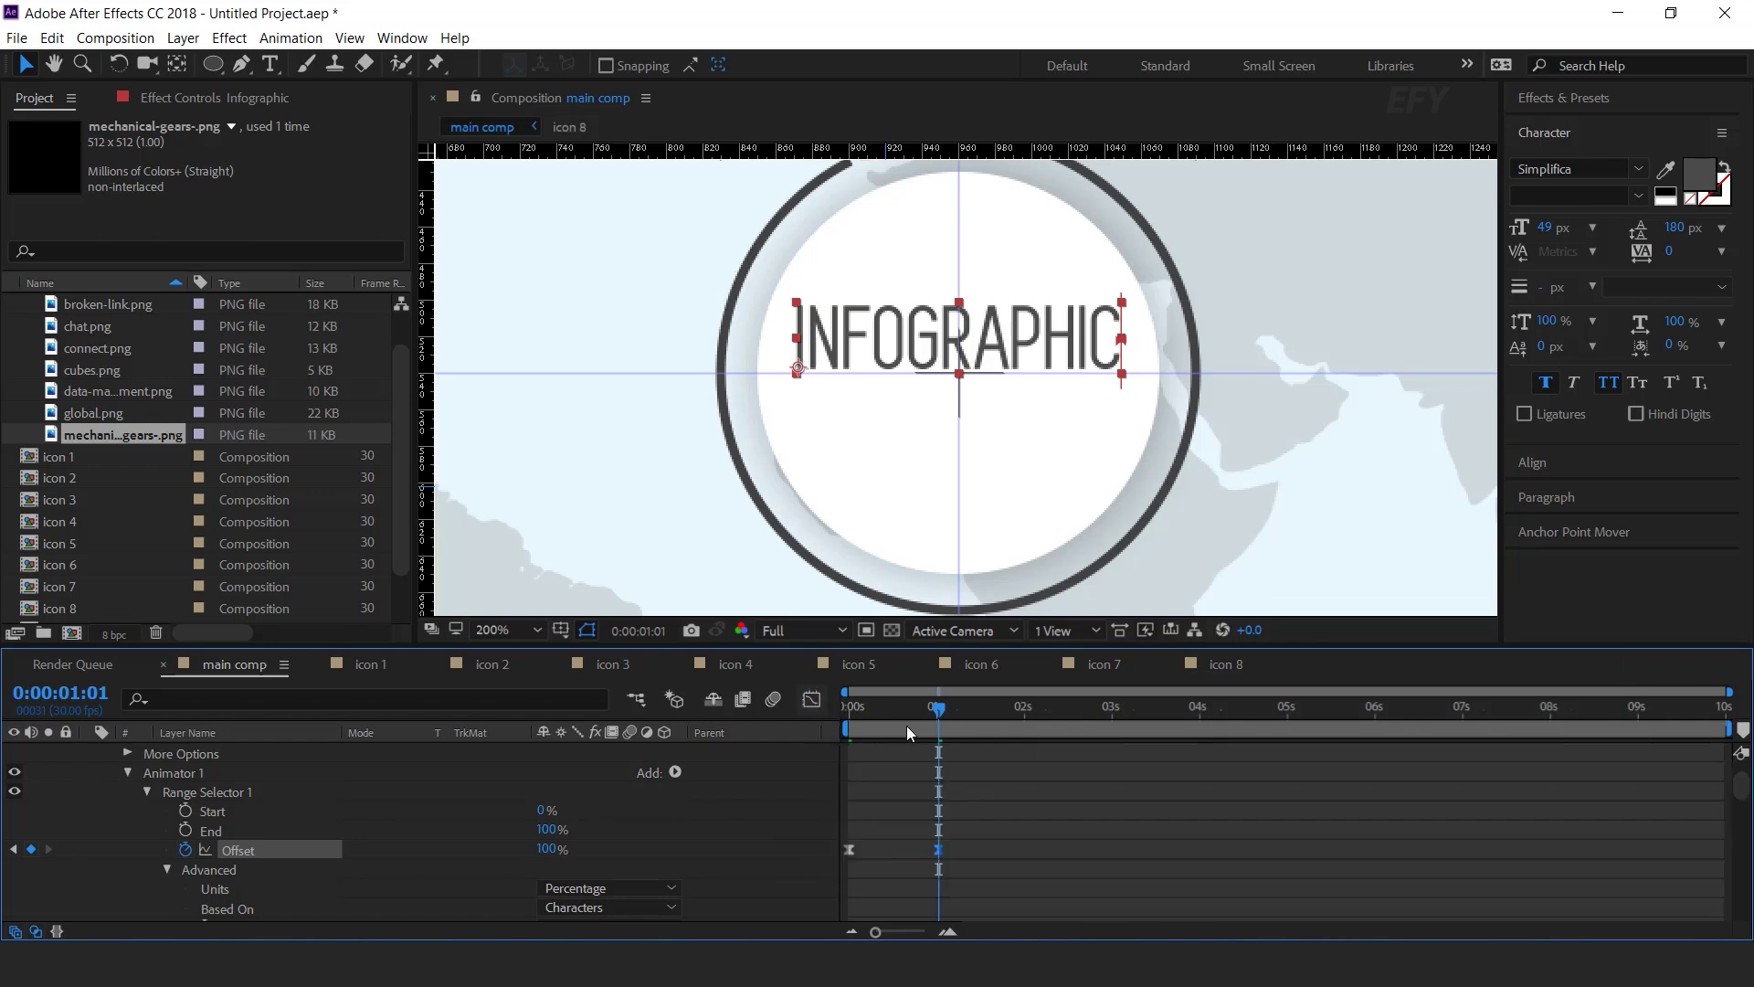
# - Preview the title reveal, move its last Offset keyframe slightly earlier, and delay the Infographic layer to start after the outline layer
pyautogui.press('space')
pyautogui.moveTo(891, 711); pyautogui.dragTo(927, 715)
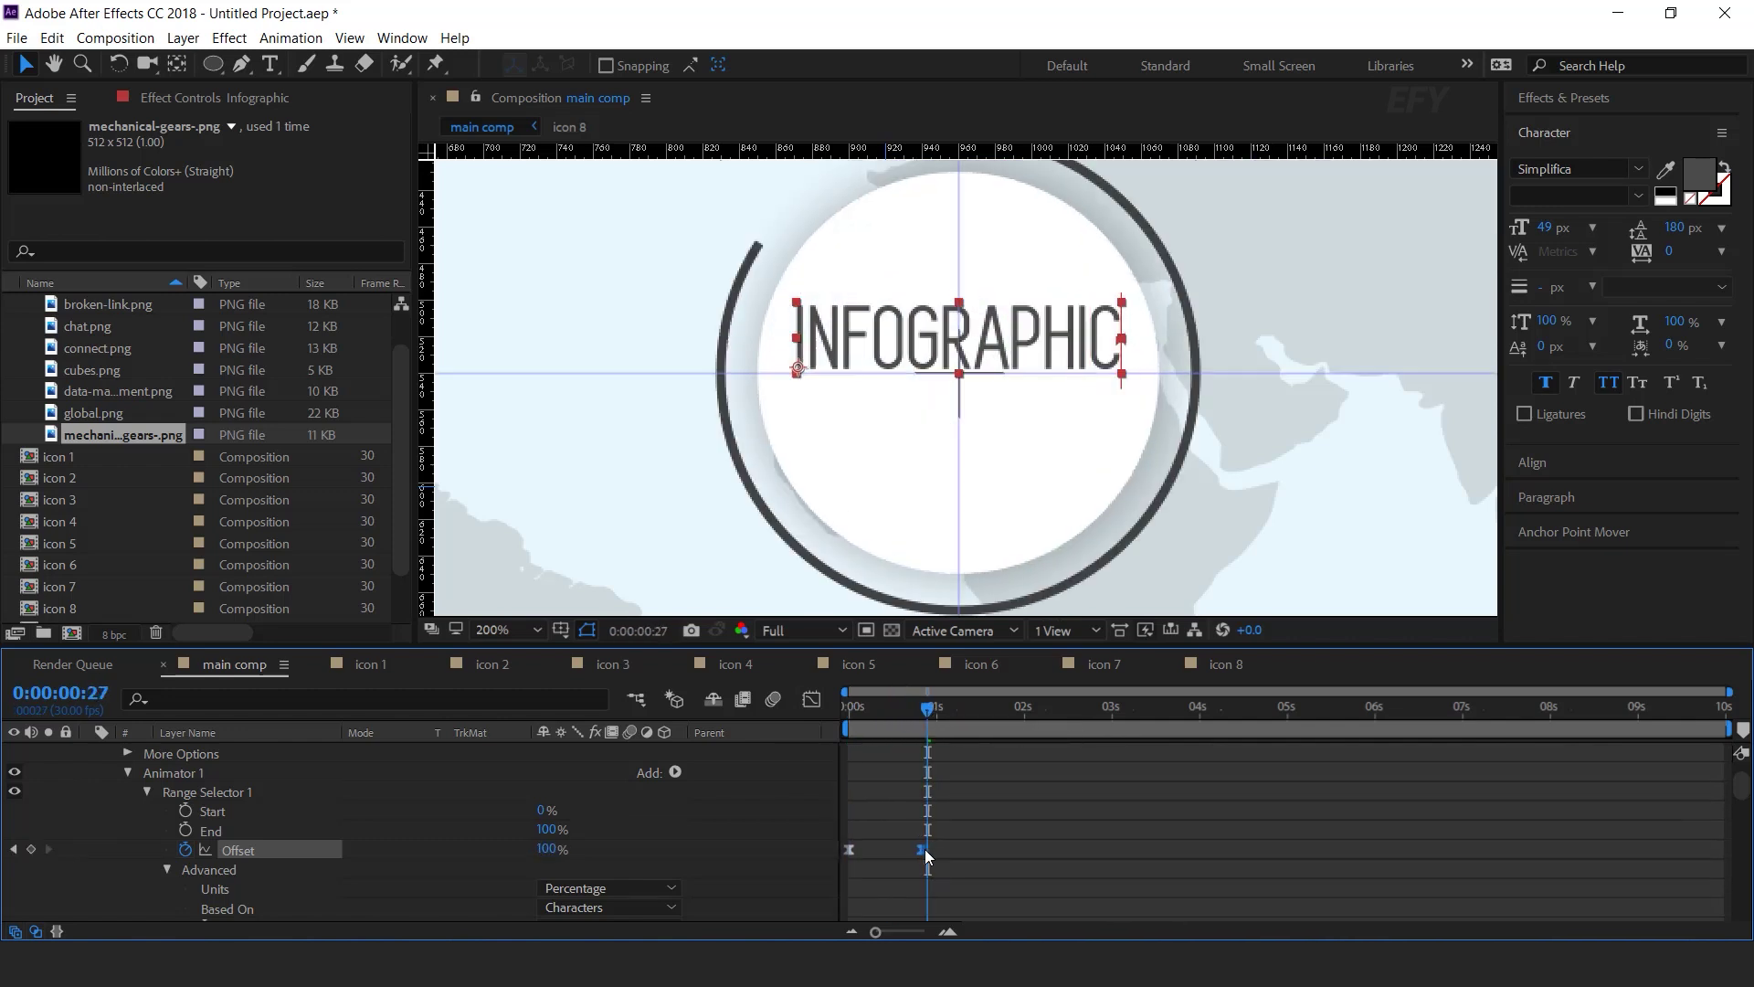
pyautogui.scroll(3, 164, 770)
pyautogui.click(88, 752)
pyautogui.moveTo(909, 751); pyautogui.dragTo(1007, 791)
pyautogui.press(',')
# - Lengthen the title reveal by moving its last Offset keyframe later, and align the Infographic layer's start with the outline layer
pyautogui.press('space')
pyautogui.press('u')
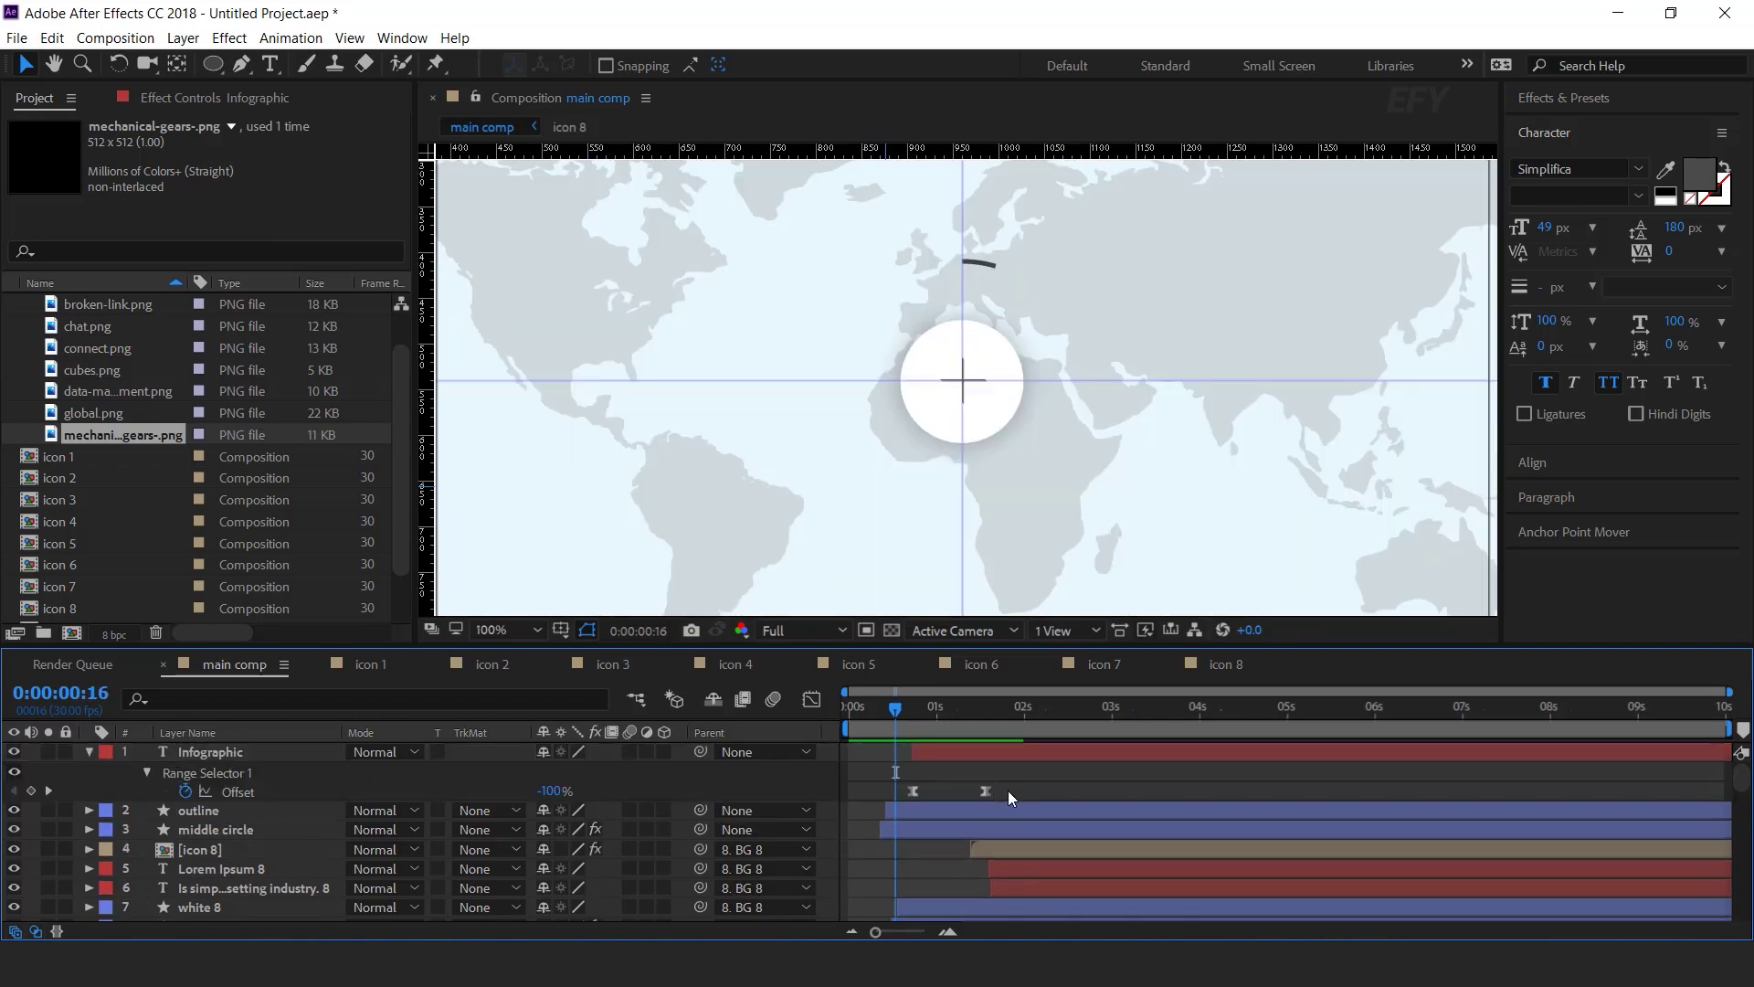
pyautogui.press('space')
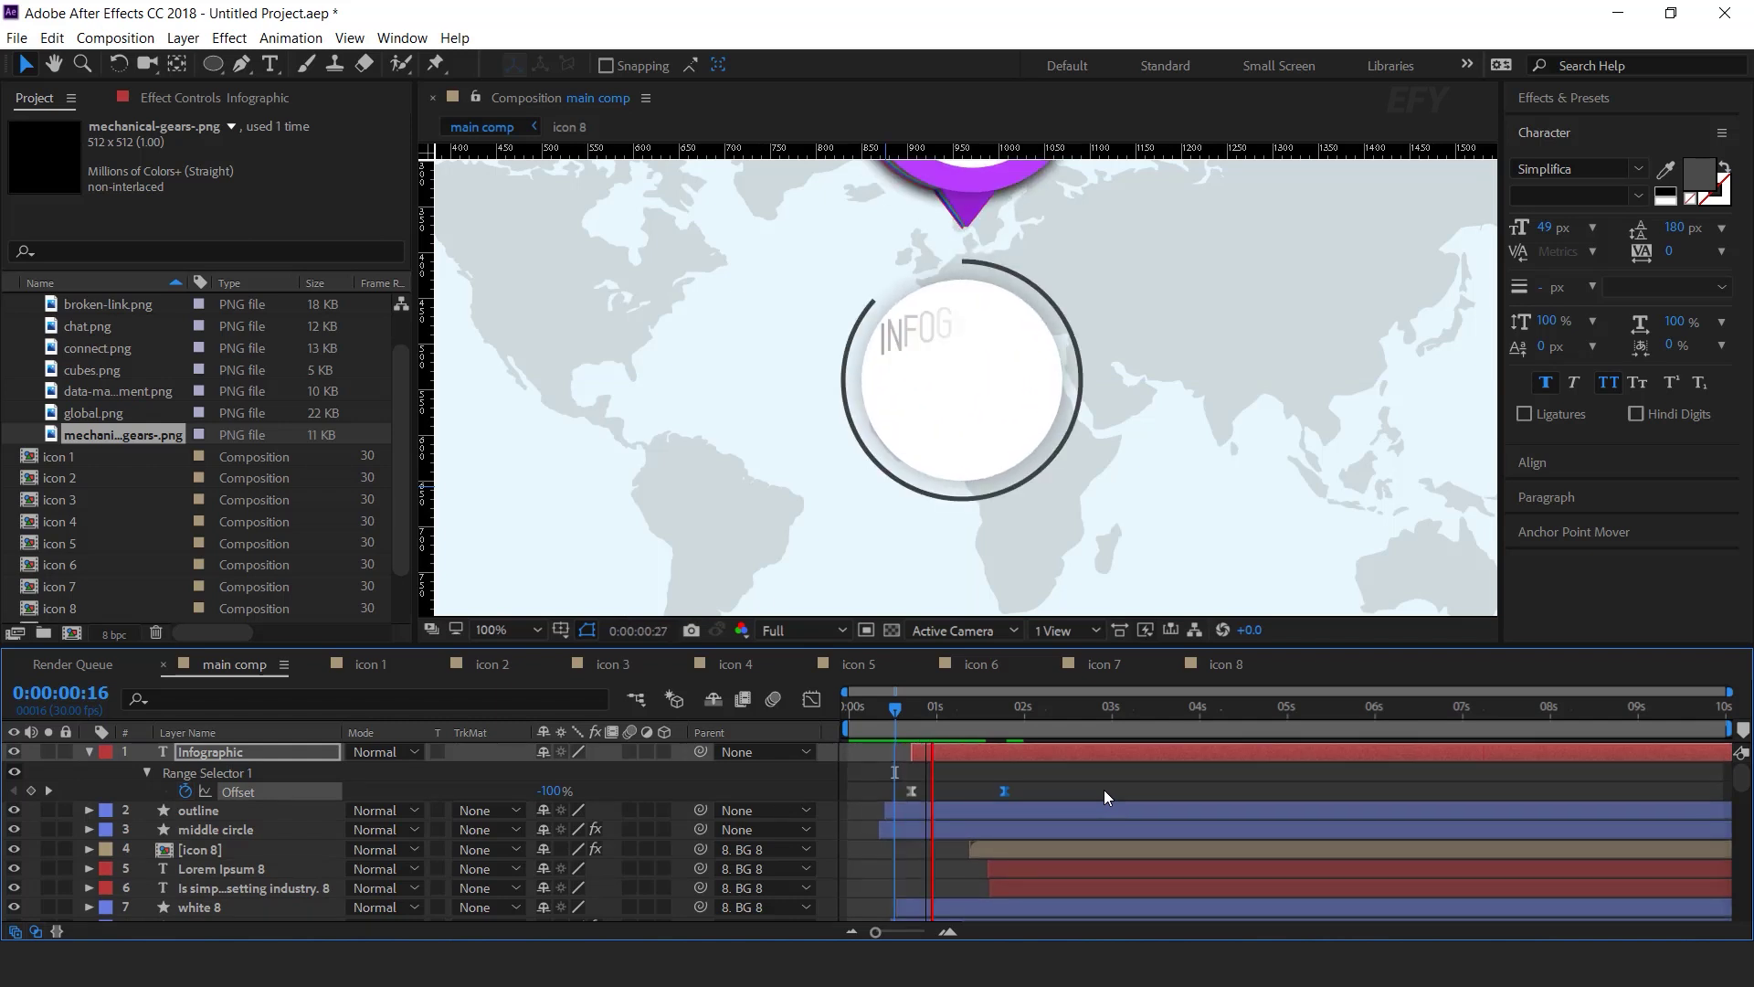
pyautogui.click(852, 711)
pyautogui.press('space')
pyautogui.press('space')
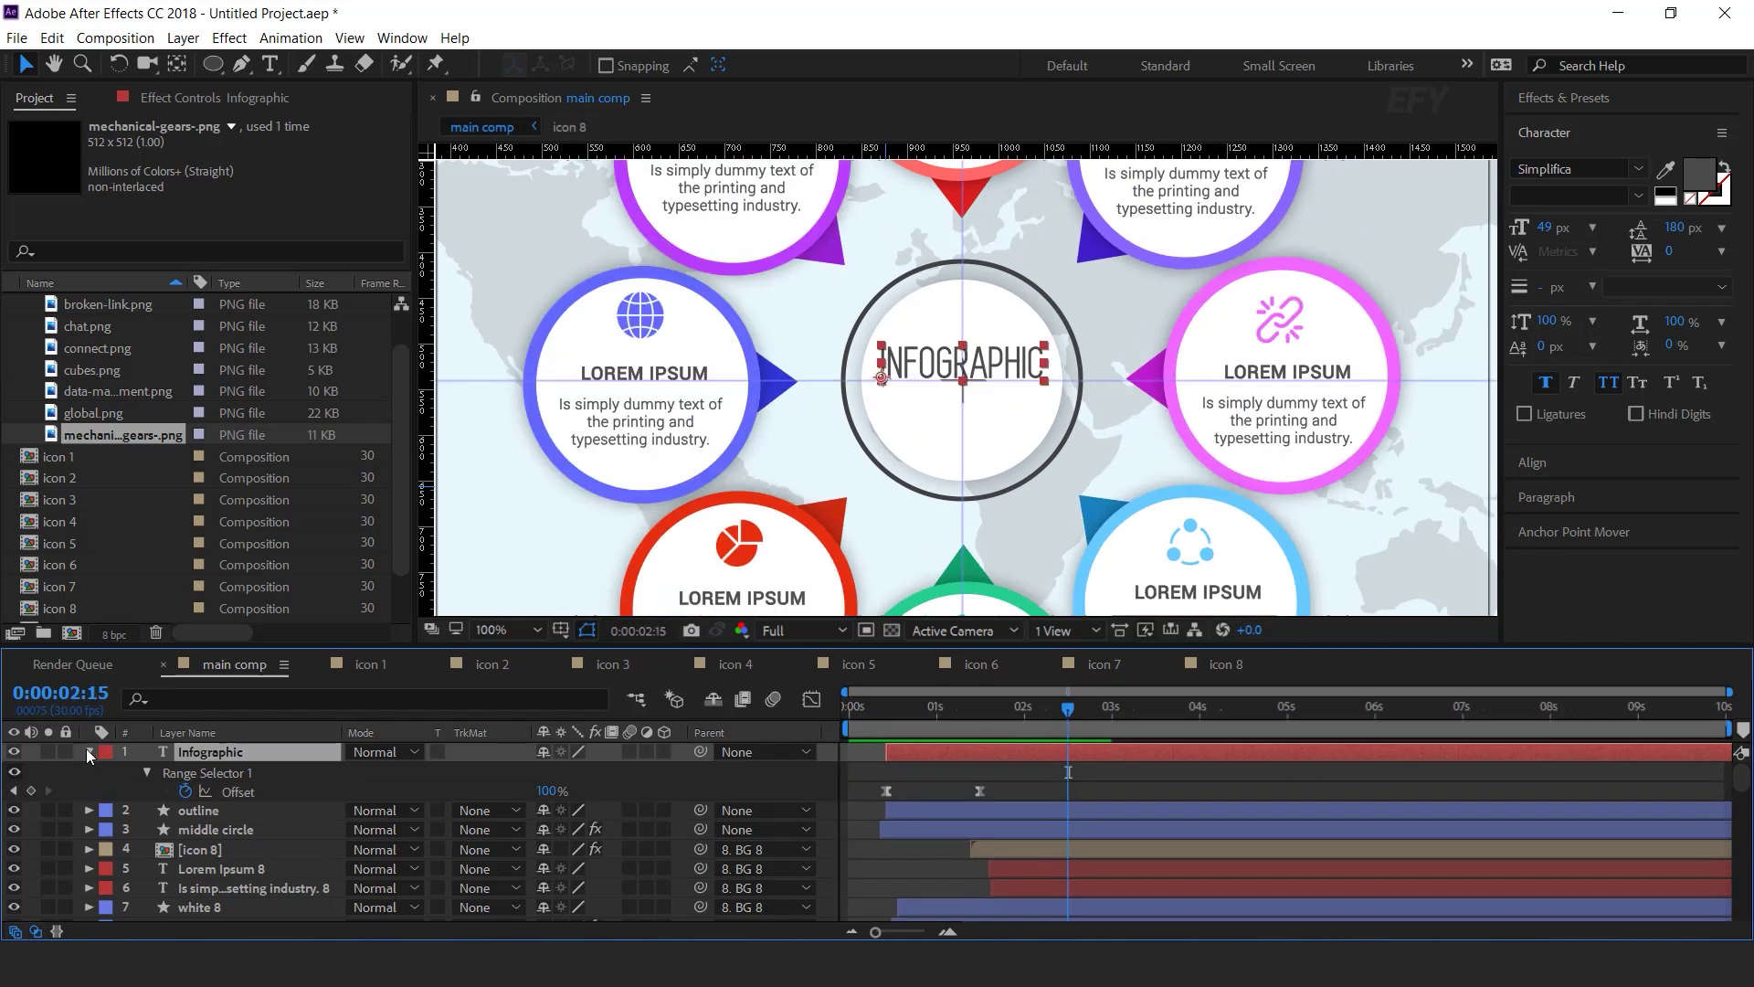
pyautogui.click(89, 751)
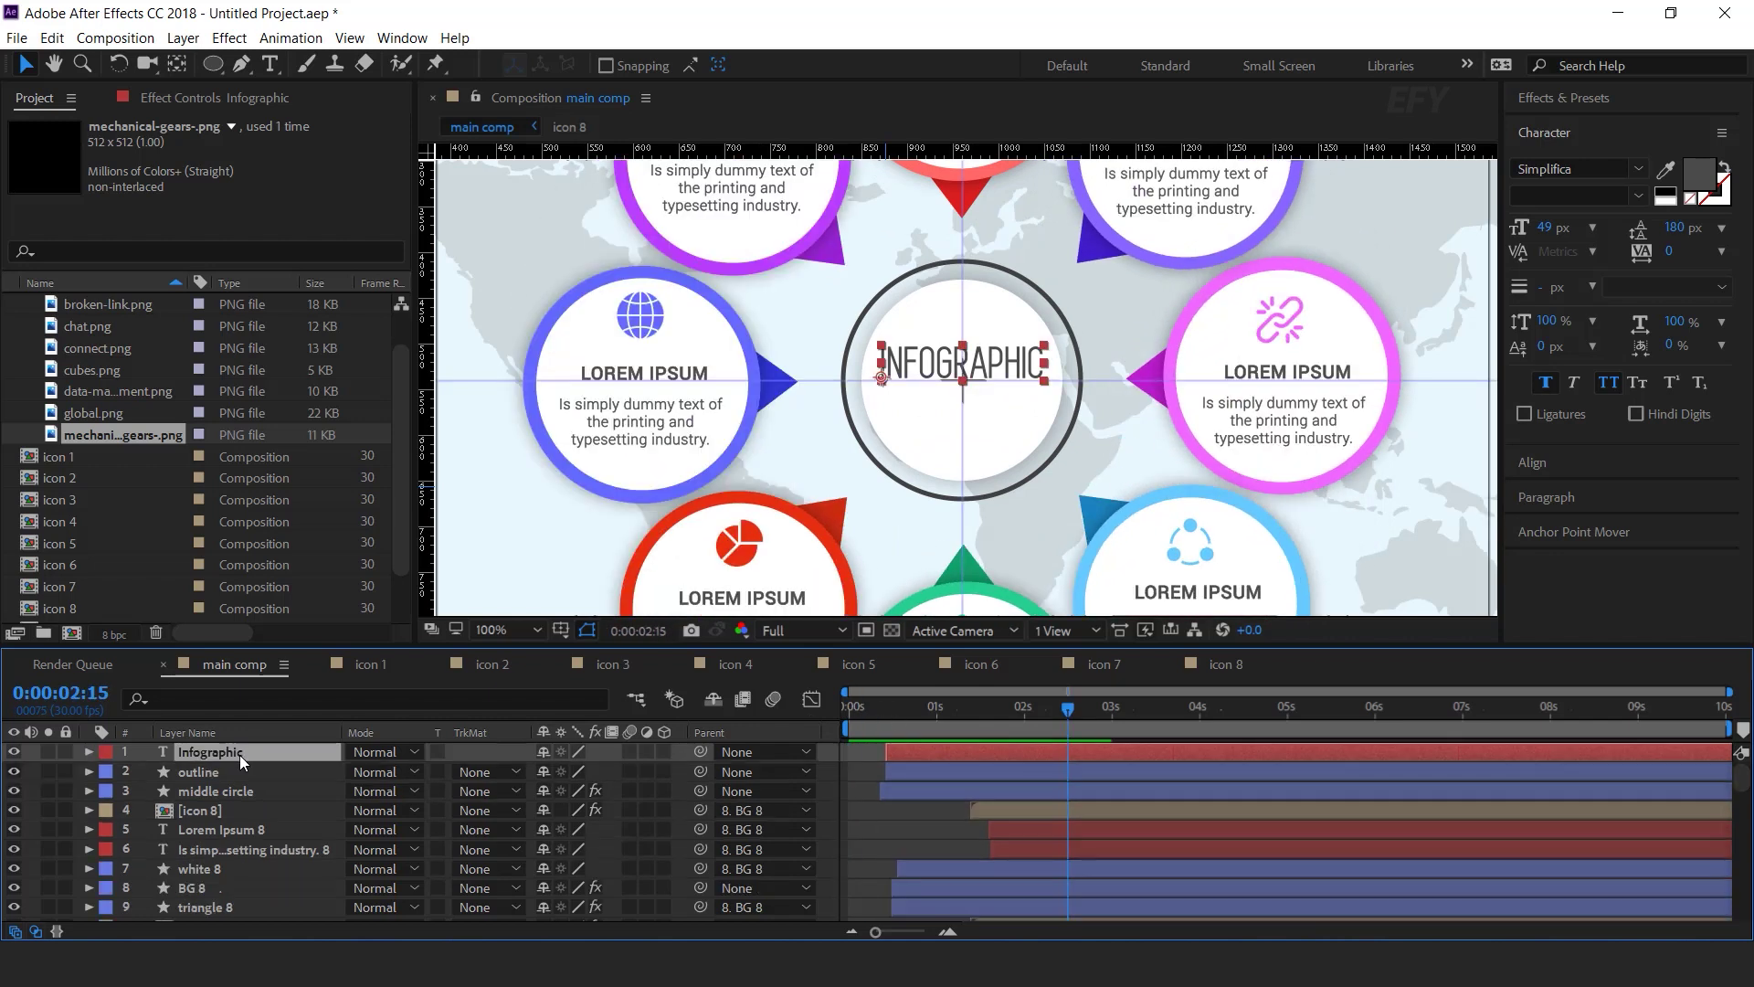
# - Duplicate the Infographic title as the text STEPS in Bebas Regular below it and set the copy's animator Position to 0, 50
pyautogui.hotkey('ctrl', 'd')
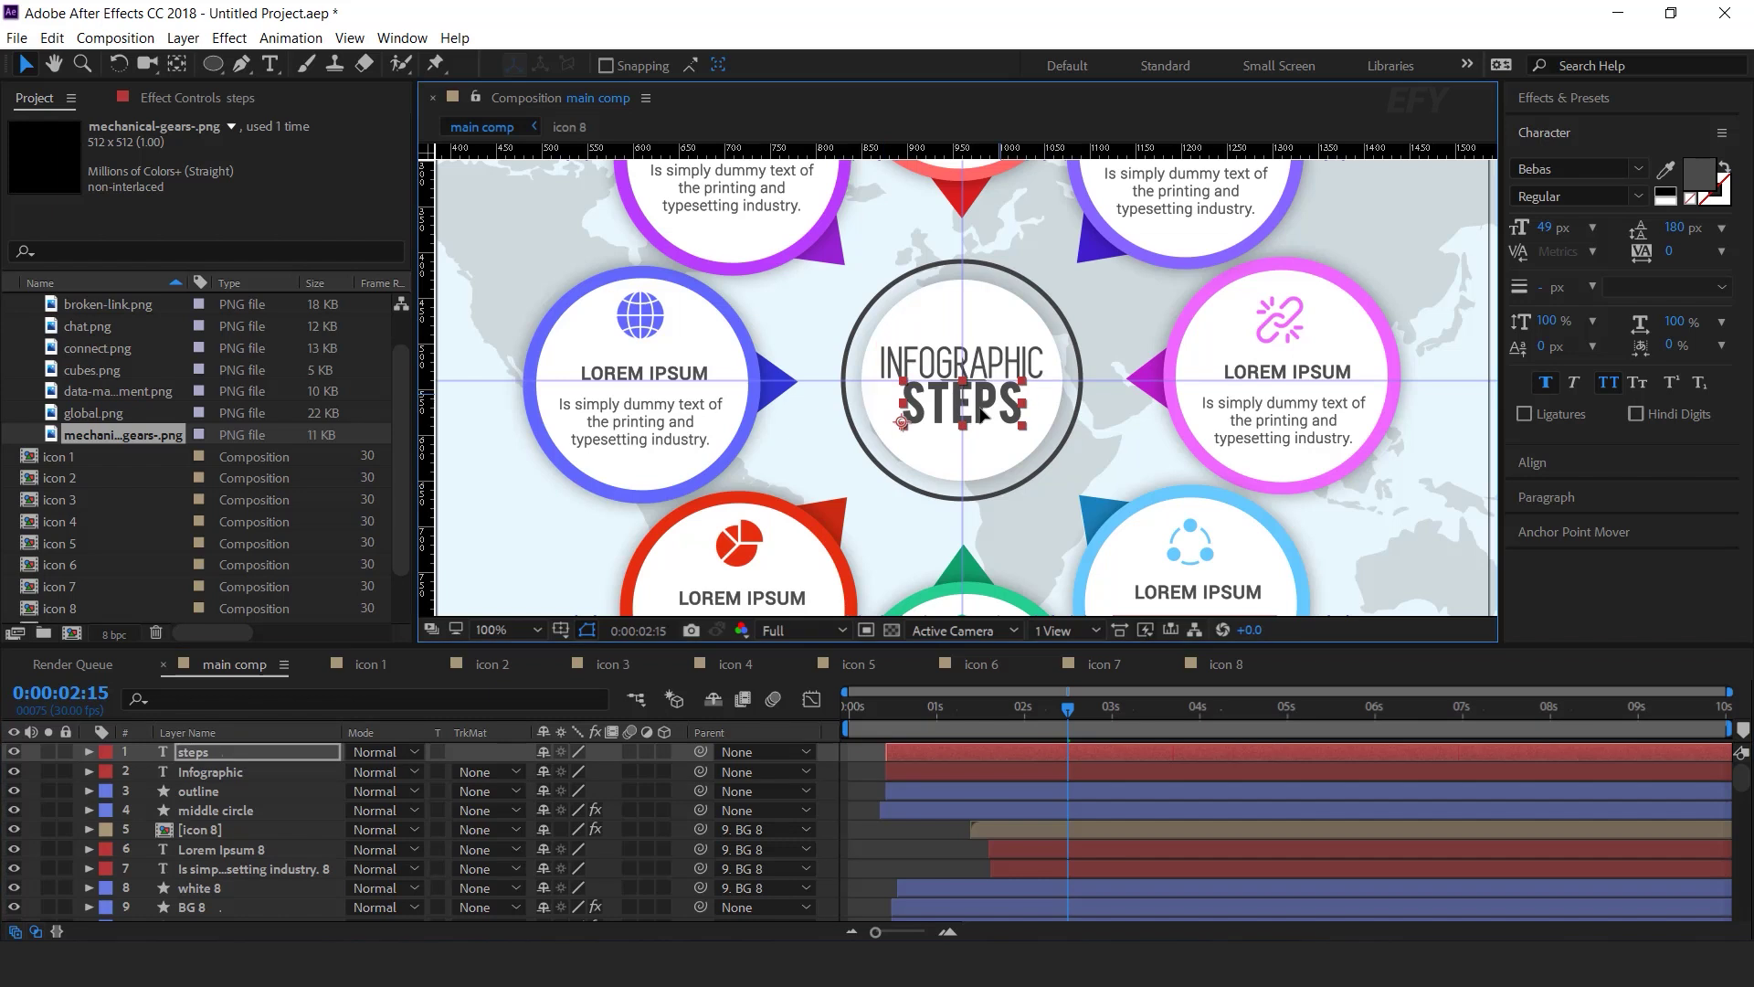
pyautogui.click(88, 751)
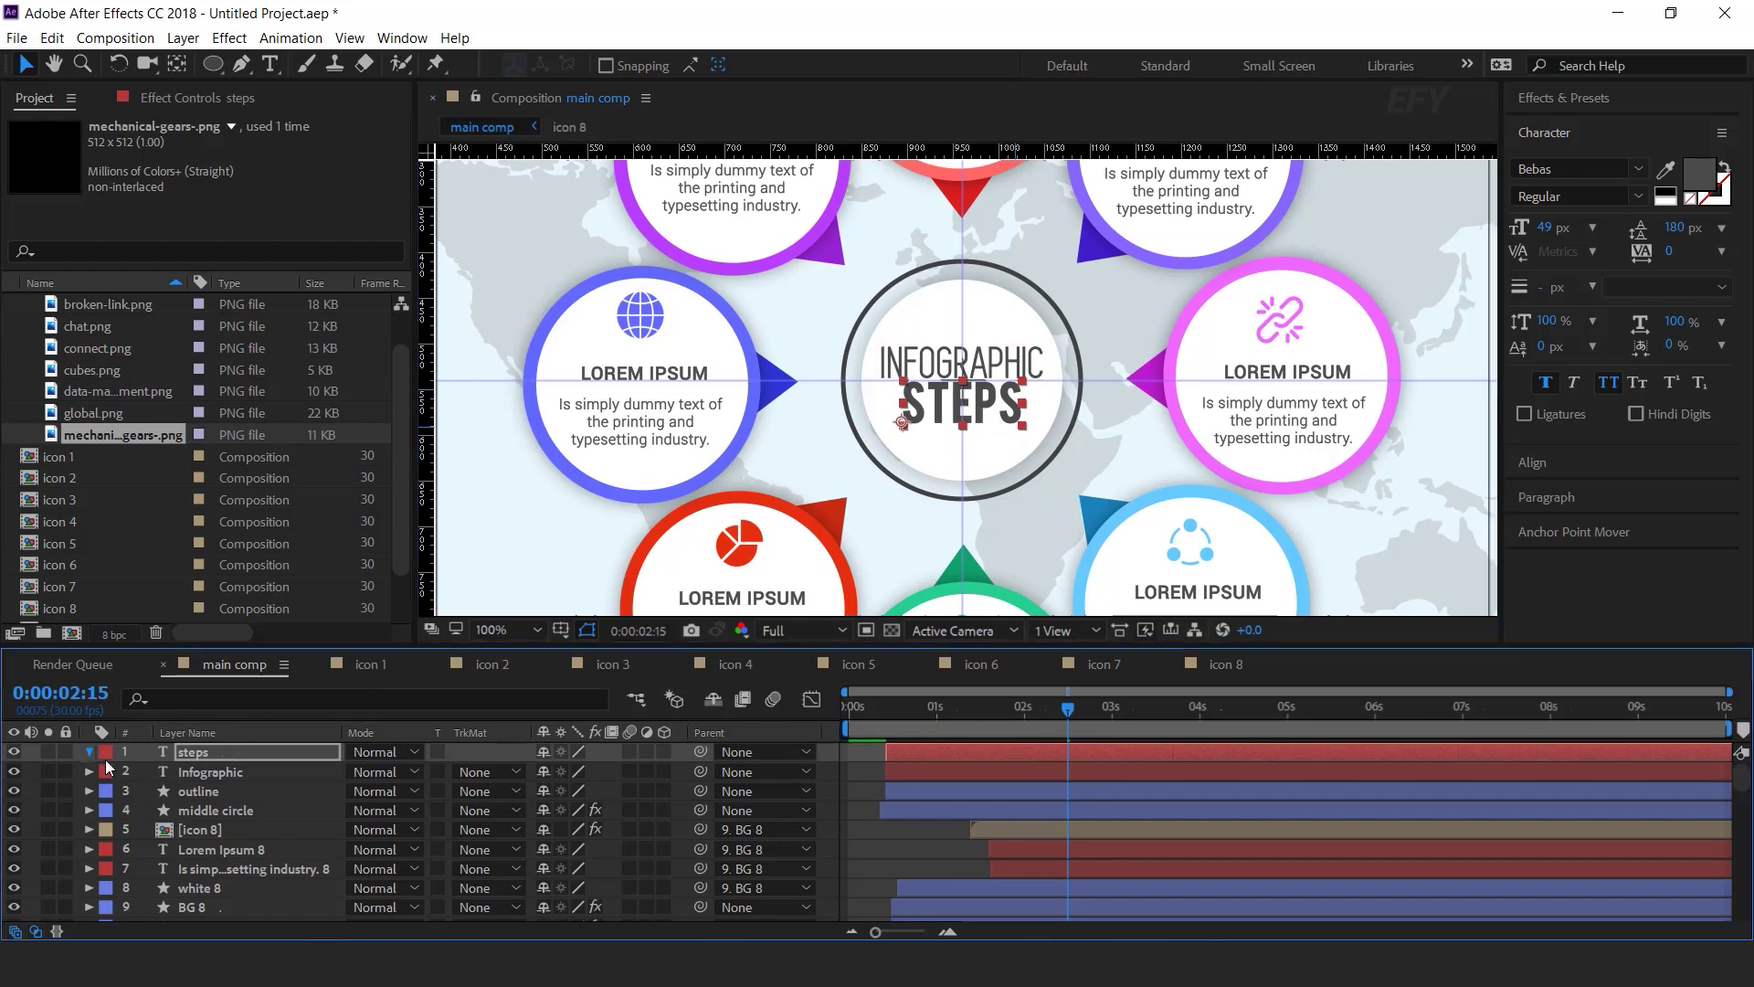
pyautogui.click(107, 773)
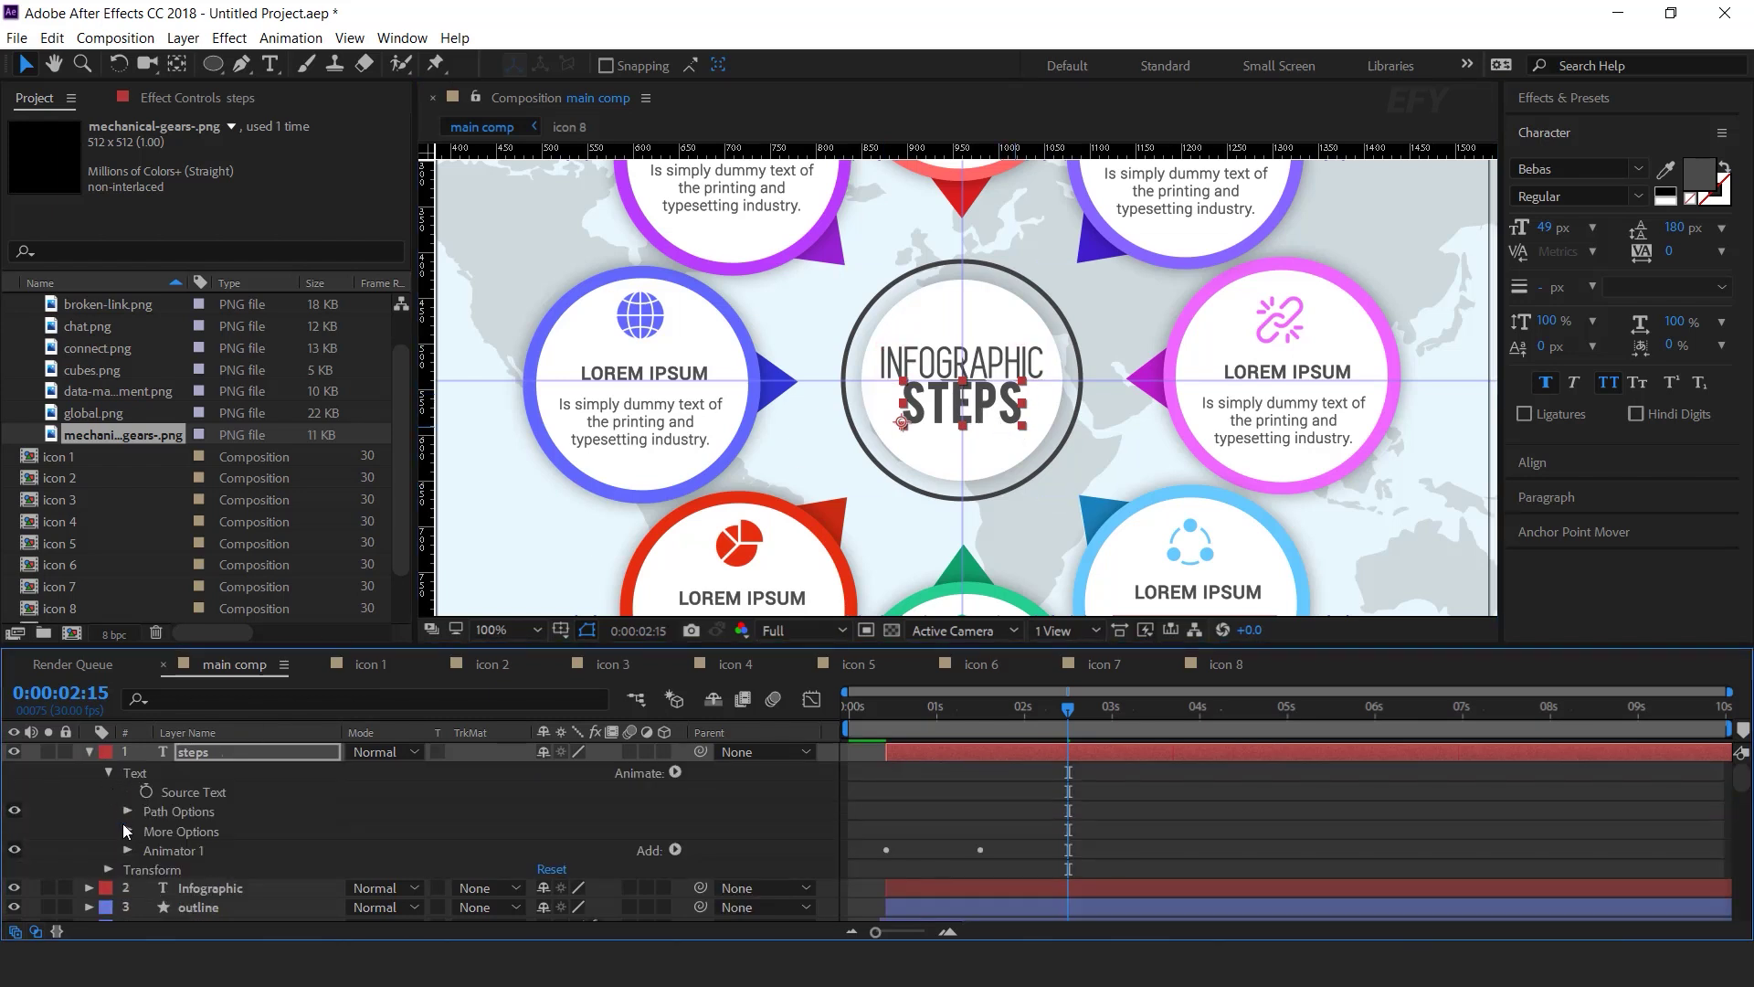
pyautogui.click(128, 848)
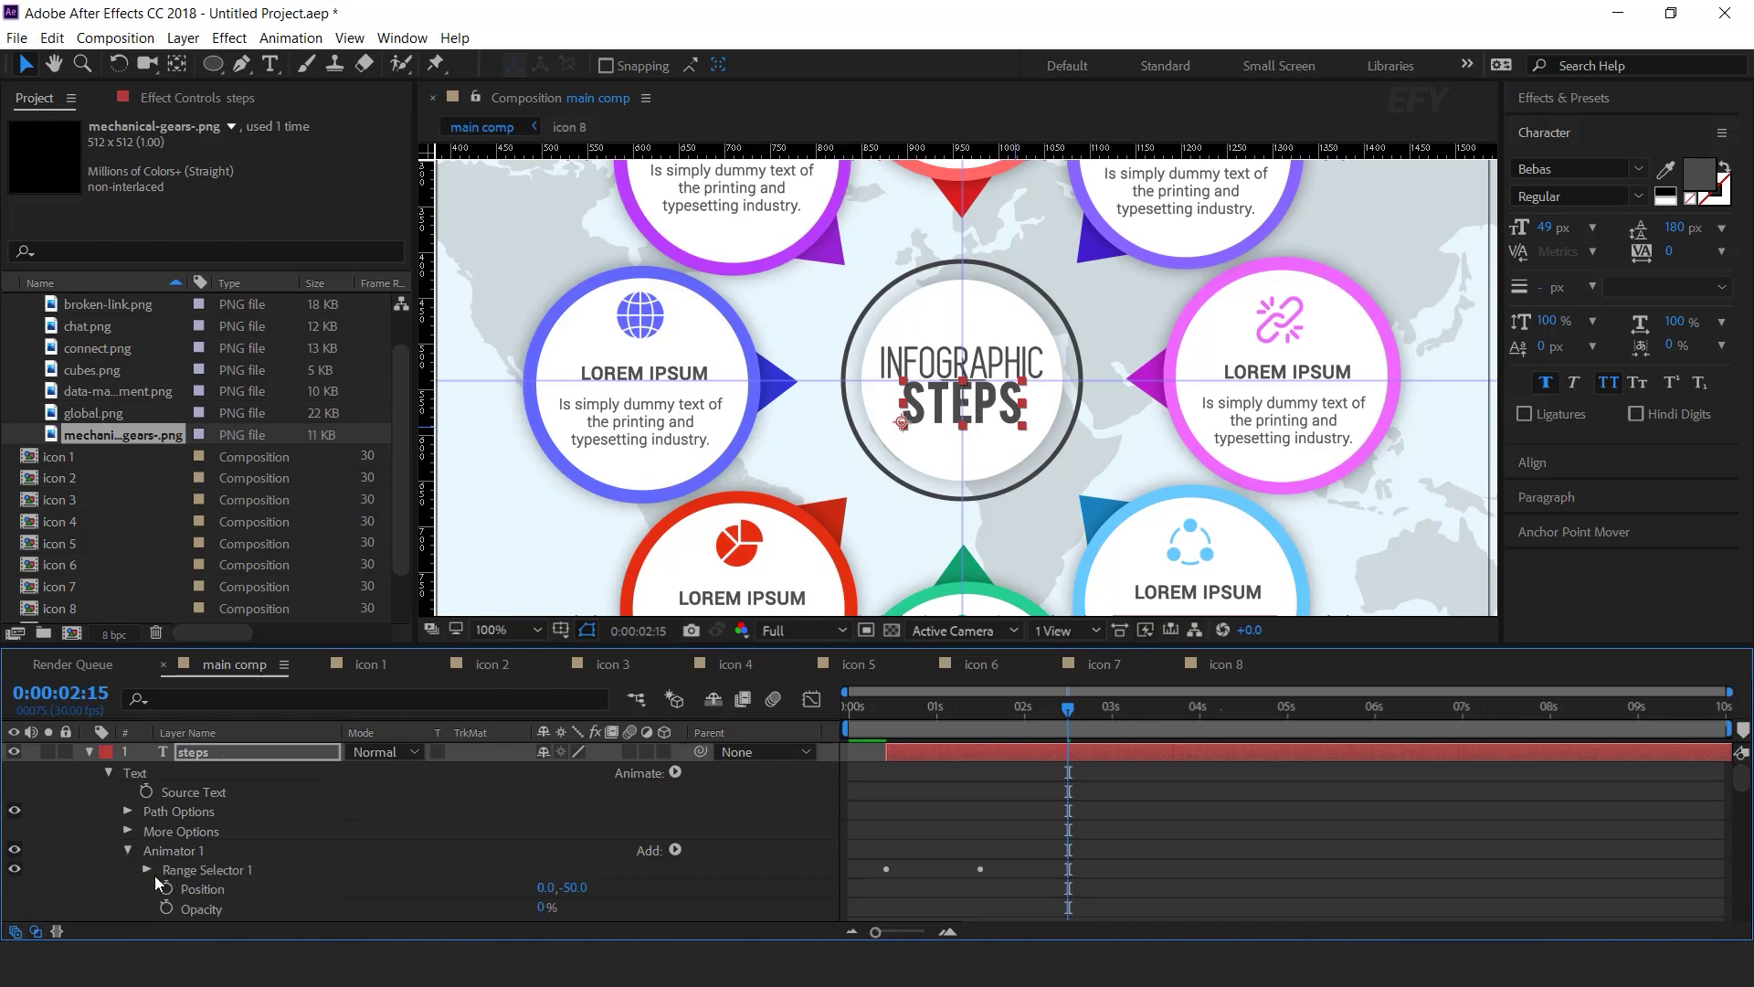
pyautogui.scroll(-3, 424, 902)
pyautogui.write('50')
pyautogui.press('Return')
# - Play back the two-line title reveal from the start with the whole composition in view
pyautogui.click(860, 708)
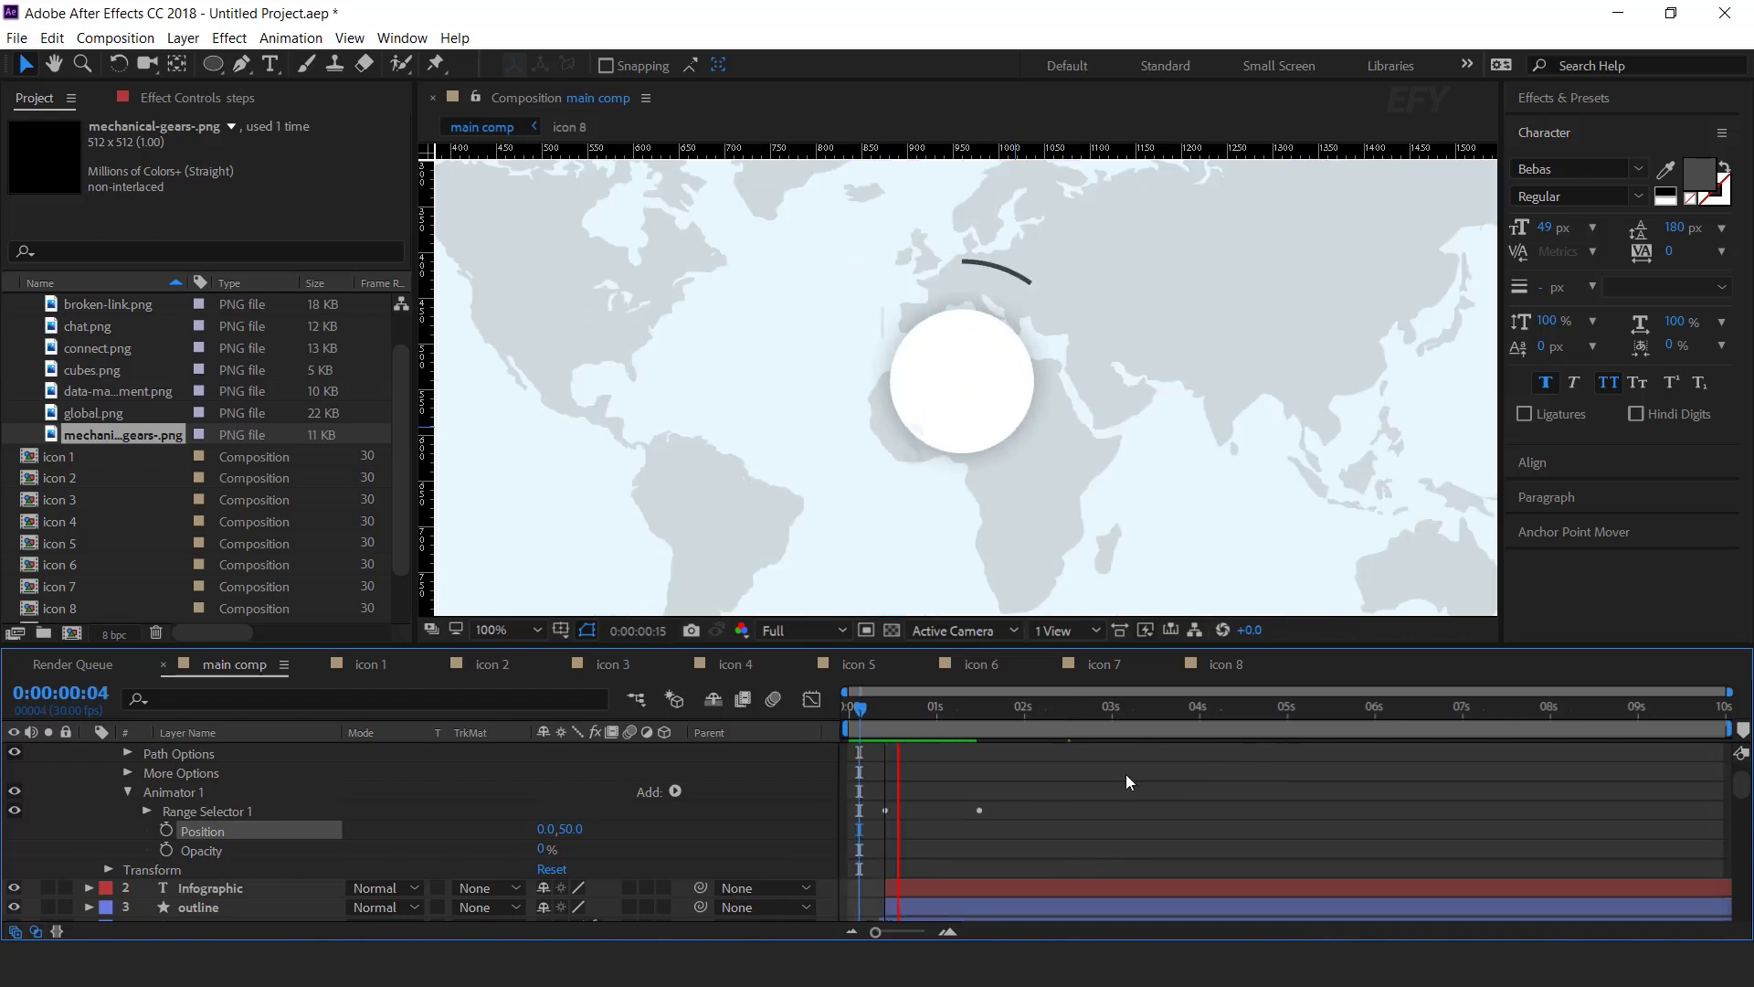
pyautogui.moveTo(851, 705); pyautogui.dragTo(831, 713)
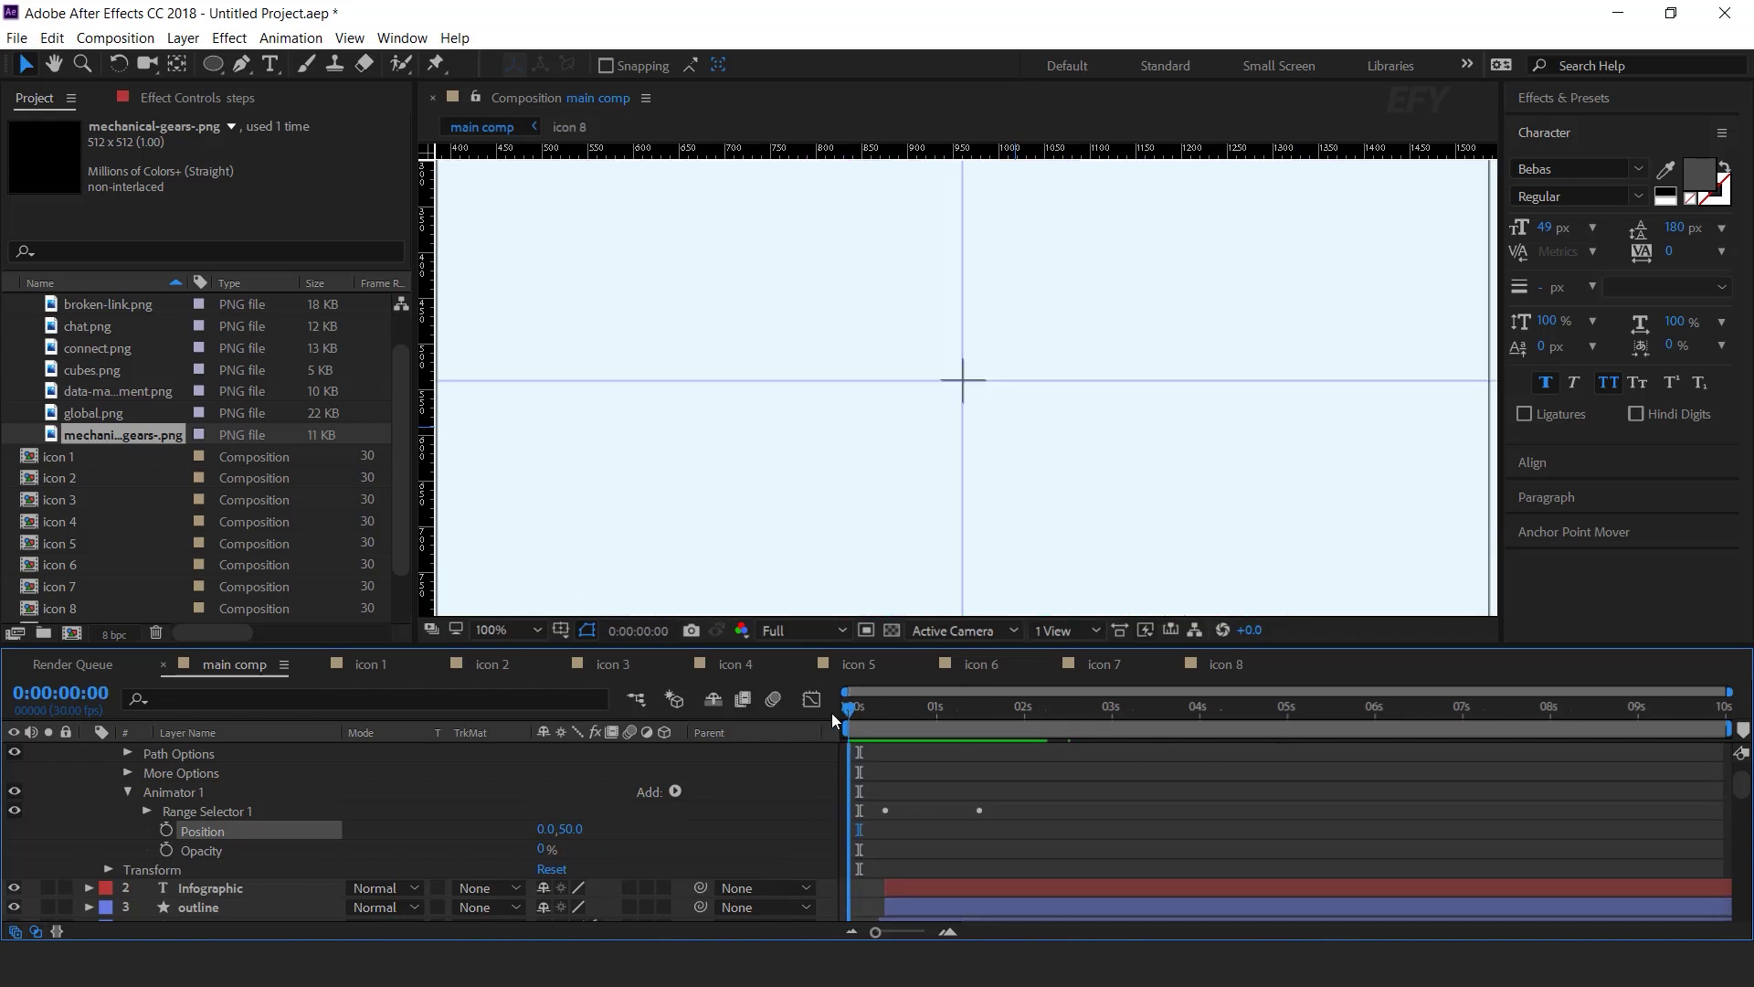
pyautogui.scroll(3, 92, 800)
pyautogui.click(90, 751)
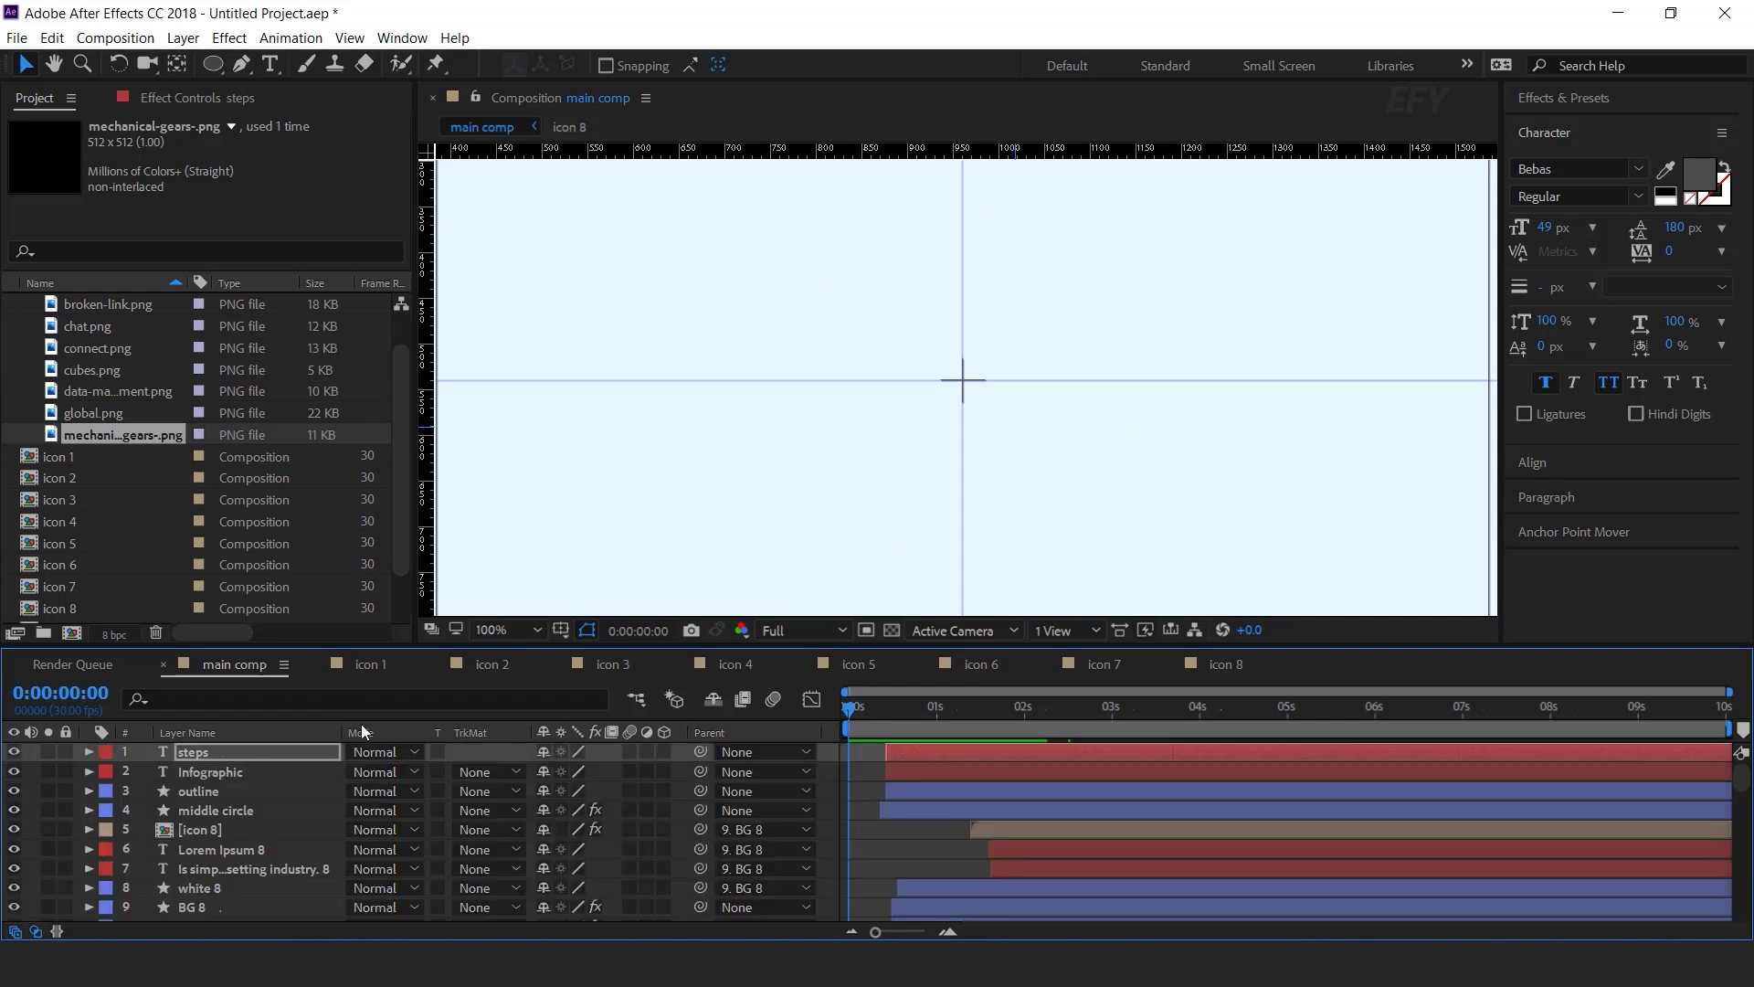
pyautogui.hotkey('shift', '/')
pyautogui.press('space')
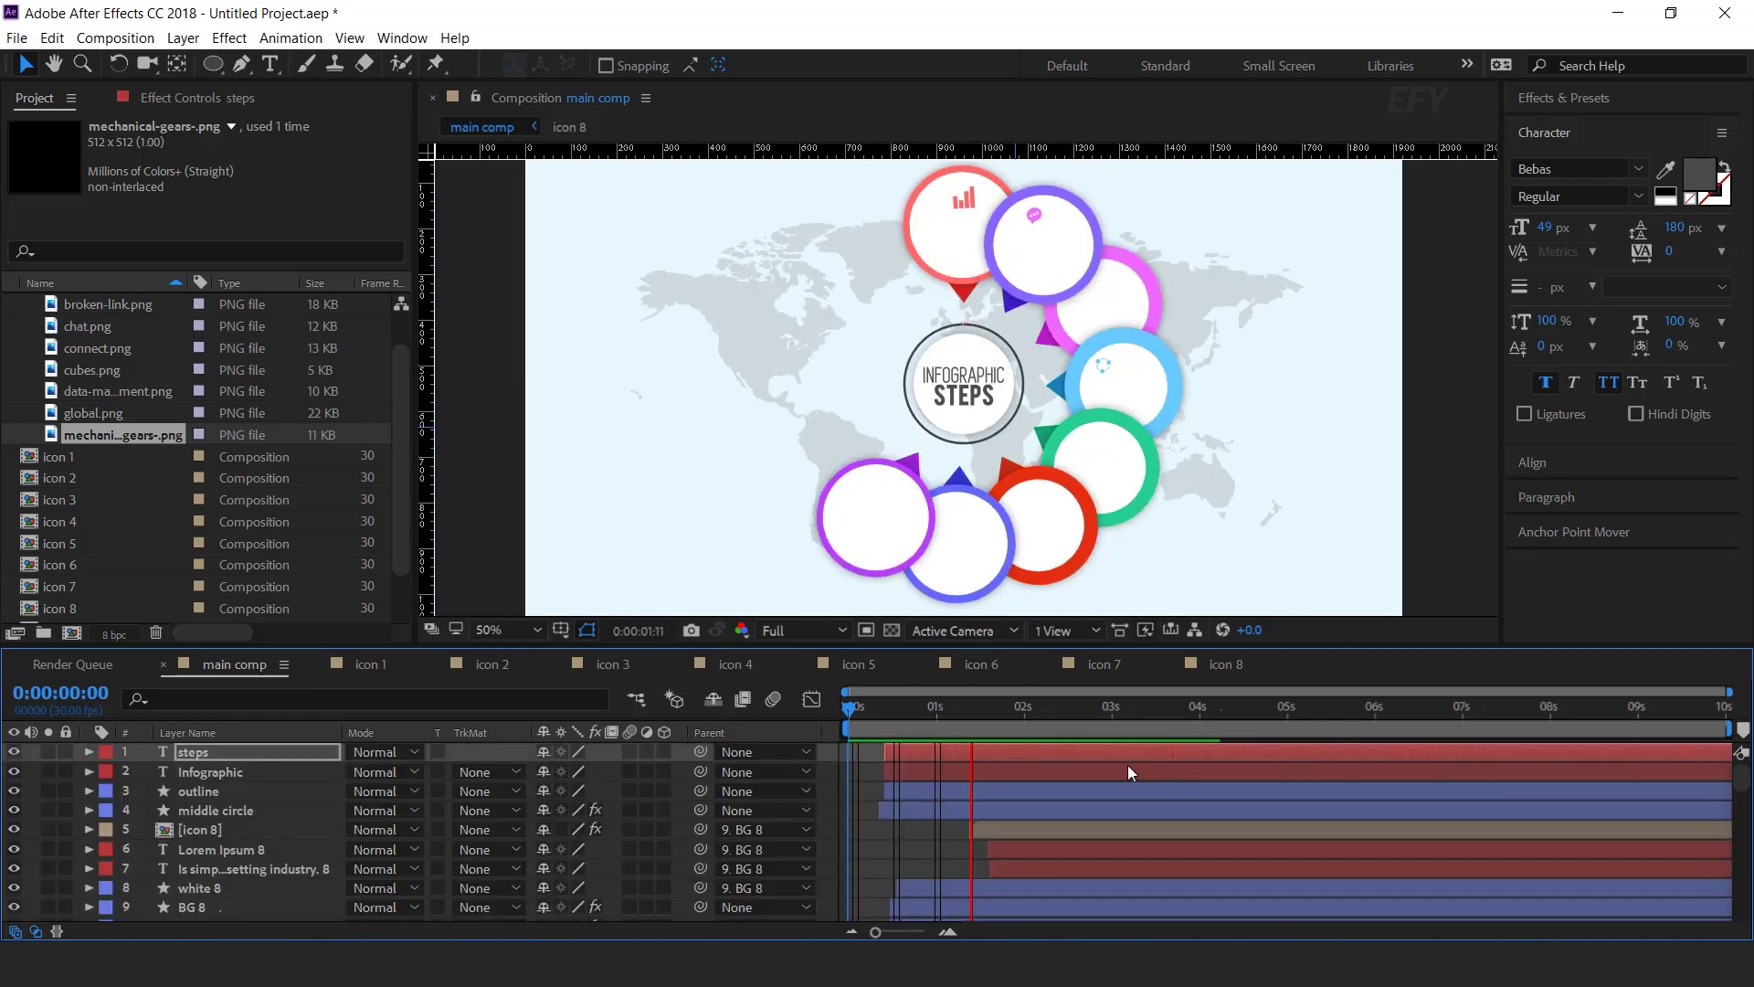
pyautogui.press('space')
# - At 0:00:03:13, draw a circle from the composition centre running through the eight coloured circles and give it no fill
pyautogui.click(1148, 710)
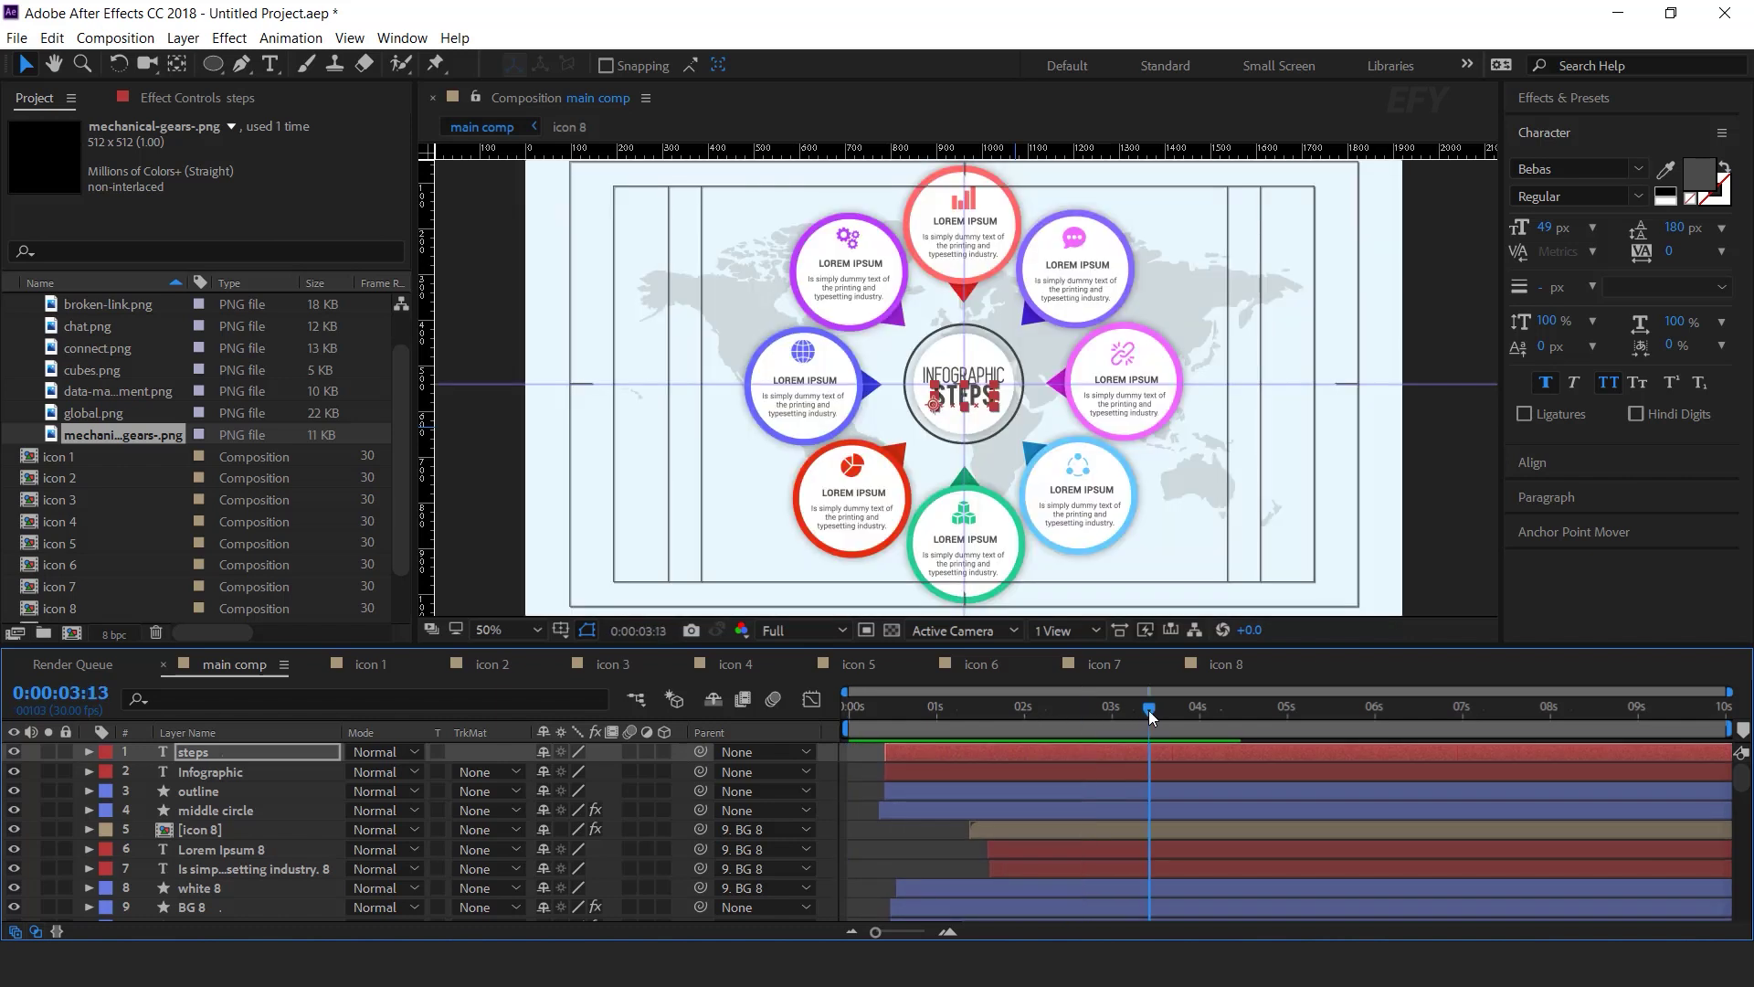
pyautogui.click(213, 64)
pyautogui.moveTo(964, 384); pyautogui.dragTo(1130, 538)
pyautogui.click(583, 66)
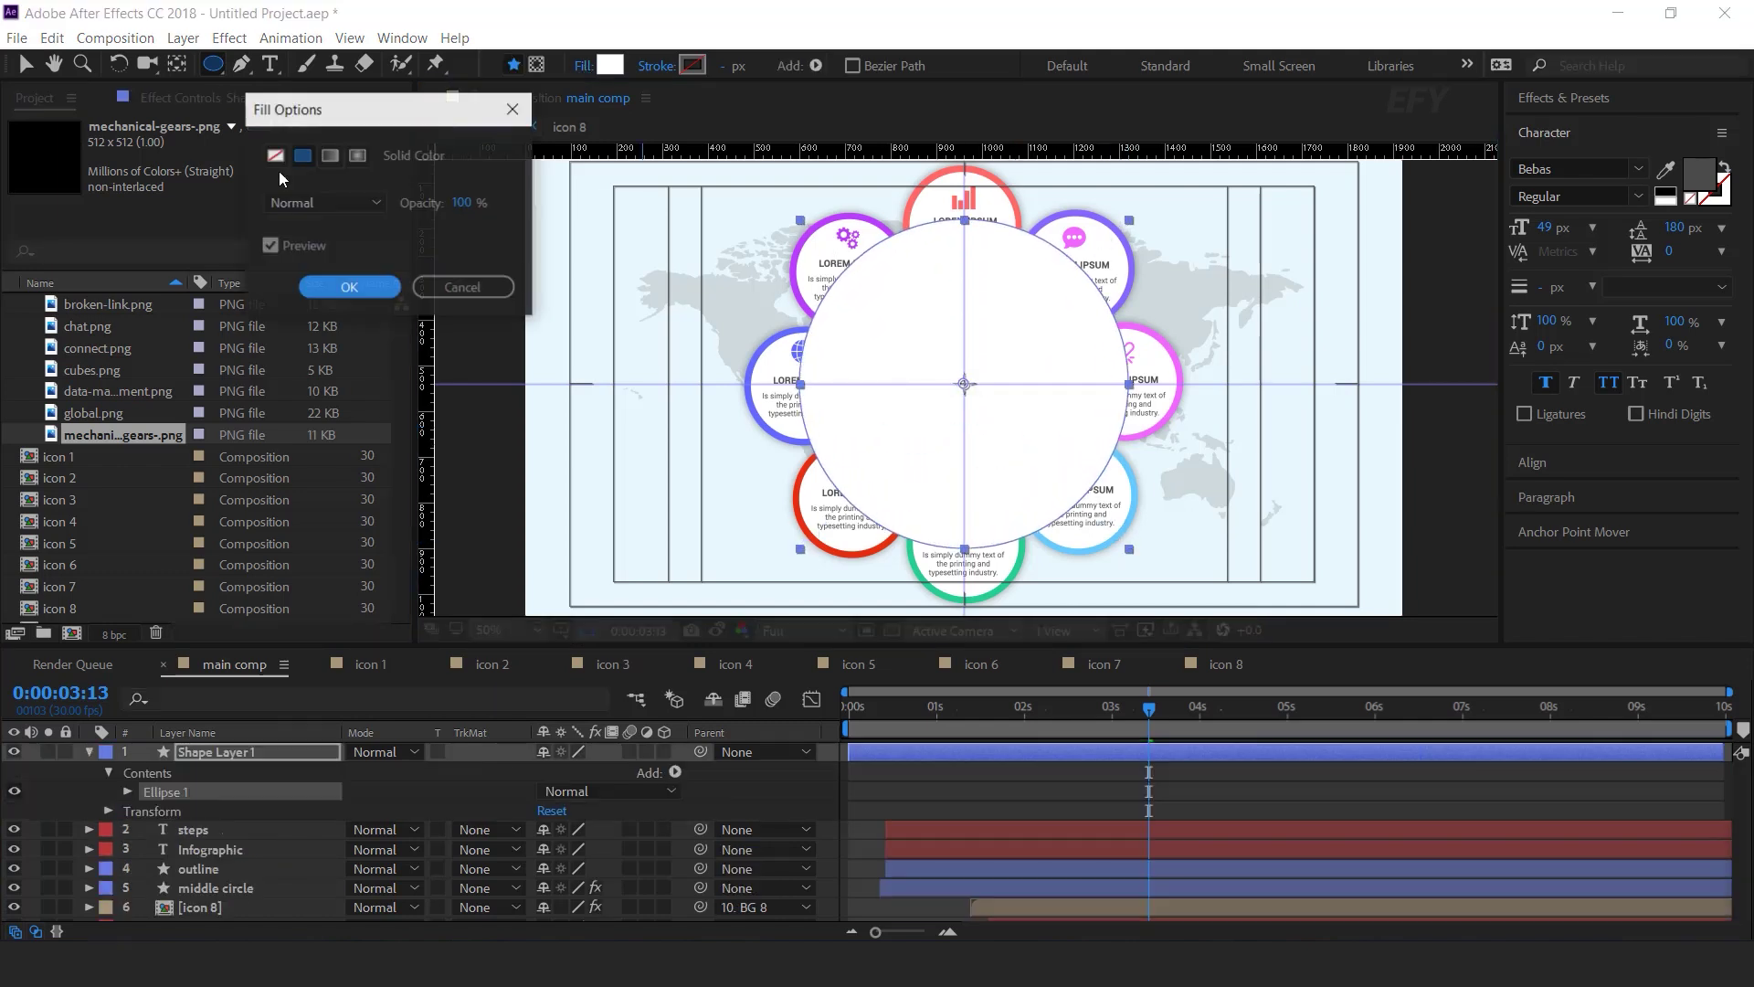
pyautogui.click(277, 155)
pyautogui.click(350, 285)
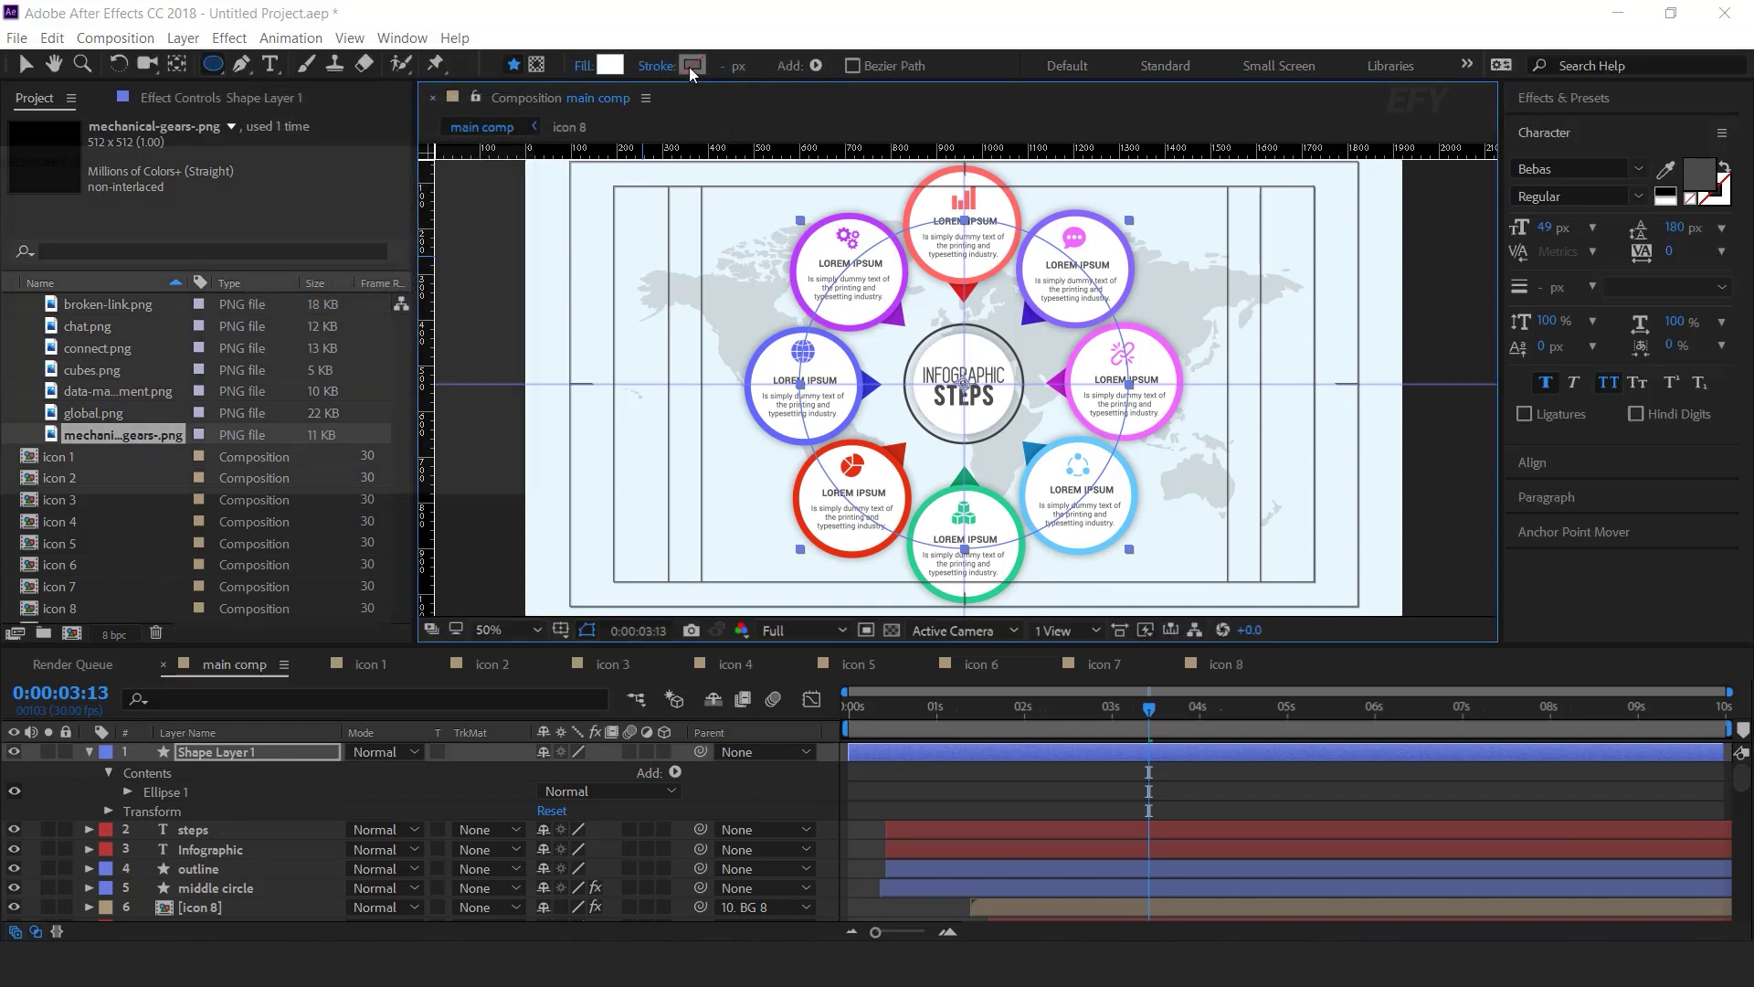
# - Give the large ring a white stroke 23 px wide
pyautogui.click(692, 67)
pyautogui.click(2, 195)
pyautogui.moveTo(111, 157); pyautogui.dragTo(176, 160)
pyautogui.moveTo(55, 197); pyautogui.dragTo(49, 194)
pyautogui.click(583, 196)
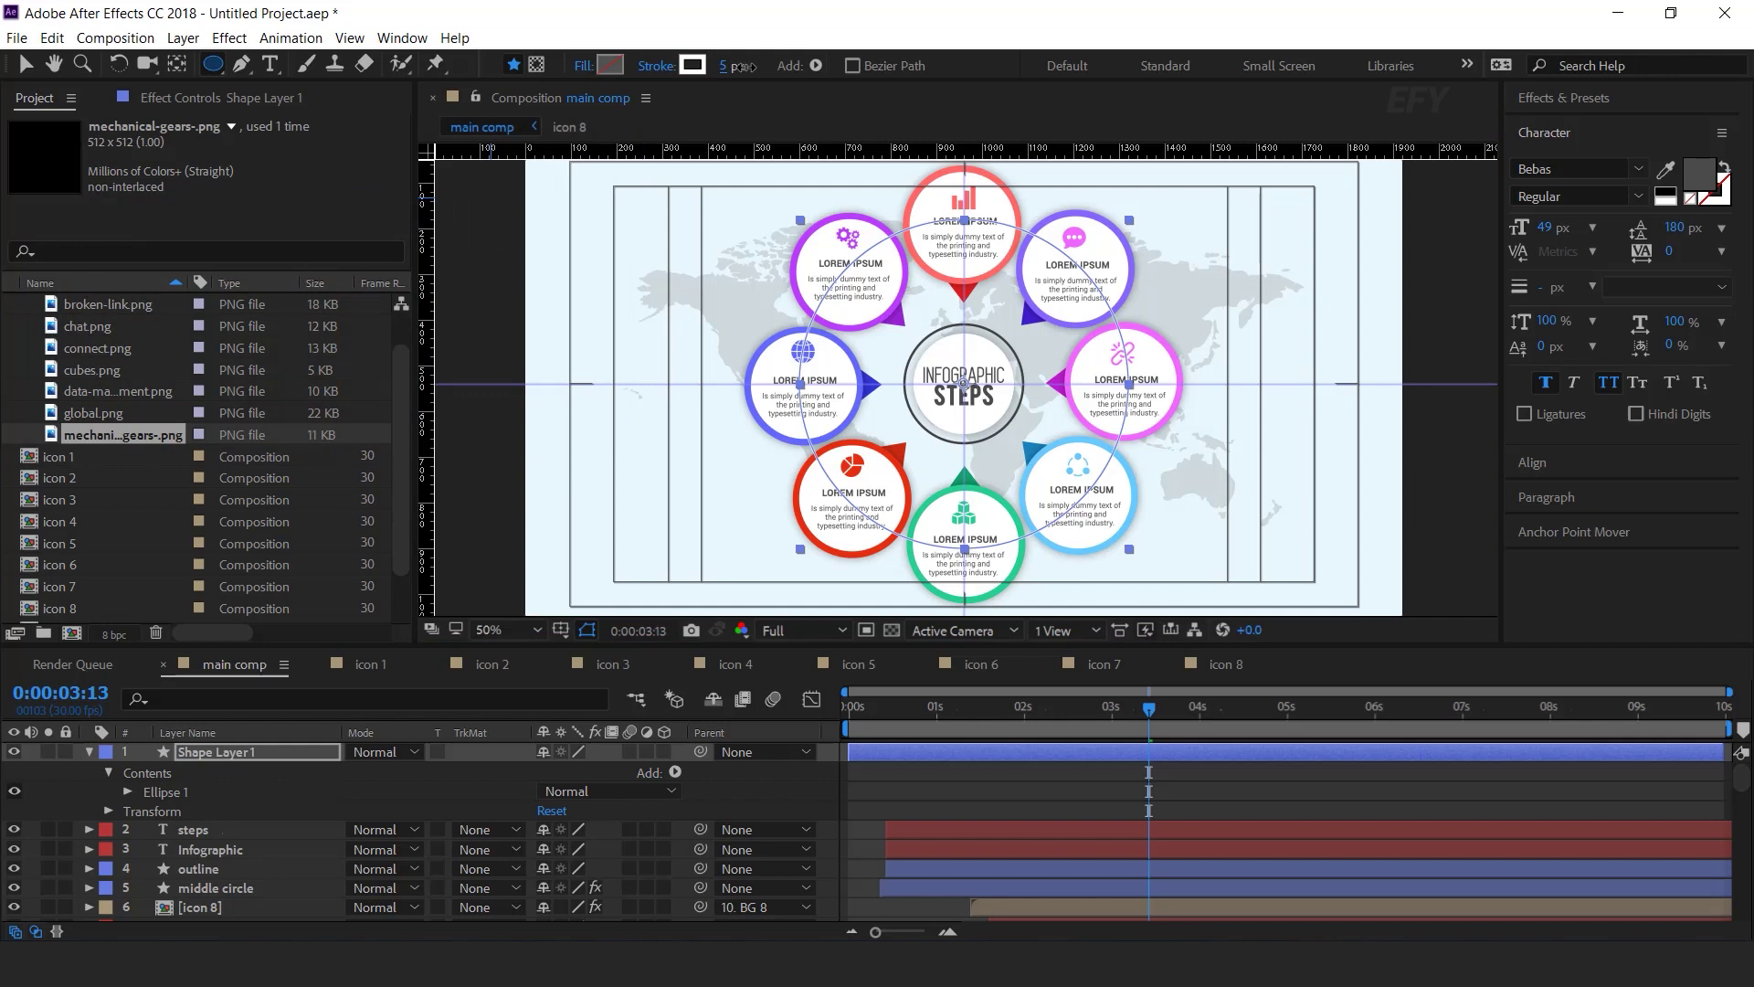
pyautogui.moveTo(726, 66); pyautogui.dragTo(755, 70)
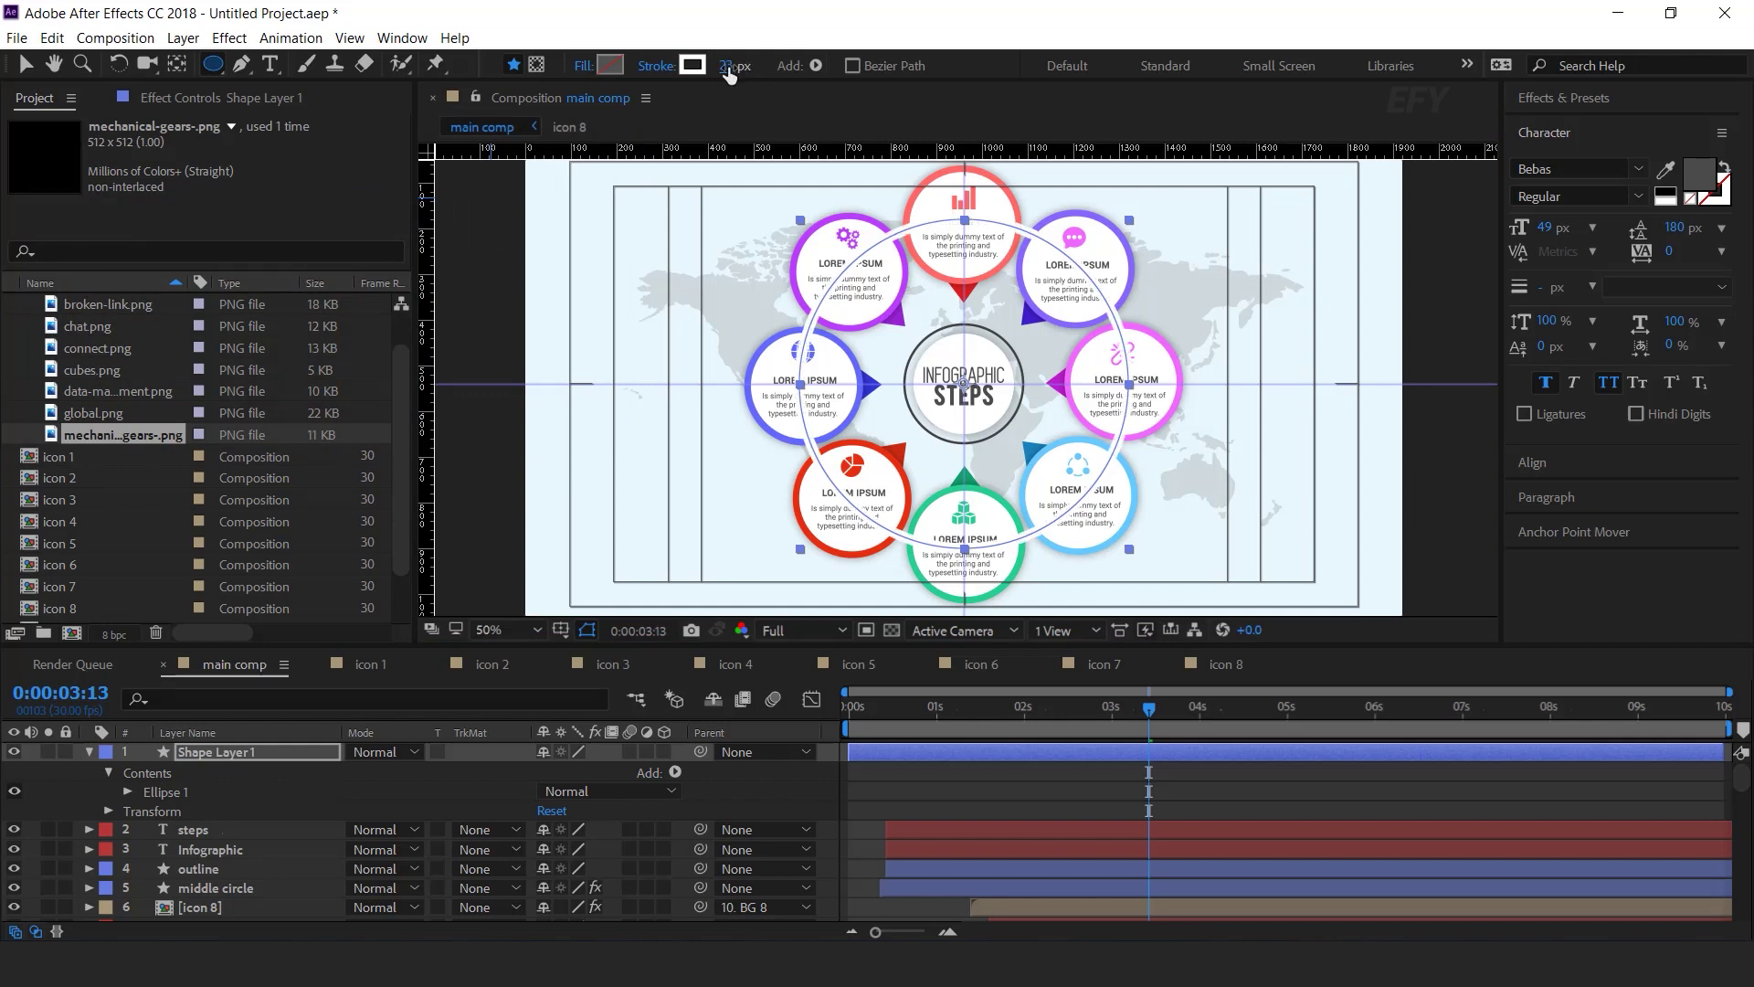
# - Move the ring's shape layer directly above map.png, beneath all the circle layers, and deselect it
pyautogui.click(89, 752)
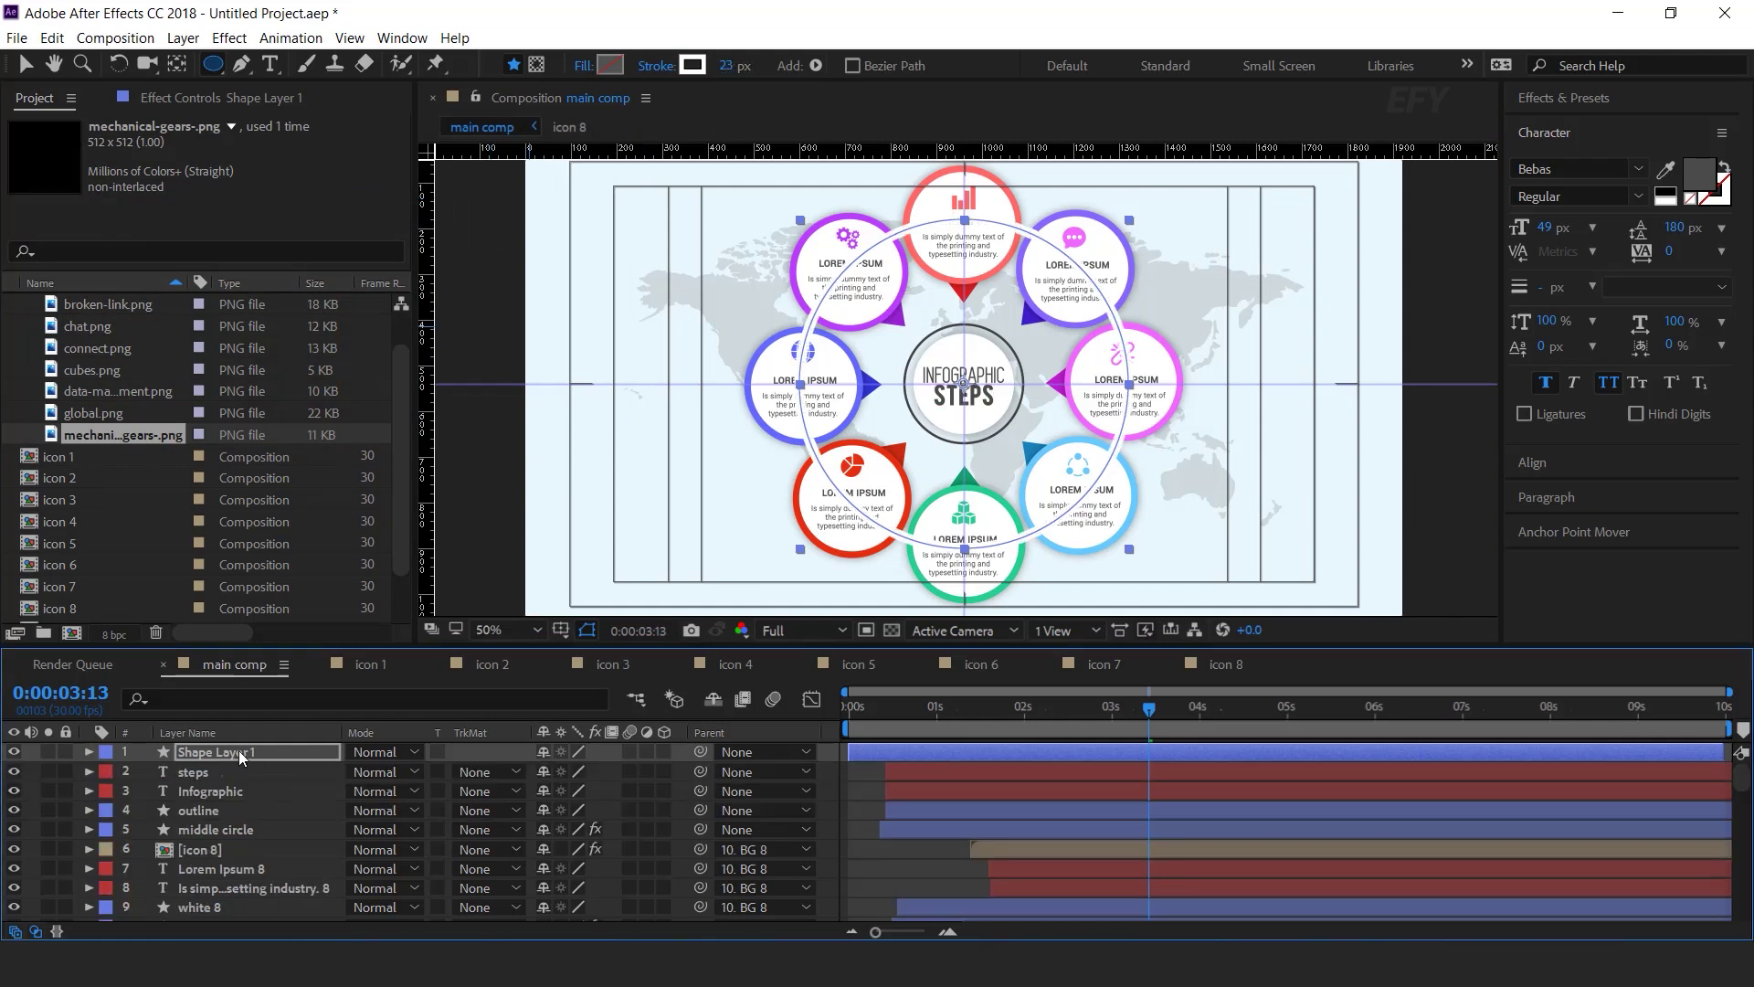
pyautogui.click(245, 750)
pyautogui.hotkey('ctrl', 'shift', '[')
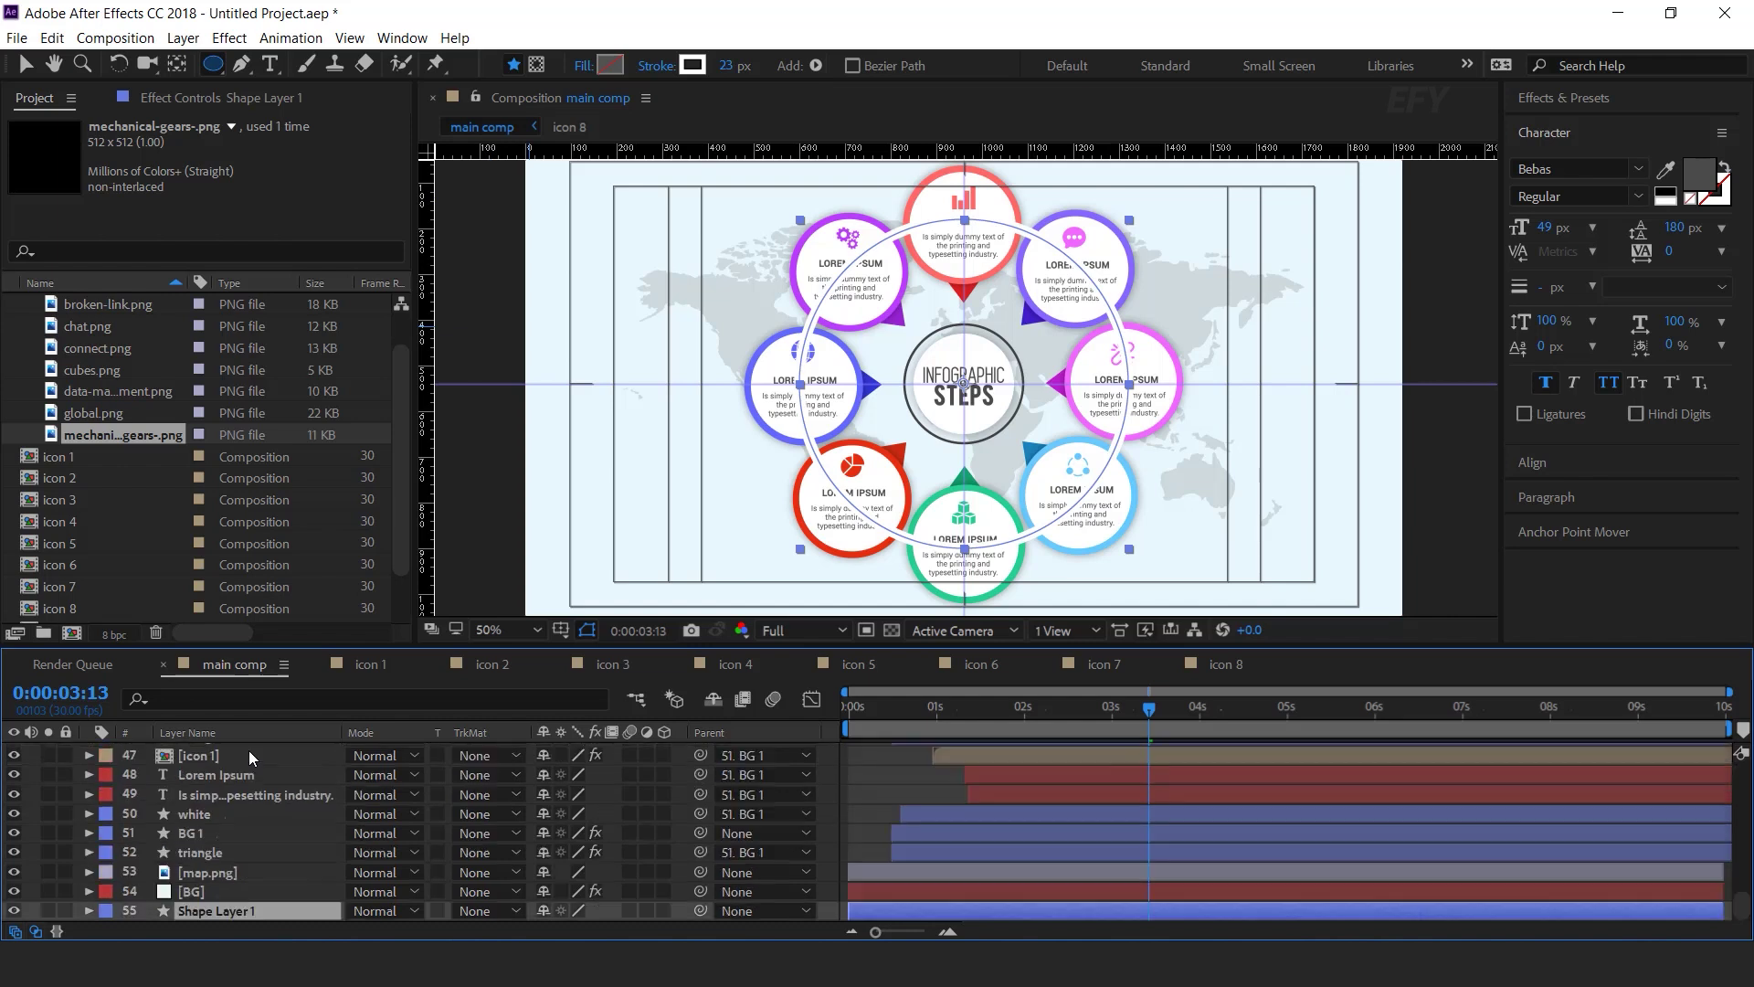
pyautogui.moveTo(197, 912); pyautogui.dragTo(205, 872)
pyautogui.hotkey('ctrl', 'shift', 'a')
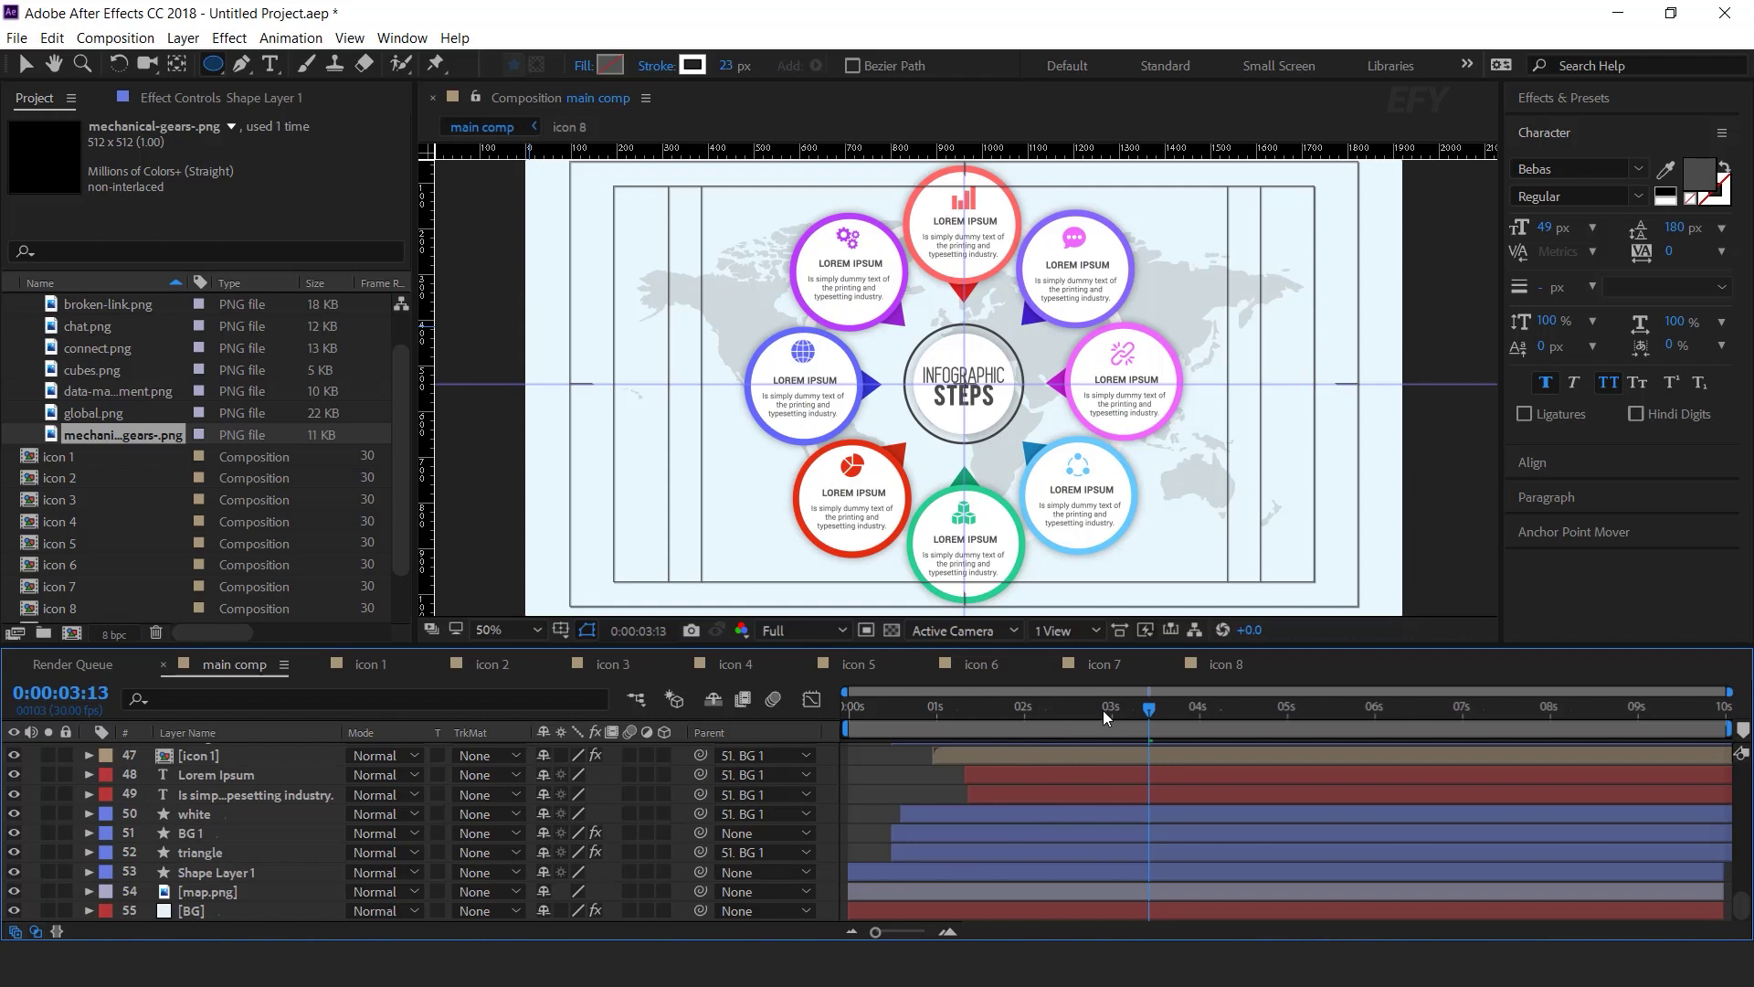
# - At 0:00:01:15, apply a Drop Shadow effect to the large white ring's shape layer
pyautogui.moveTo(940, 718); pyautogui.dragTo(980, 722)
pyautogui.click(218, 872)
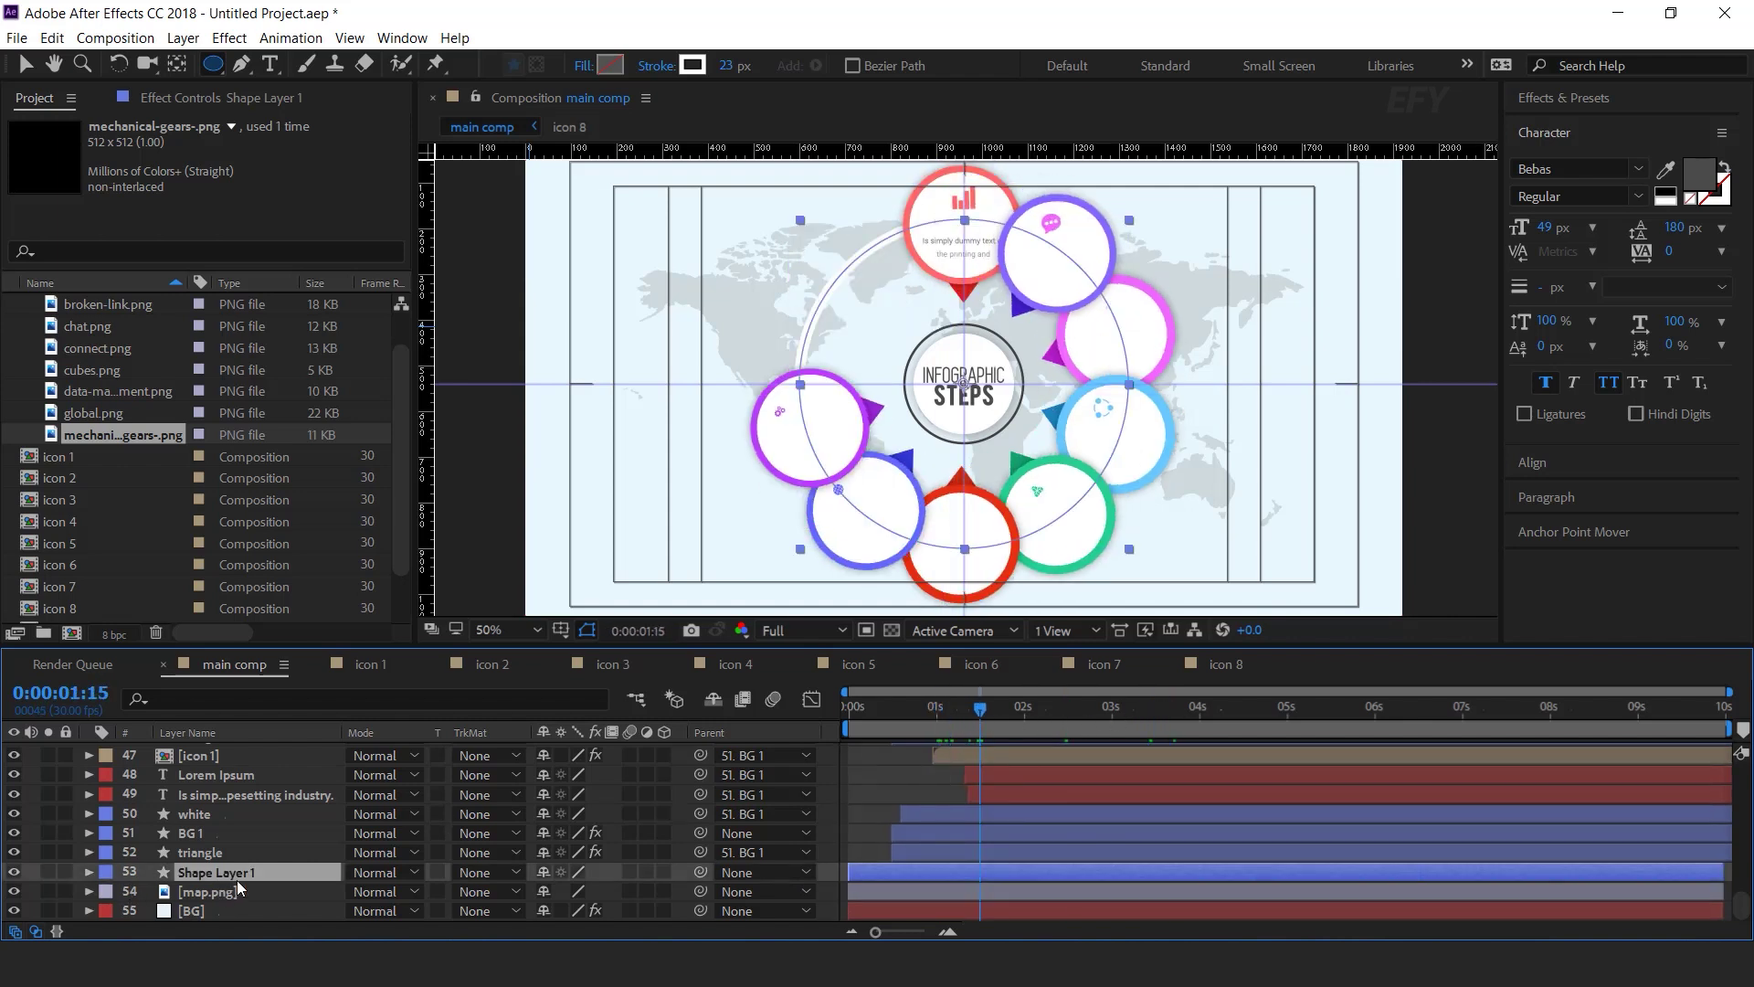
pyautogui.hotkey('ctrl', 'space')
pyautogui.write('drop')
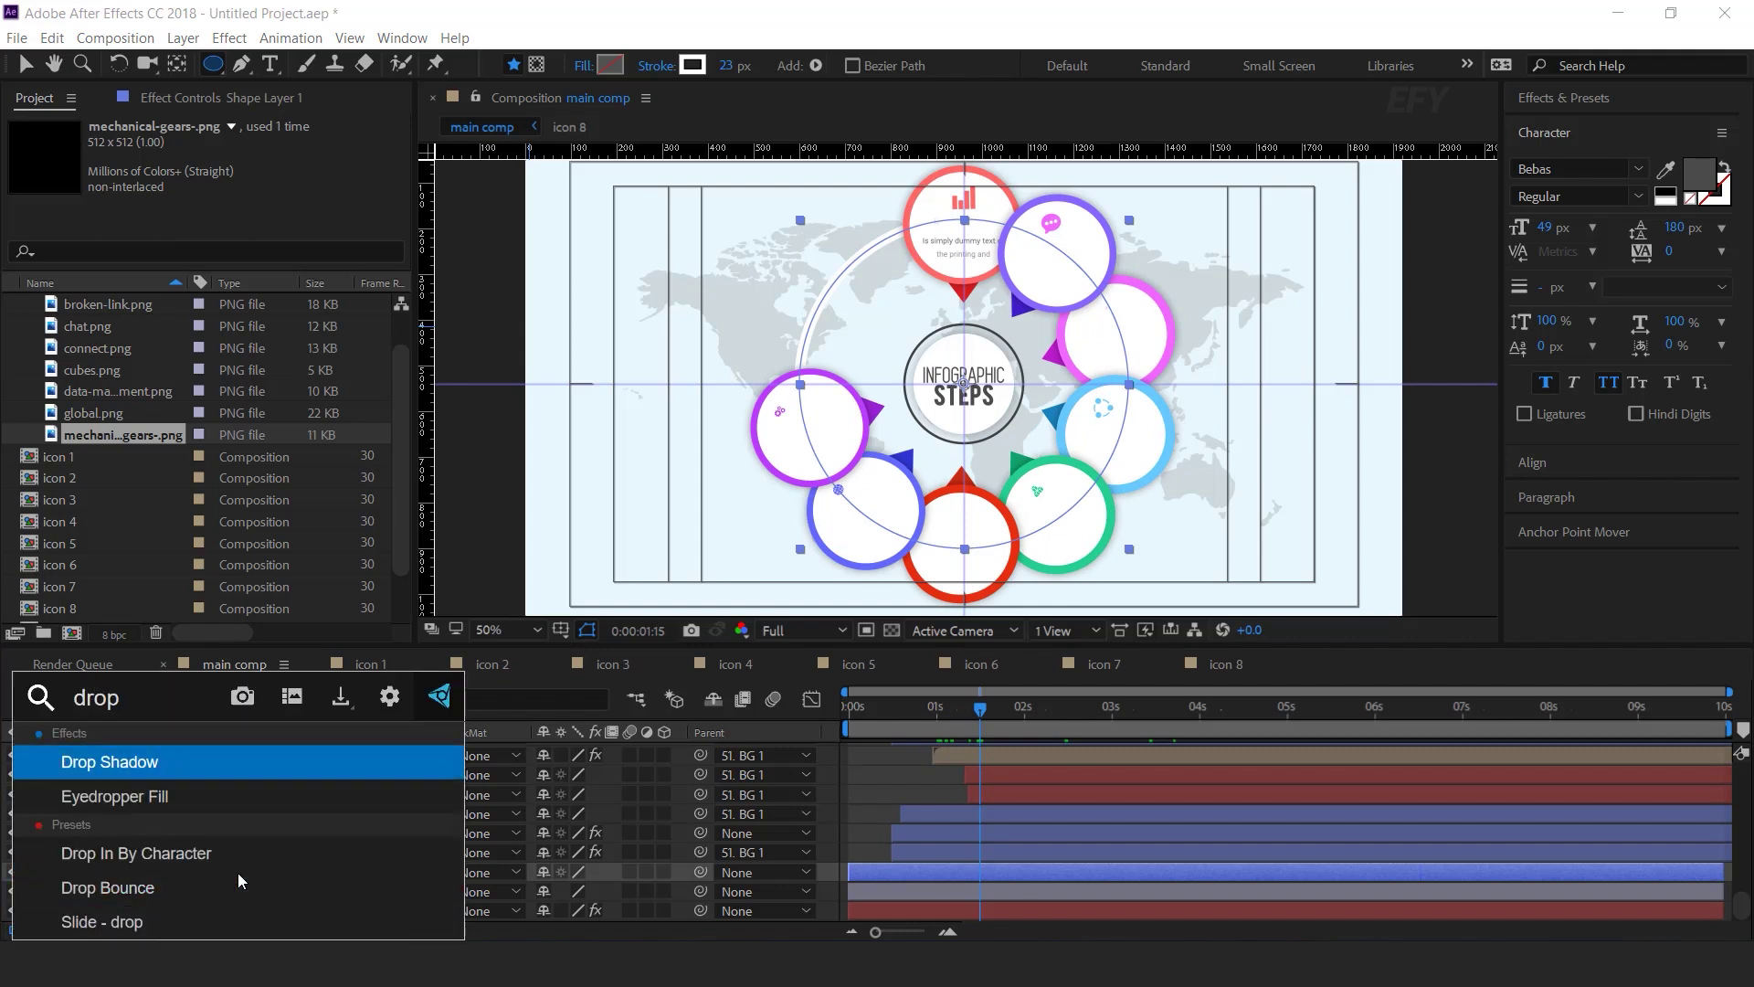
pyautogui.press('Return')
pyautogui.press('v')
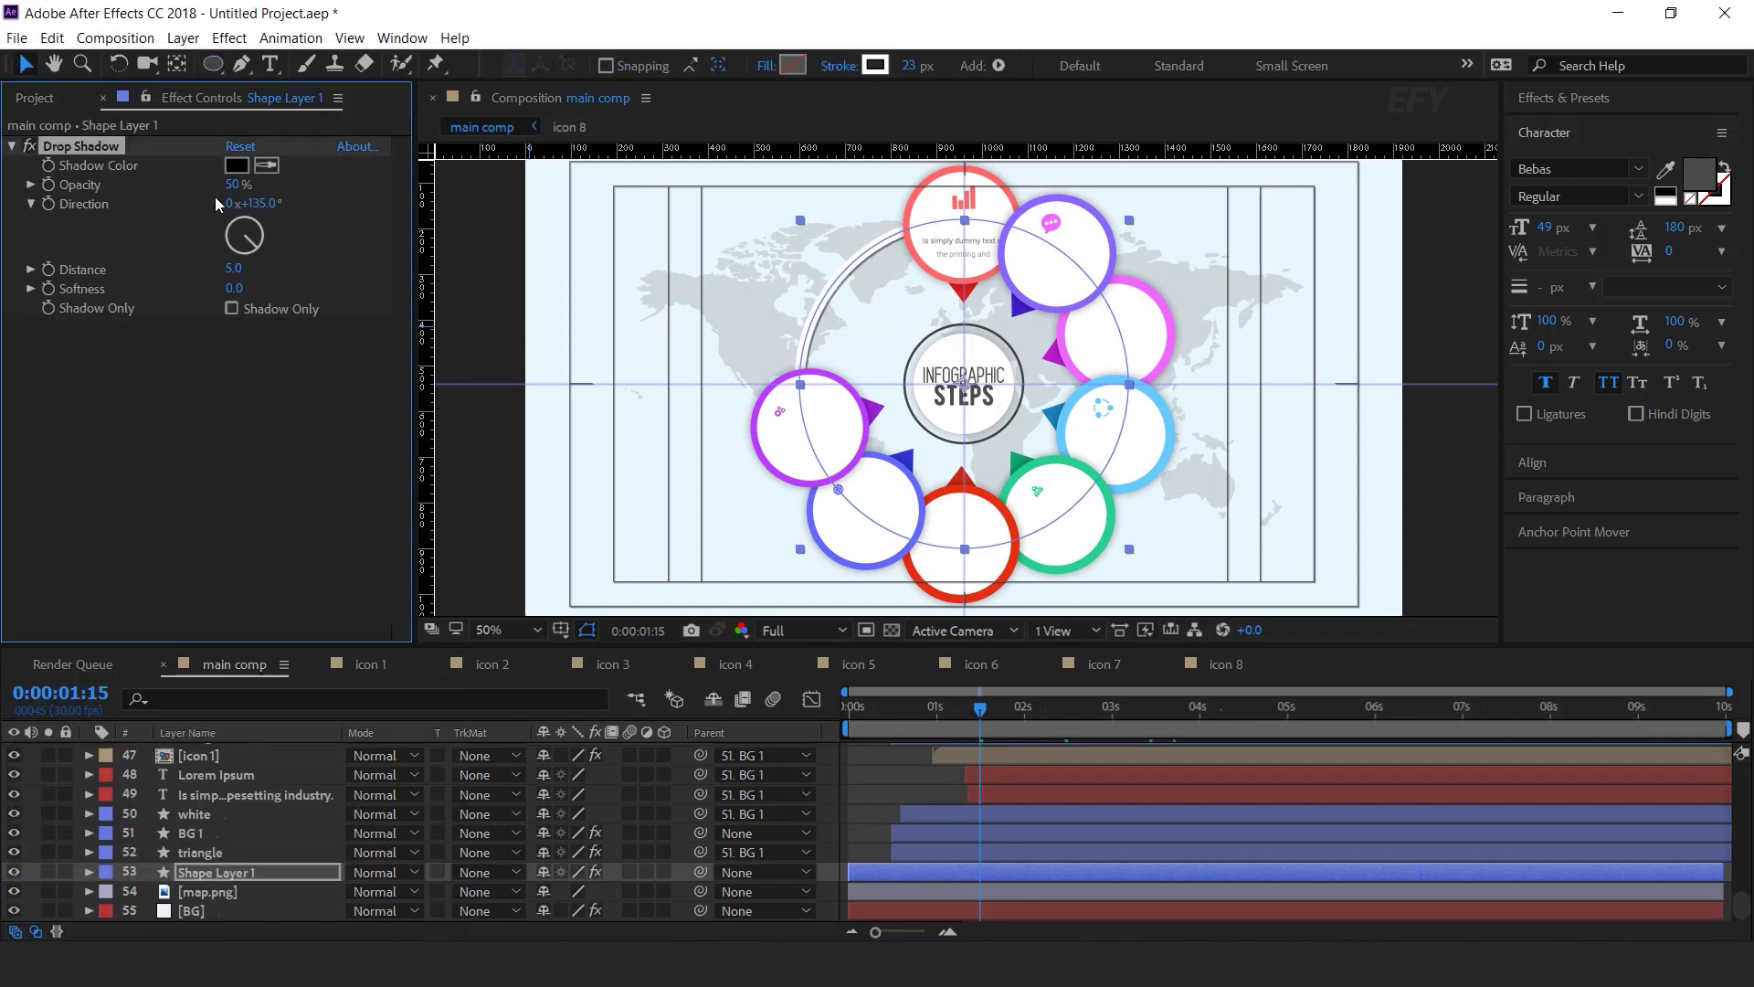
# - Set the ring's drop shadow to softness 53, distance 0 and opacity 28%, and check it at 0:00:02:21
pyautogui.moveTo(234, 287); pyautogui.dragTo(259, 289)
pyautogui.click(233, 268)
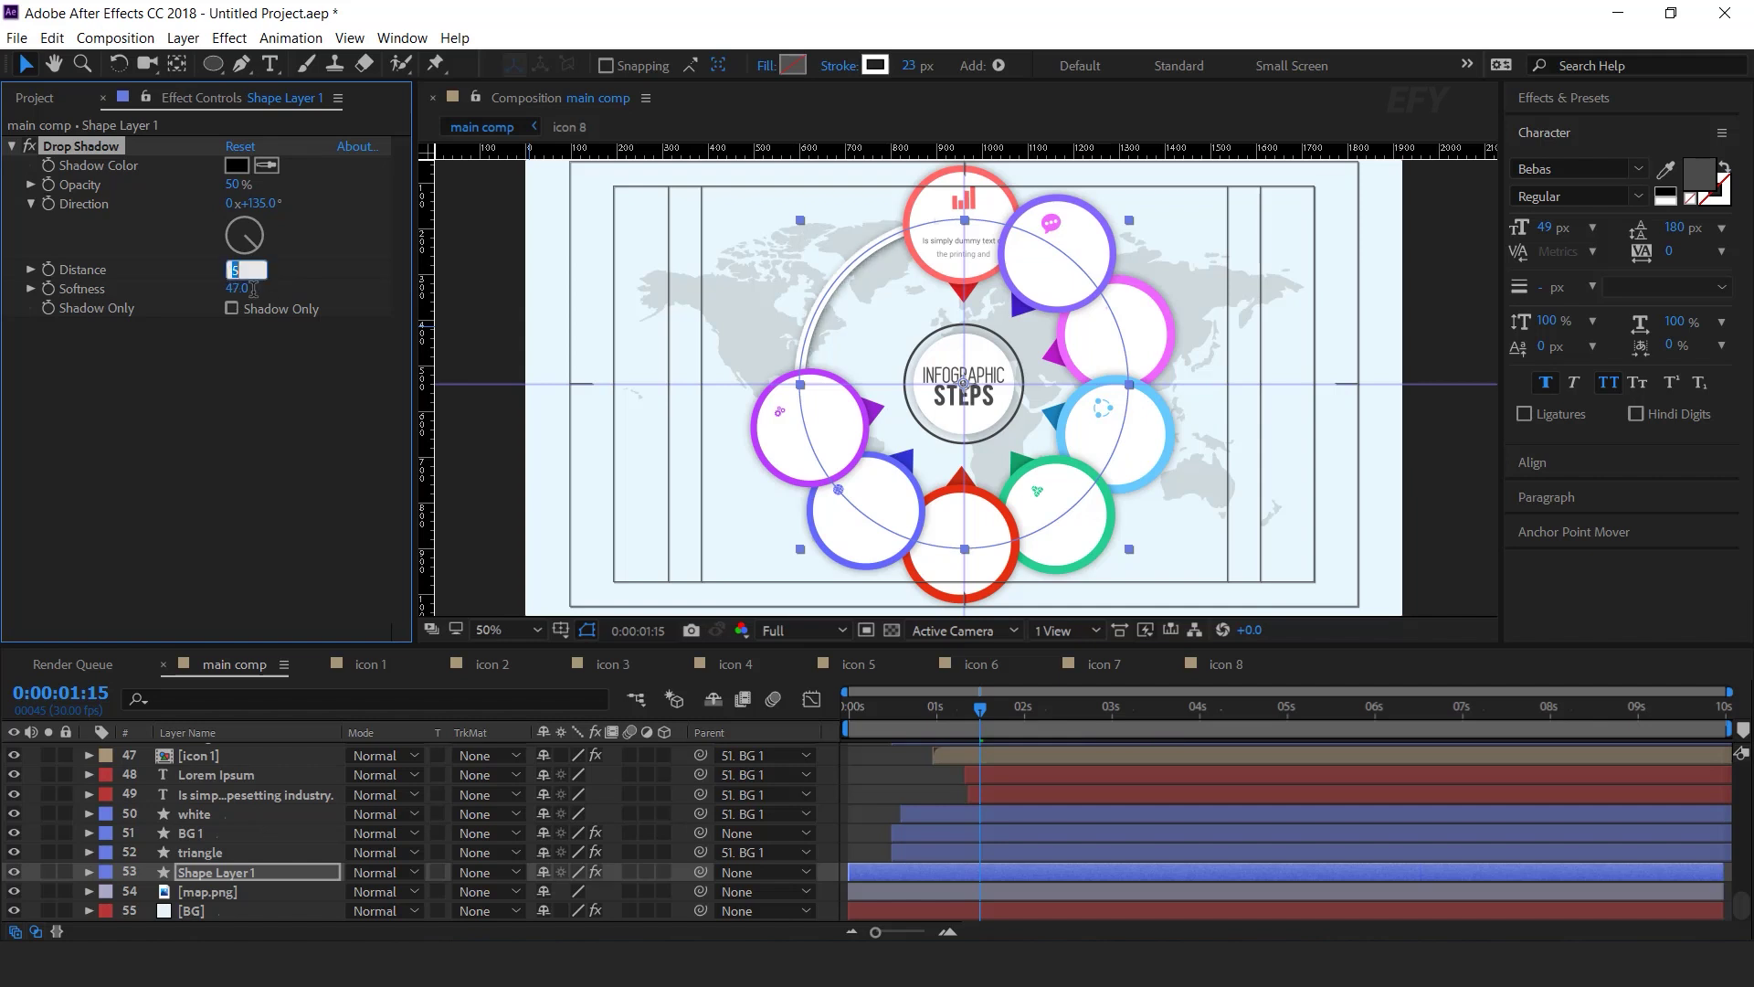
pyautogui.write('0')
pyautogui.press('Return')
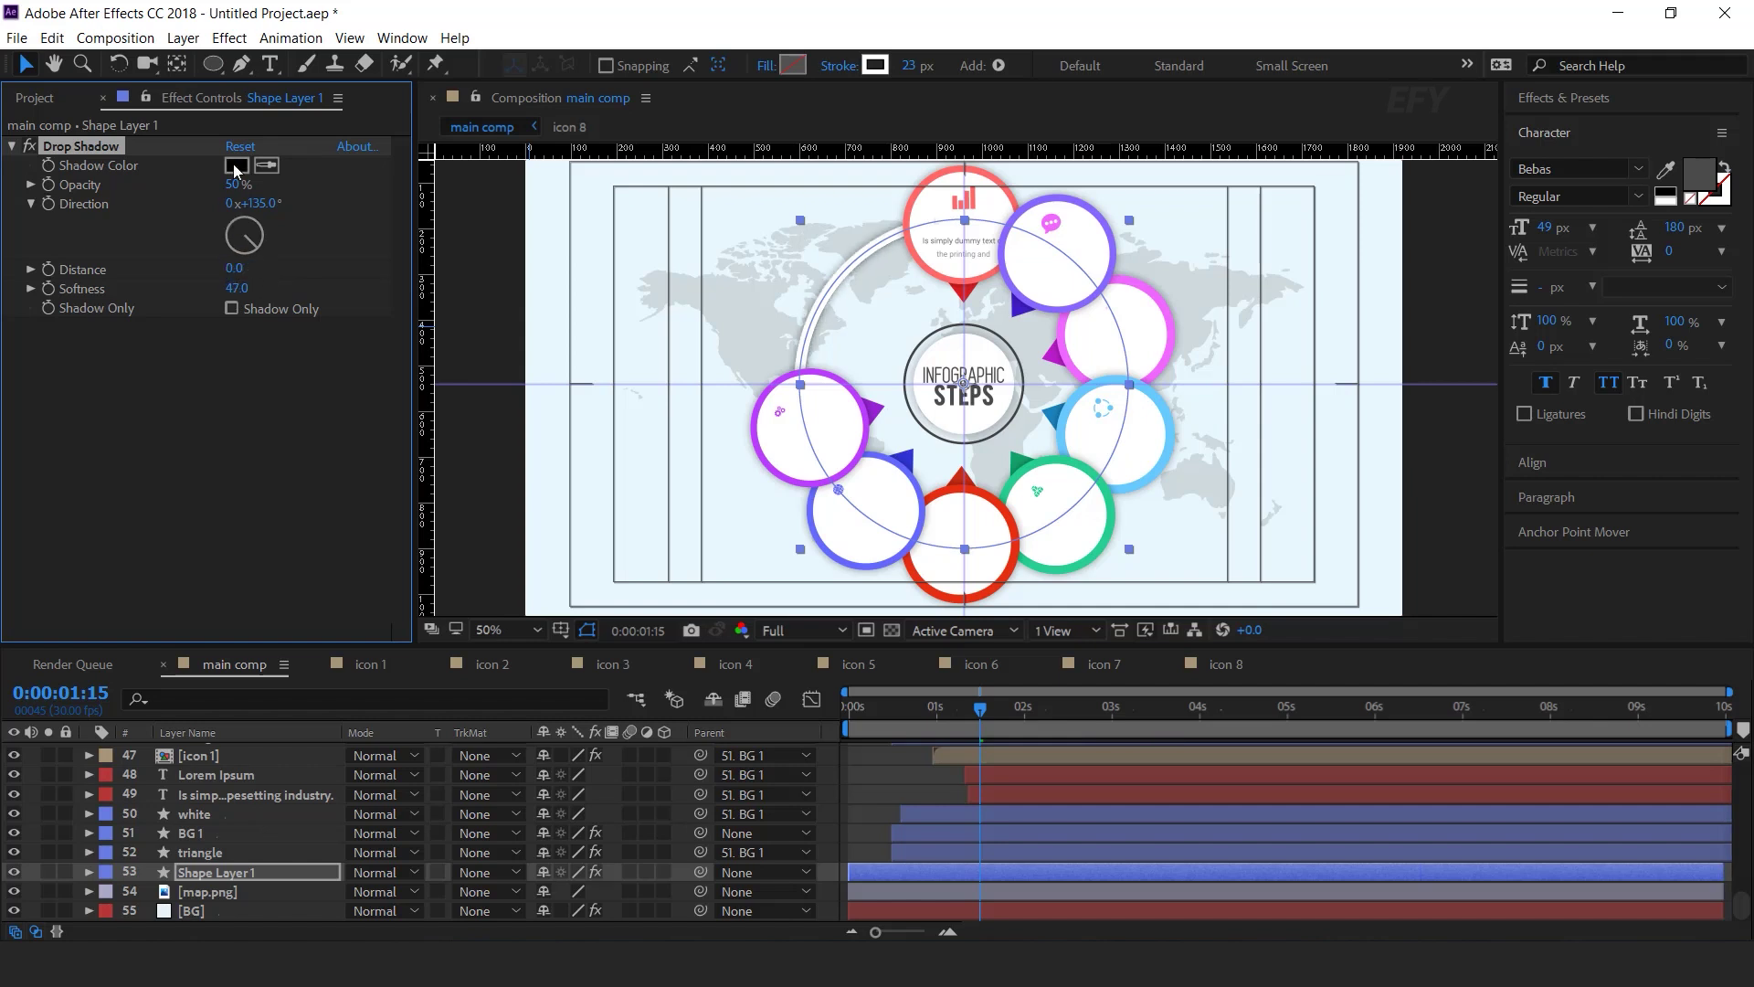
pyautogui.moveTo(207, 183); pyautogui.dragTo(191, 178)
pyautogui.click(870, 836)
pyautogui.moveTo(882, 716); pyautogui.dragTo(1083, 716)
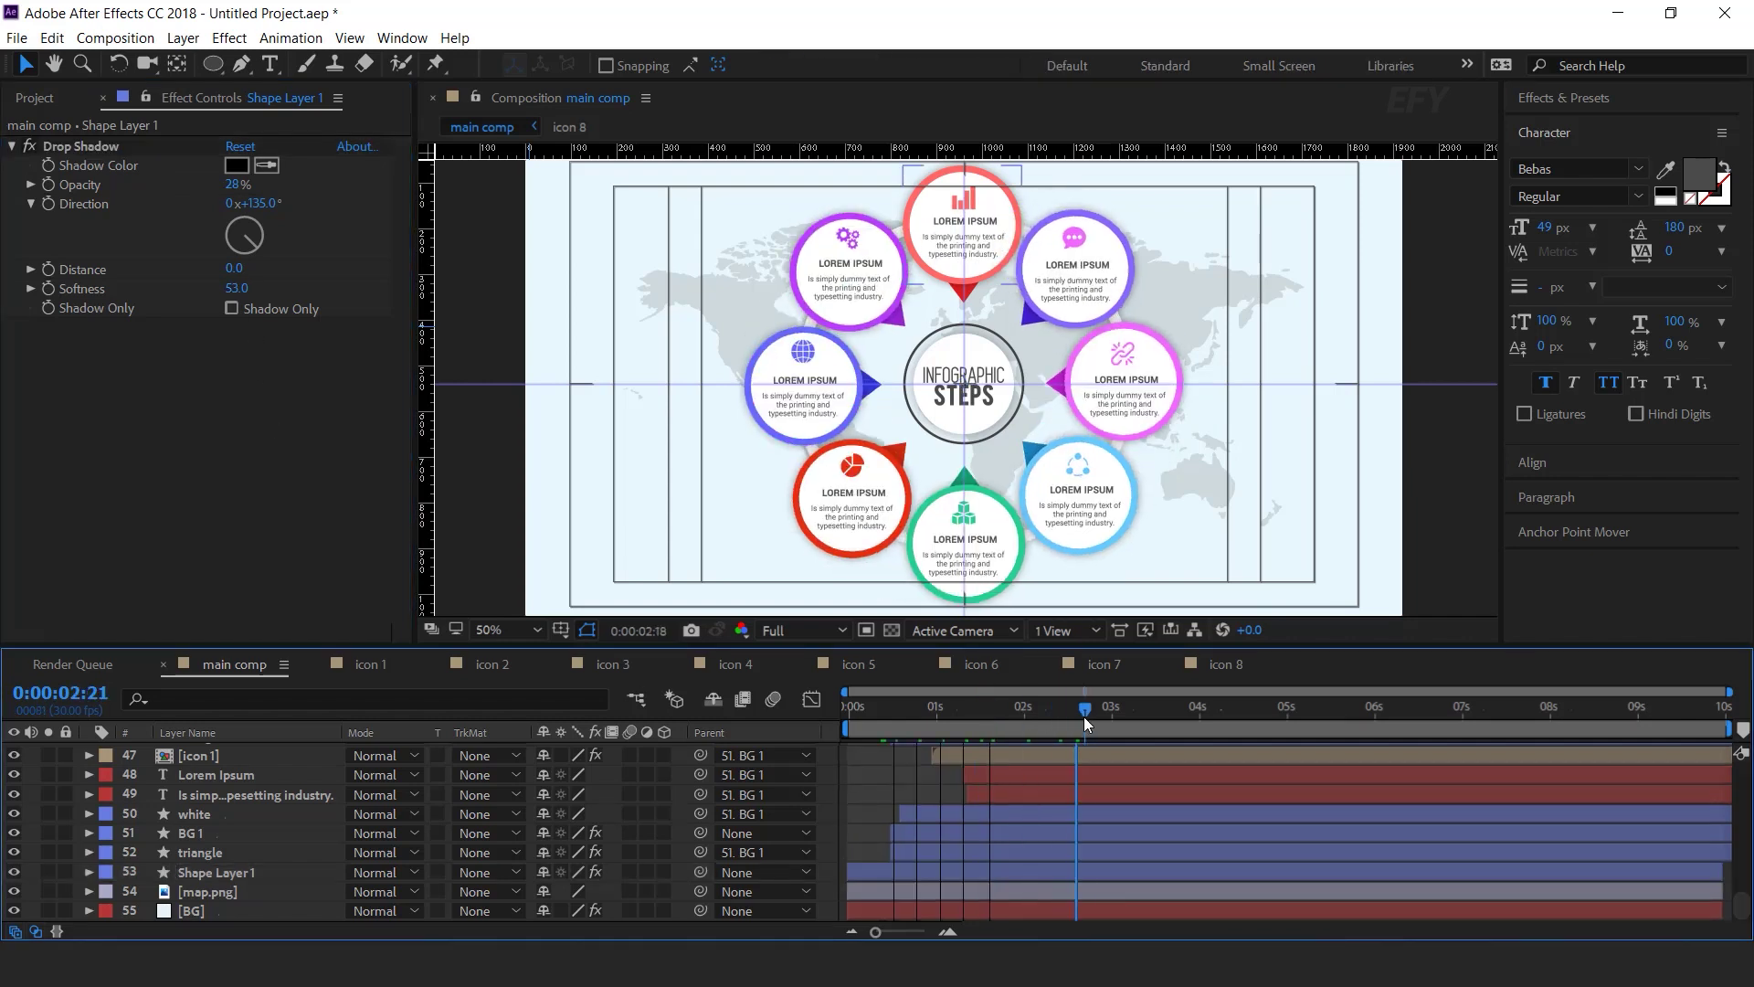
# - Add Trim Paths to the ring's shape layer and expand its properties
pyautogui.click(891, 873)
pyautogui.click(89, 872)
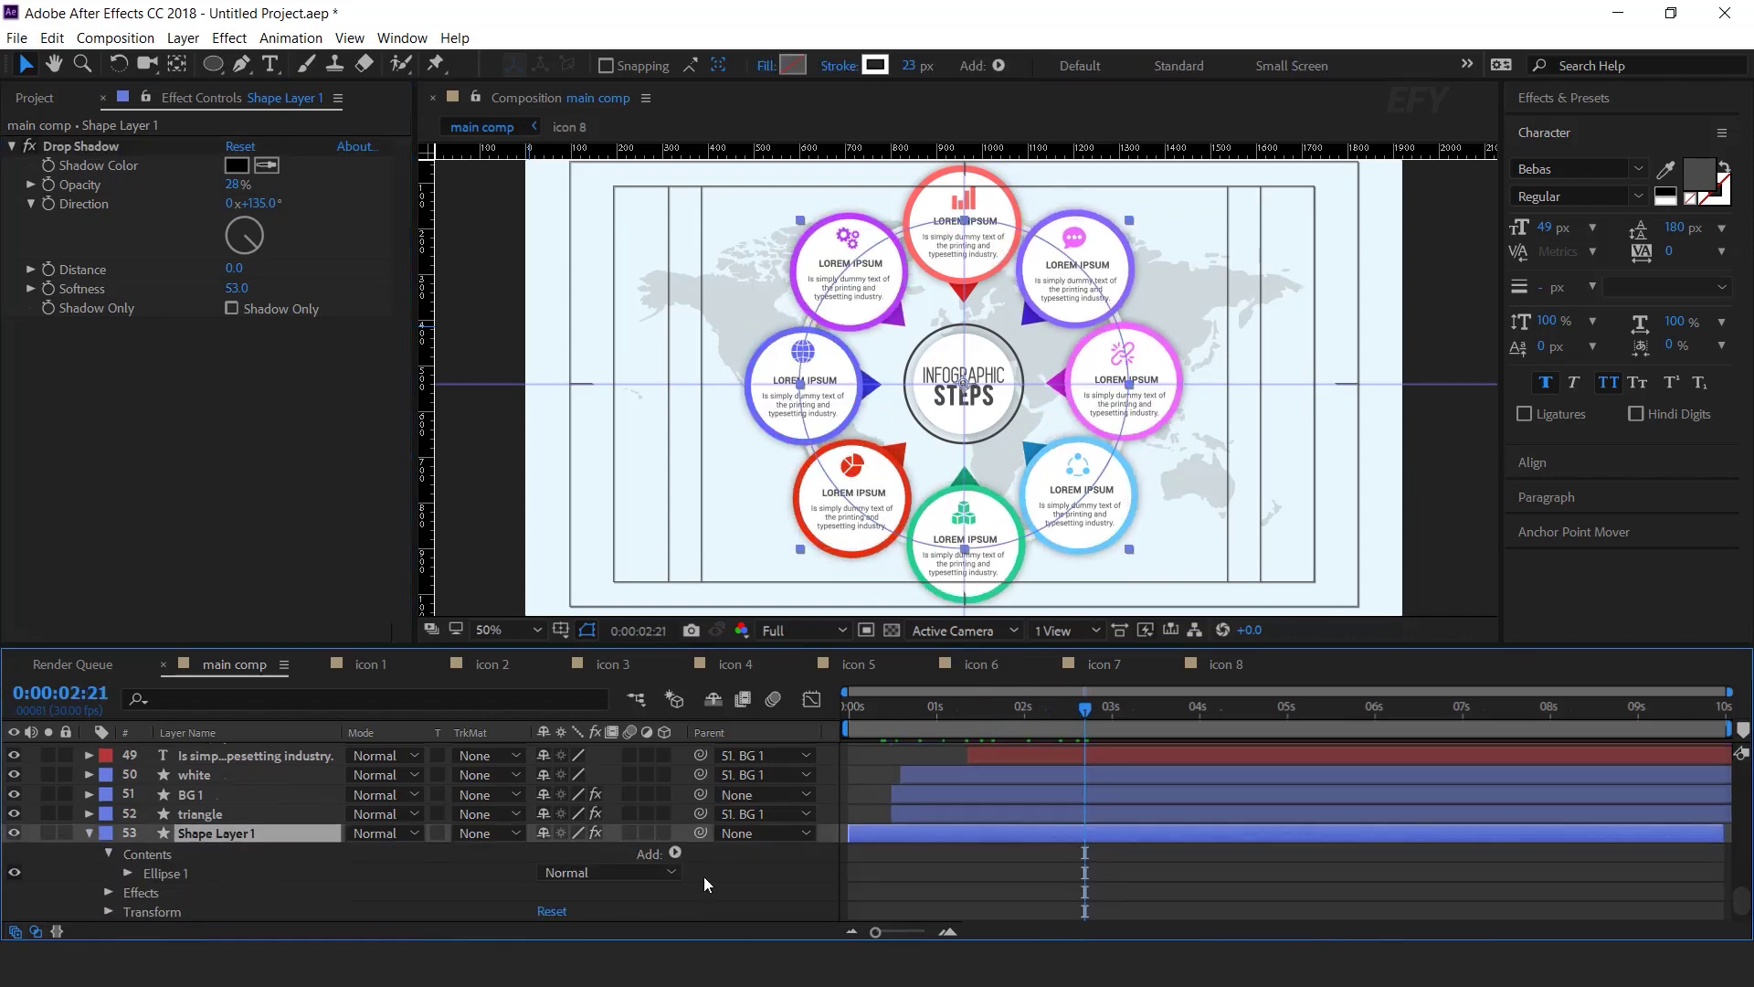
pyautogui.click(674, 853)
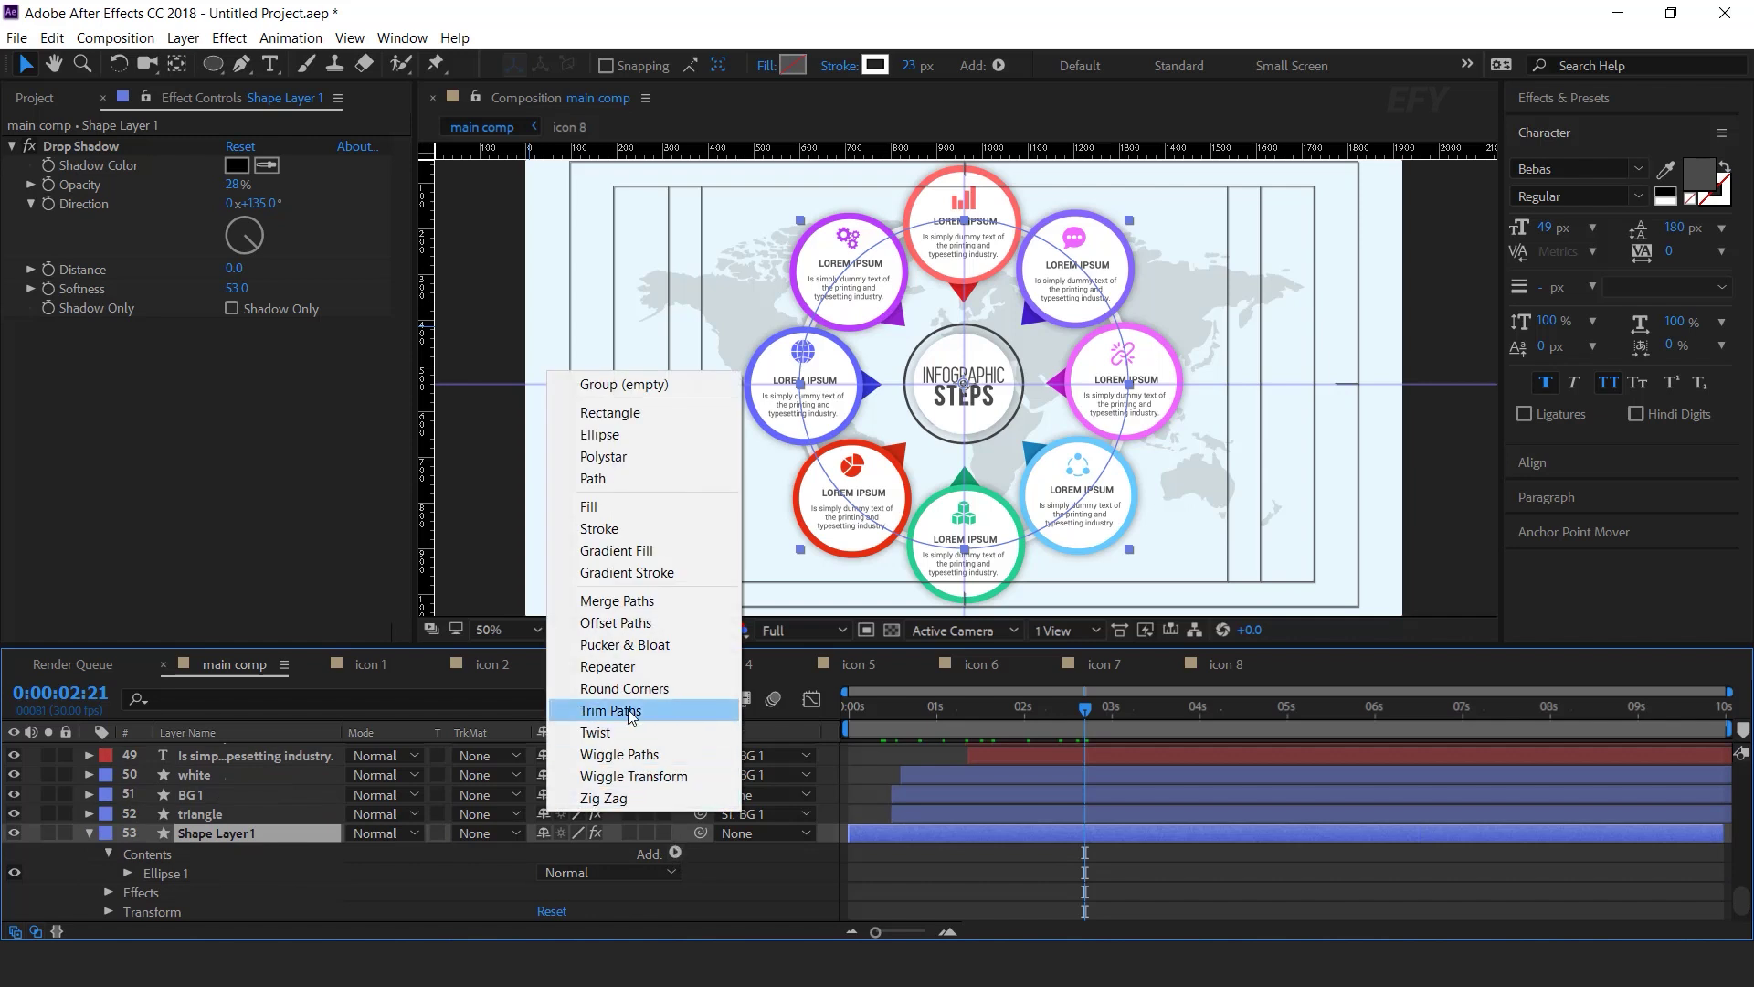
pyautogui.click(590, 712)
pyautogui.scroll(-2, 164, 868)
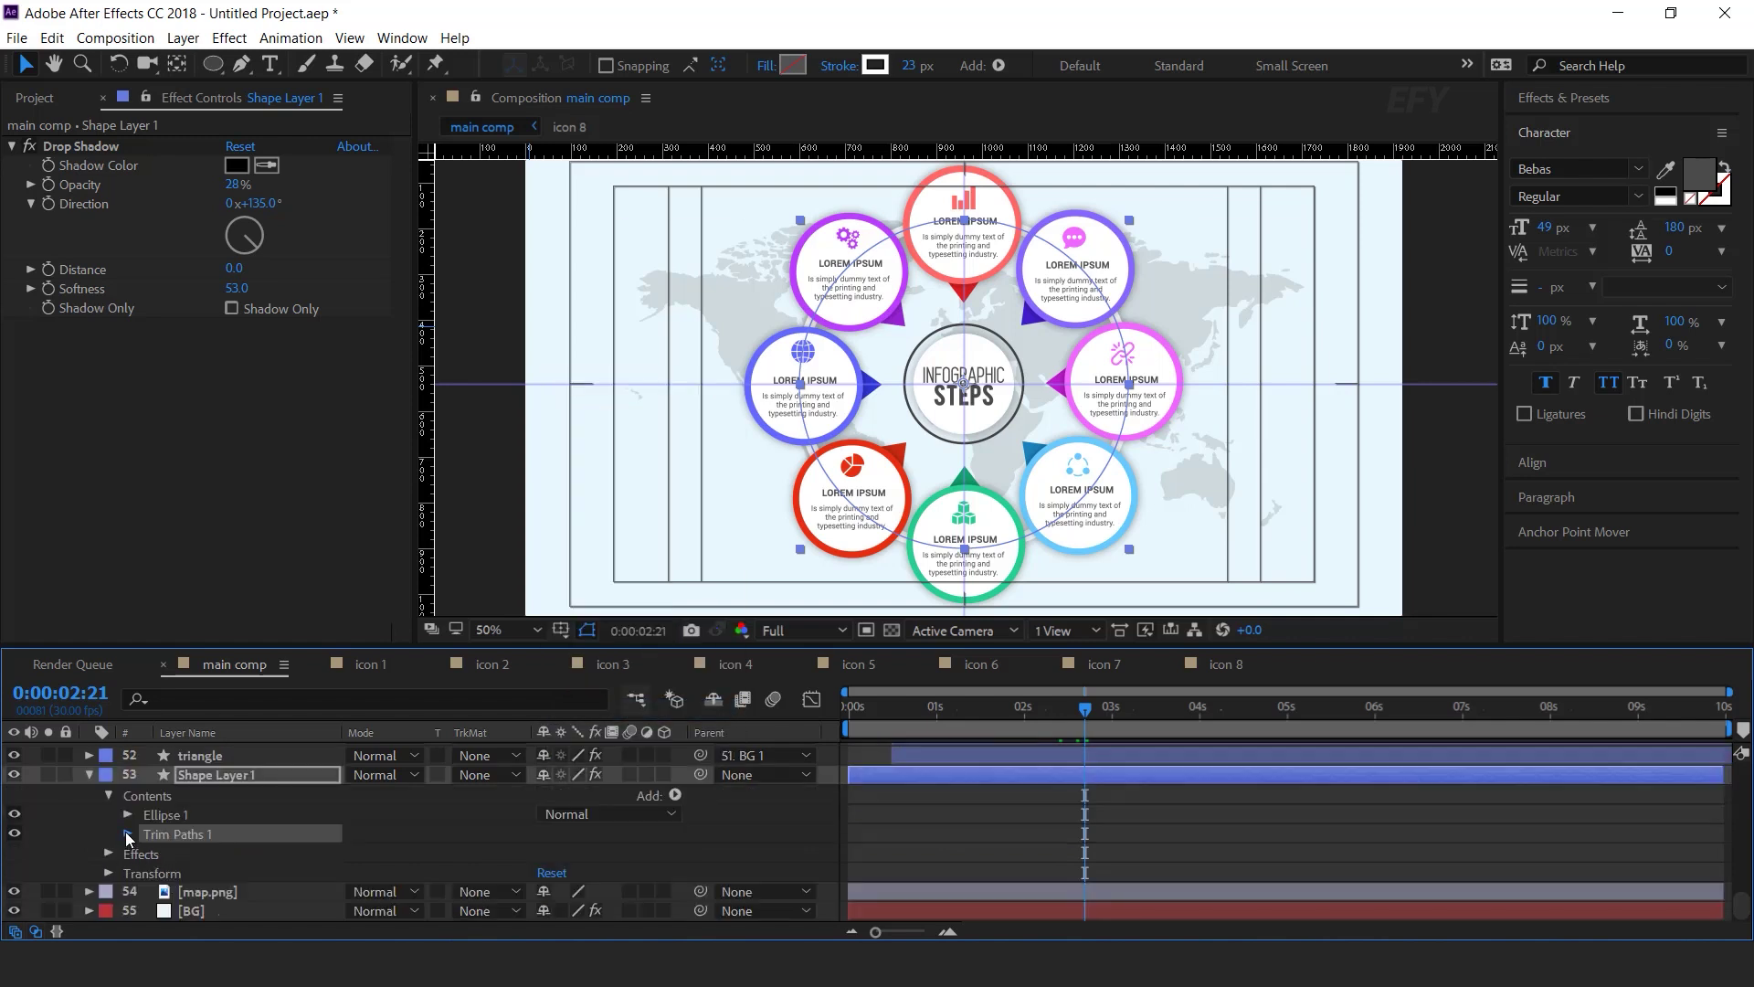
pyautogui.click(128, 834)
pyautogui.scroll(-2, 903, 847)
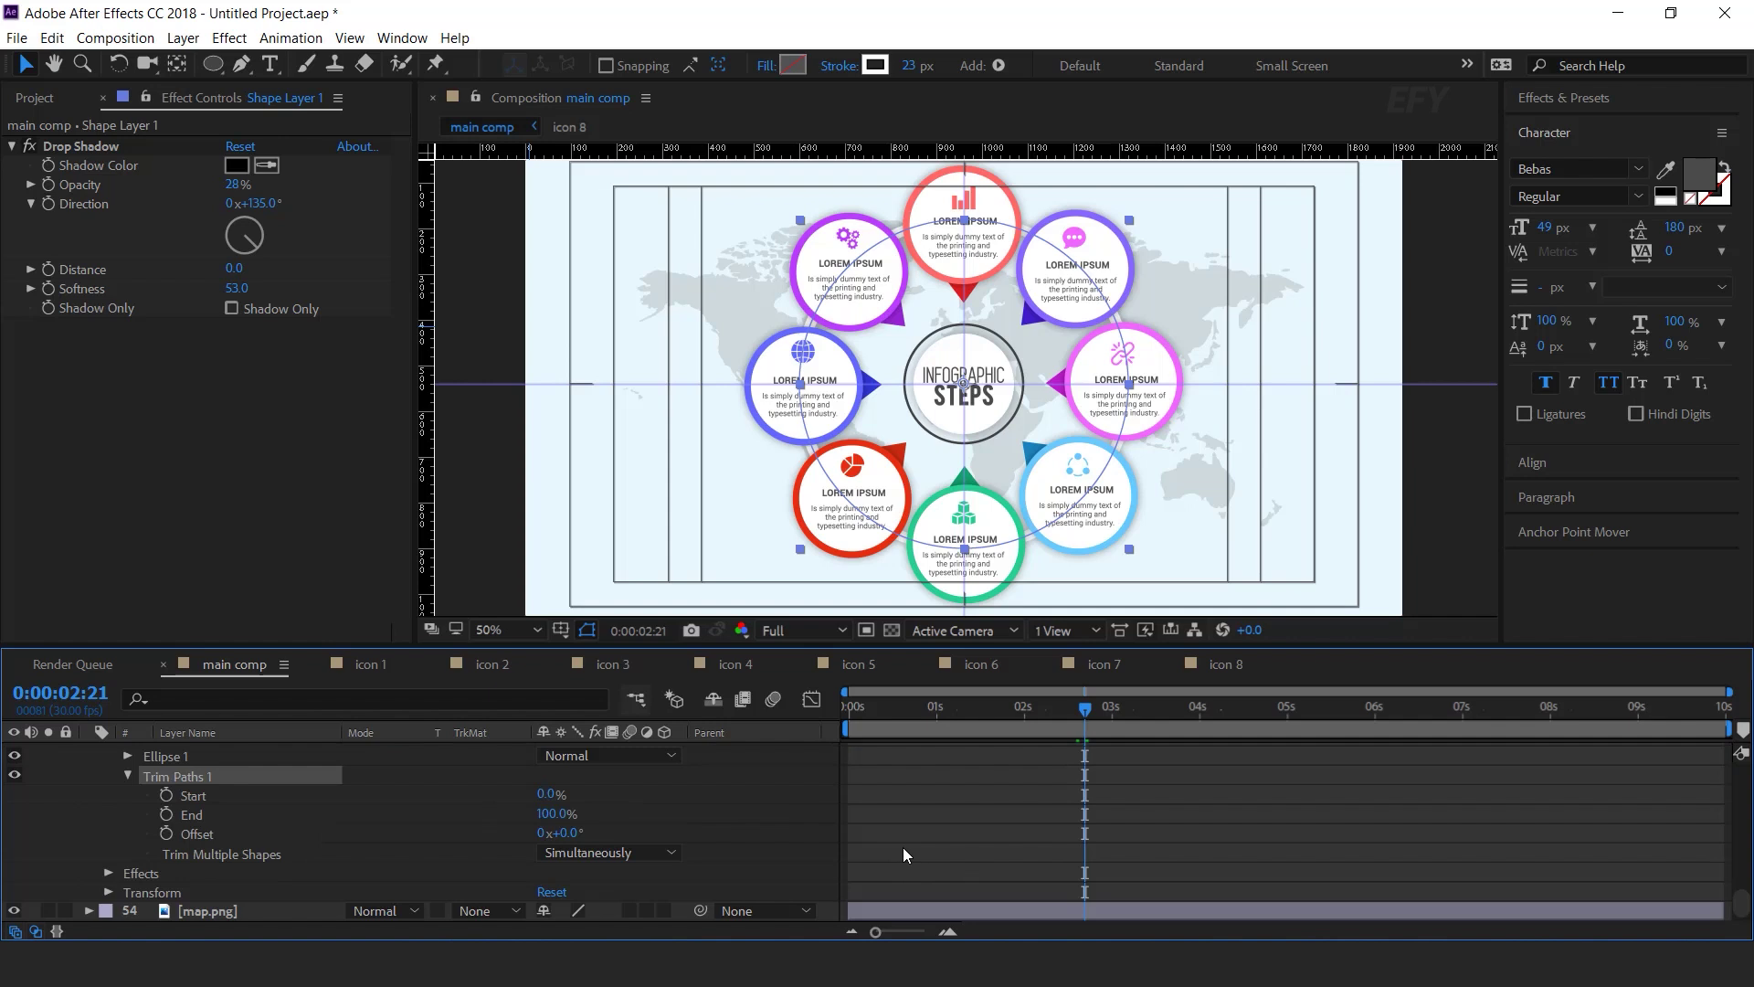
# - Keyframe the ring's Trim Paths End at 0% at 0:00:00:00 and 100% at 0:00:01:29
pyautogui.click(856, 719)
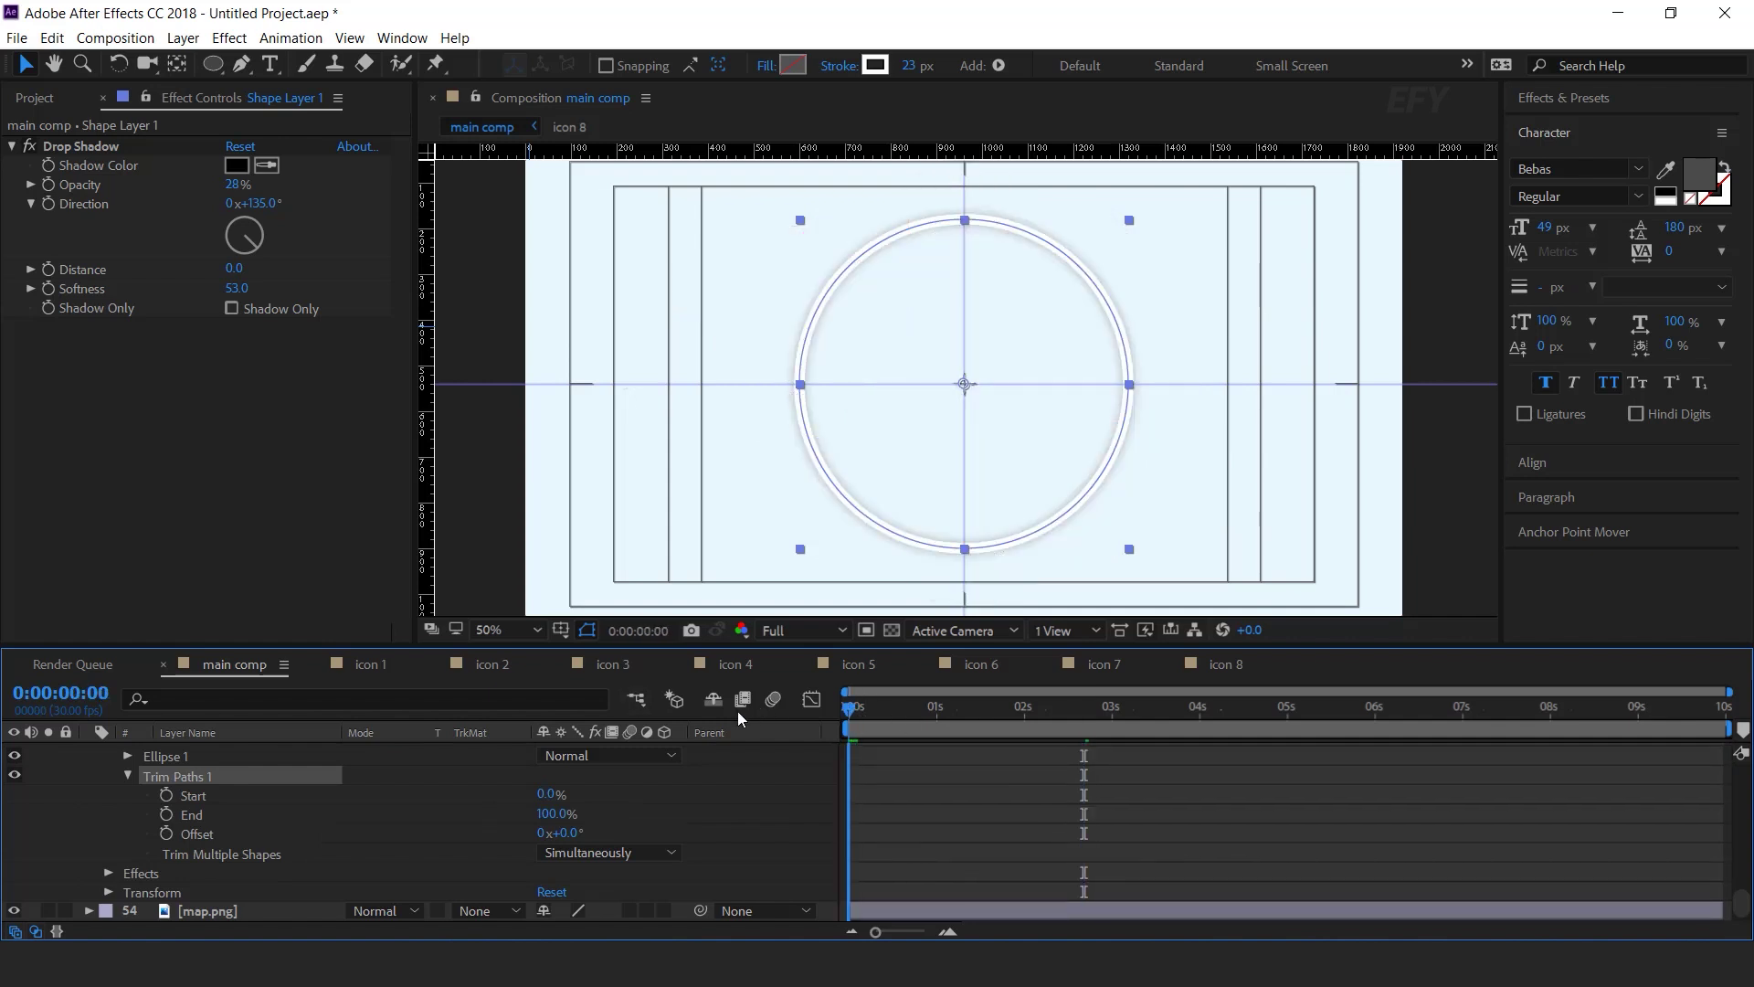
pyautogui.click(168, 815)
pyautogui.moveTo(546, 825); pyautogui.dragTo(345, 816)
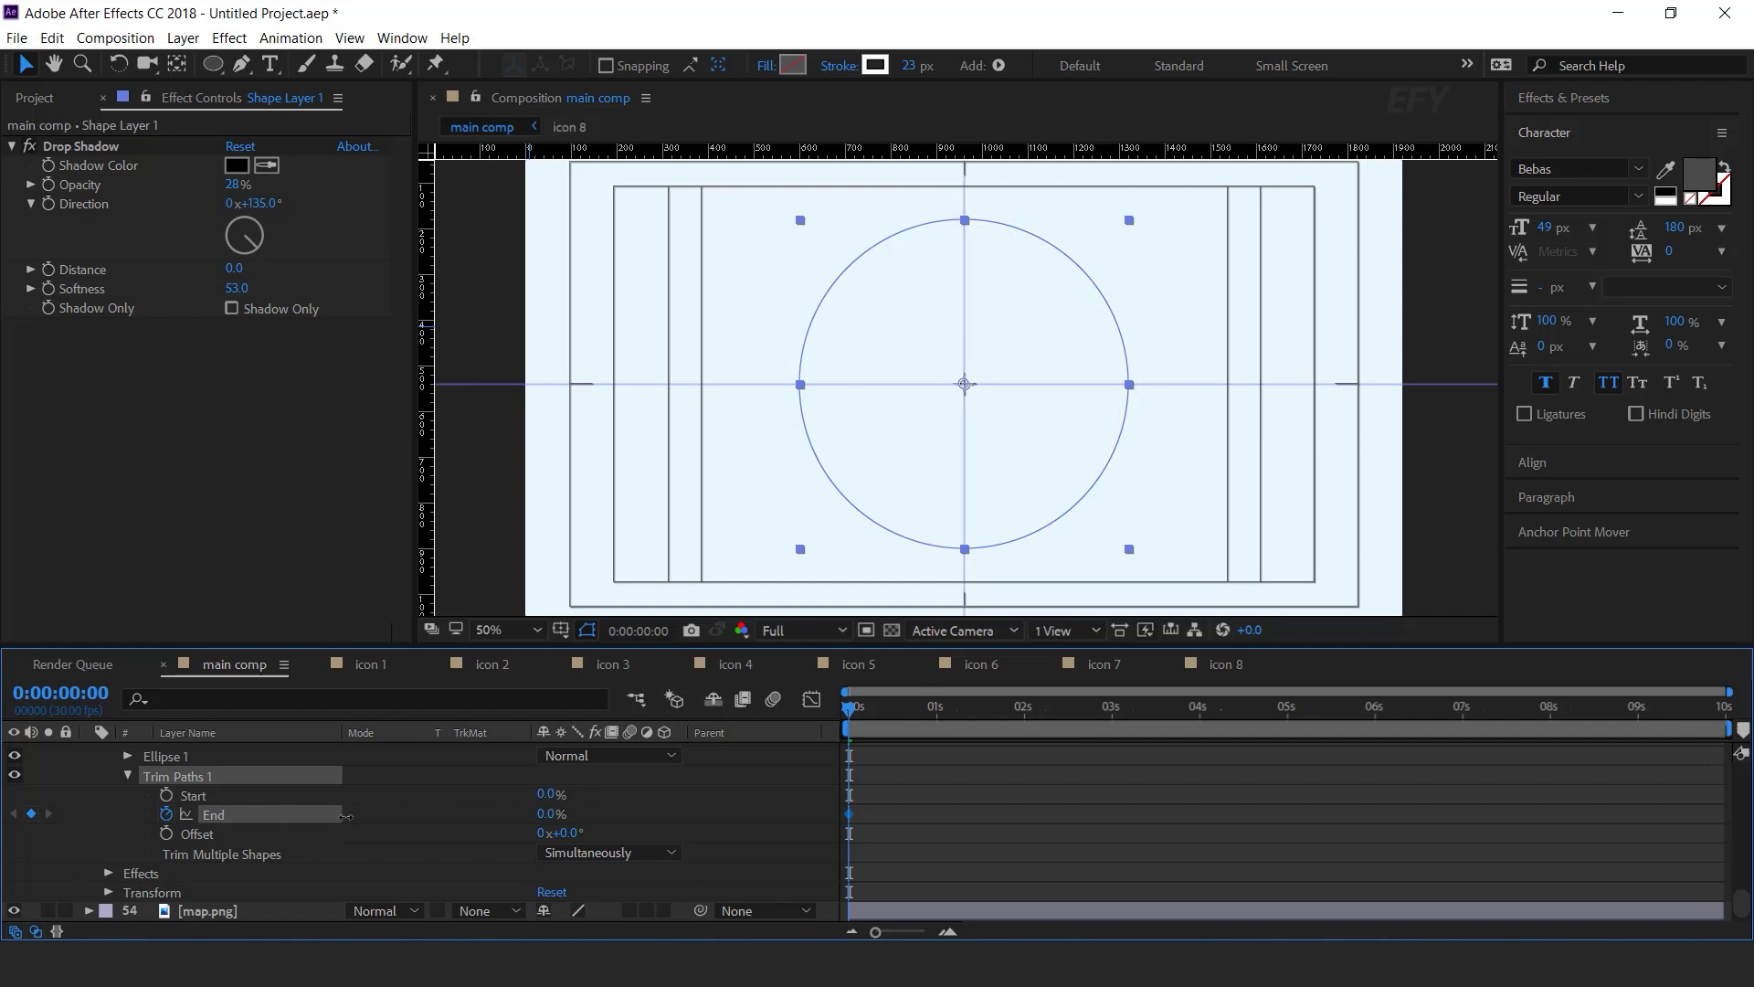
pyautogui.click(1020, 716)
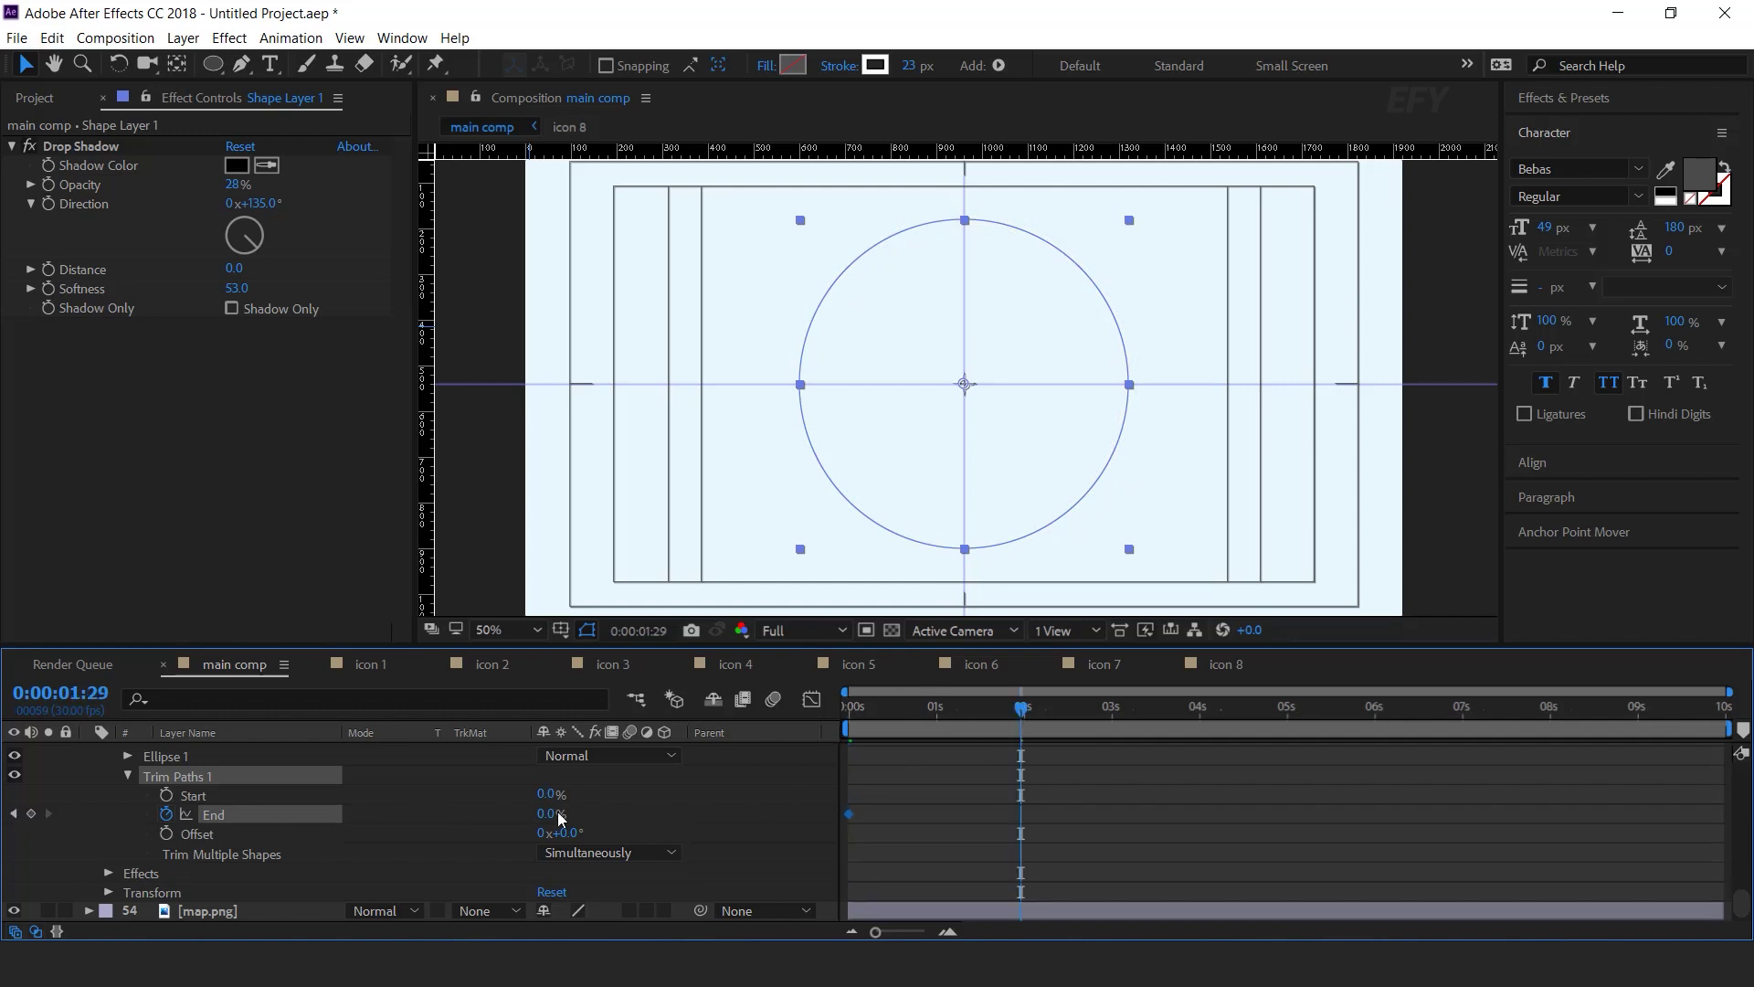
pyautogui.moveTo(549, 823); pyautogui.dragTo(1252, 815)
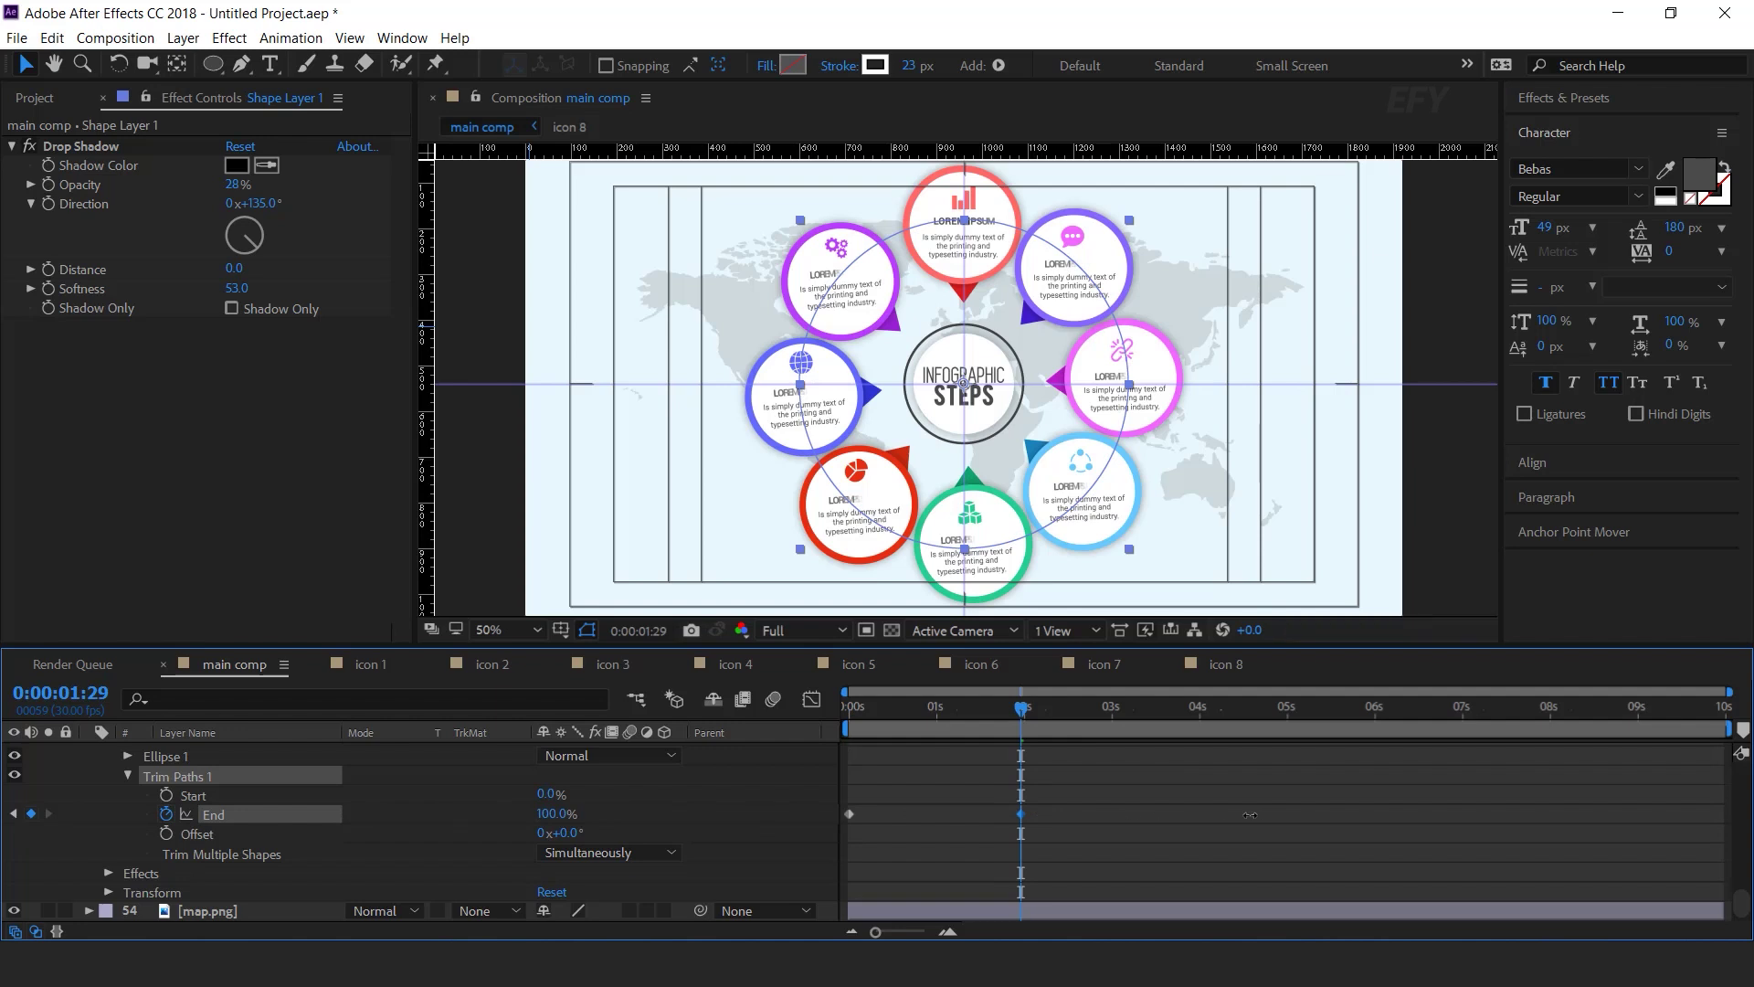
# - Apply Easy Ease to both End keyframes, pull the last keyframe's curve handle toward the start, and preview the ring from the beginning
pyautogui.moveTo(1075, 803); pyautogui.dragTo(846, 828)
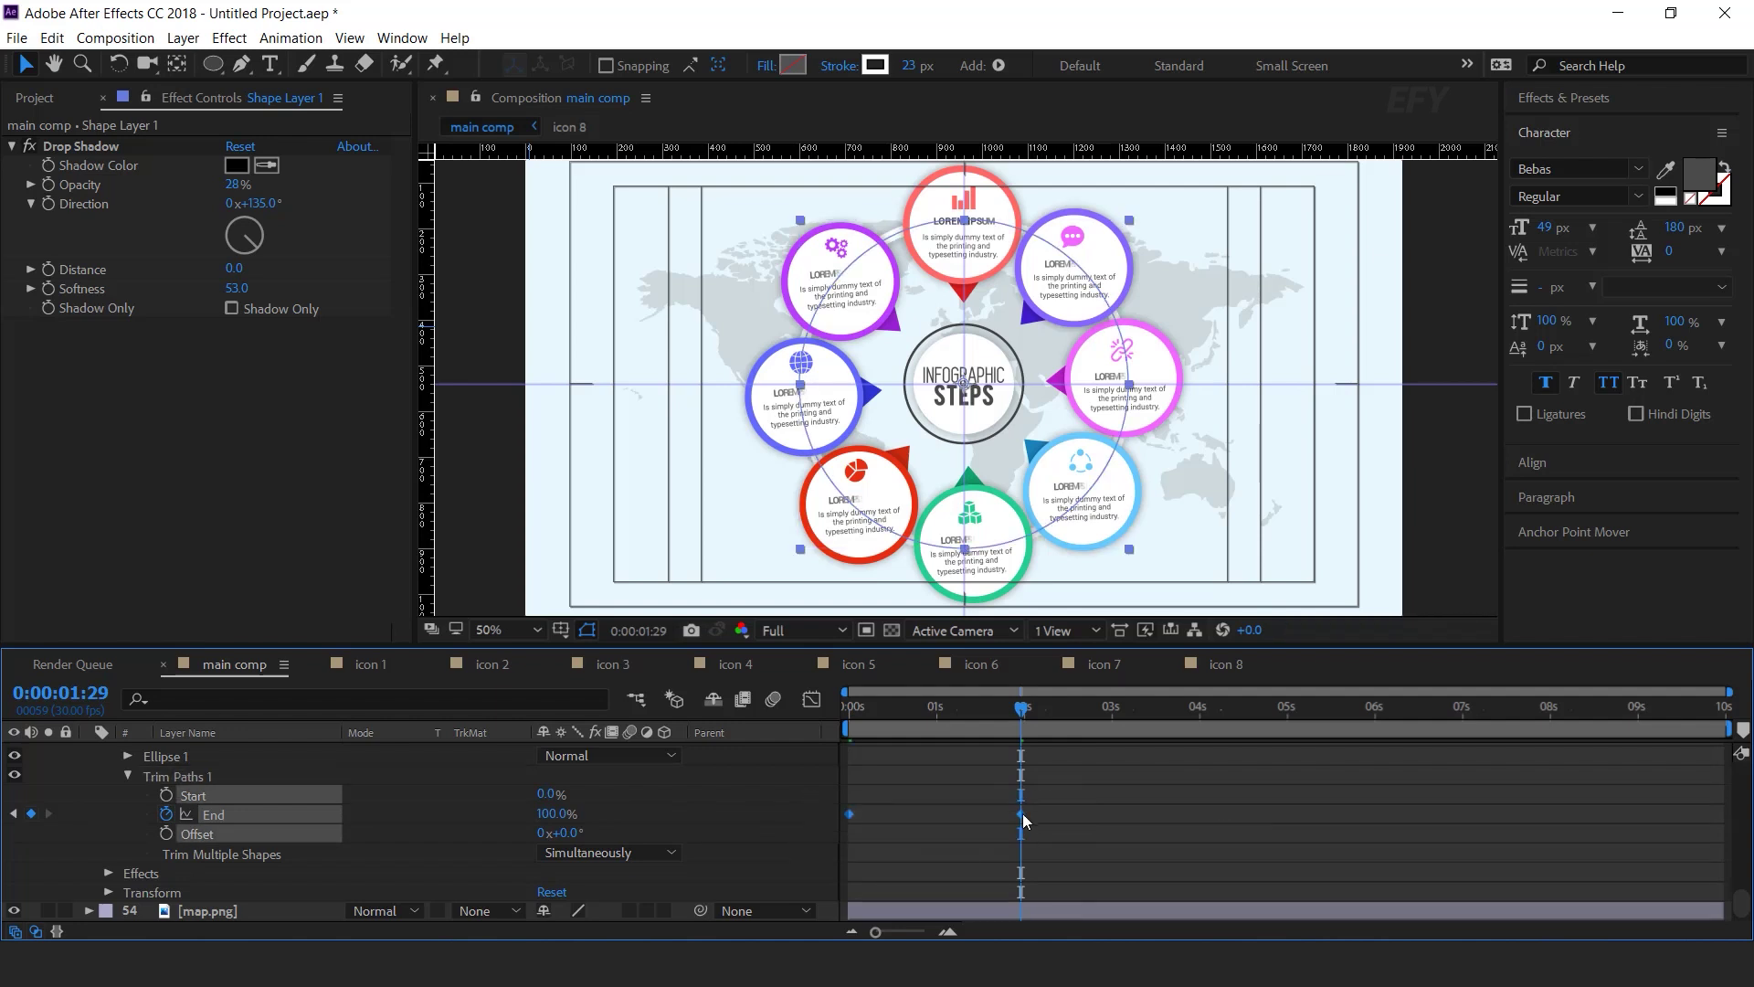
pyautogui.rightClick(1021, 815)
pyautogui.moveTo(1223, 802)
pyautogui.click(1369, 654)
pyautogui.click(809, 701)
pyautogui.click(1020, 874)
pyautogui.moveTo(993, 875); pyautogui.dragTo(950, 877)
pyautogui.click(810, 699)
pyautogui.moveTo(856, 722); pyautogui.dragTo(802, 722)
pyautogui.press('space')
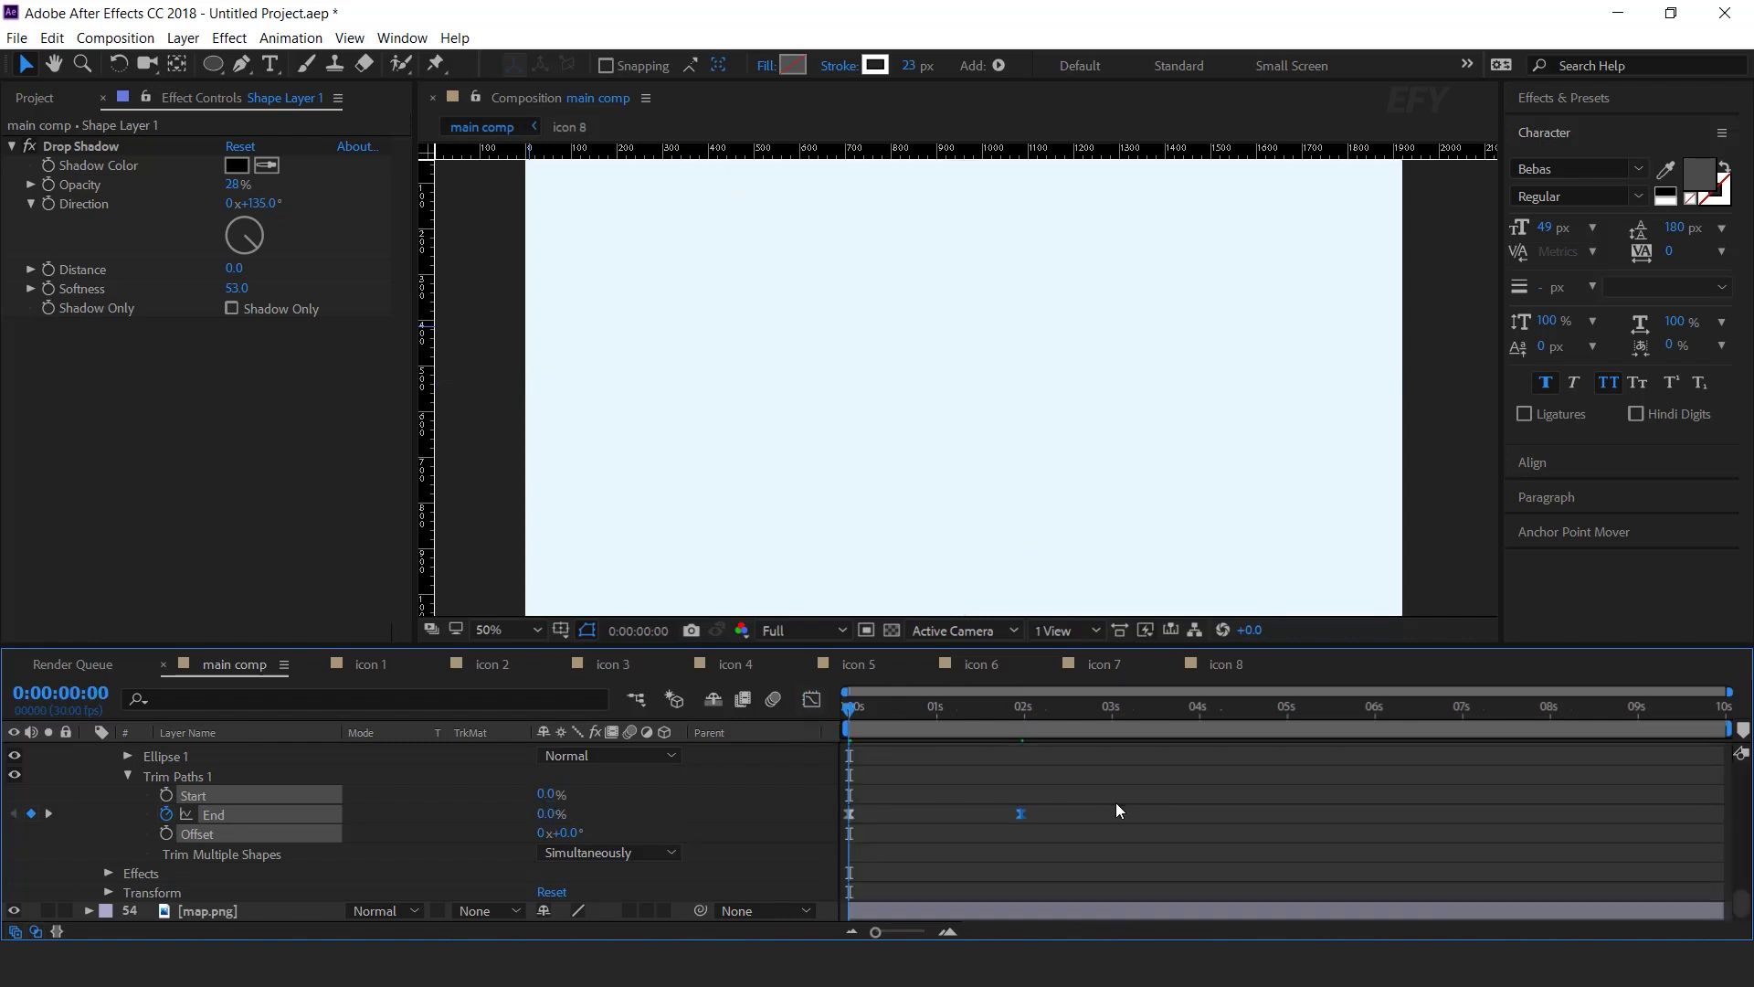
# - Delay the ring's shape layer so it starts at about 0:00:00:20, just after the white layer begins
pyautogui.click(1003, 710)
pyautogui.click(1025, 715)
pyautogui.scroll(3, 914, 841)
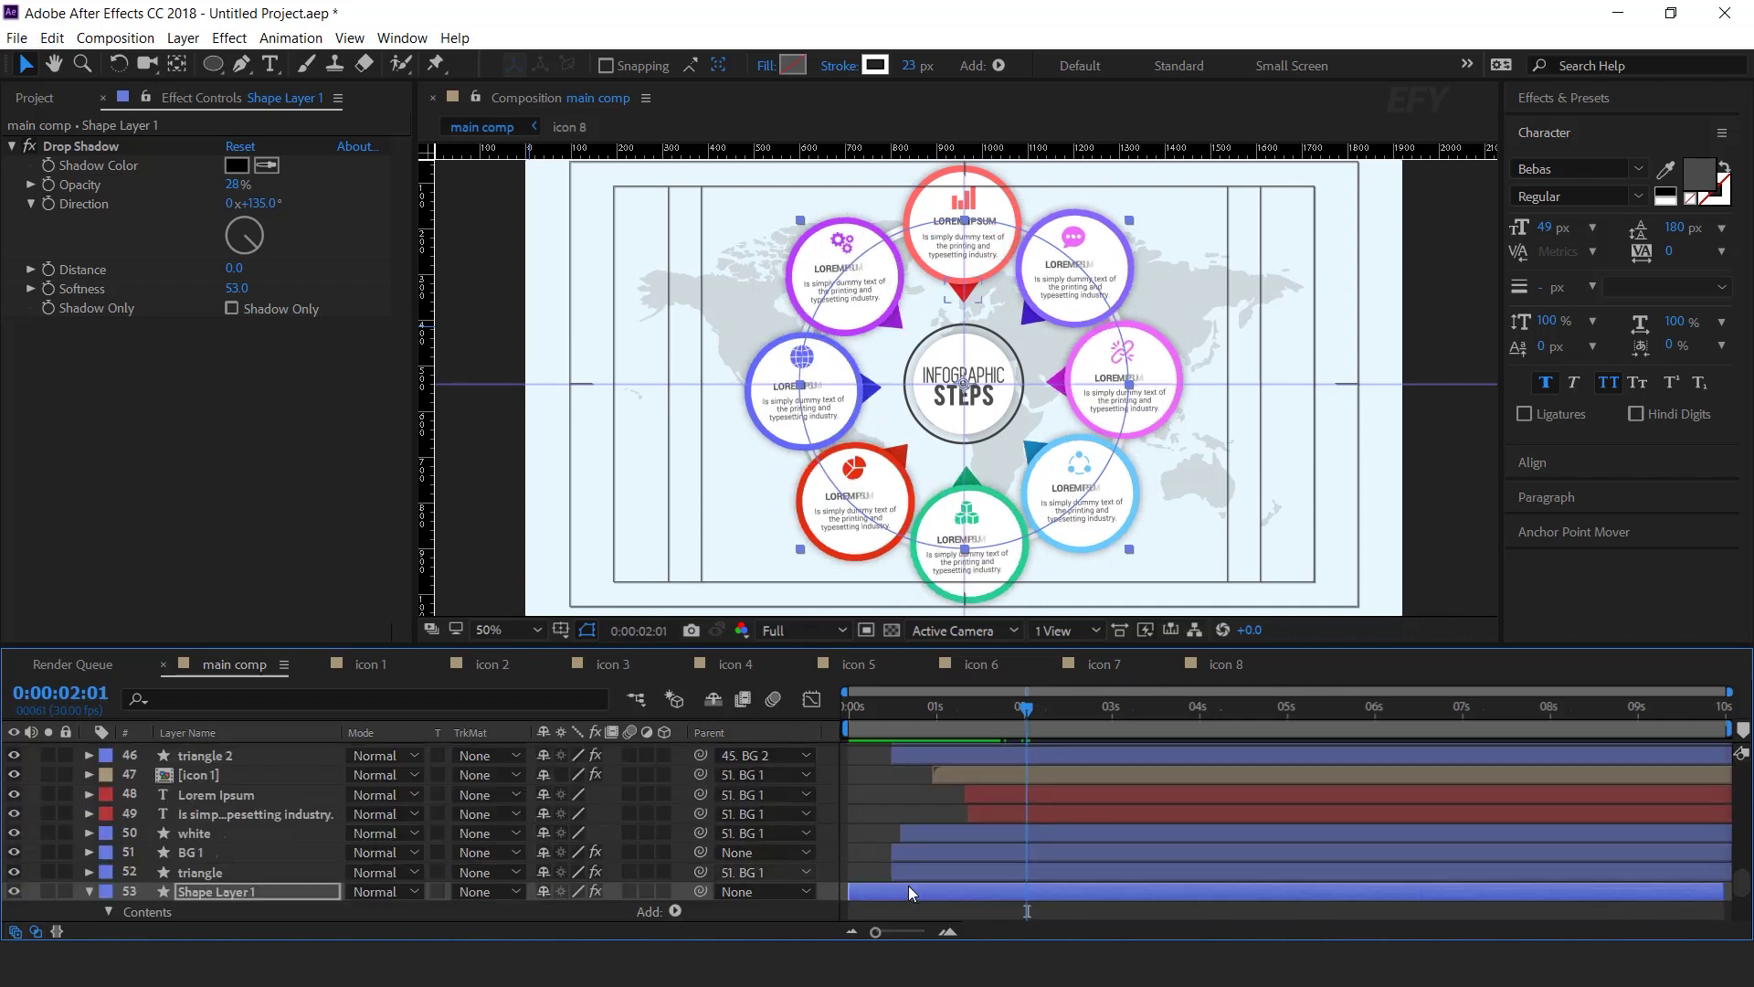
pyautogui.moveTo(911, 892); pyautogui.dragTo(994, 886)
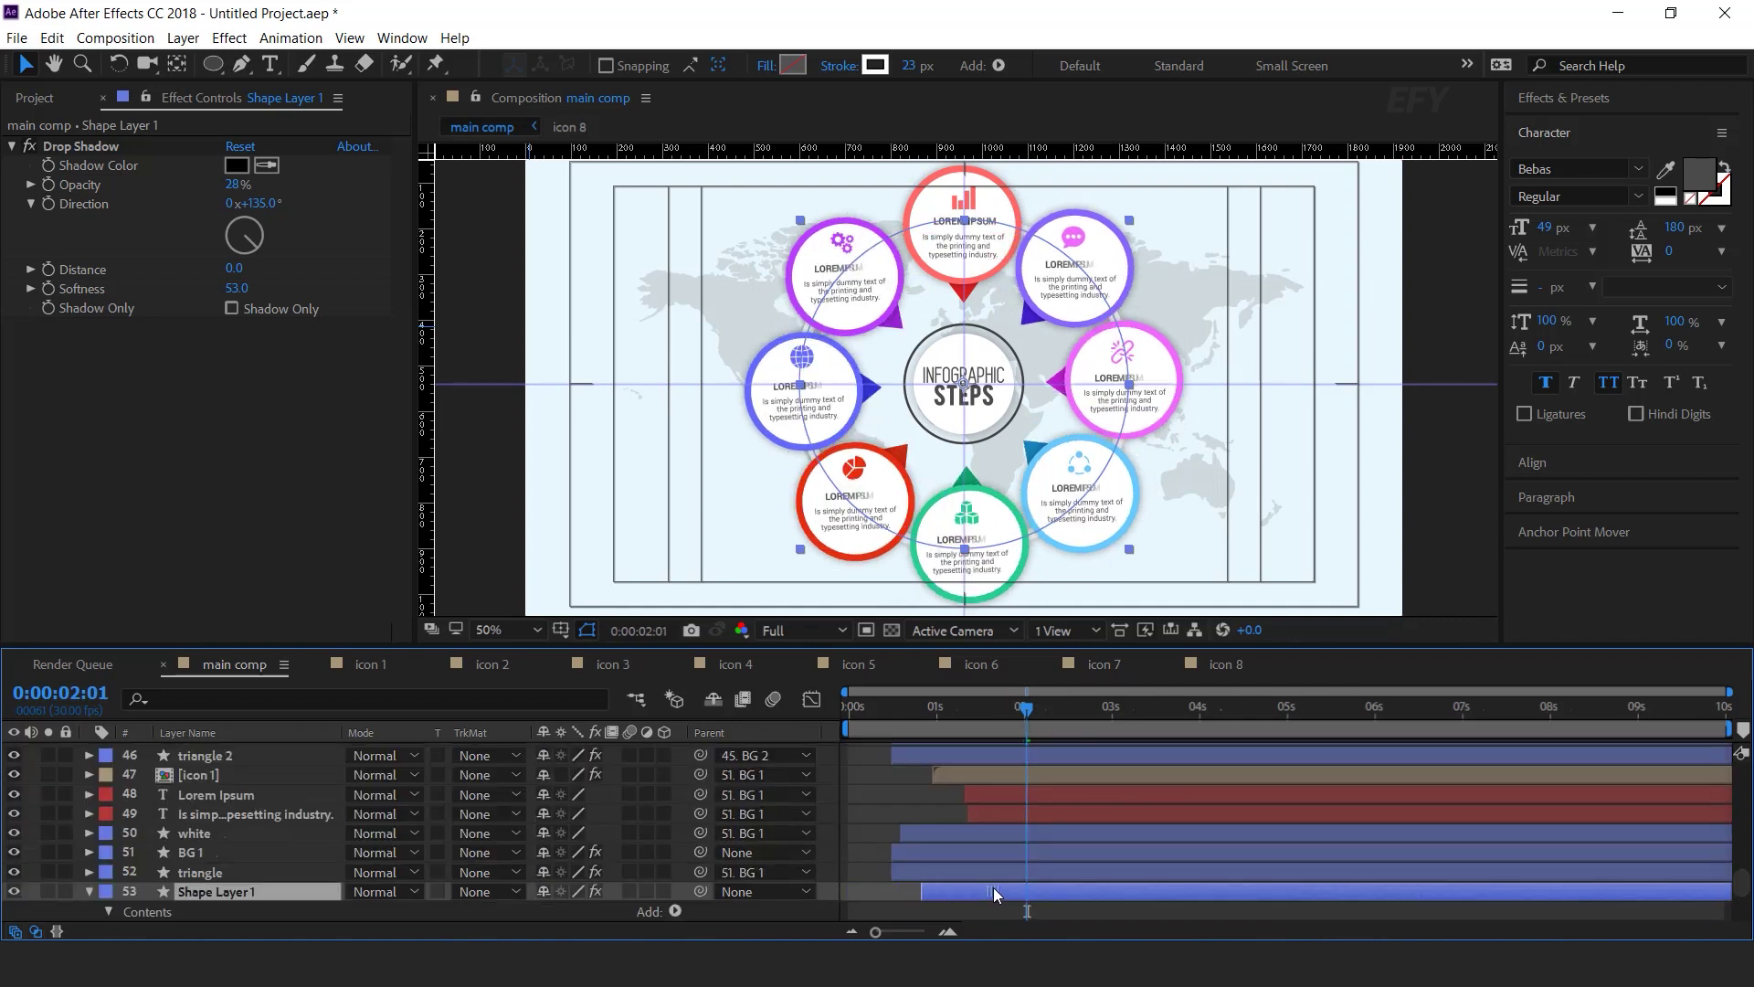
pyautogui.moveTo(880, 715); pyautogui.dragTo(929, 728)
pyautogui.moveTo(952, 885); pyautogui.dragTo(938, 889)
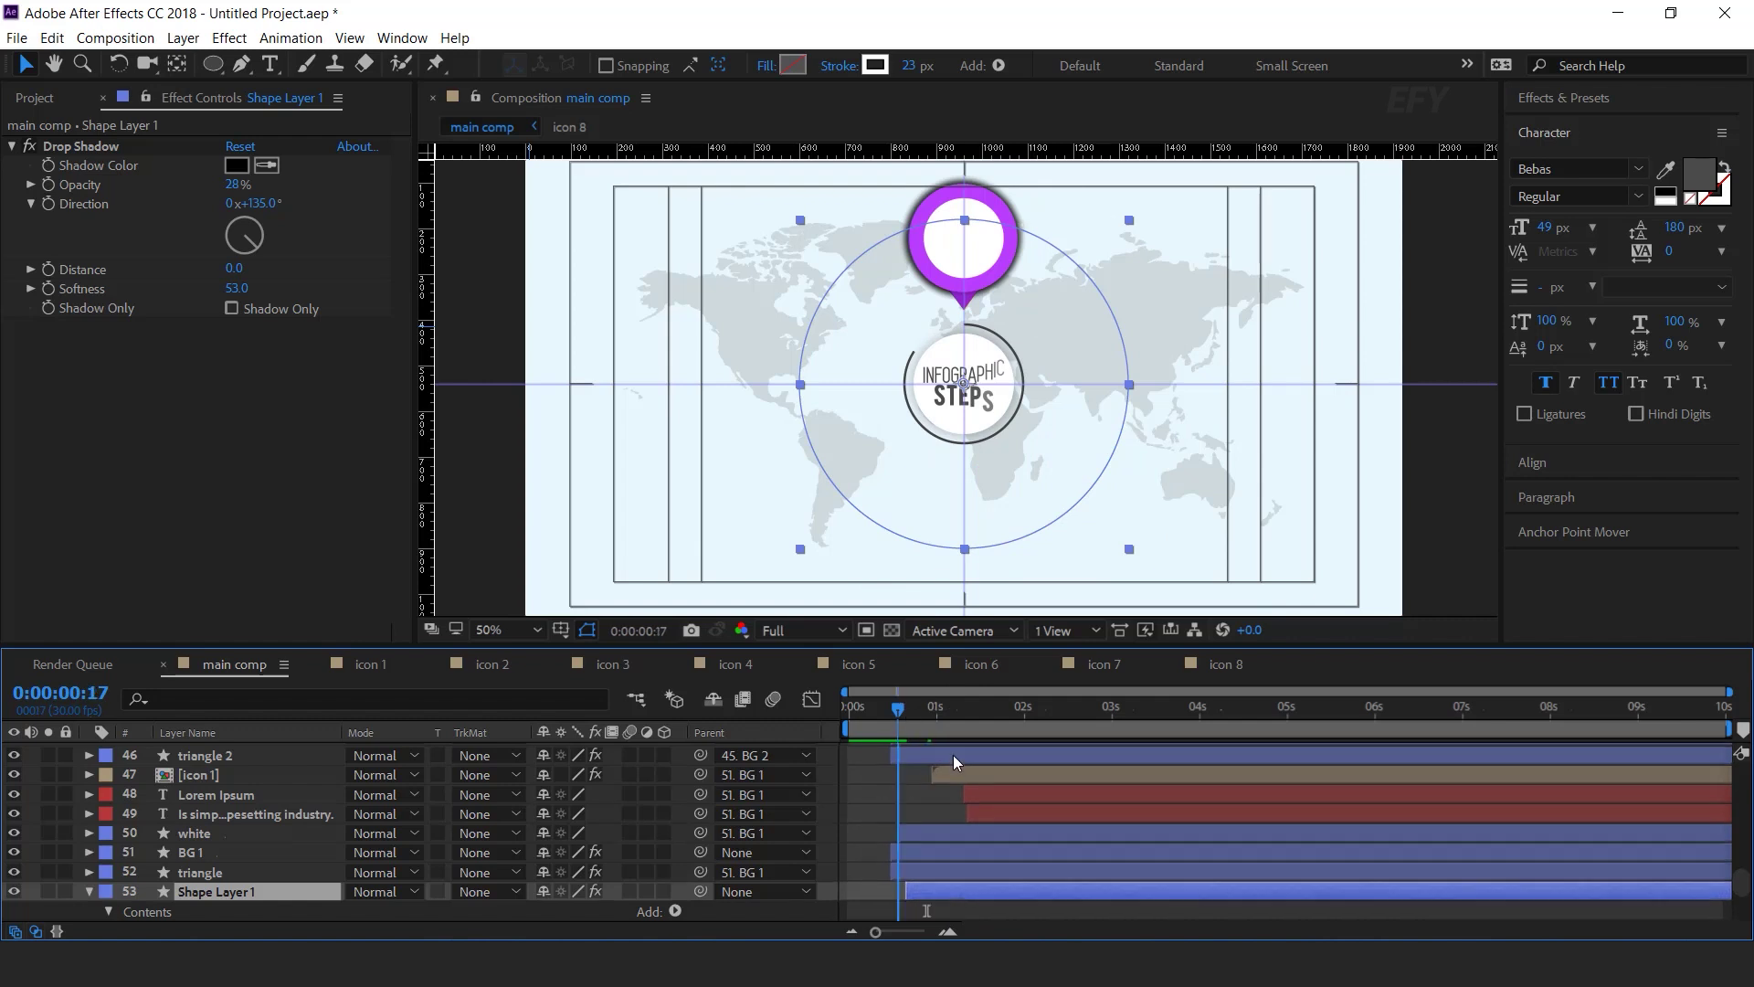
# - Play back the ring and coloured pin animation from the start of the composition to check their timing
pyautogui.press('space')
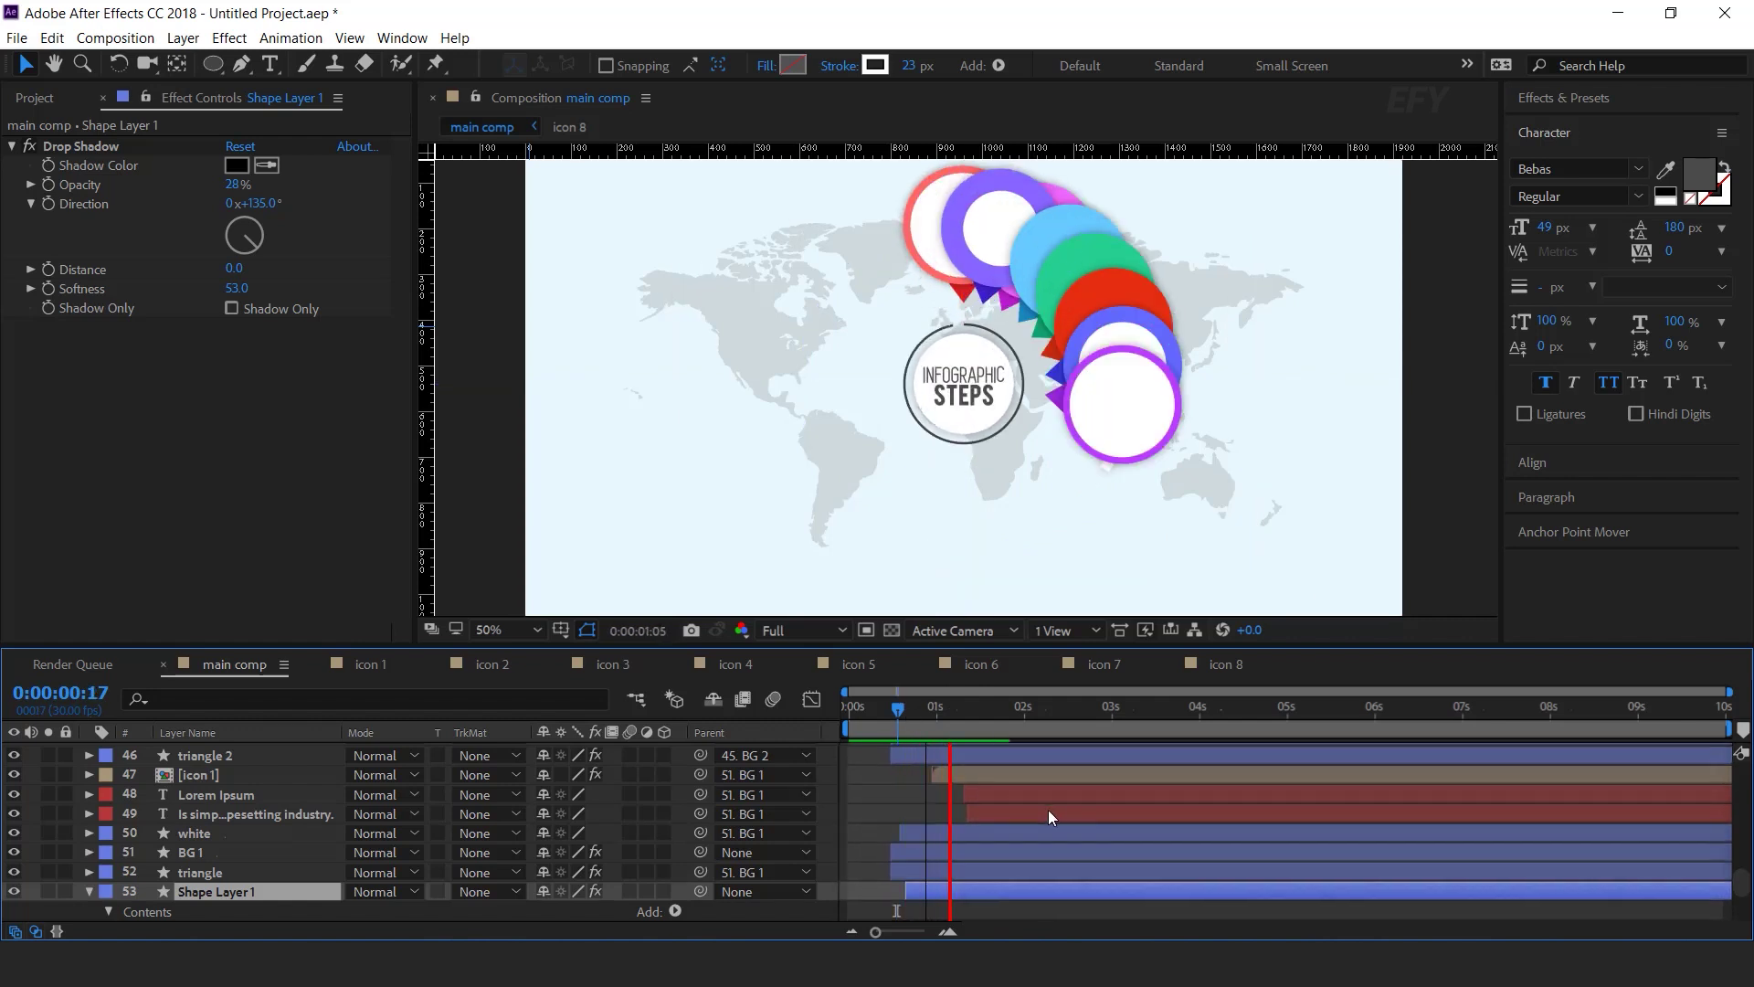
pyautogui.moveTo(898, 709); pyautogui.dragTo(845, 709)
pyautogui.press('space')
pyautogui.press('space')
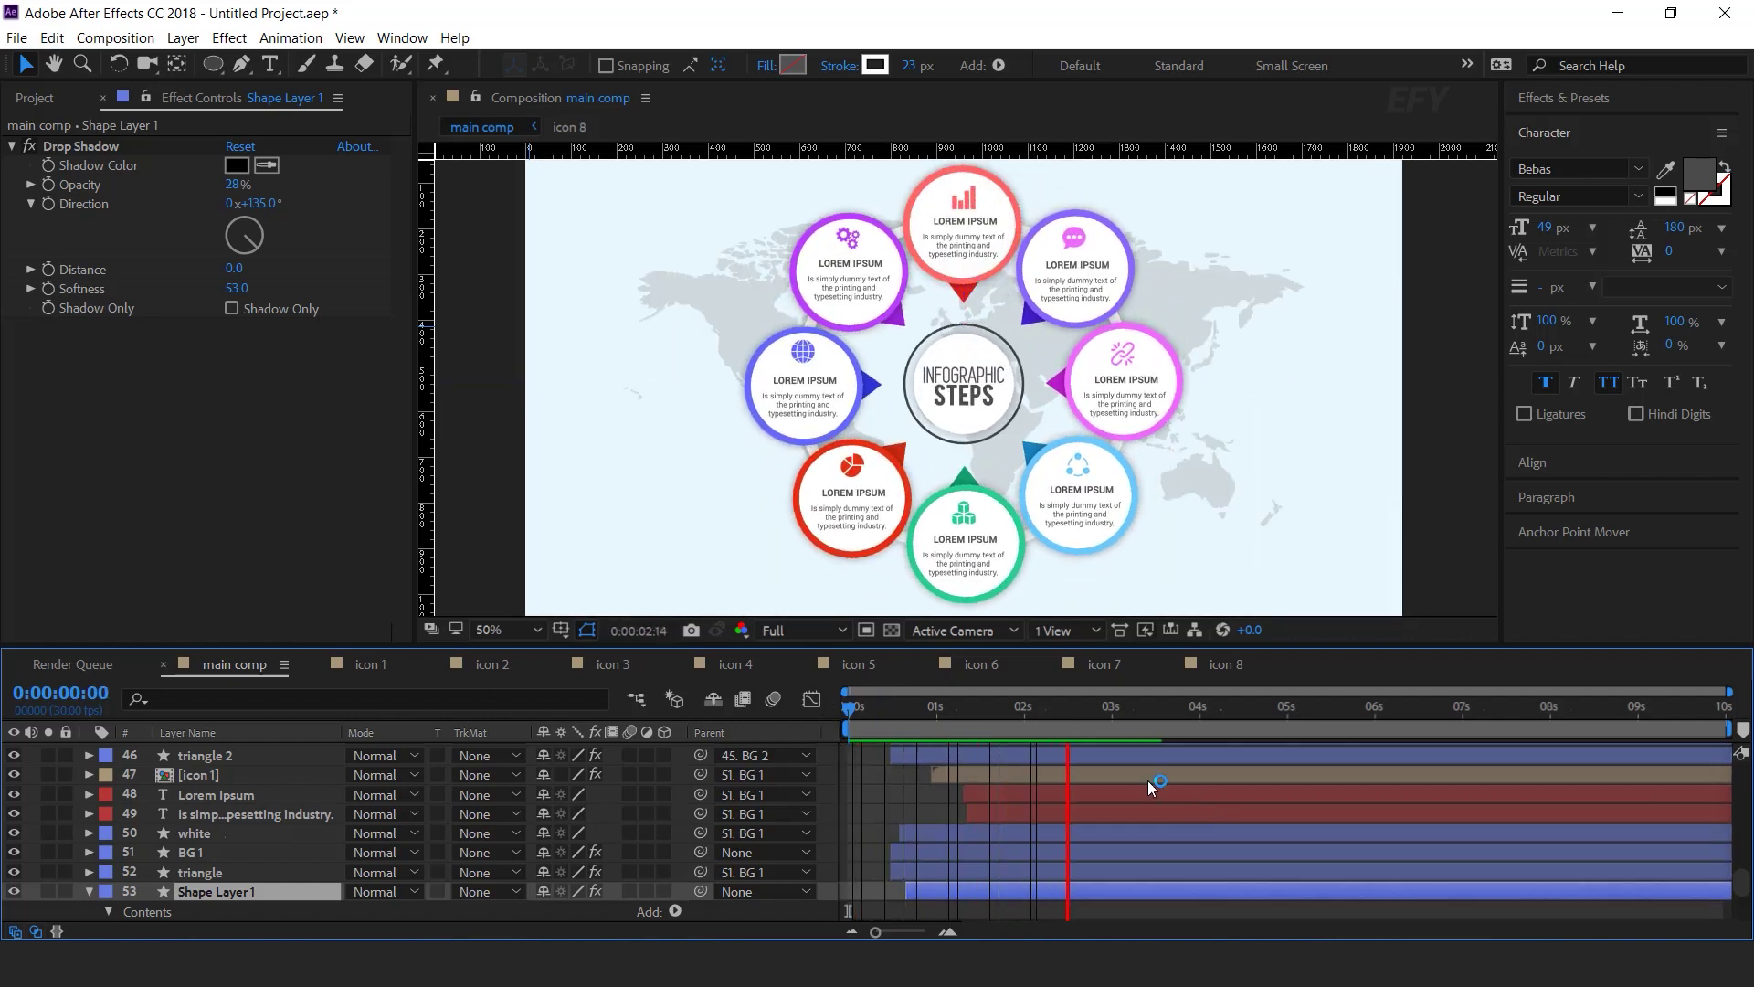
pyautogui.click(1008, 705)
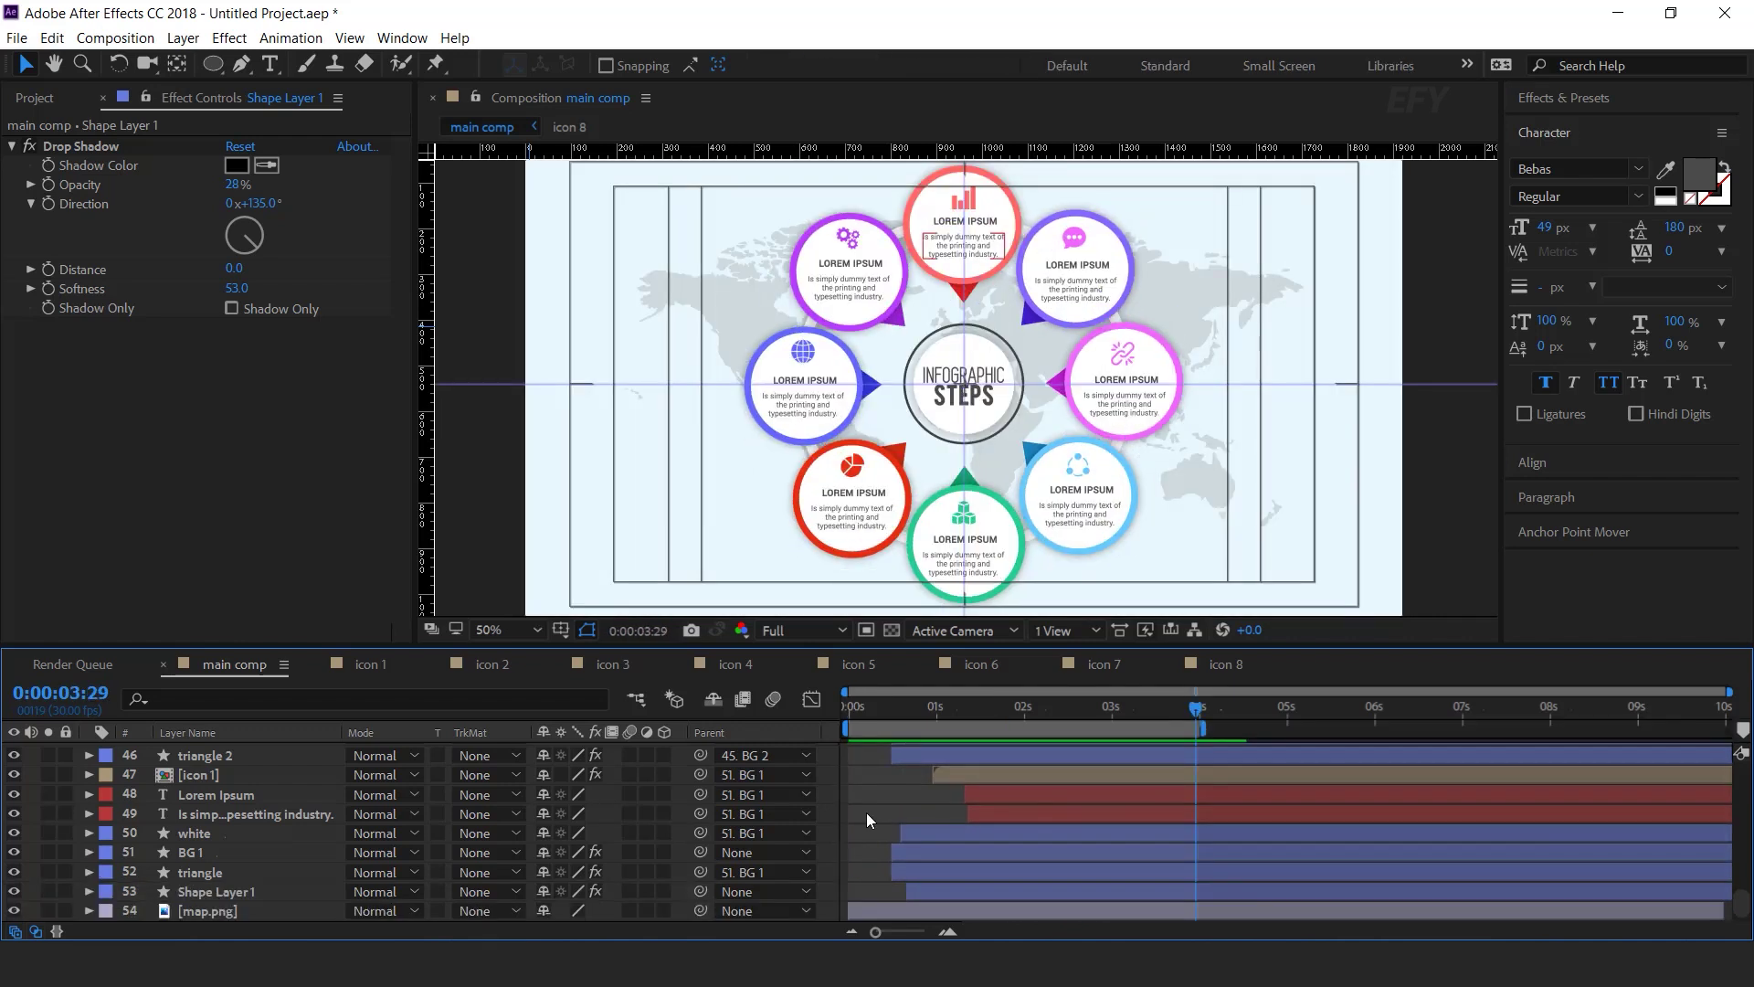
pyautogui.moveTo(1008, 709); pyautogui.dragTo(846, 709)
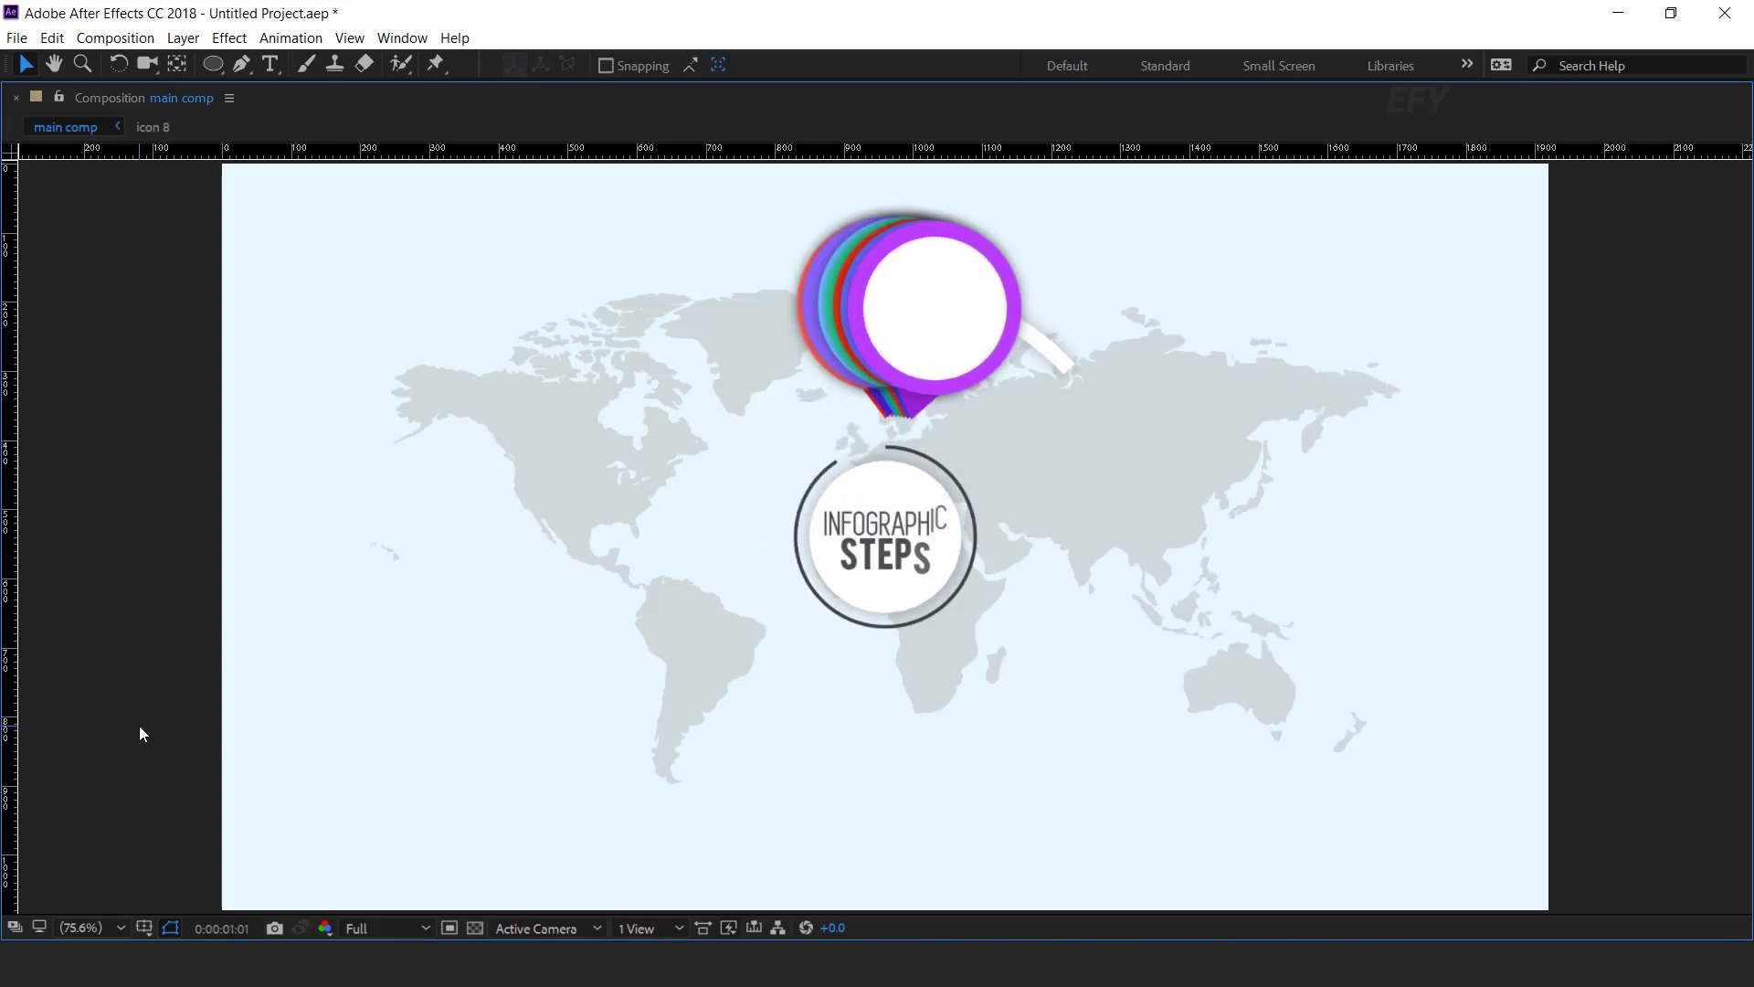